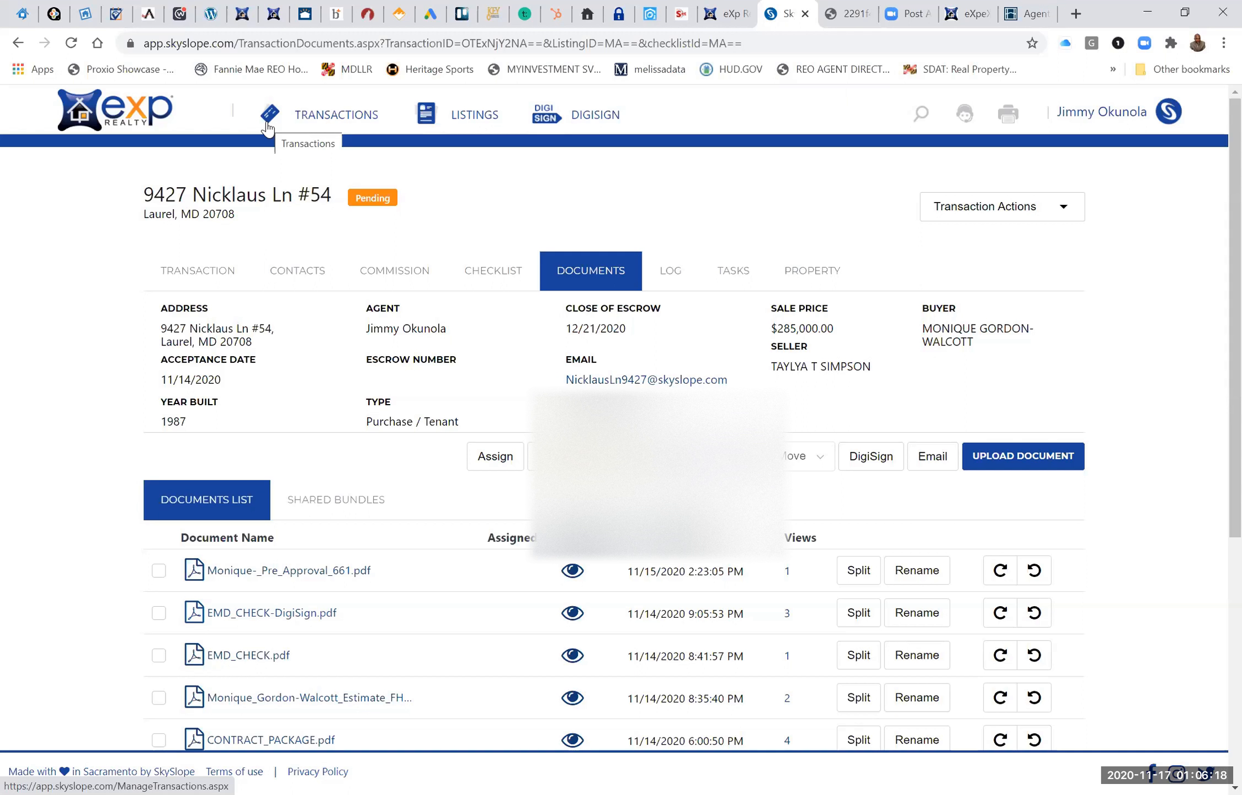
Go to the home dashboard, open Working Documents and browse the list of personal document folders.
left_click(102, 117)
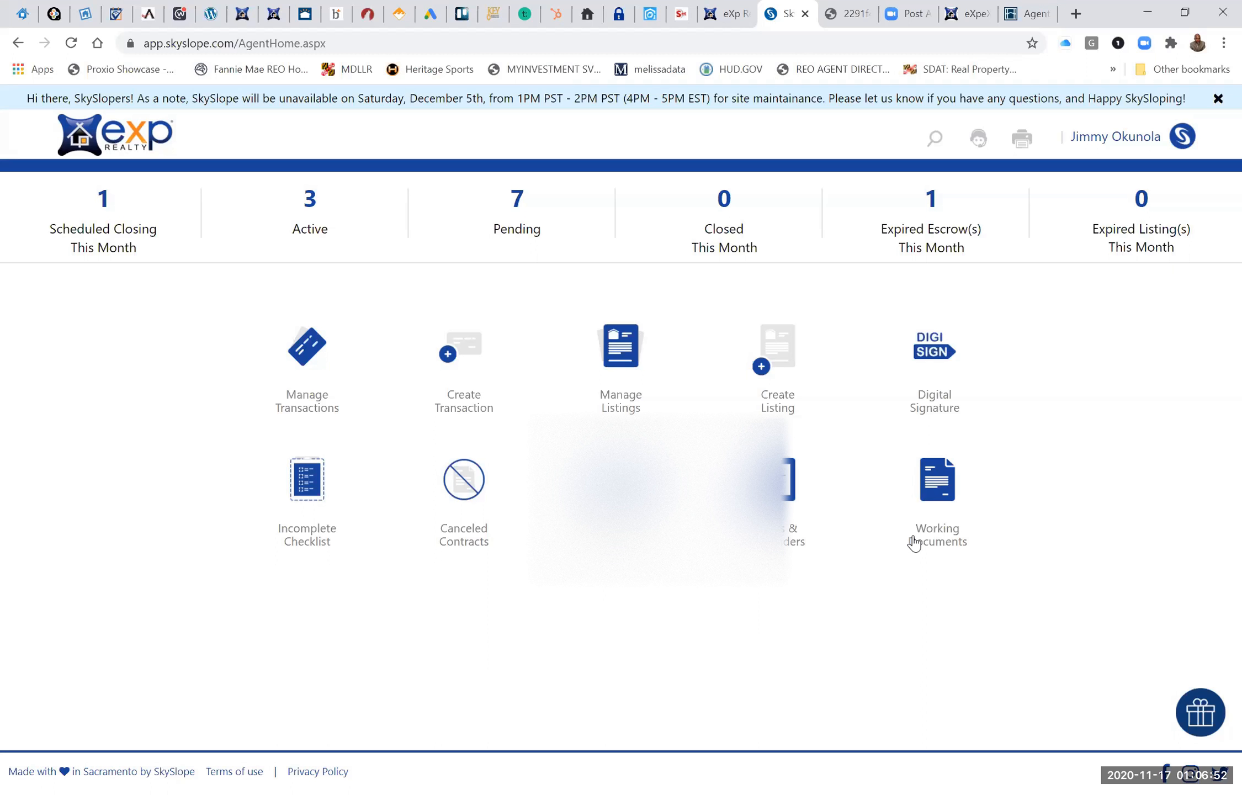
left_click(930, 484)
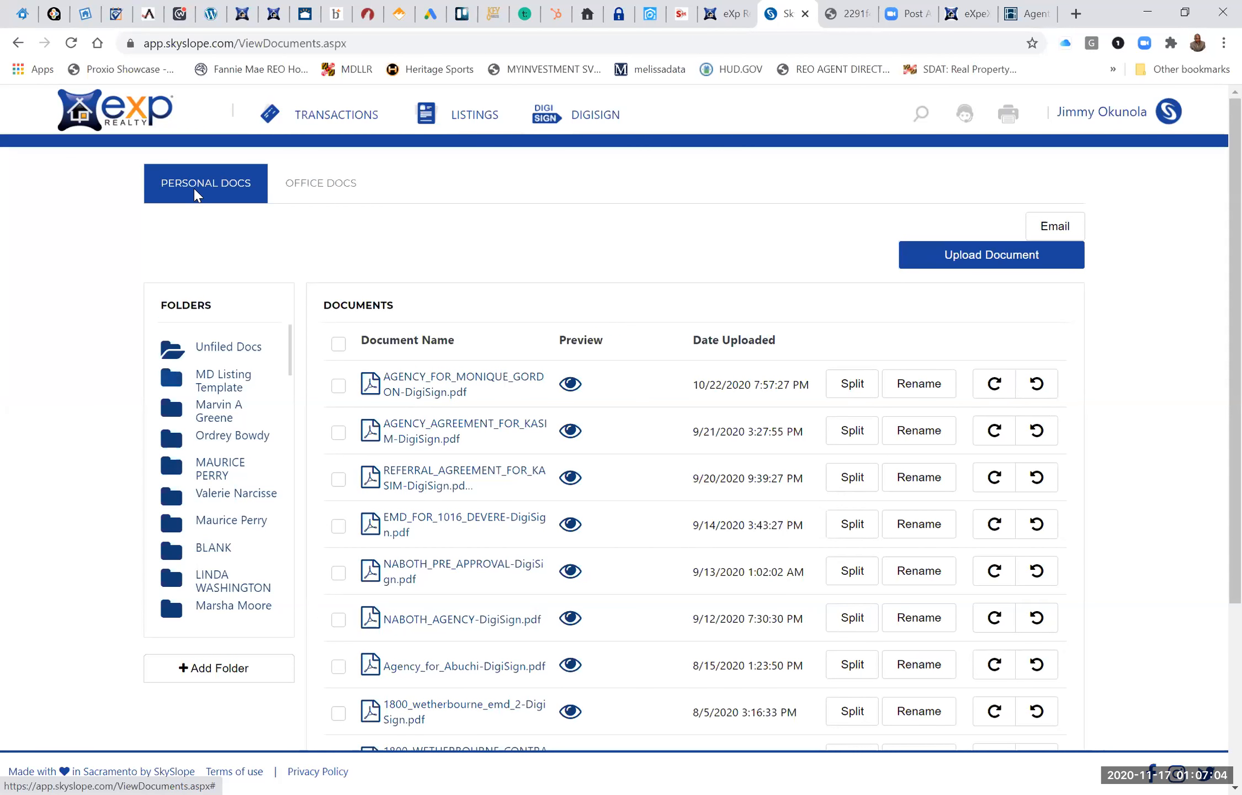
scroll(227, 418, "down", 3)
scroll(228, 424, "up", 3)
scroll(227, 422, "down", 10)
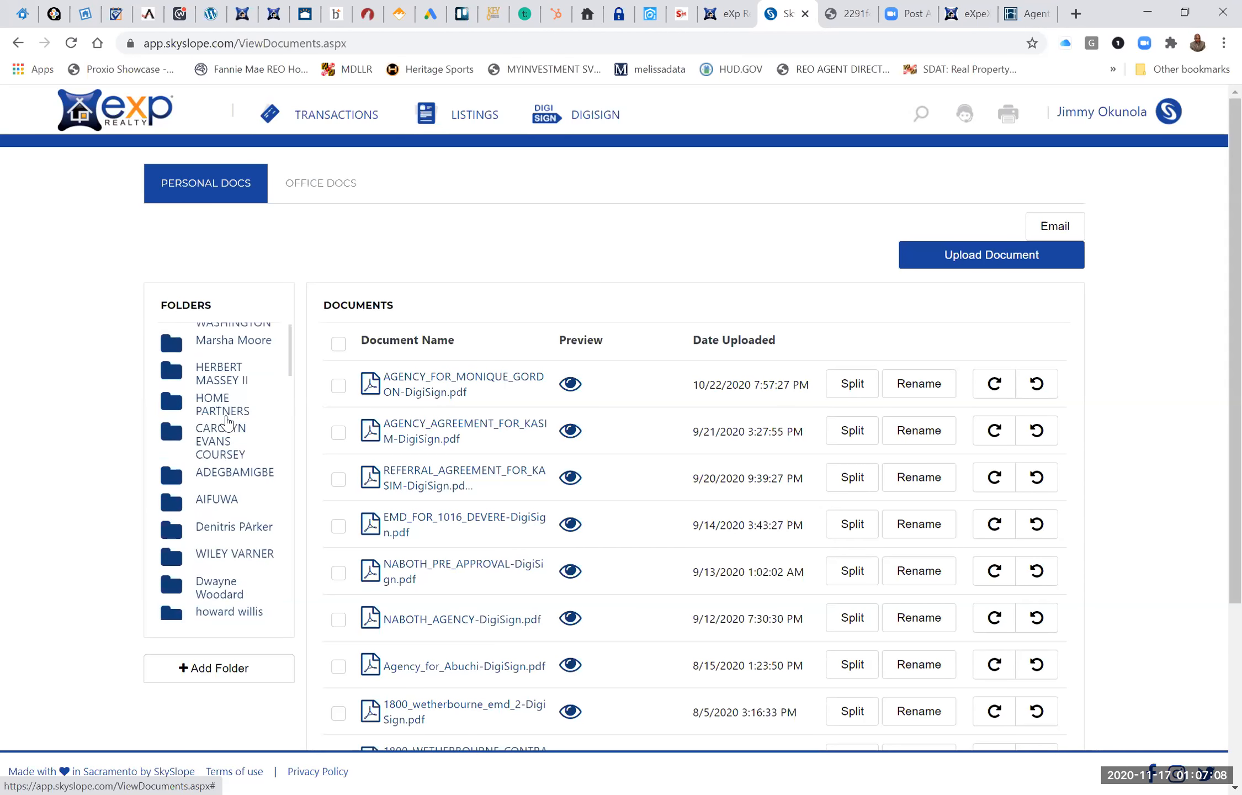
scroll(228, 423, "down", 10)
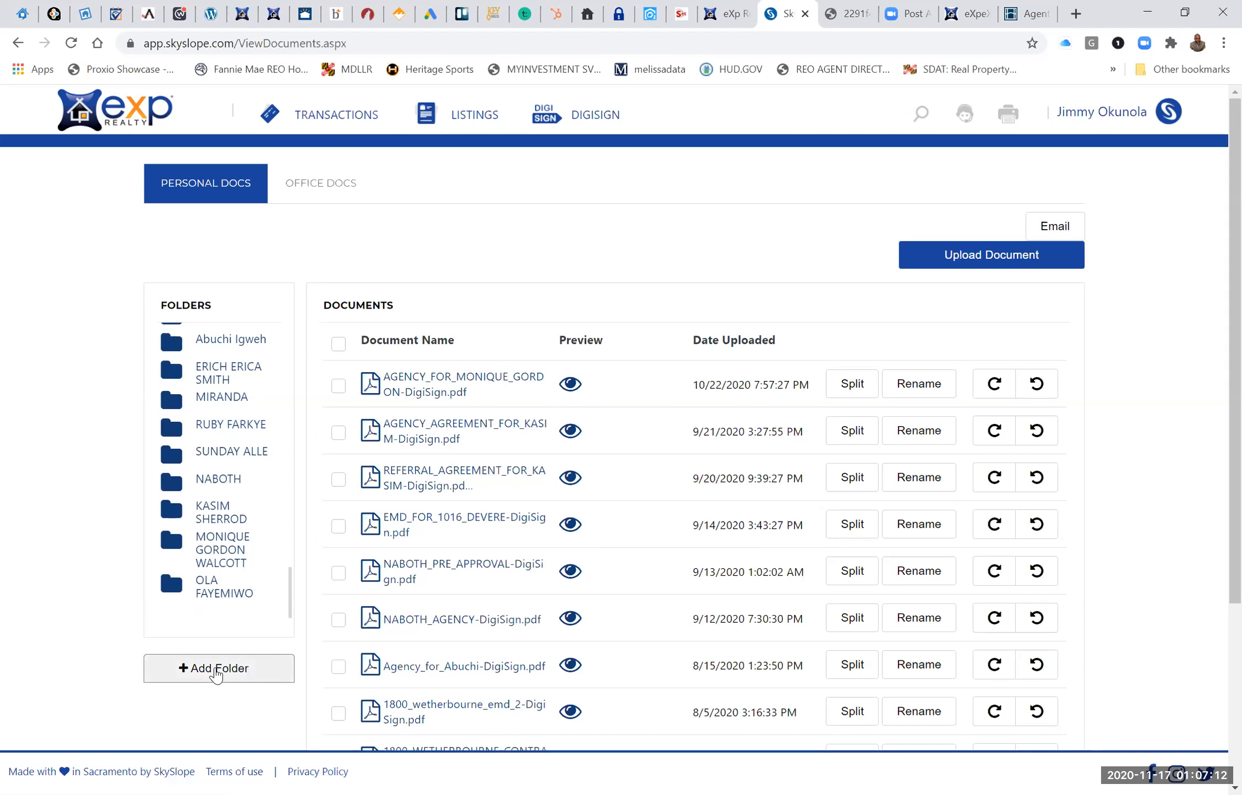
Add a personal document folder named "test" and locate it at the end of the folder list.
left_click(217, 672)
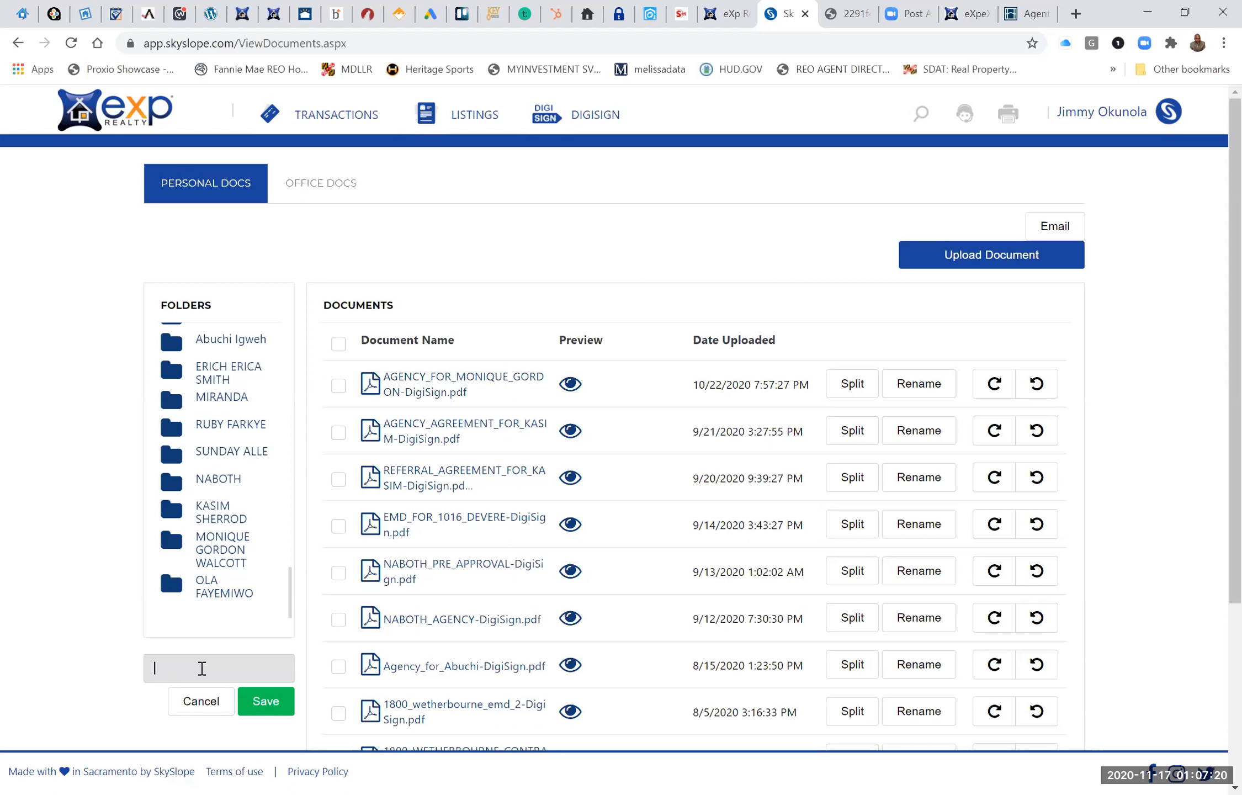
type("test")
left_click(263, 708)
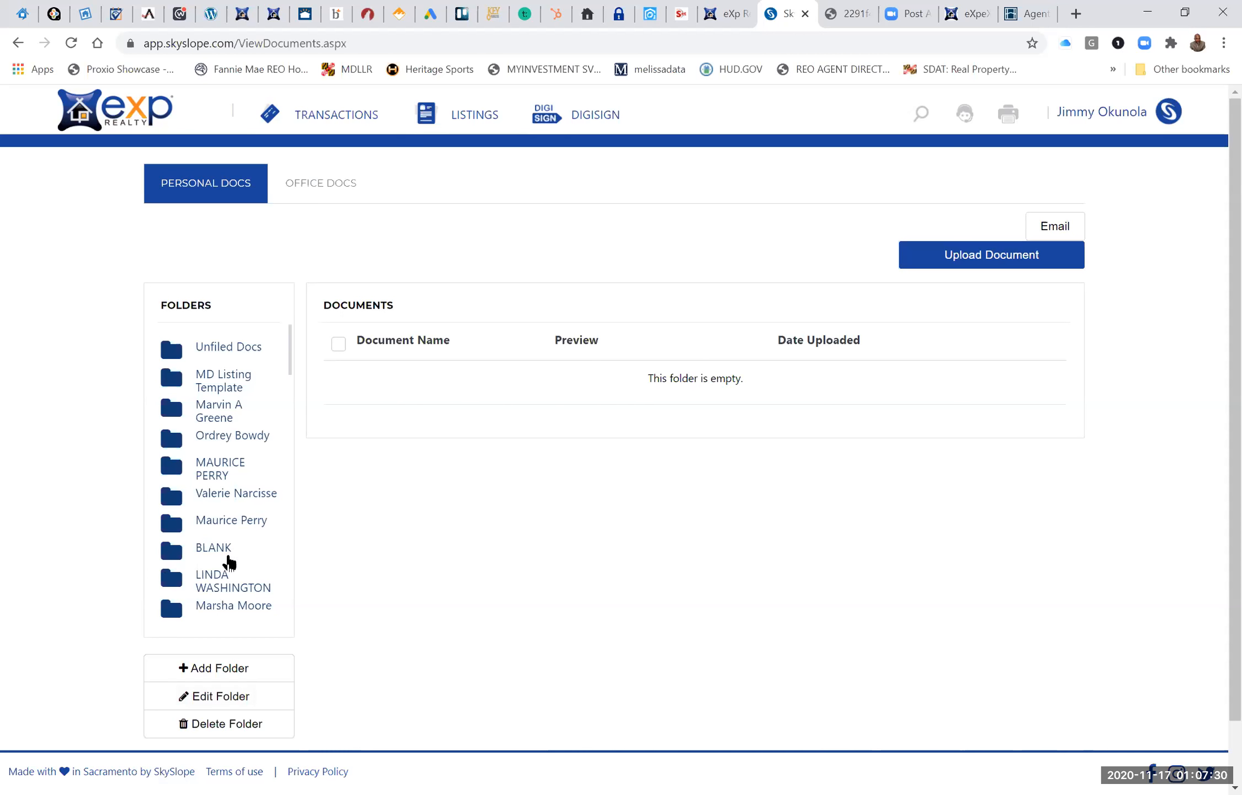
scroll(229, 560, "down", 10)
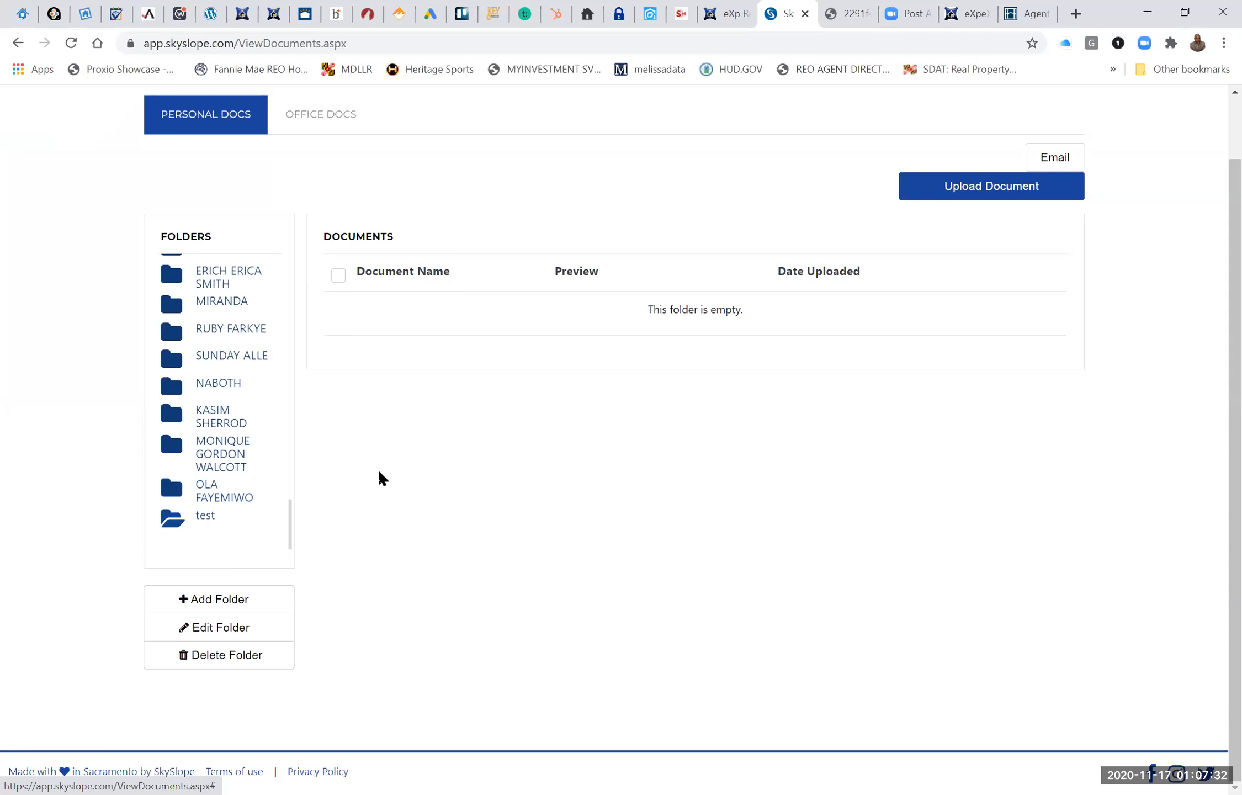
scroll(525, 491, "up", 1)
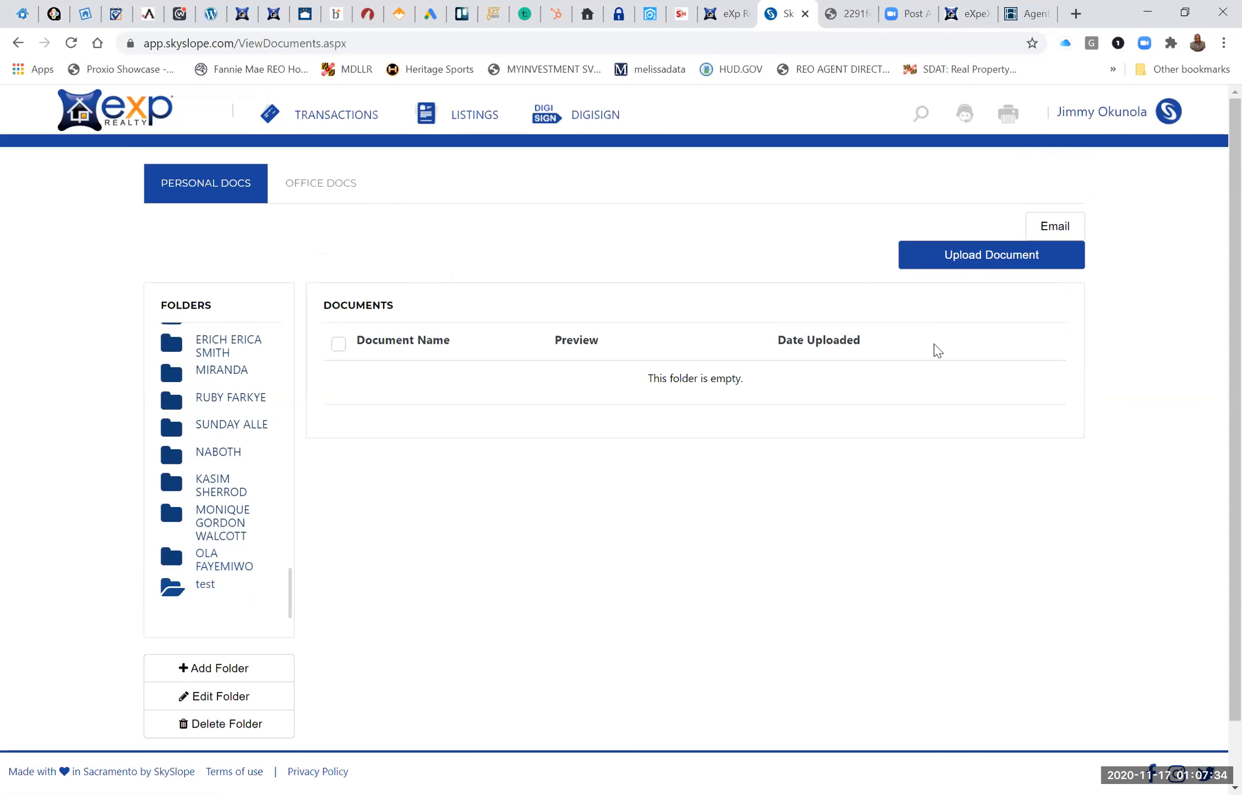
Open the file selection for uploading a document to the test folder and cancel it.
left_click(993, 260)
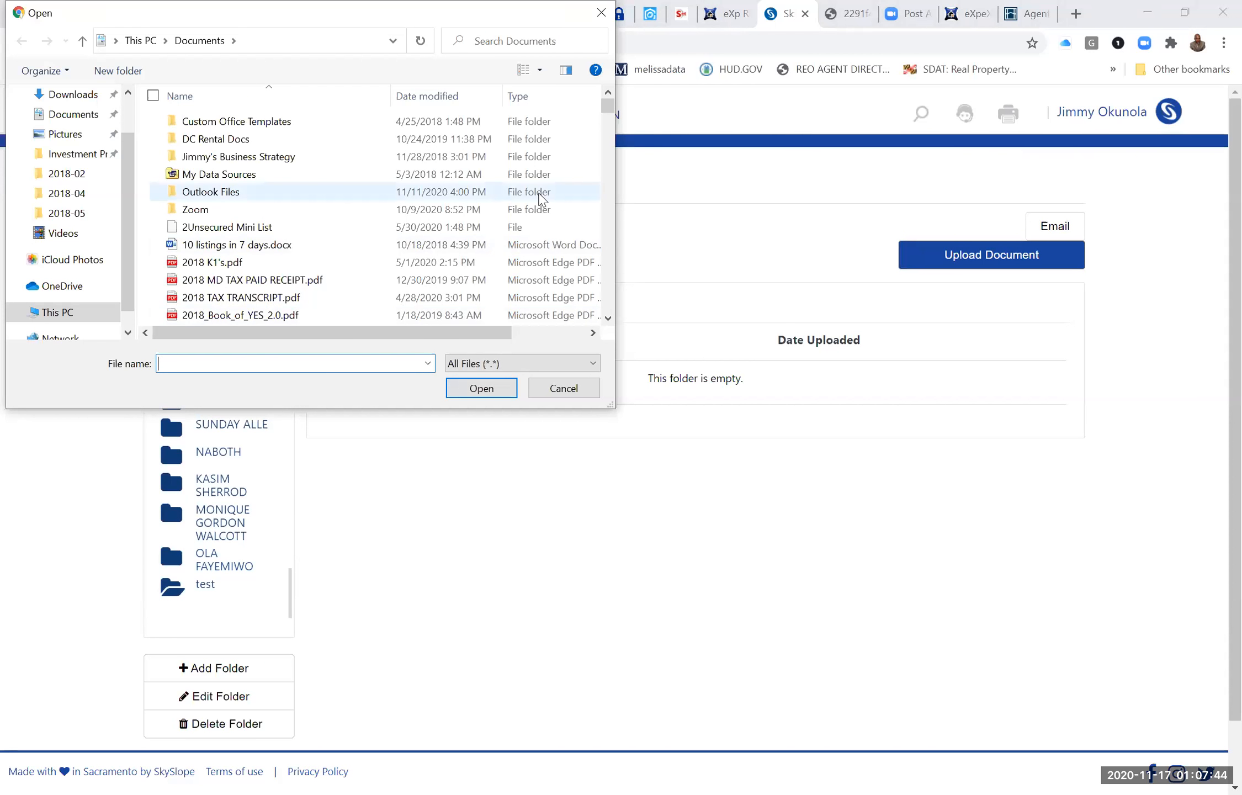
left_click(603, 12)
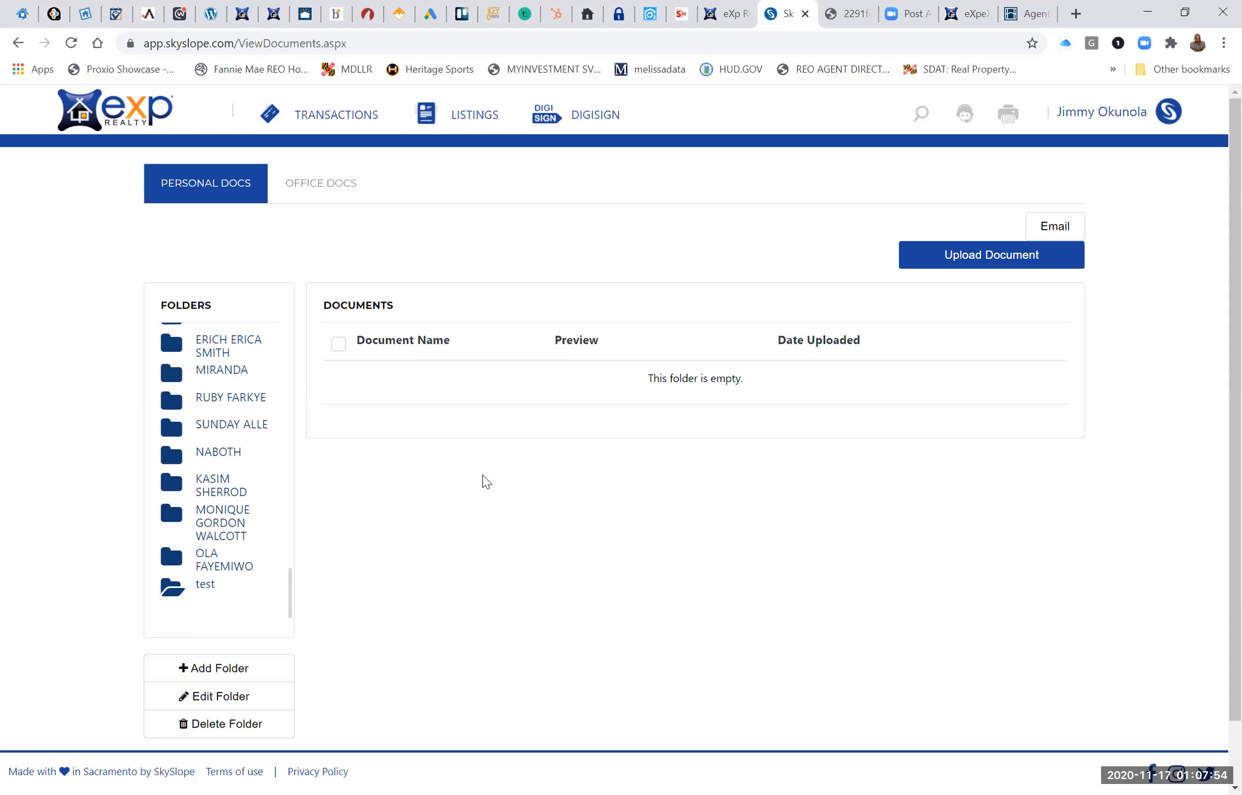
Open the office documents, view the Company forms and the Lease Invoice Fillable subfolder, and return to the Company folder.
left_click(328, 194)
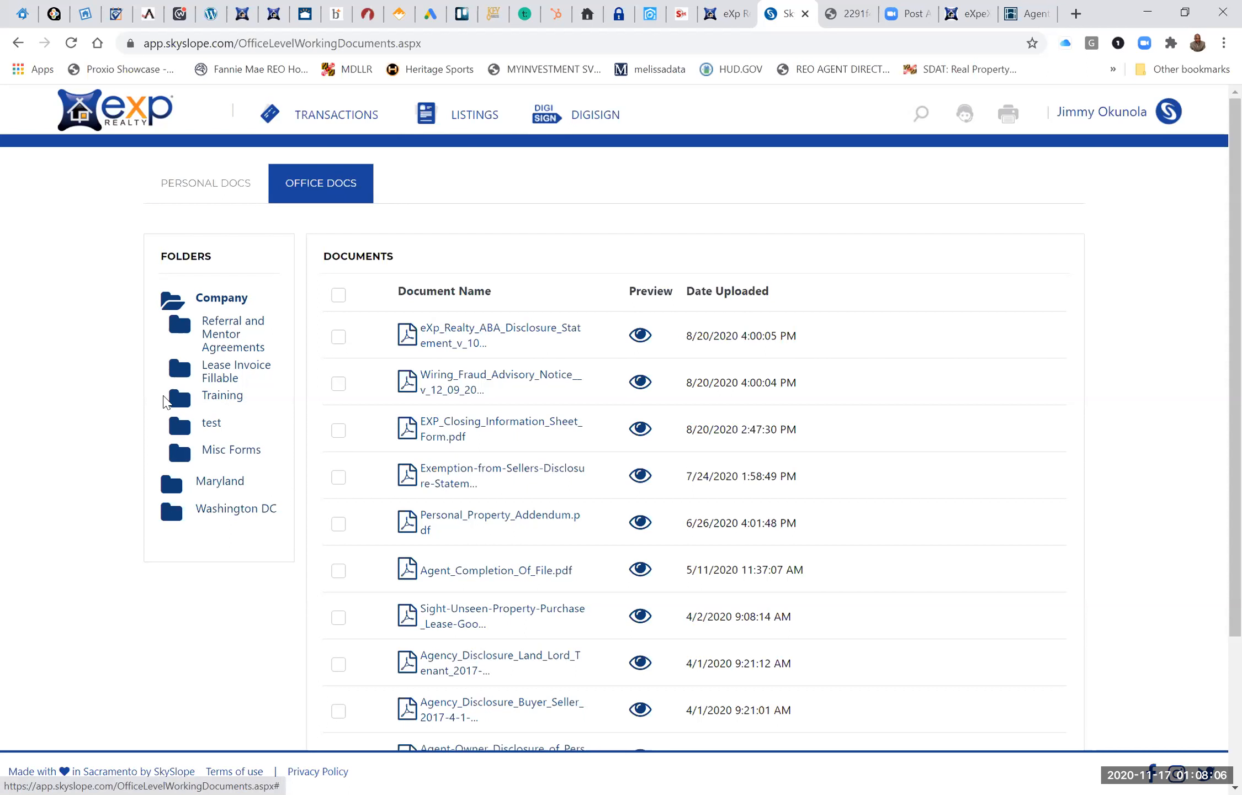
scroll(246, 373, "down", 1)
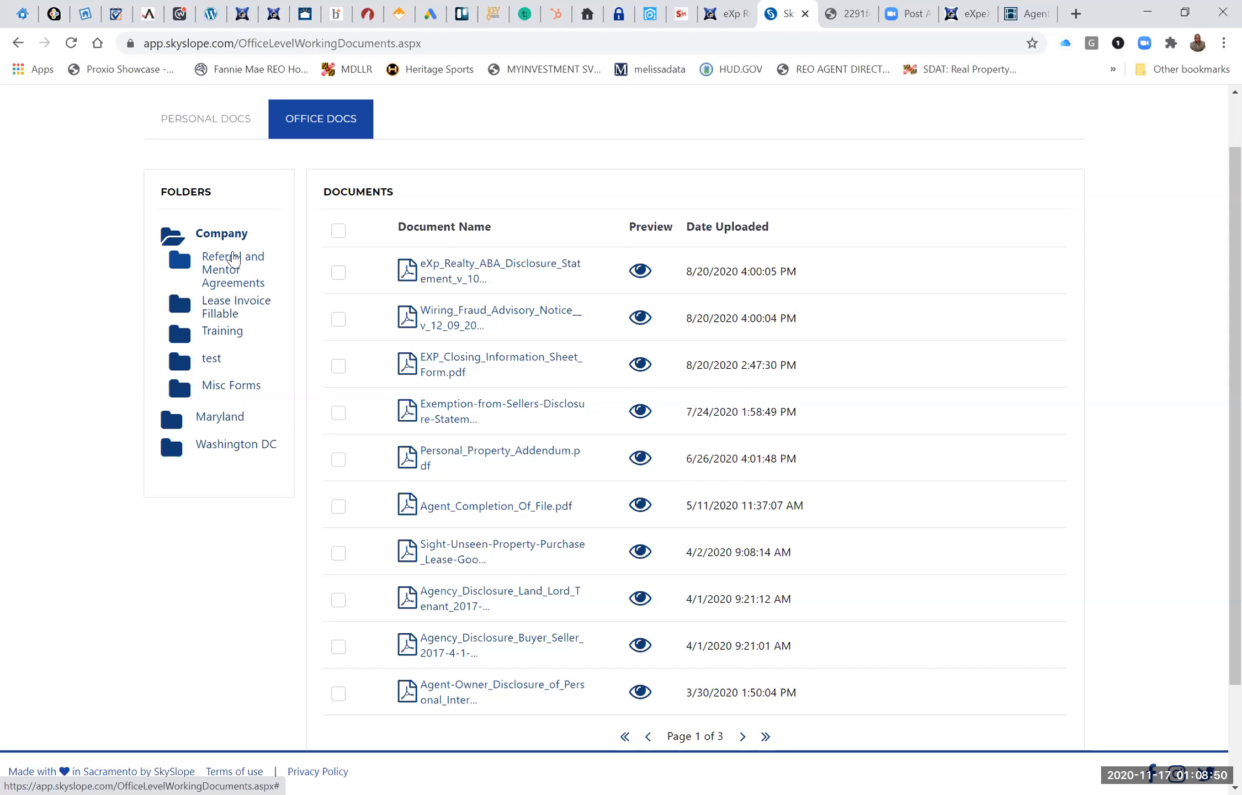
left_click(229, 307)
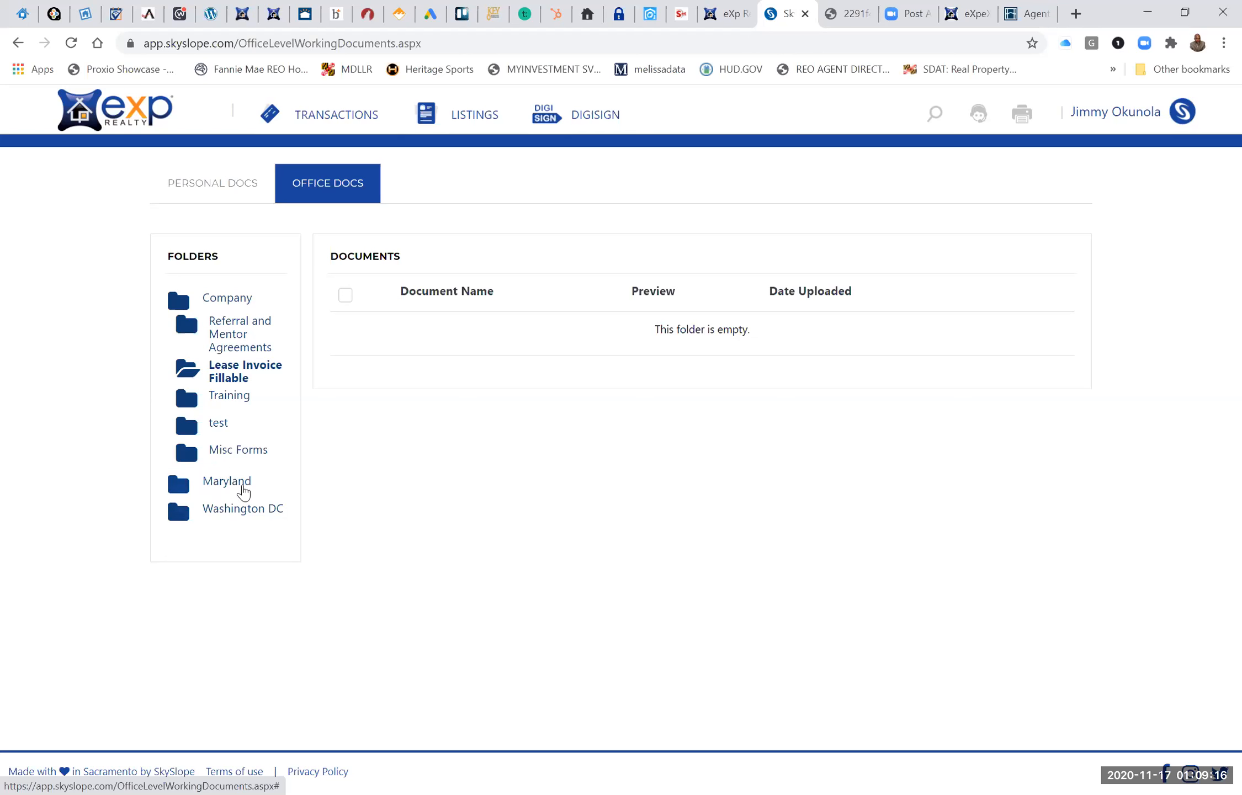
left_click(226, 302)
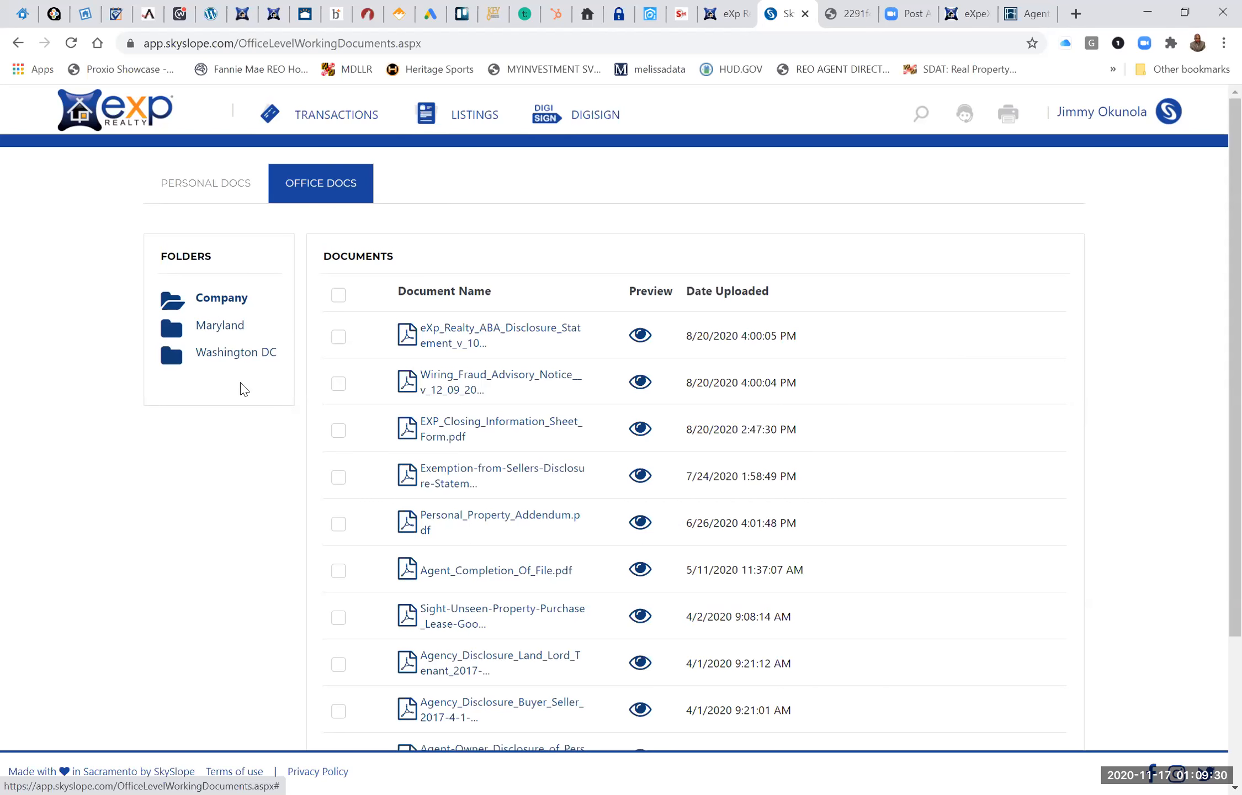
Expand the Maryland office folder and view the forms in its AACAR and GBBR subfolders.
left_click(220, 326)
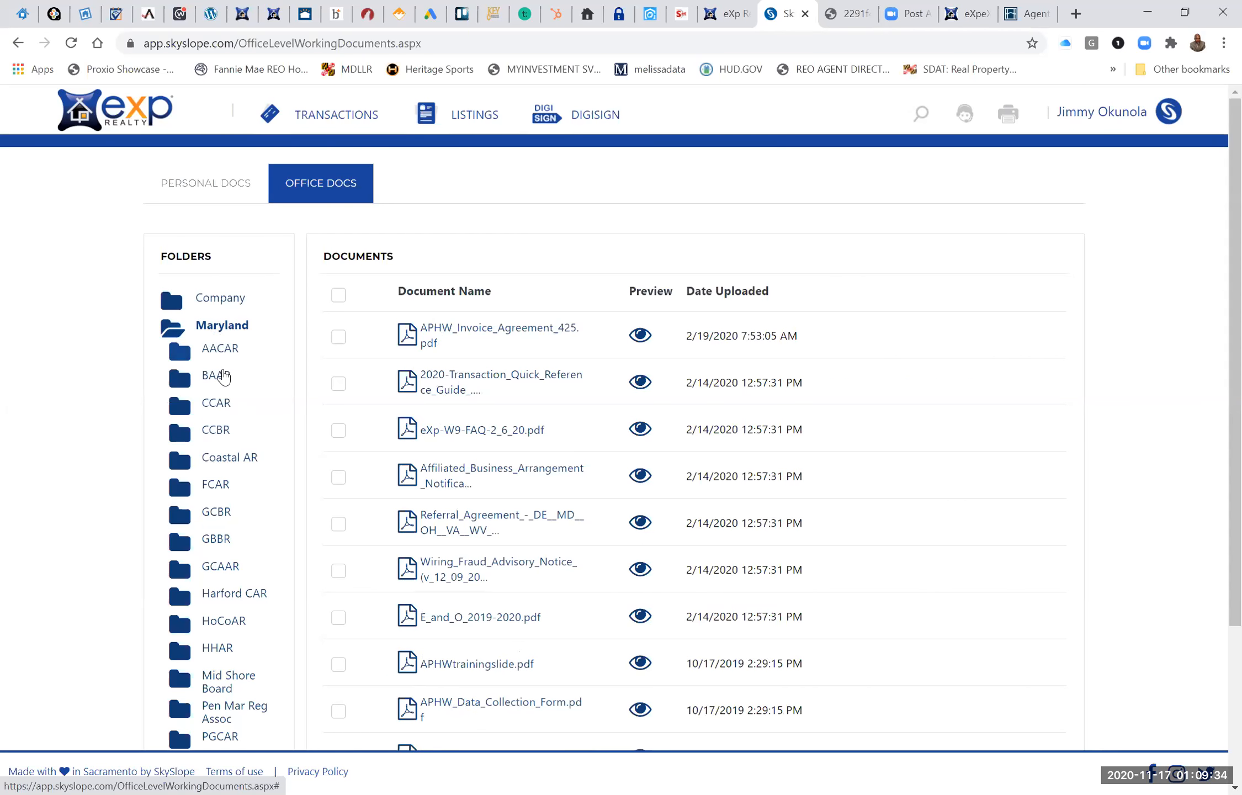
scroll(221, 461, "down", 3)
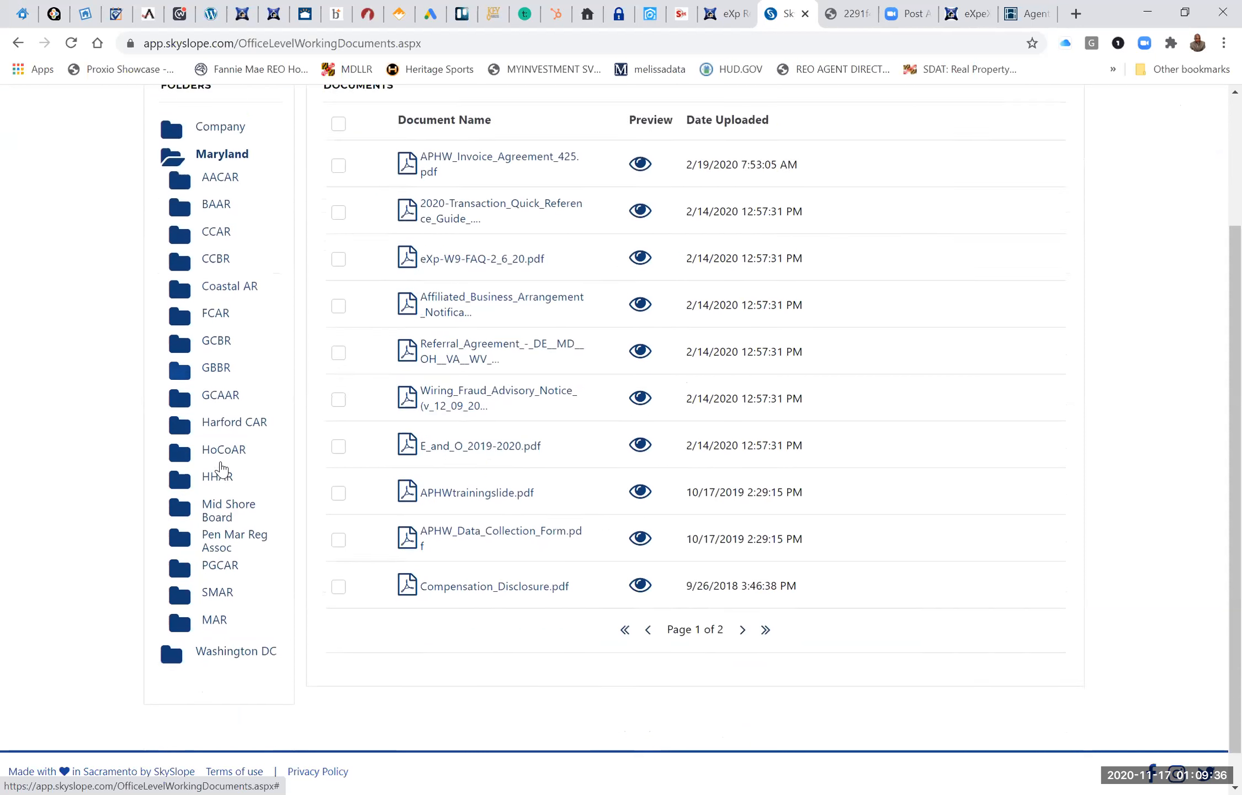
scroll(221, 468, "up", 1)
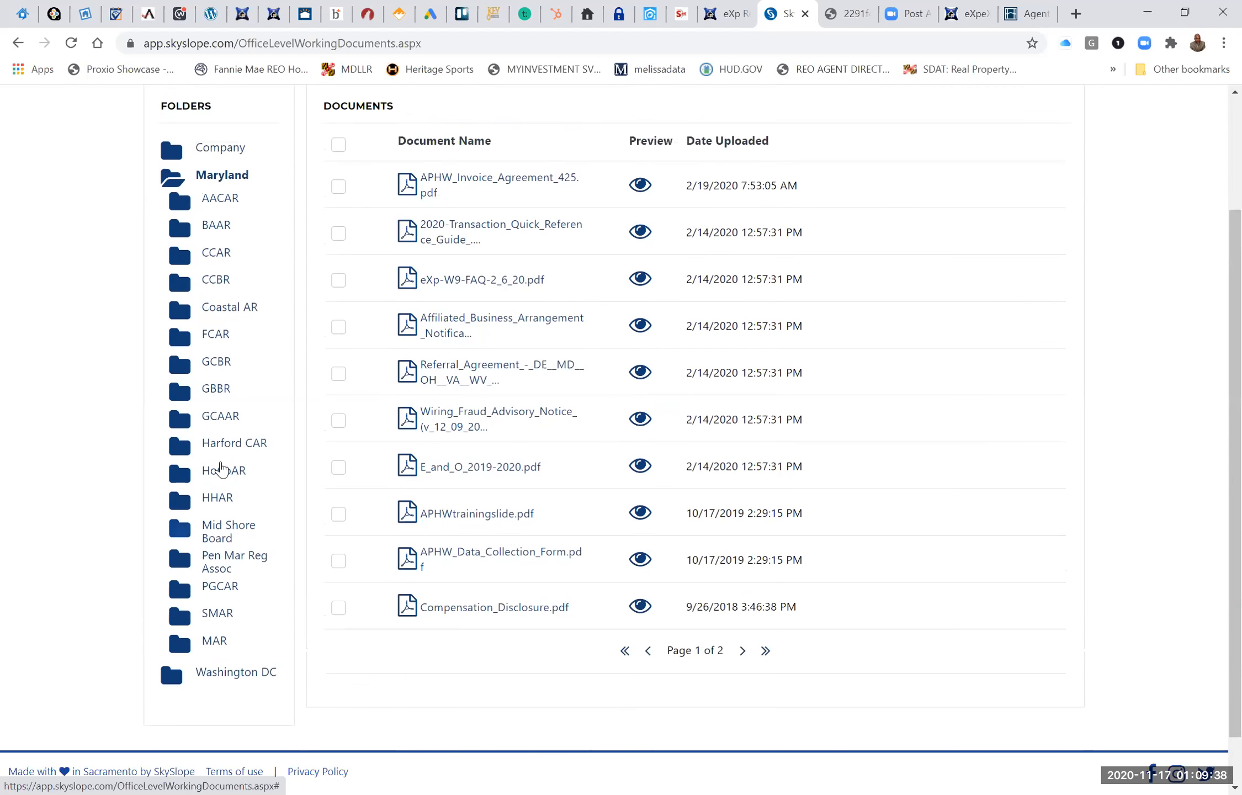
scroll(221, 464, "up", 1)
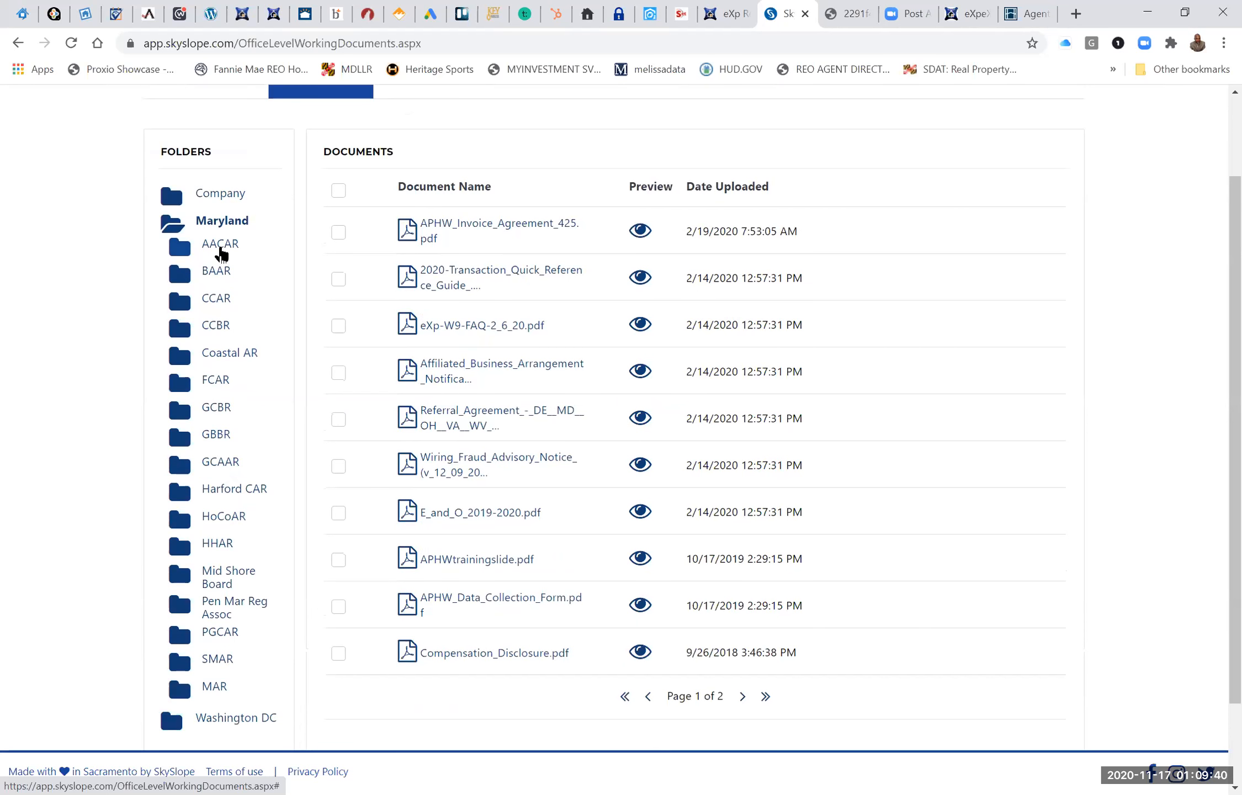
left_click(220, 251)
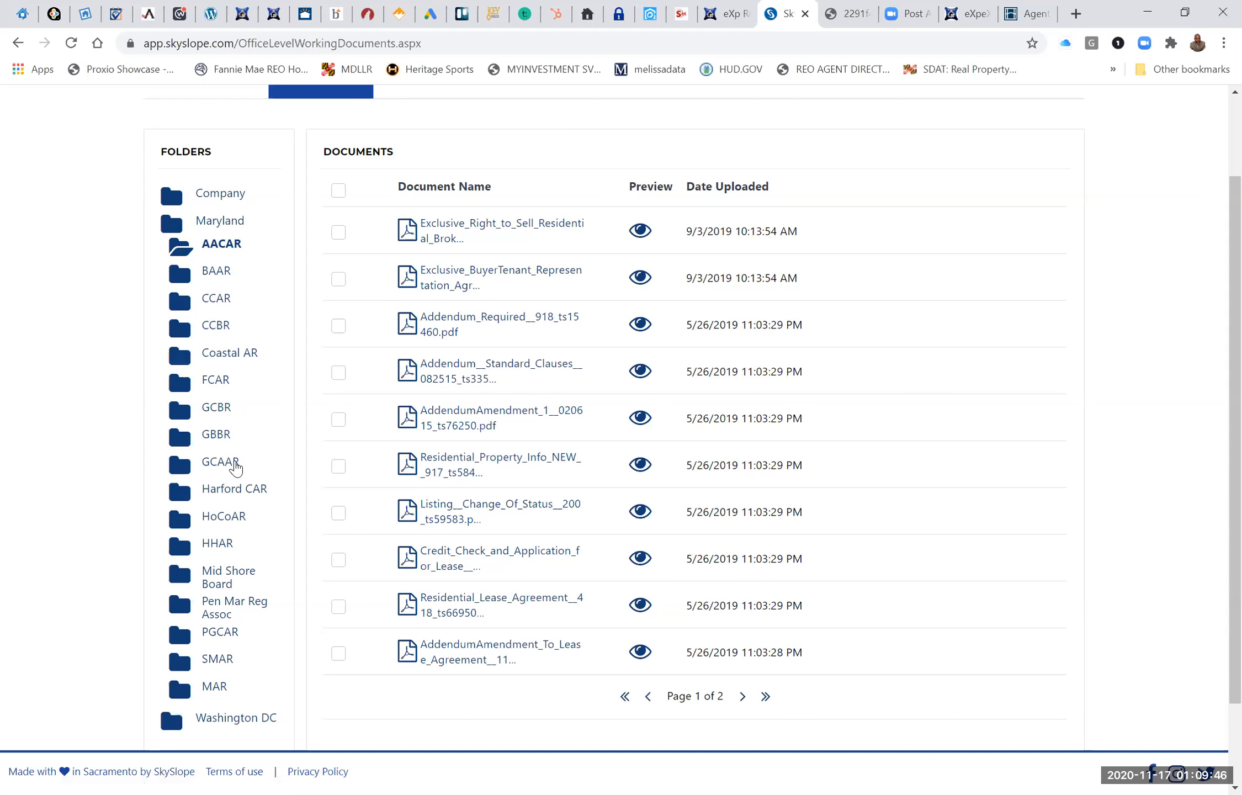
left_click(218, 436)
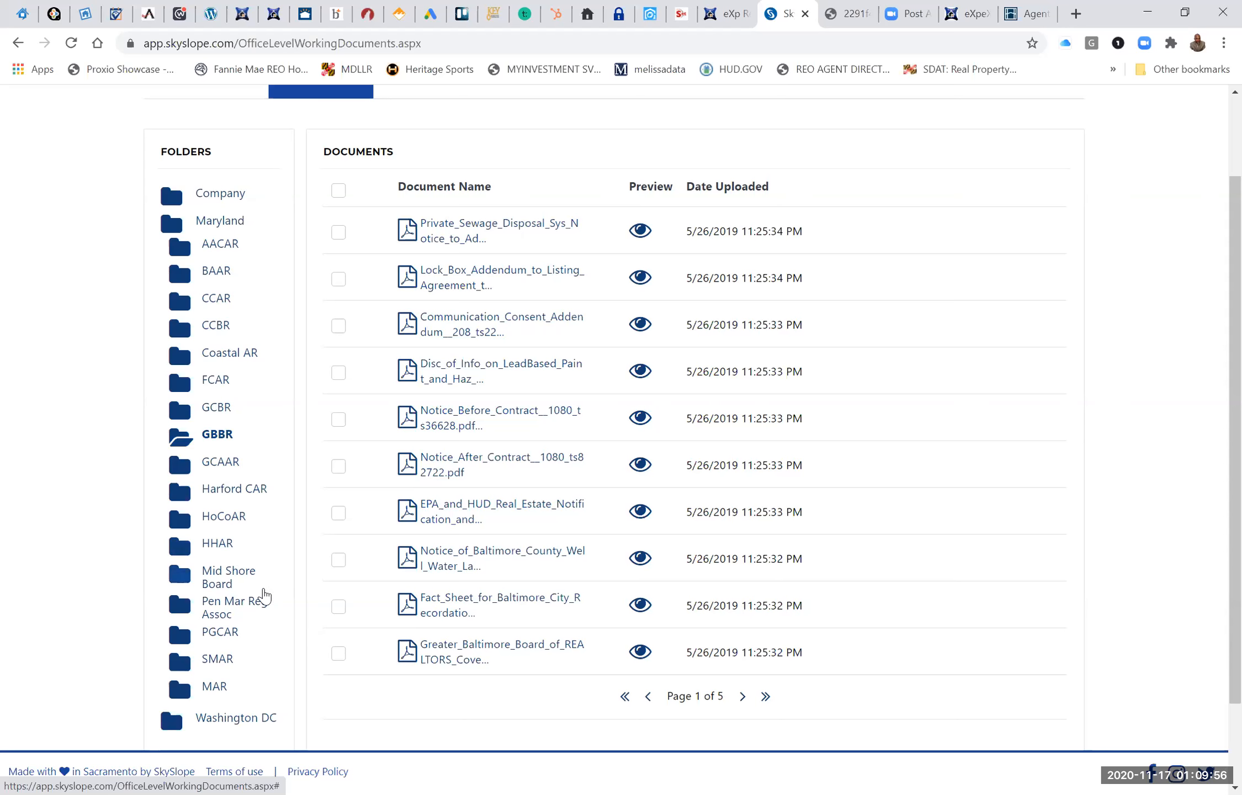
Return to the Maryland folder's own documents and reopen its GBBR subfolder.
scroll(264, 597, "down", 2)
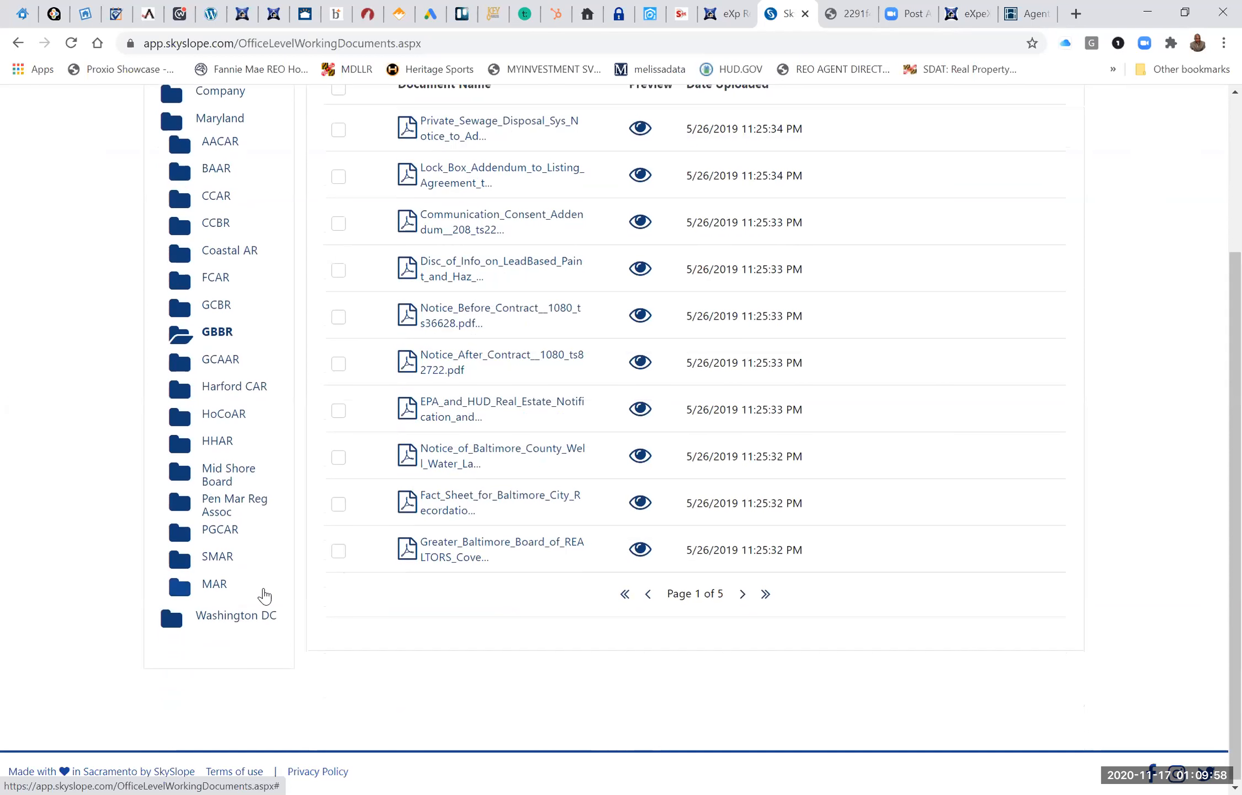
scroll(263, 595, "up", 4)
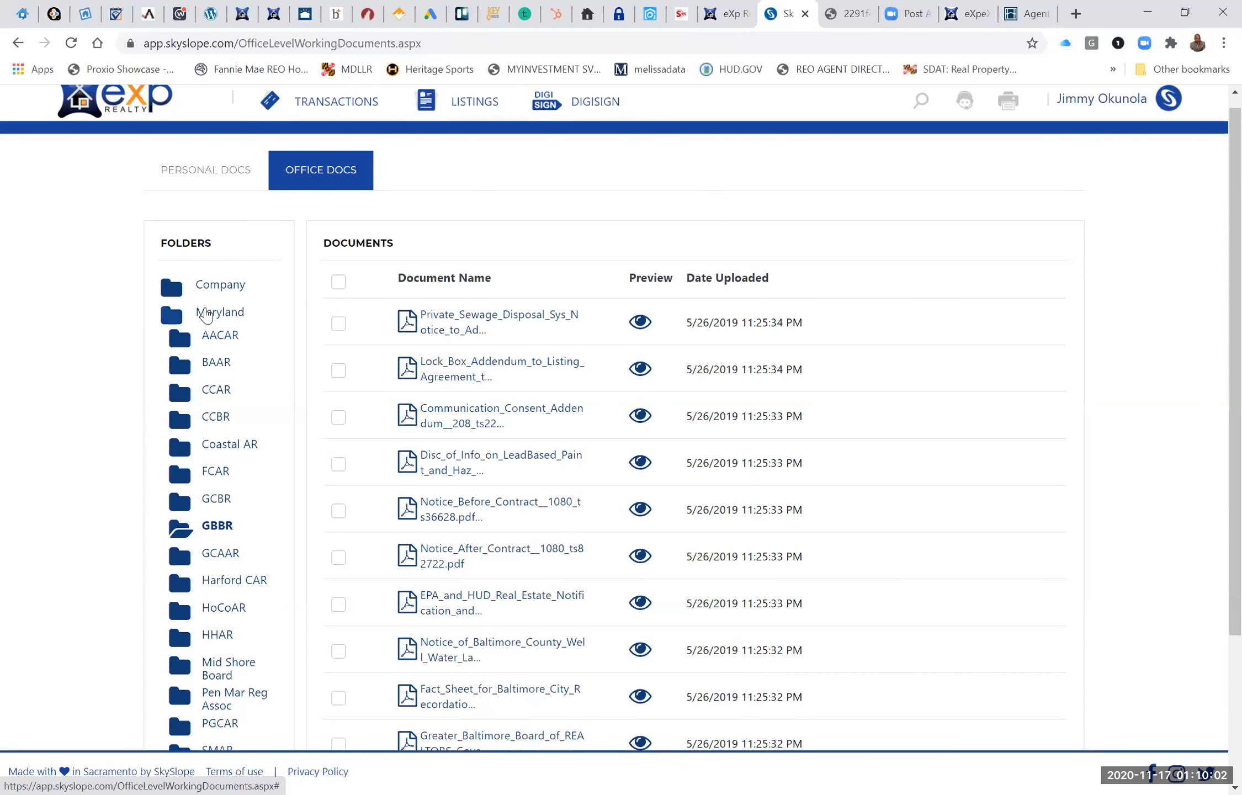
left_click(210, 316)
left_click(218, 316)
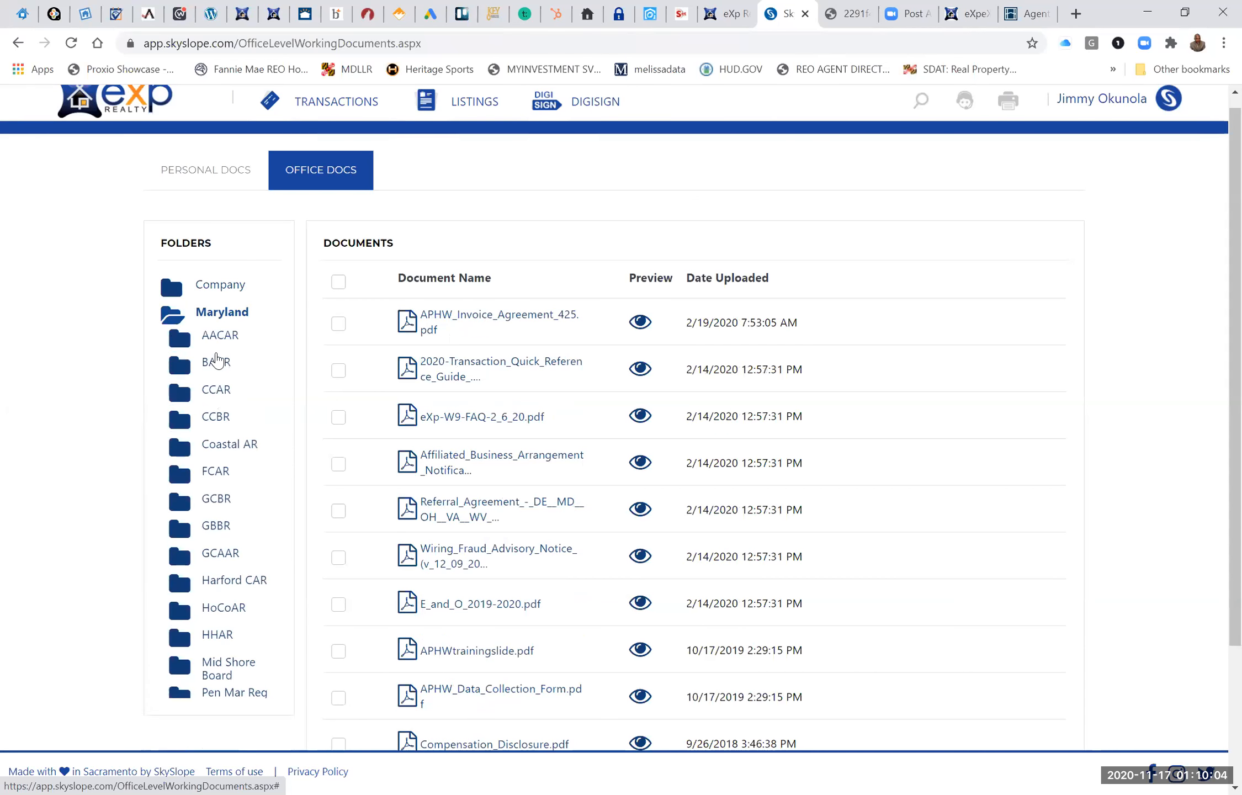
scroll(208, 544, "down", 3)
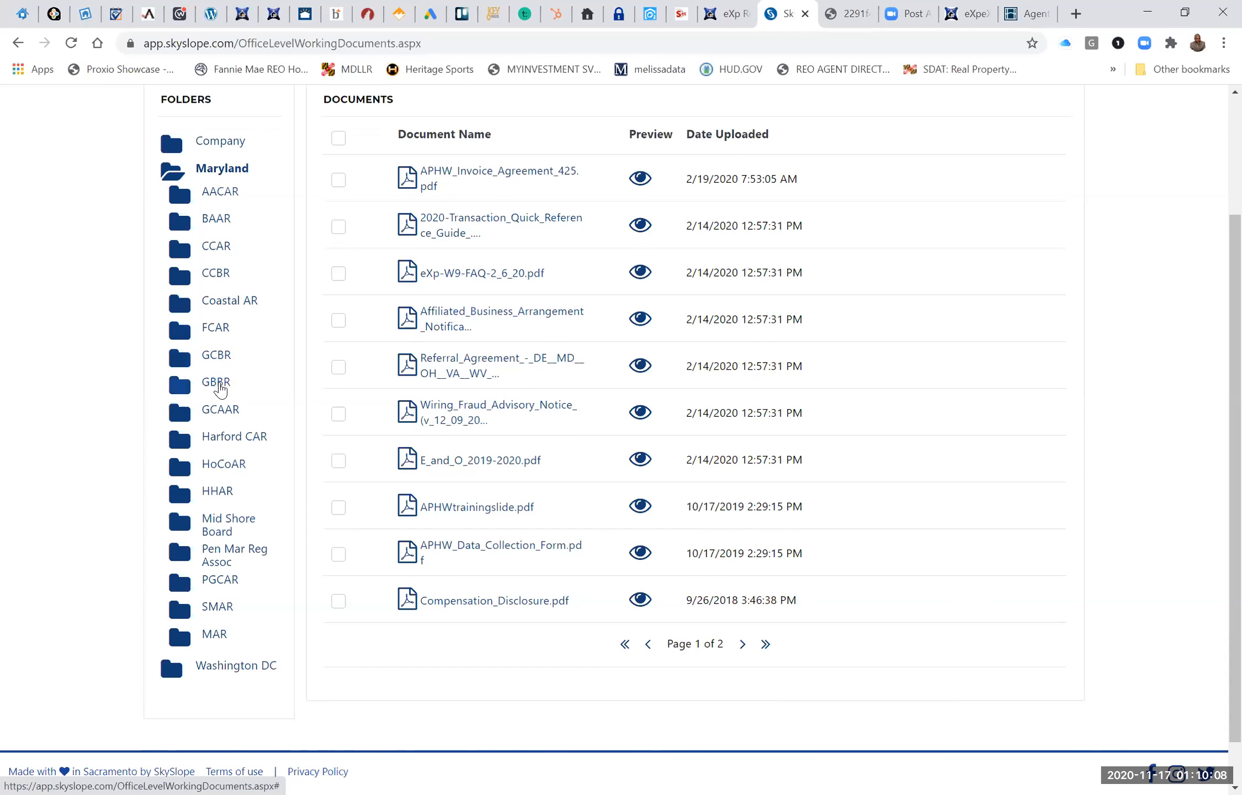
left_click(220, 388)
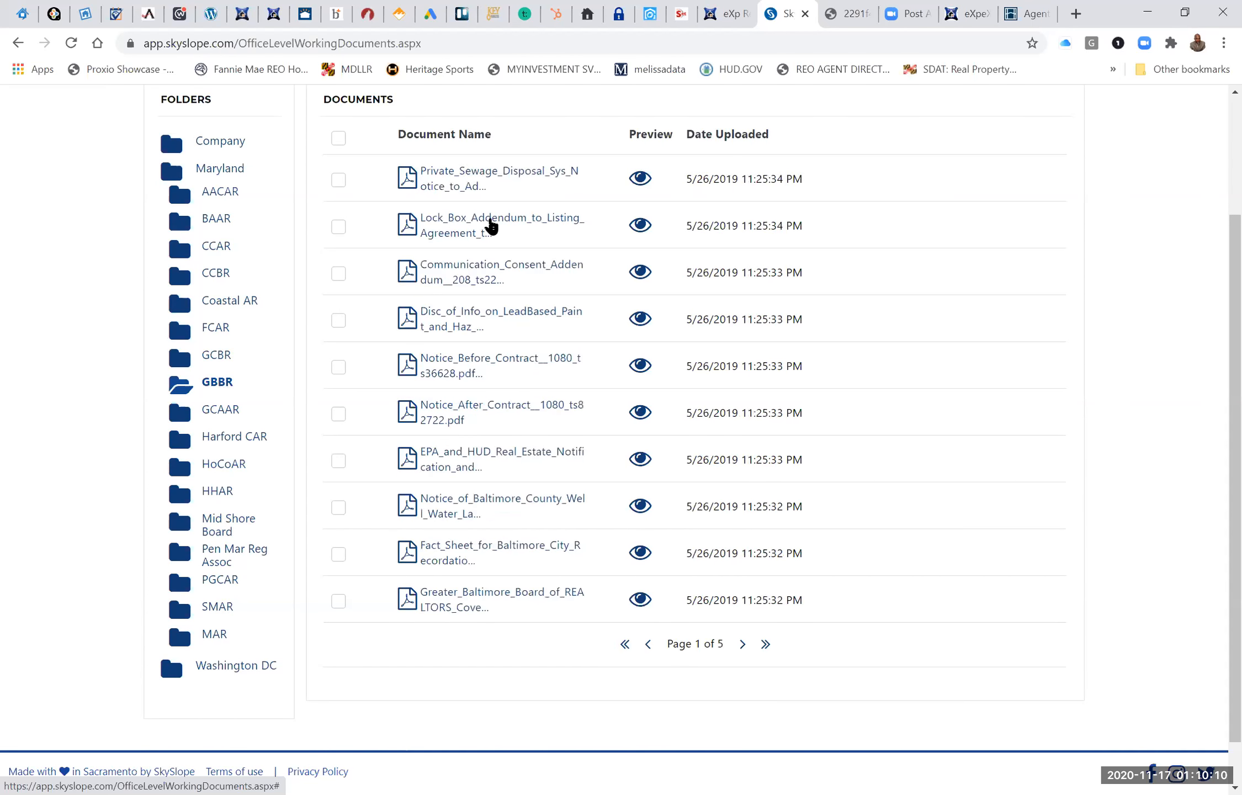
View the EPA and HUD Real Estate Notification PDF from the GBBR folder and close it.
scroll(627, 513, "up", 1)
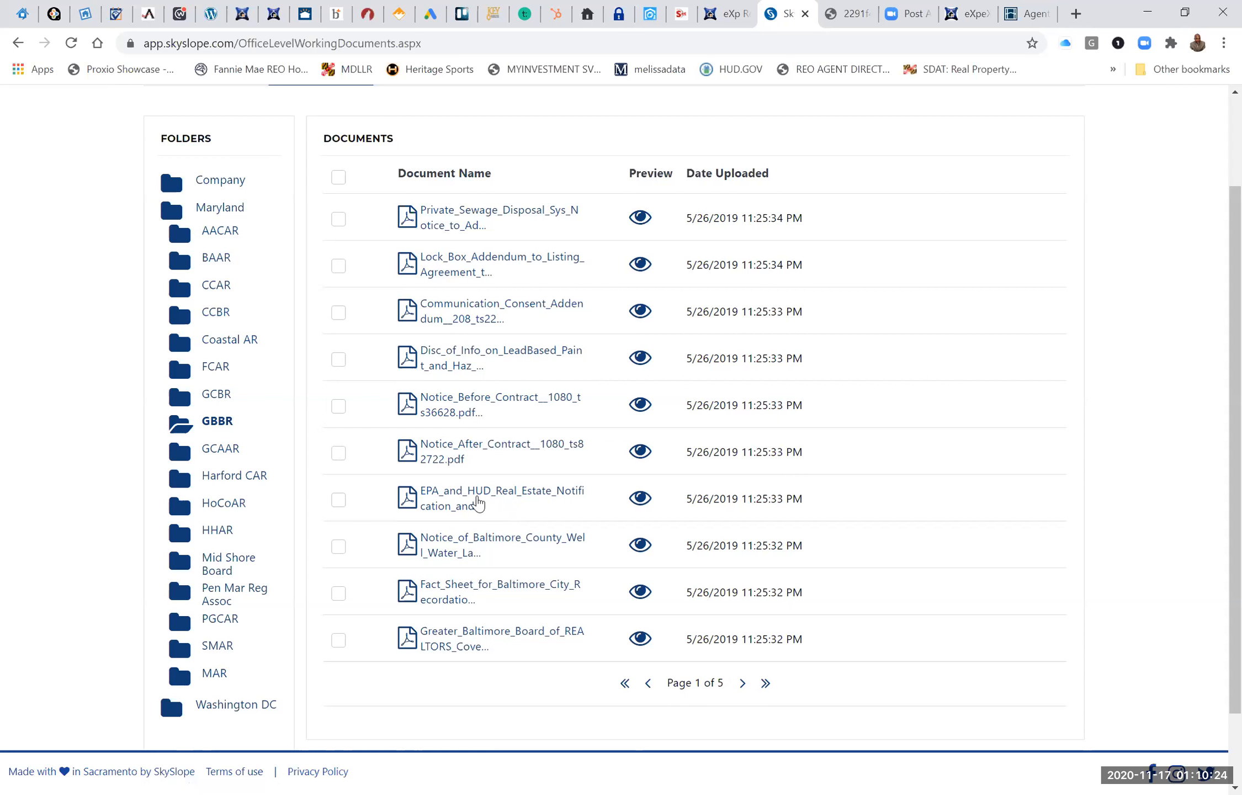
left_click(478, 504)
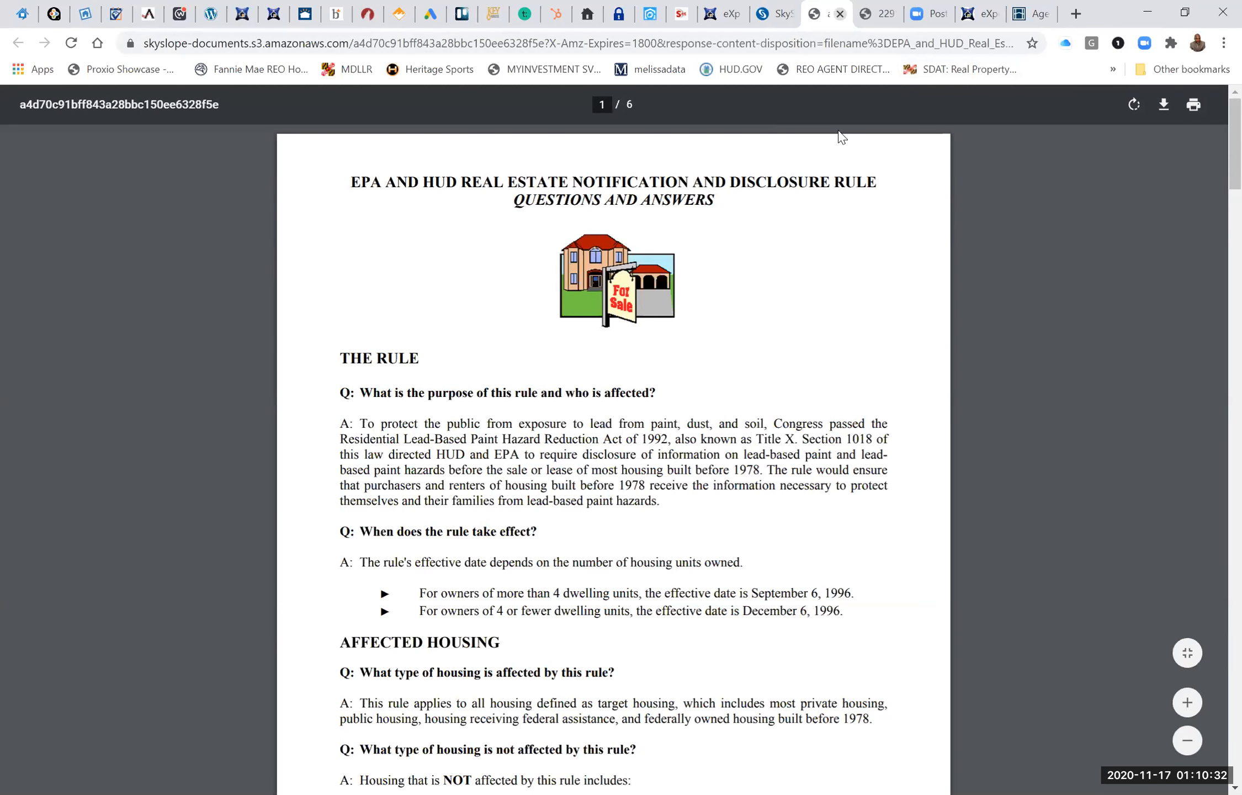
left_click(840, 13)
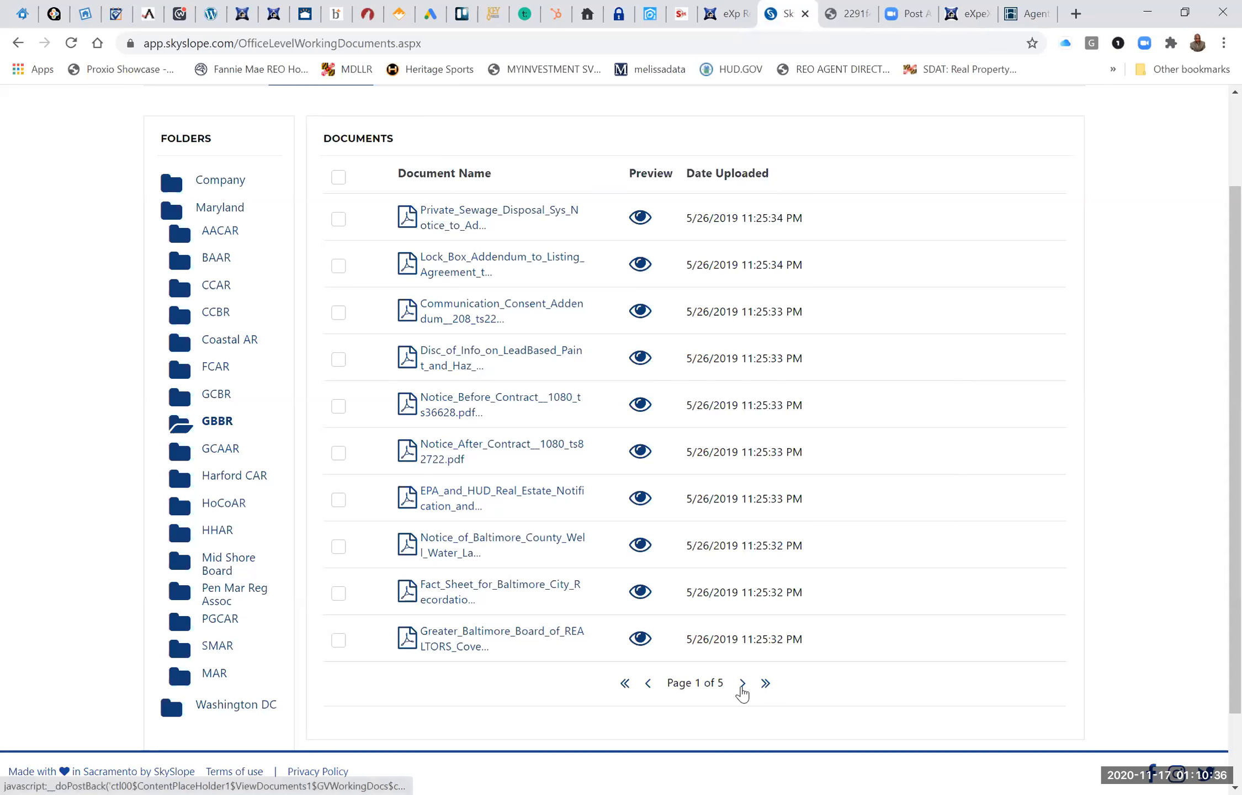
Advance the GBBR document list to page 3.
left_click(742, 684)
right_click(742, 686)
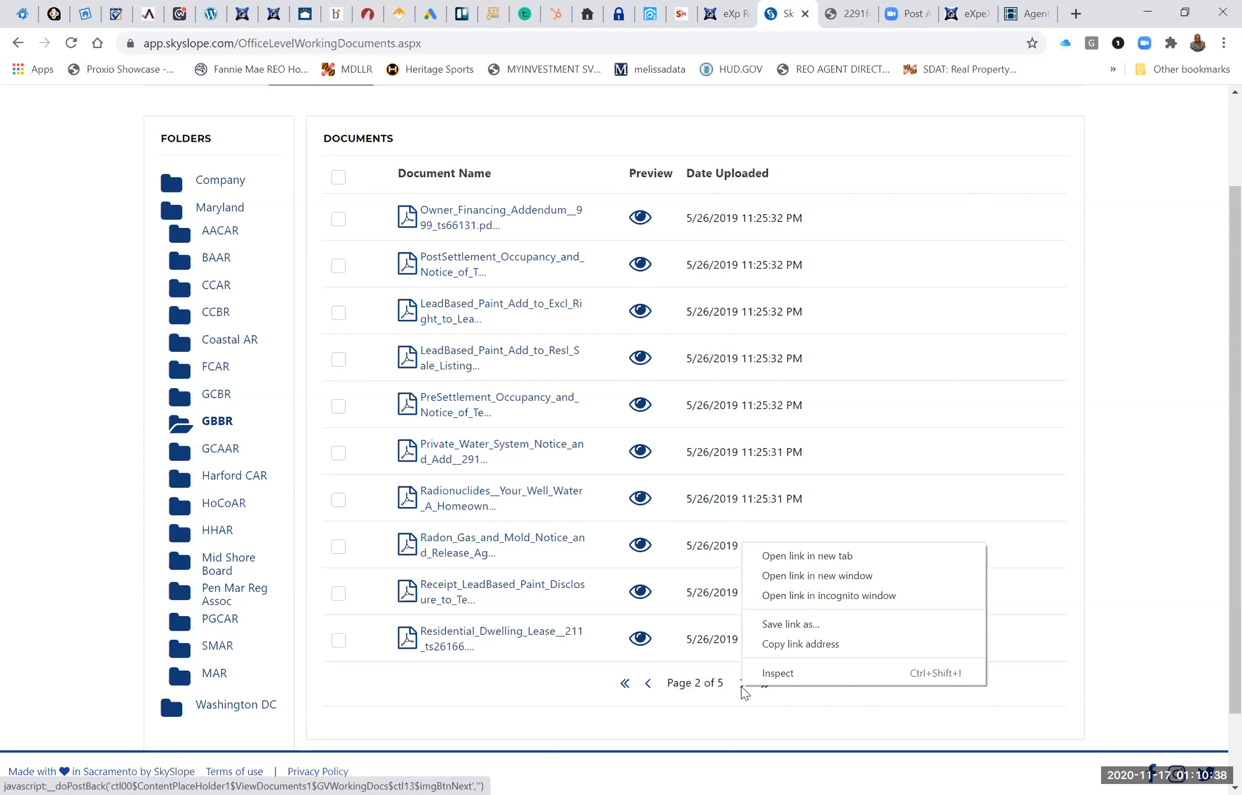
left_click(738, 684)
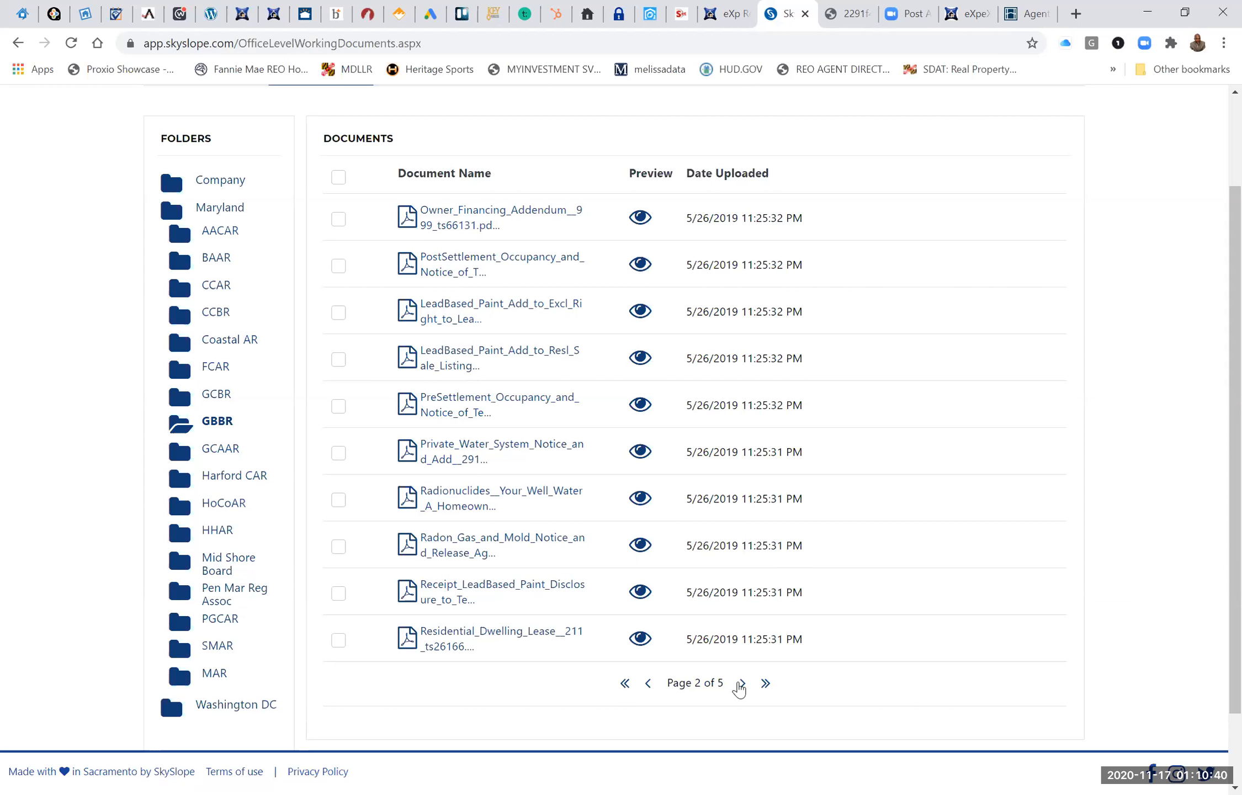
left_click(740, 685)
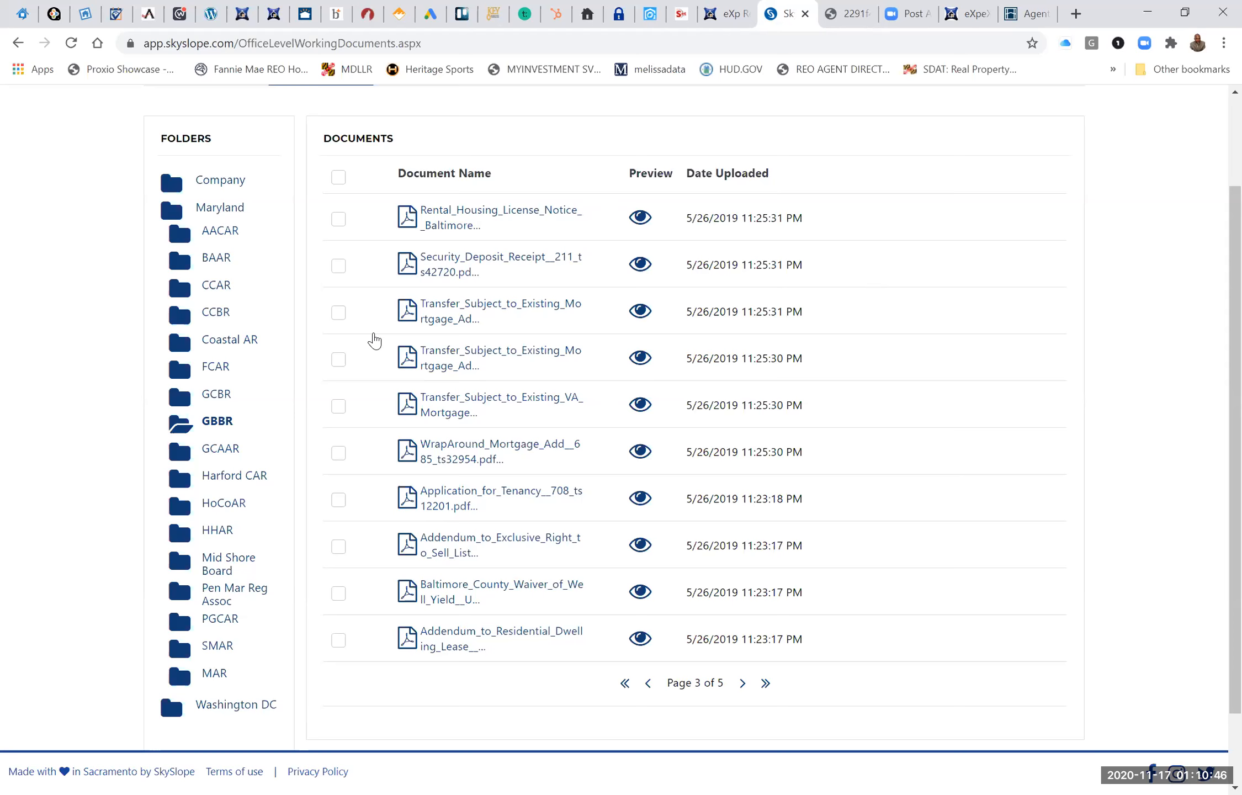
Select the three Transfer_Subject_to_Existing mortgage addenda, open their assignment to a property, and go back without assigning them.
left_click(339, 315)
left_click(340, 375)
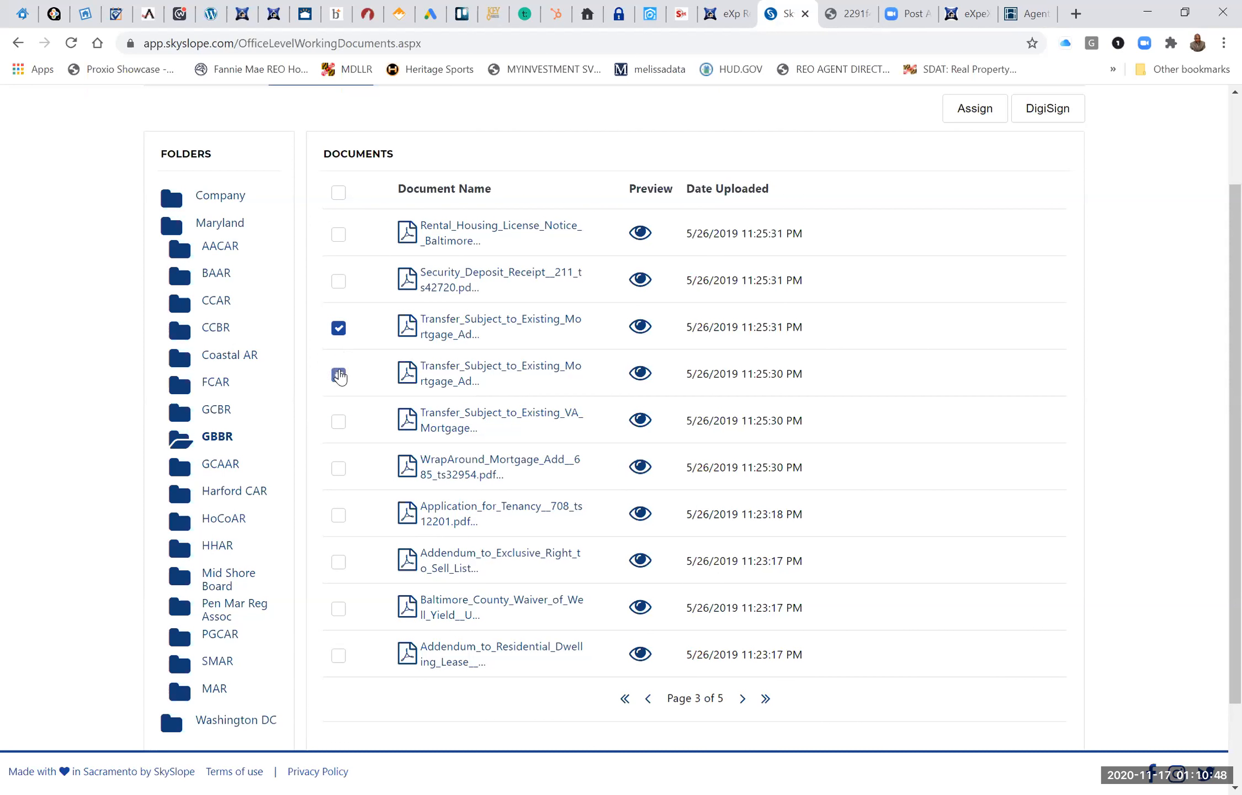
left_click(338, 423)
scroll(339, 433, "up", 1)
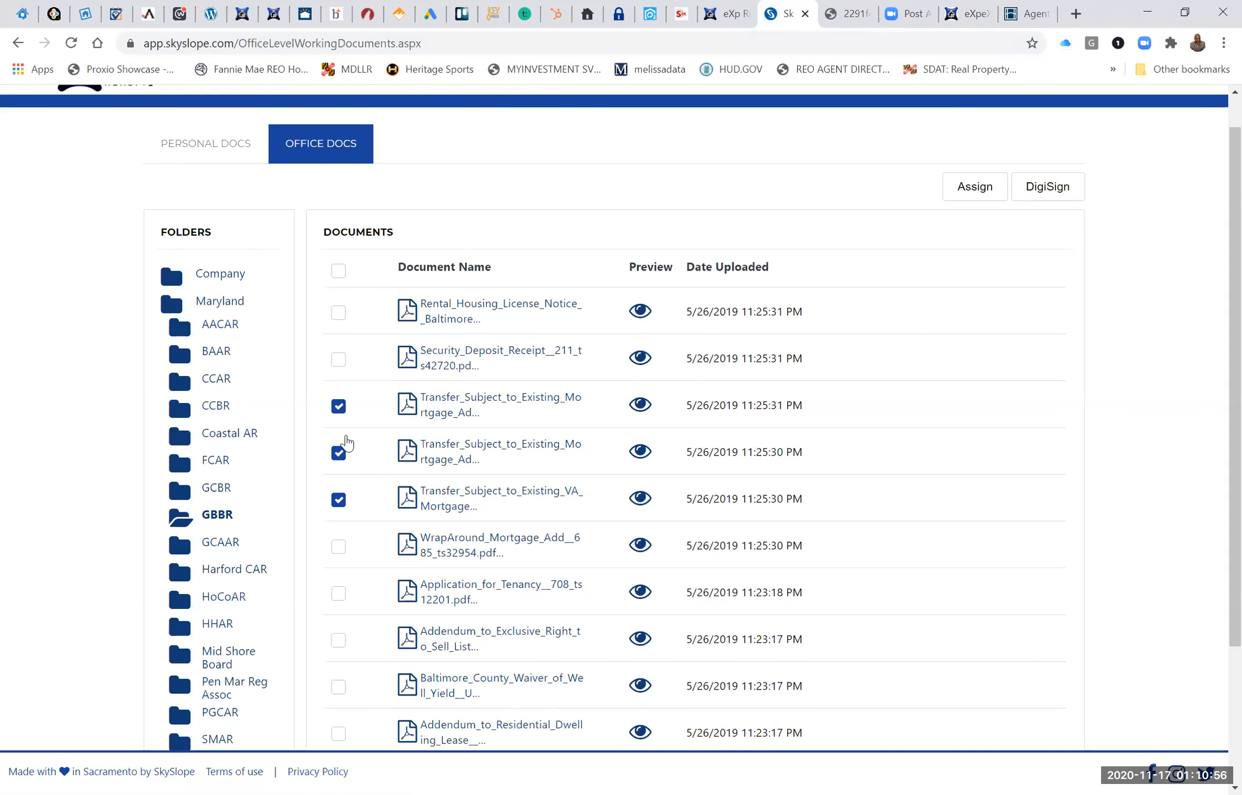
left_click(981, 191)
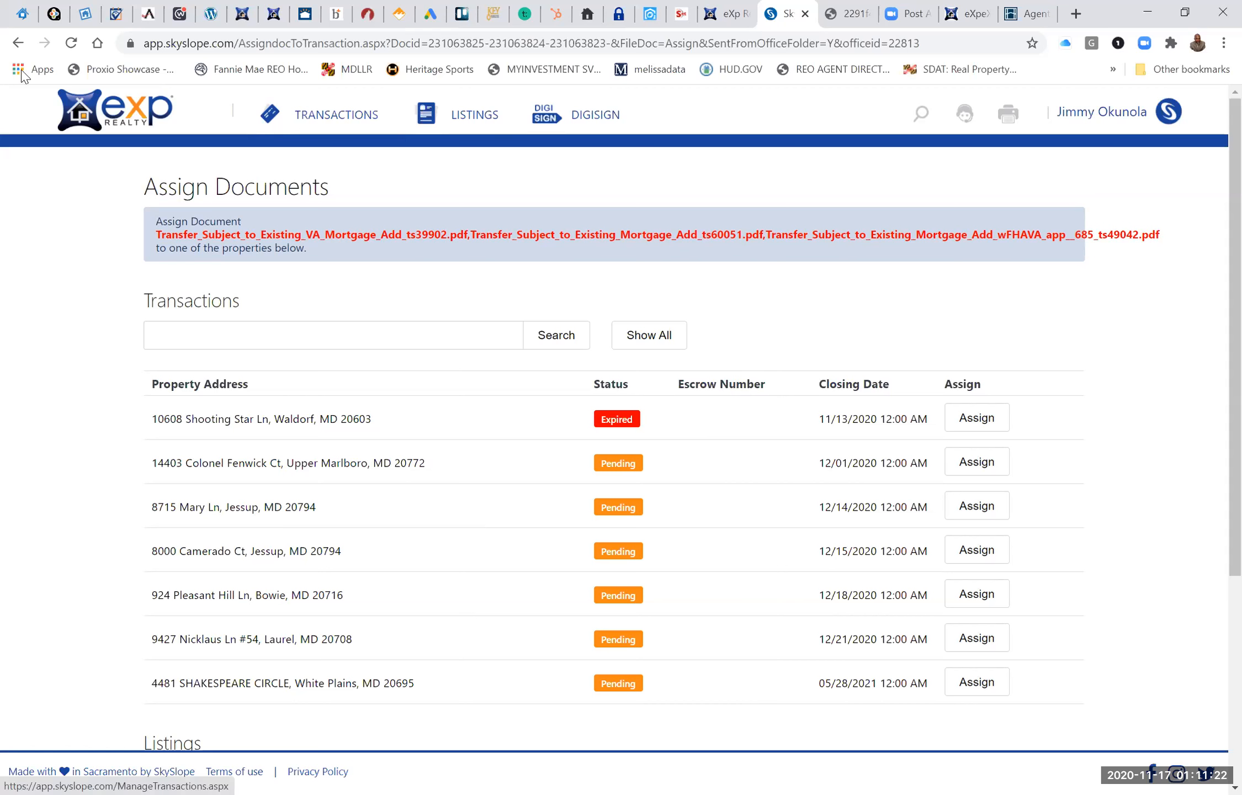
left_click(21, 39)
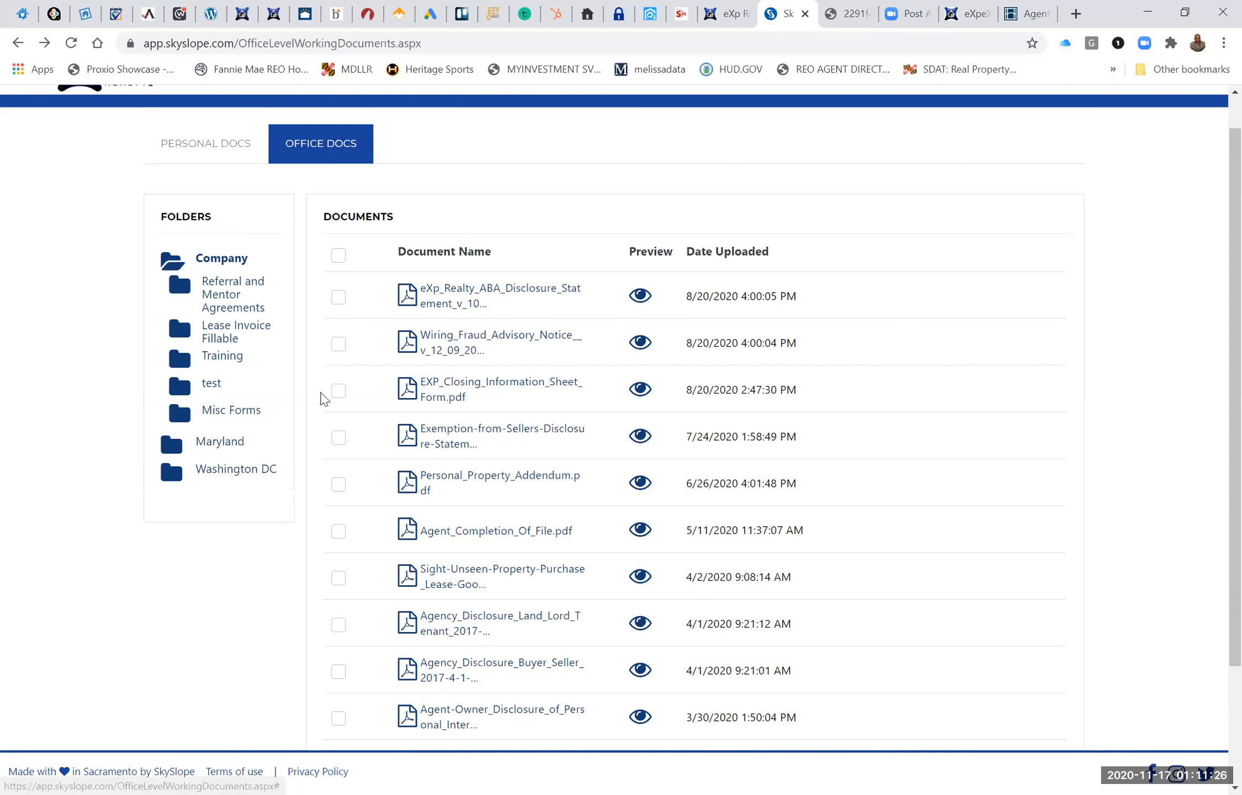
Select the EXP Closing Information Sheet, Exemption-from-Sellers-Disclosure statement and Personal Property Addendum in the Company office documents.
left_click(339, 391)
left_click(338, 453)
left_click(340, 501)
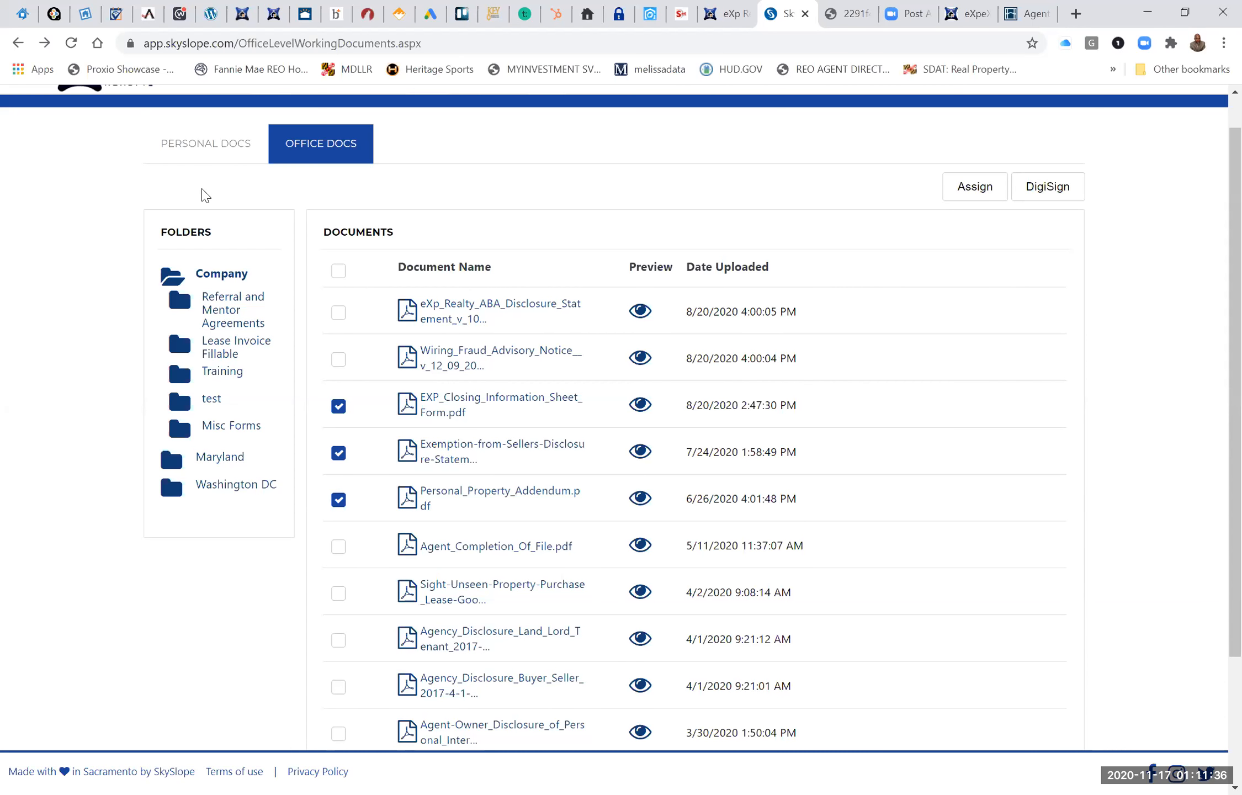
View the personal documents and the Manage Transactions list, and return to the home page.
left_click(208, 148)
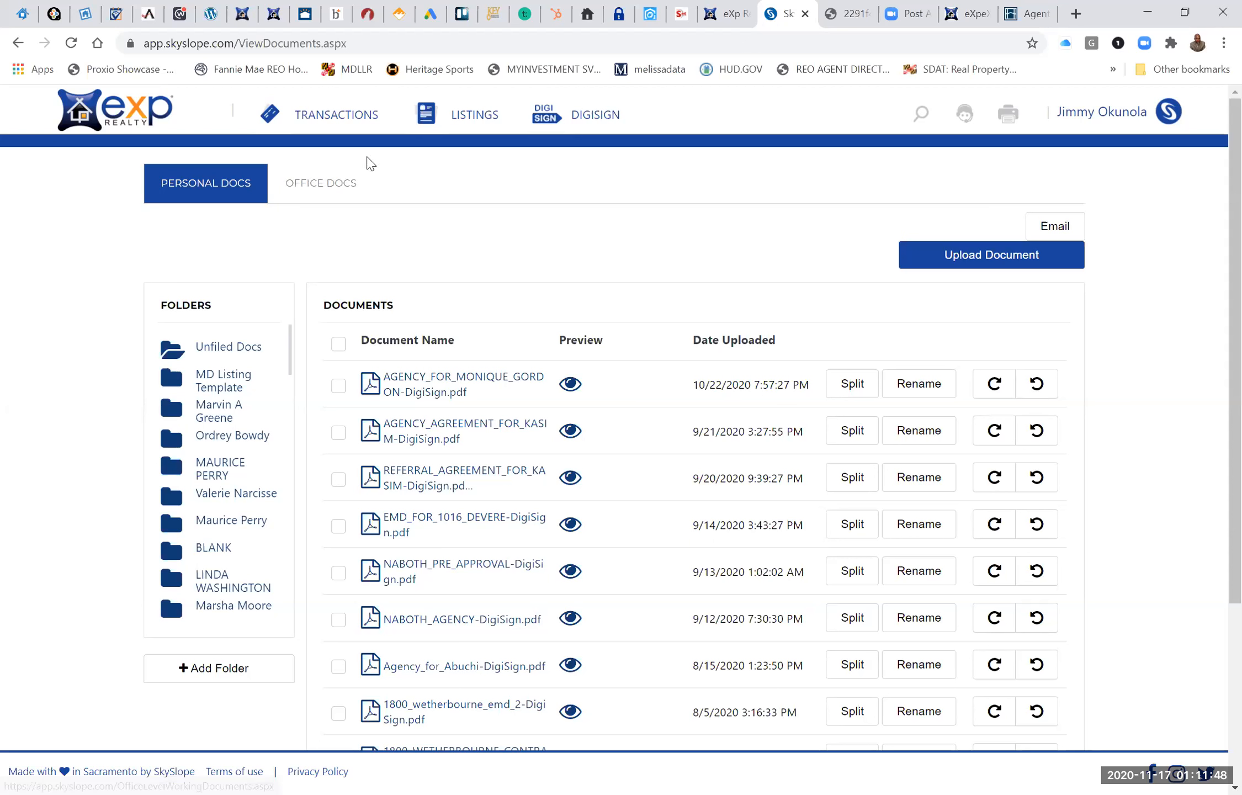
left_click(322, 120)
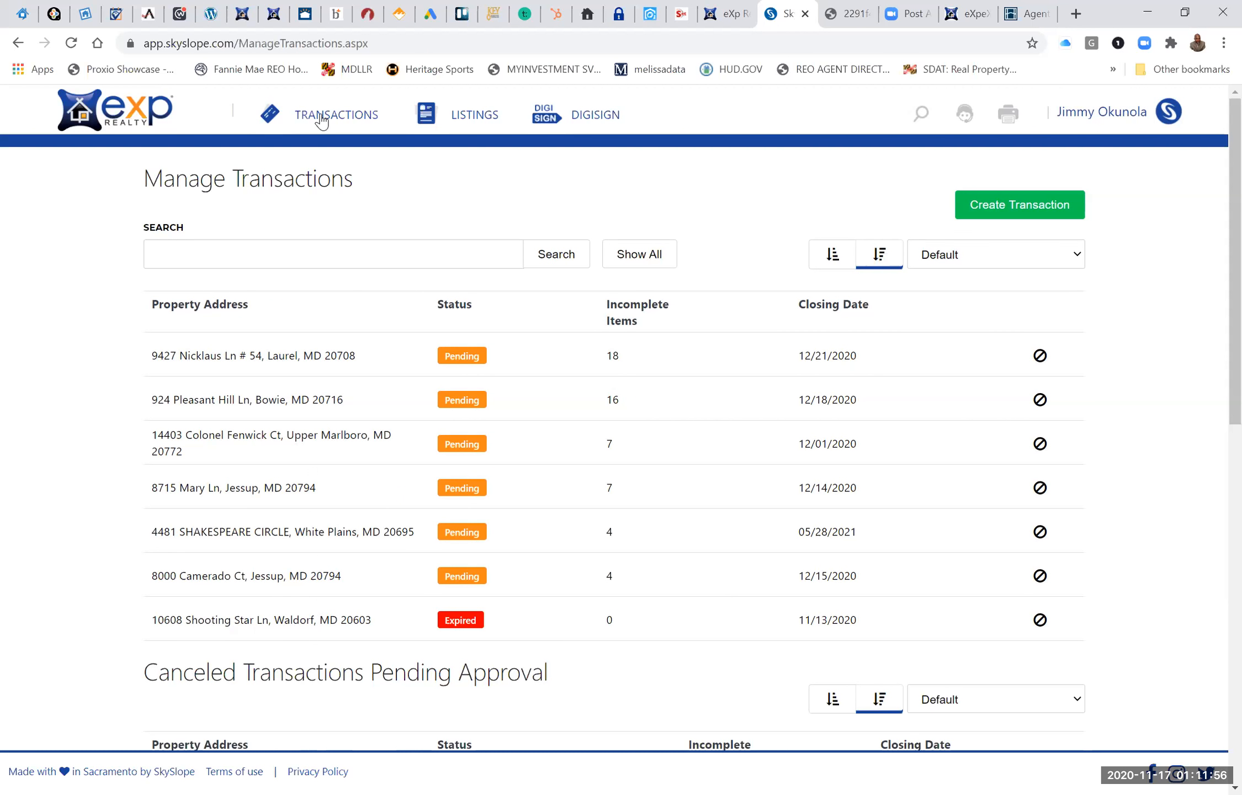
left_click(87, 124)
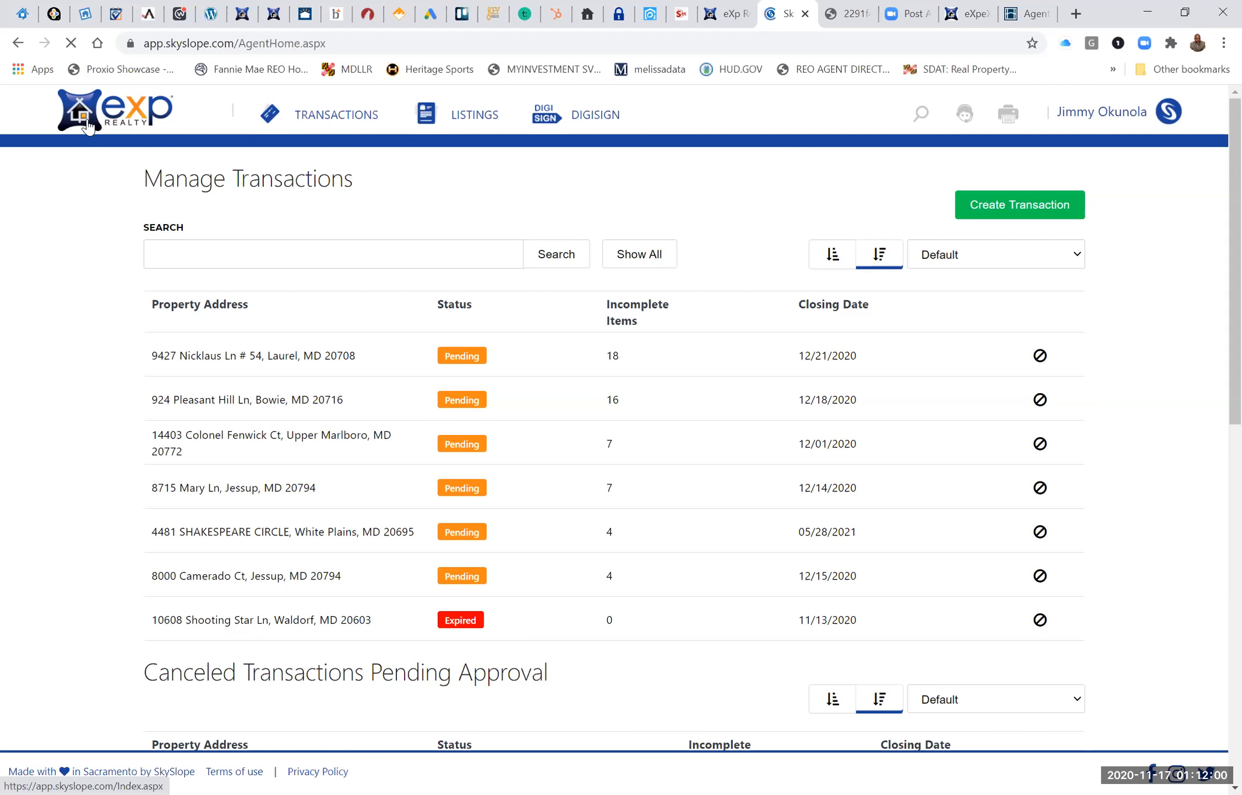
View the blank form for creating a transaction without its address search, and return to the home page.
left_click(469, 359)
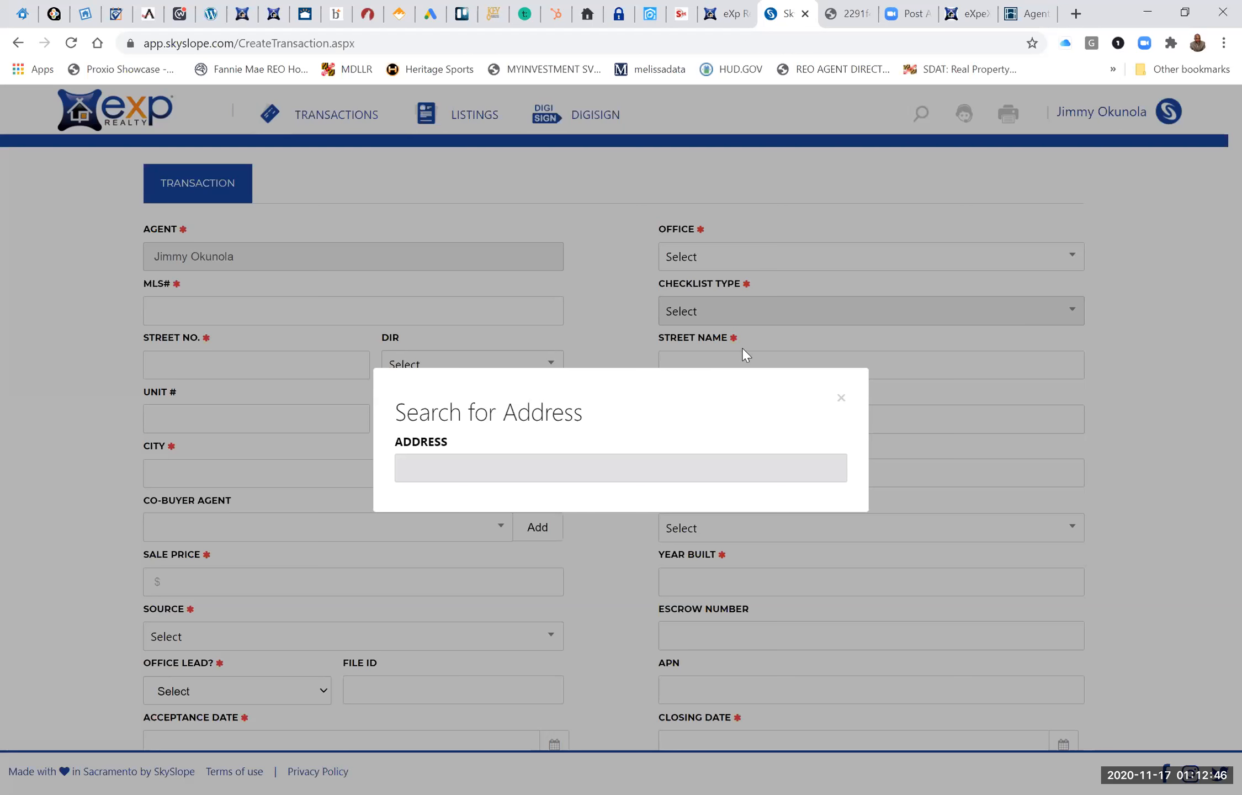
left_click(841, 401)
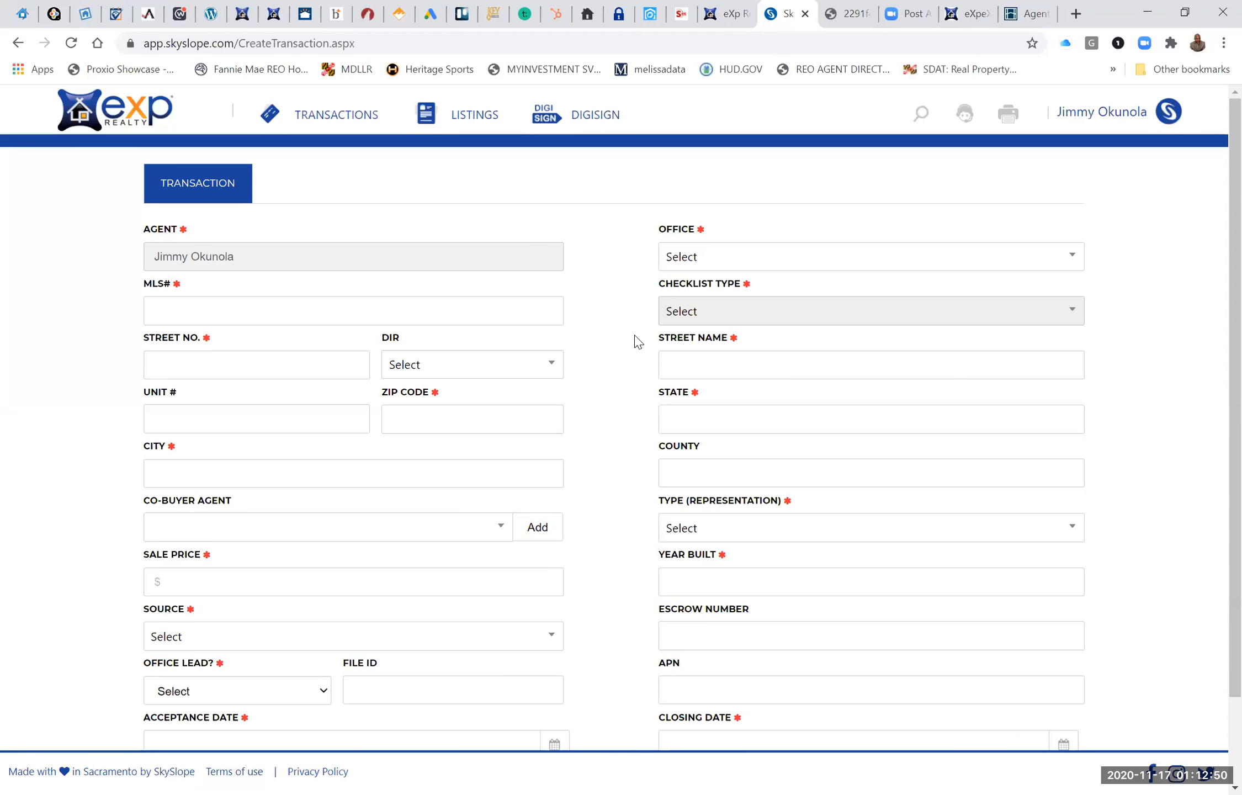
left_click(148, 122)
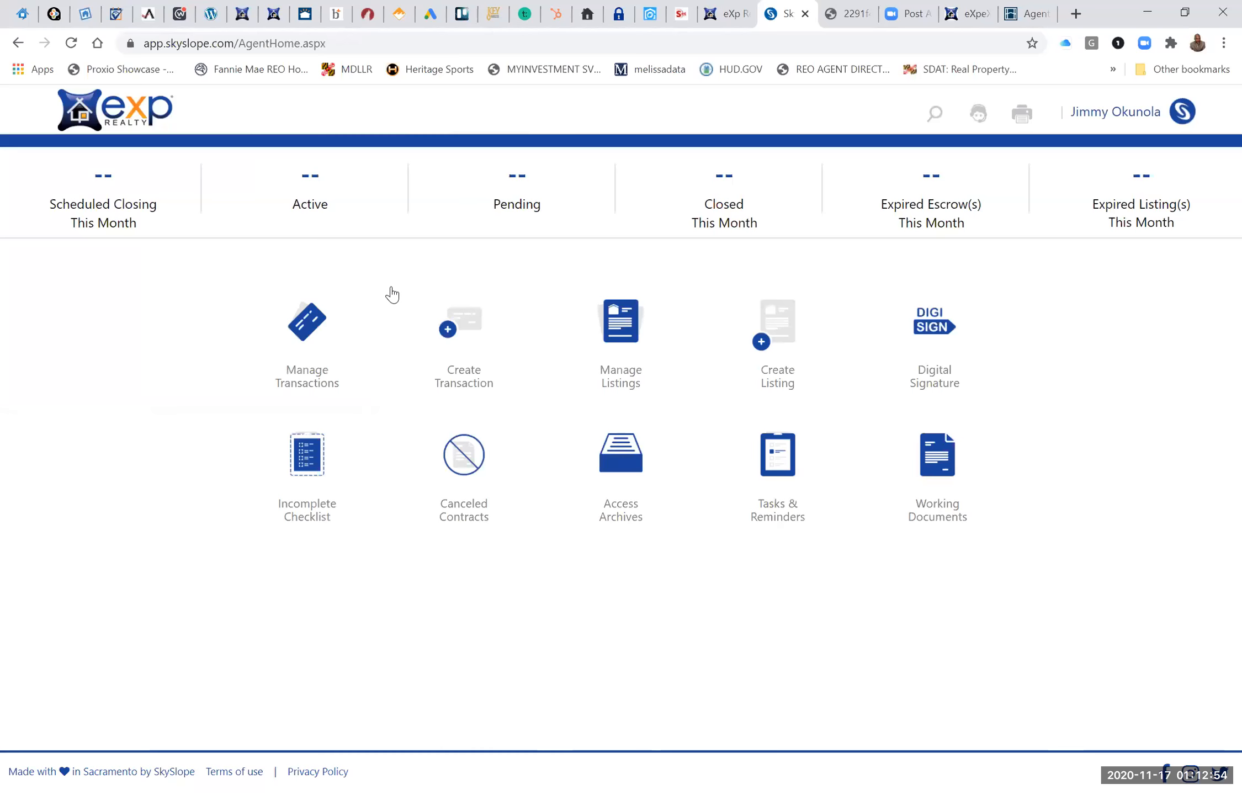
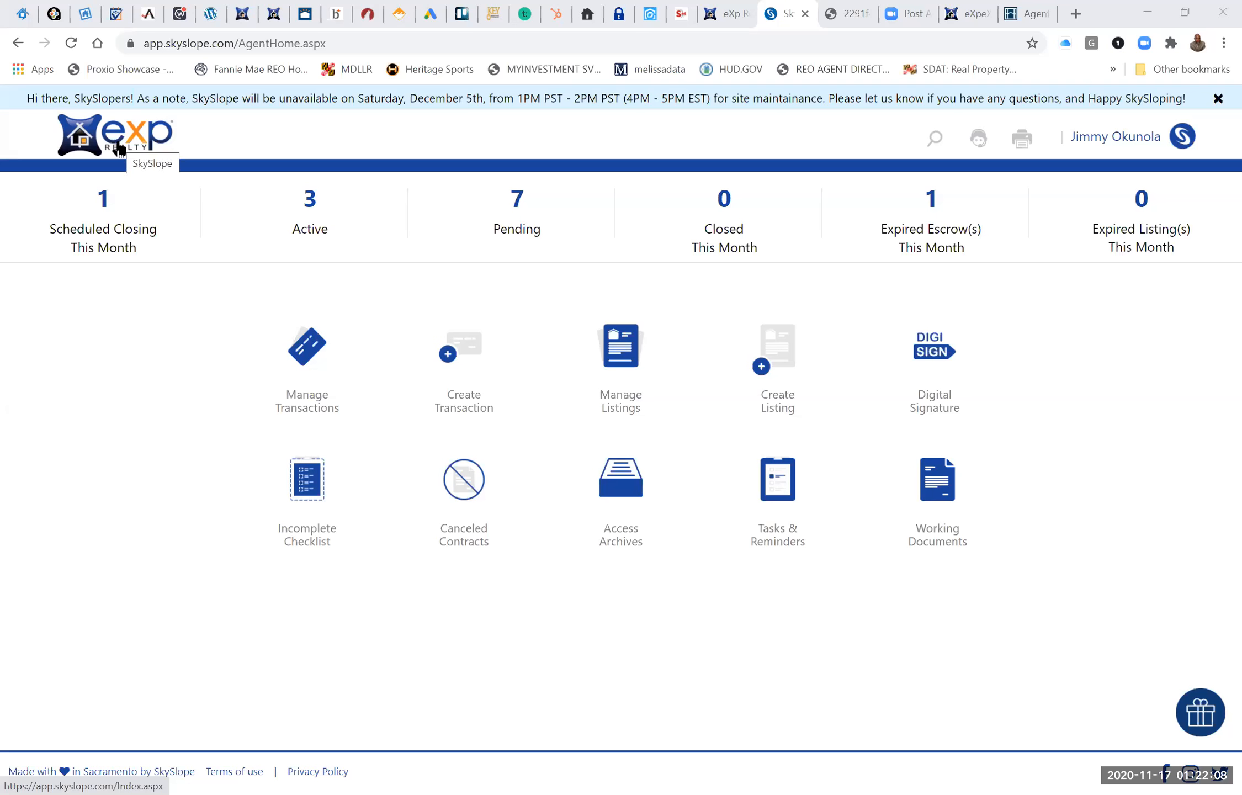
View the Manage Transactions list and return to the home page.
left_click(119, 149)
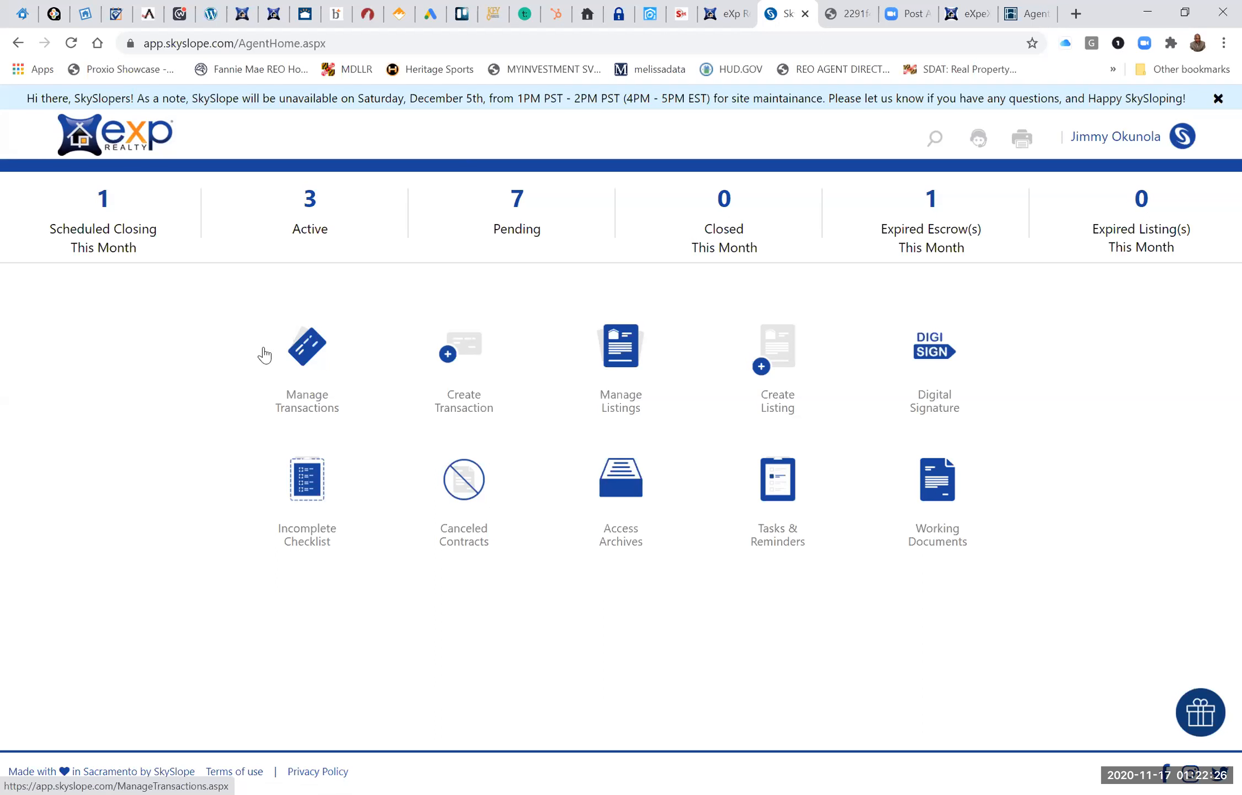
left_click(307, 363)
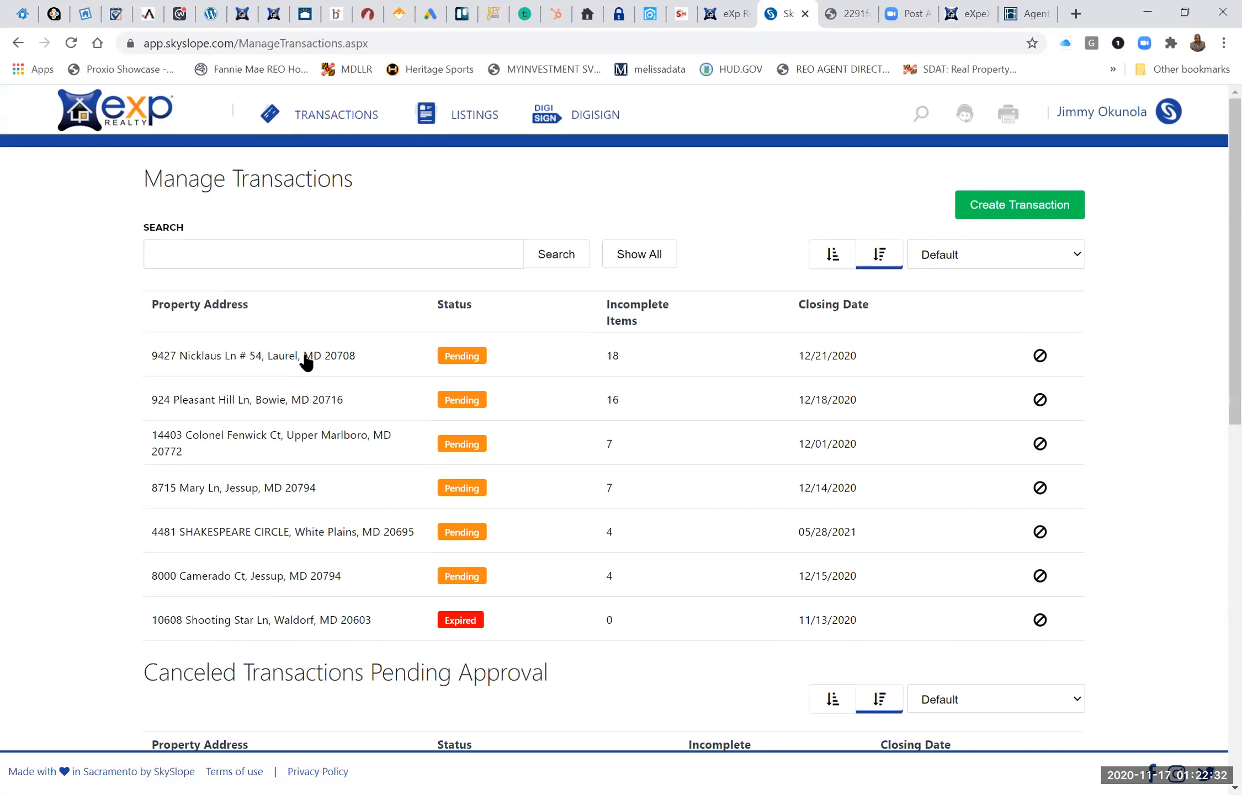
left_click(114, 123)
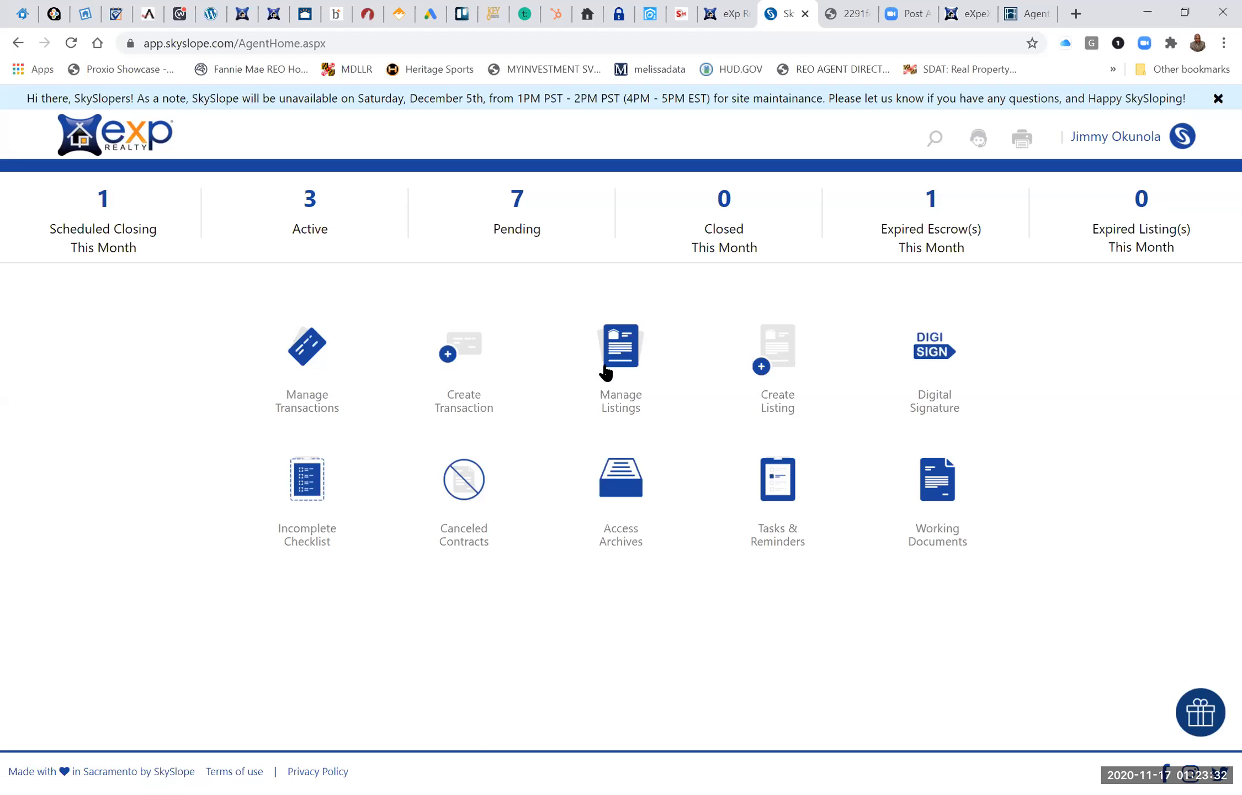
Start creating a transaction and import the property's address from the matching Silver Spring, MD address search result.
left_click(463, 360)
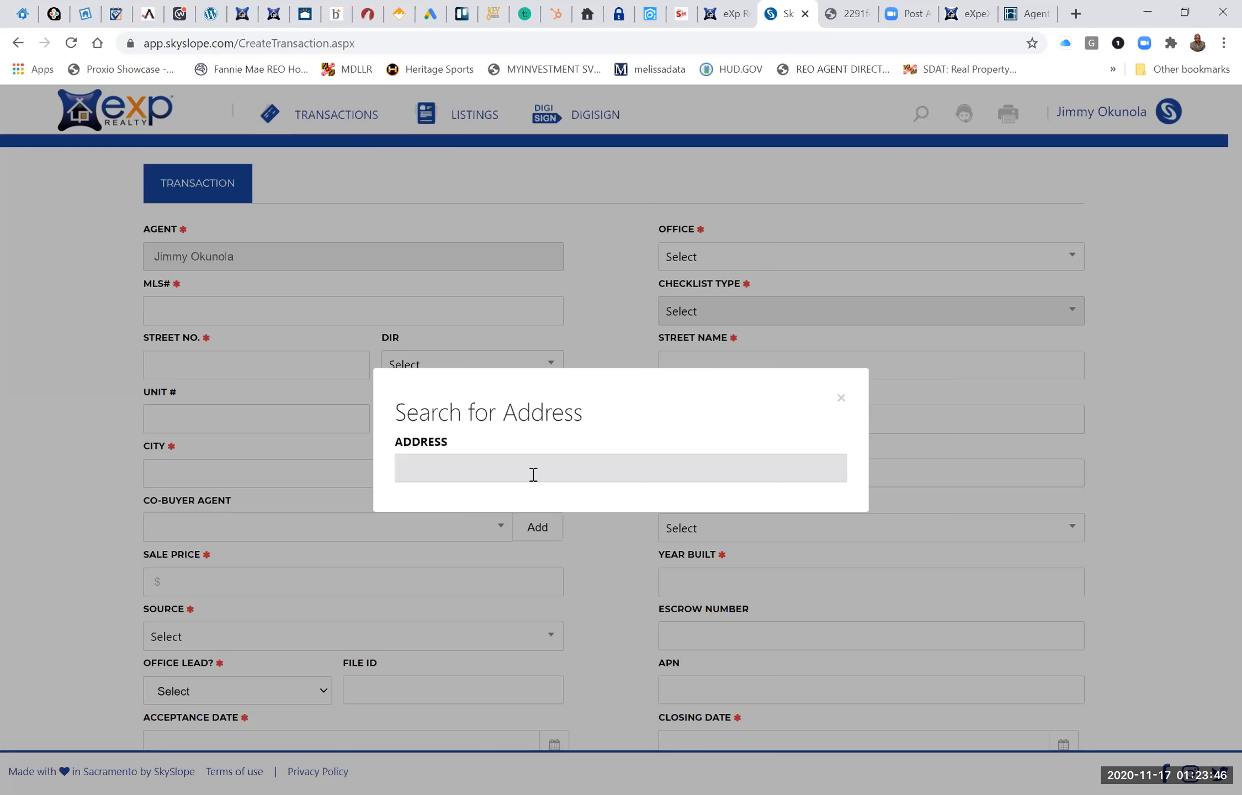
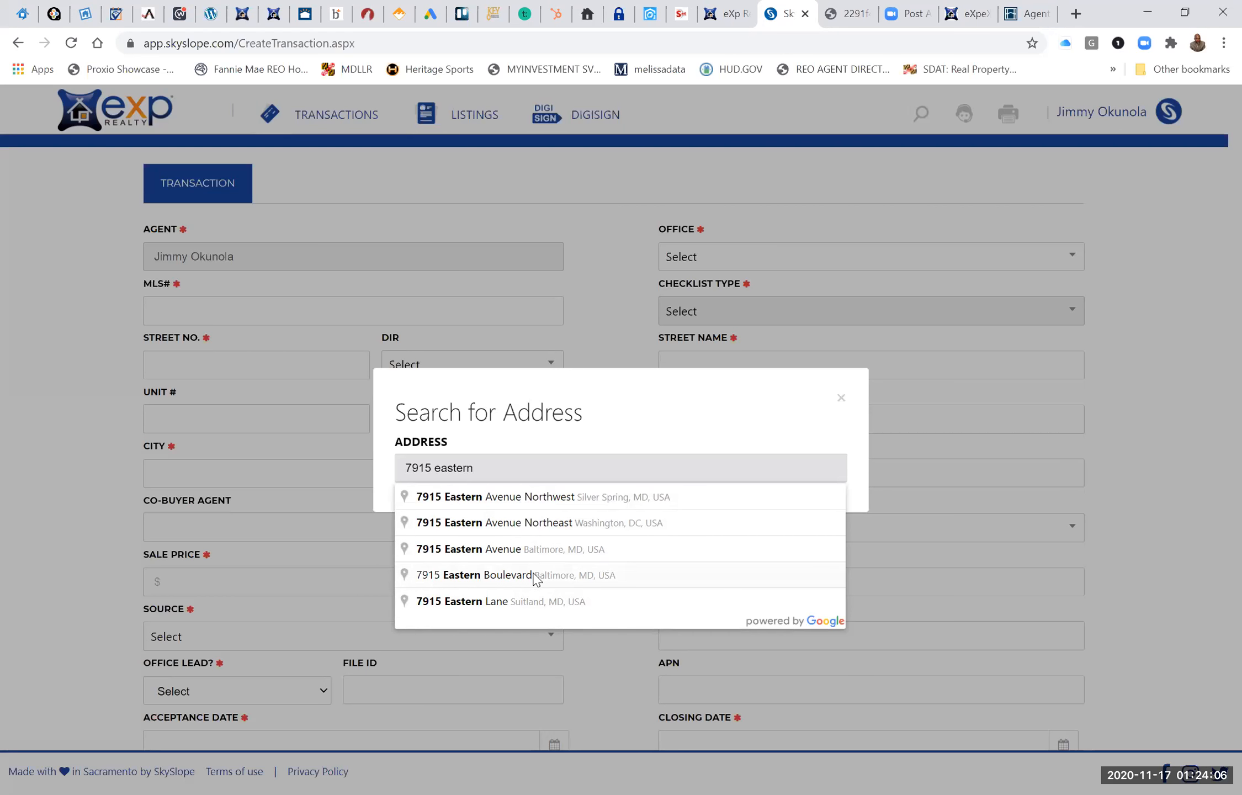
left_click(554, 506)
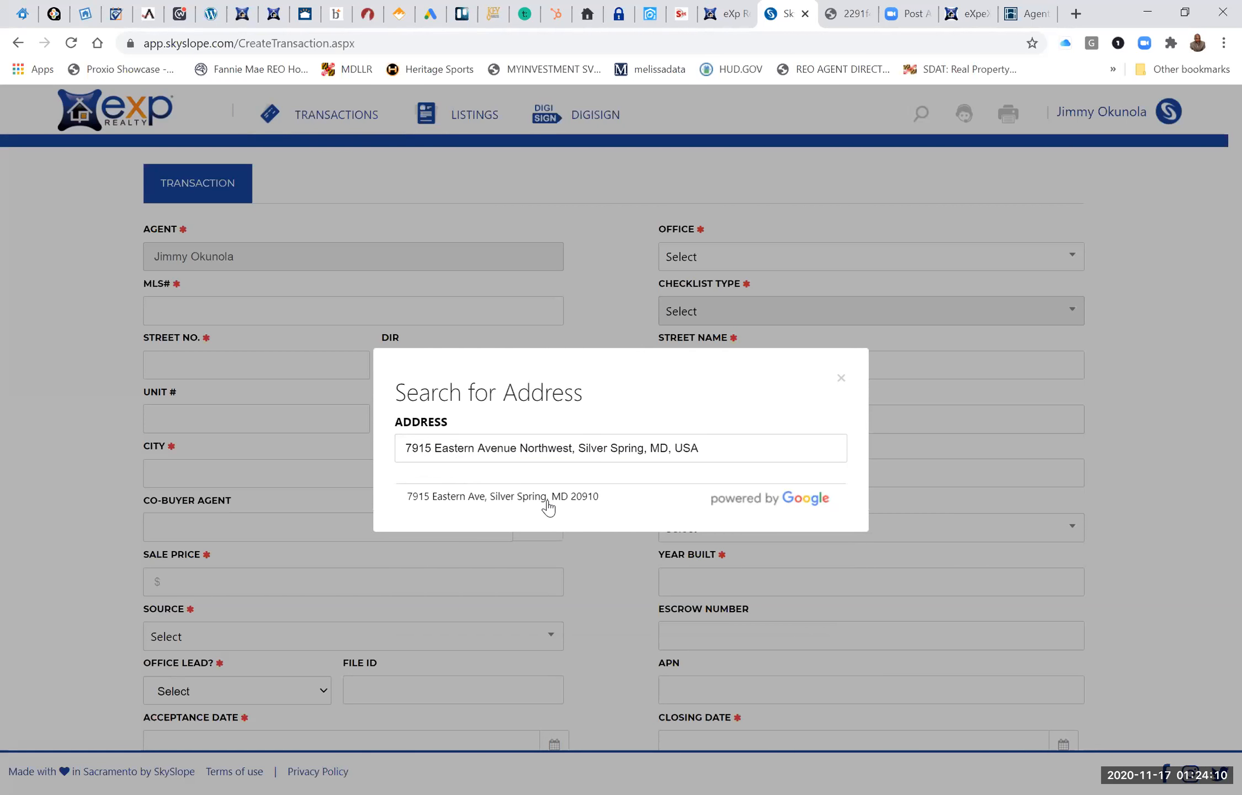
left_click(512, 499)
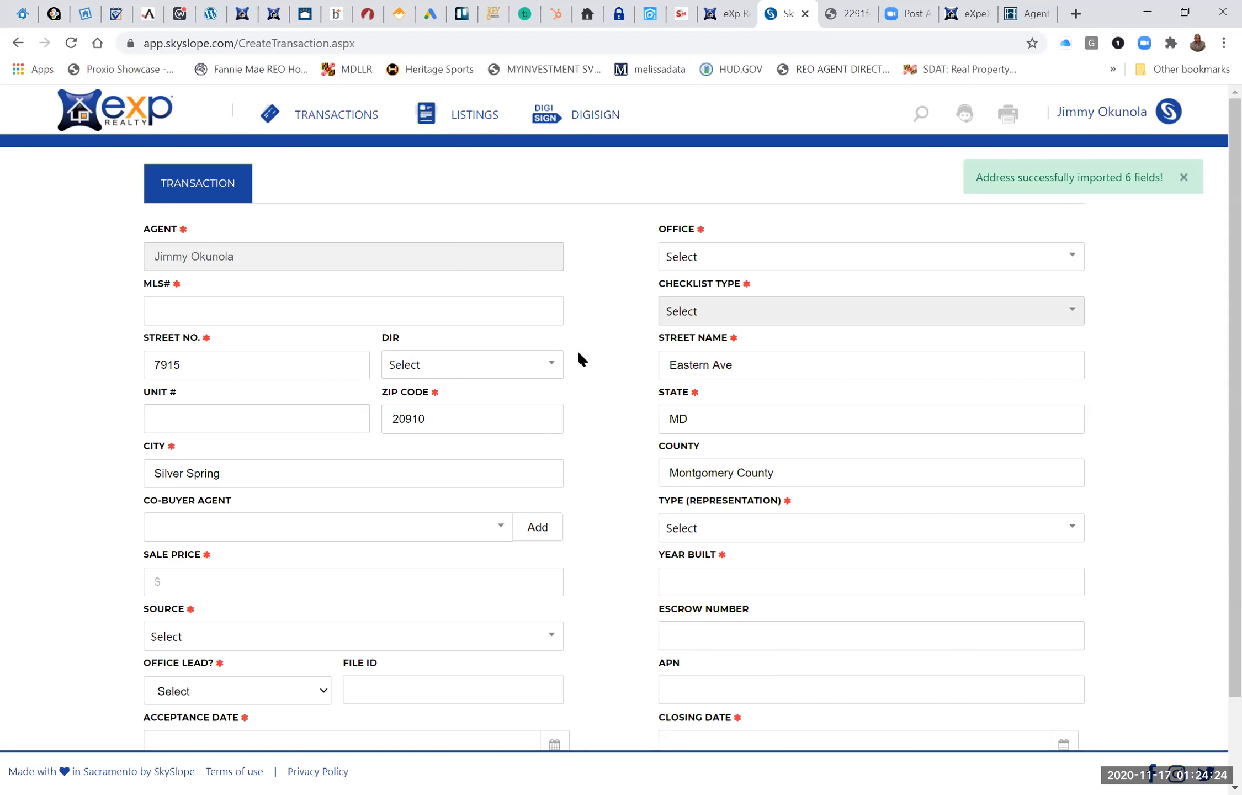
Enter MDMC728340 as the transaction's MLS number.
left_click(238, 307)
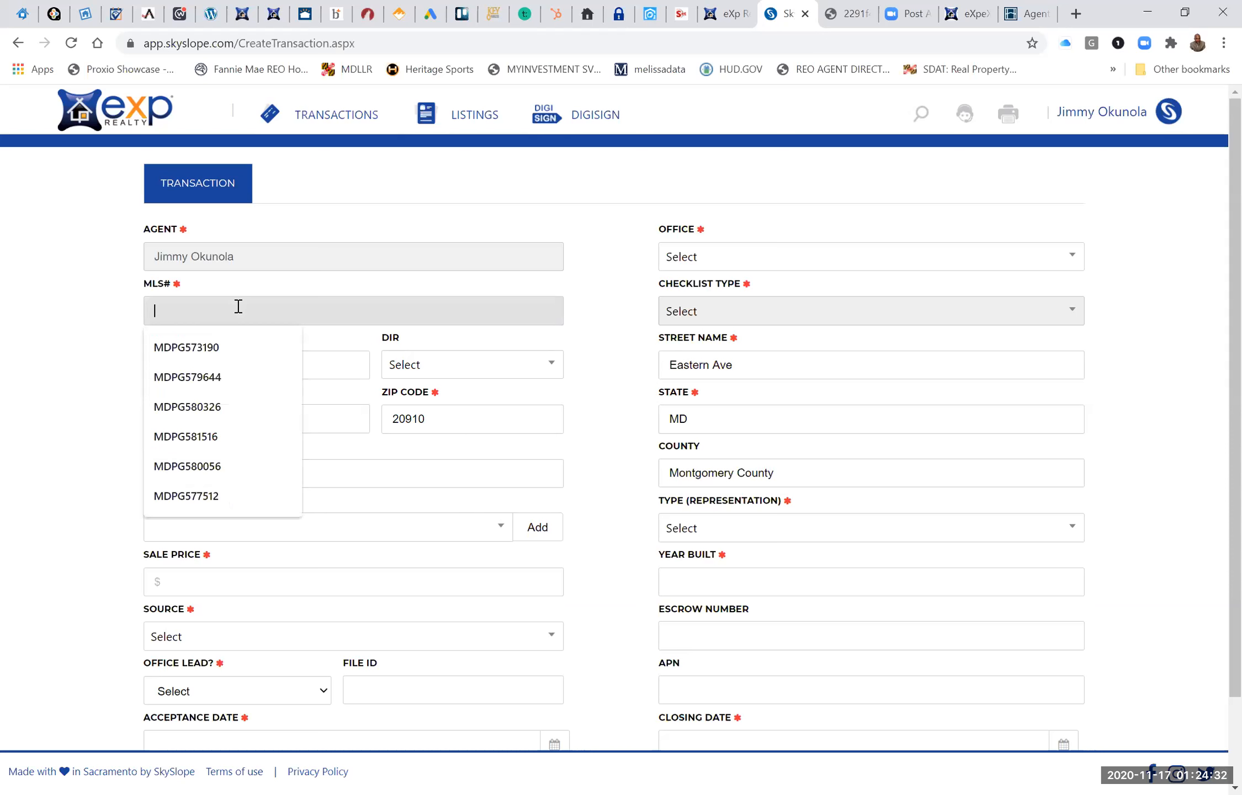
type("MD")
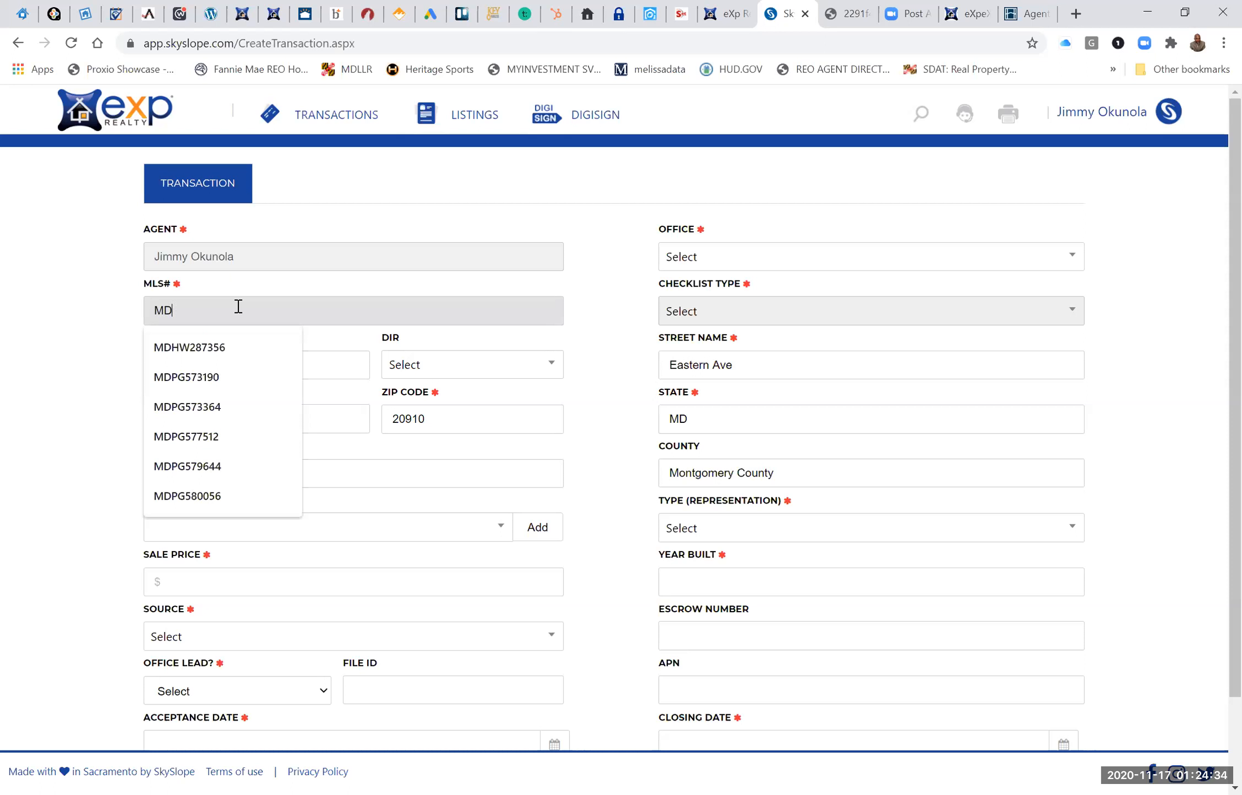
type("MC")
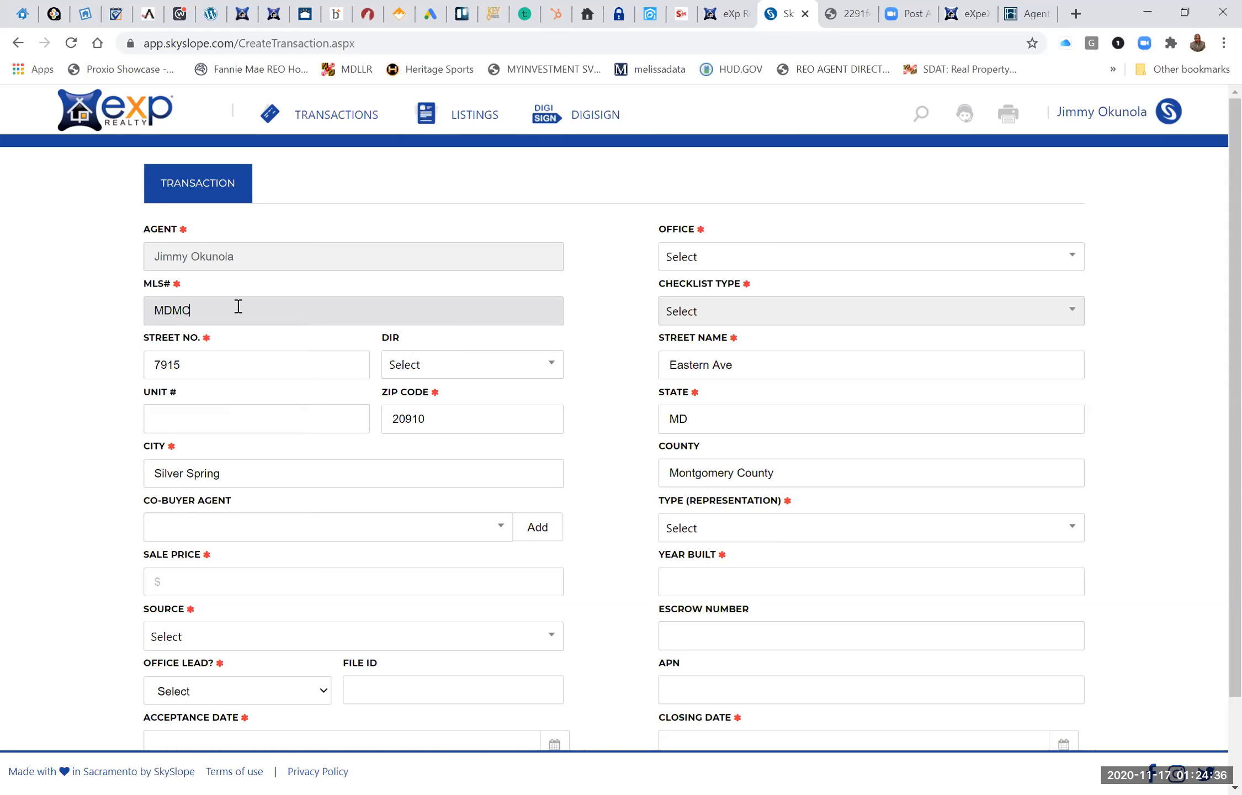
type("728340")
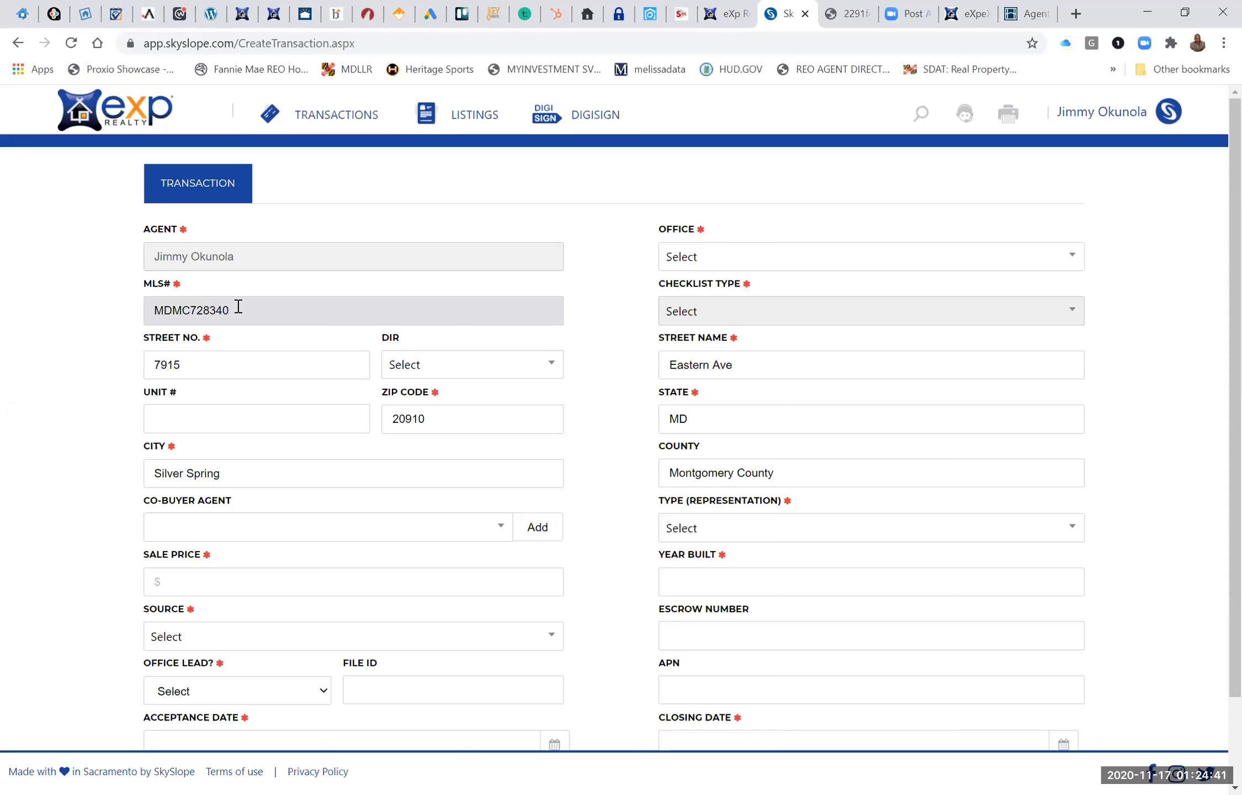
left_click(102, 326)
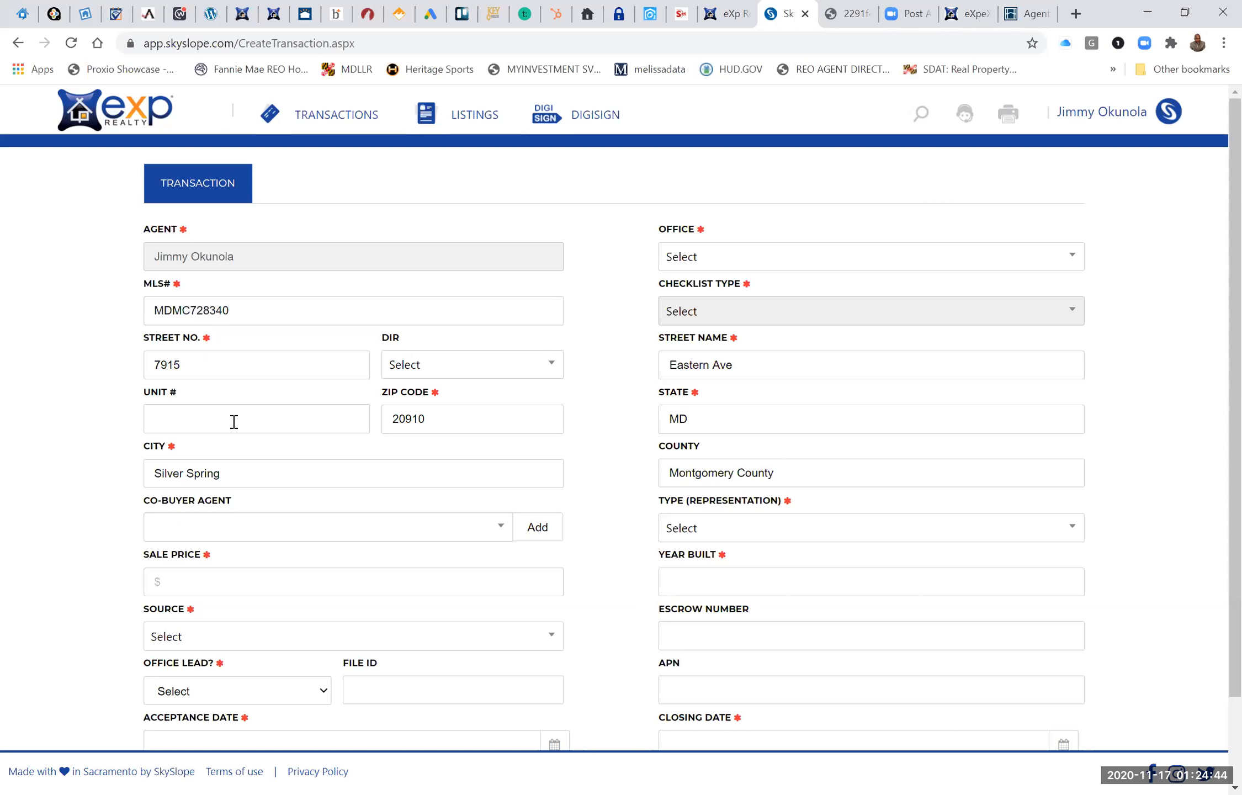
Set the transaction's sale price to $1,700.
scroll(370, 480, "down", 2)
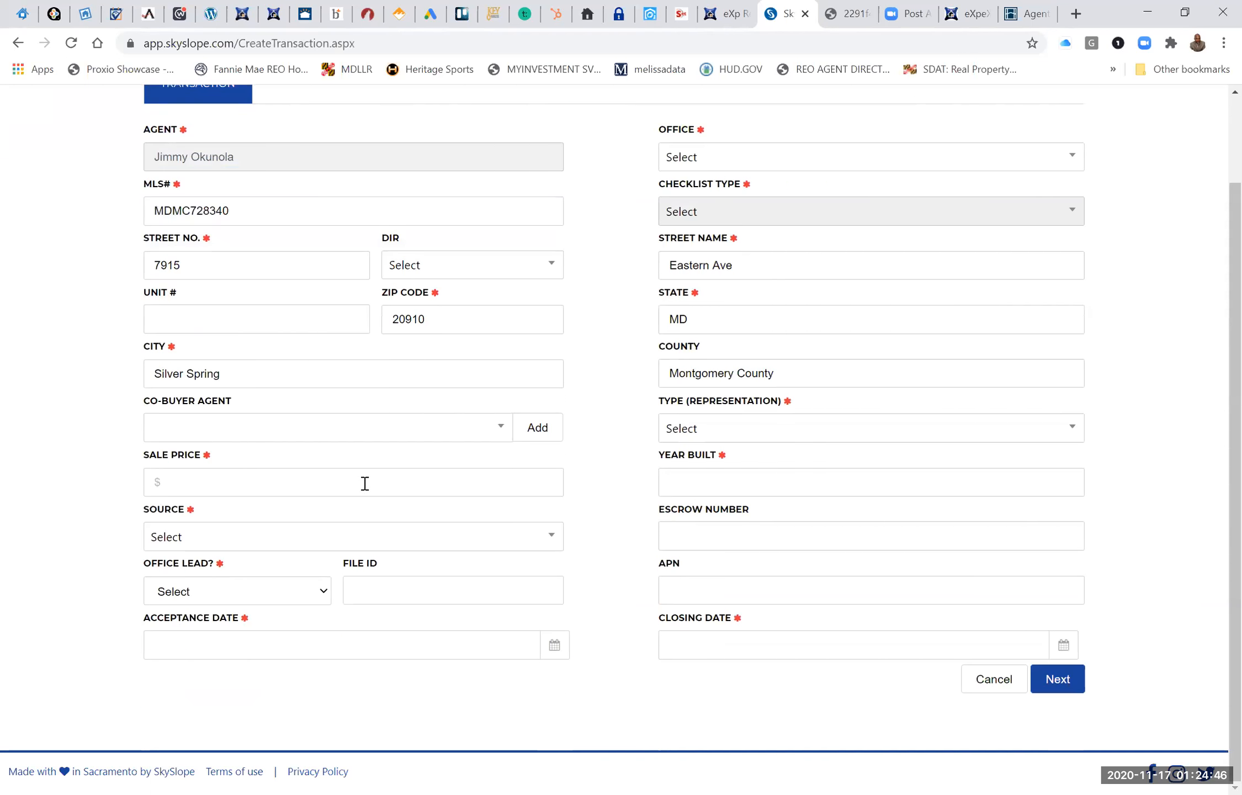
left_click(235, 486)
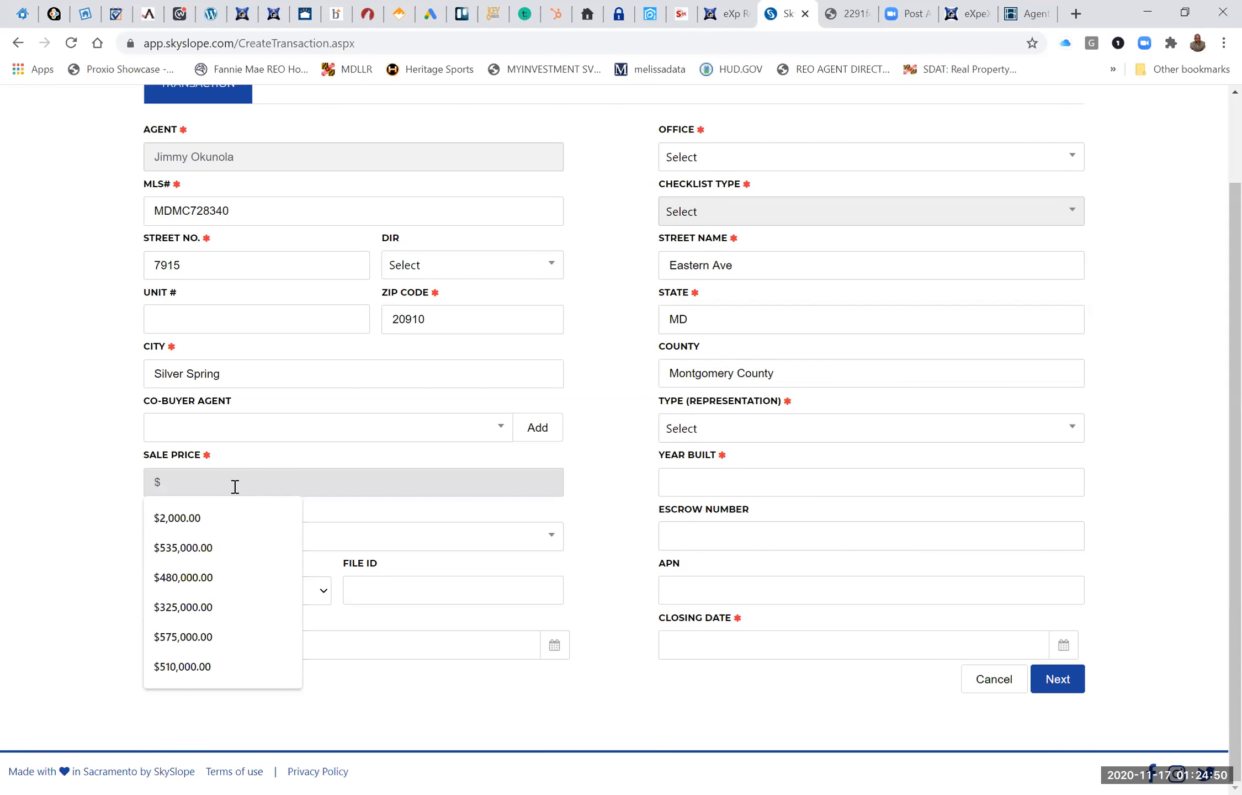
type("1700")
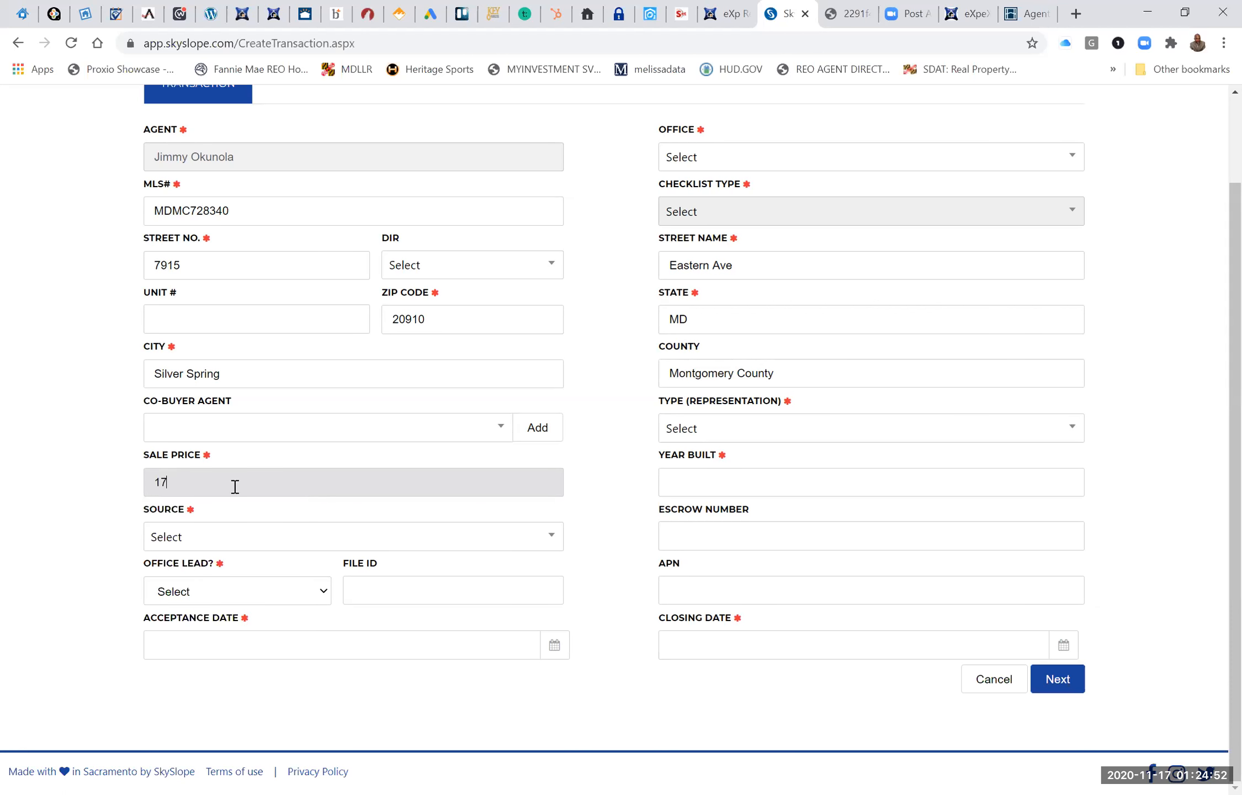
Look through the available lead sources and set the transaction's source to Website.
left_click(220, 544)
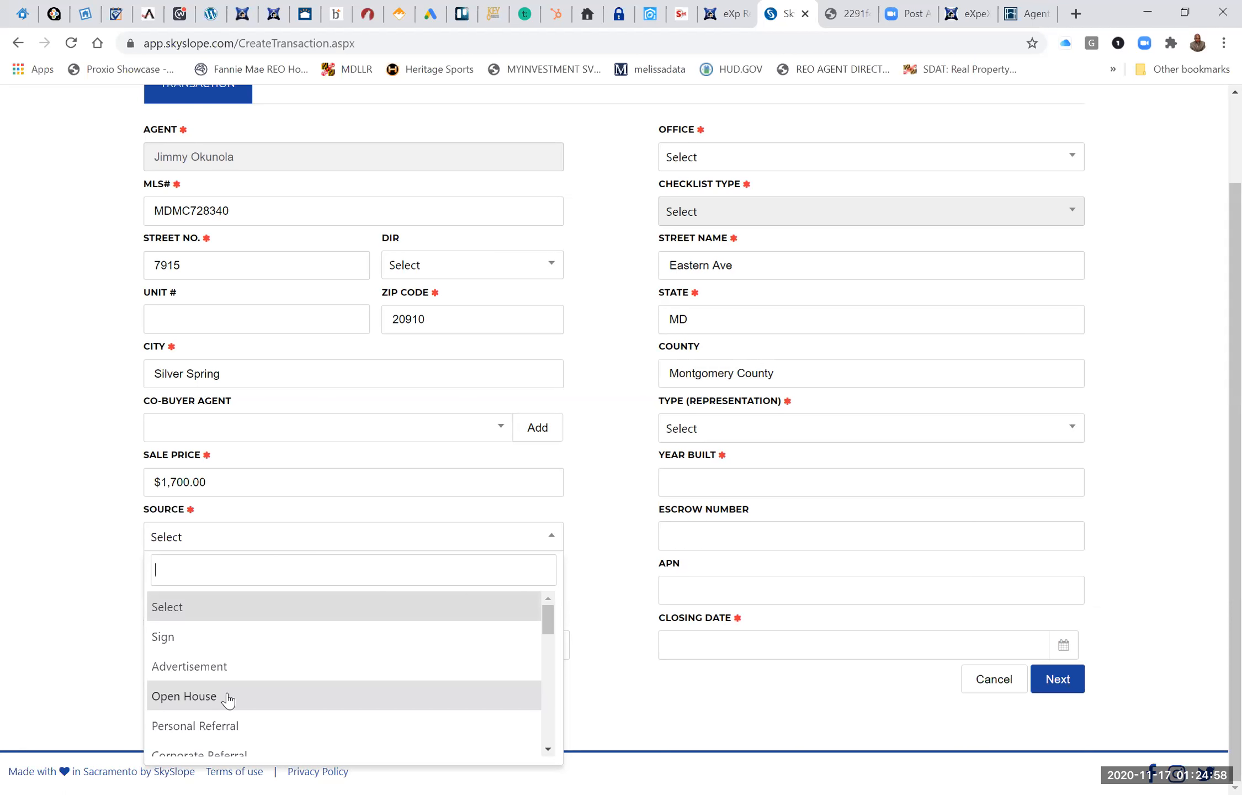
scroll(228, 699, "down", 2)
scroll(228, 700, "down", 1)
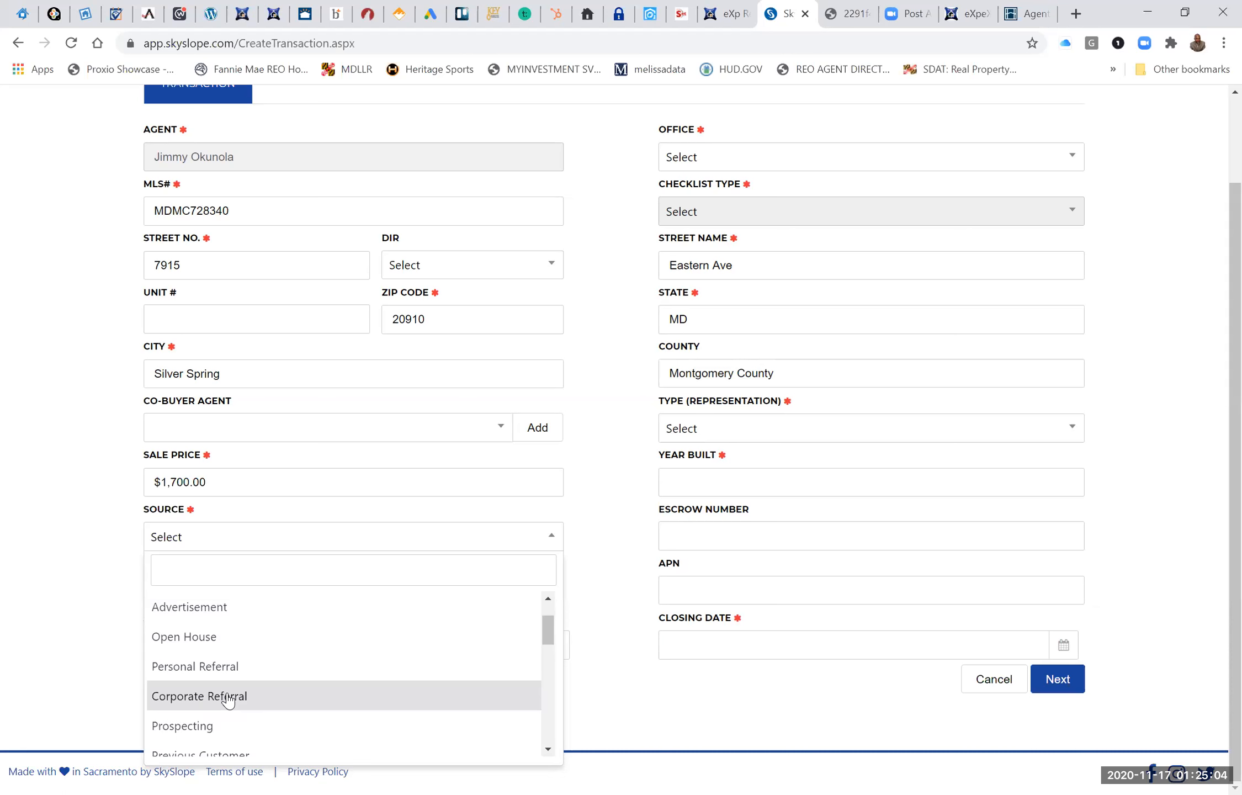
scroll(228, 699, "down", 5)
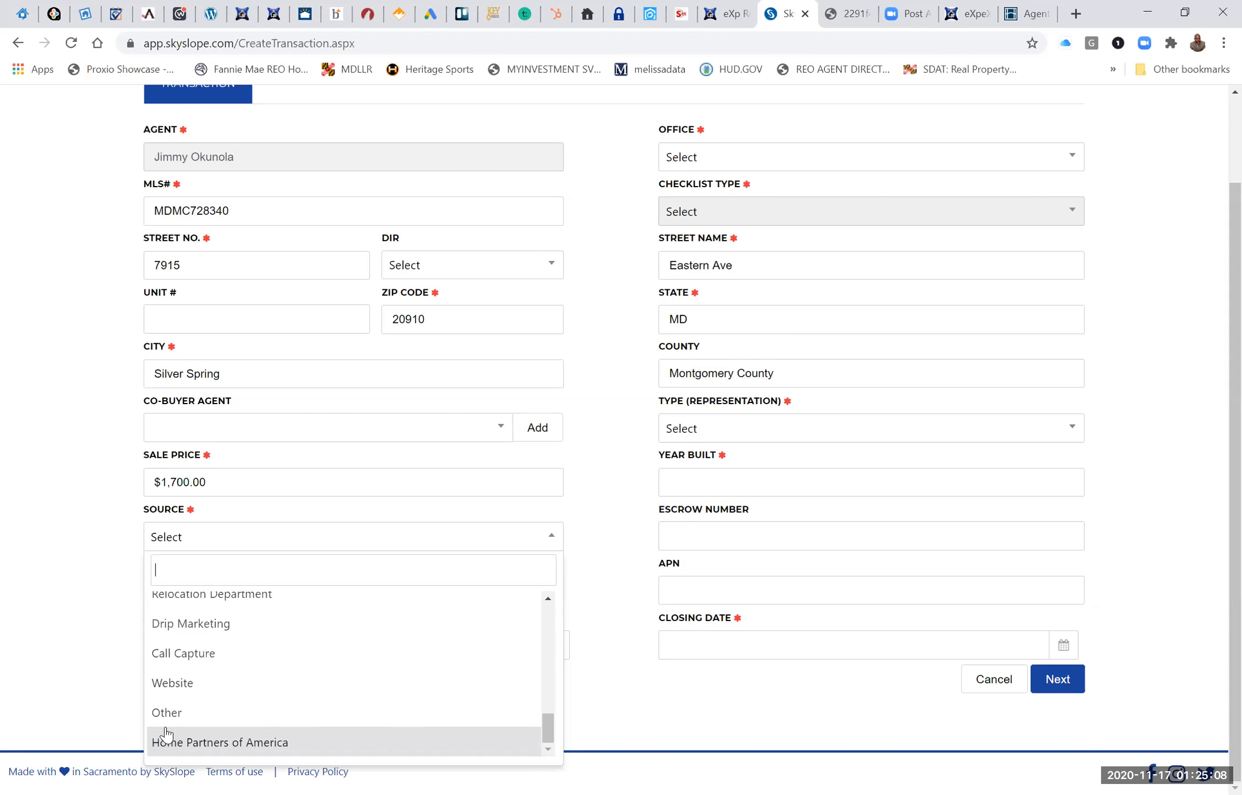
left_click(179, 690)
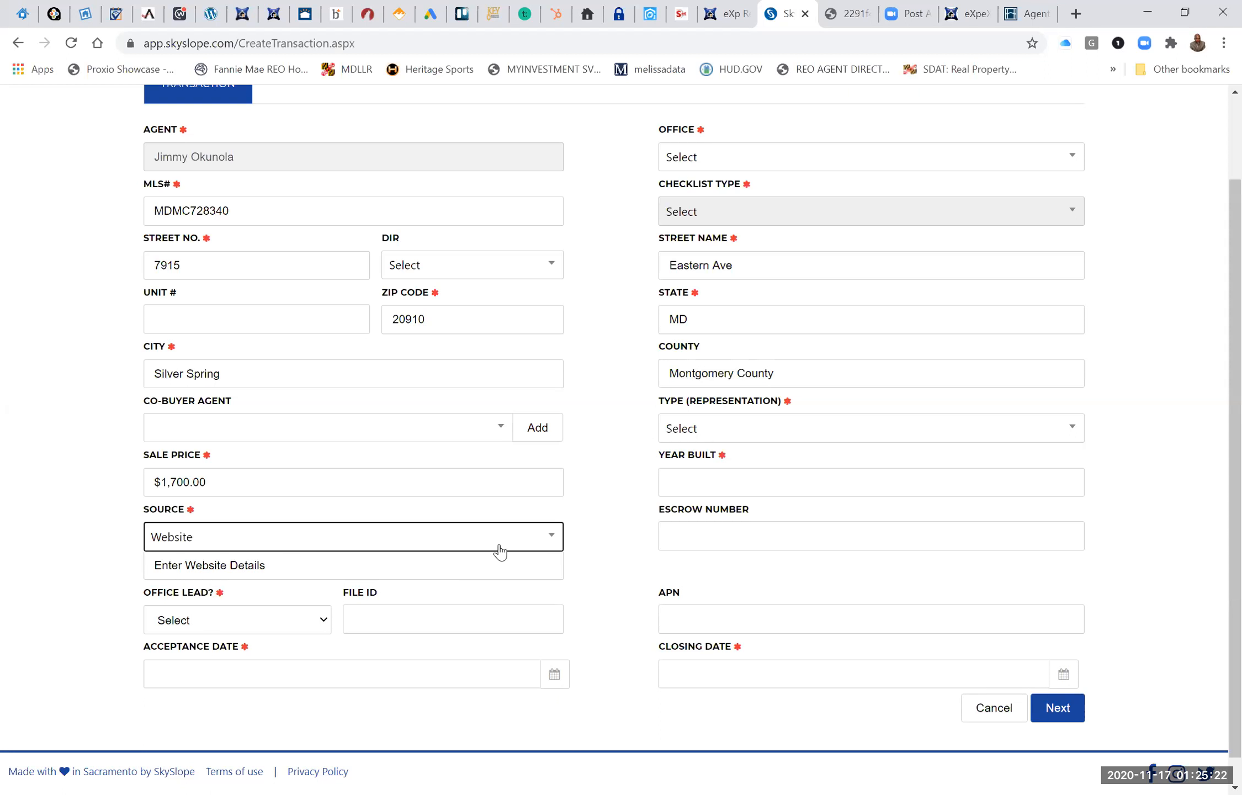
Change the transaction's source to Personal Referral.
left_click(550, 540)
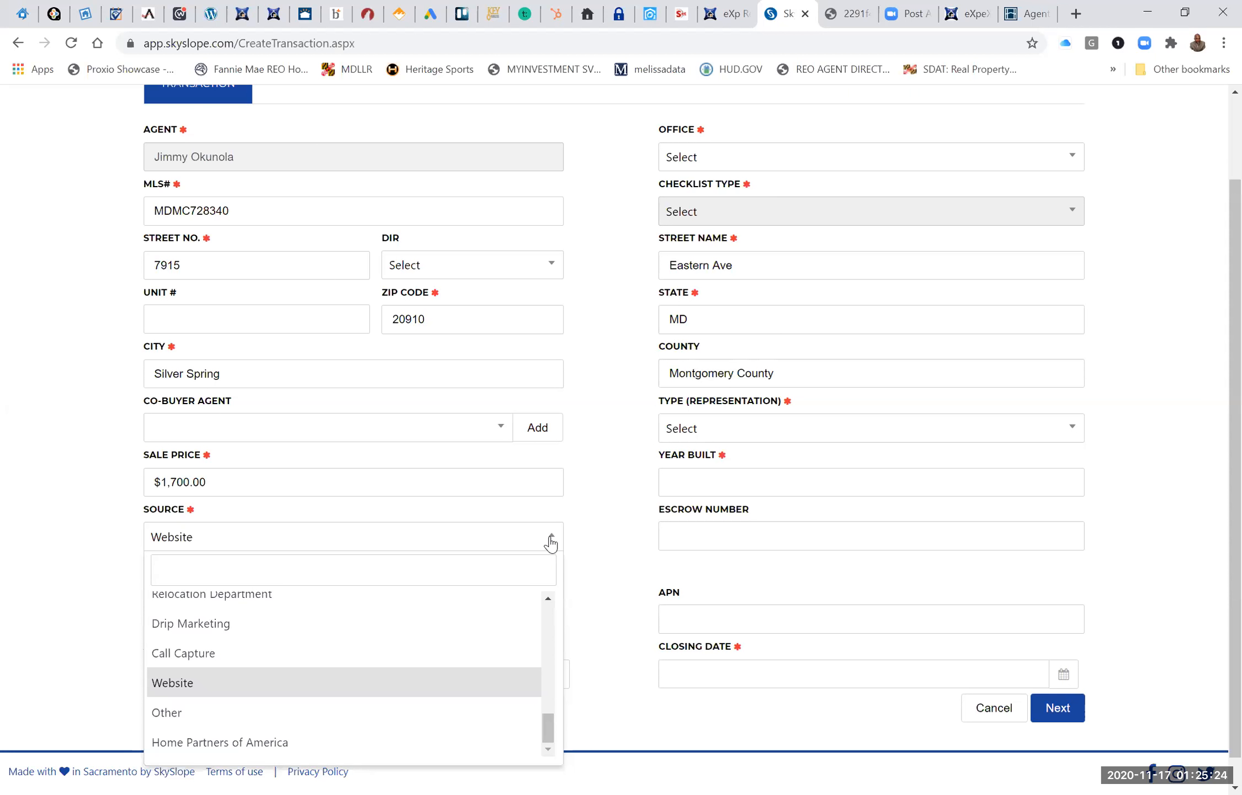
scroll(429, 699, "up", 5)
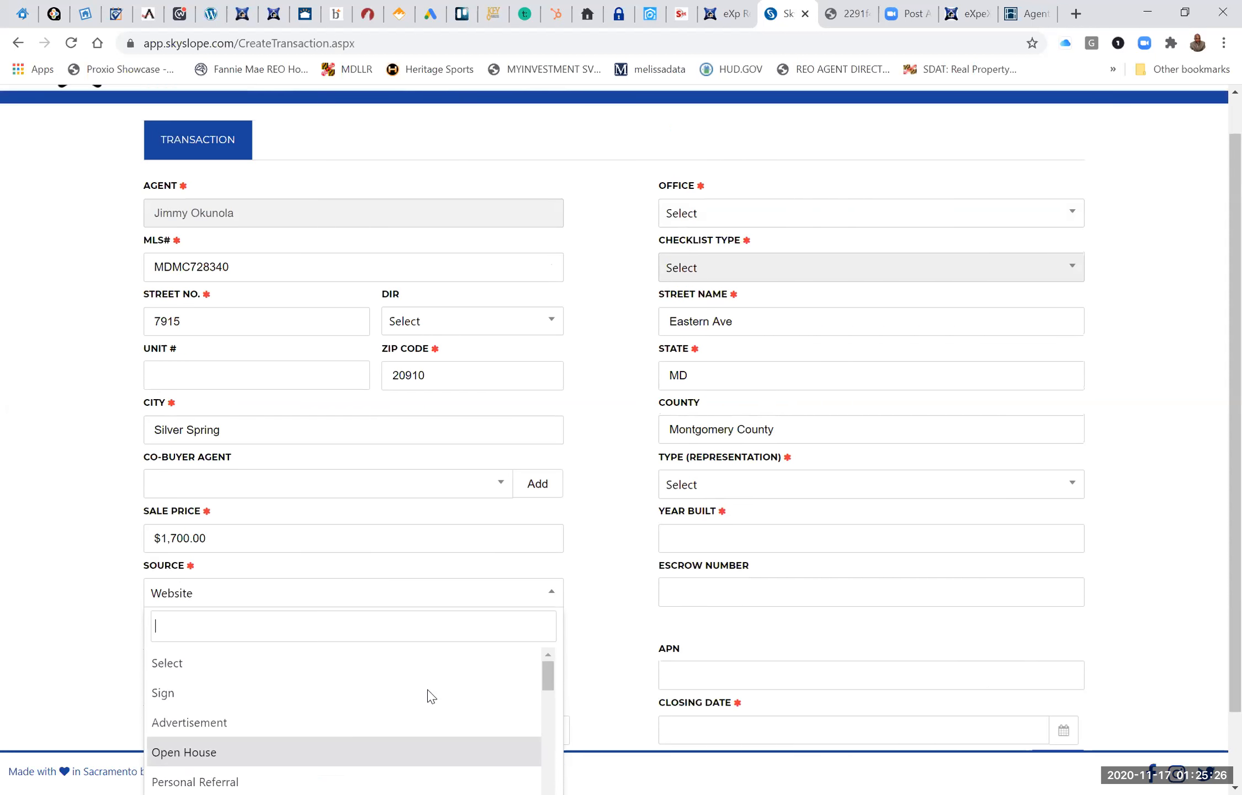
scroll(430, 696, "up", 1)
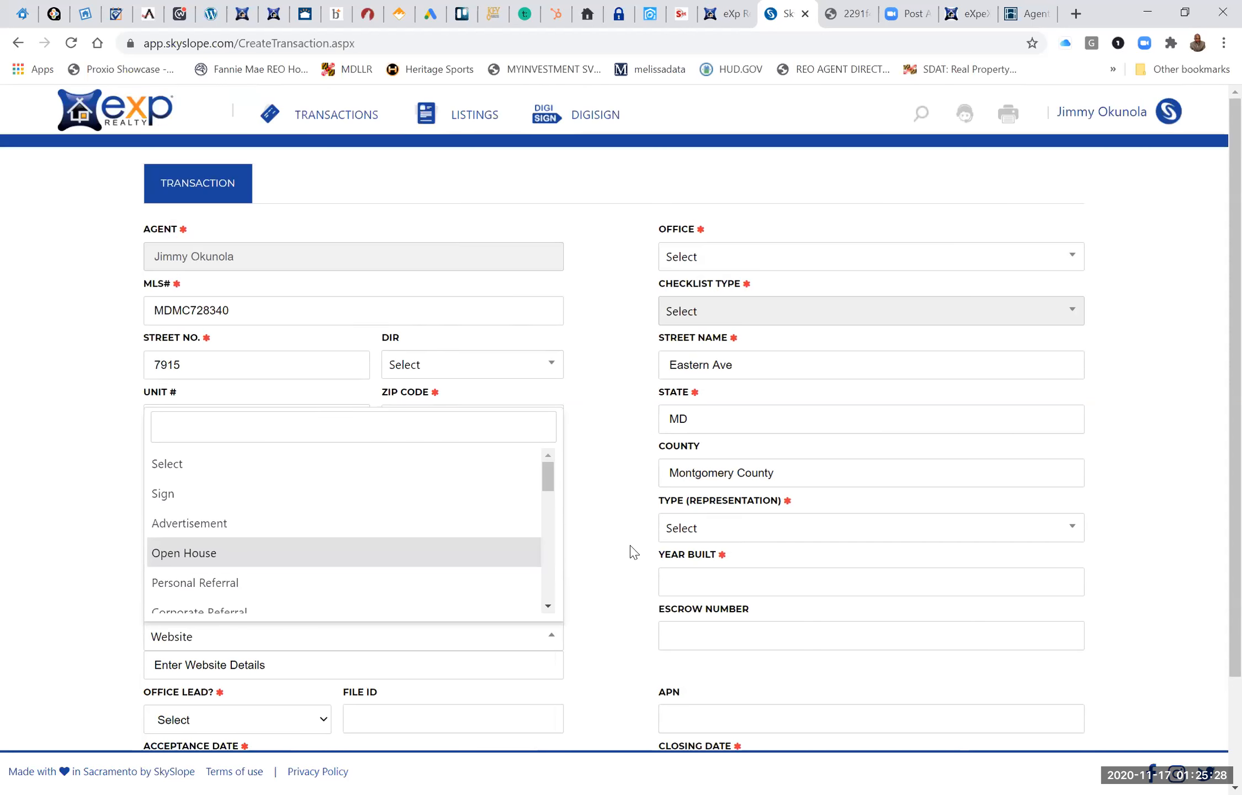
scroll(633, 551, "down", 1)
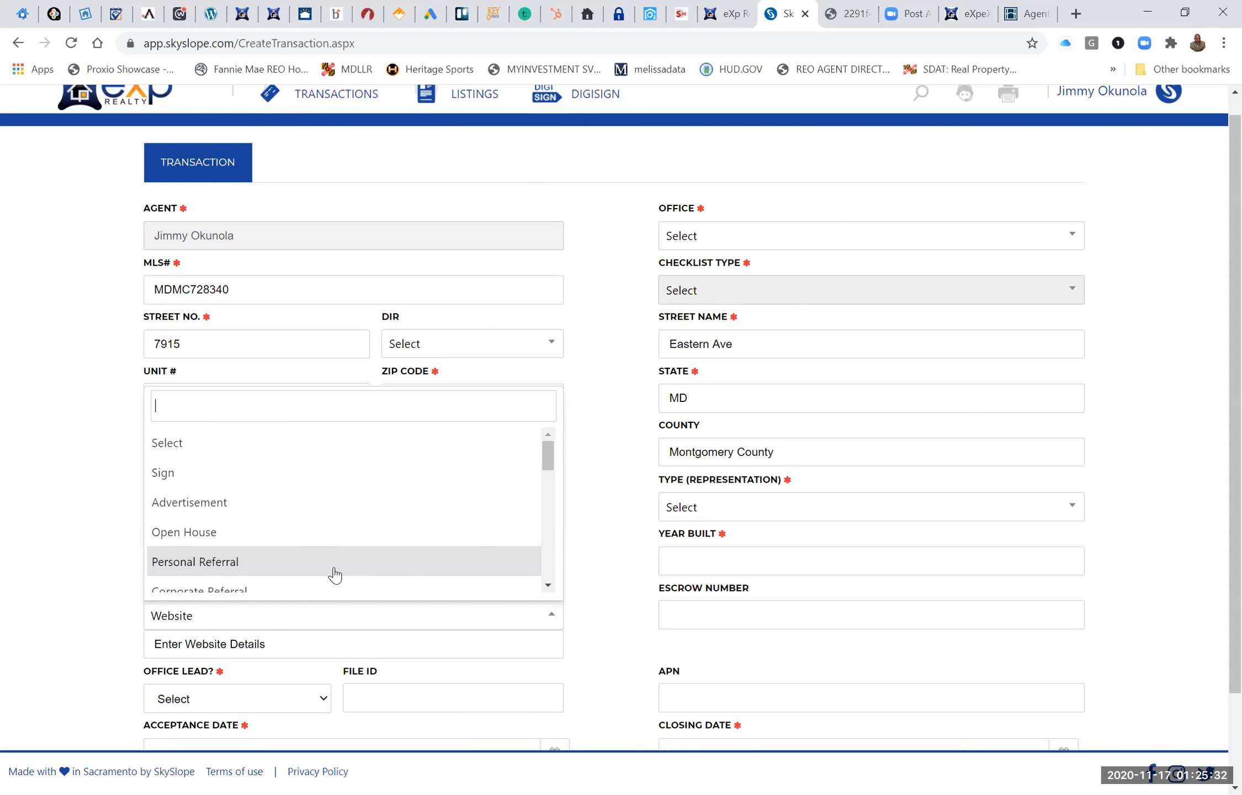
left_click(209, 558)
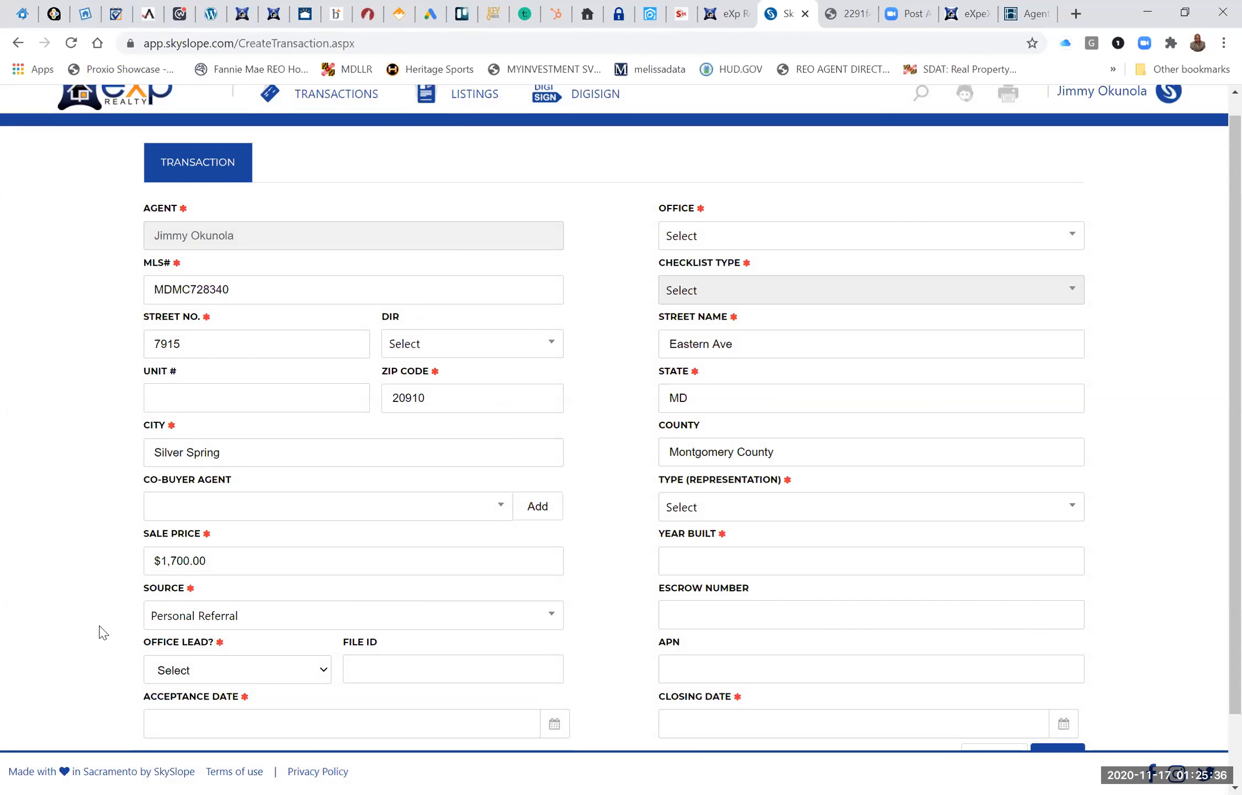
Mark the transaction as not an office lead and set the acceptance date to 11/16/2020.
scroll(100, 632, "down", 2)
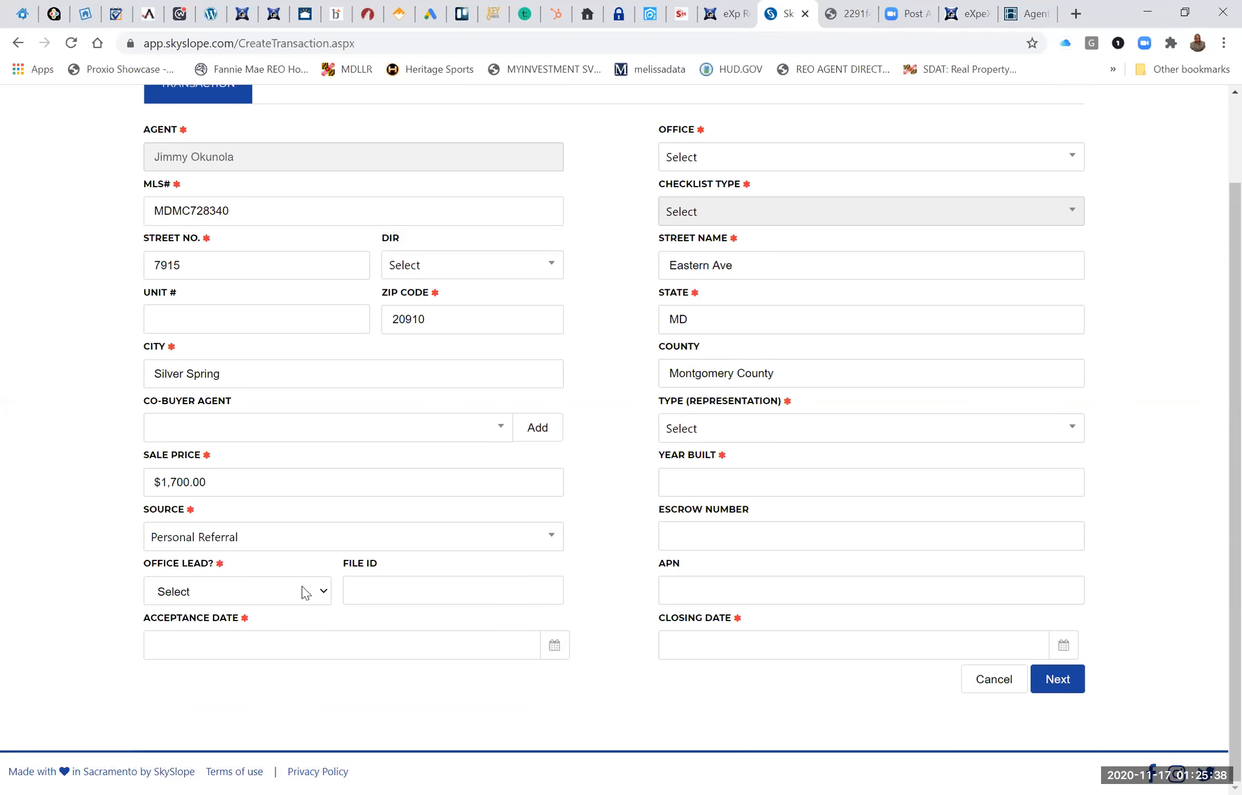
left_click(324, 594)
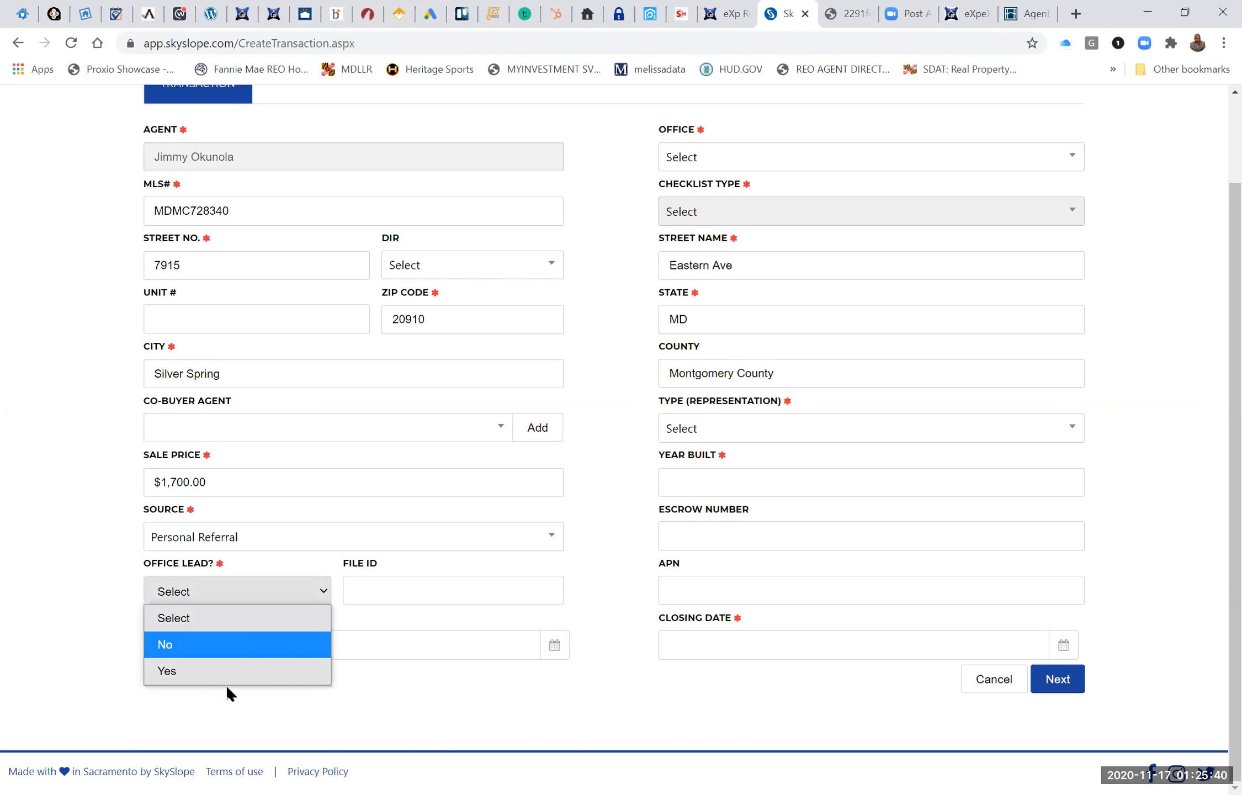
left_click(230, 657)
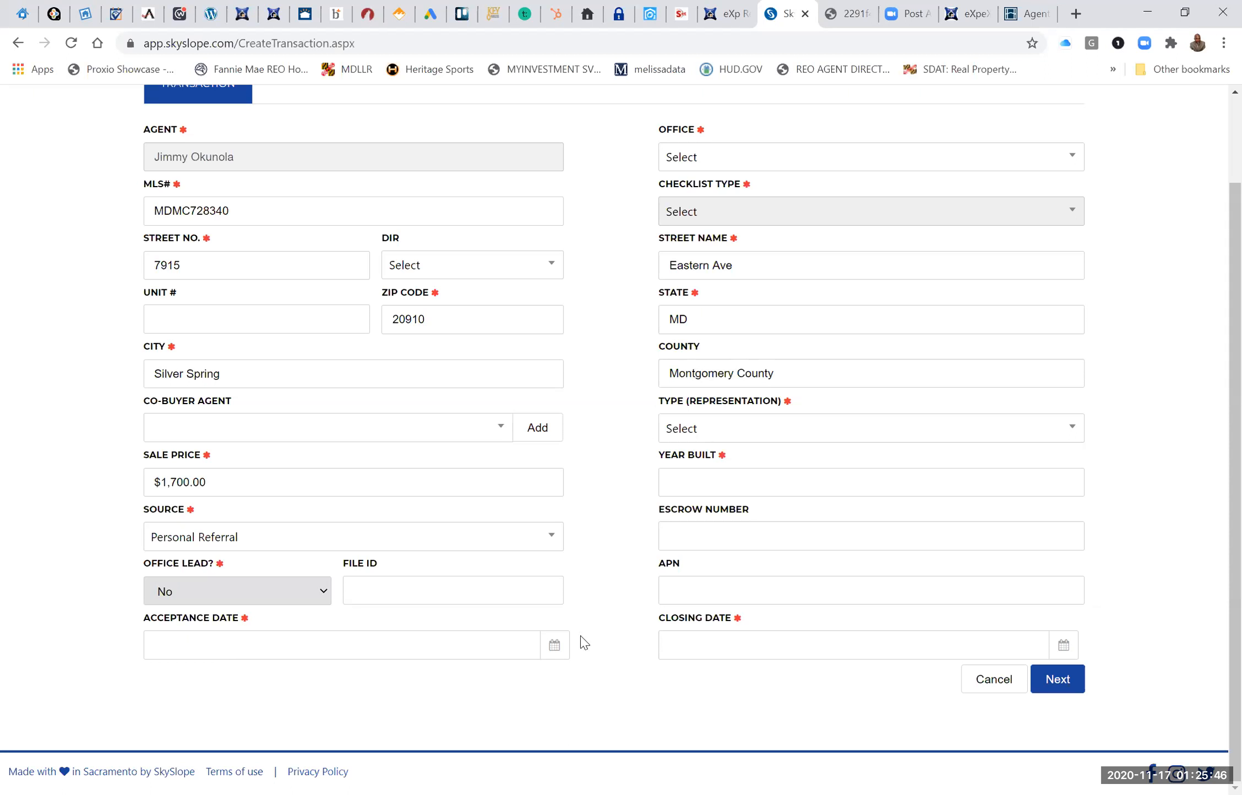
left_click(555, 647)
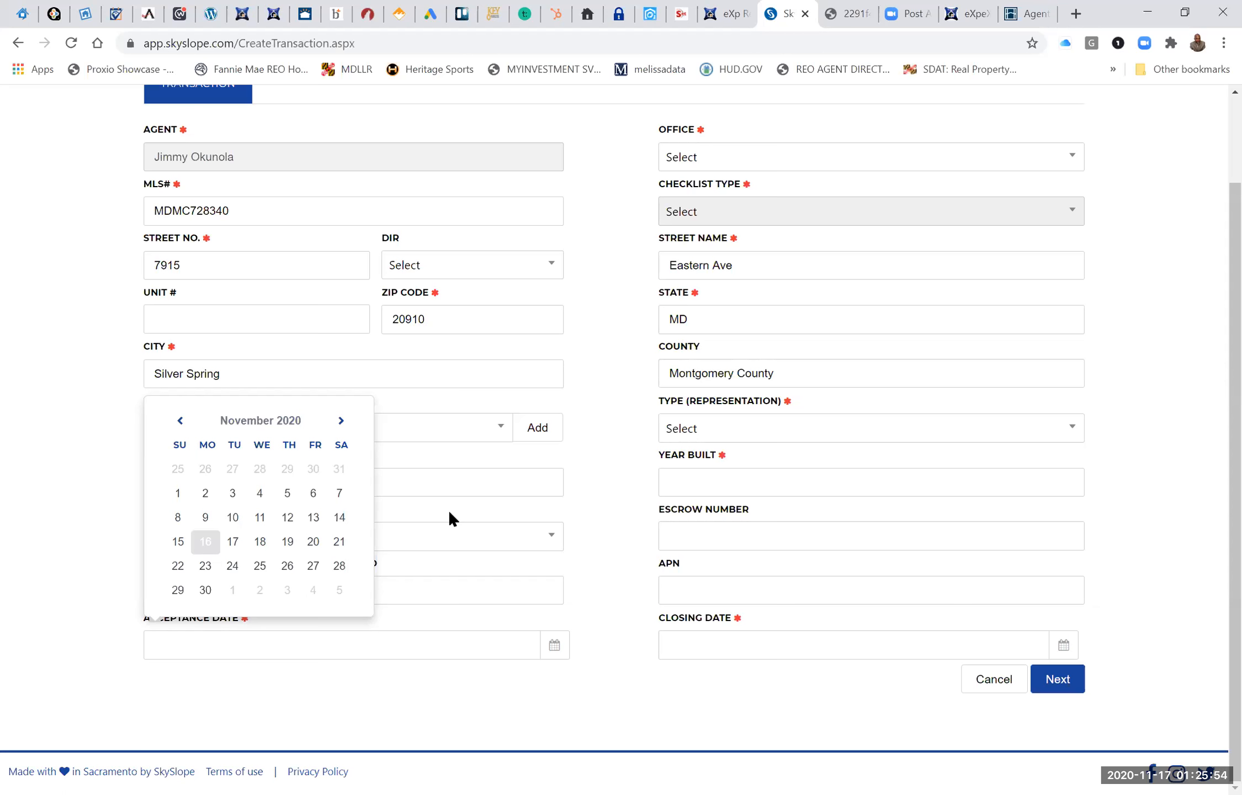
left_click(205, 542)
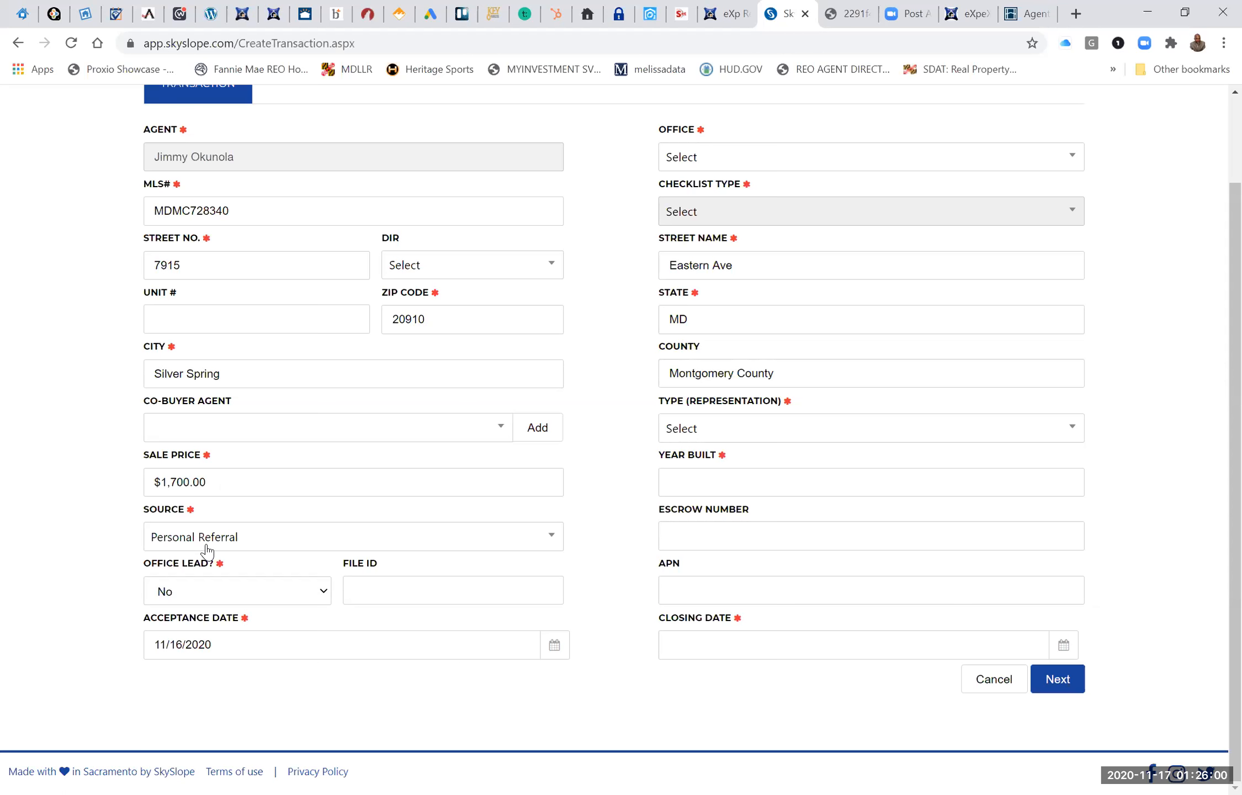
Set the transaction's office to Maryland.
scroll(207, 550, "up", 2)
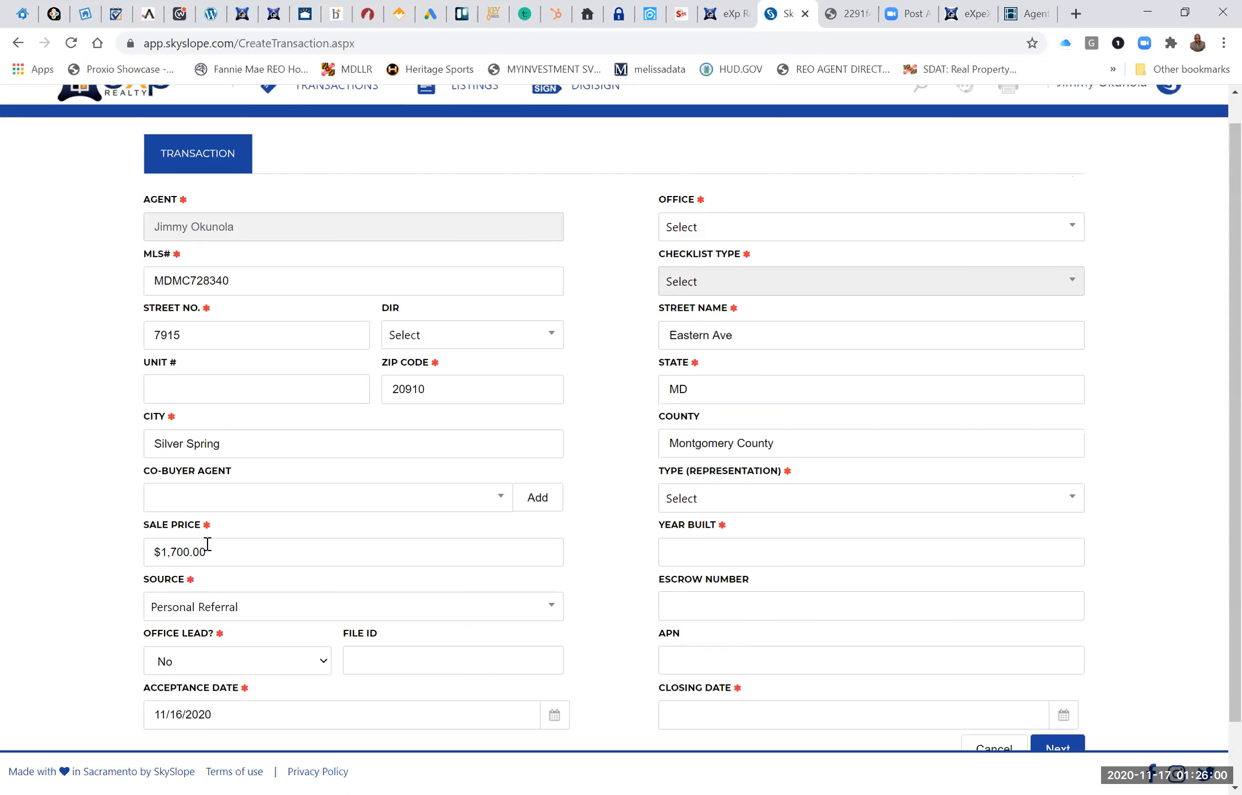
left_click(740, 233)
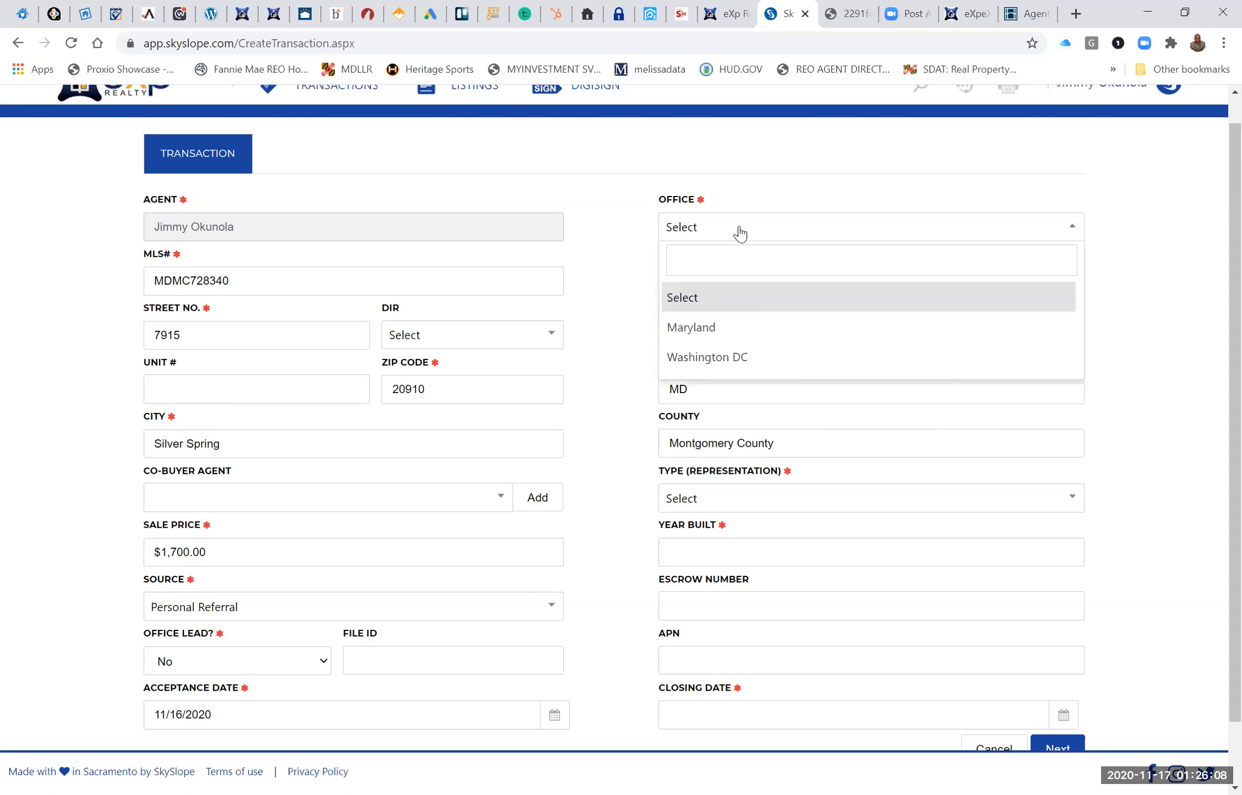
left_click(699, 331)
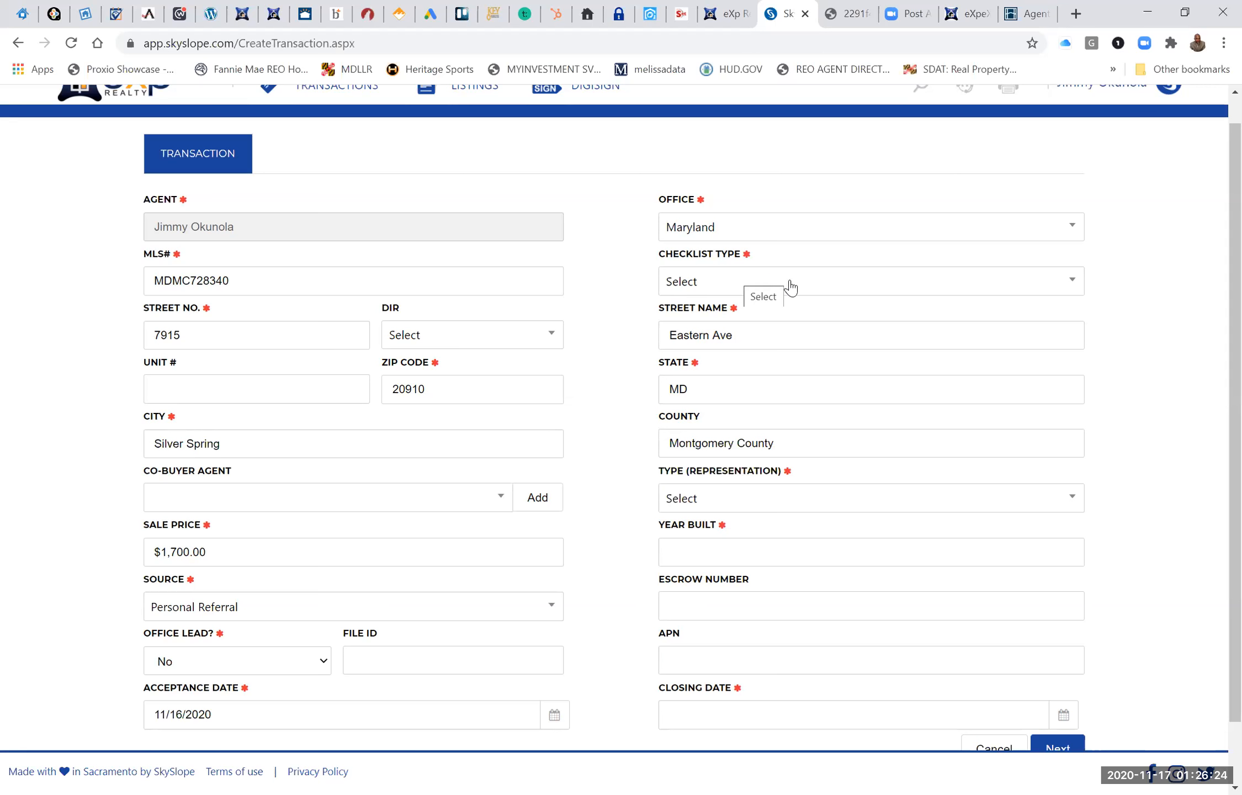
Look through the available checklist types and set the transaction's checklist type to A Rental Transaction.
left_click(1045, 284)
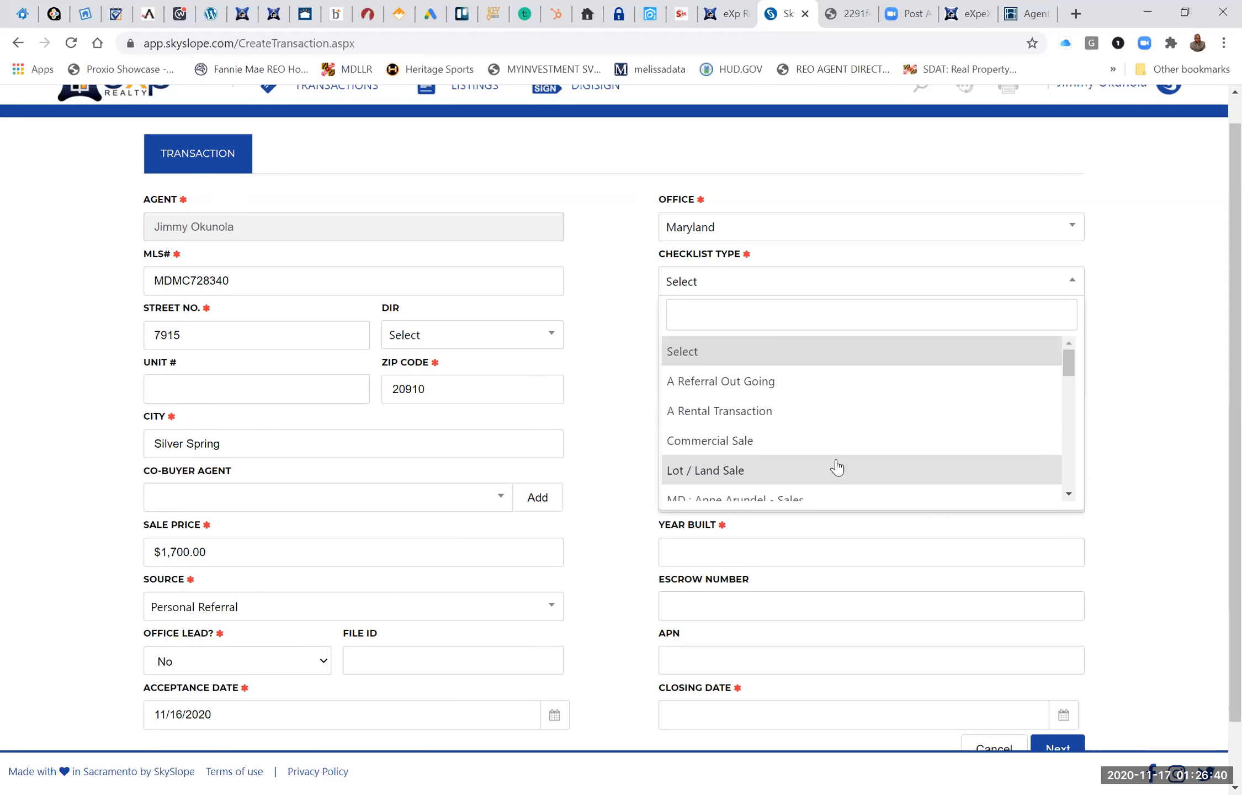
scroll(836, 467, "down", 2)
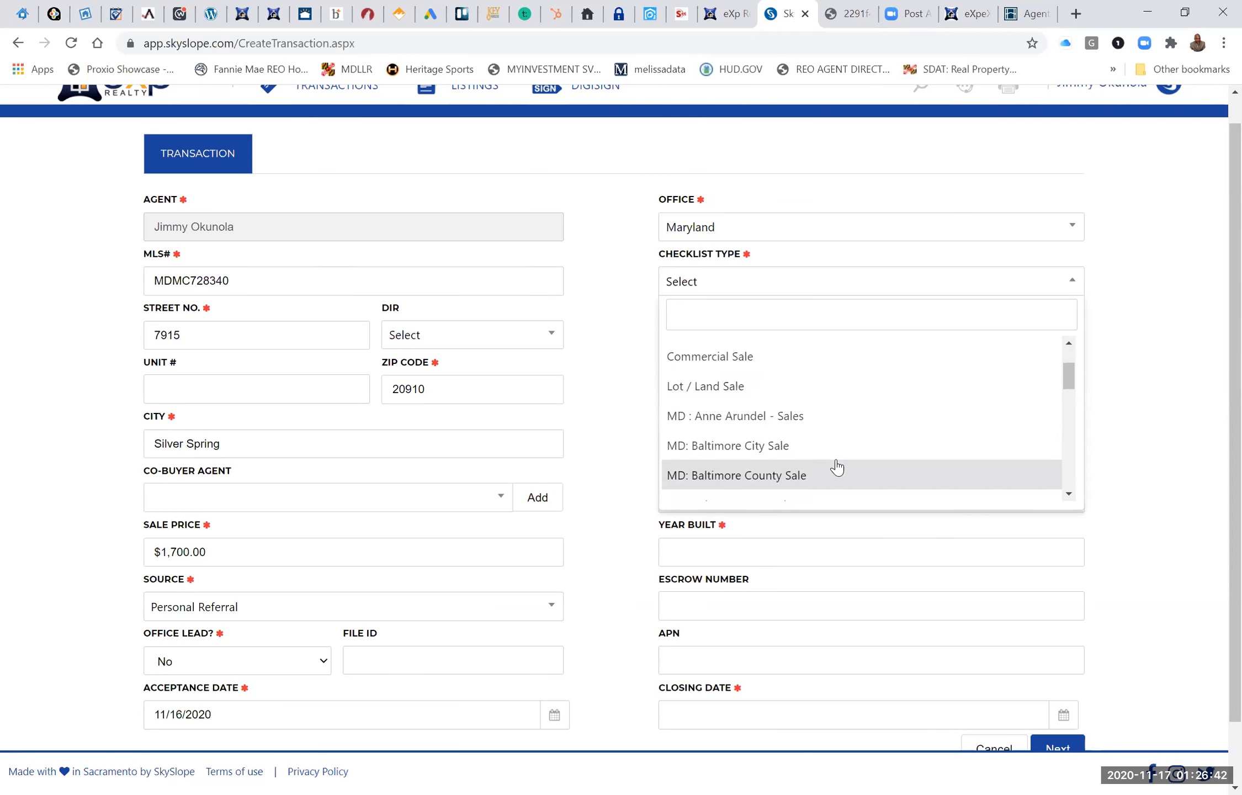
scroll(836, 467, "down", 1)
scroll(837, 467, "down", 1)
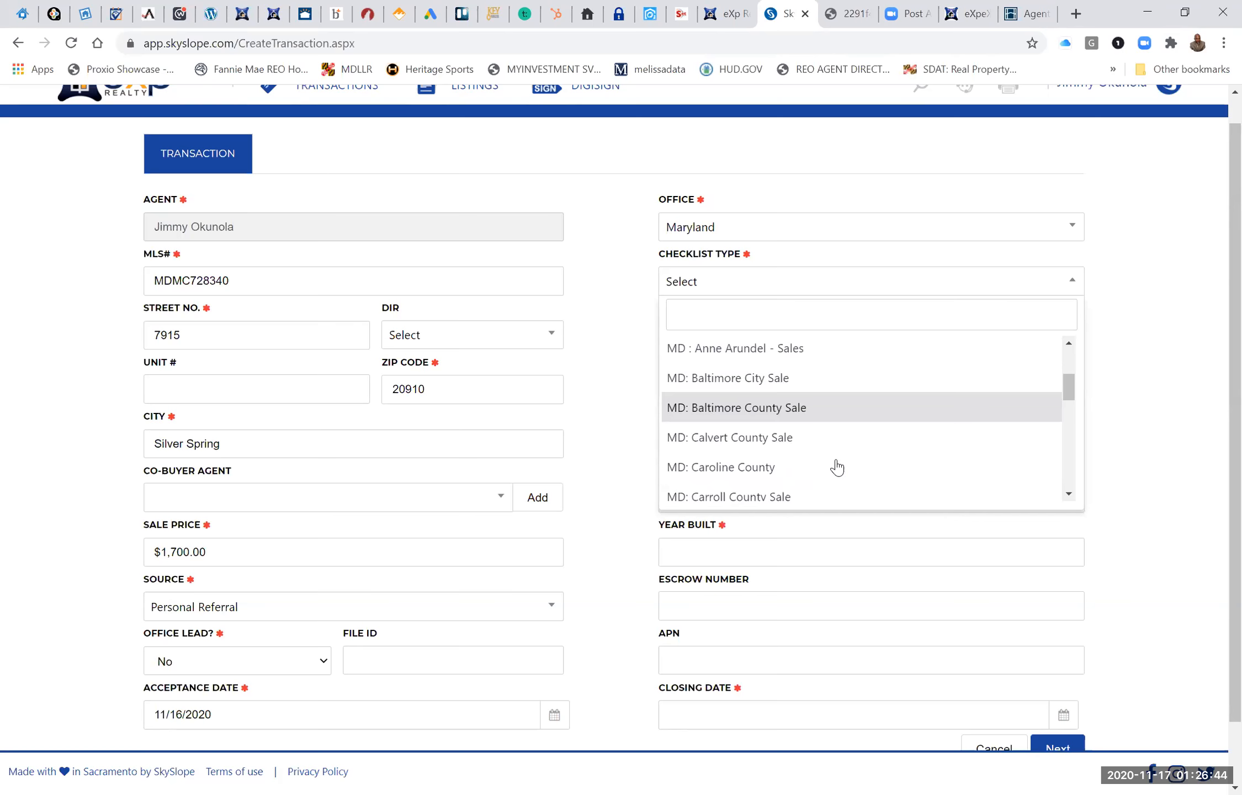
scroll(836, 467, "up", 4)
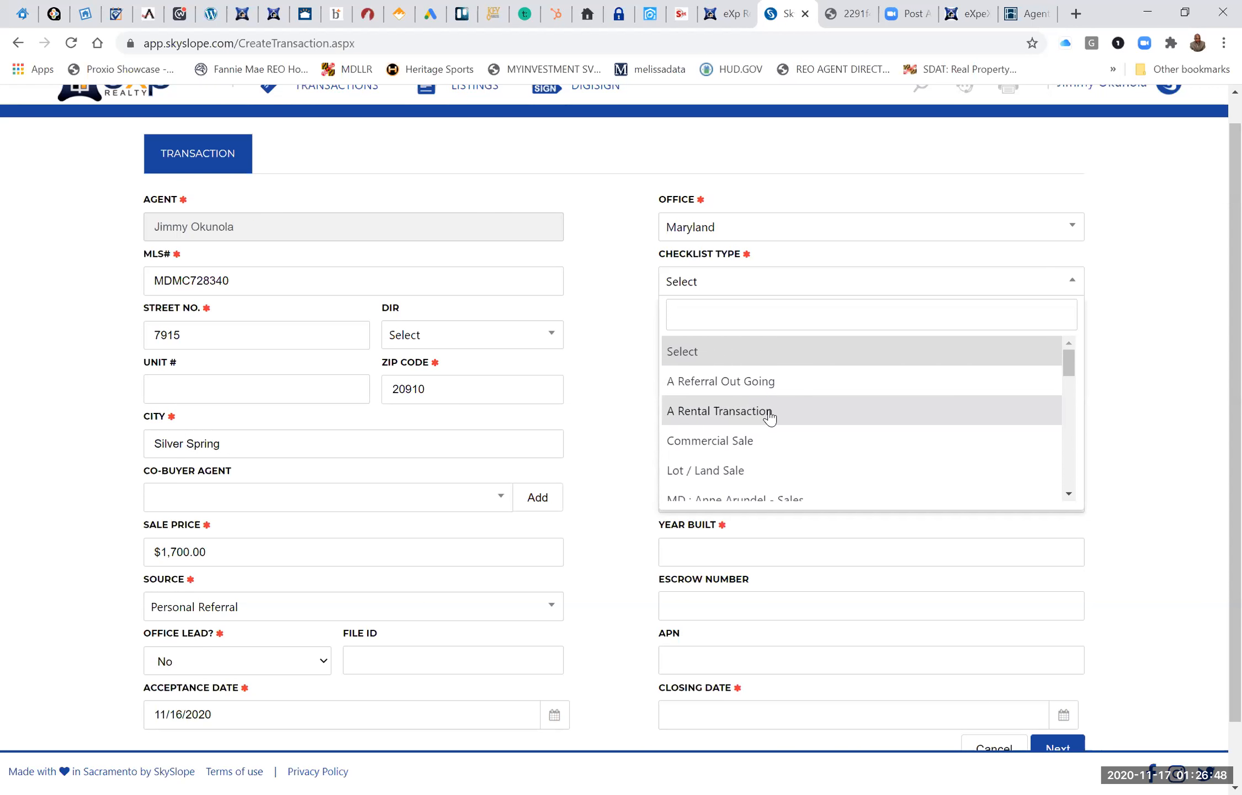
scroll(833, 479, "down", 4)
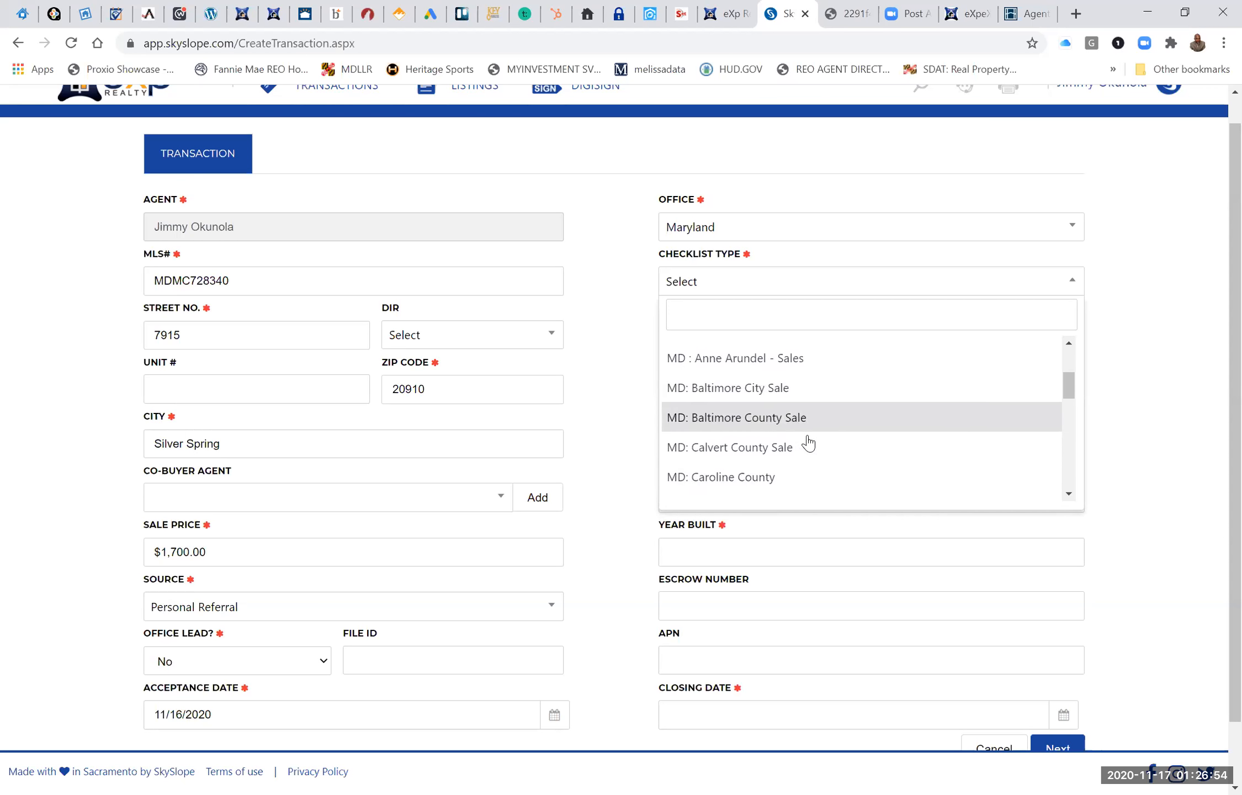
scroll(808, 443, "up", 3)
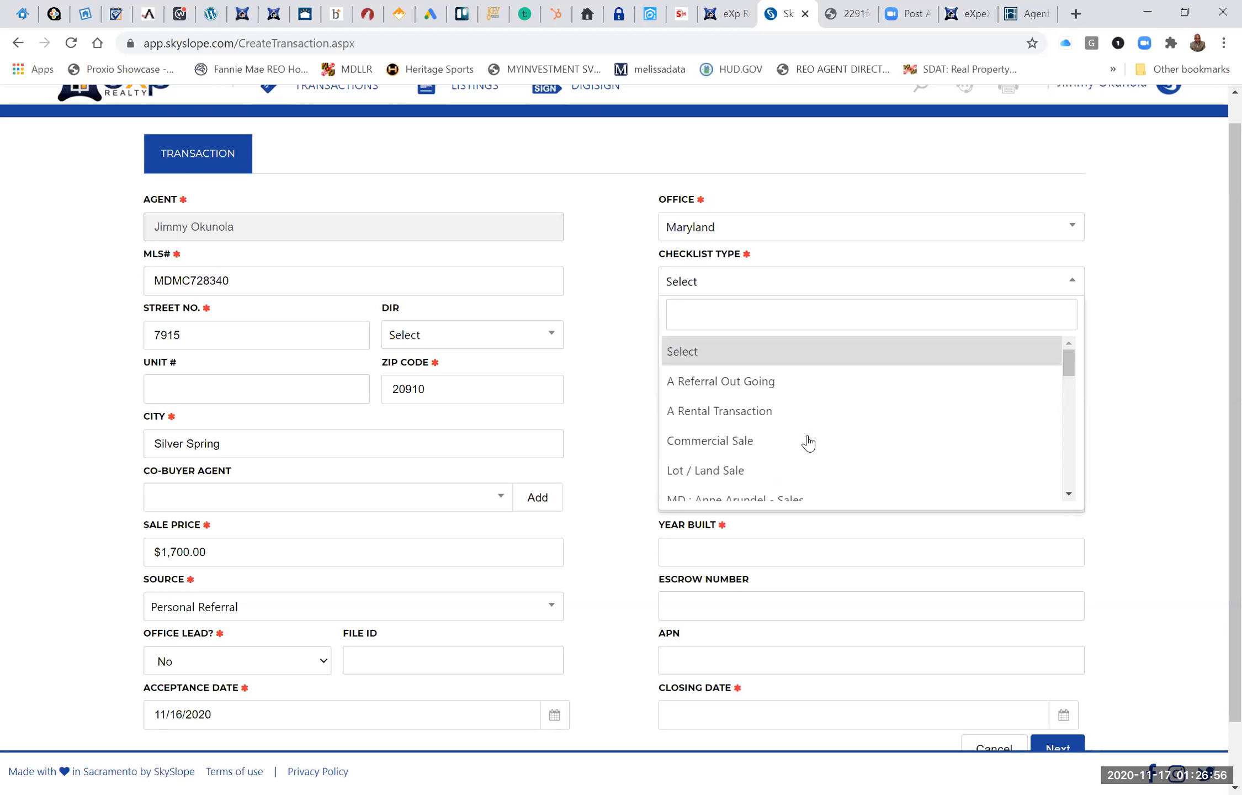
left_click(772, 412)
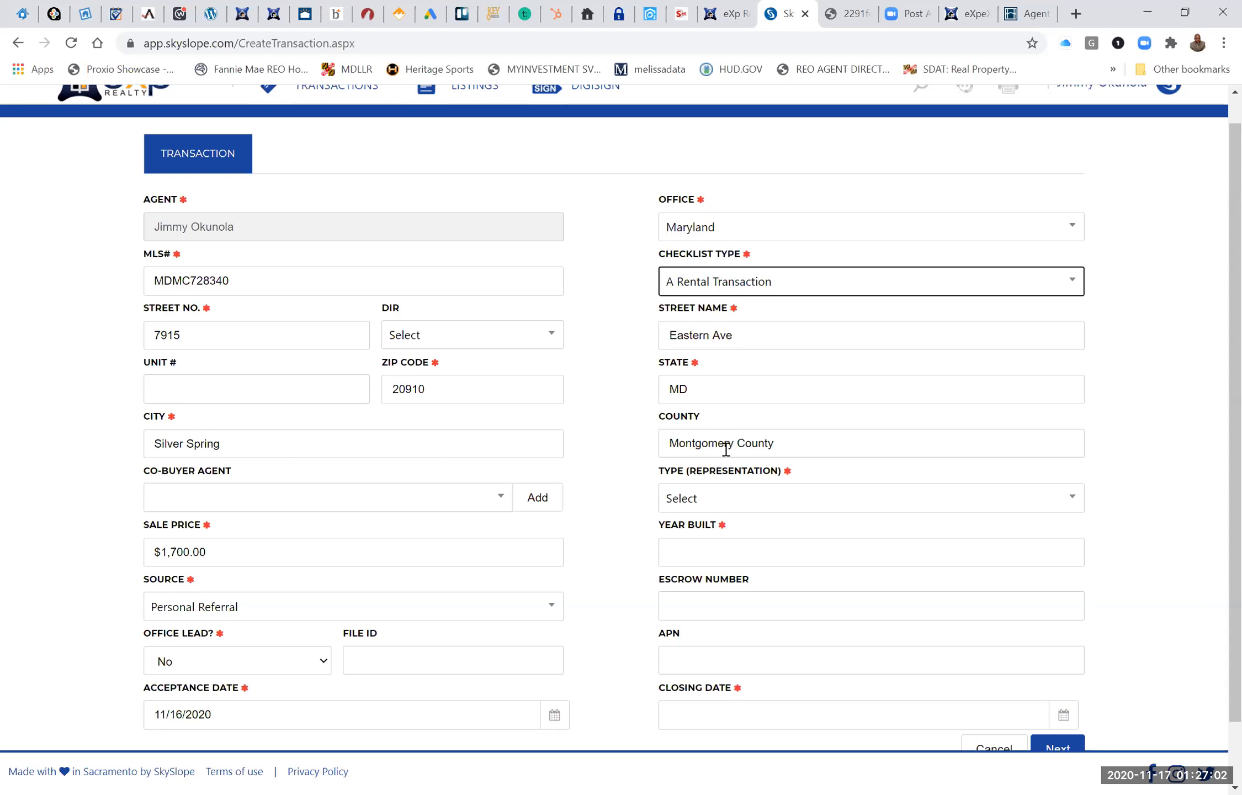
Set the representation type to Purchase / Tenant and the year built to 1965.
scroll(725, 448, "down", 1)
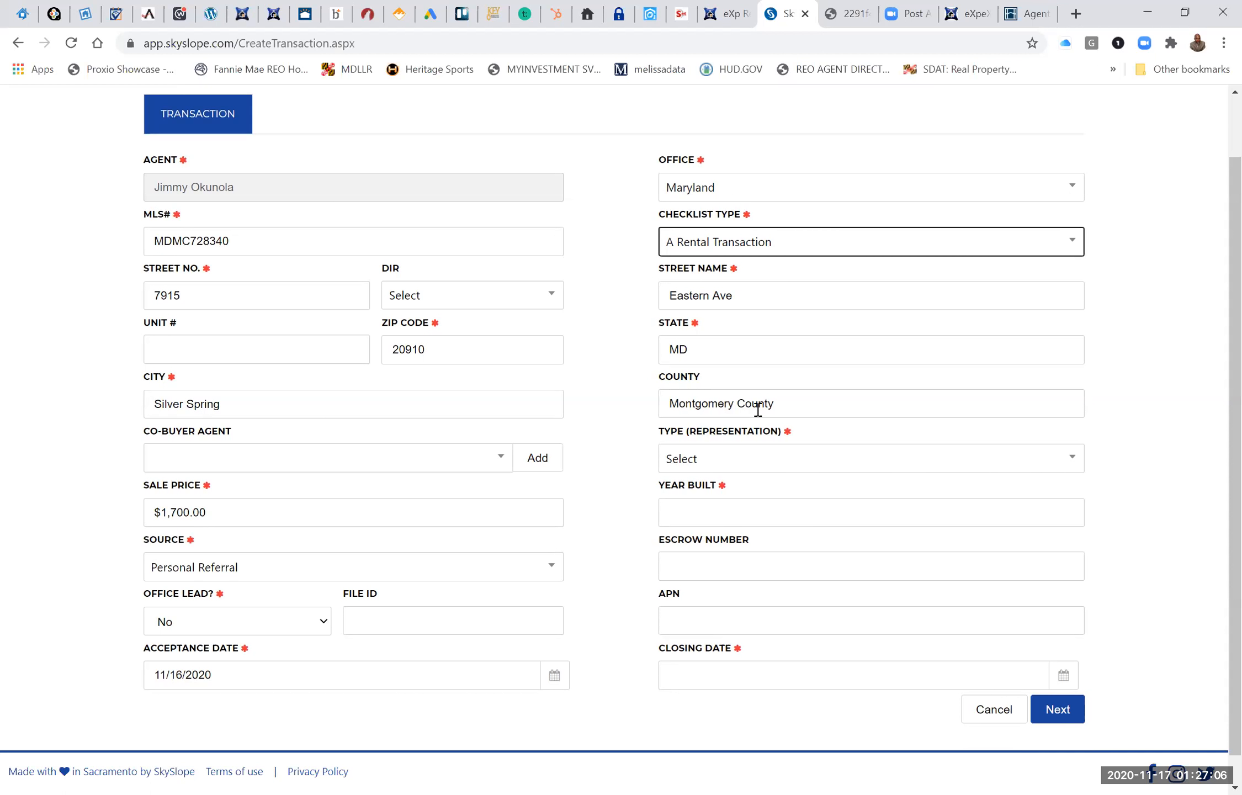
left_click(804, 463)
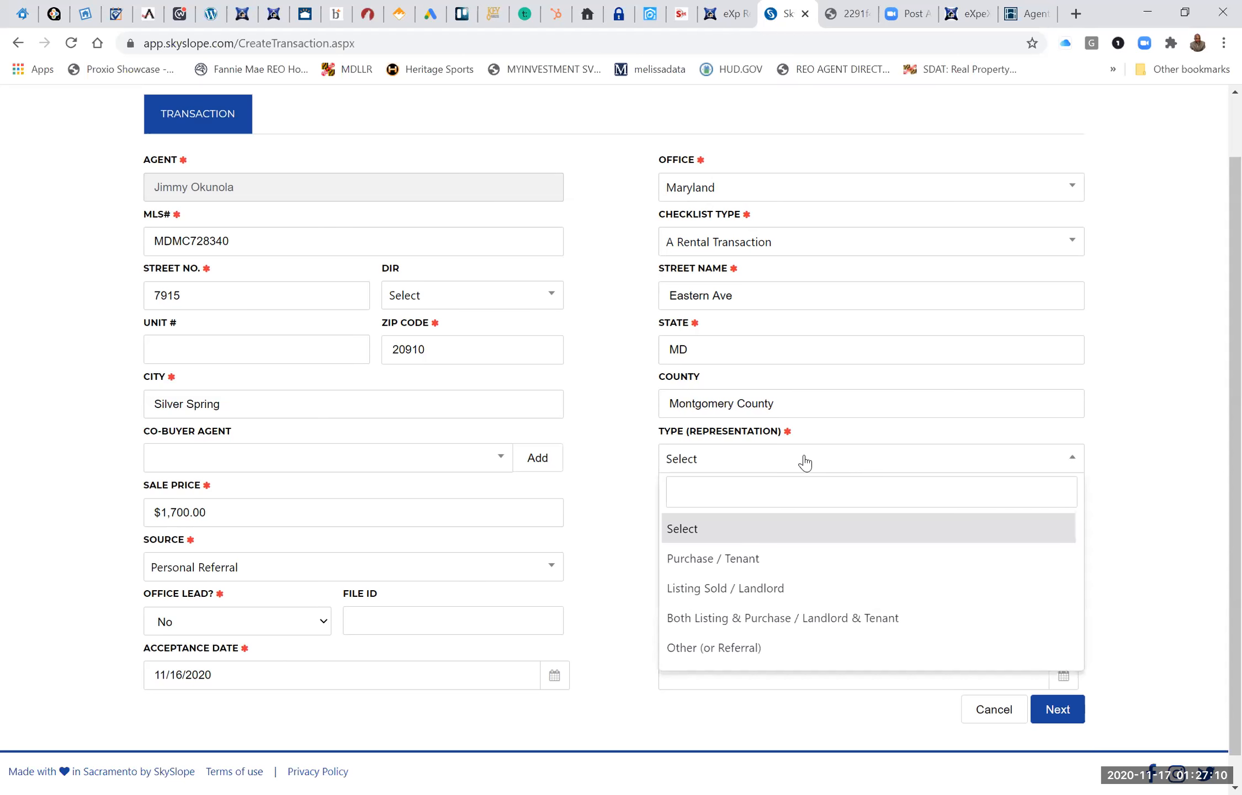
left_click(748, 559)
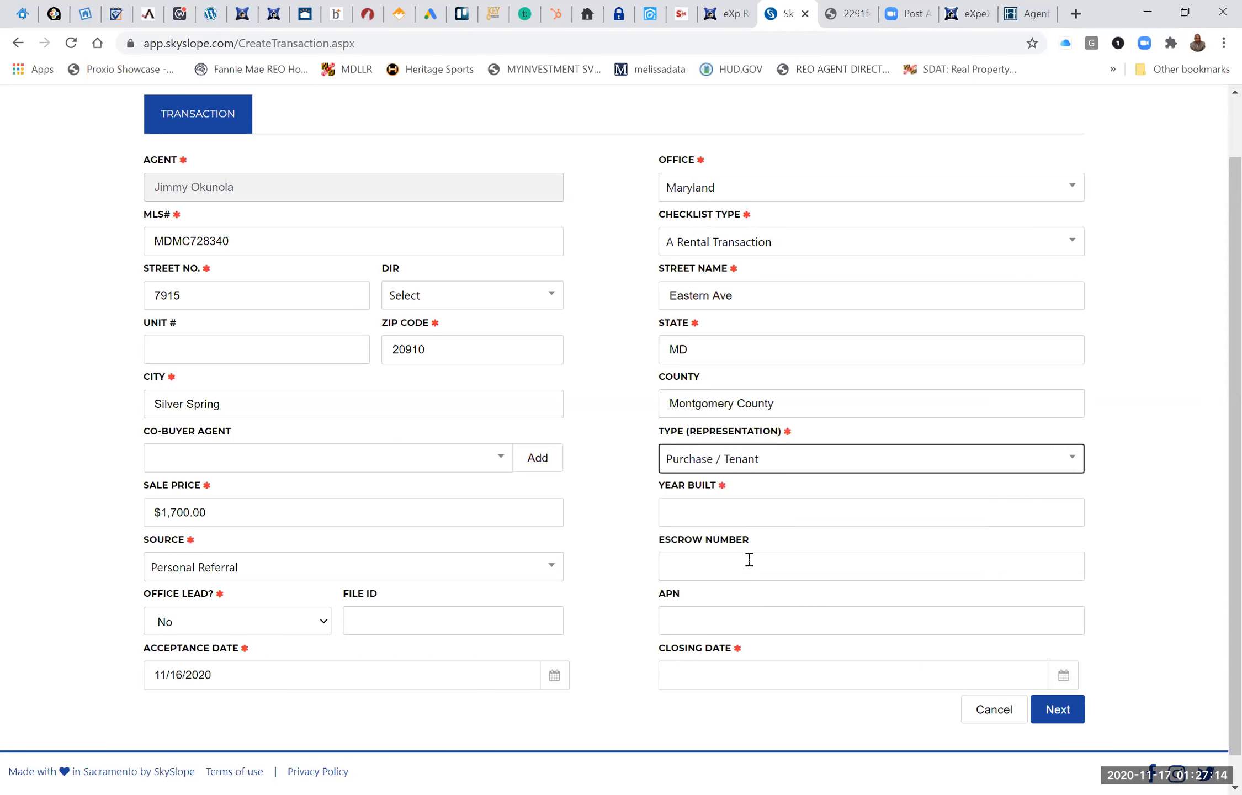
left_click(759, 509)
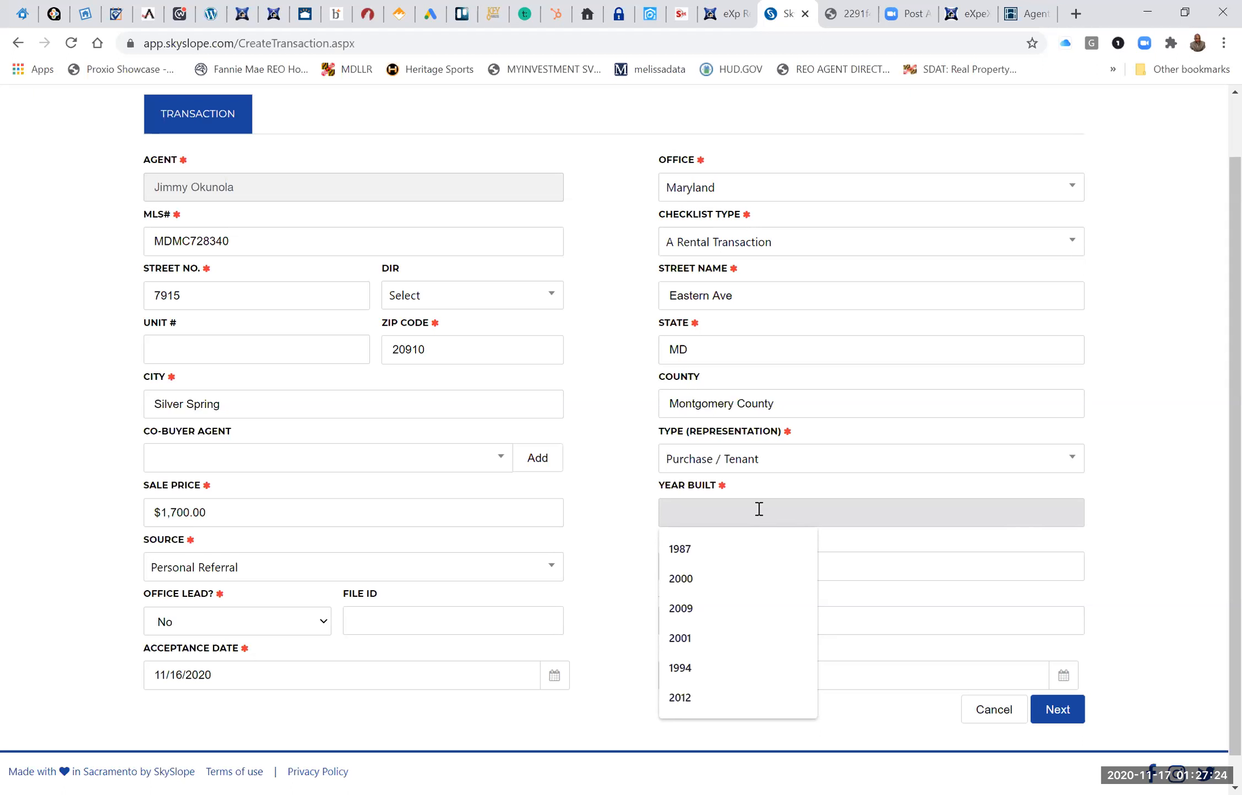
type("1965")
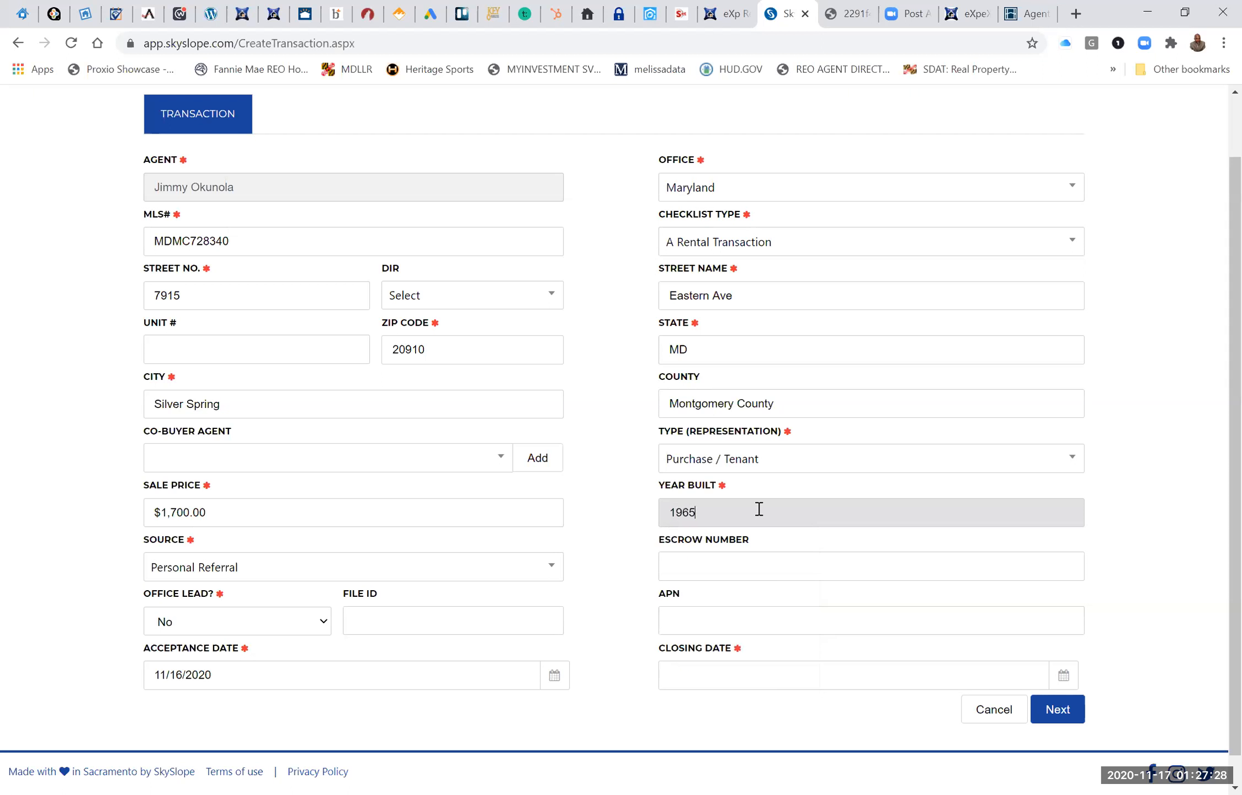
left_click(595, 560)
scroll(591, 560, "down", 1)
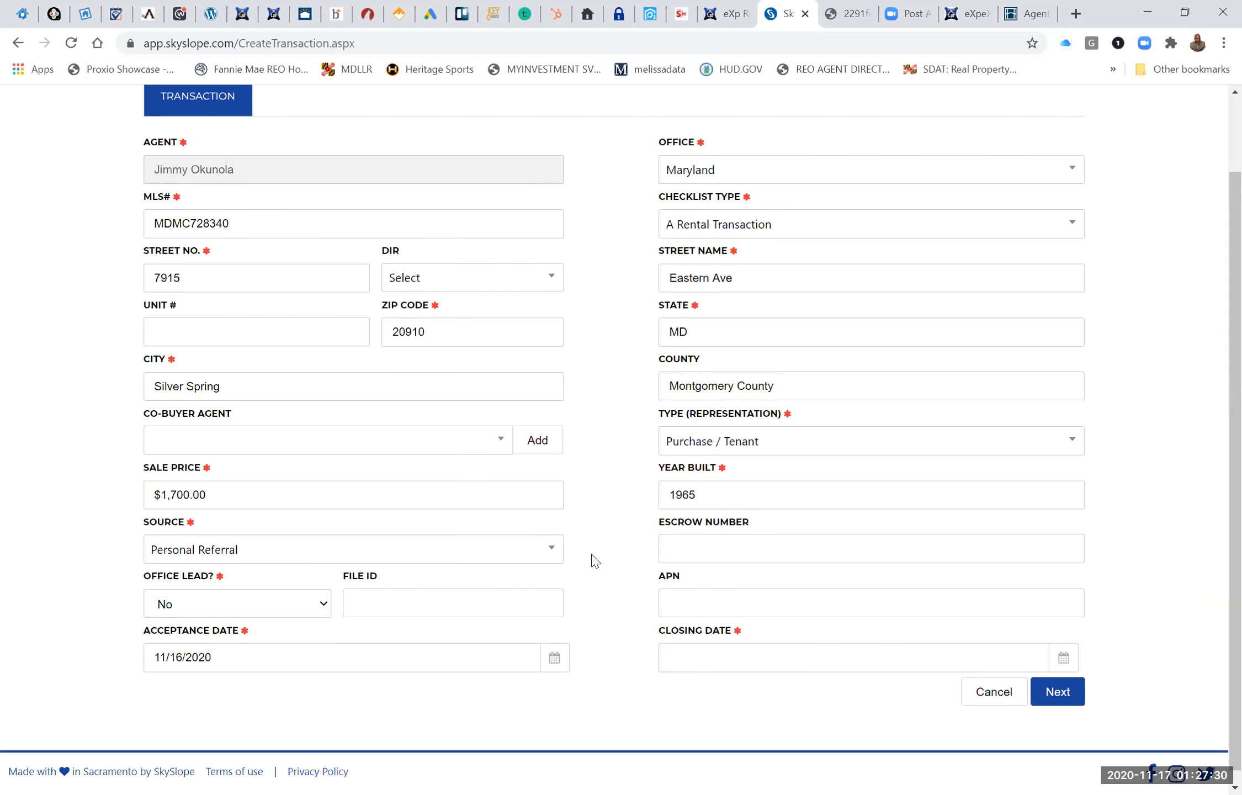
scroll(746, 652, "up", 1)
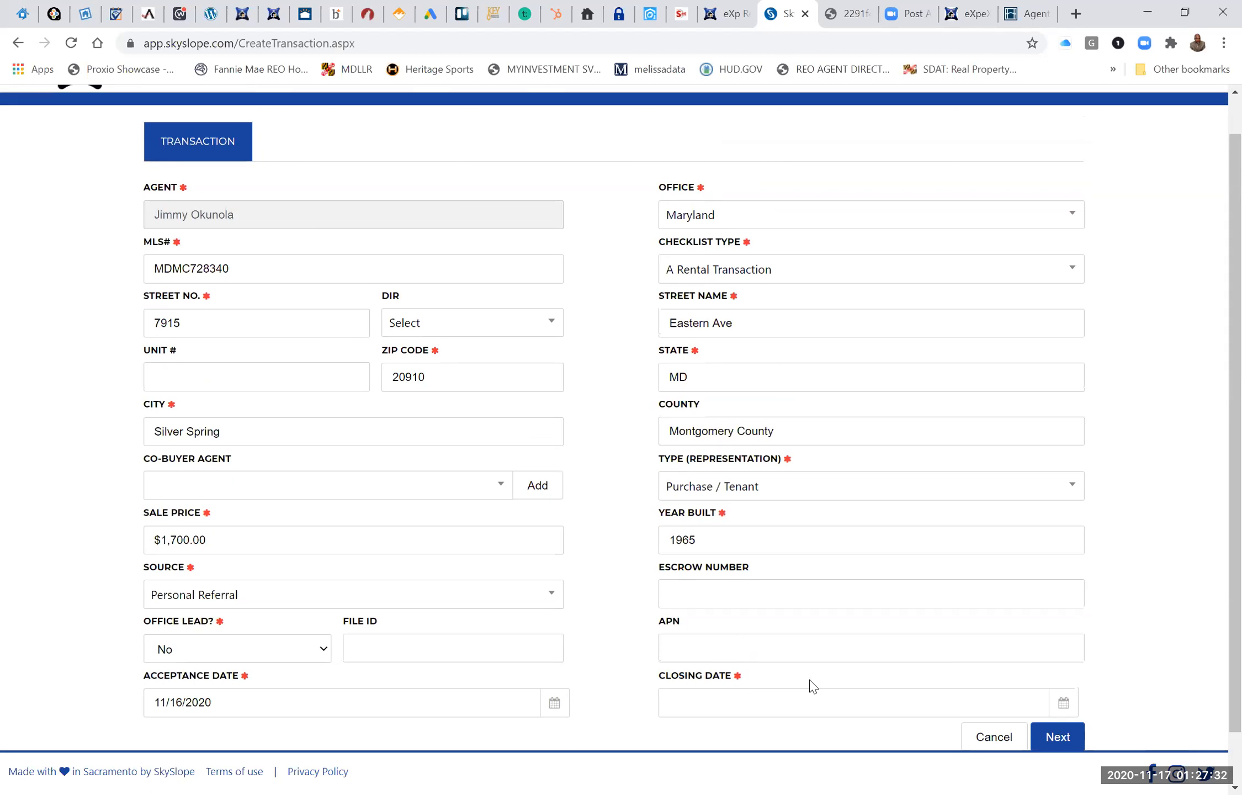
Set the closing date to 12/01/2020 and continue to the transaction's contacts.
left_click(1063, 704)
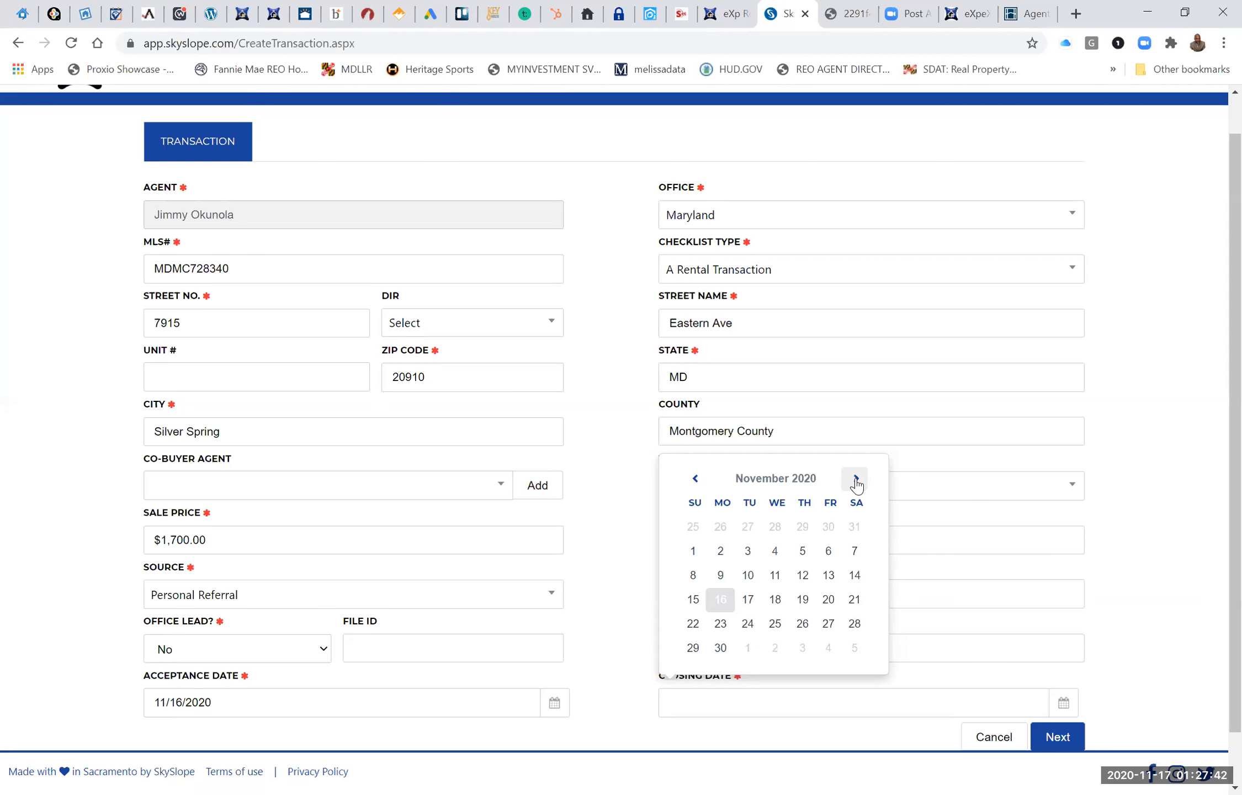
left_click(747, 648)
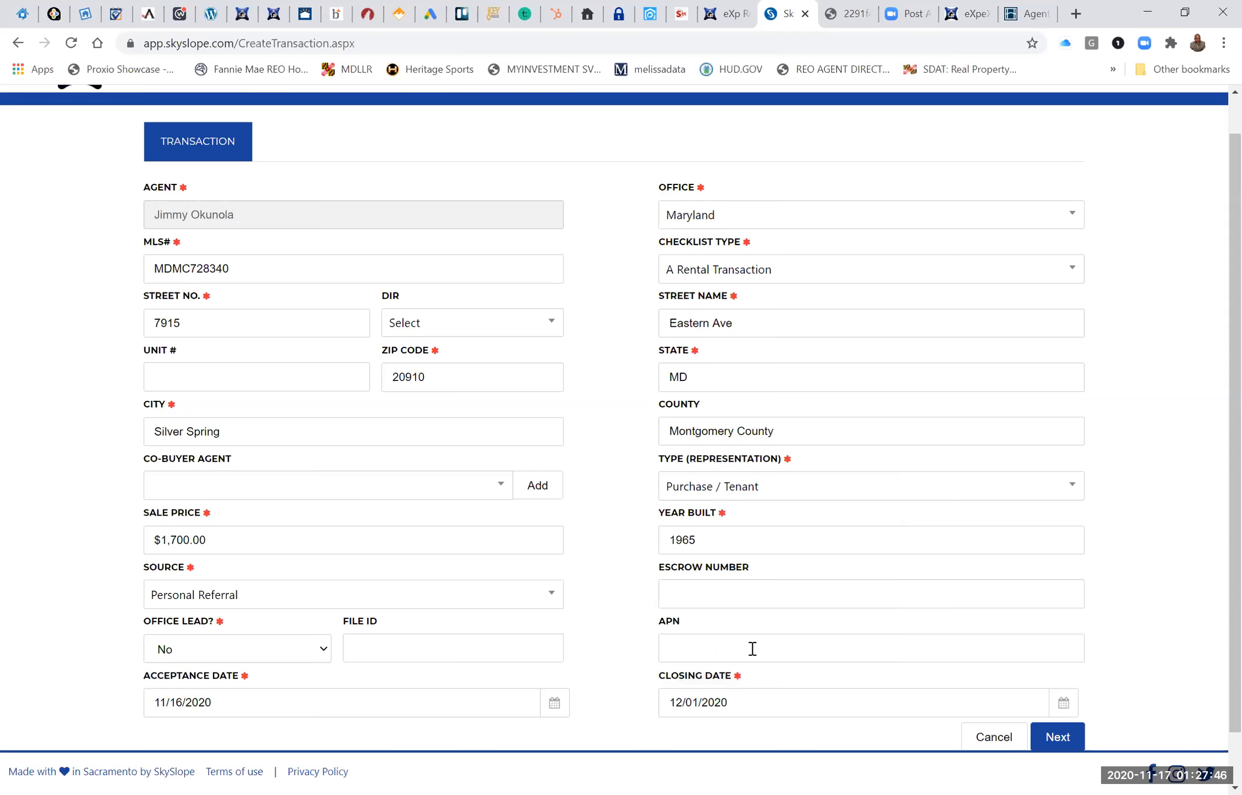
scroll(752, 648, "down", 1)
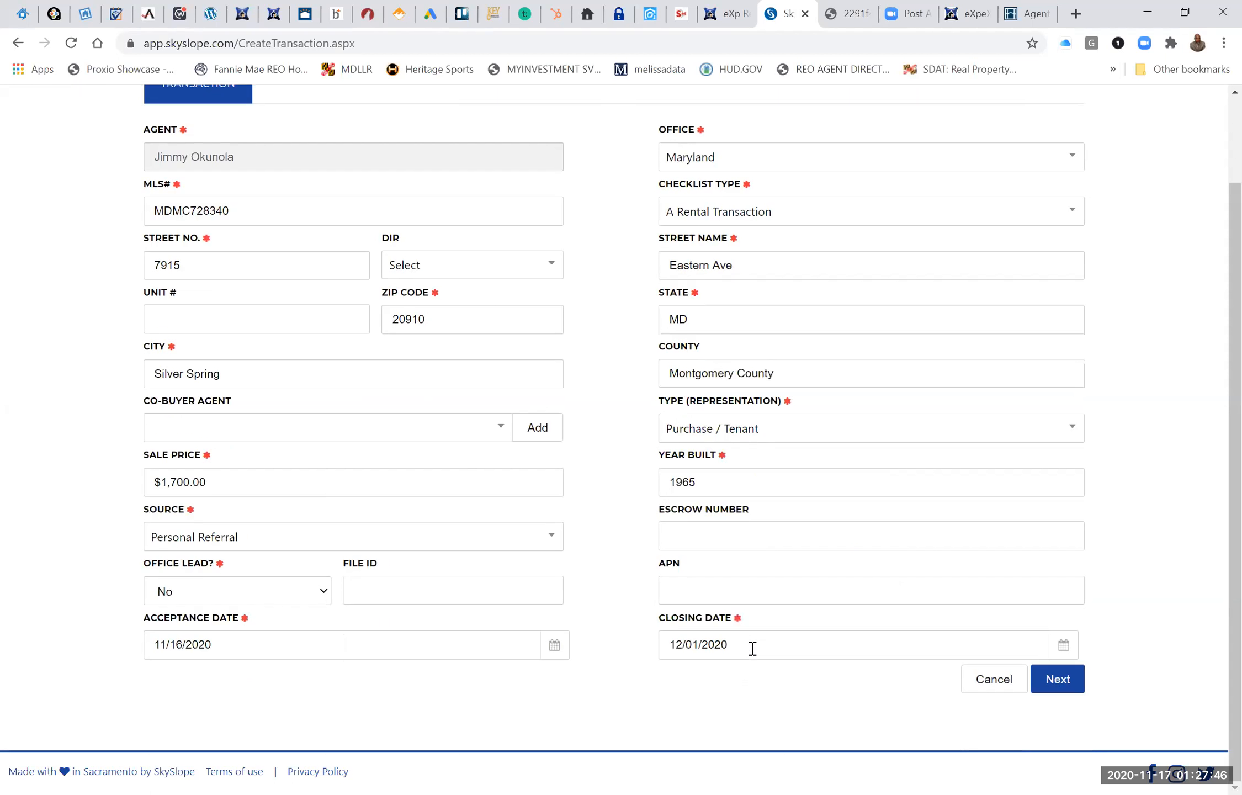
left_click(1058, 685)
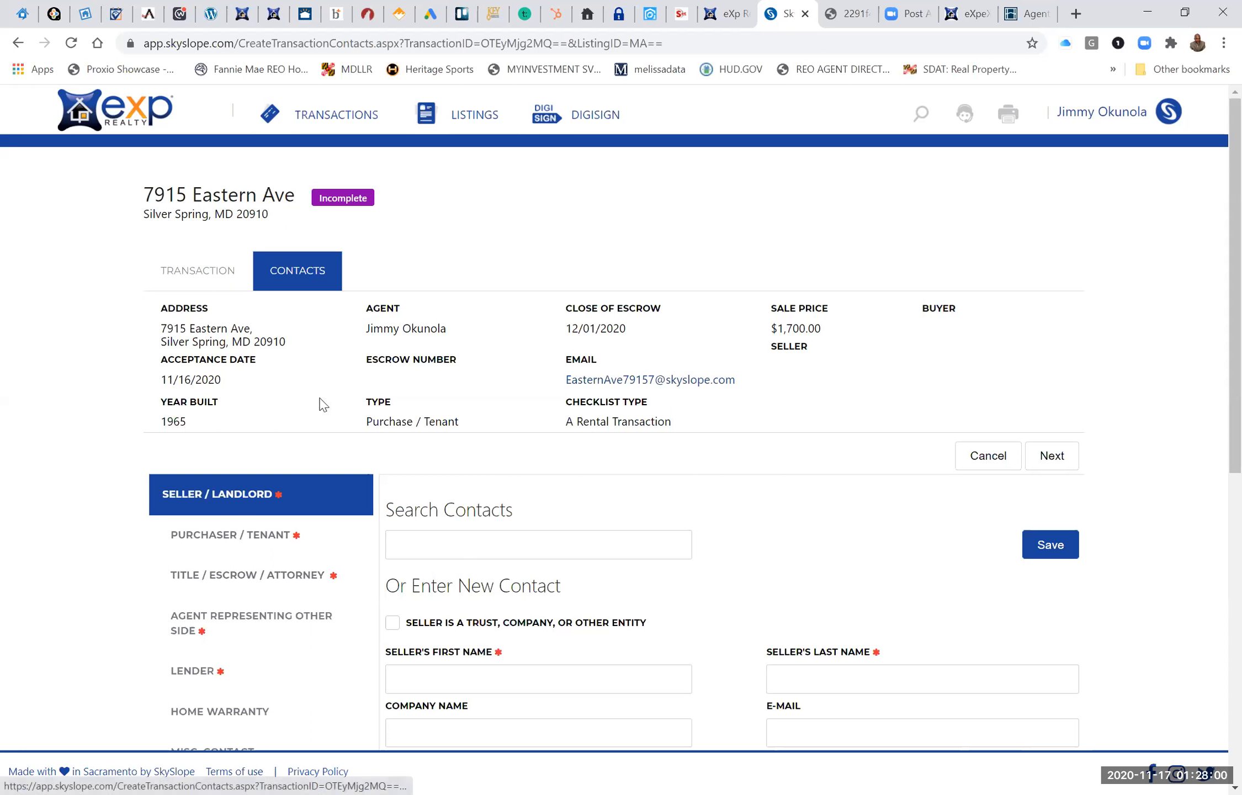
Save a new seller/landlord contact with first name LANDLORD and last name LANDLORD1.
scroll(304, 389, "down", 1)
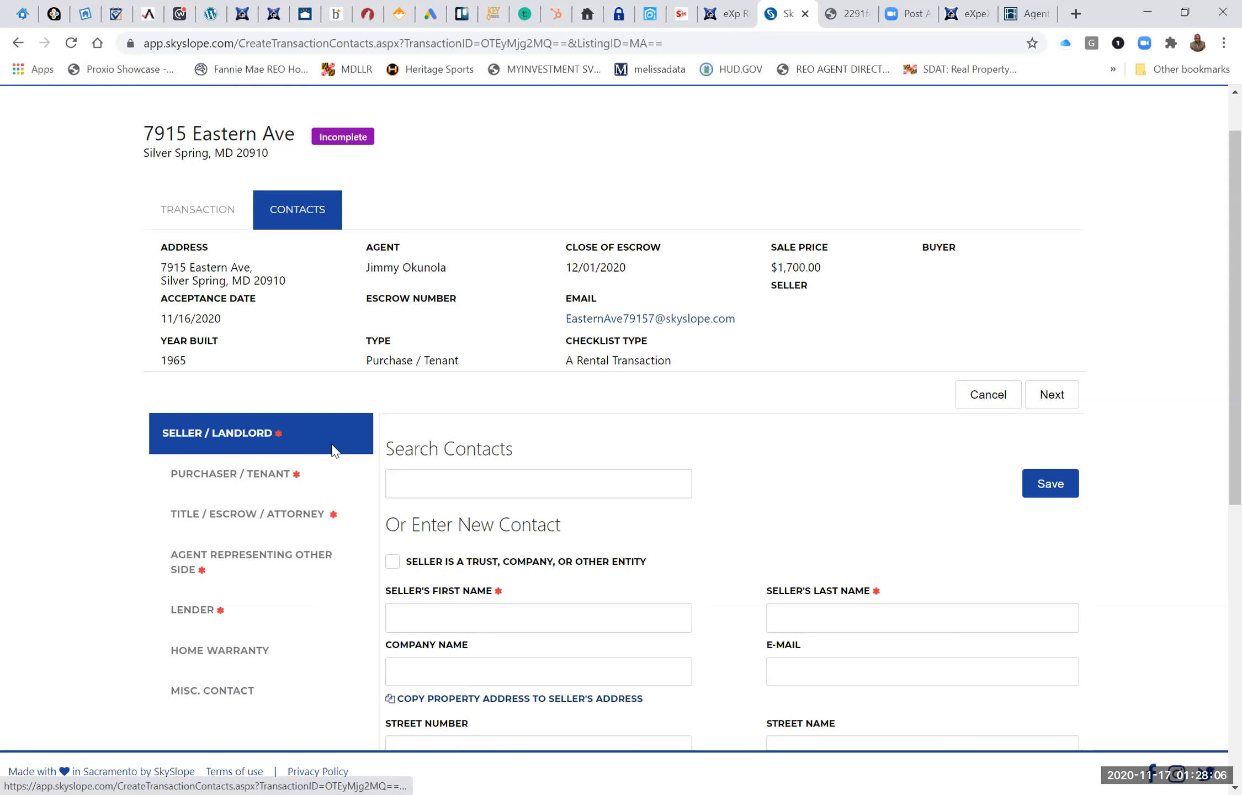
left_click(272, 480)
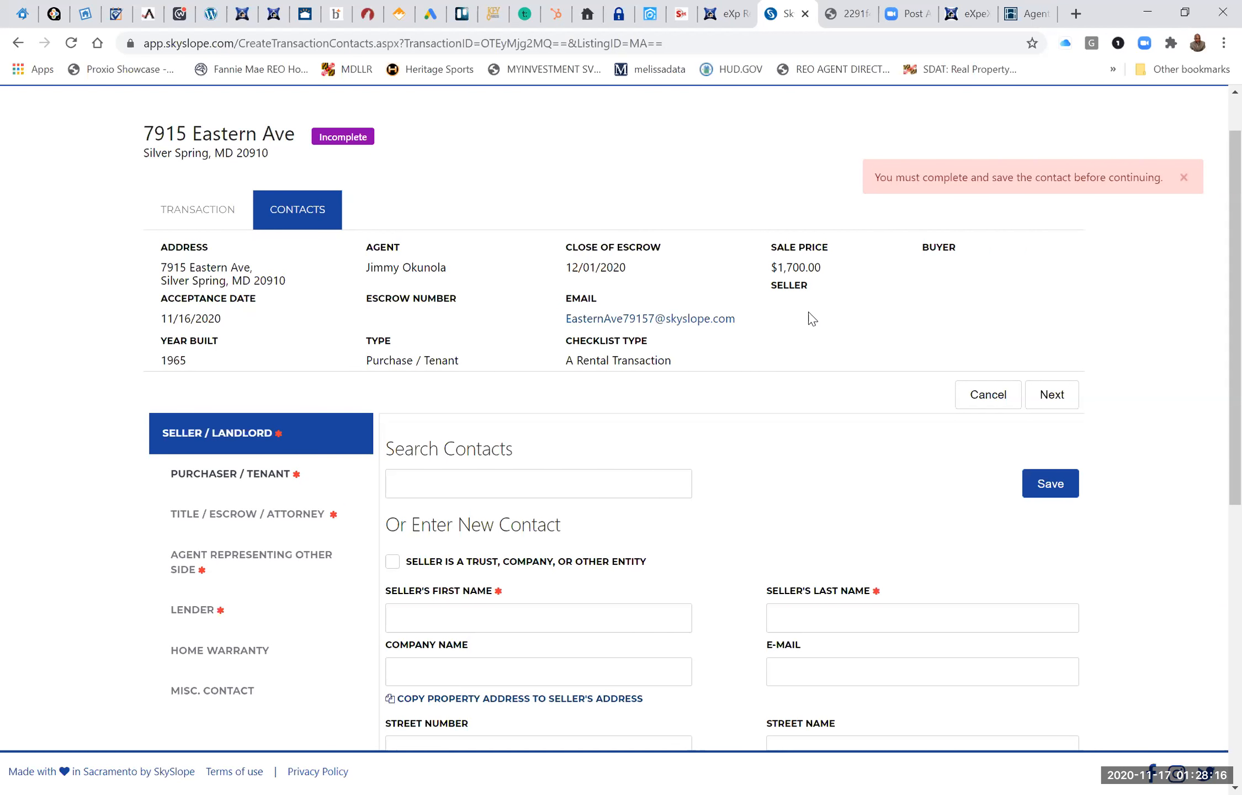
left_click(507, 610)
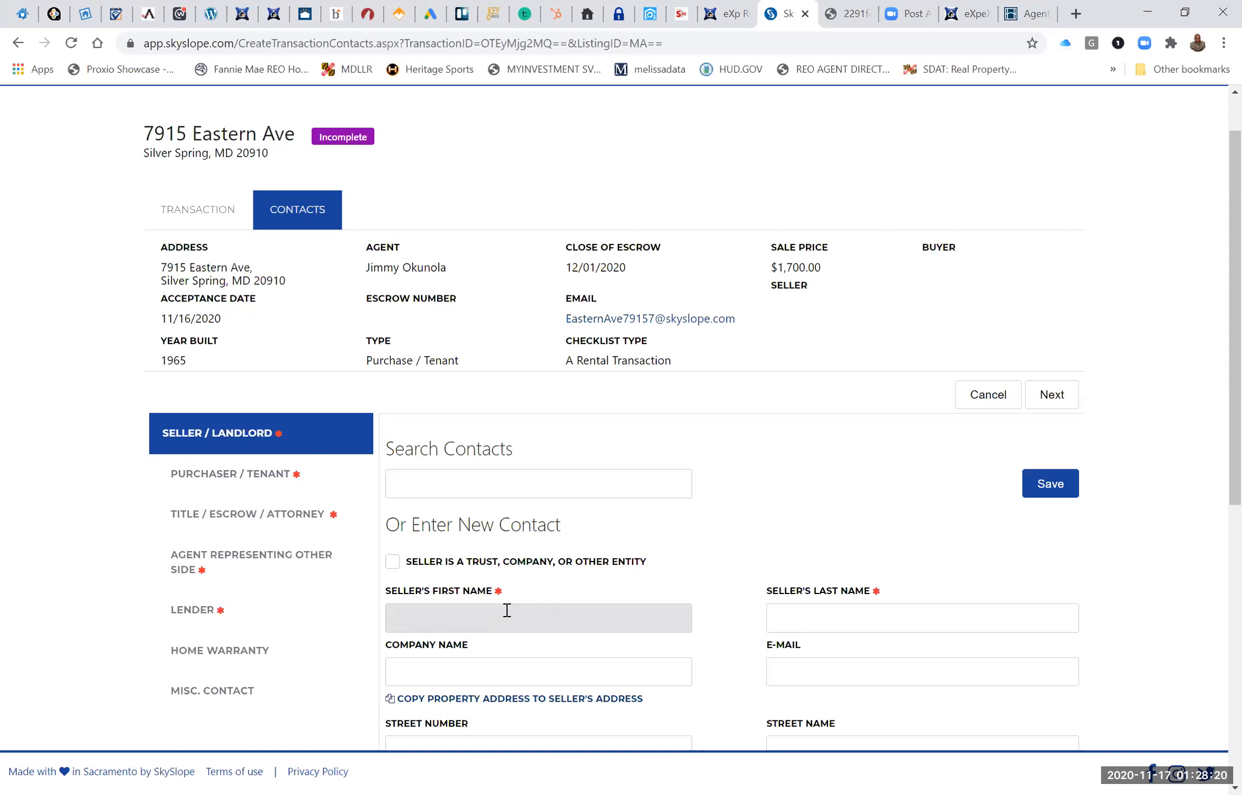
type("LANDLORD")
left_click(814, 628)
type("LAND")
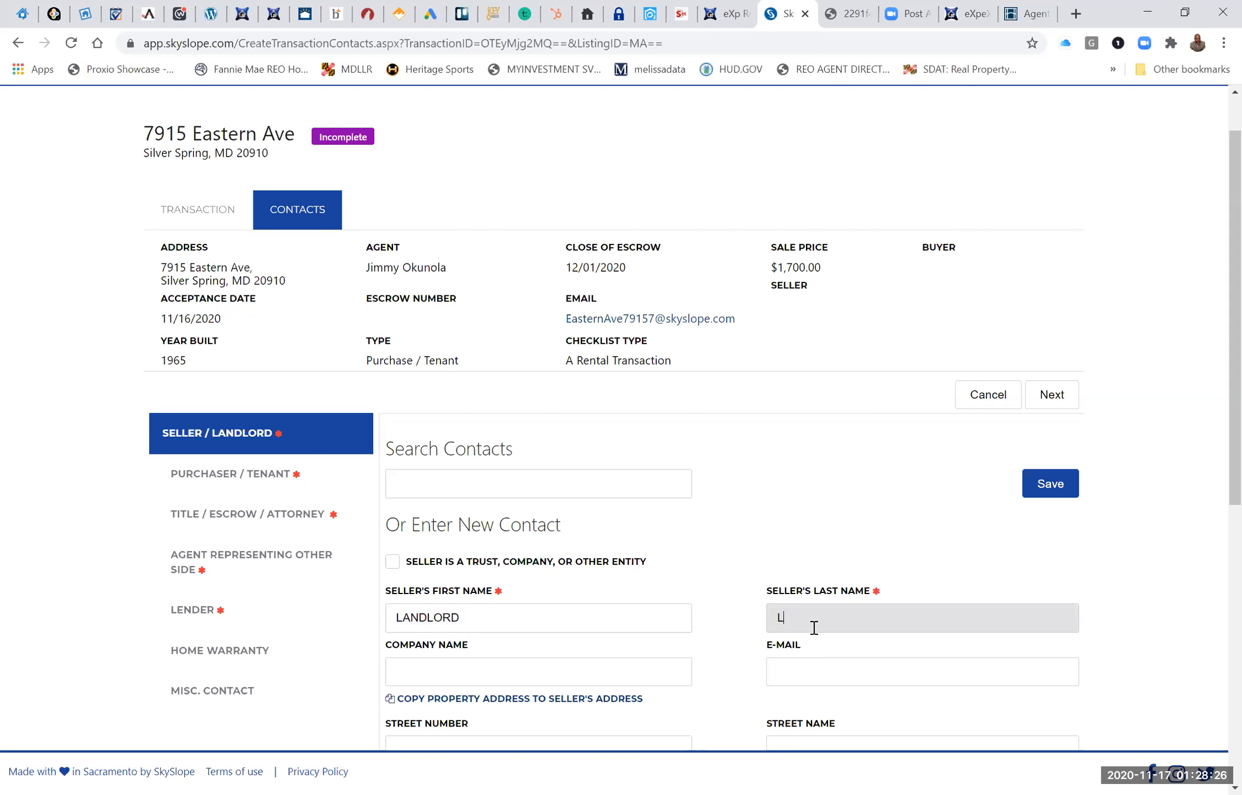
type("LORD1")
scroll(726, 640, "down", 2)
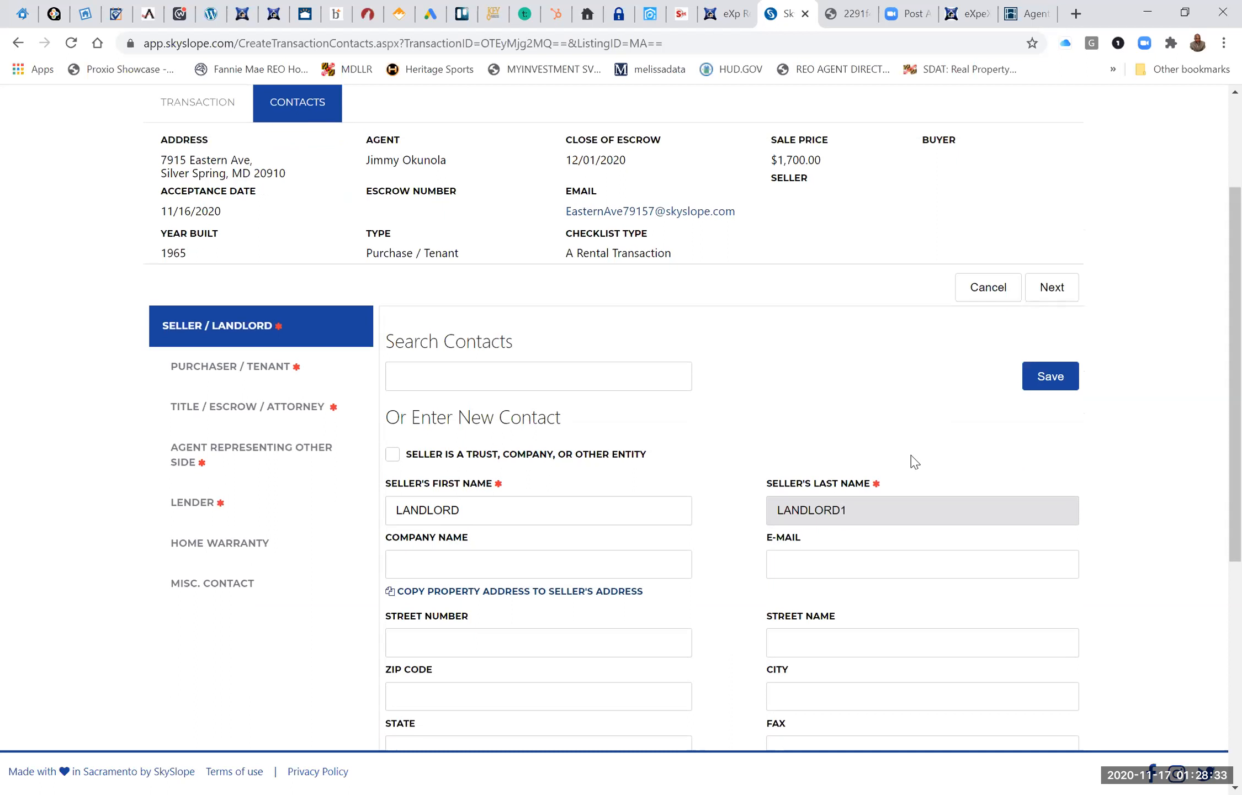
left_click(1055, 376)
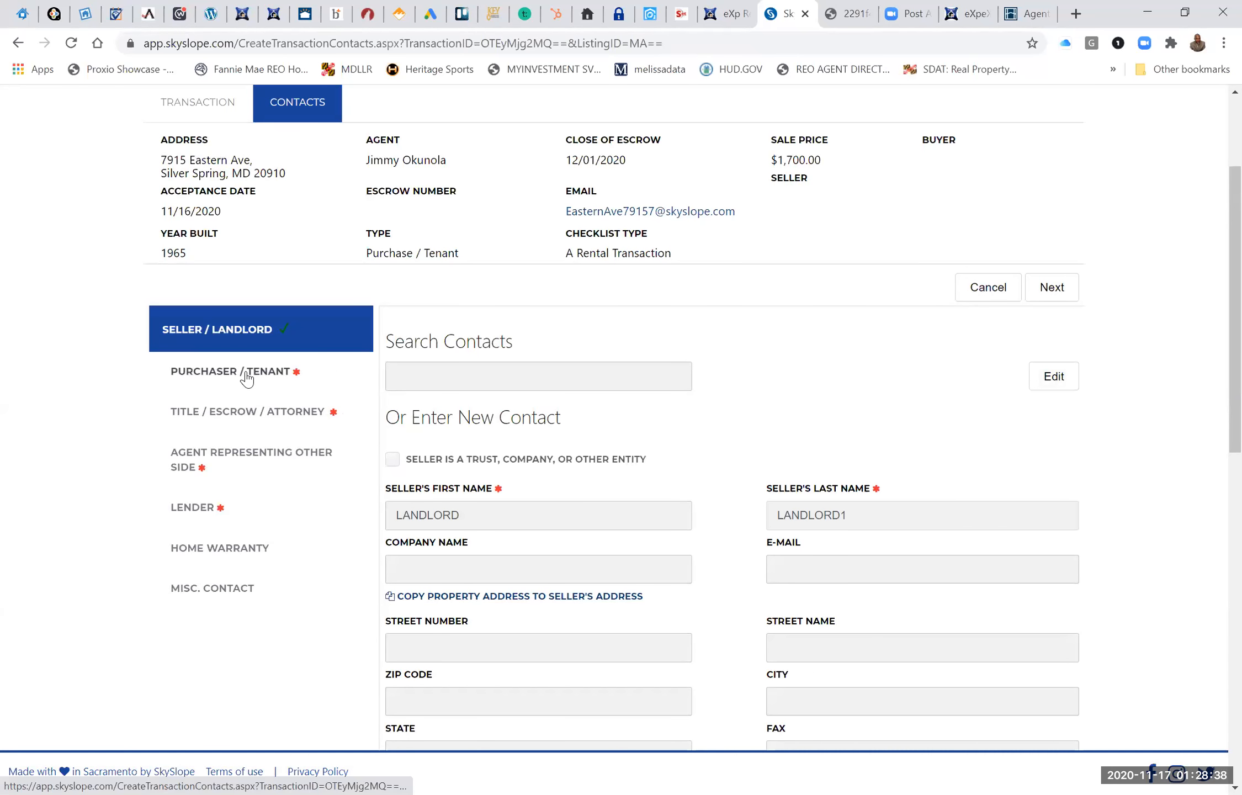
Start the purchaser/tenant contact with first name RENTERT 1 and last name RENT.
left_click(246, 380)
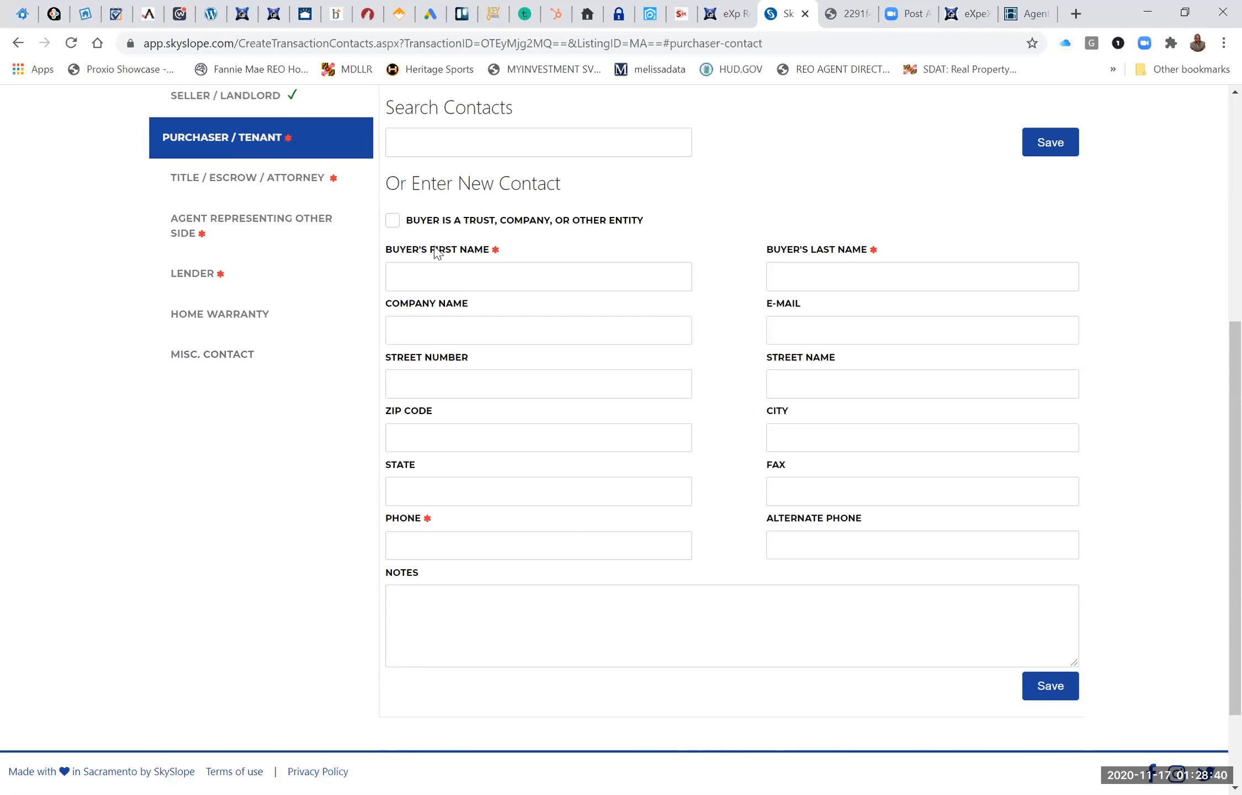
scroll(601, 311, "up", 2)
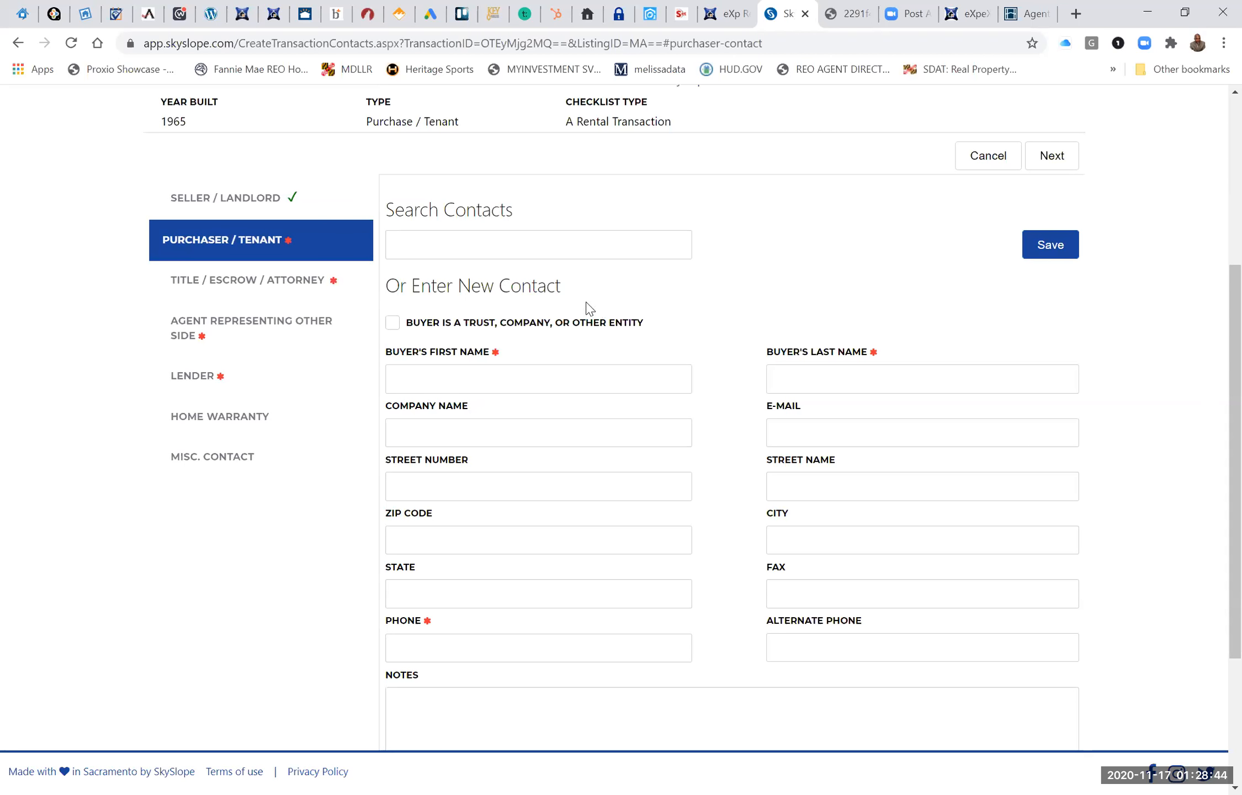
left_click(498, 241)
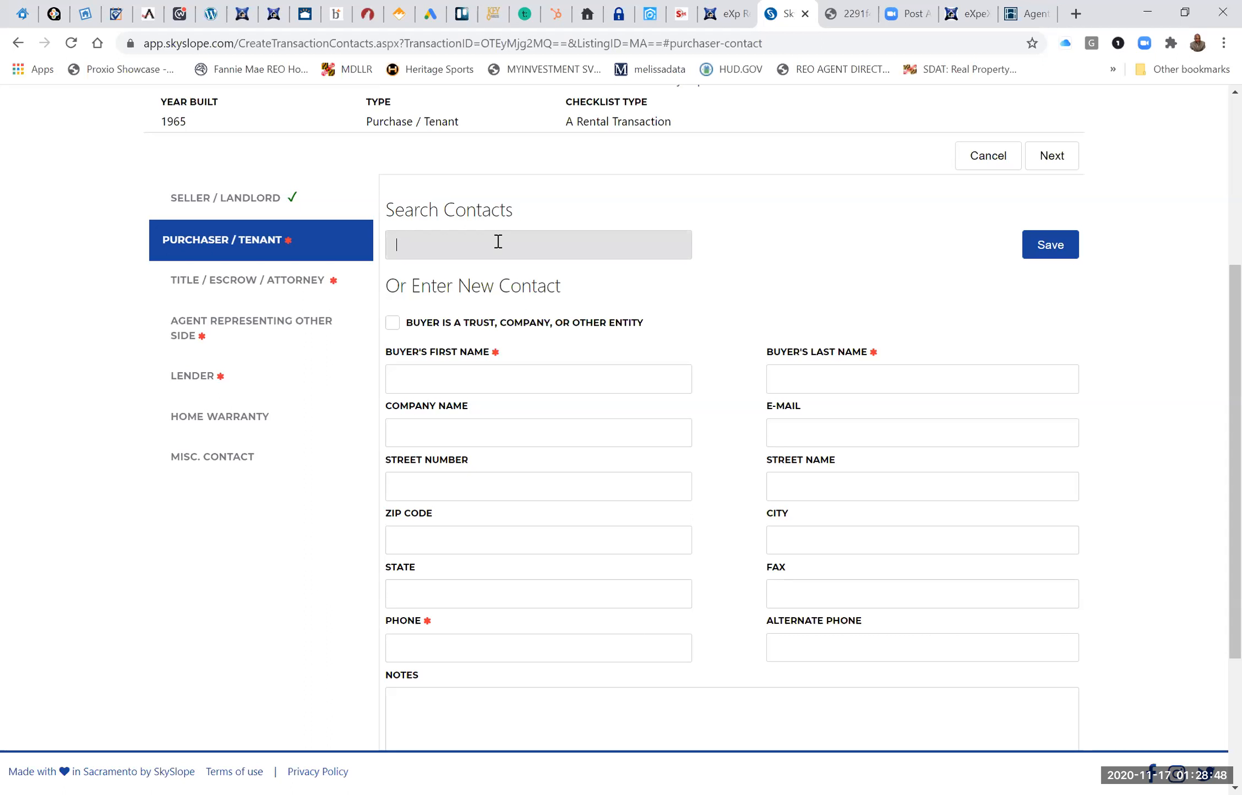
left_click(498, 241)
scroll(465, 583, "down", 4)
scroll(468, 586, "up", 2)
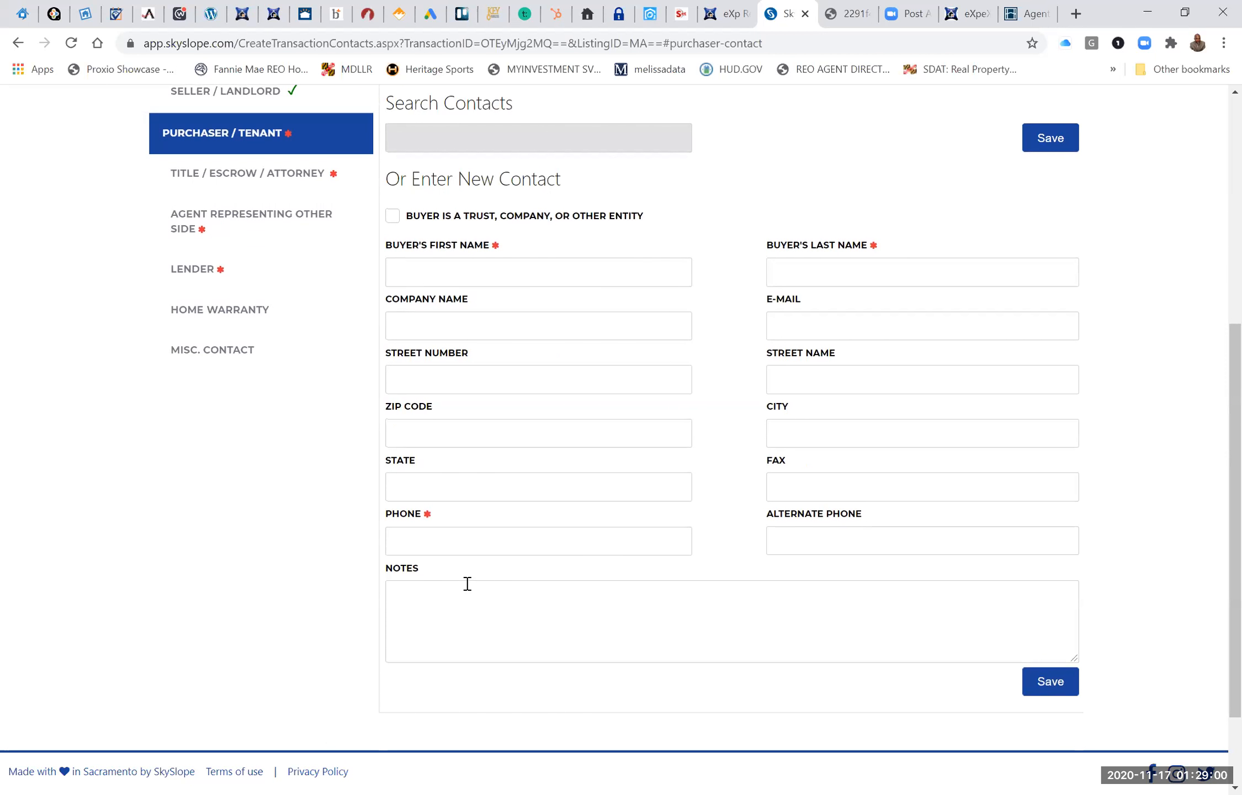
scroll(467, 584, "up", 1)
left_click(461, 304)
type("RENTERT")
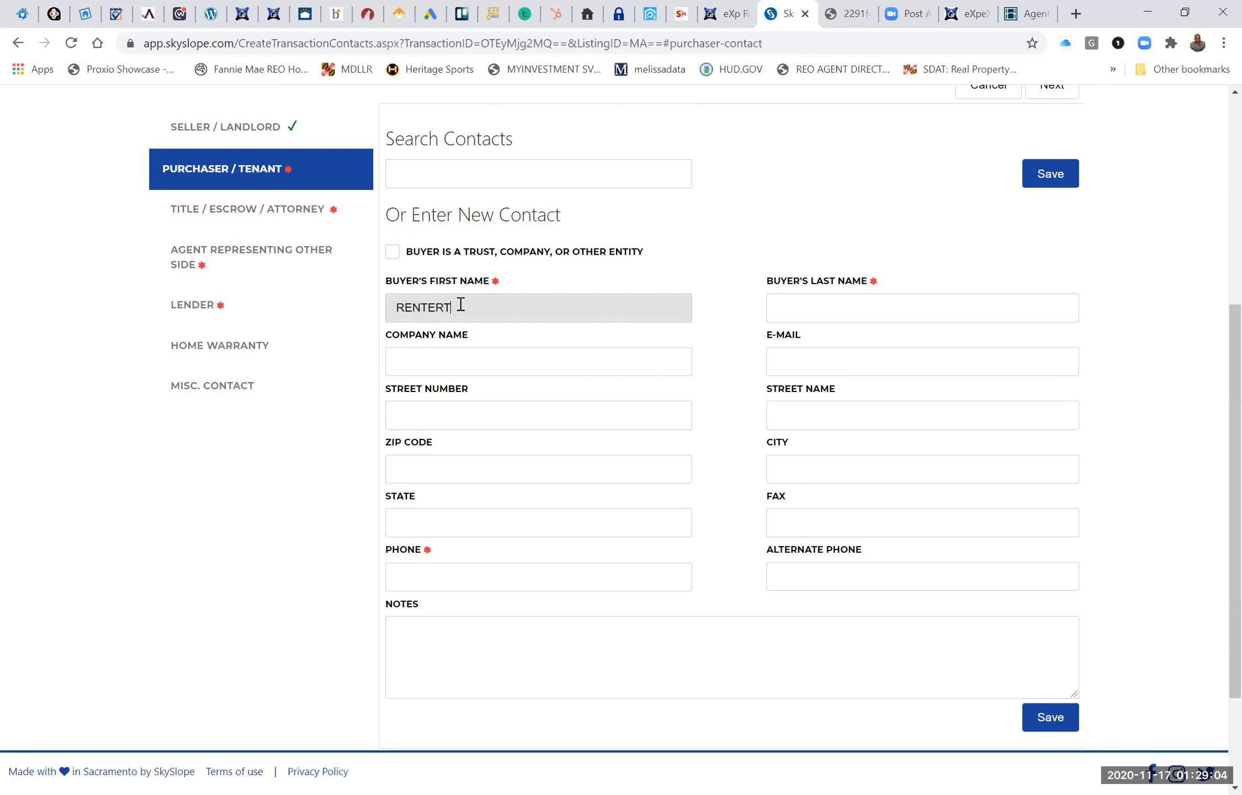
type(" 1")
key("Tab")
type("RENT")
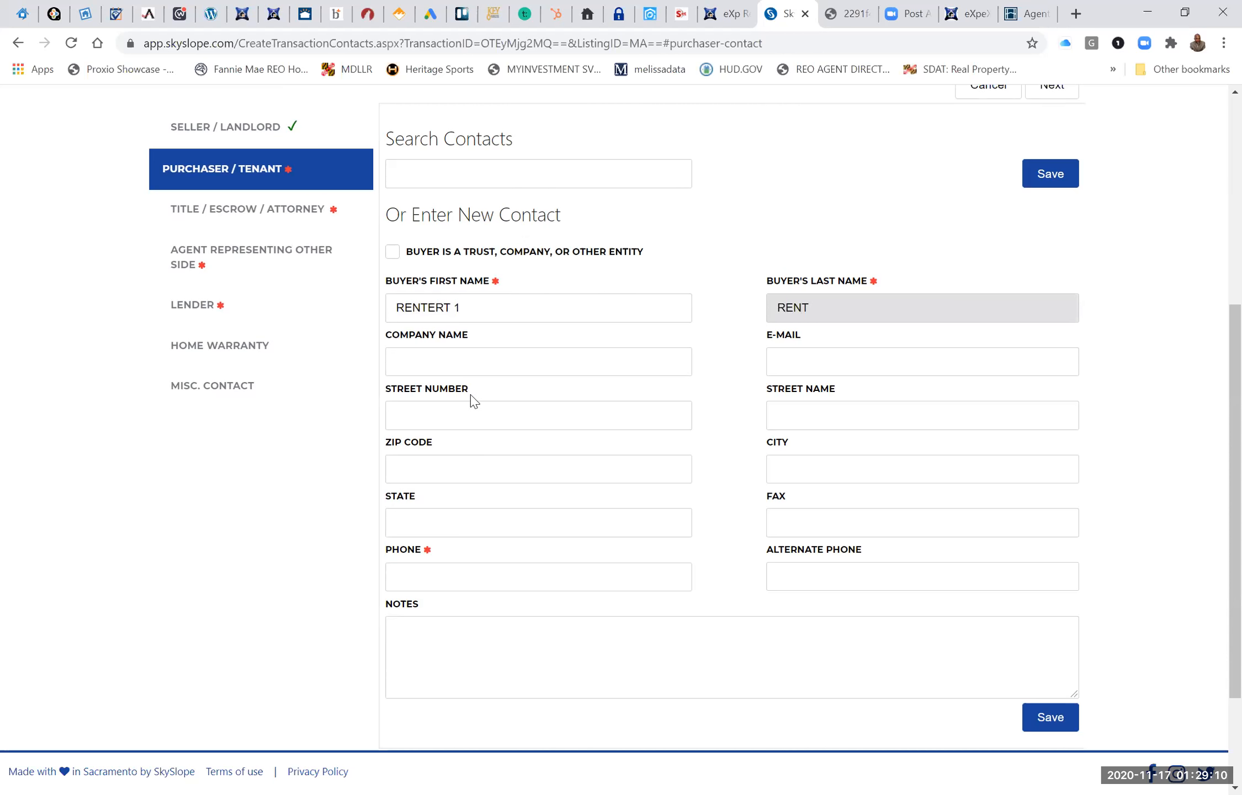
Enter the tenant's e-mail address and phone number and save the purchaser/tenant contact.
left_click(815, 364)
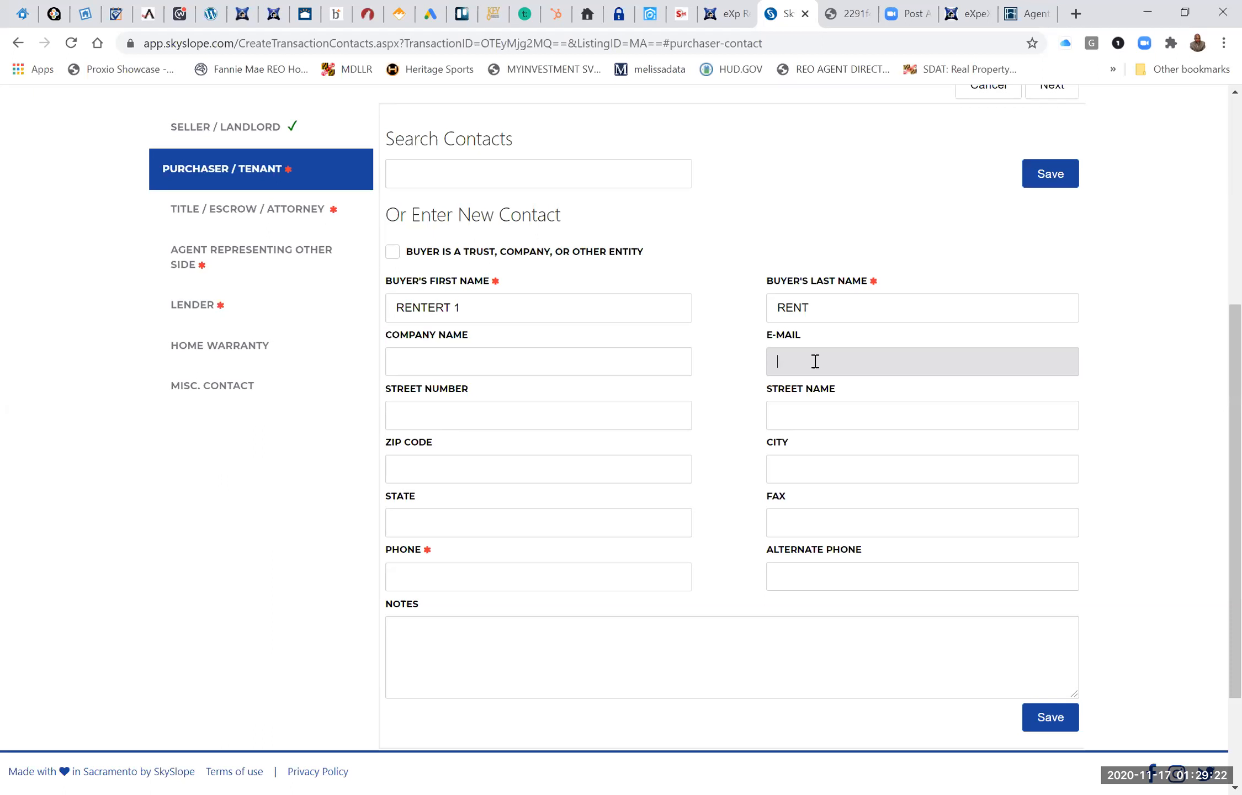
left_click(499, 573)
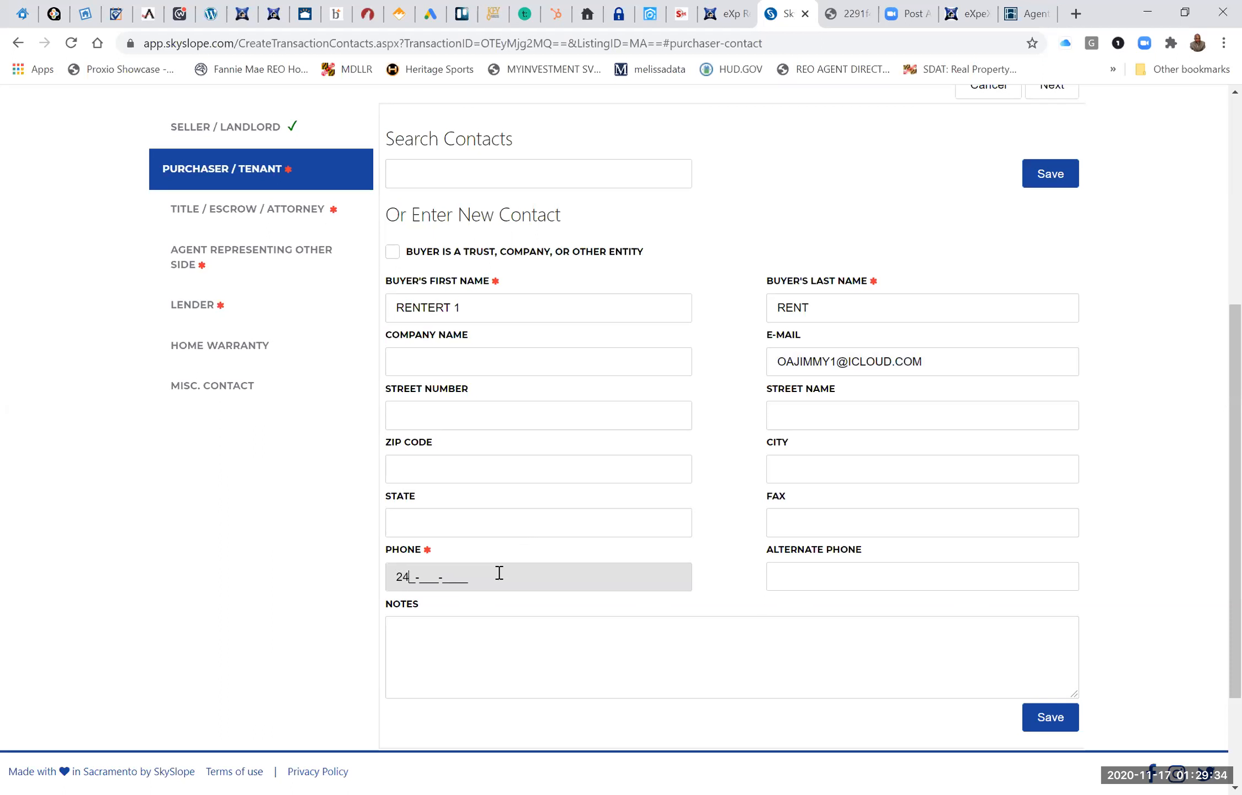
left_click(1043, 180)
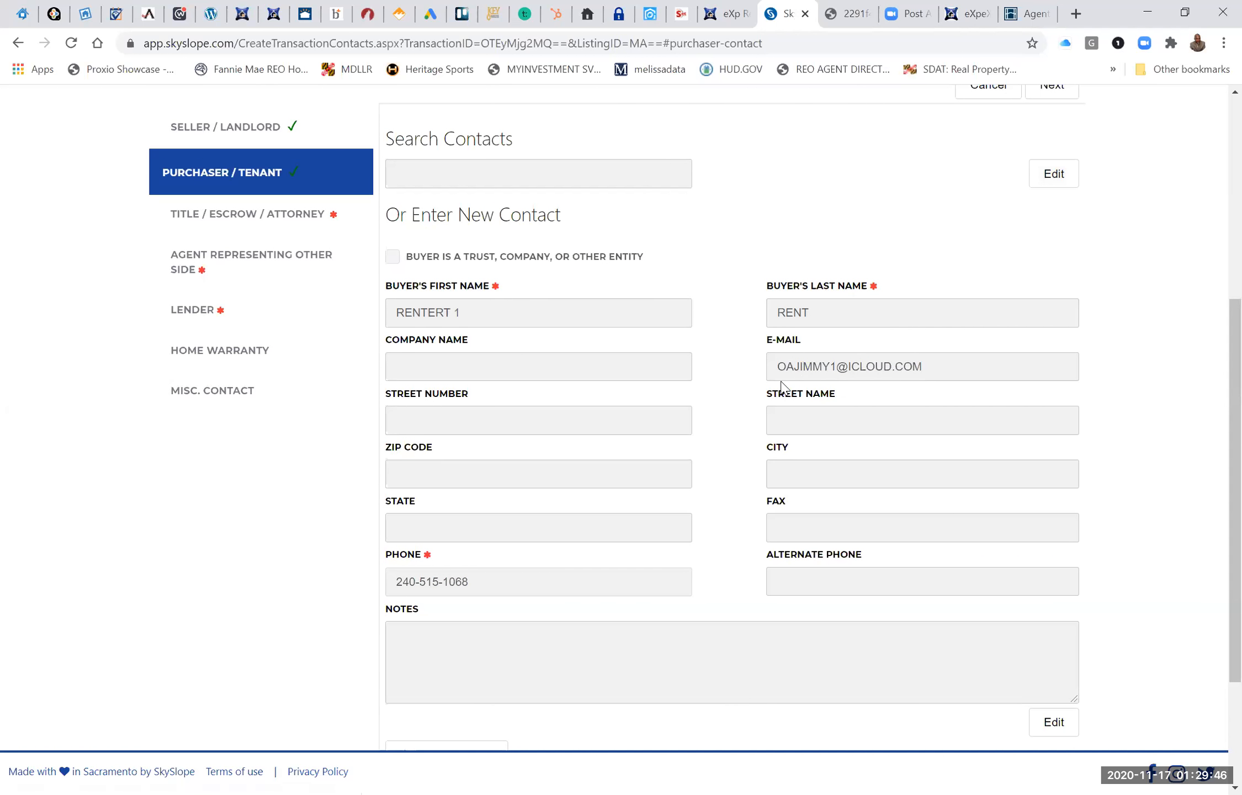
Add a second purchaser and fill in its details from an existing contact found by first name.
scroll(781, 388, "down", 1)
scroll(781, 388, "up", 1)
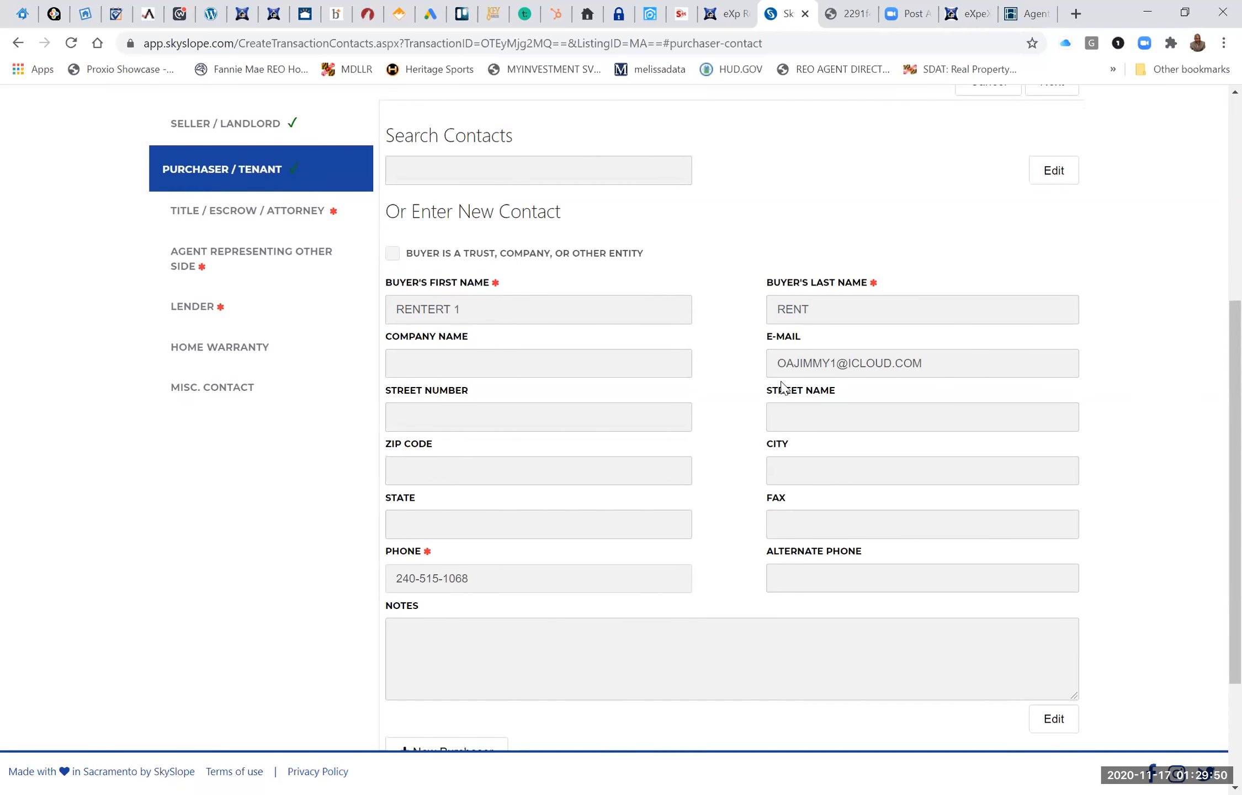
scroll(781, 388, "down", 1)
scroll(781, 388, "down", 2)
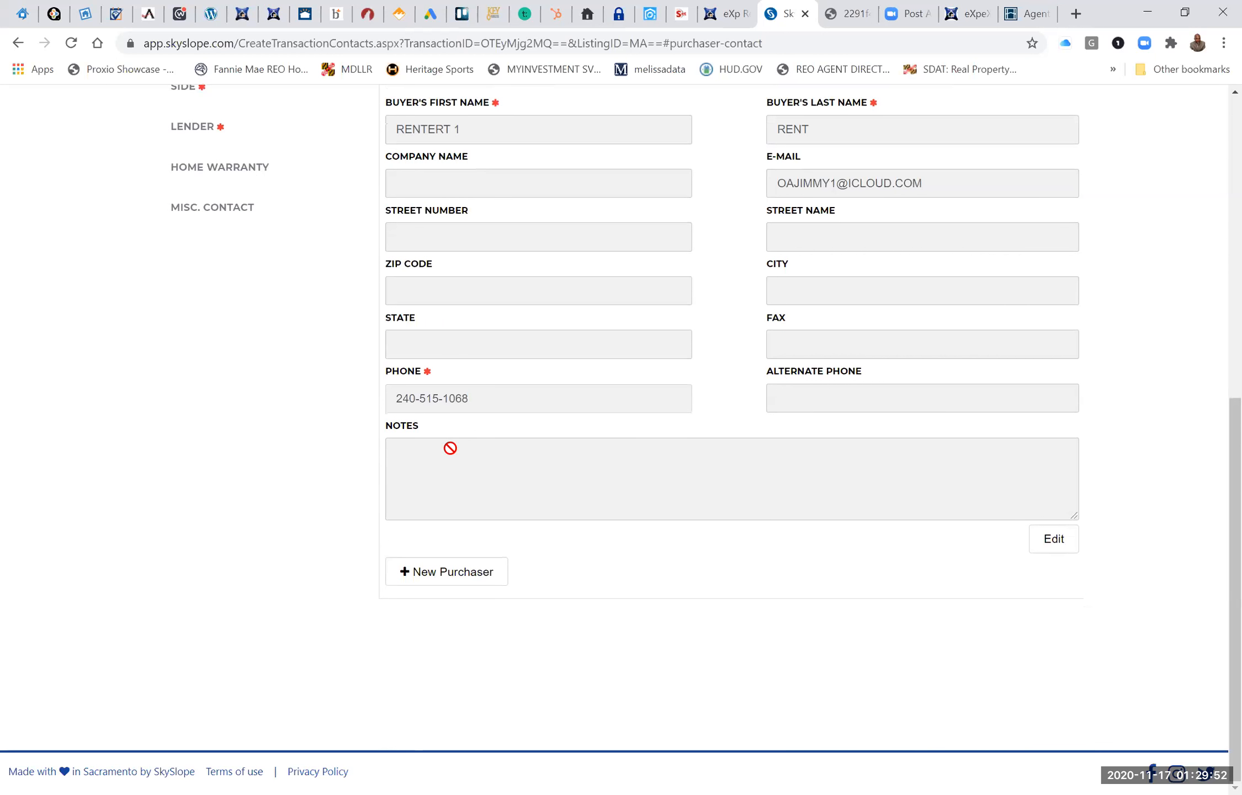
left_click(440, 573)
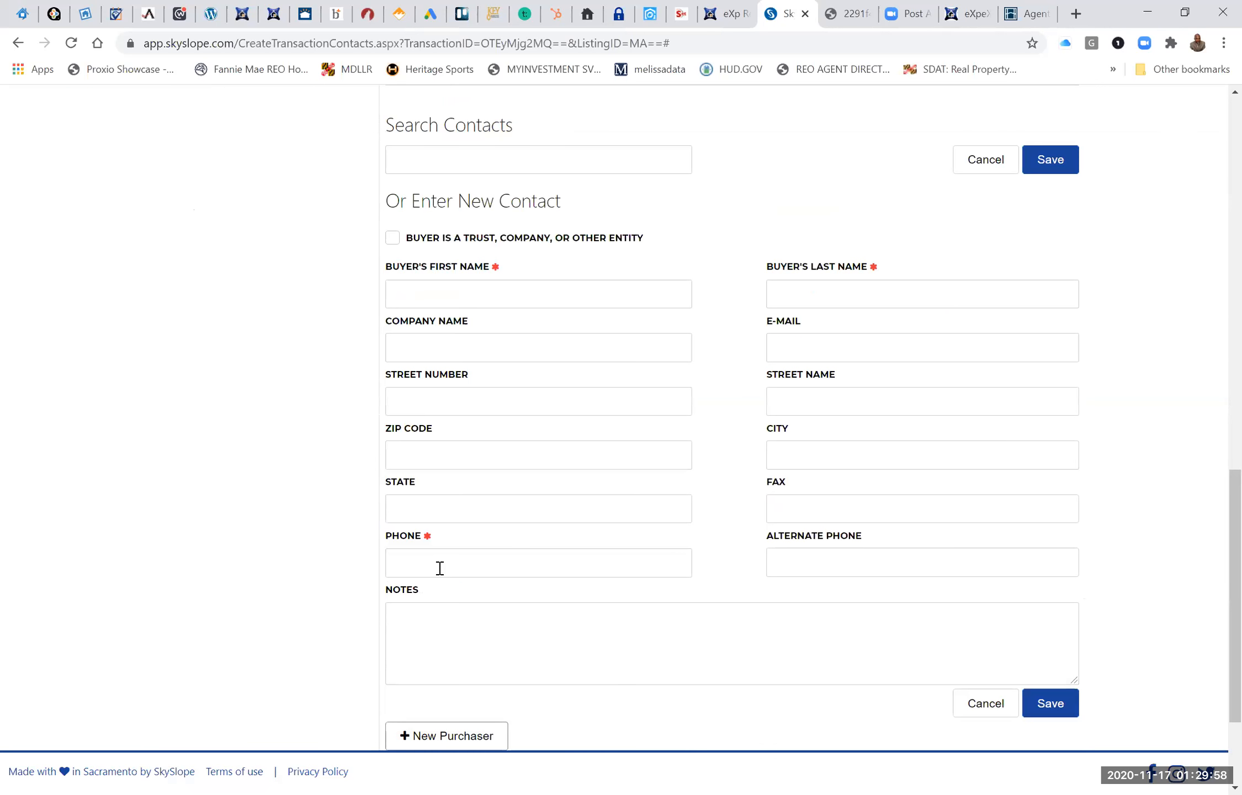
scroll(440, 568, "up", 3)
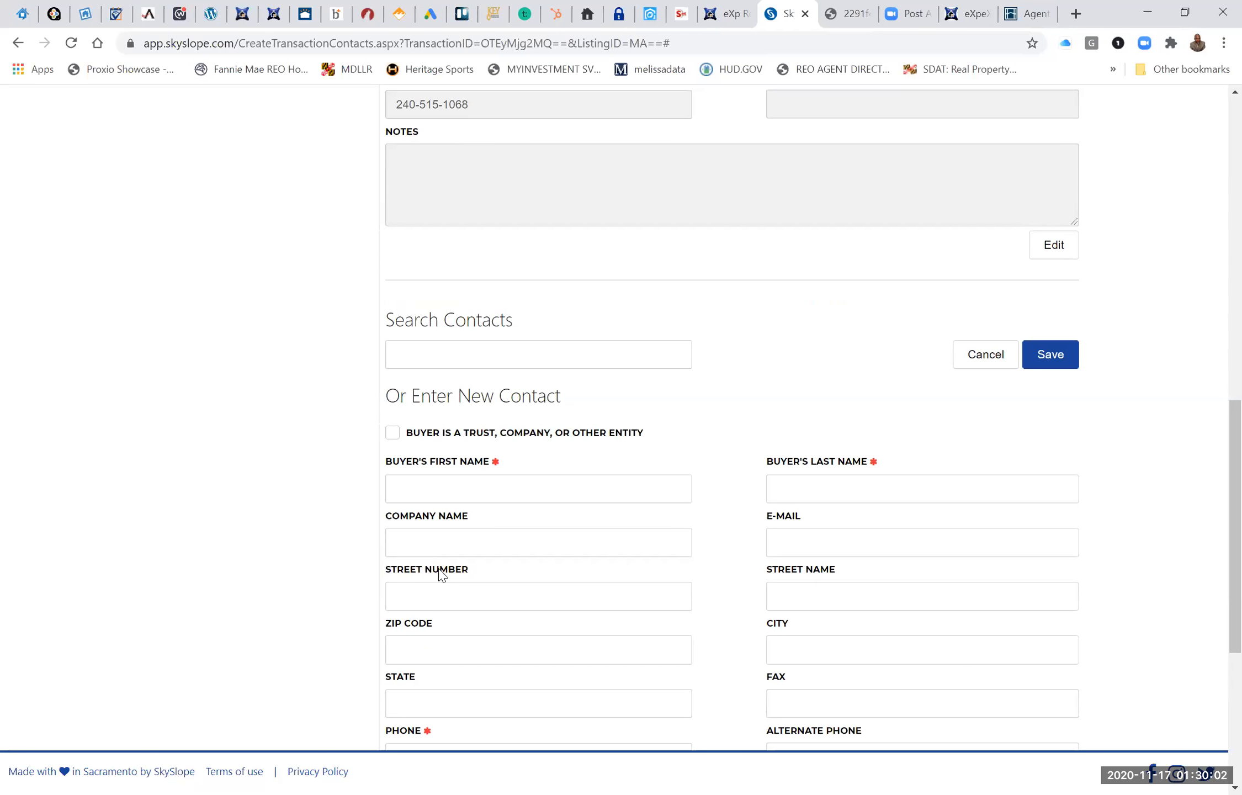
left_click(442, 363)
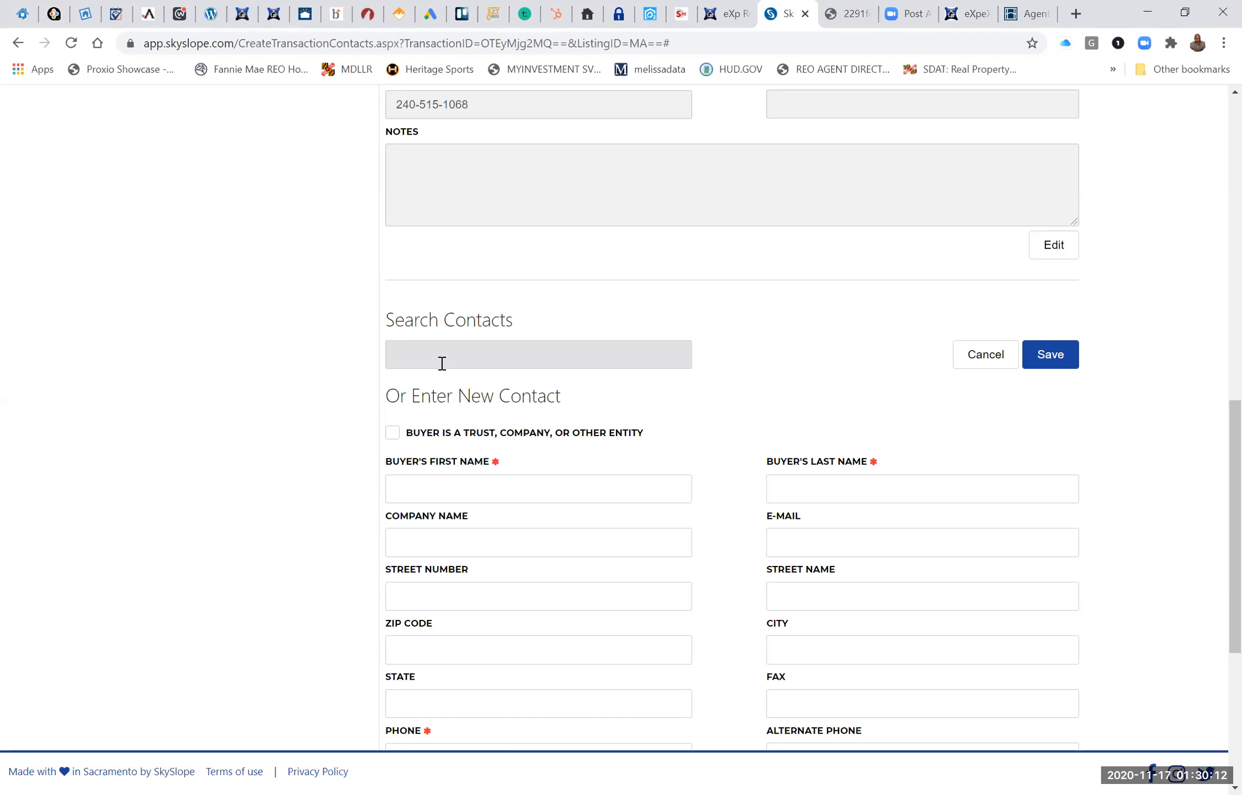
type("WILL")
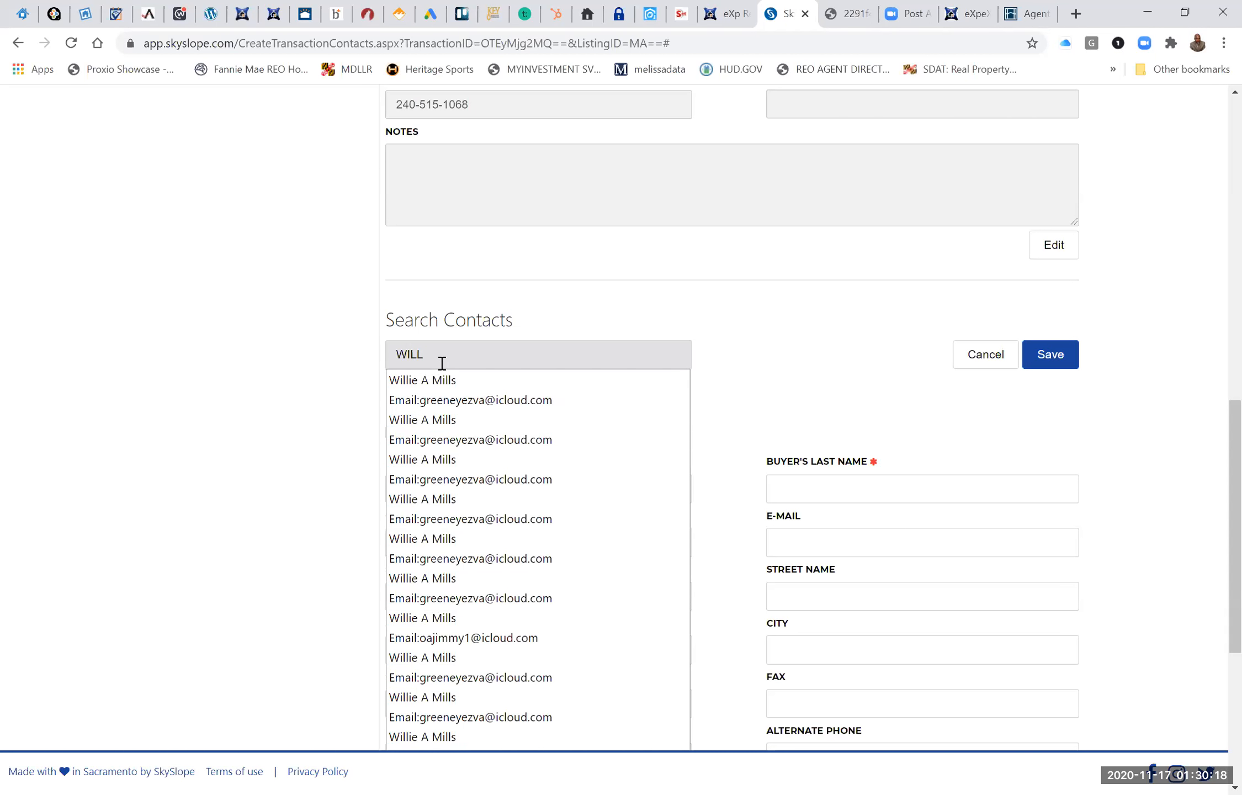
left_click(442, 406)
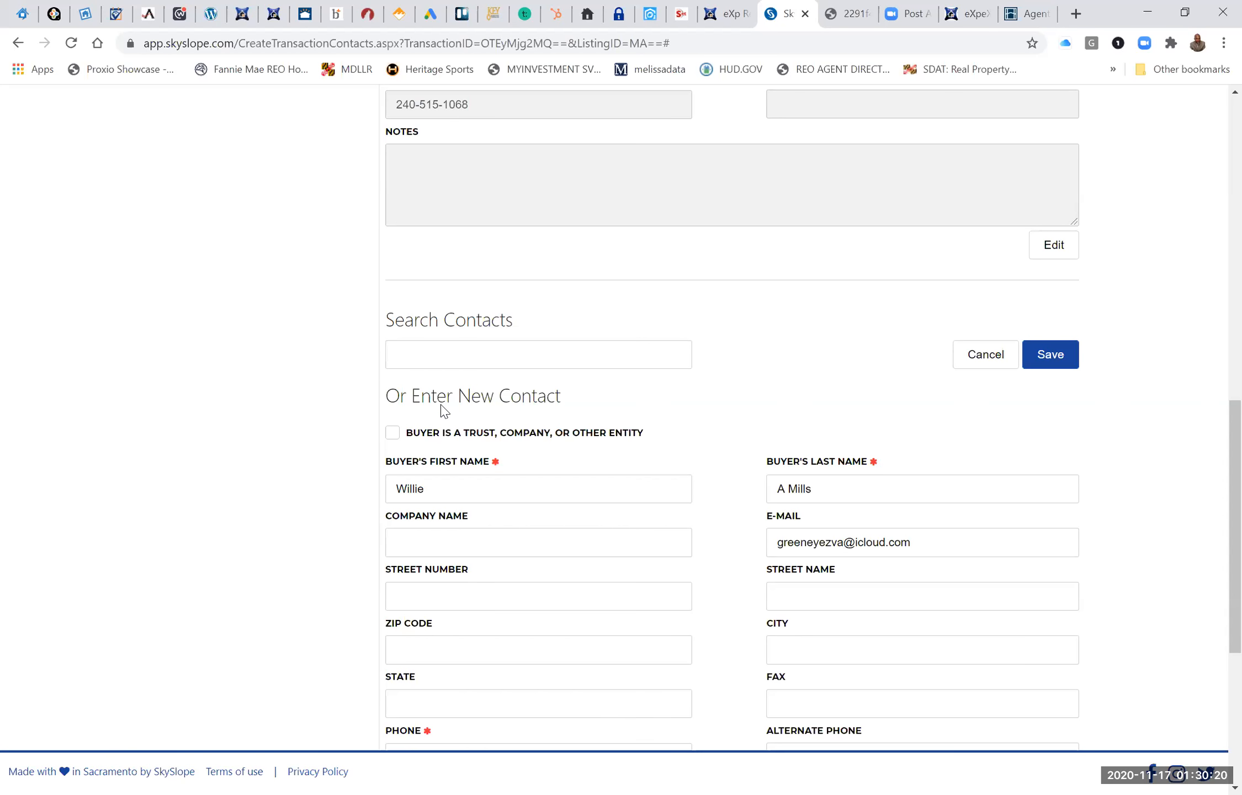
Enter the second purchaser's phone number and save the contact.
scroll(444, 412, "down", 3)
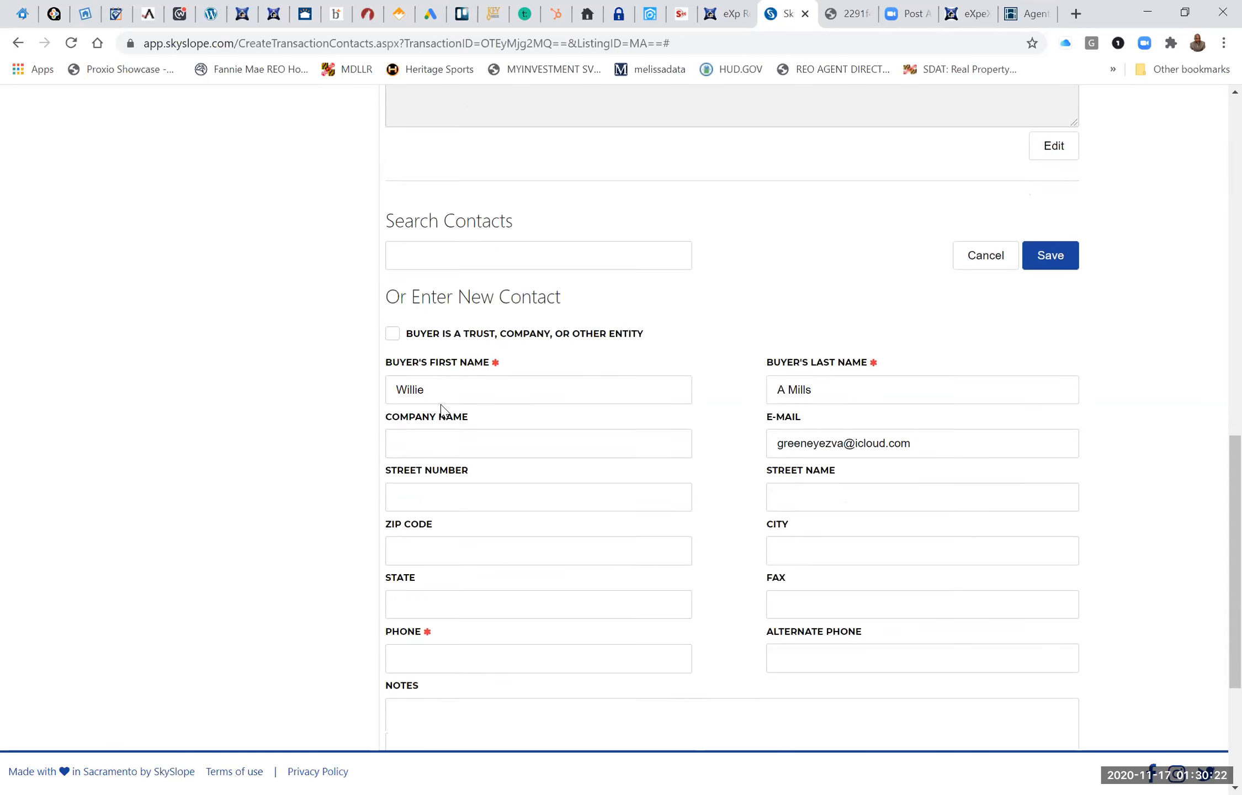
left_click(429, 623)
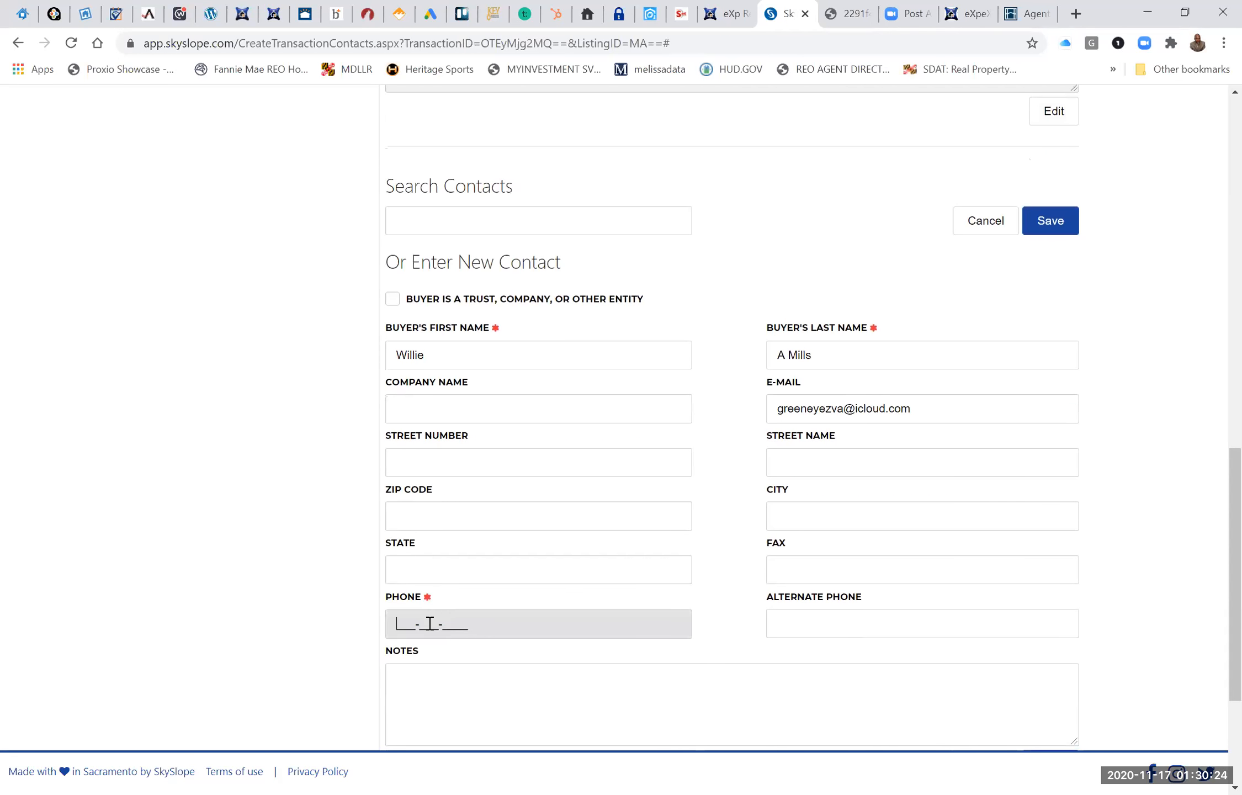
scroll(430, 623, "down", 2)
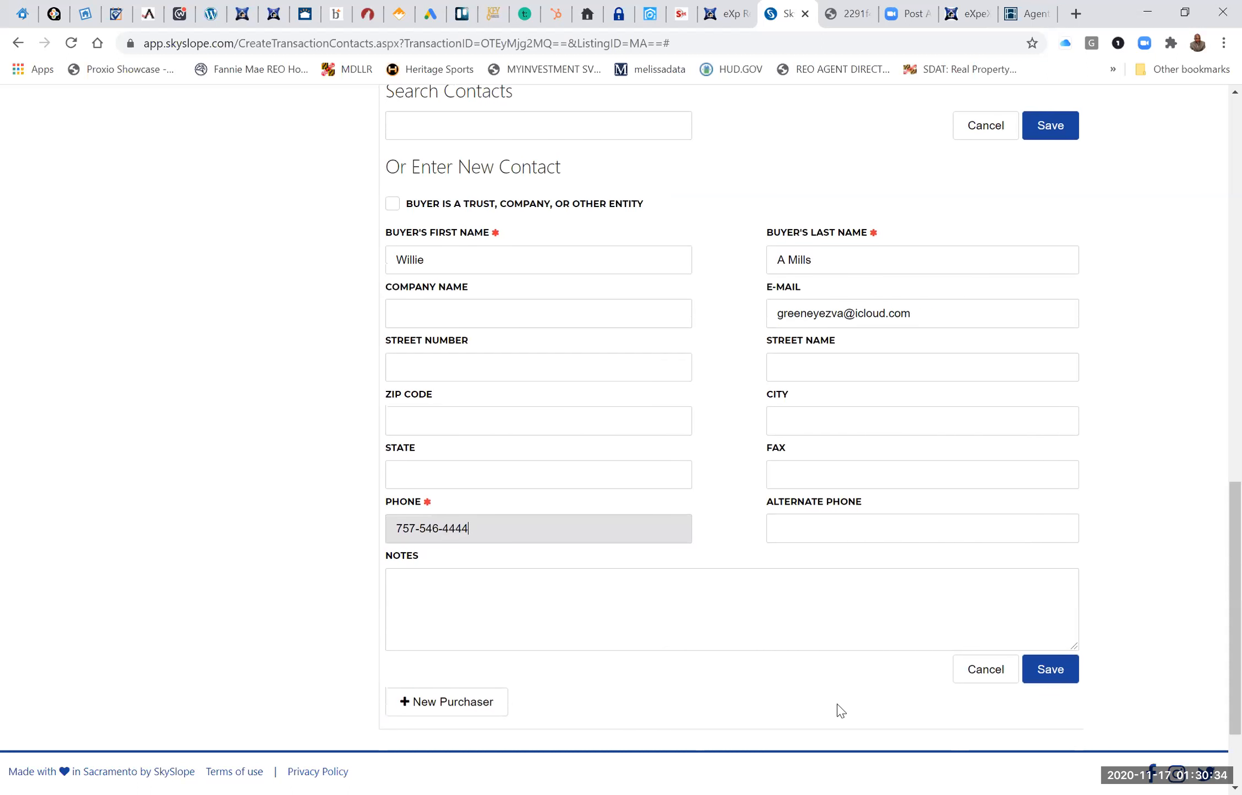
left_click(1047, 679)
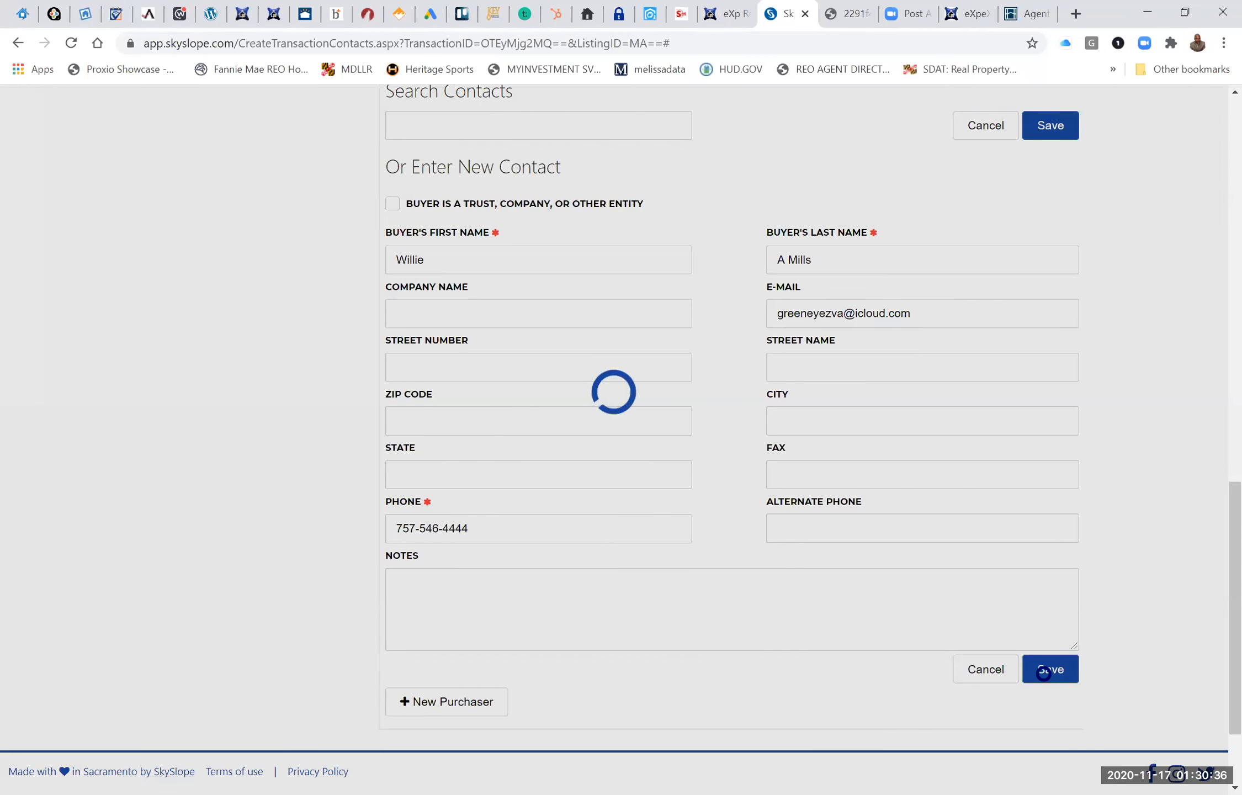
Start the title company contact with NA as the closing officer's first and last name.
scroll(504, 580, "up", 10)
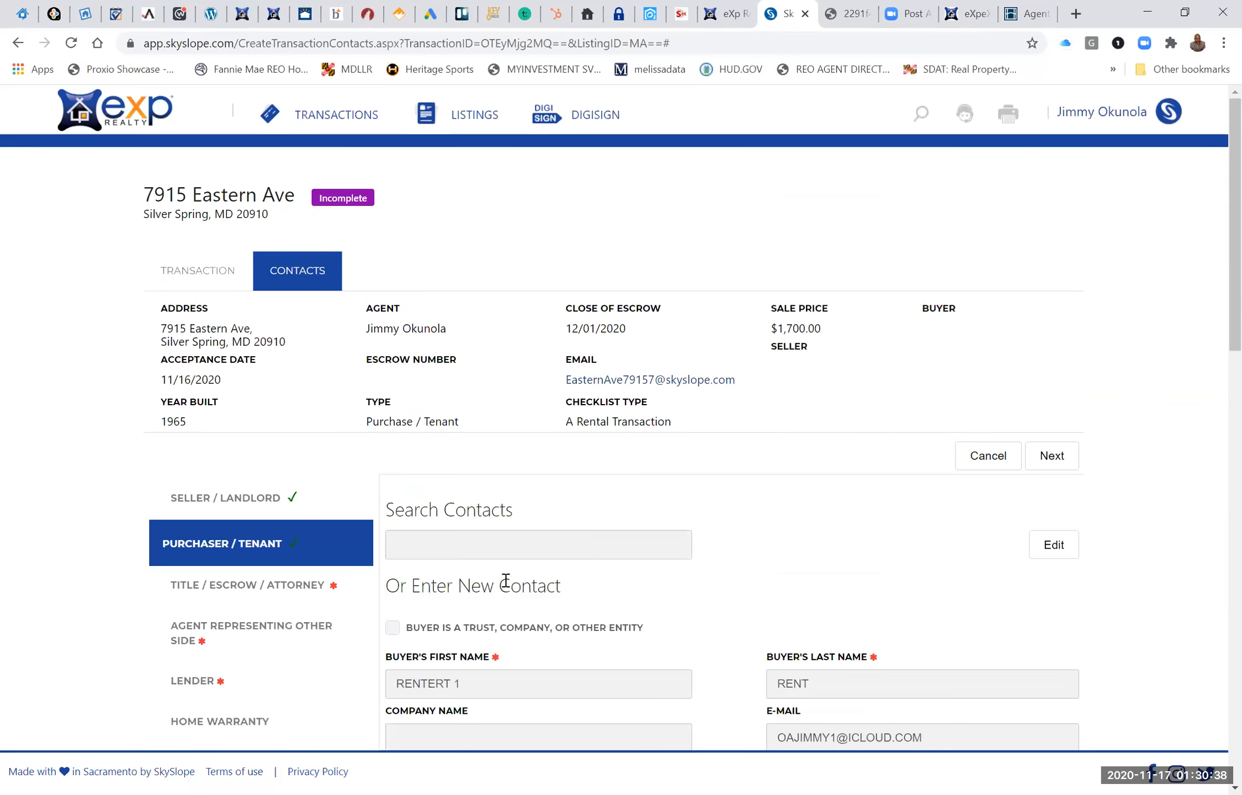
scroll(504, 580, "down", 1)
left_click(251, 477)
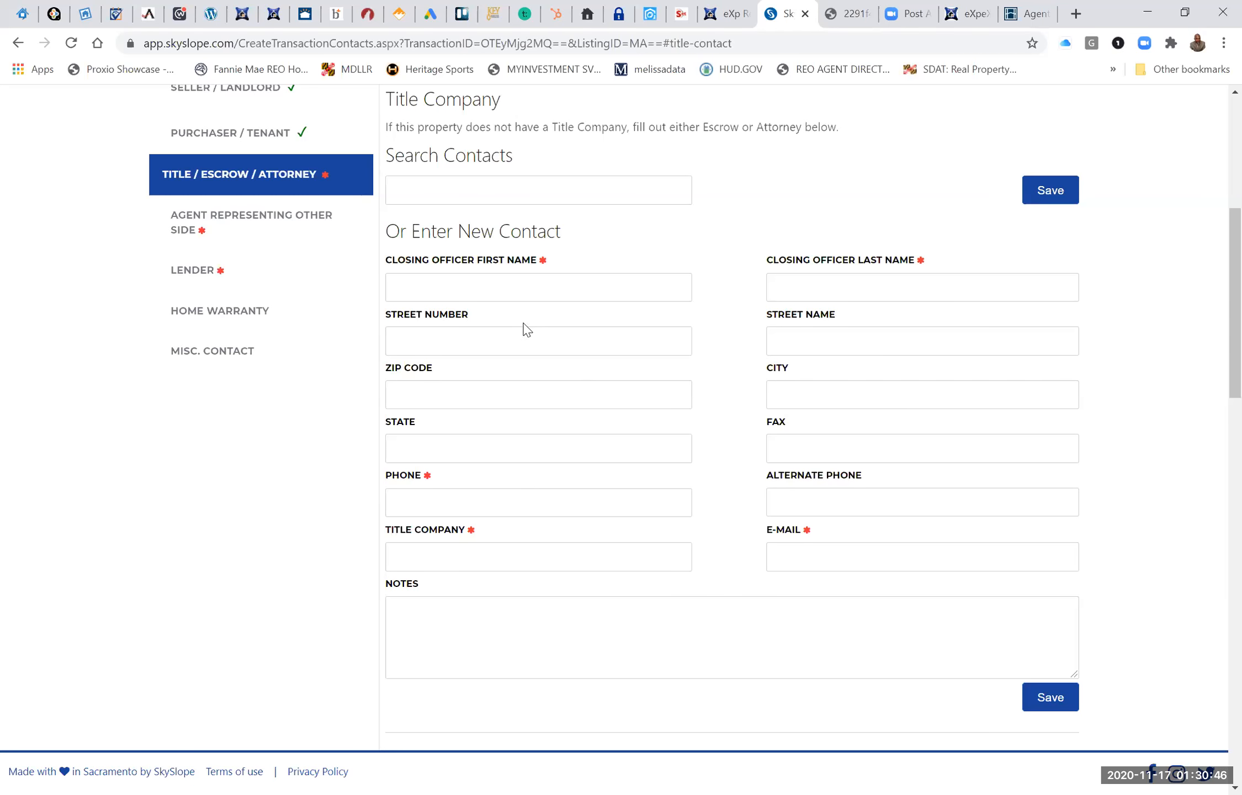
left_click(523, 292)
type("NA")
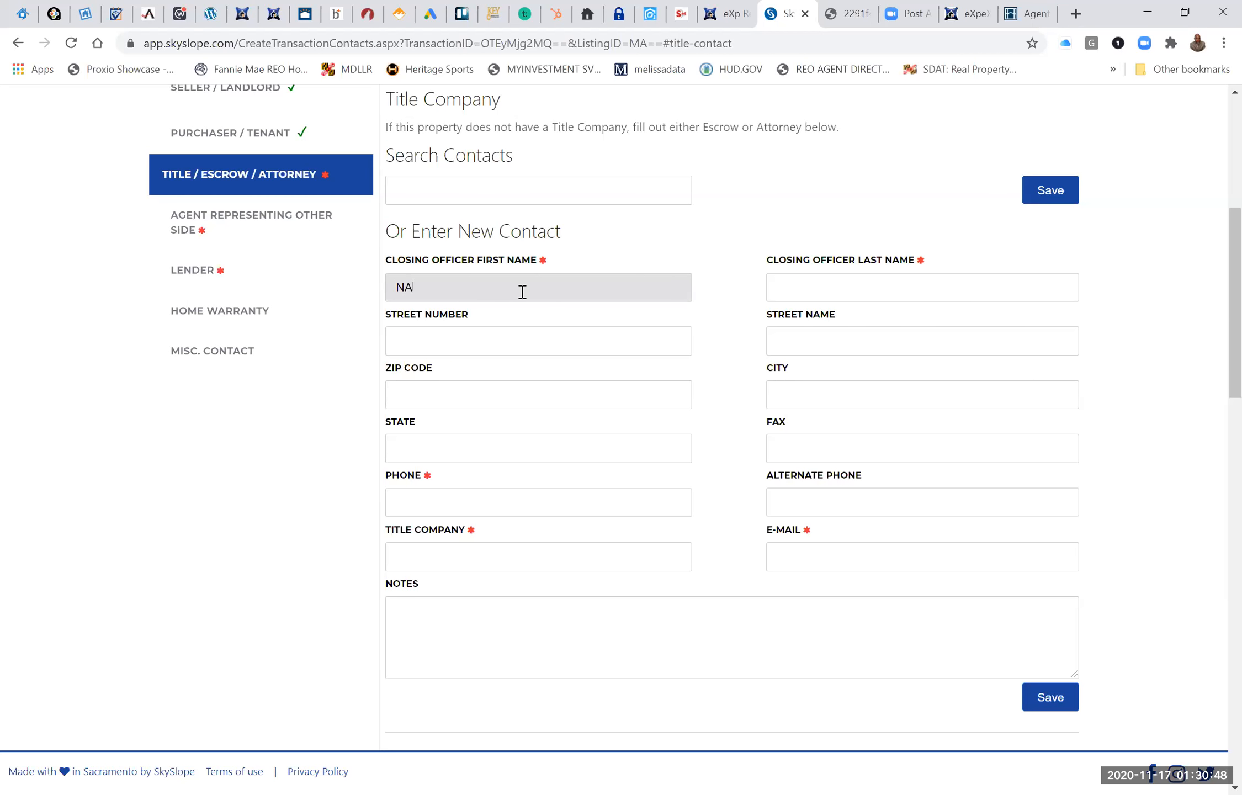
left_click(885, 290)
type("NA")
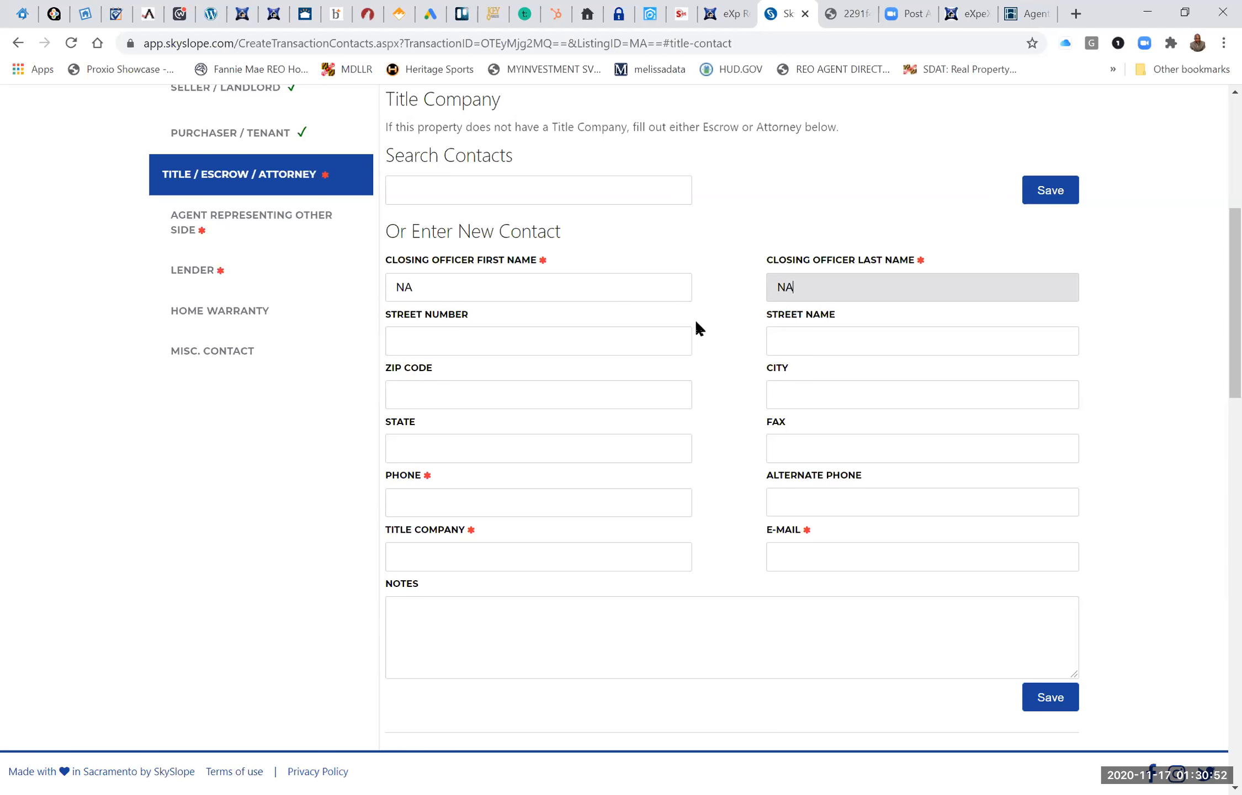
Enter a placeholder phone number for the closing officer and set the title company to TITLE.
scroll(705, 331, "down", 1)
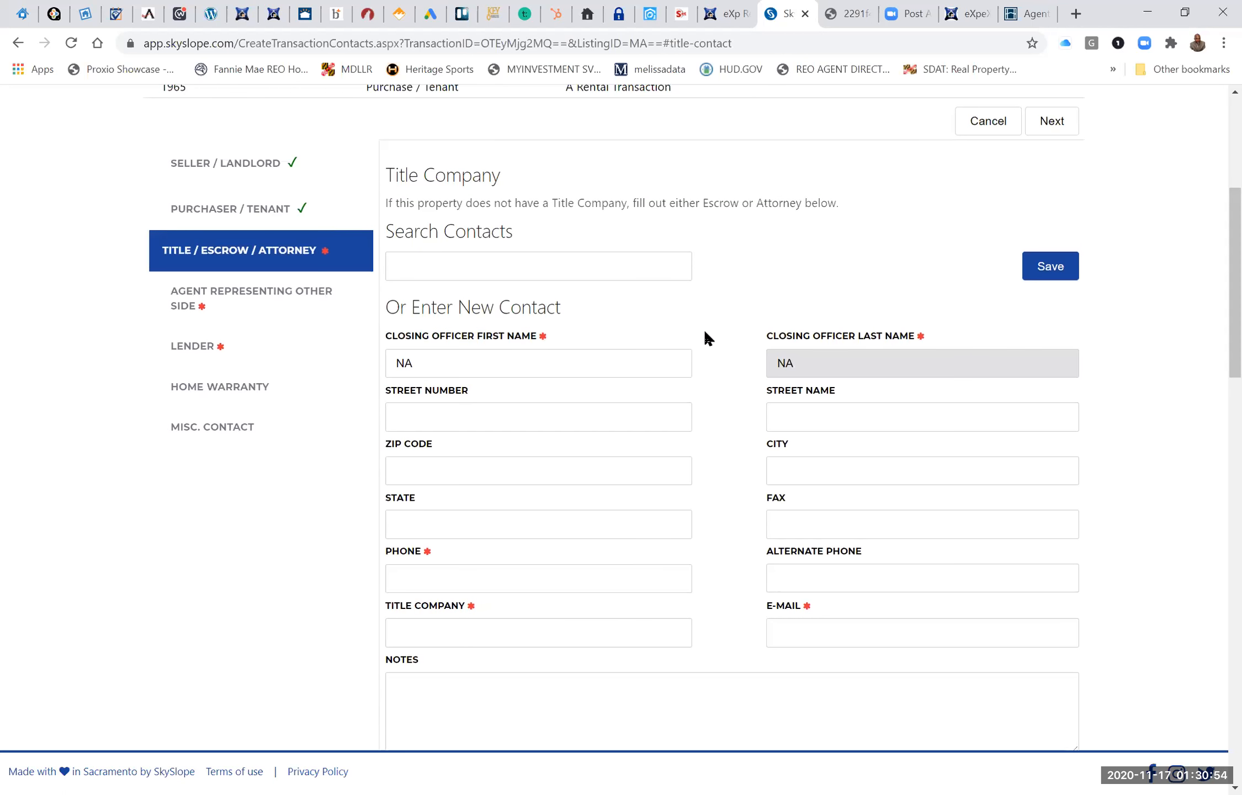
scroll(704, 335, "down", 1)
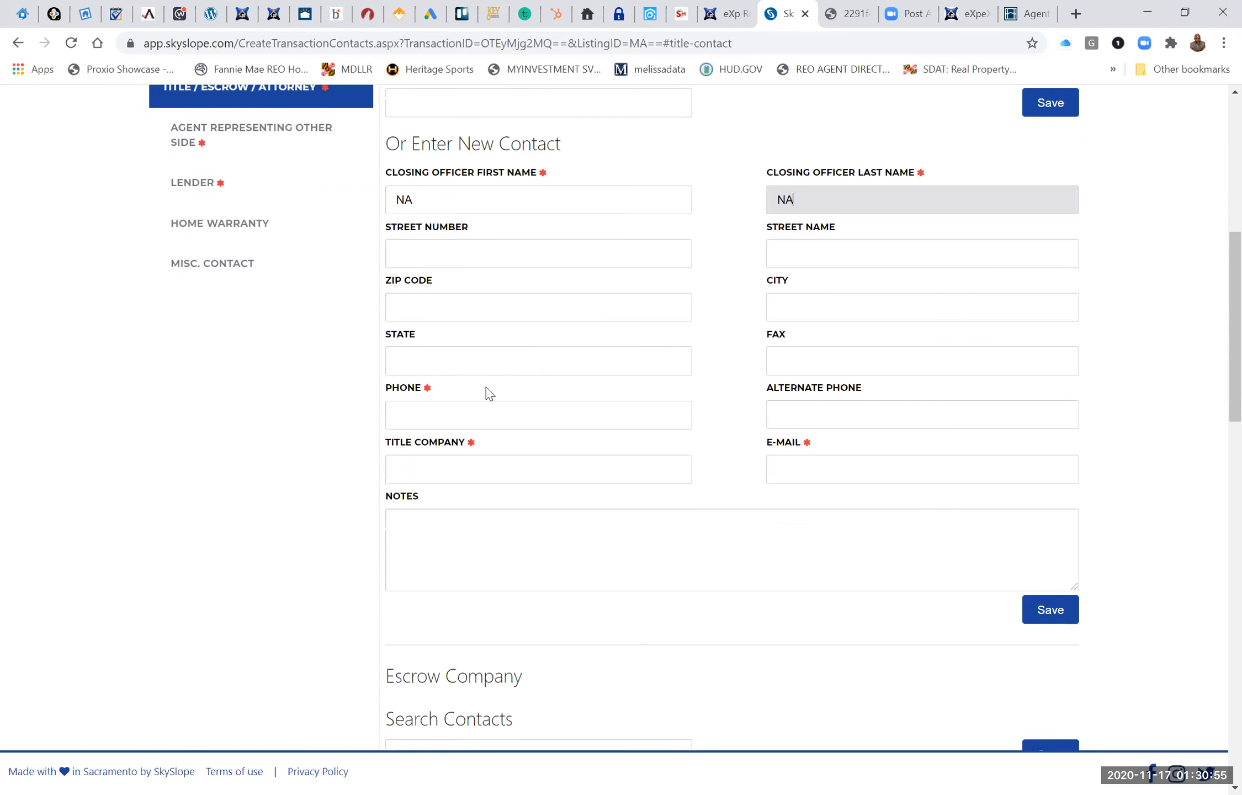
left_click(459, 423)
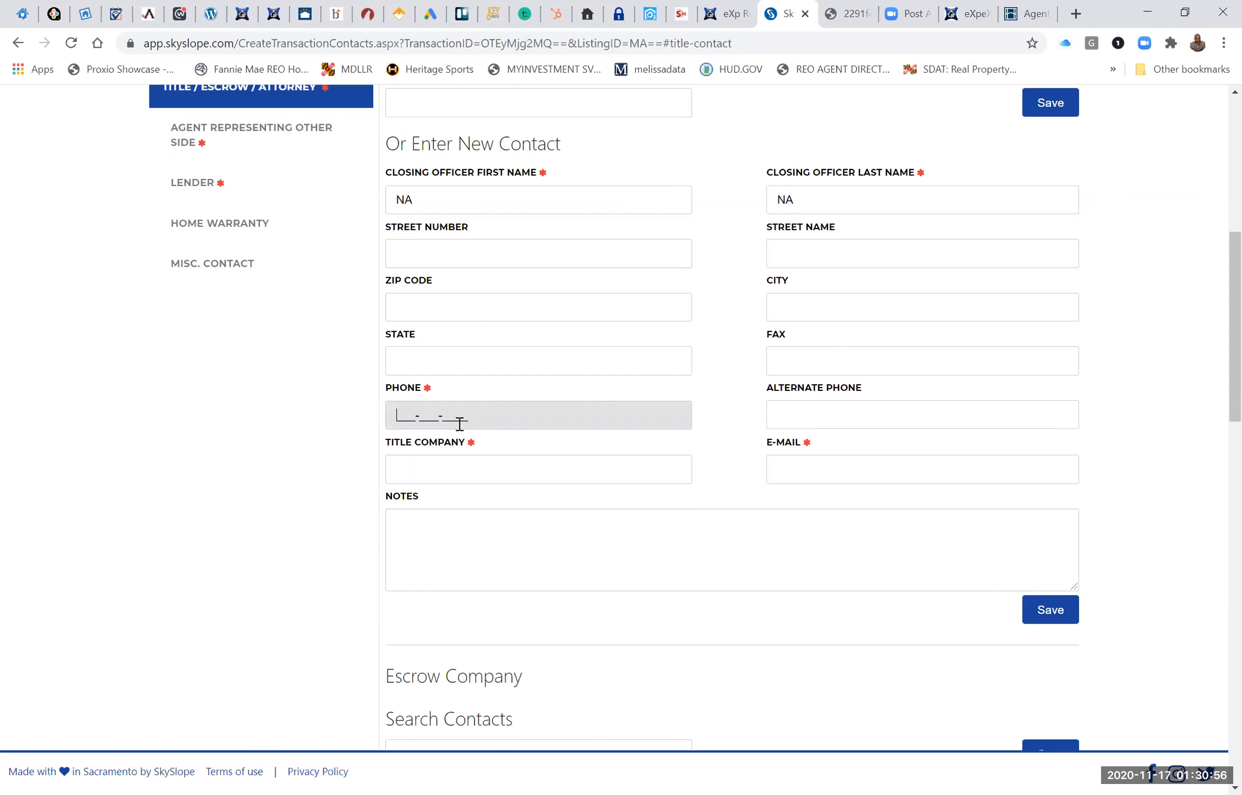
left_click(1051, 105)
type("7777777777")
key("Tab")
key("Tab")
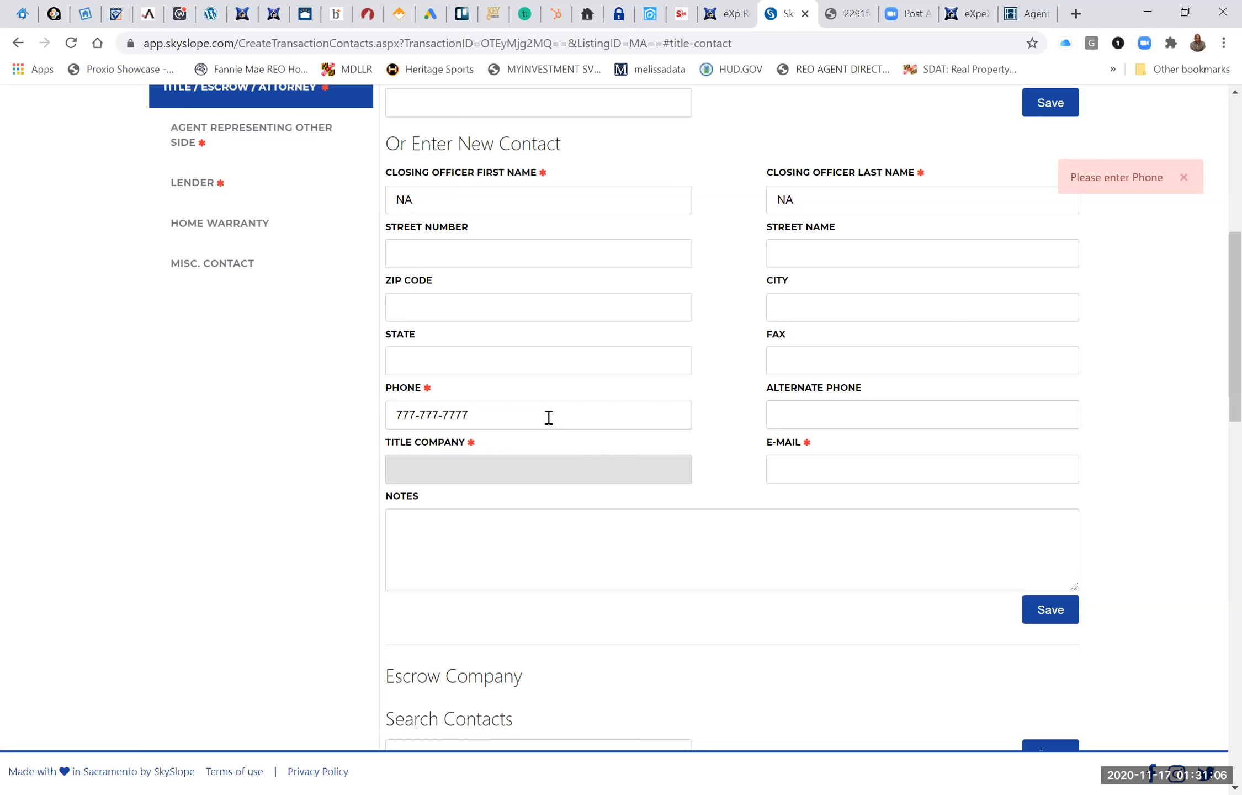
type("TITLE")
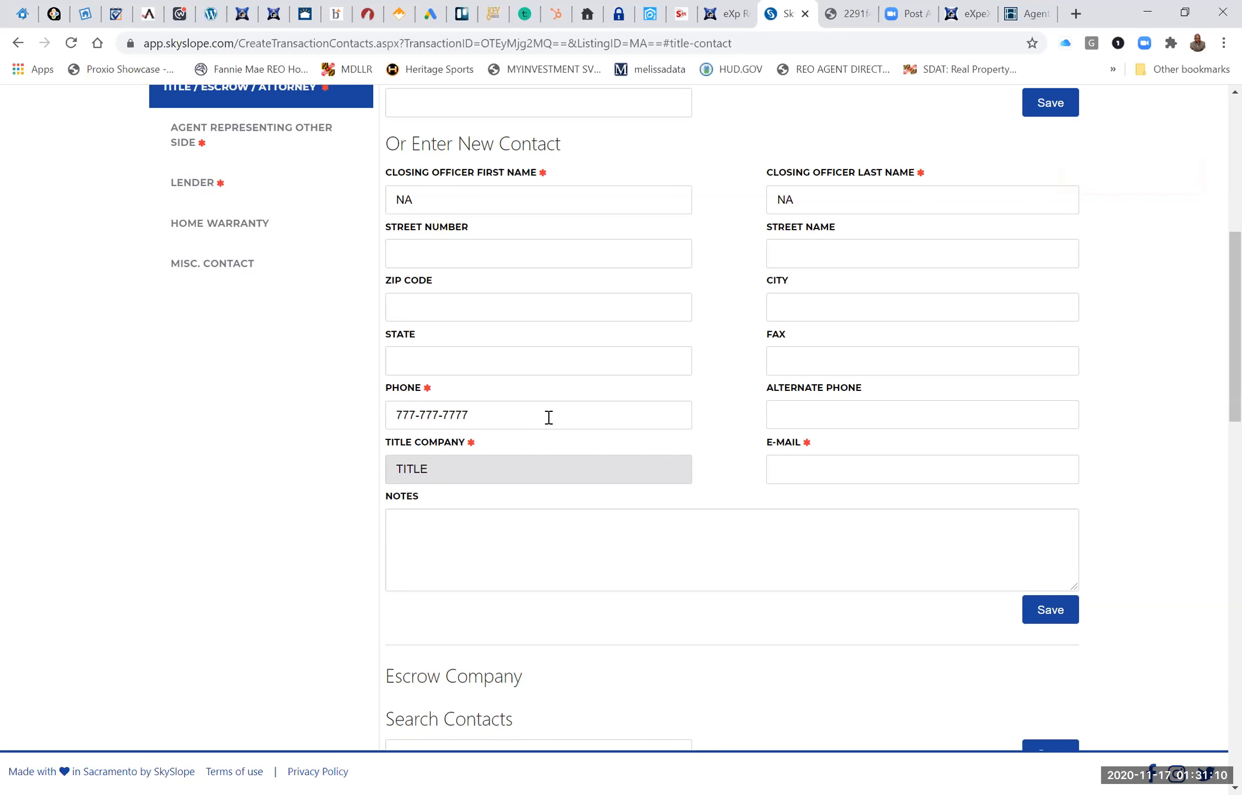
Try to save the title company contact with NA as its e-mail.
left_click(804, 480)
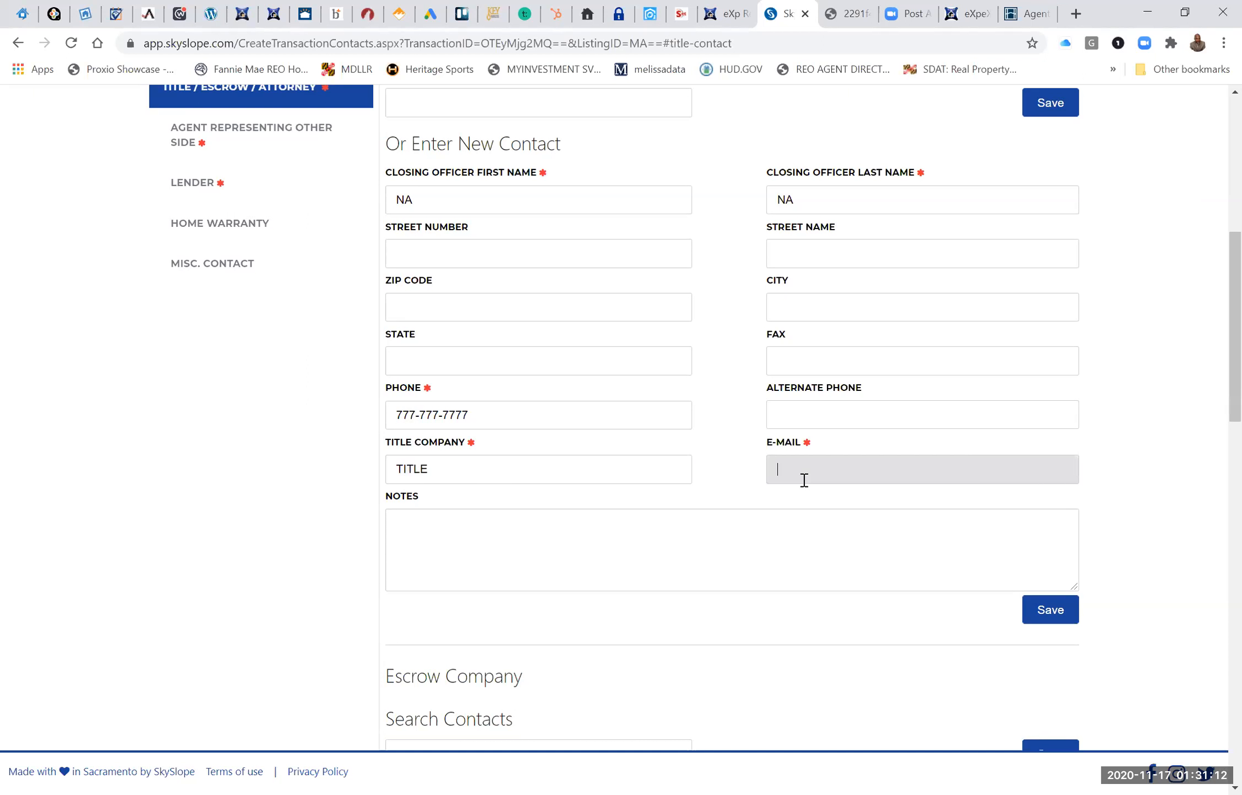
type("NA")
right_click(1054, 114)
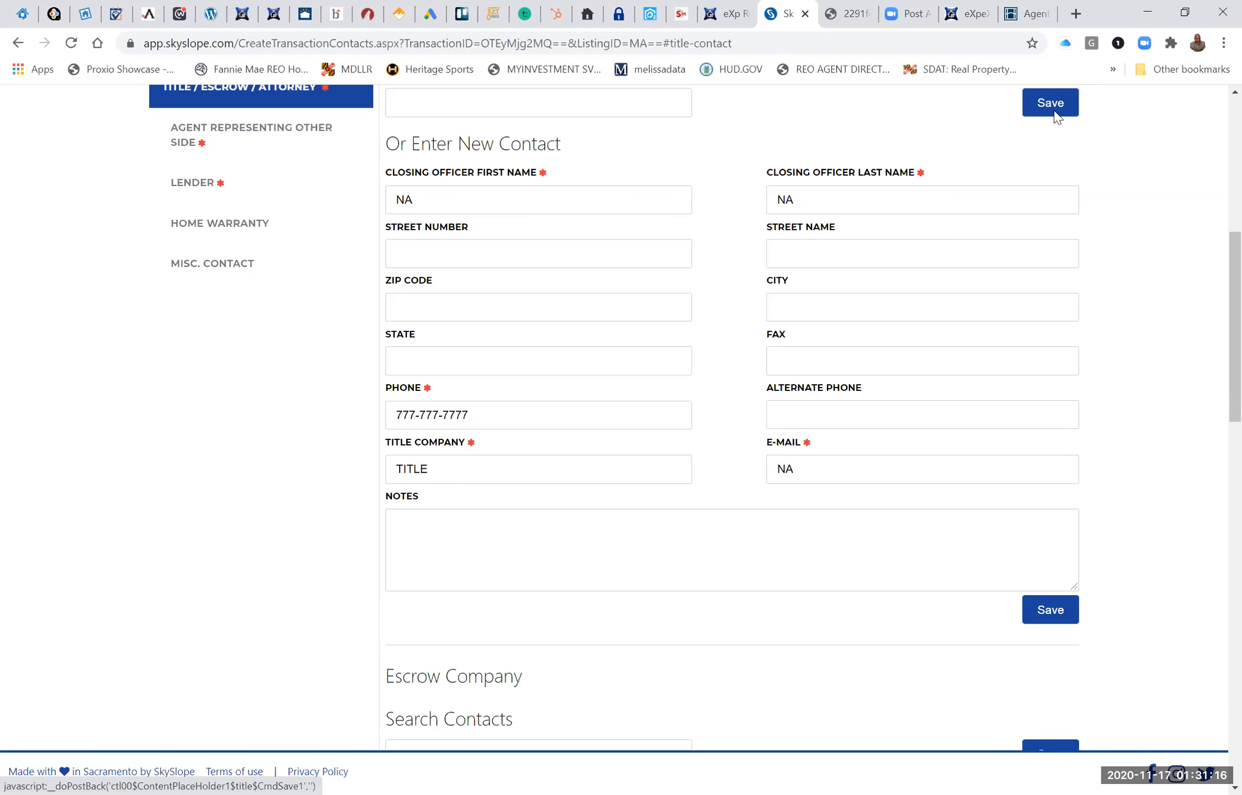
left_click(1047, 100)
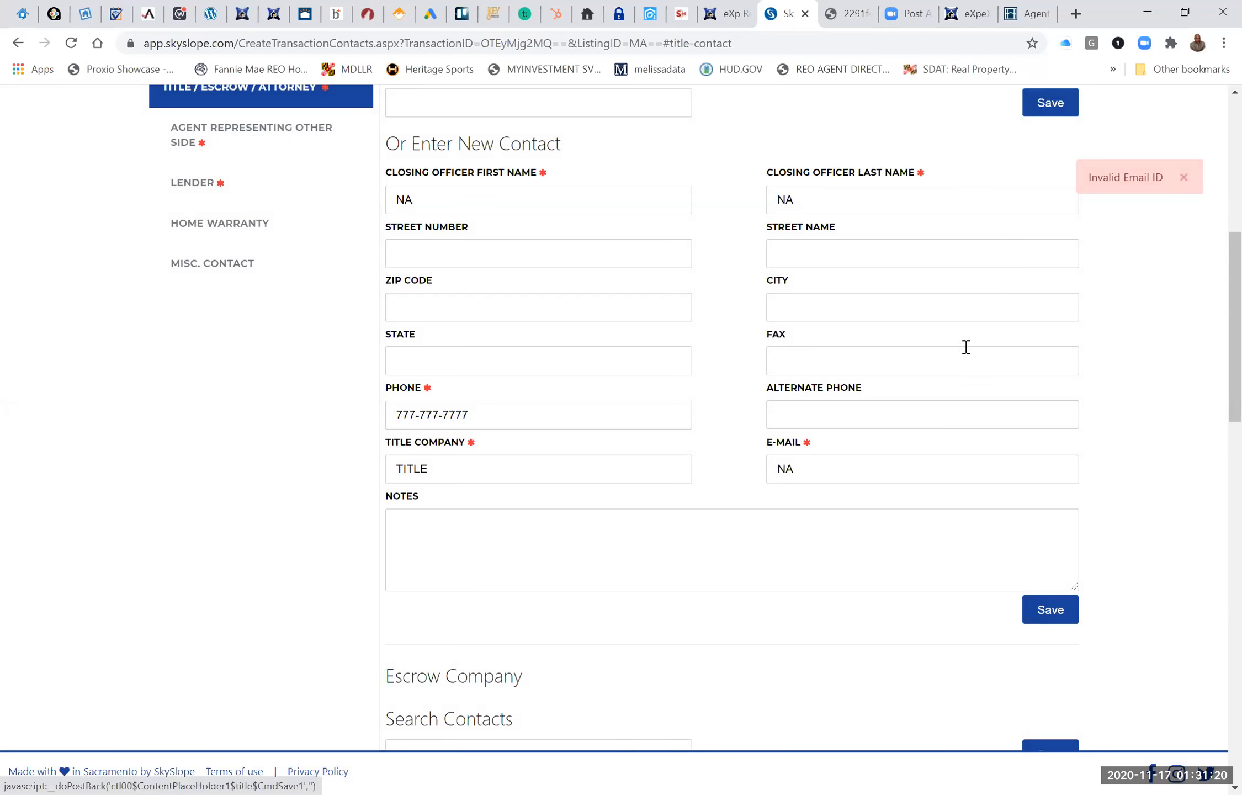
Replace the title company contact's e-mail with a full e-mail address and save the contact.
left_click(837, 478)
key("BackSpace")
key("BackSpace")
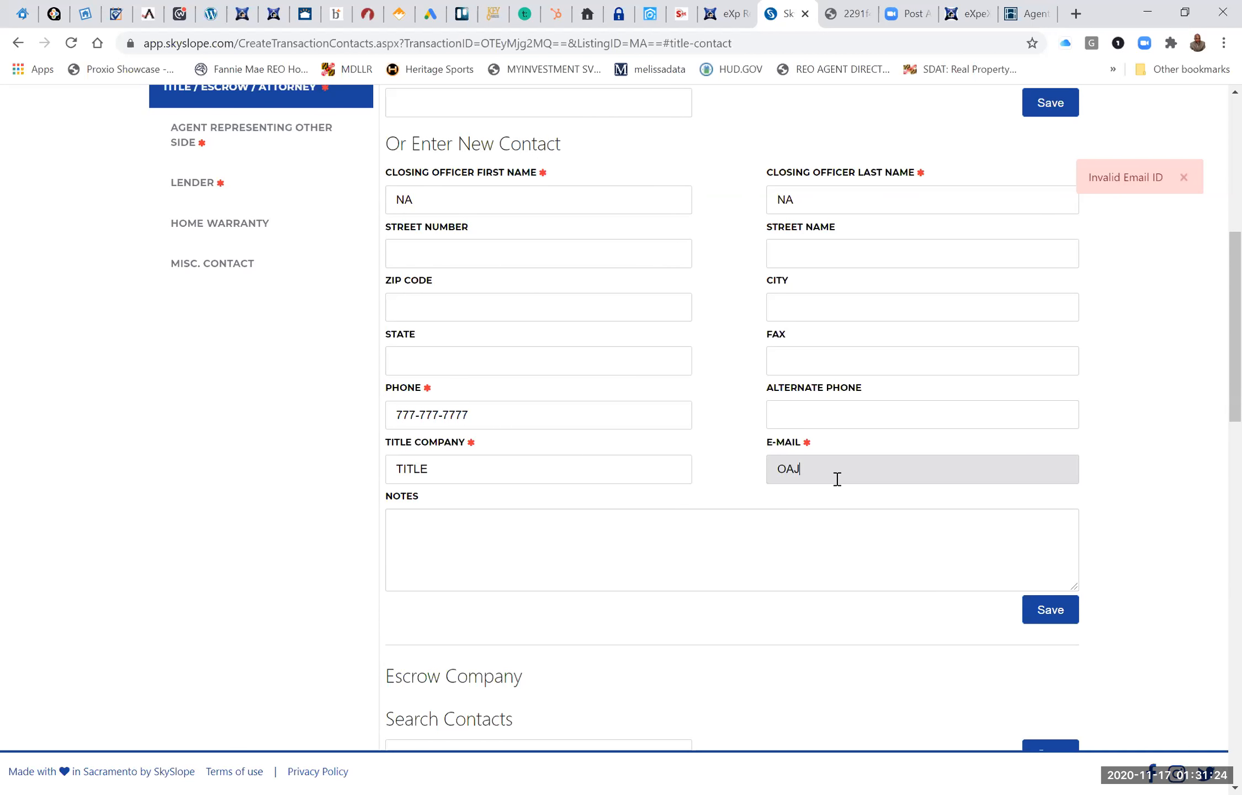
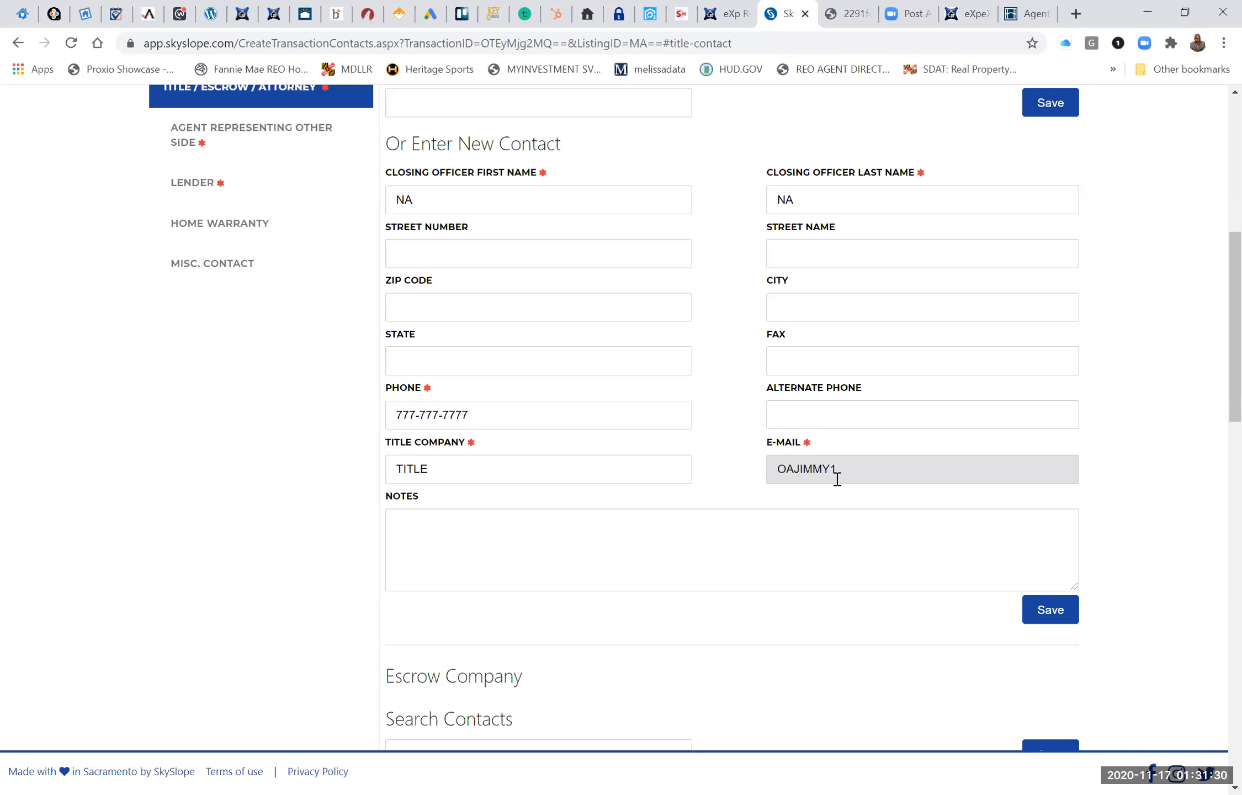
left_click(1056, 104)
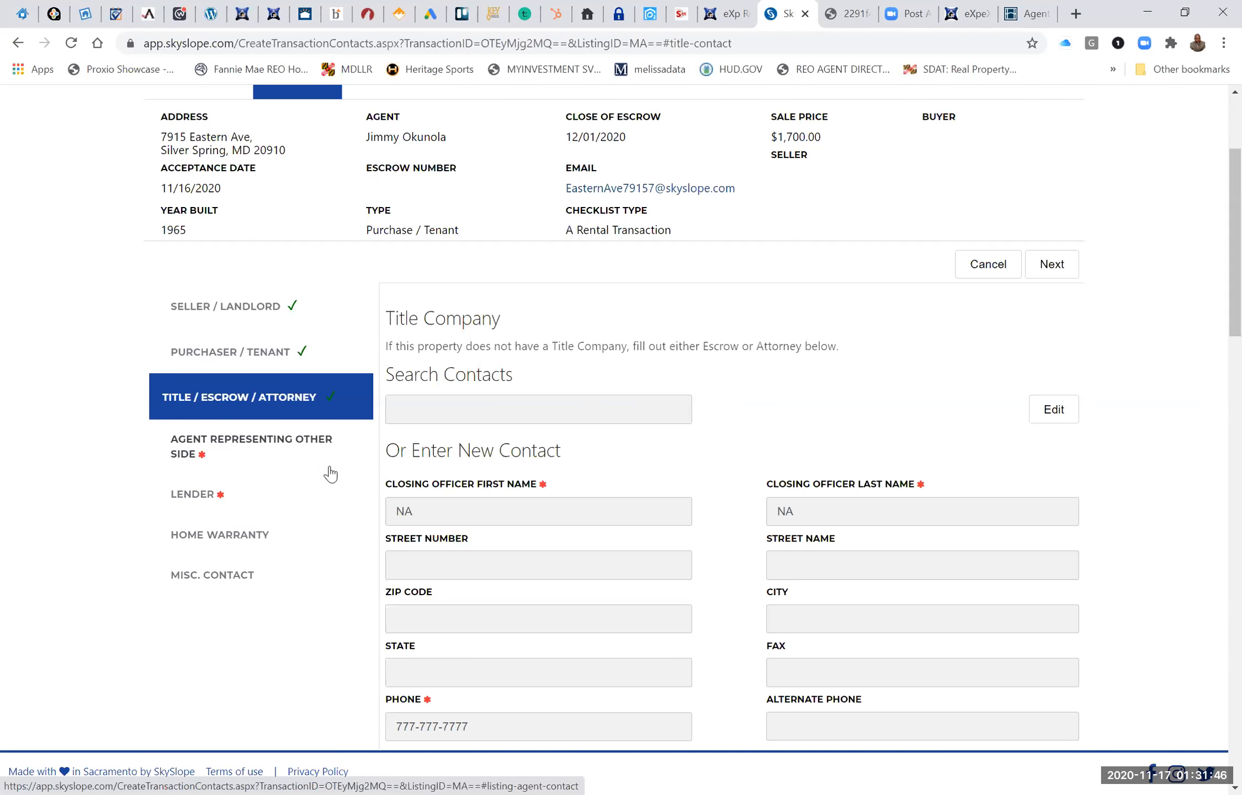
Fill in the agent representing the other side from an existing eXp Realty agent found by first name, and save the contact.
left_click(291, 450)
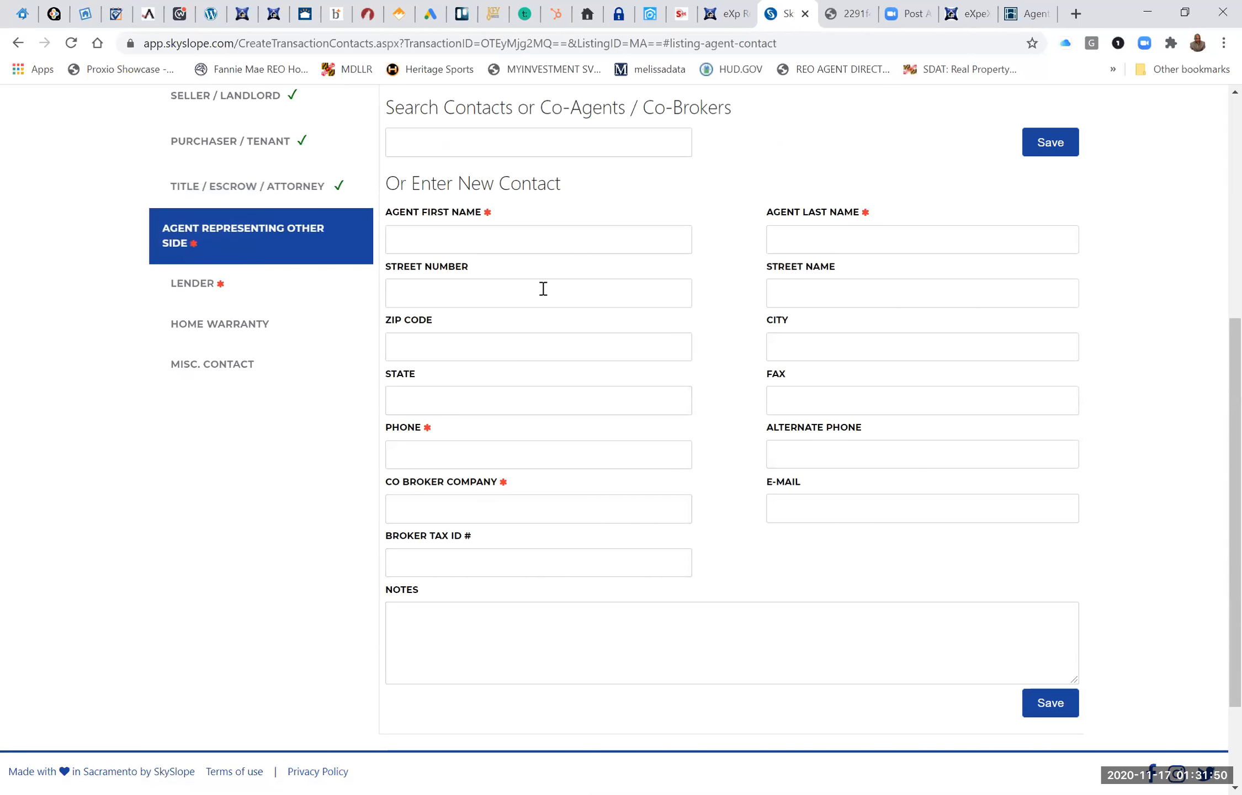
scroll(543, 289, "up", 2)
left_click(495, 253)
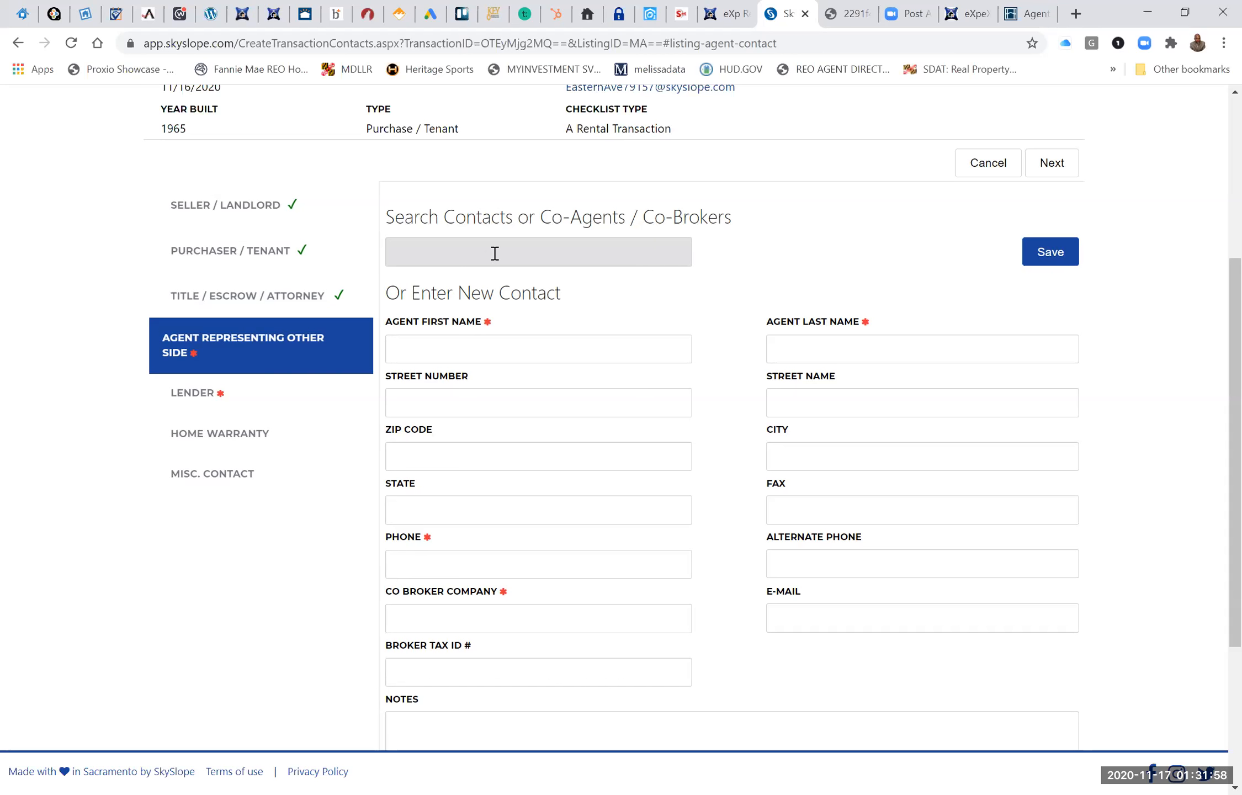
type("KELLI")
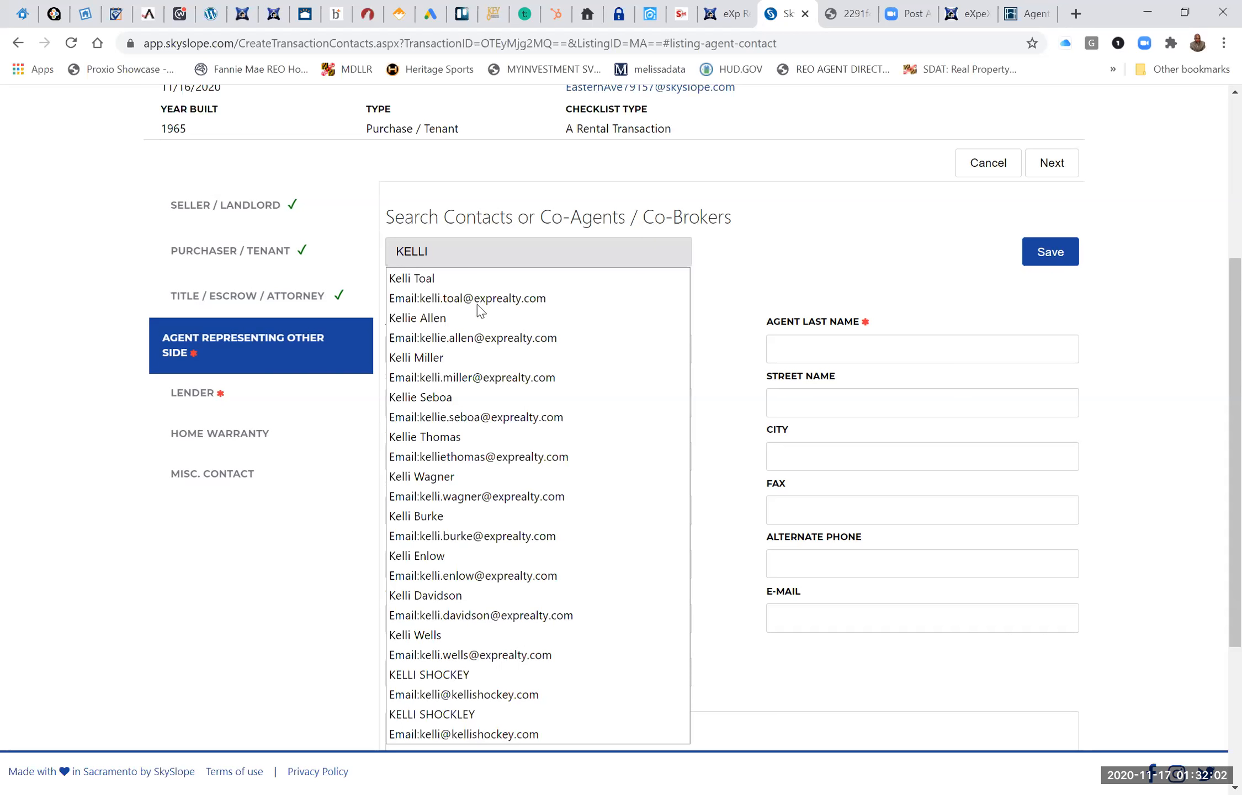
left_click(415, 387)
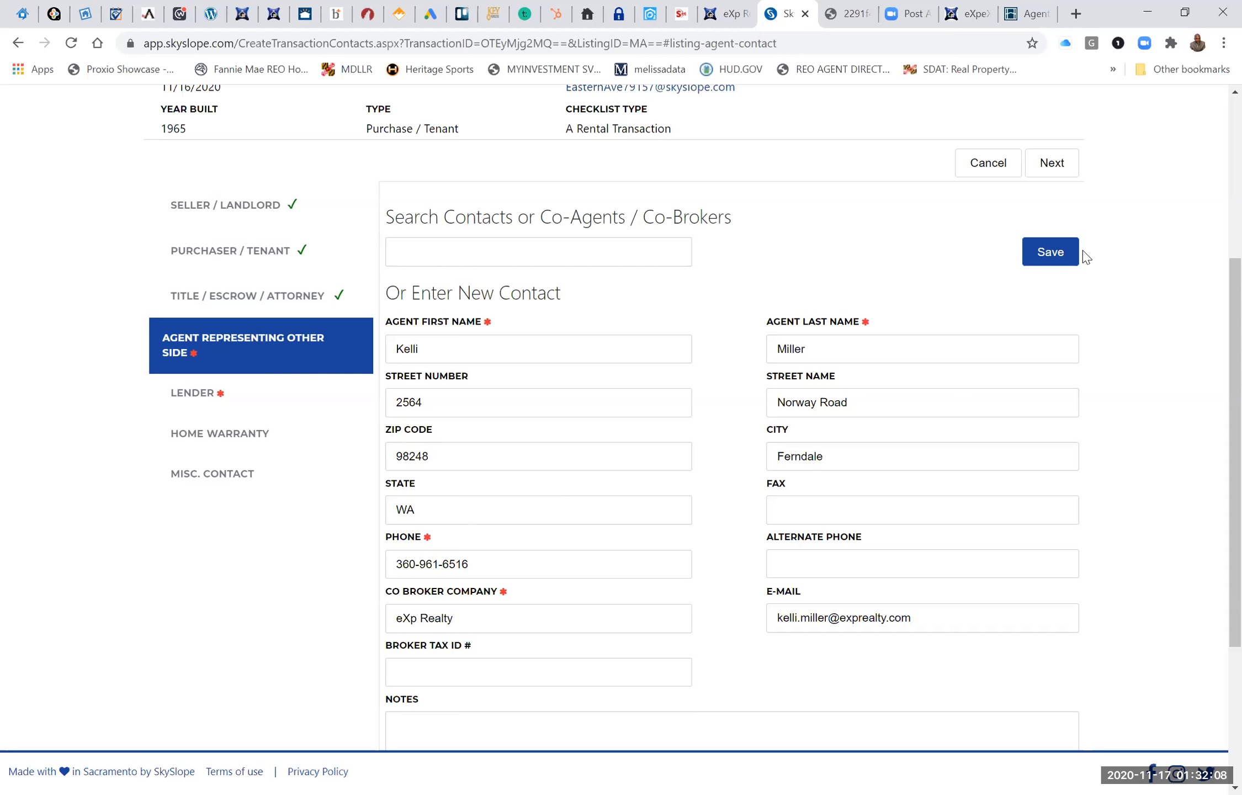
left_click(1056, 248)
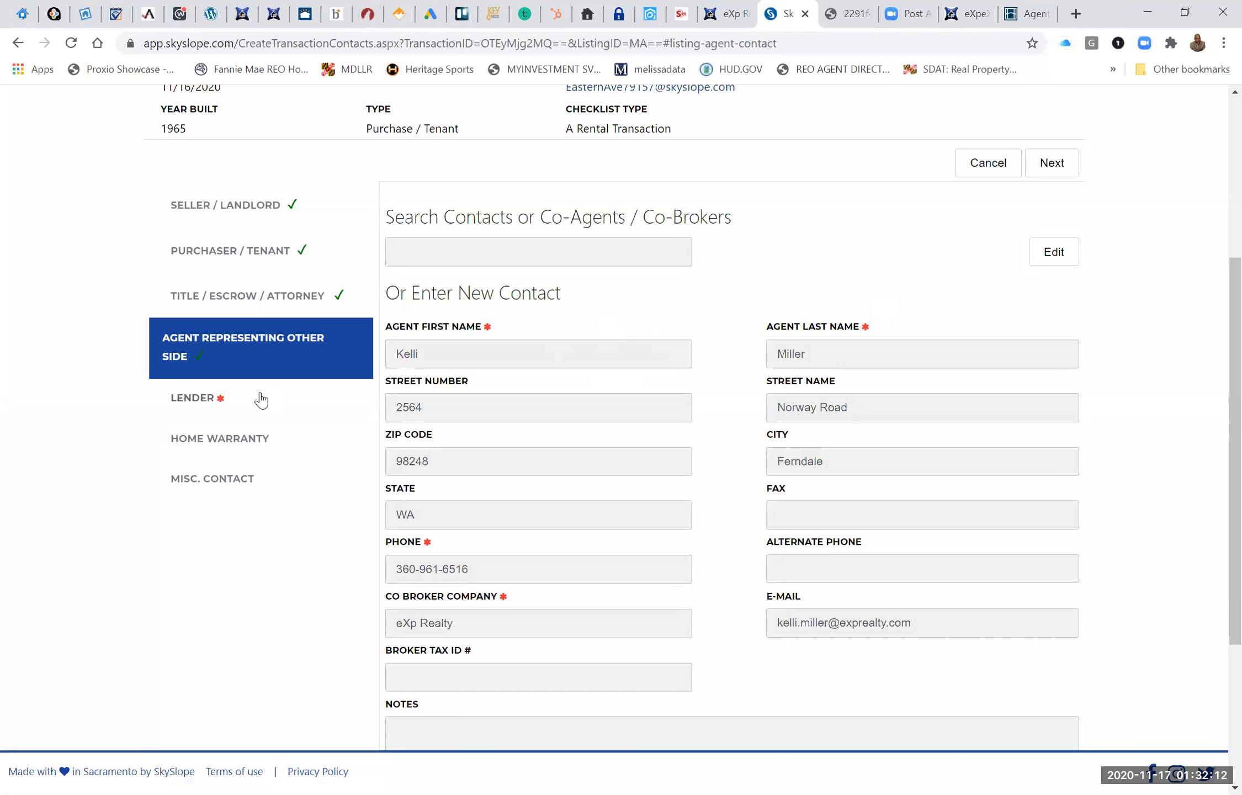
Mark the lender contact as N/A Cash Deal and save it.
left_click(192, 398)
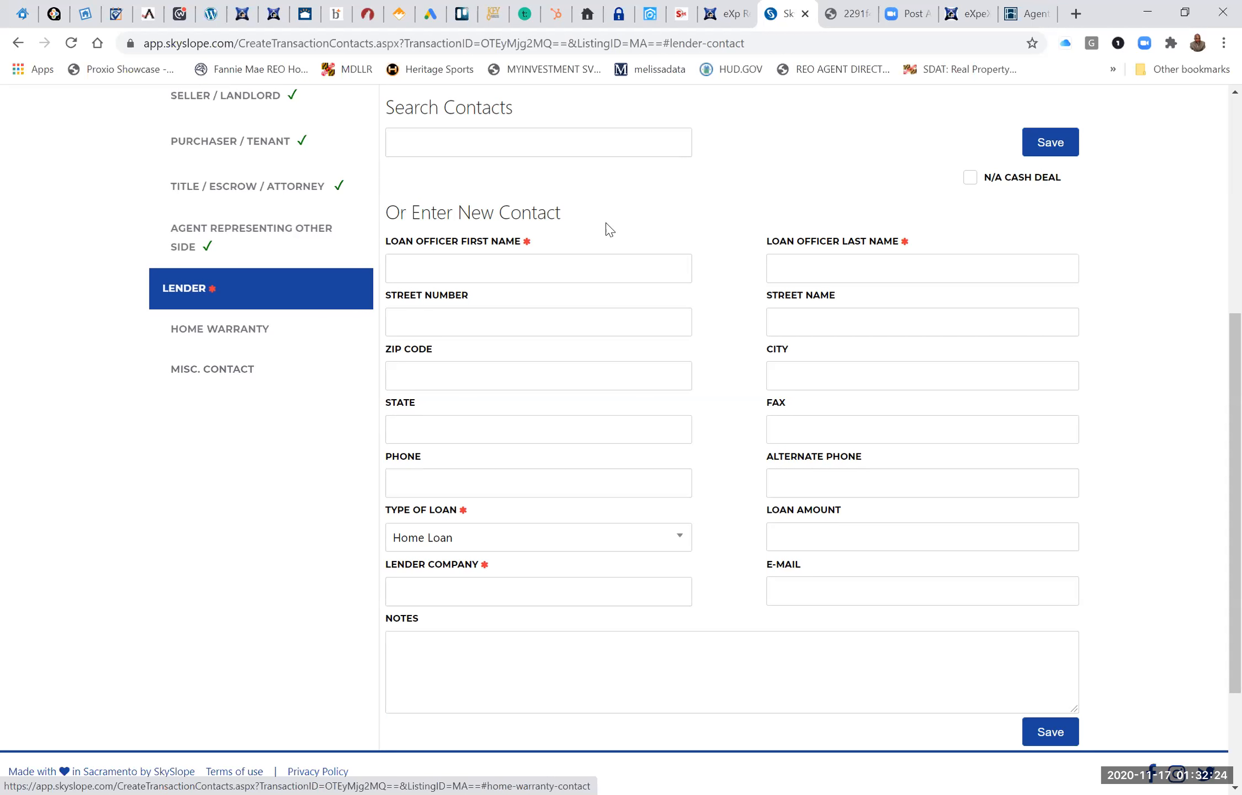
left_click(985, 187)
left_click(1051, 142)
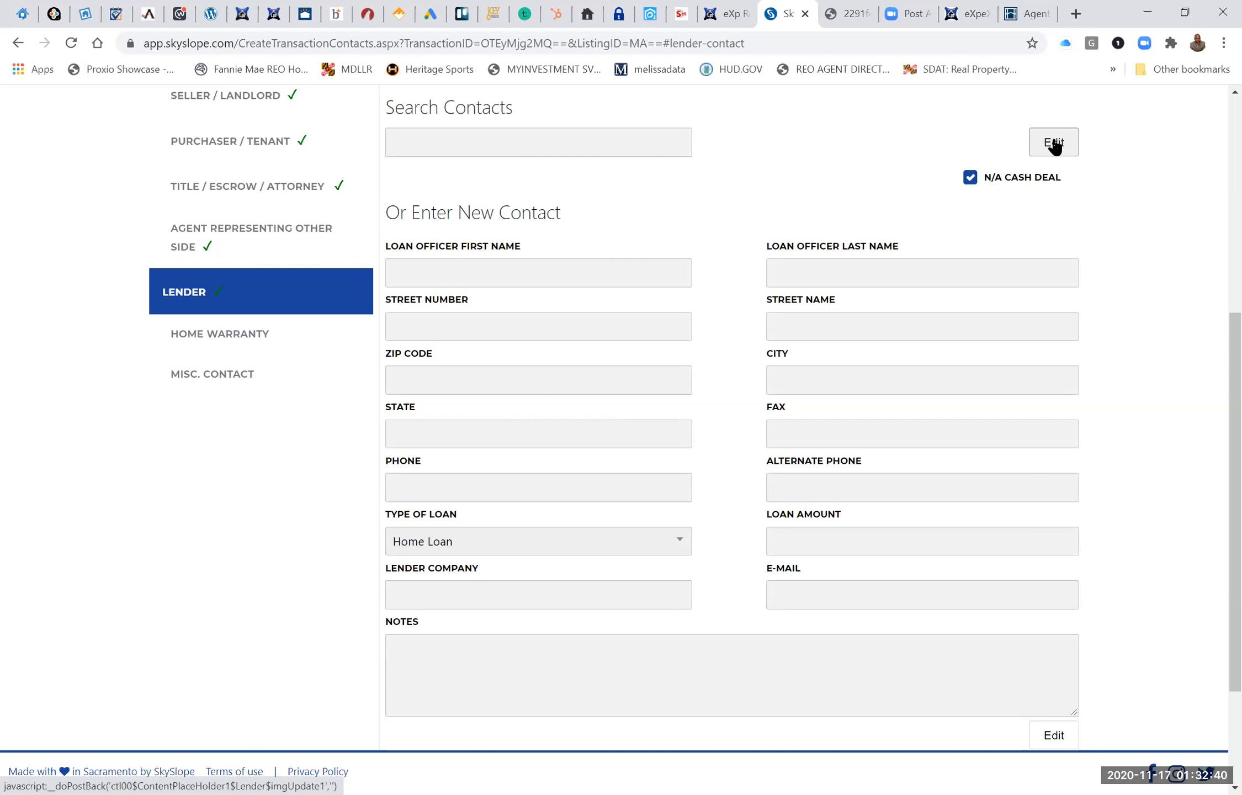
Submit the rental transaction's completed contacts to continue to the commission information.
scroll(1055, 145, "down", 1)
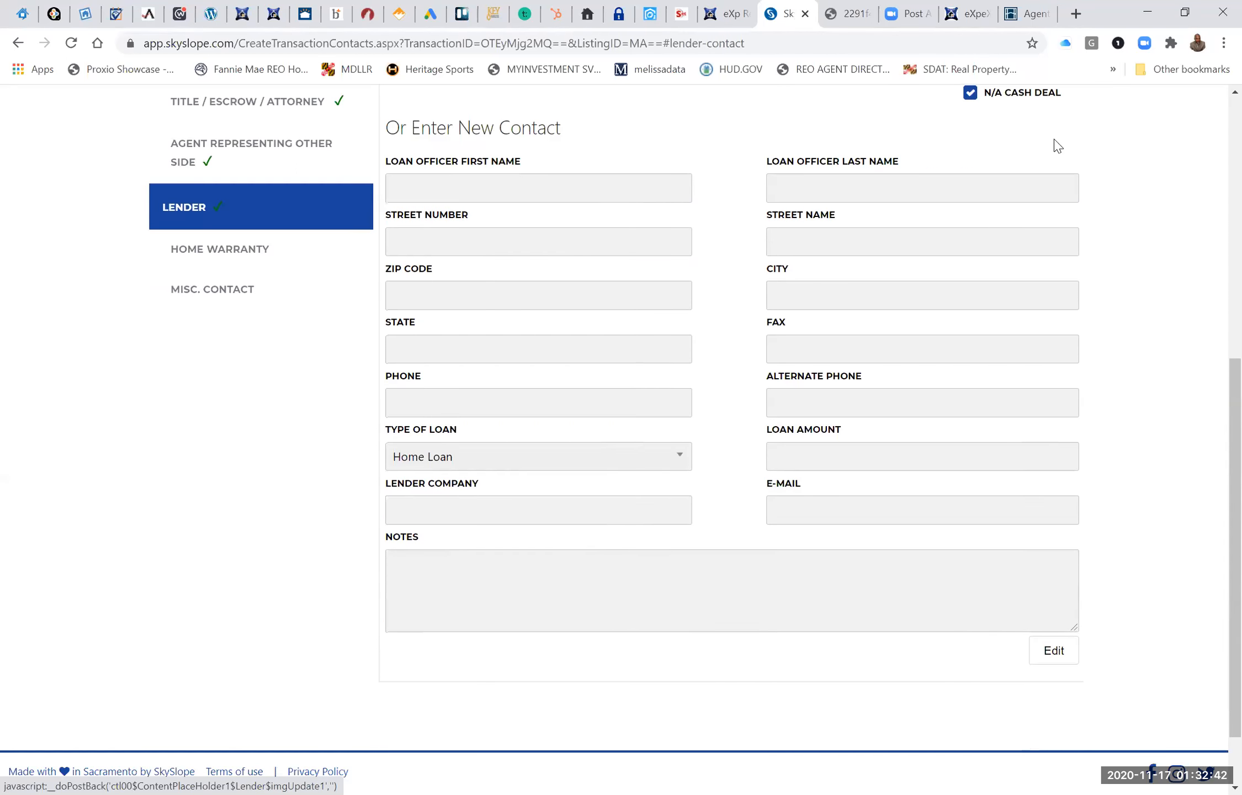
scroll(1056, 145, "up", 6)
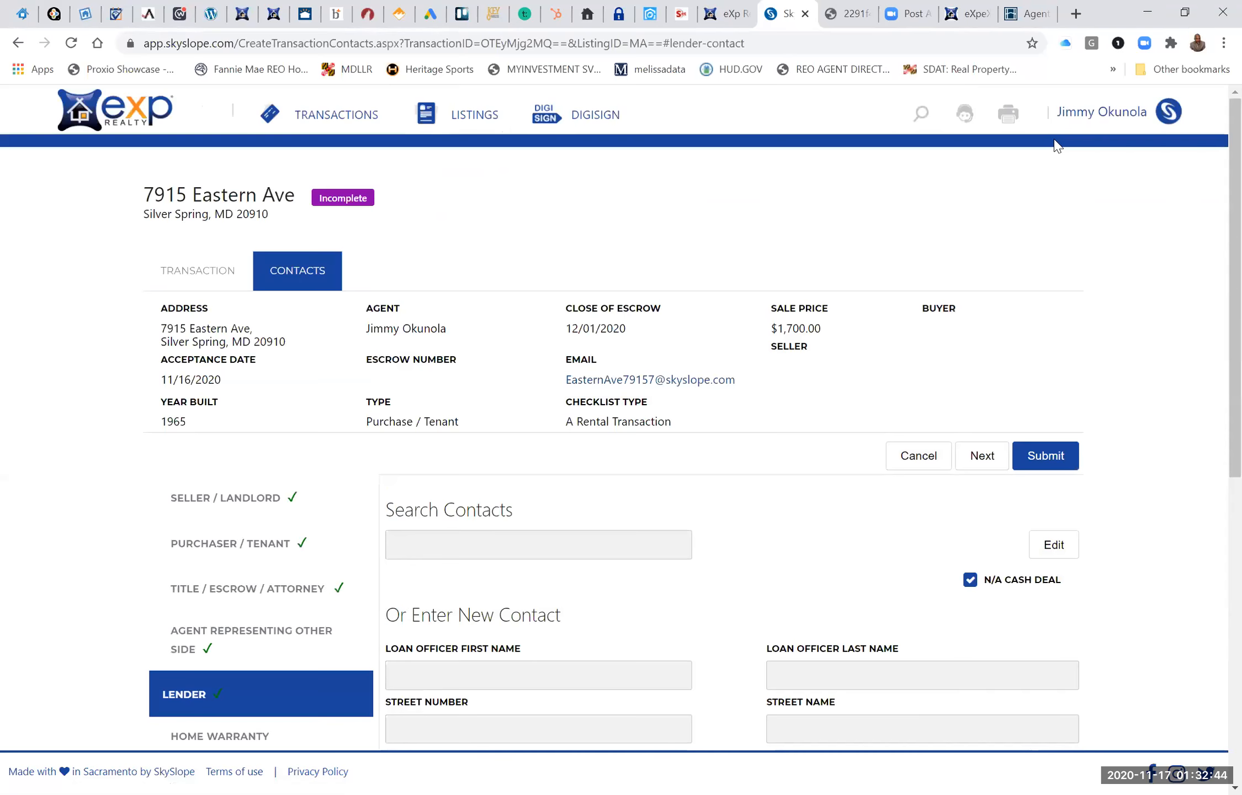
scroll(1056, 145, "down", 1)
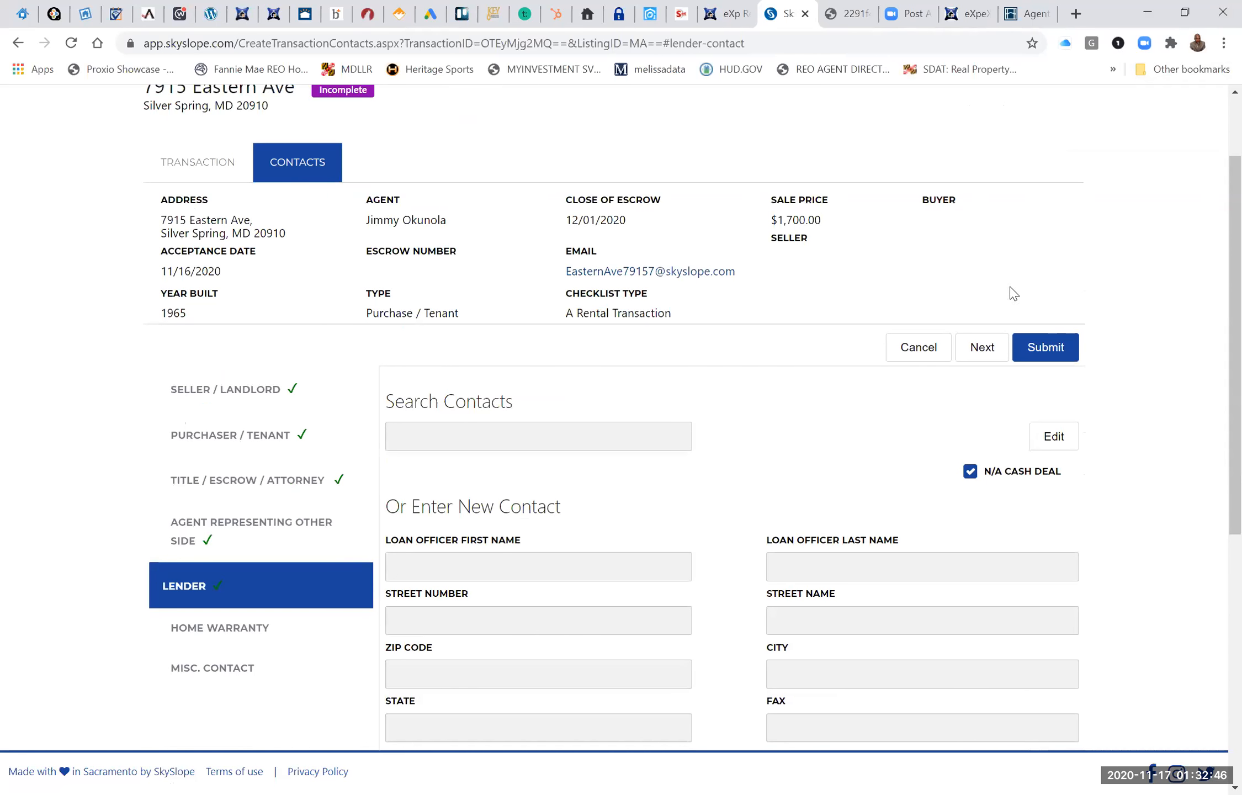
left_click(1040, 364)
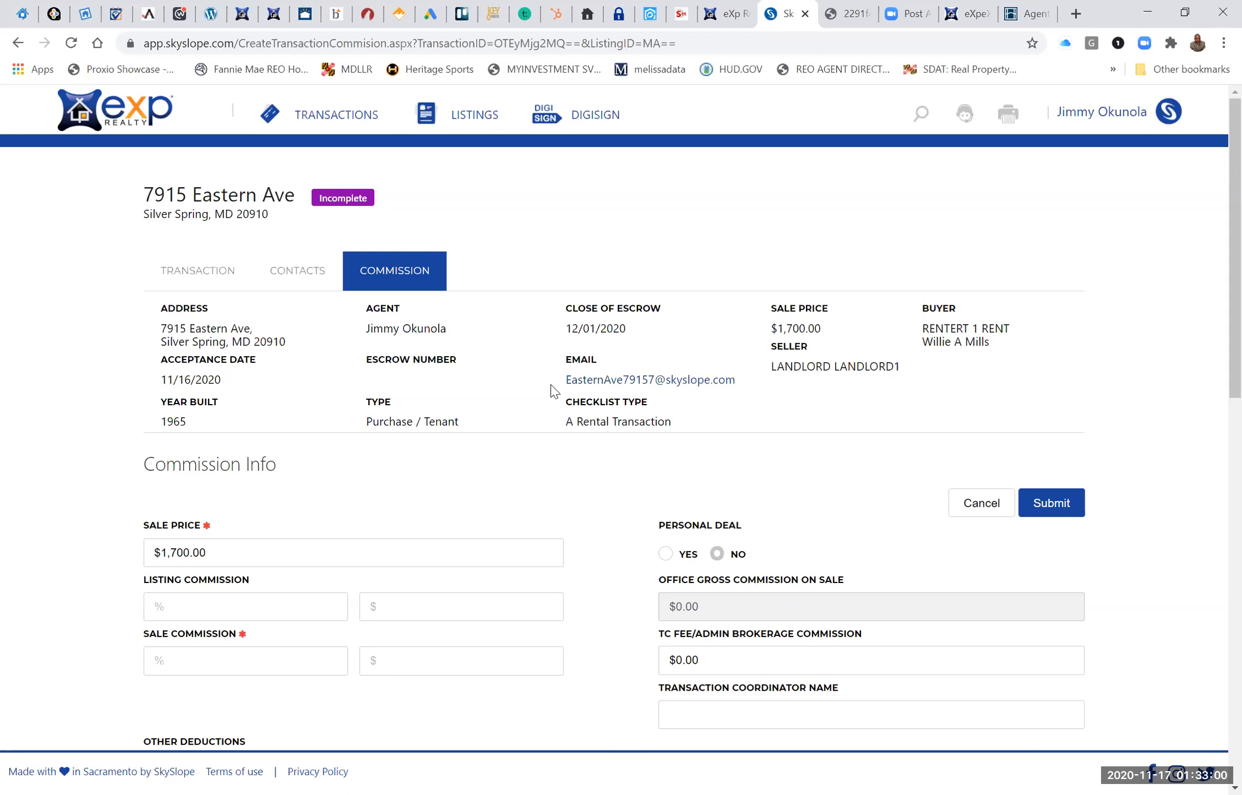
Set the sale commission to 40 percent in the commission information.
scroll(472, 421, "down", 2)
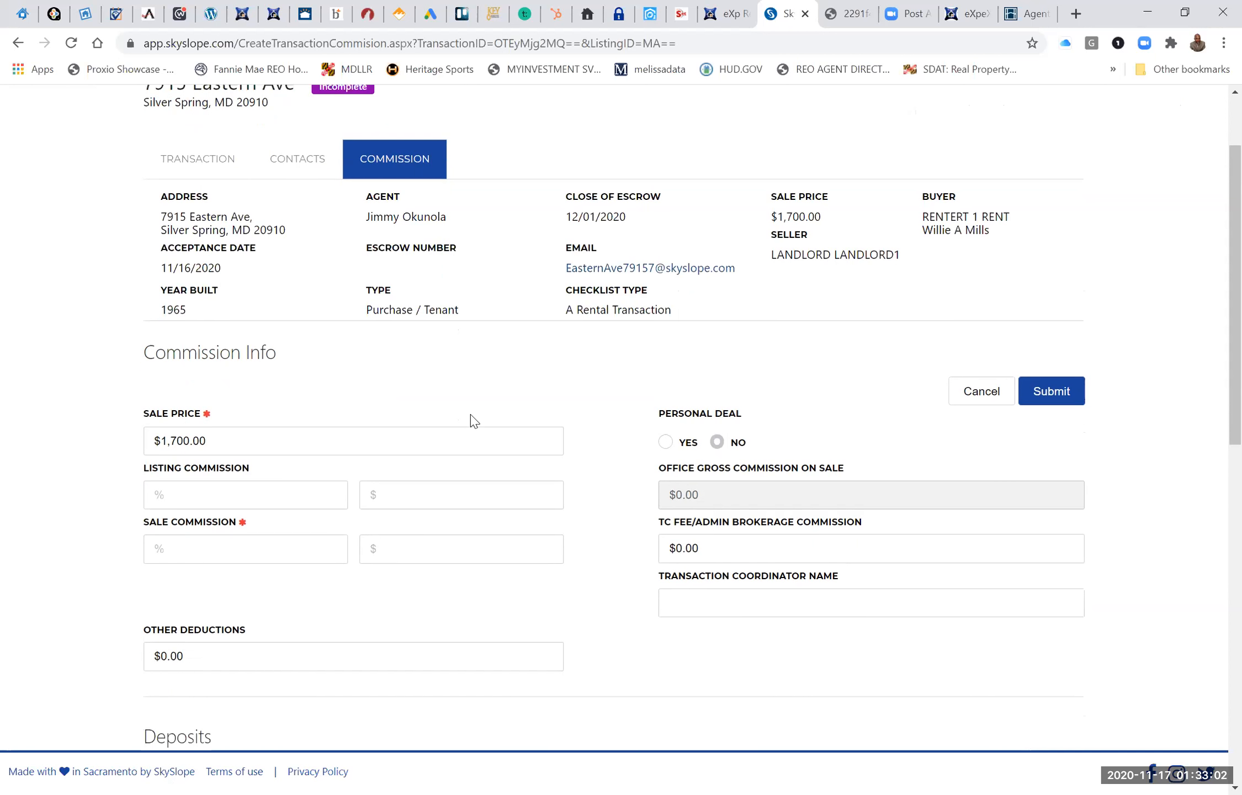
left_click(200, 541)
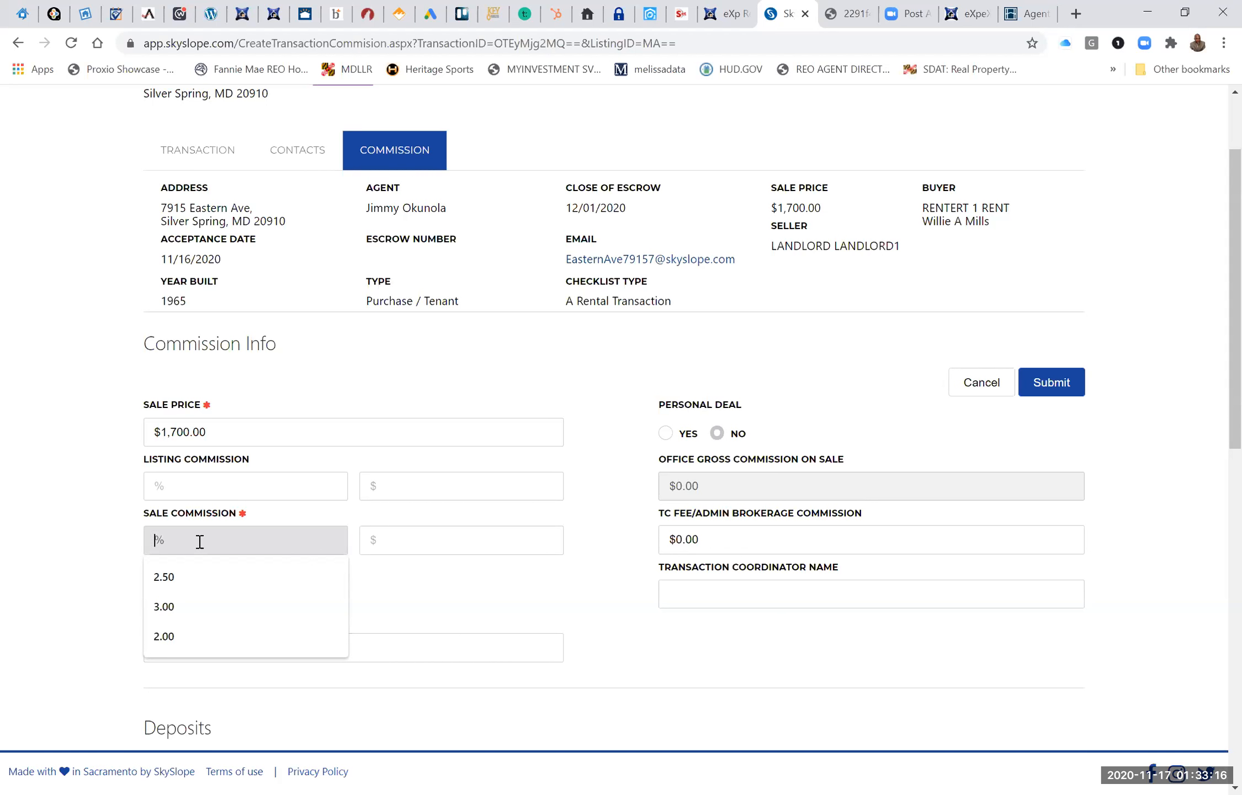
type("40")
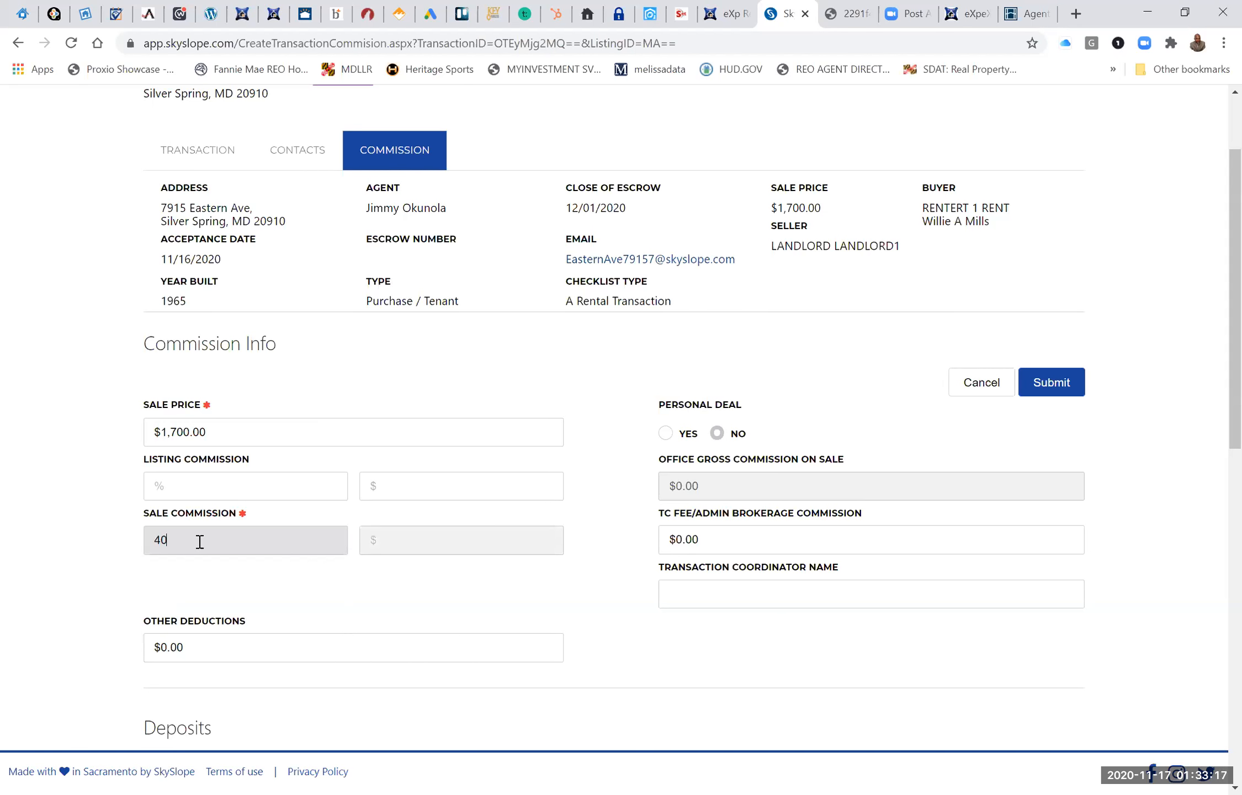
left_click(352, 604)
Answer No to the brokerage holding earnest money and set the referral type to No Referral.
scroll(352, 604, "down", 5)
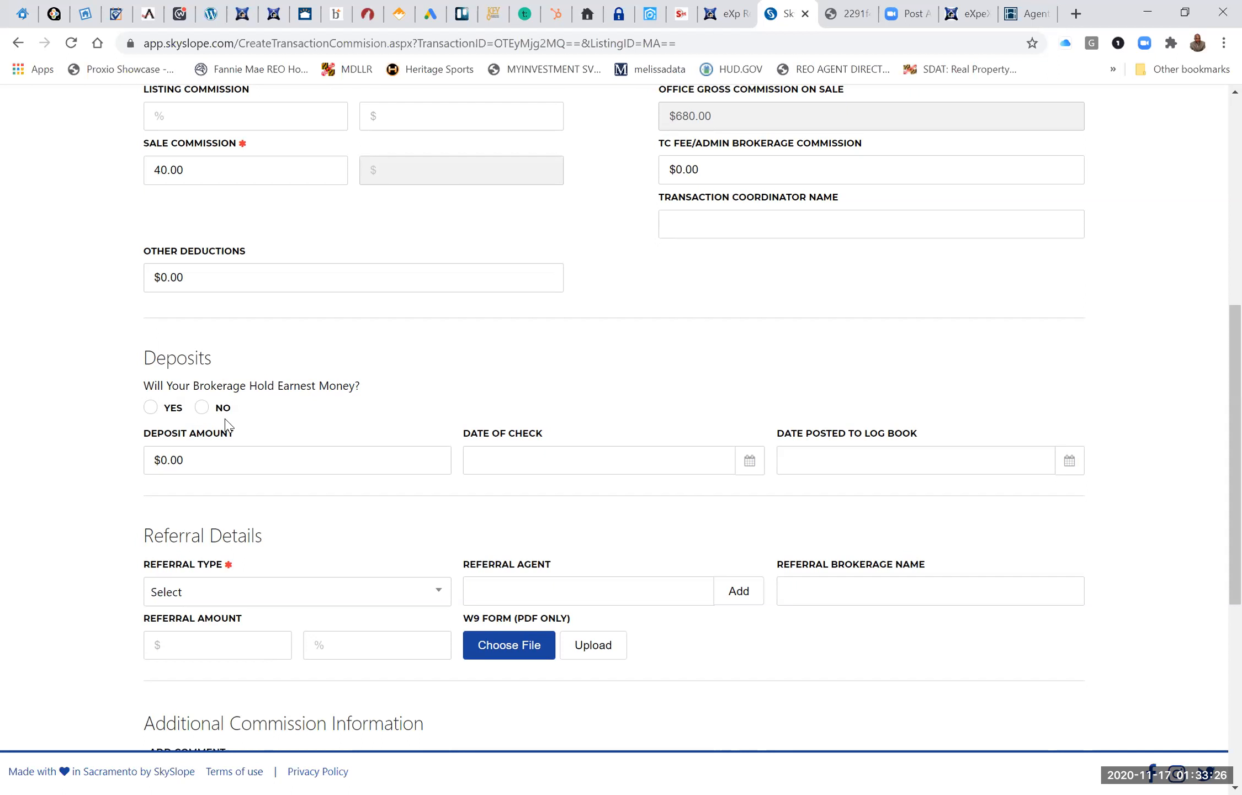
left_click(201, 409)
scroll(434, 425, "down", 2)
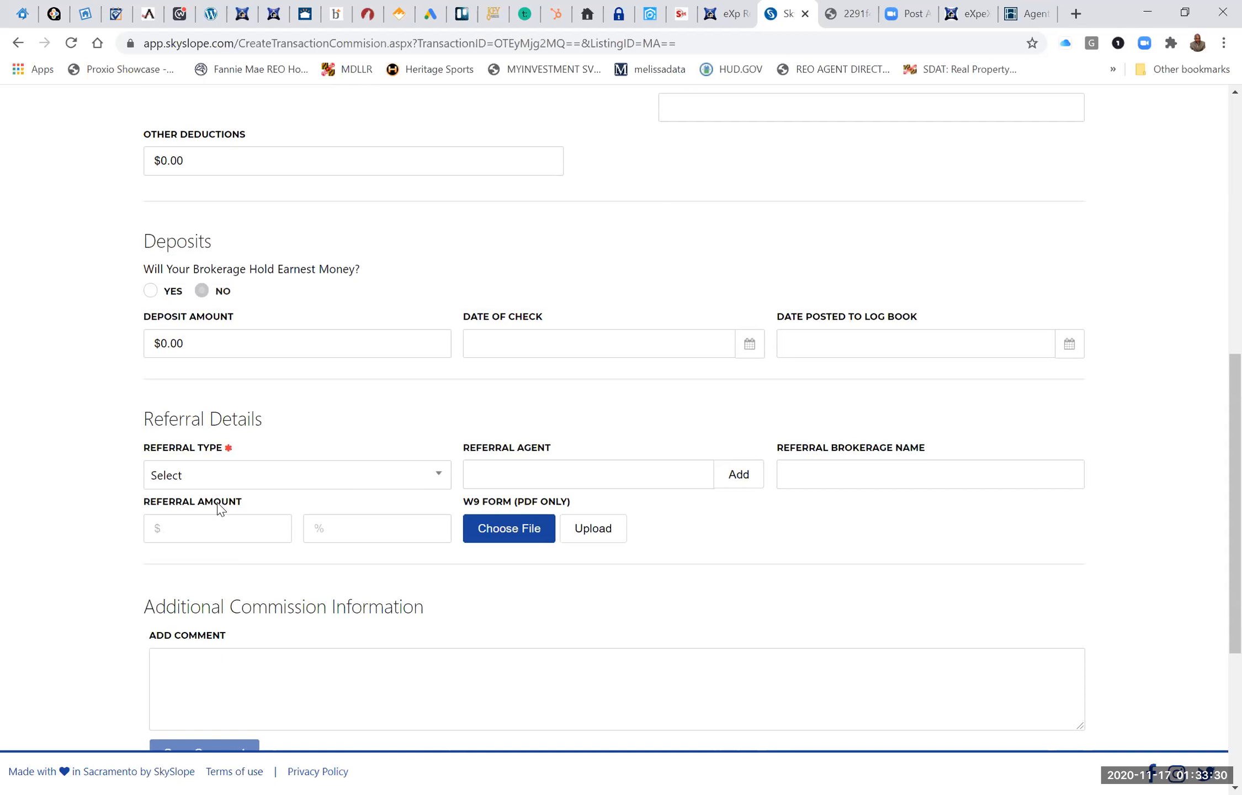
left_click(440, 478)
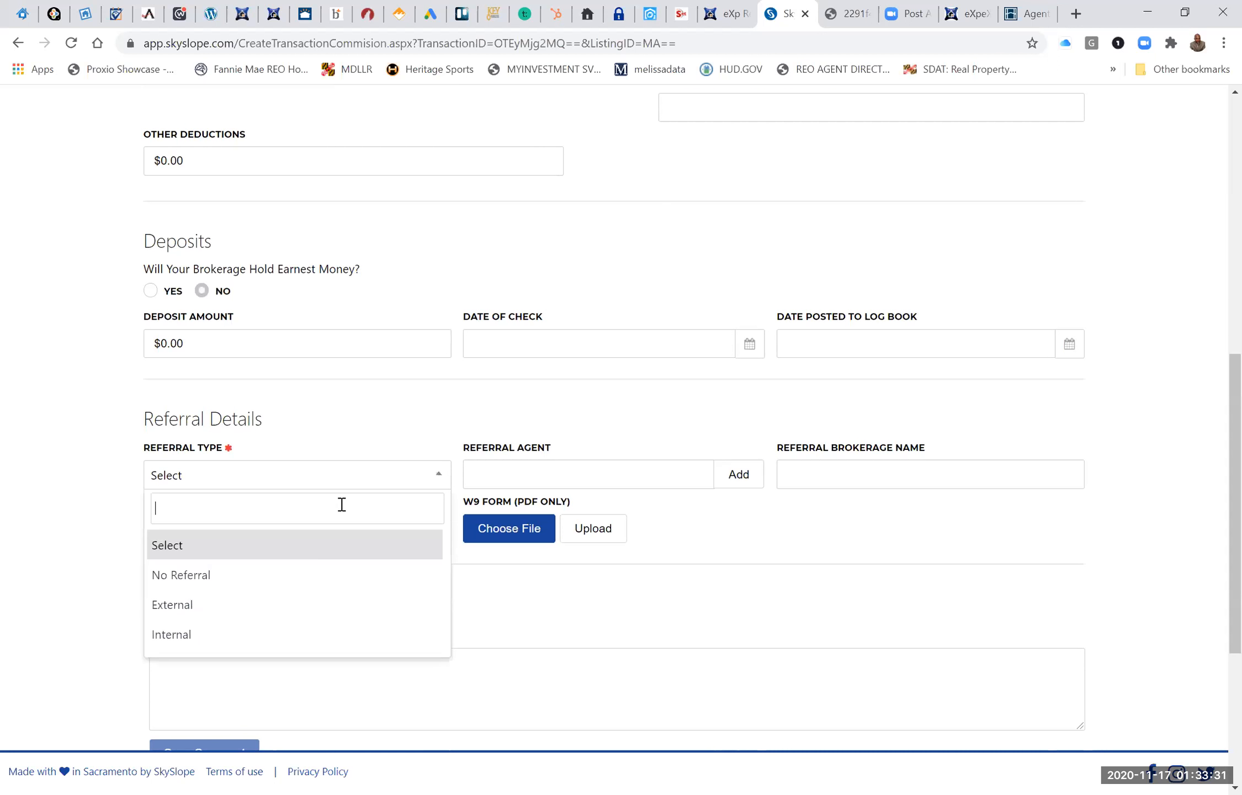
left_click(269, 583)
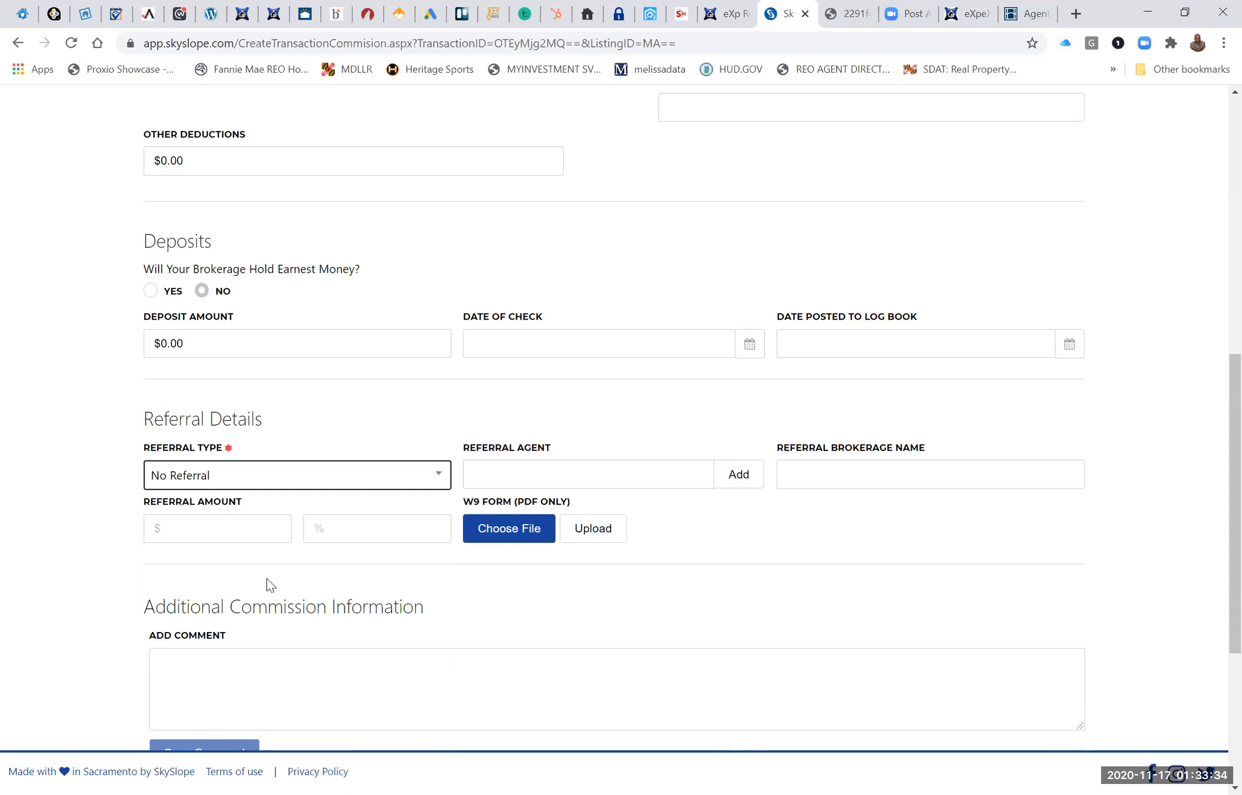
Check the personal deal and TC fee entries, and submit the commission information.
scroll(268, 584, "up", 7)
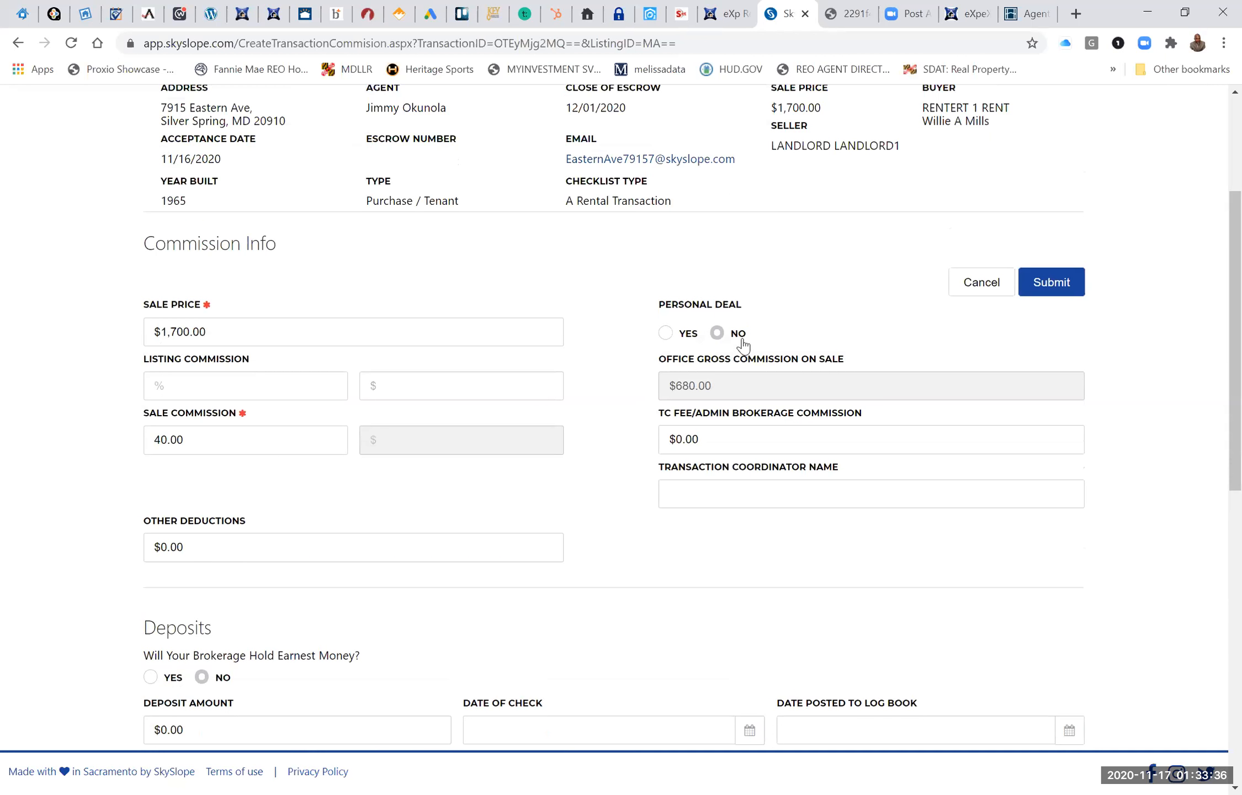
scroll(859, 350, "down", 2)
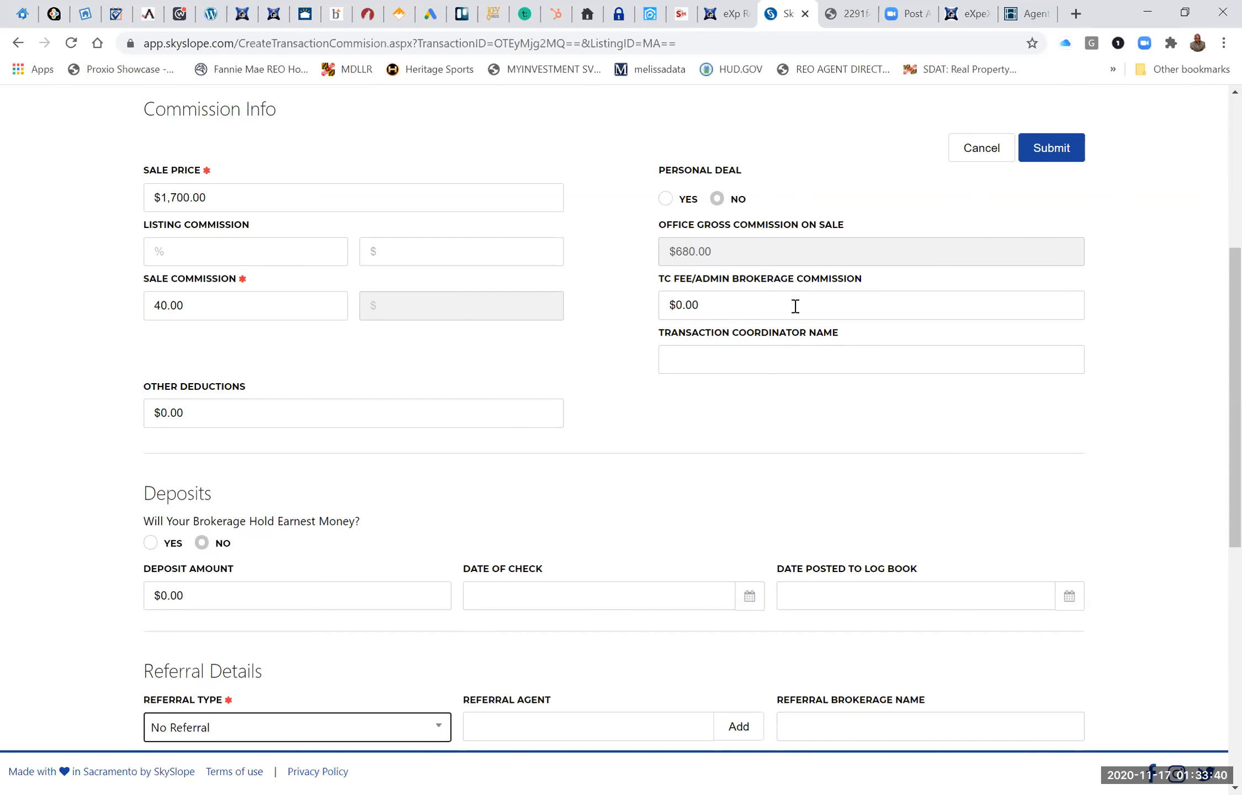
left_click(701, 306)
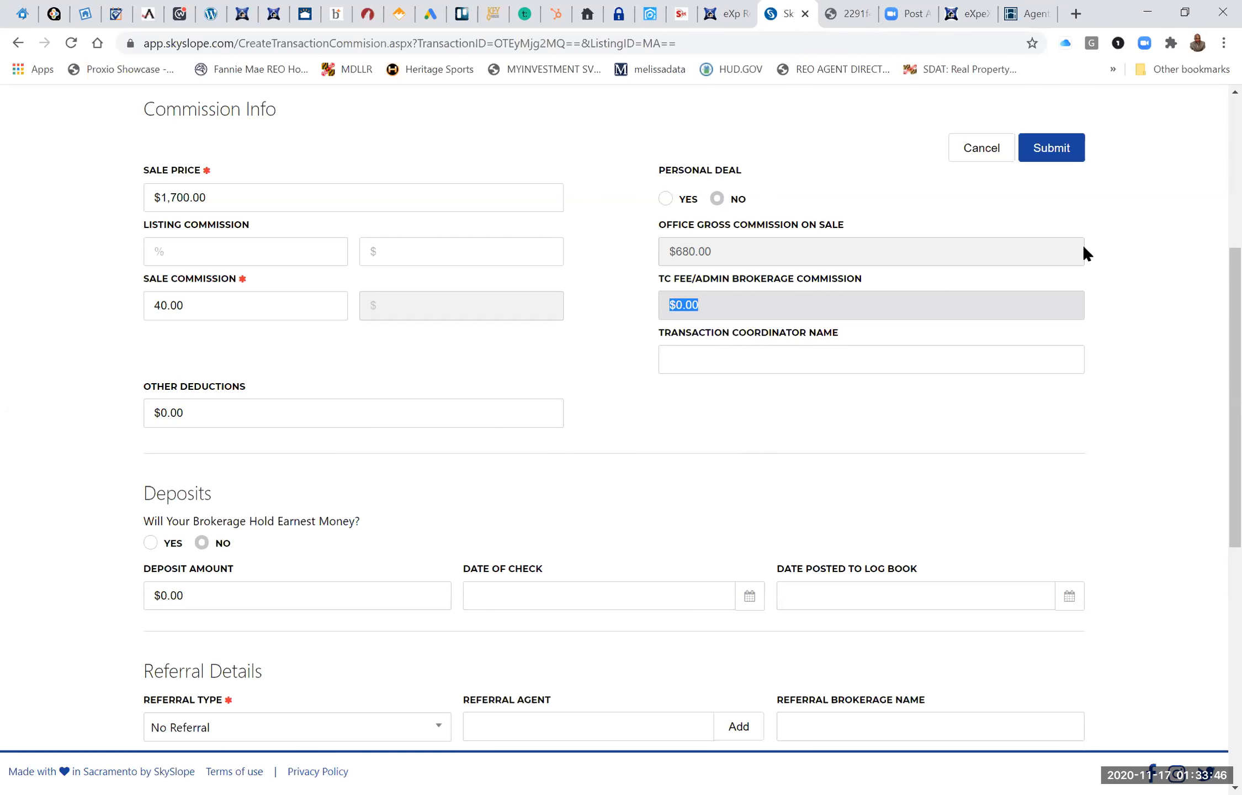
left_click(1057, 154)
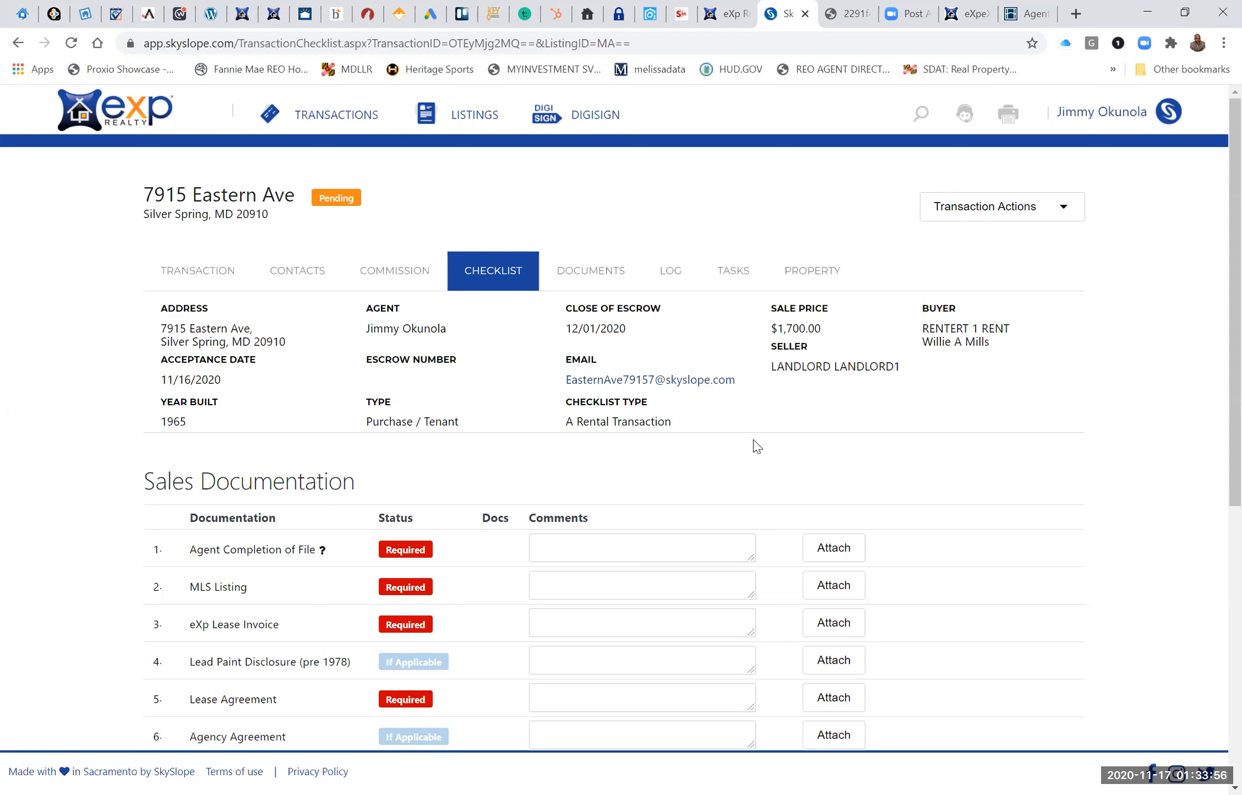
Examine the transaction checklist for which sales and disclosure documents are required or only if applicable.
scroll(430, 414, "down", 3)
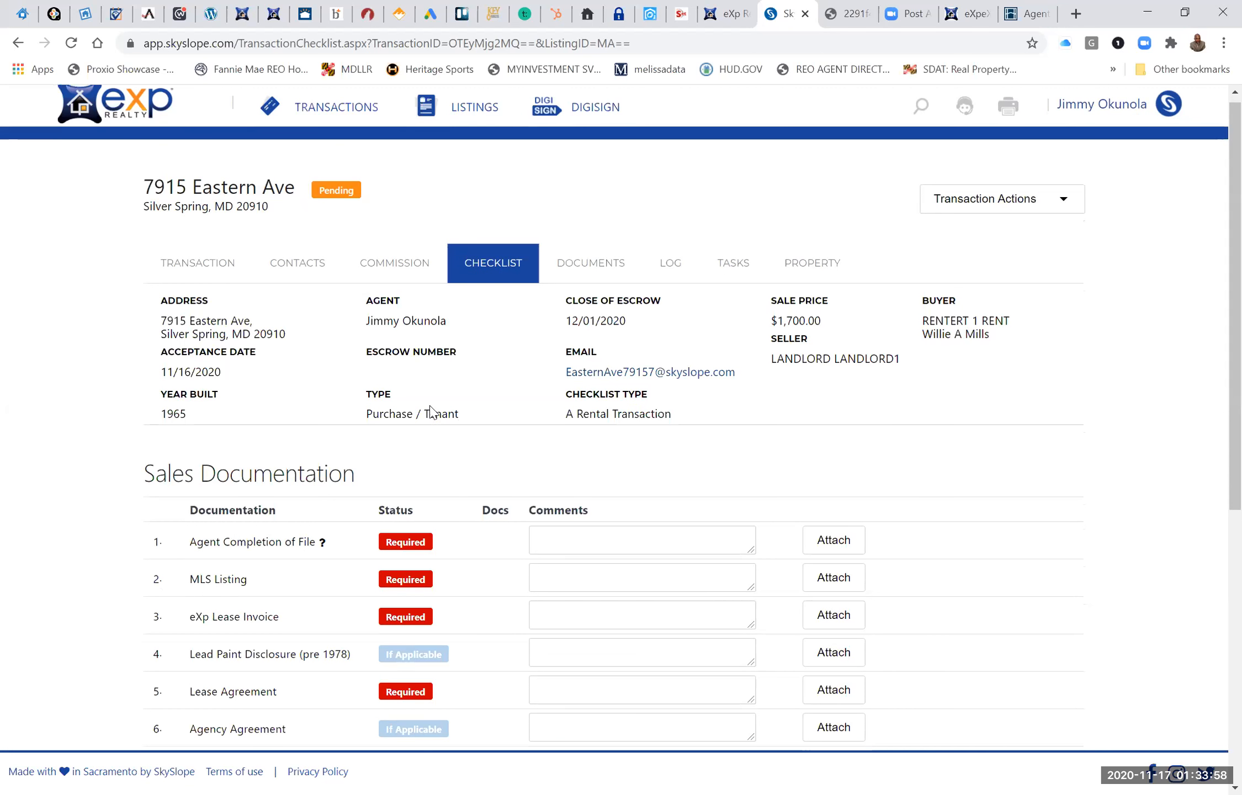
scroll(433, 411, "down", 2)
scroll(433, 411, "up", 1)
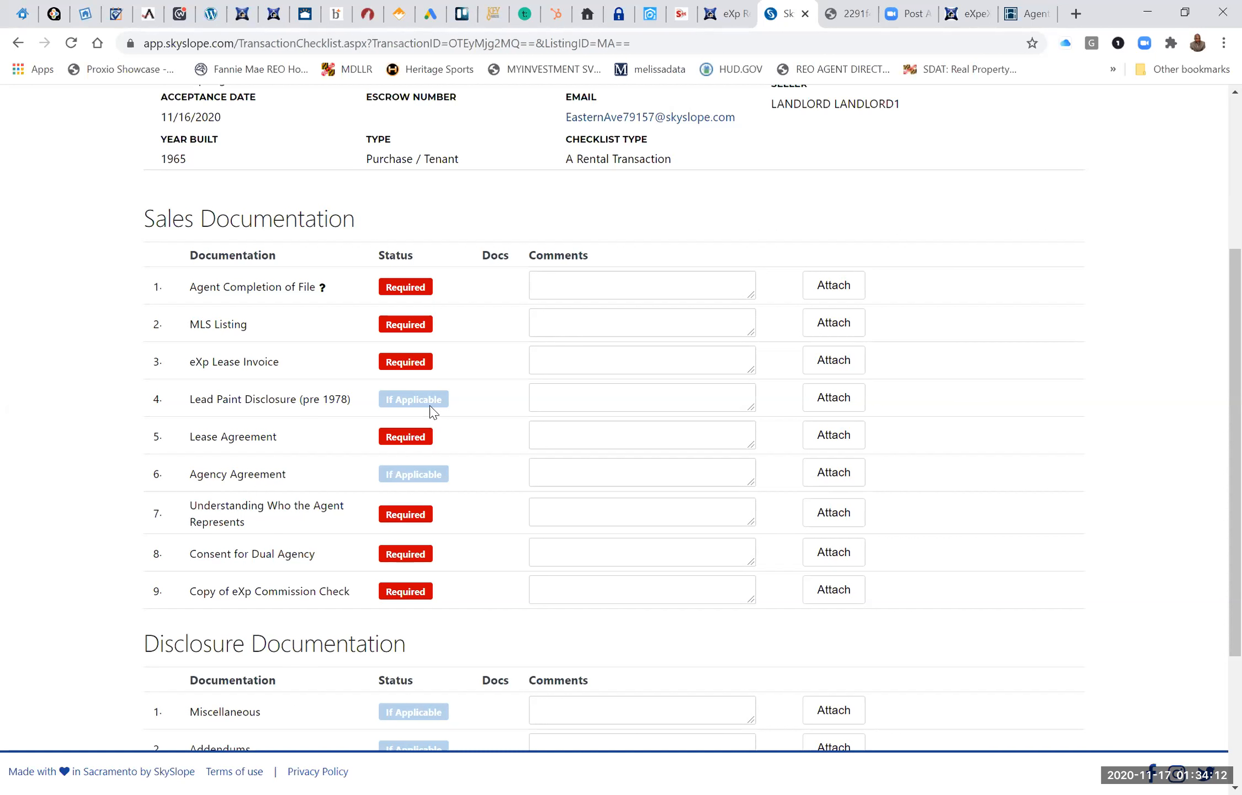
scroll(432, 411, "up", 1)
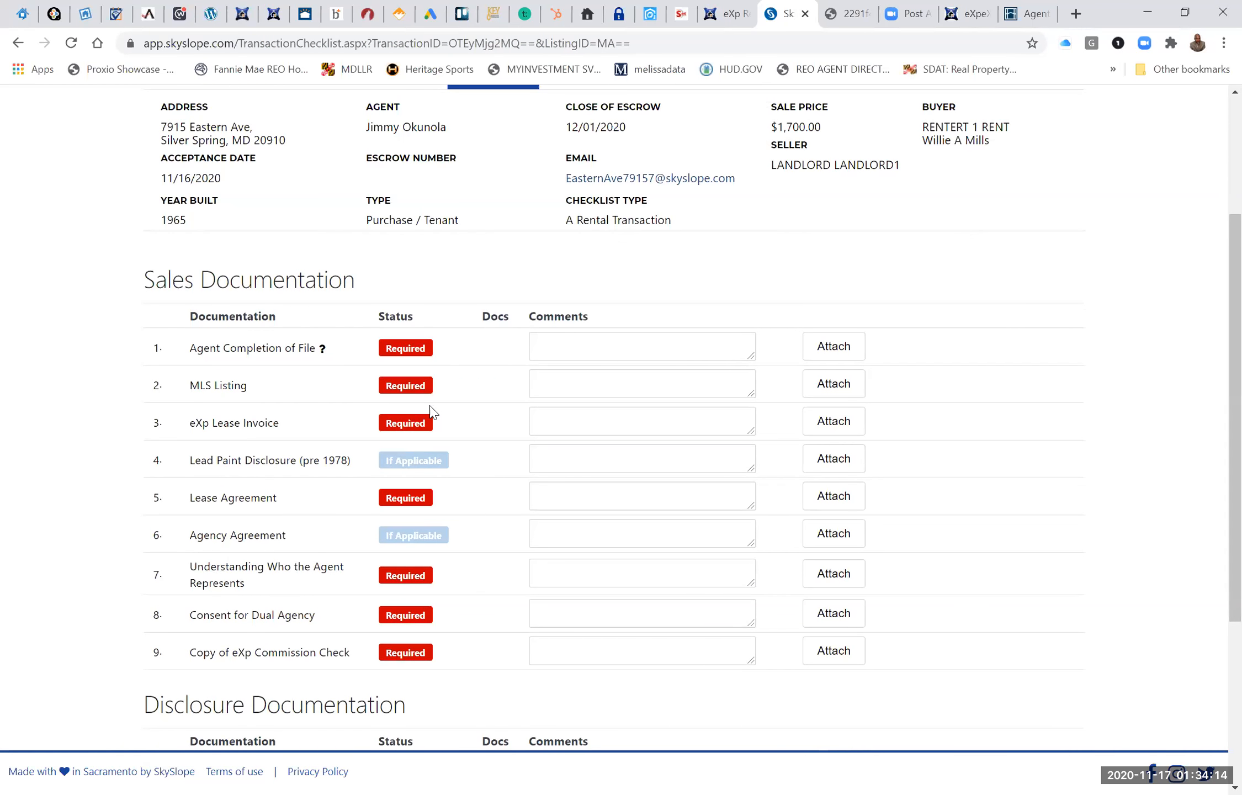
scroll(433, 412, "up", 1)
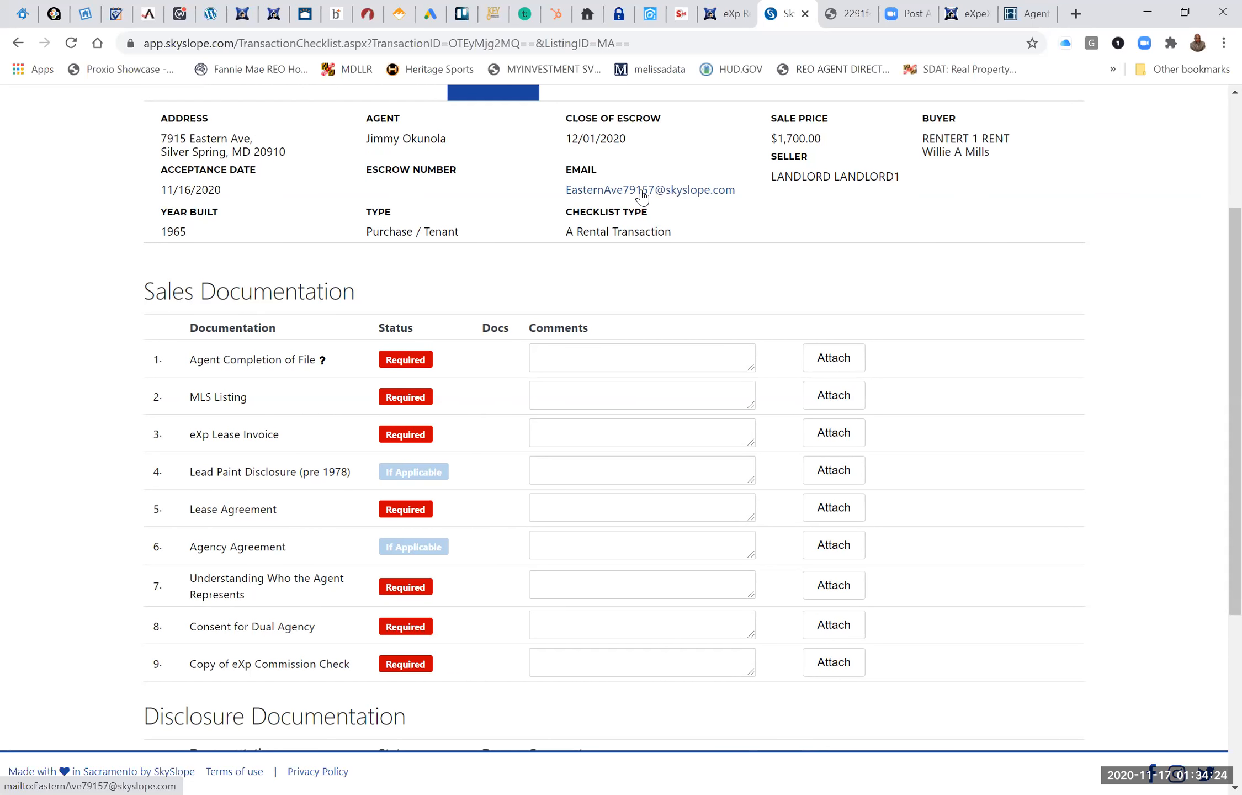
scroll(644, 217, "up", 3)
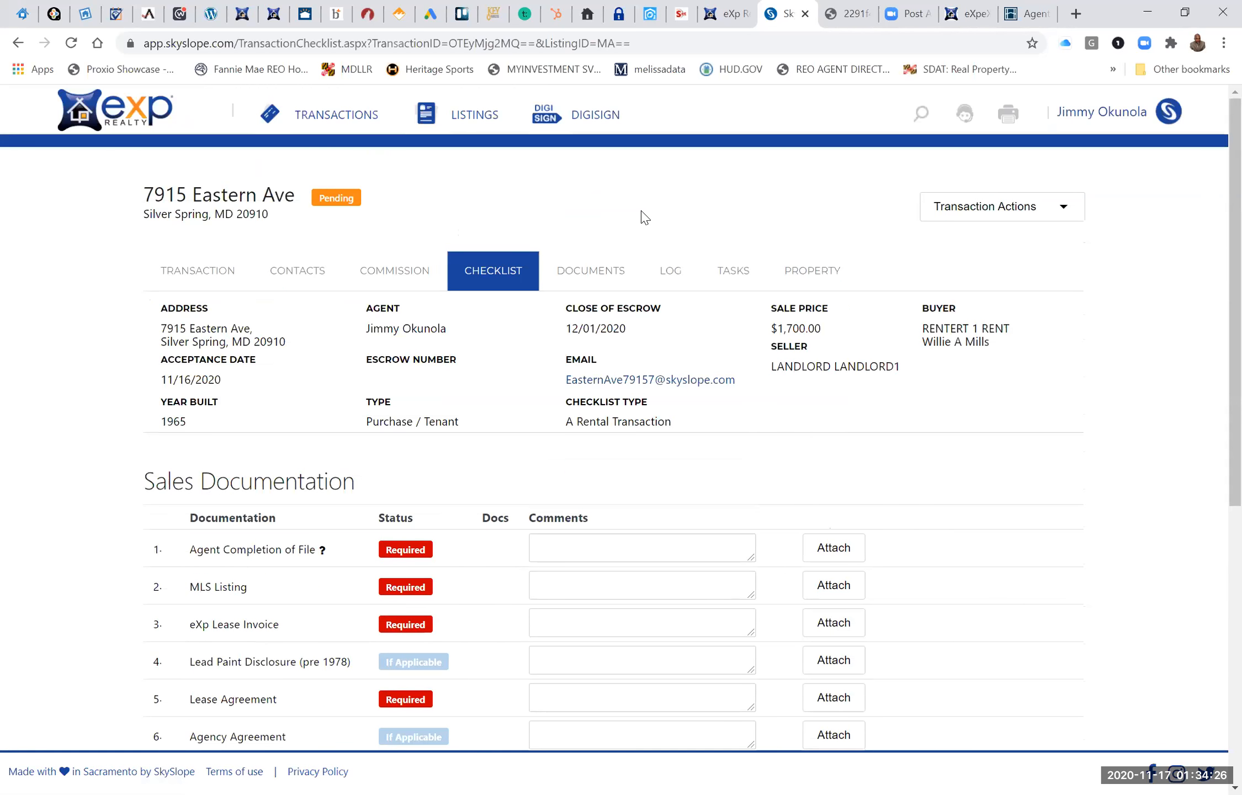
Copy the transaction's dedicated e-mail address from its details.
scroll(644, 217, "down", 1)
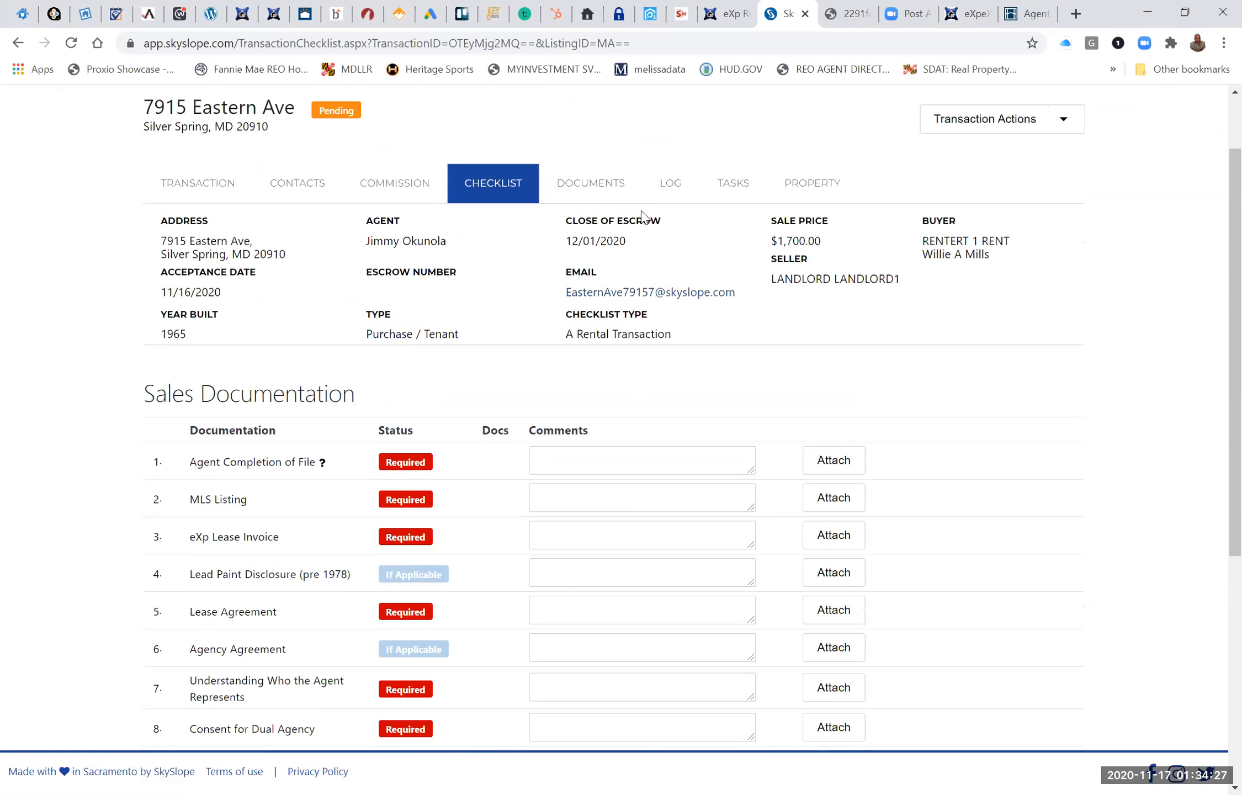
right_click(618, 296)
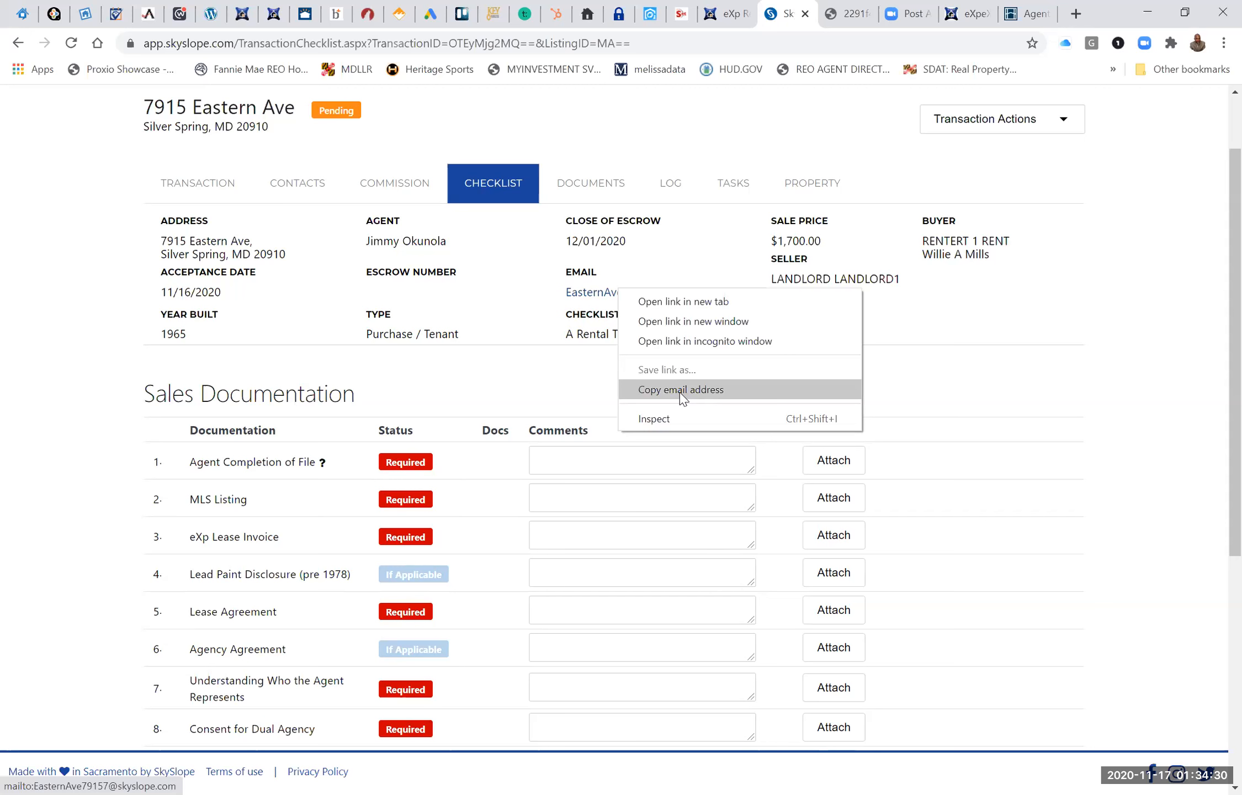
left_click(680, 390)
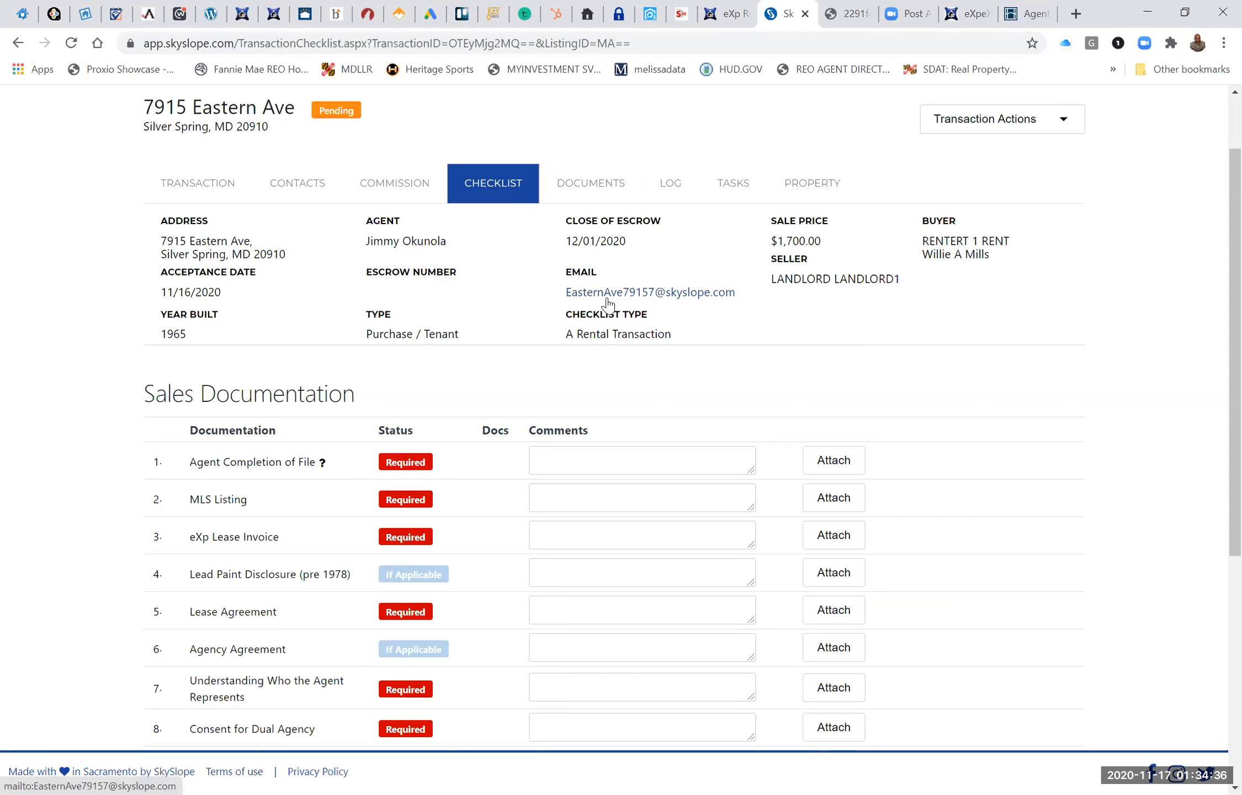
Return to the home page and open the office documents in Working Documents.
scroll(606, 299, "up", 1)
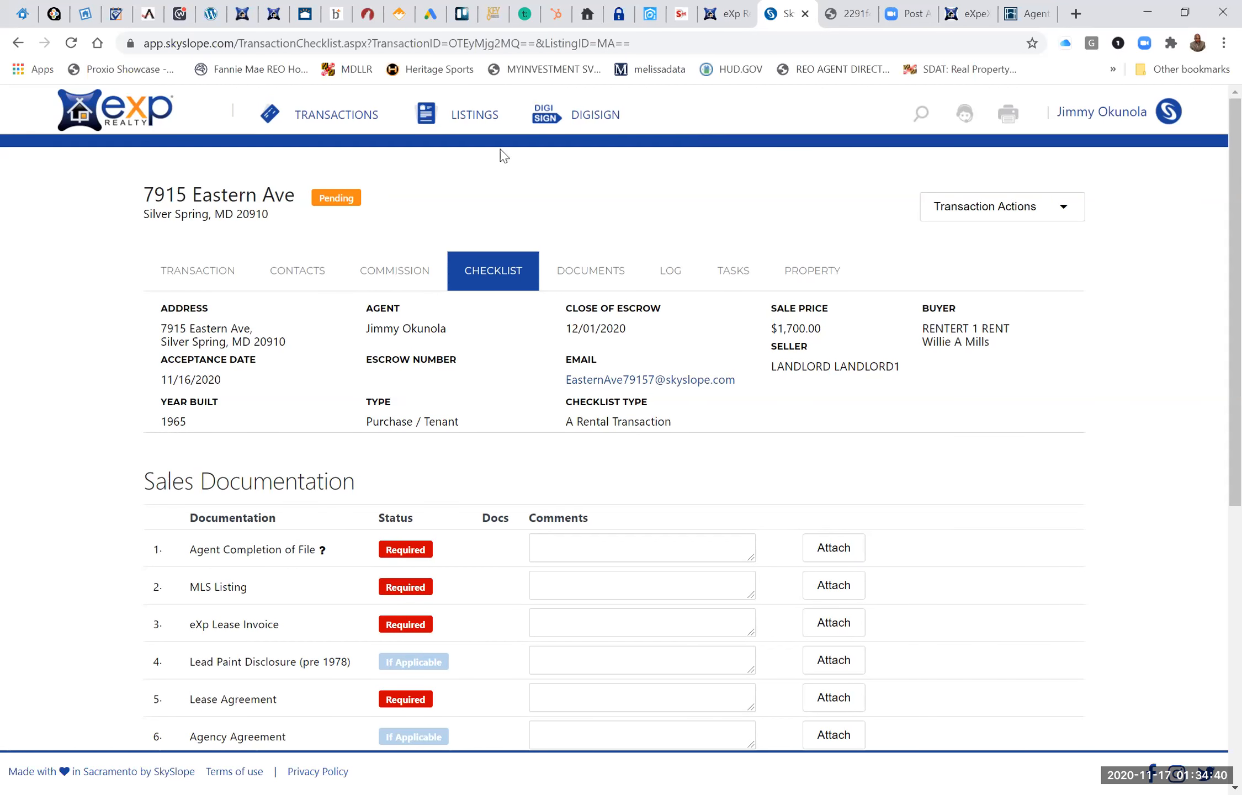
left_click(101, 134)
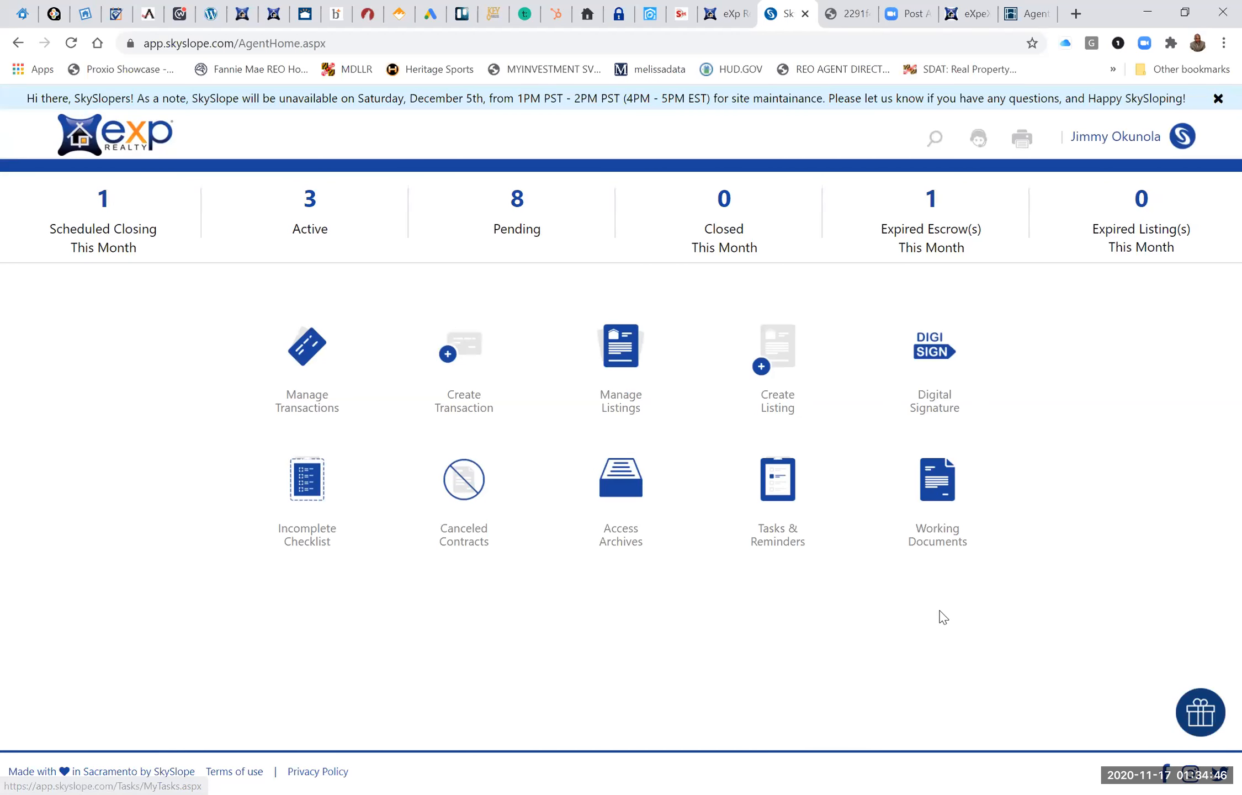
left_click(935, 502)
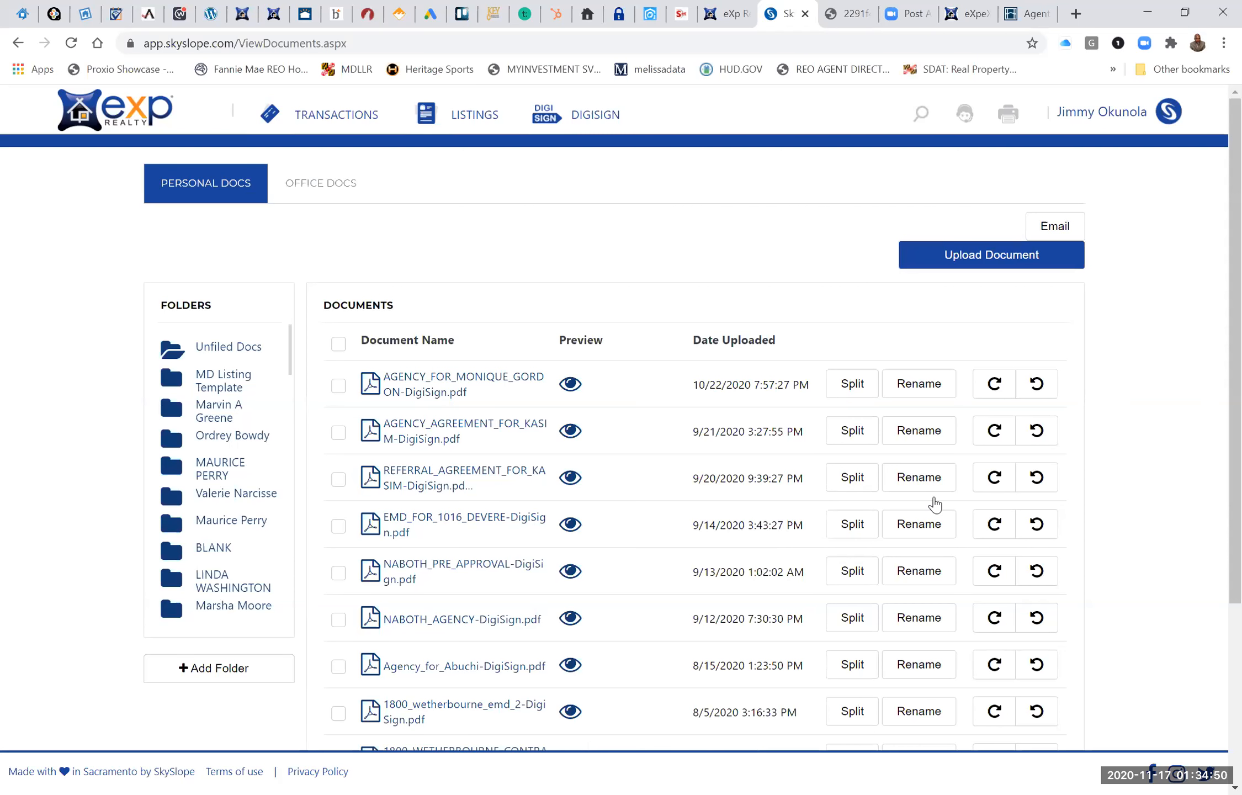
left_click(319, 186)
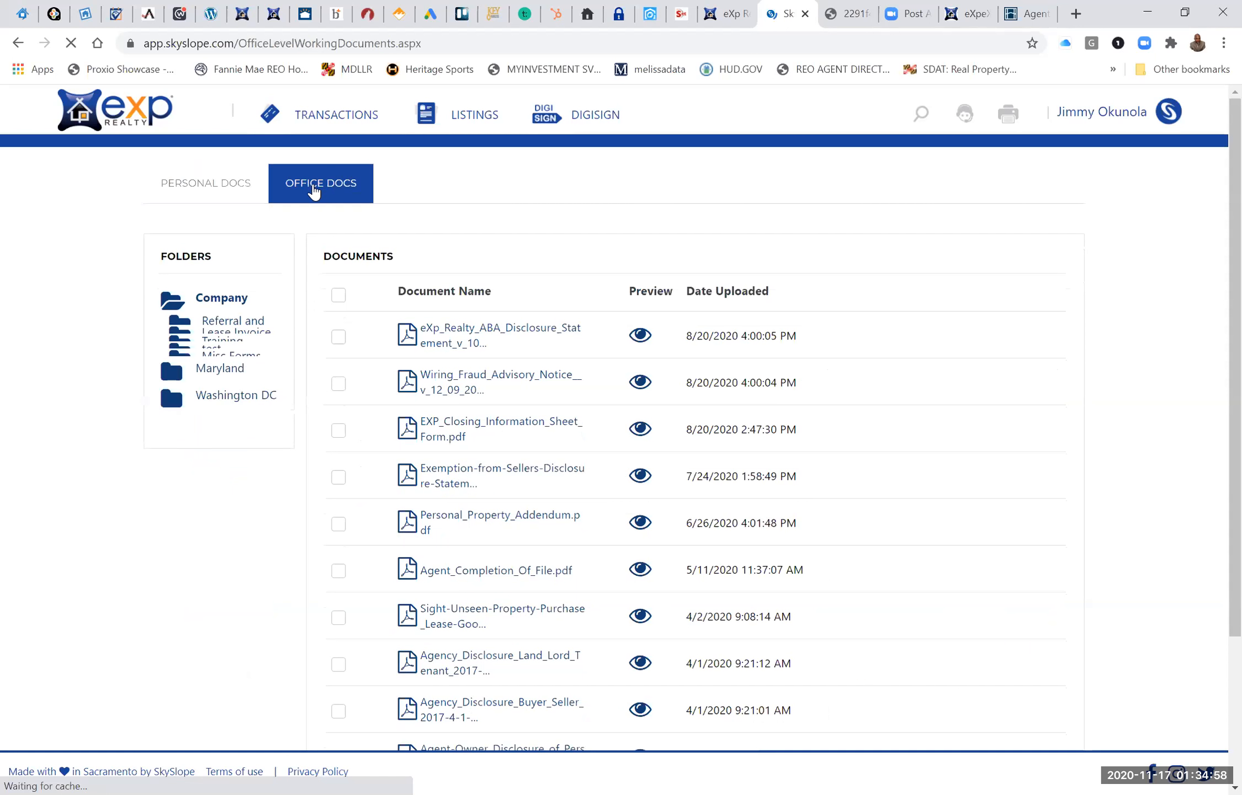
Collapse the Company folder, expand Maryland and open its GCAAR folder to look through the association's forms.
left_click(216, 301)
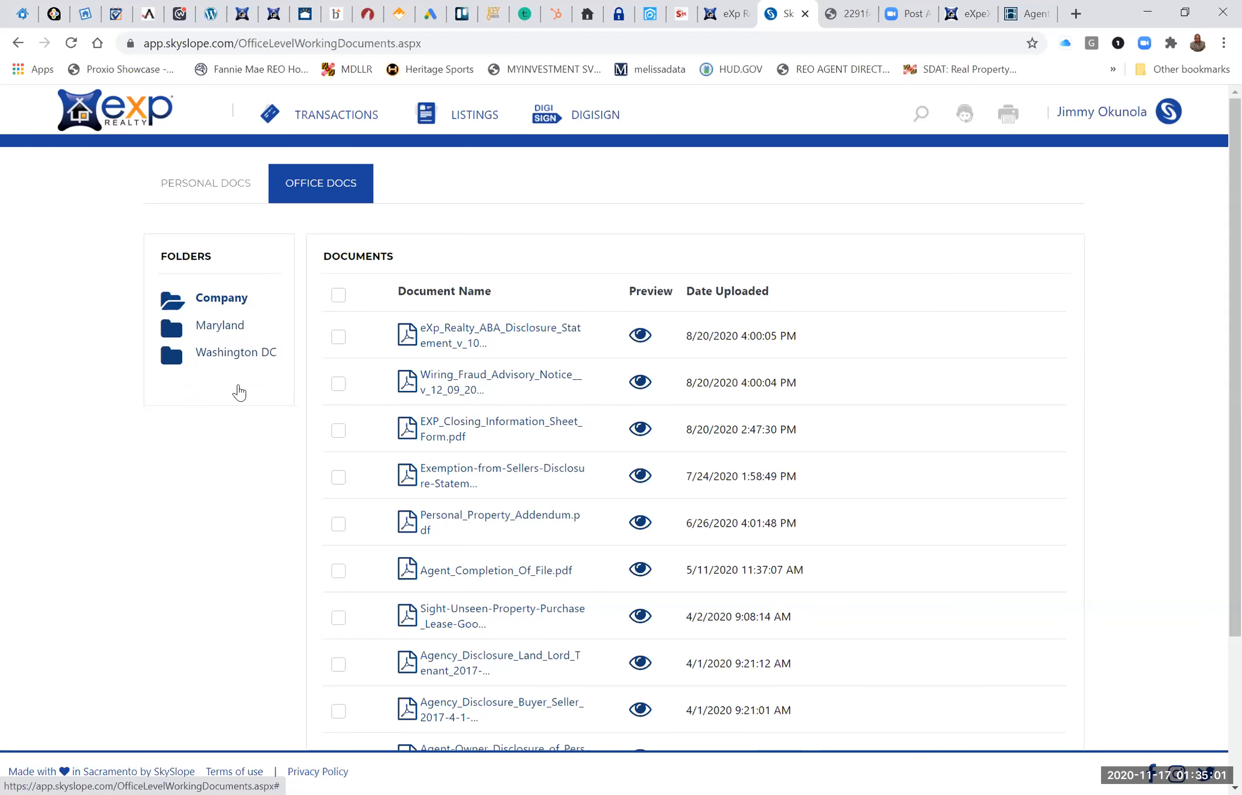
left_click(217, 326)
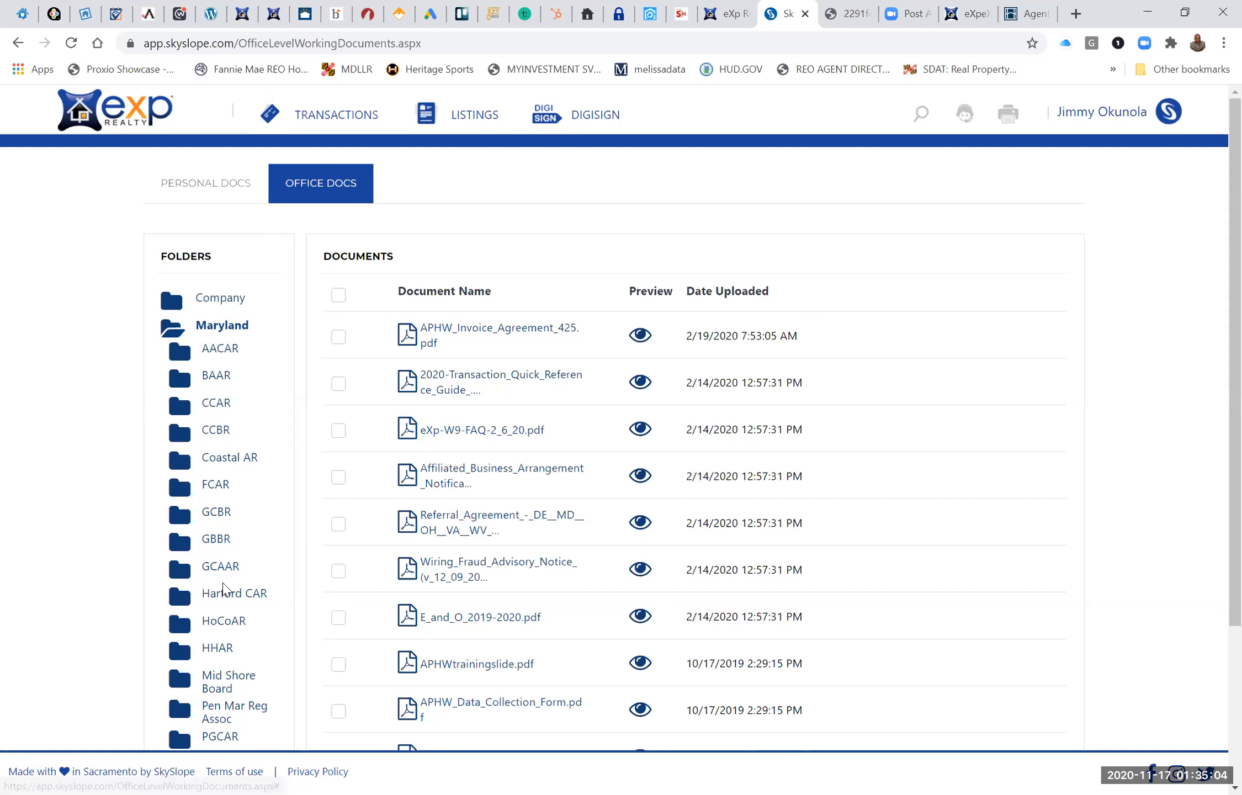
scroll(224, 591, "down", 2)
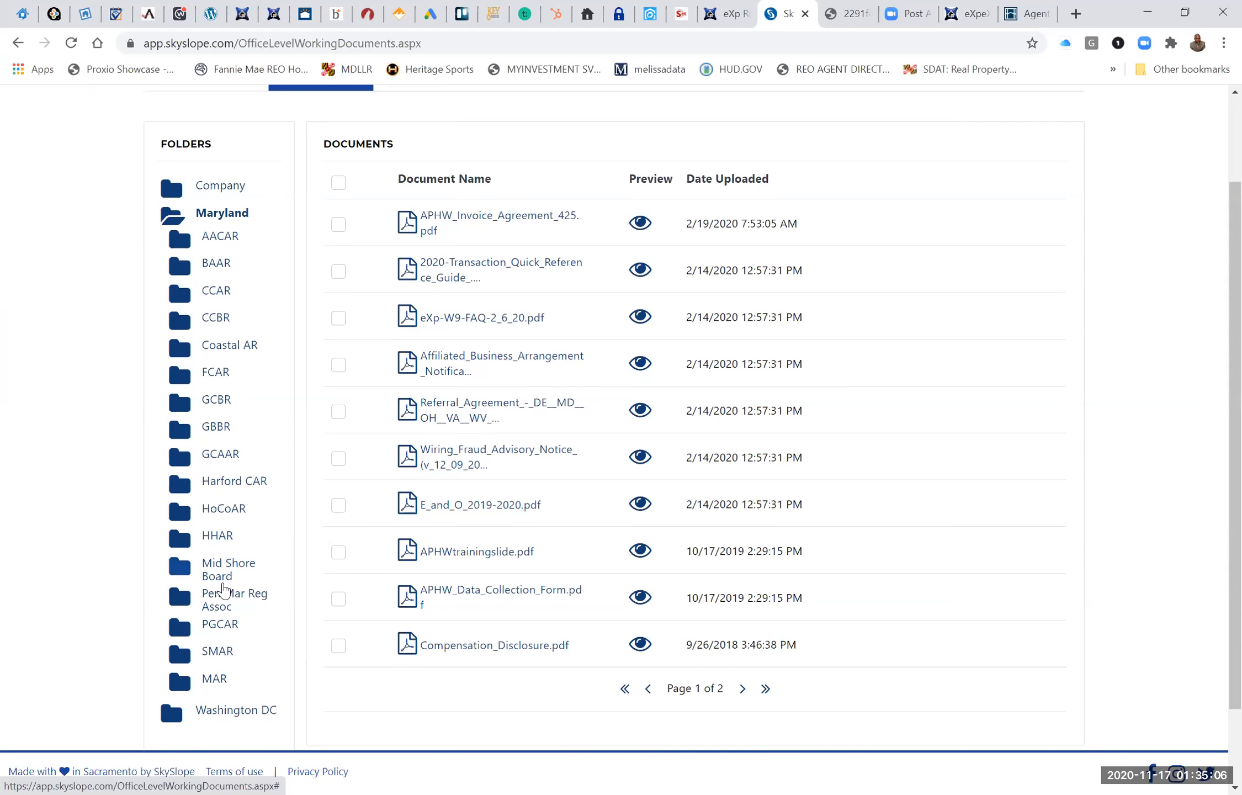
scroll(224, 589, "down", 2)
scroll(223, 590, "up", 1)
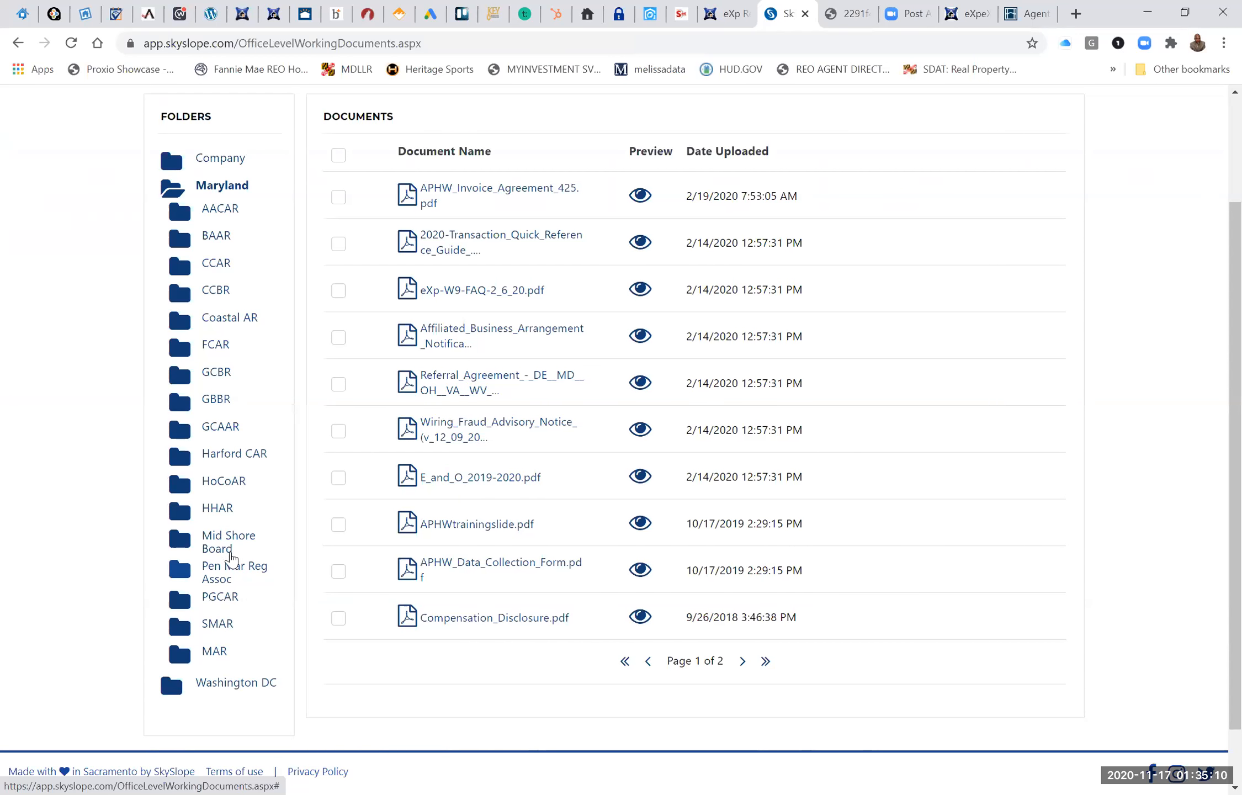
left_click(221, 427)
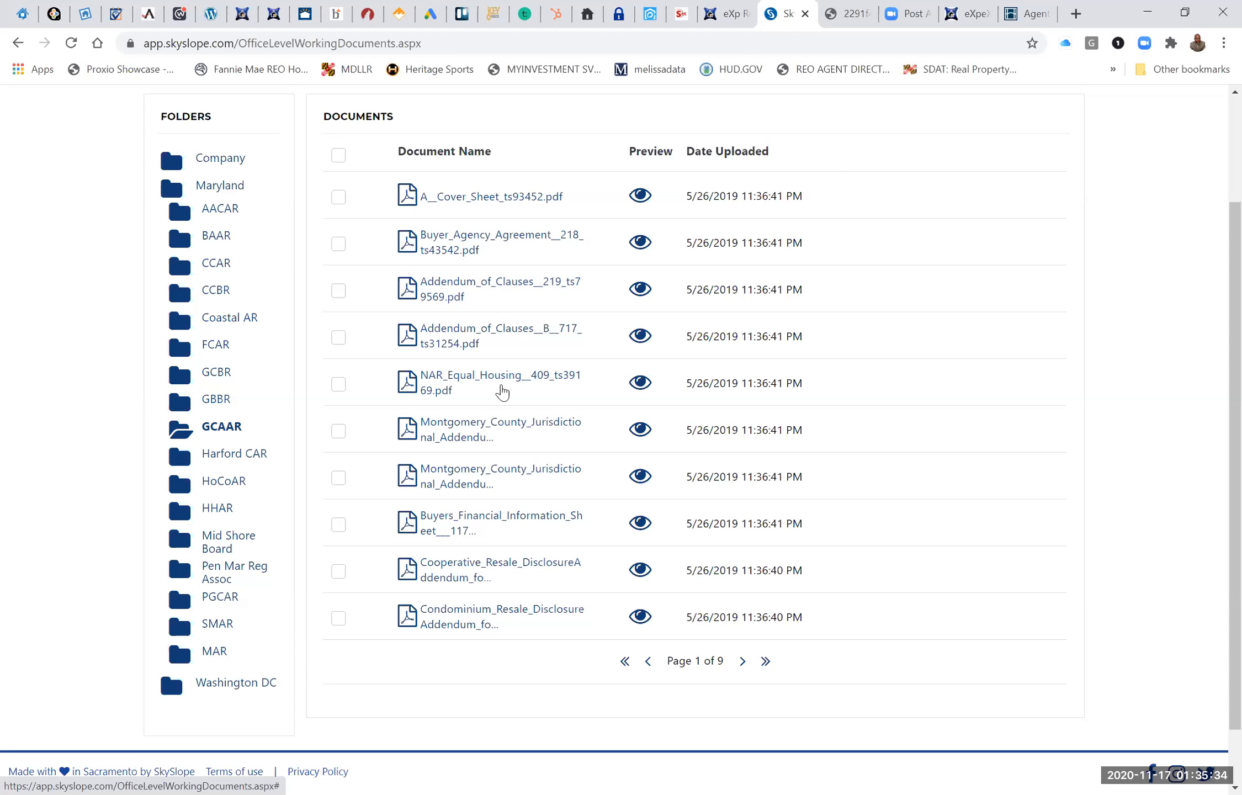
scroll(502, 392, "down", 1)
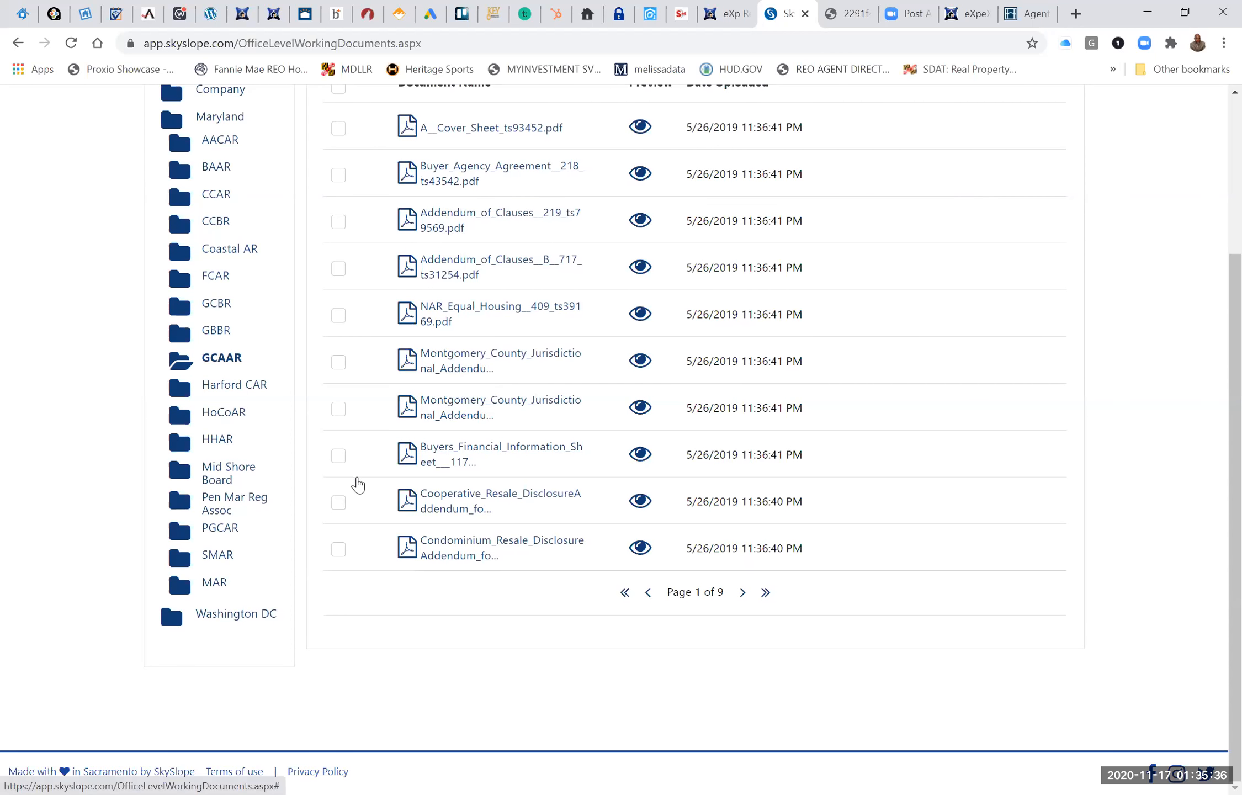
Select the Buyers Financial Information Sheet and the Final Walk Through Inspection Form on the first two pages of GCAAR forms.
left_click(338, 456)
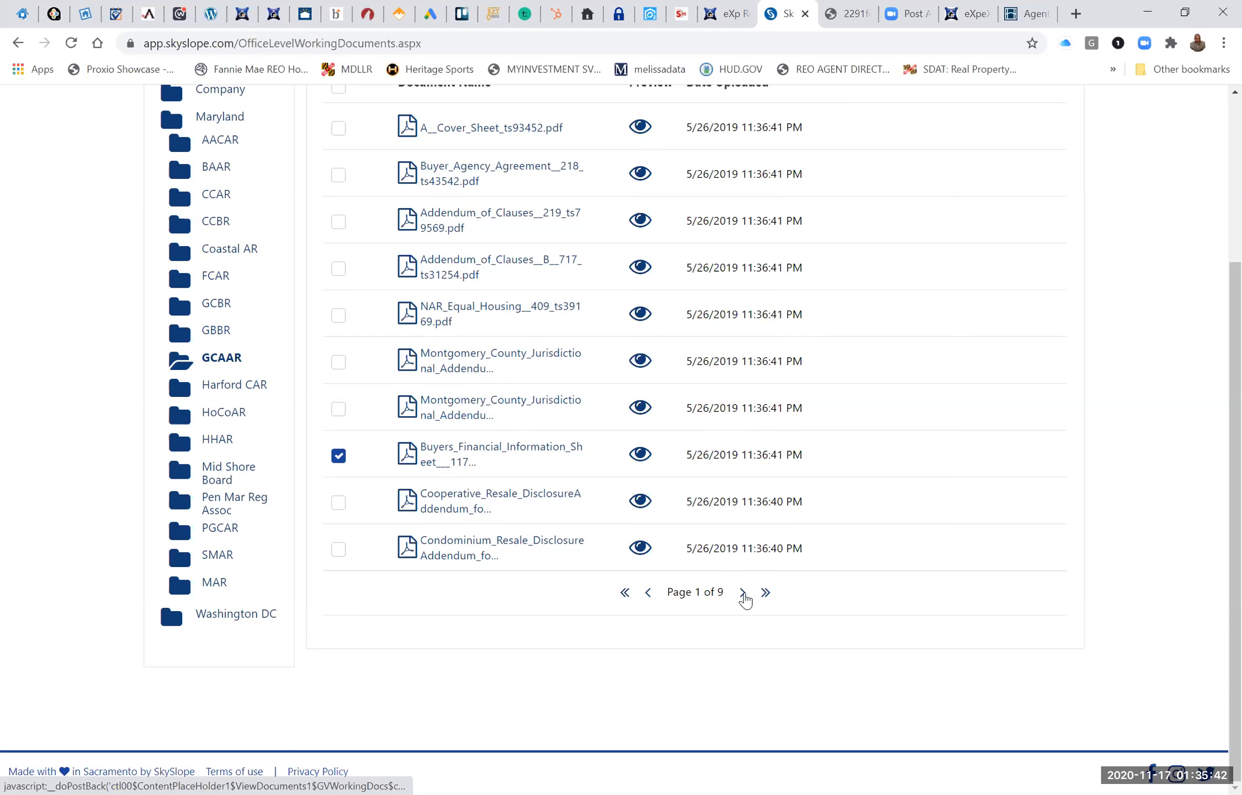
left_click(744, 593)
scroll(621, 483, "up", 1)
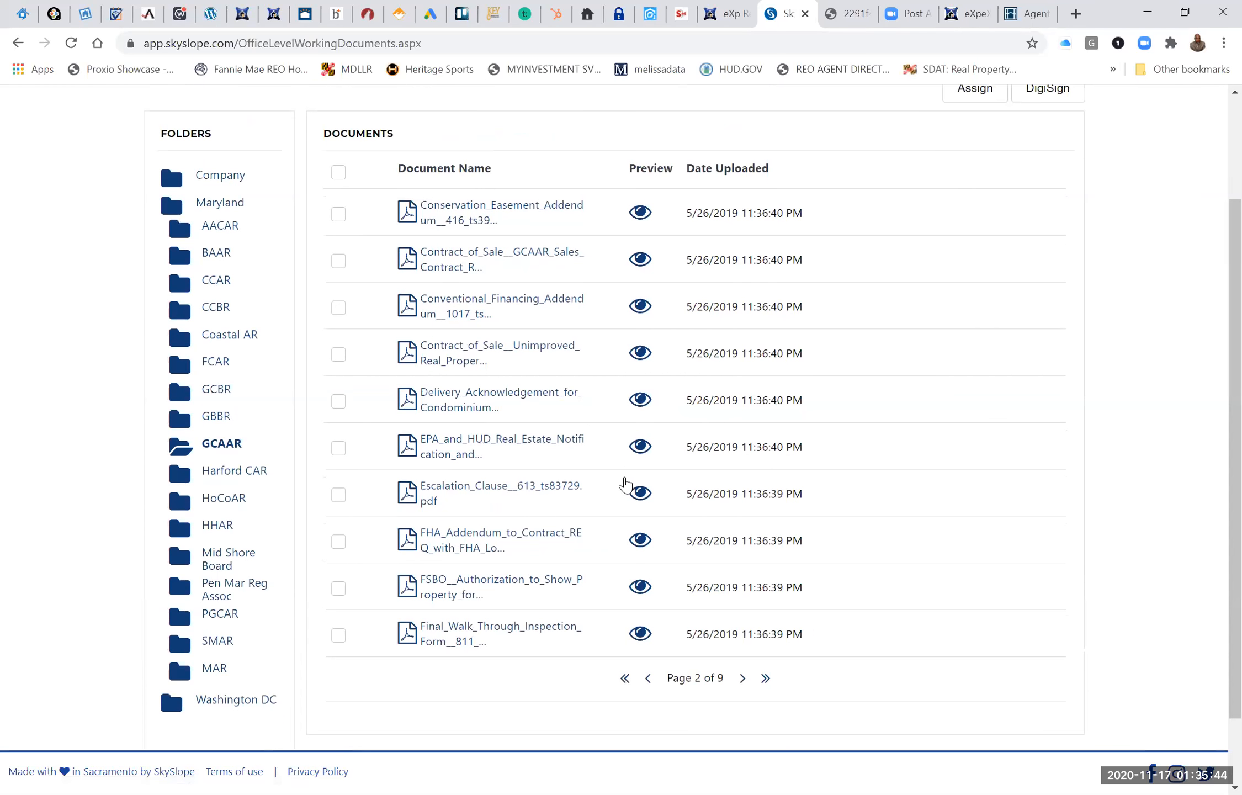
scroll(472, 396, "down", 1)
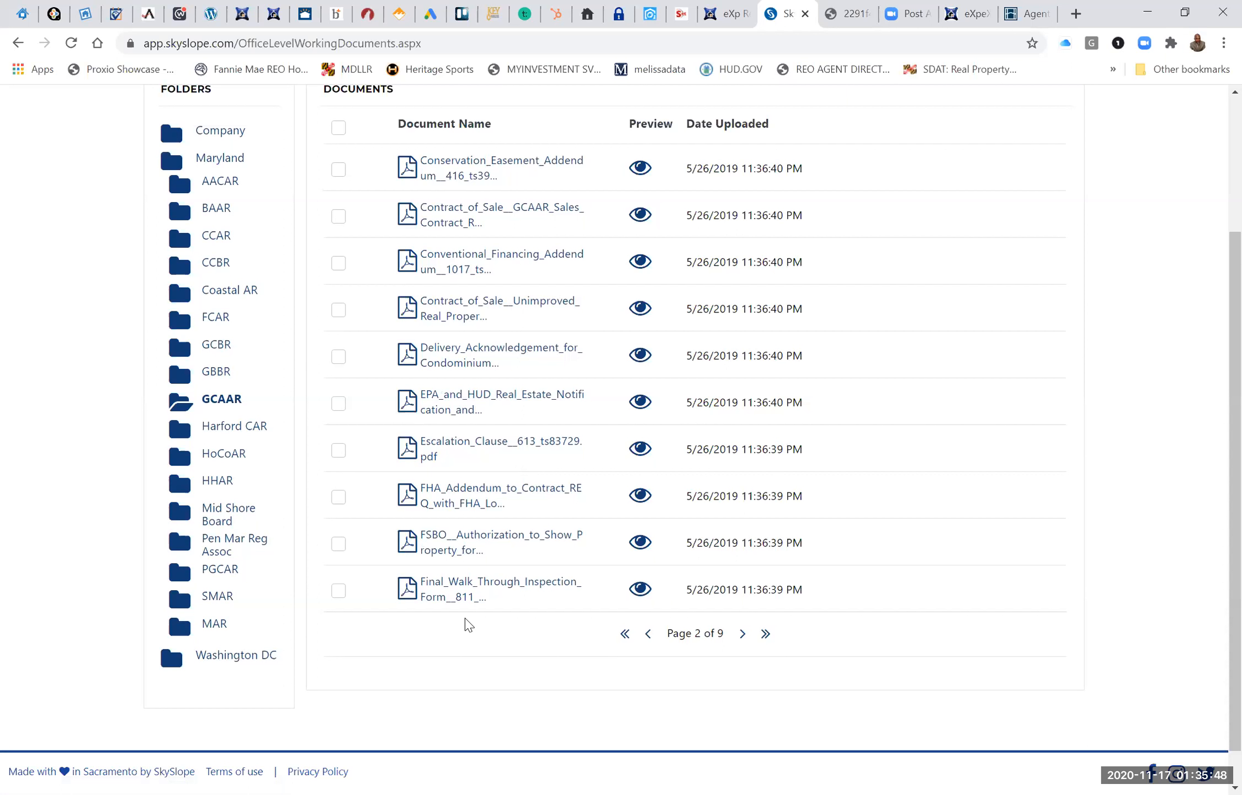
left_click(338, 591)
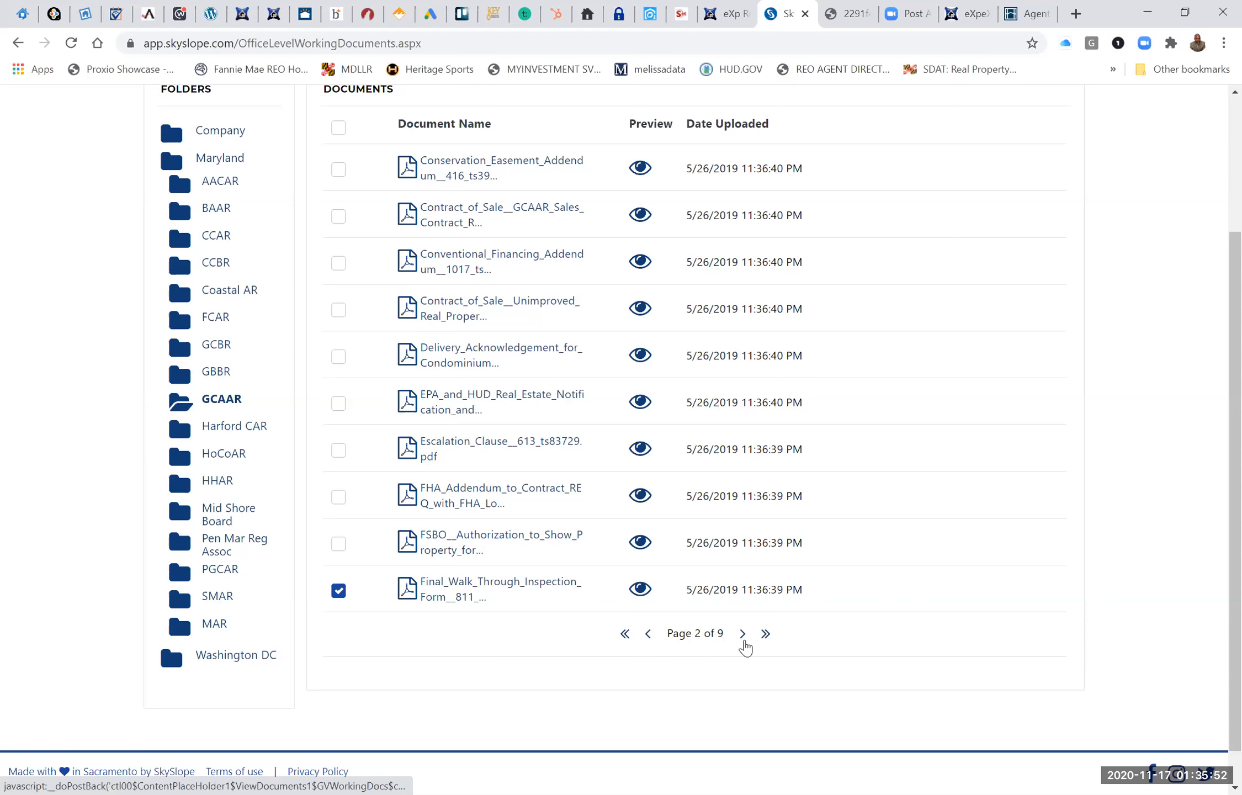
Look through the GCAAR forms up to page 7 and select the Rental Authorization to Rent Non Management form.
left_click(743, 634)
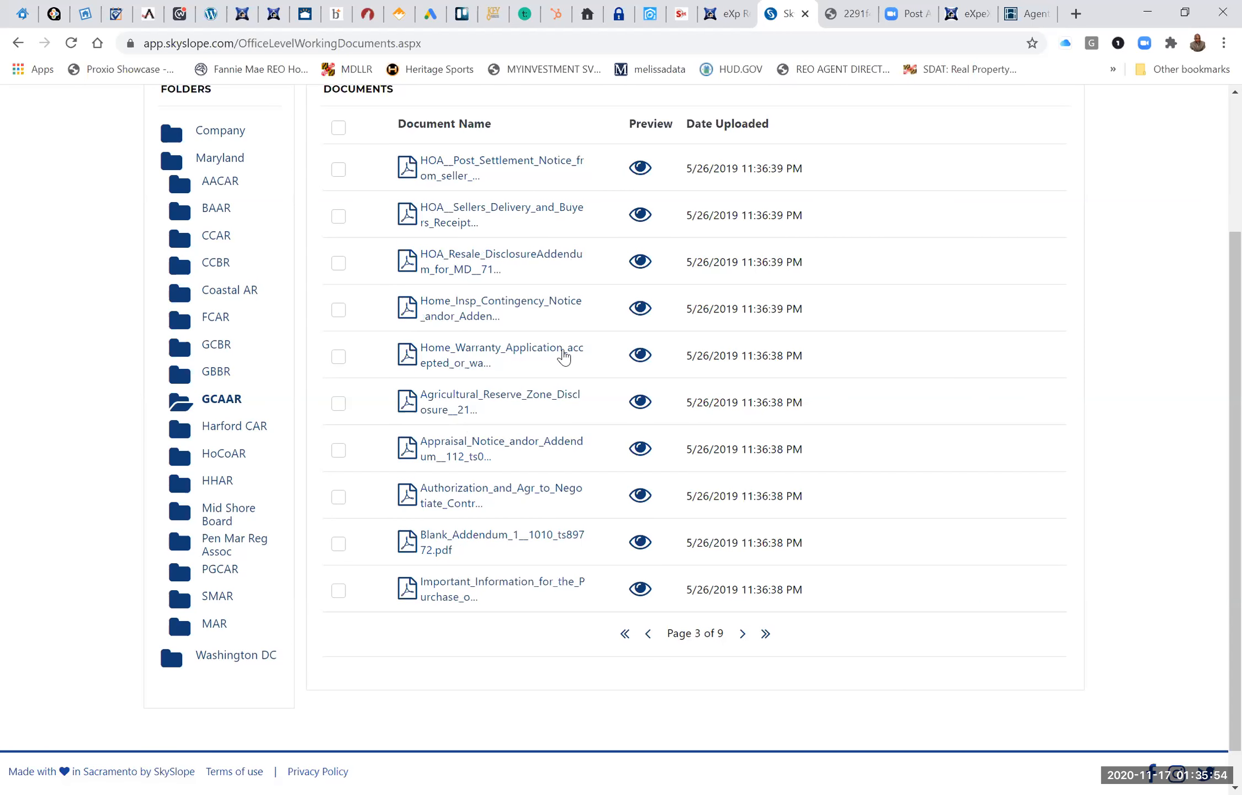
scroll(564, 356, "up", 1)
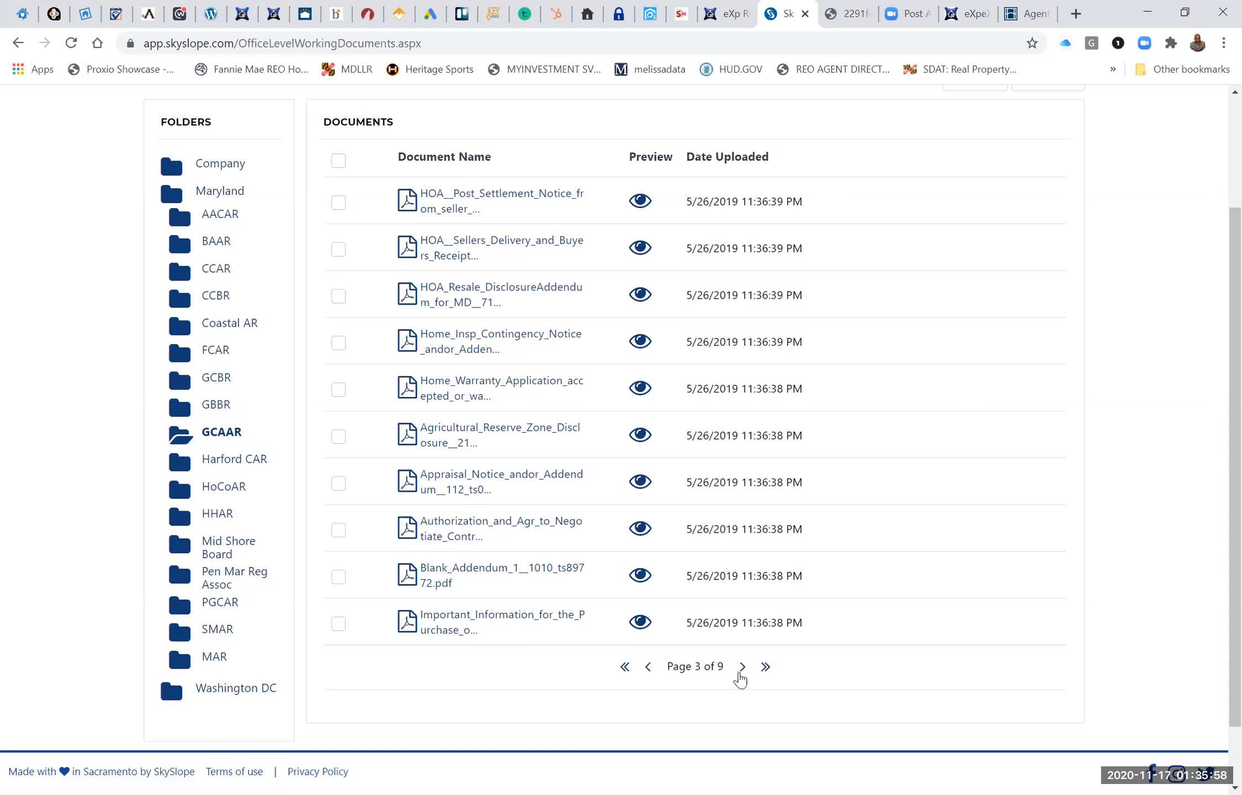
left_click(744, 667)
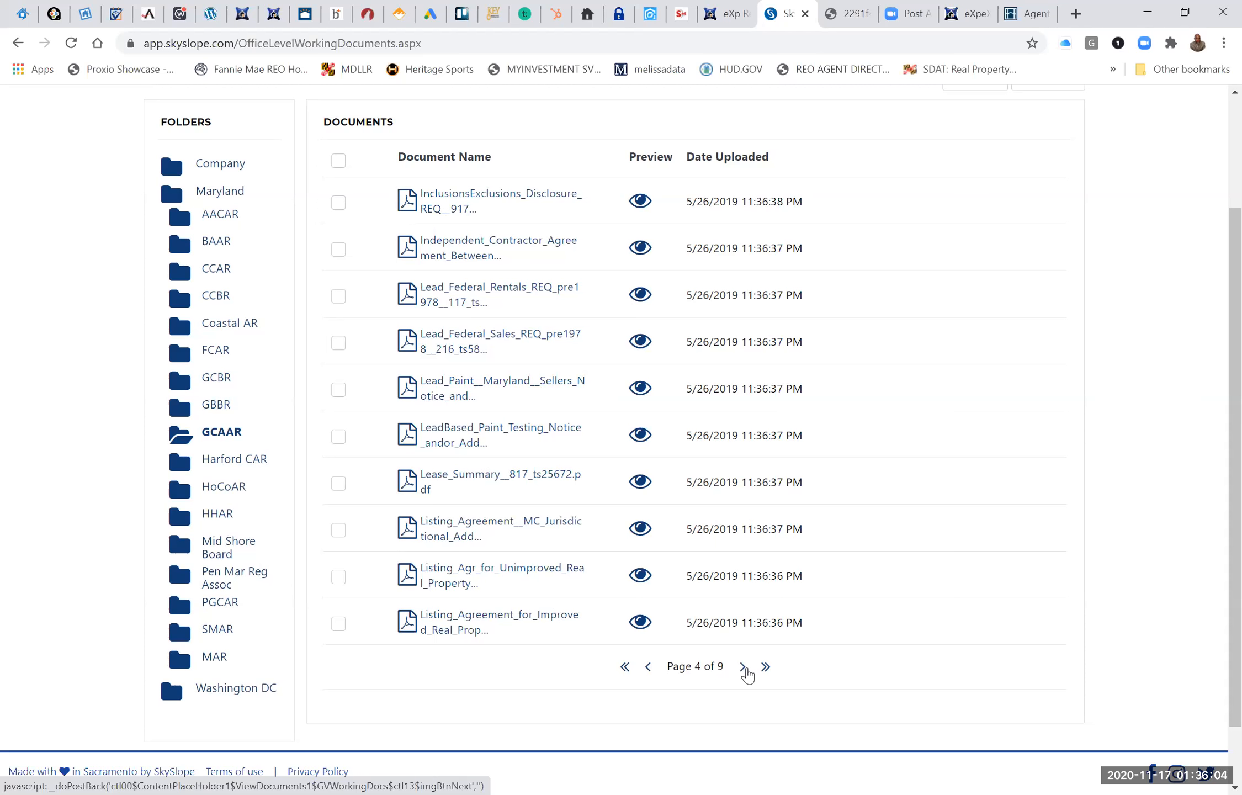
left_click(741, 669)
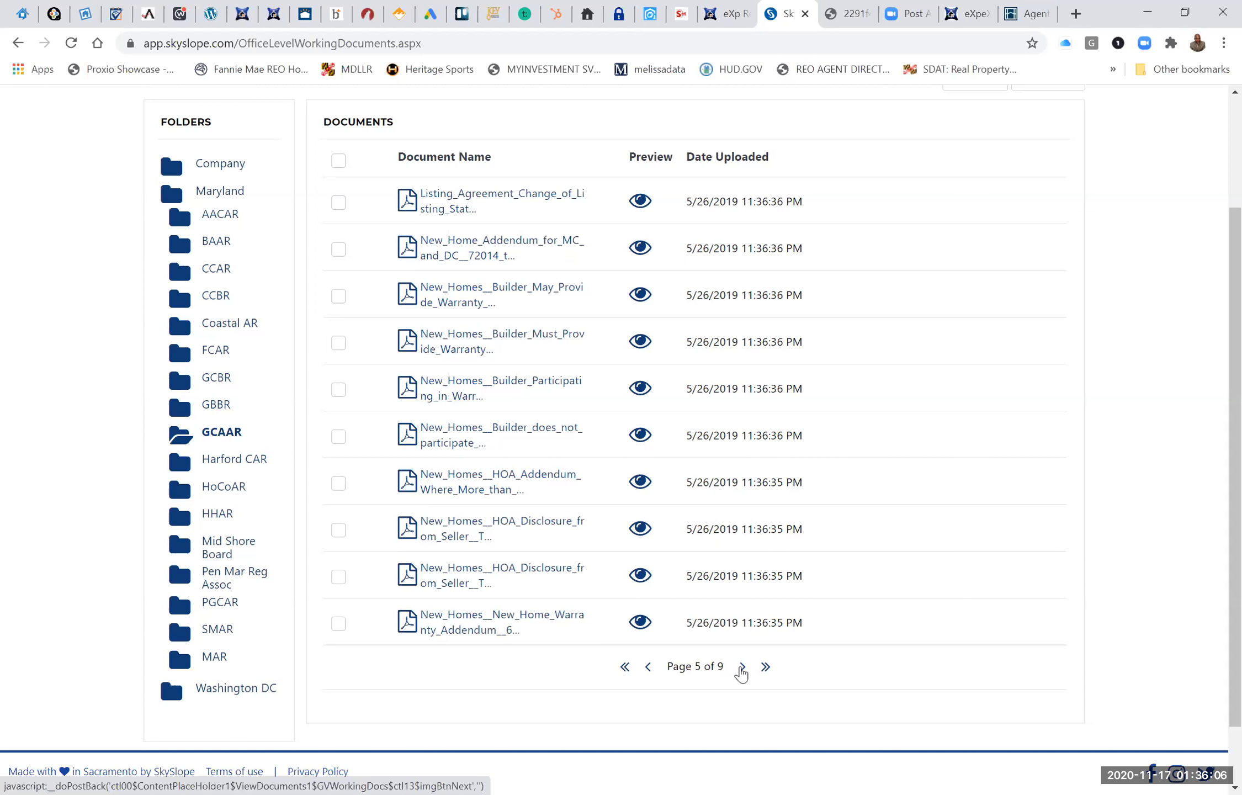
scroll(740, 669, "up", 2)
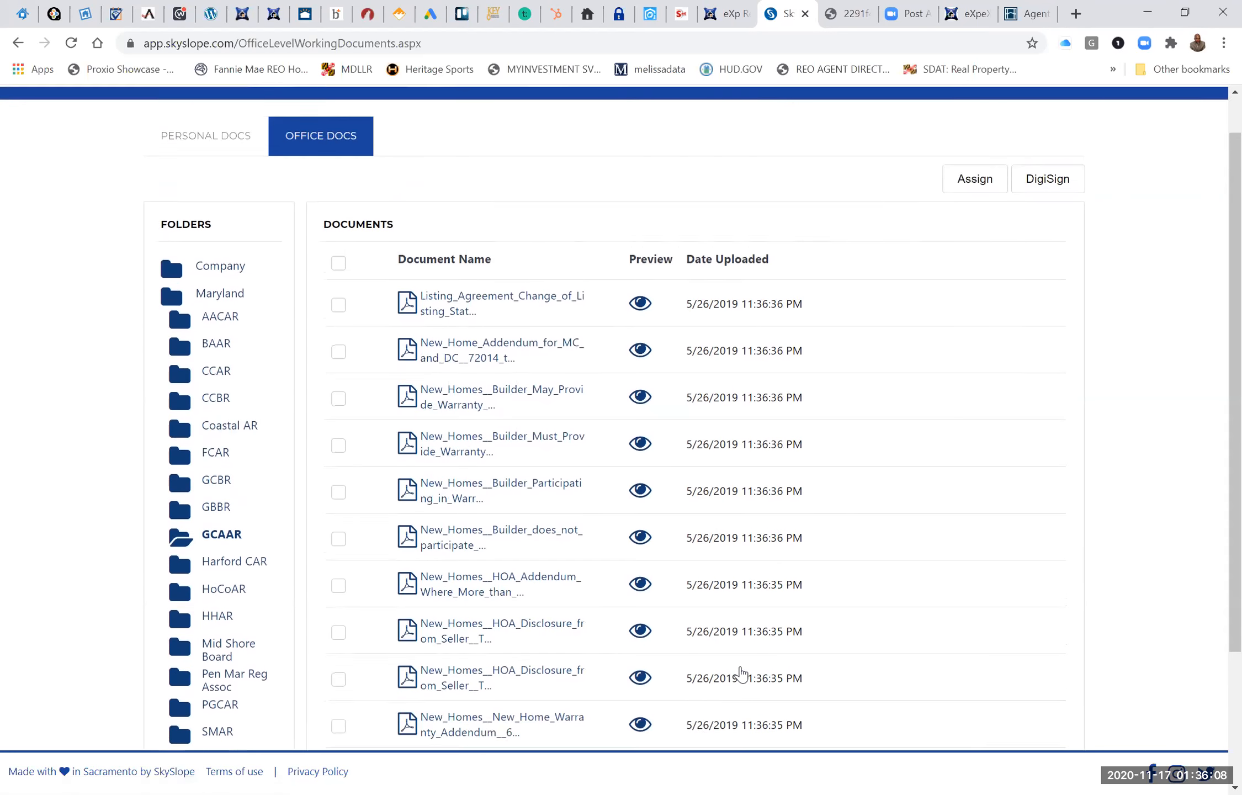
scroll(740, 668, "down", 3)
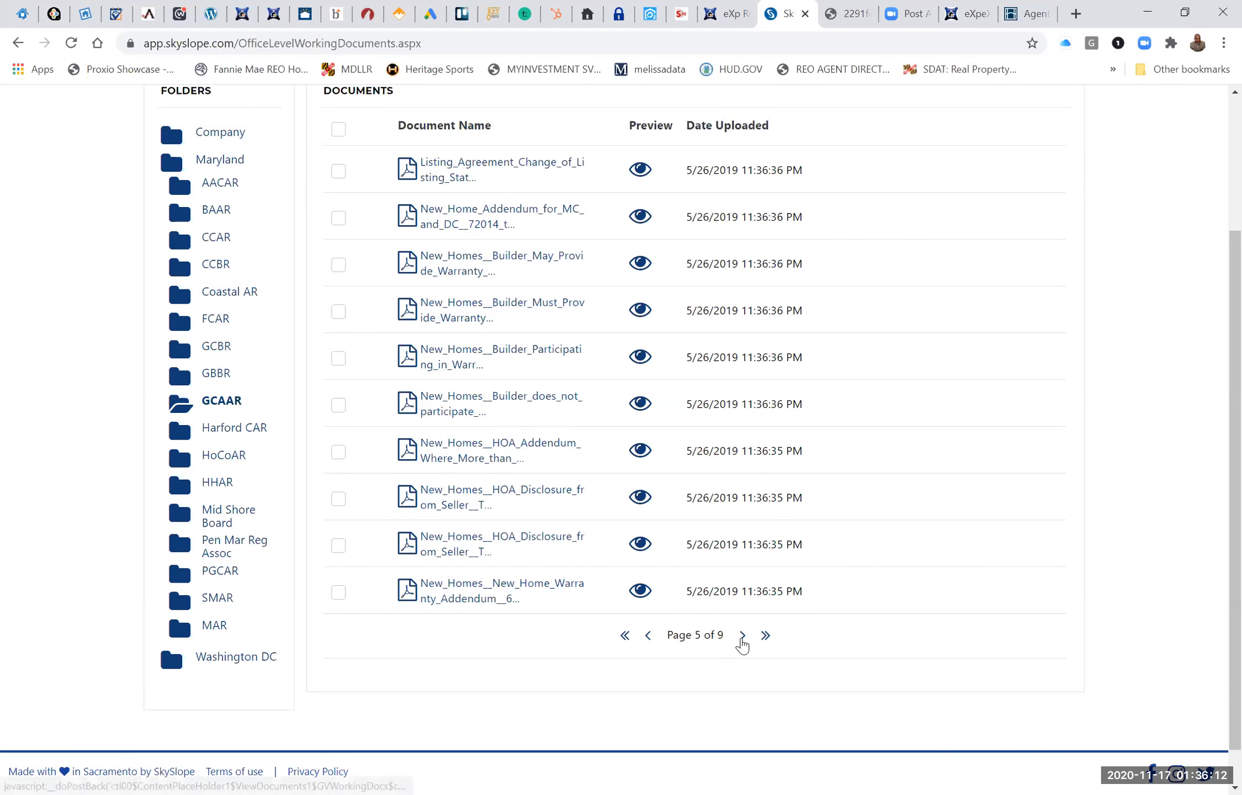
left_click(742, 642)
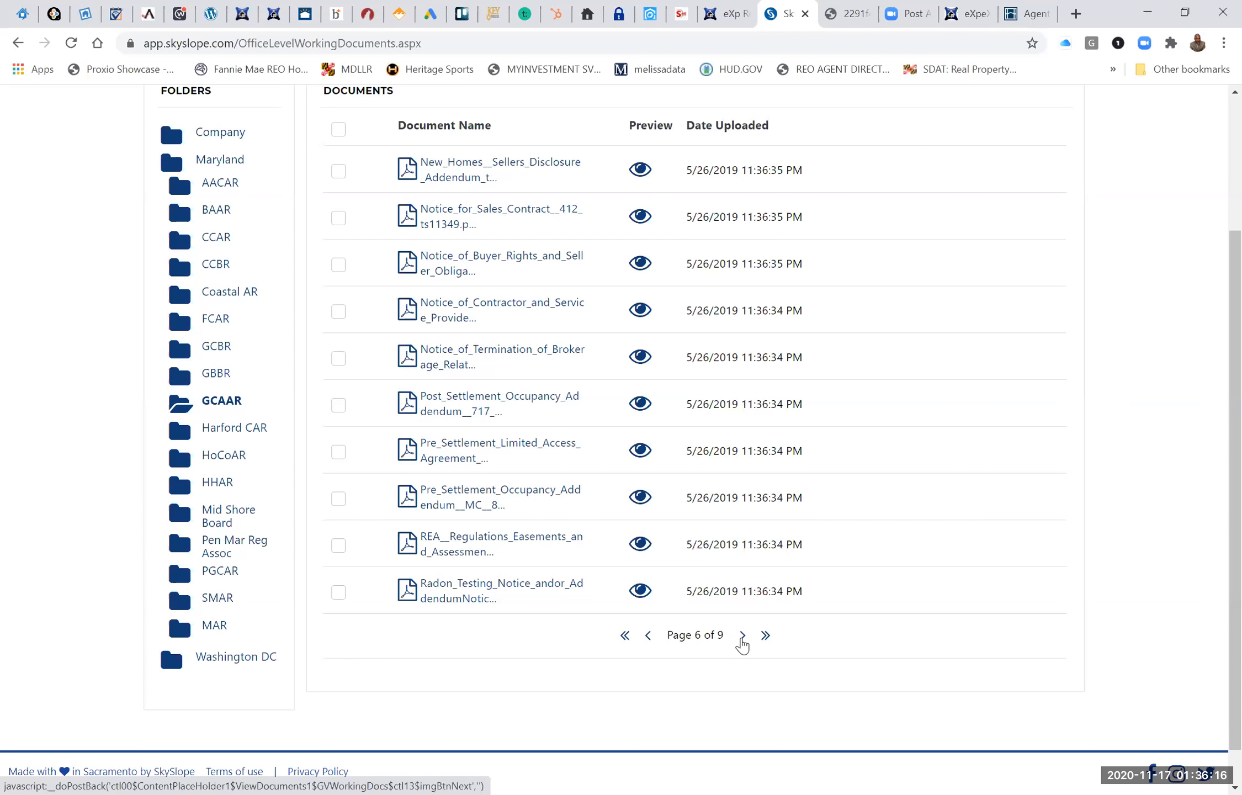
left_click(742, 642)
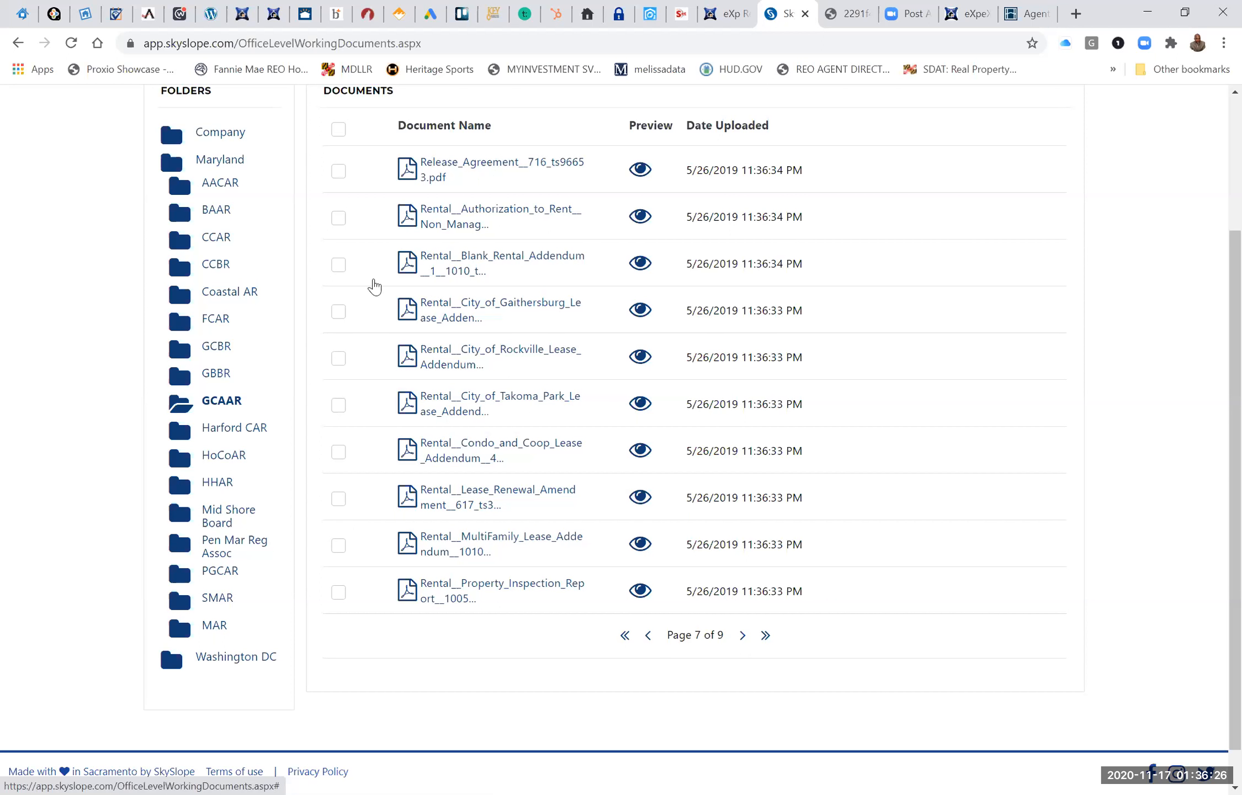
left_click(338, 219)
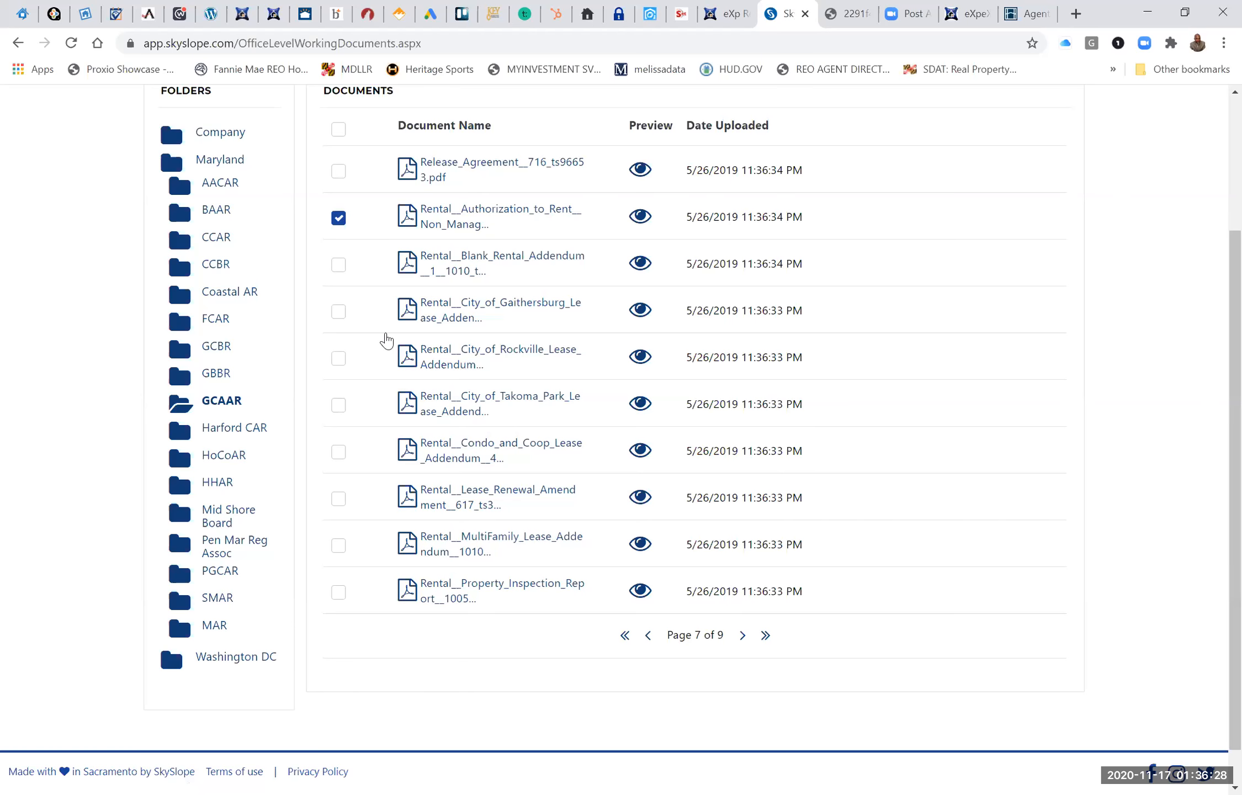
Assign the selected rental authorization form to the pending Silver Spring transaction.
scroll(386, 340, "up", 3)
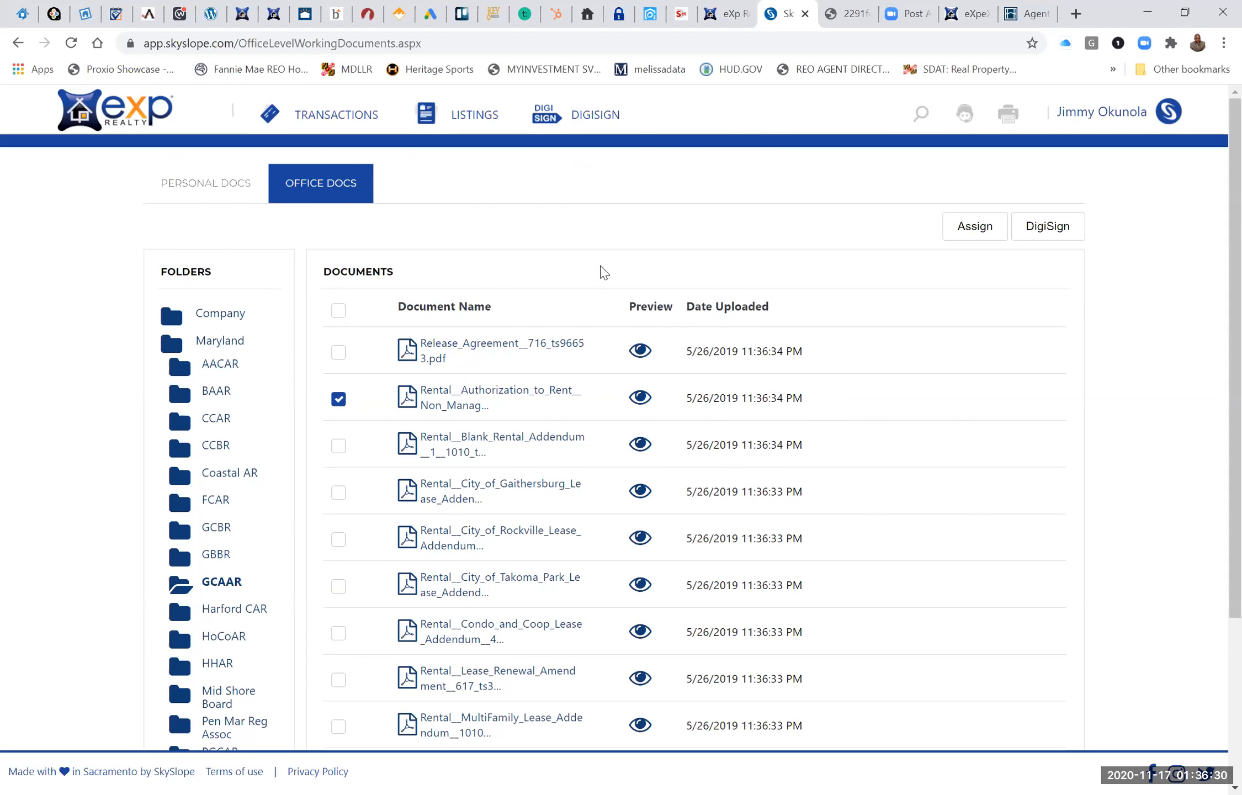
left_click(966, 227)
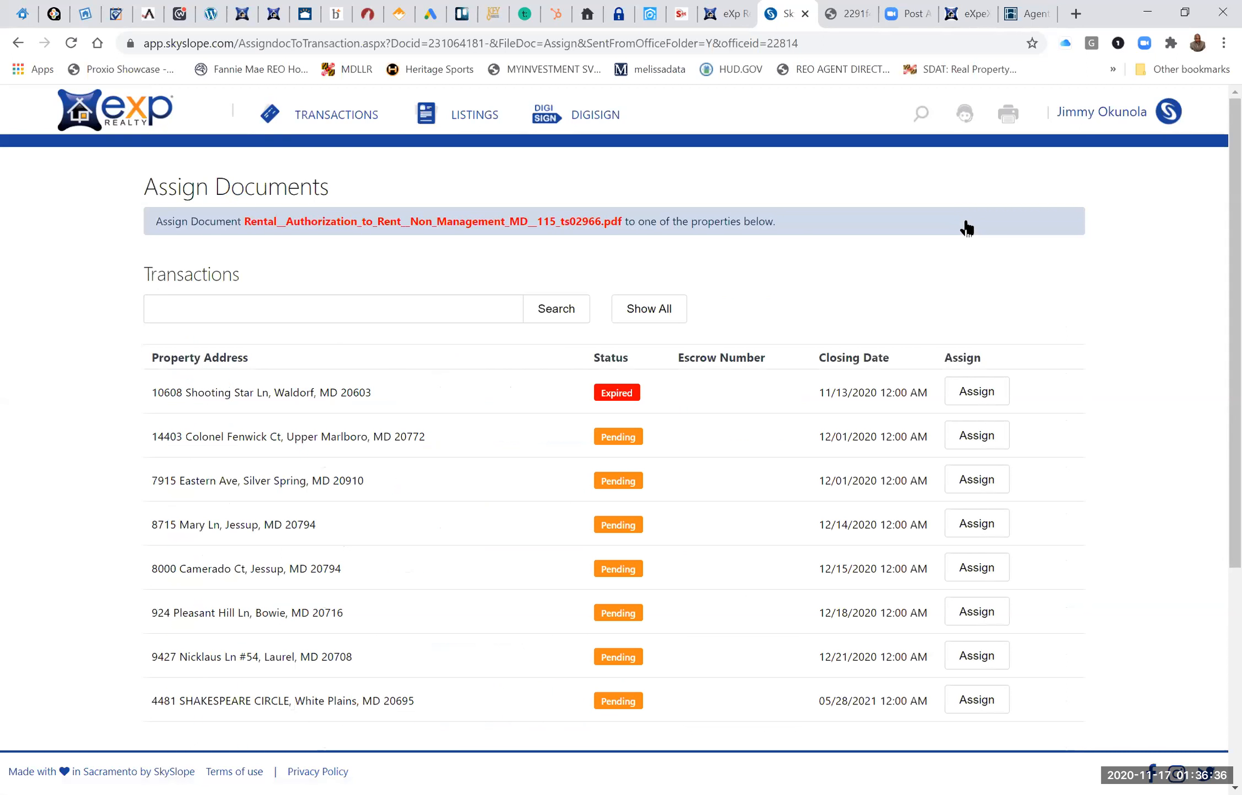
scroll(966, 227, "down", 1)
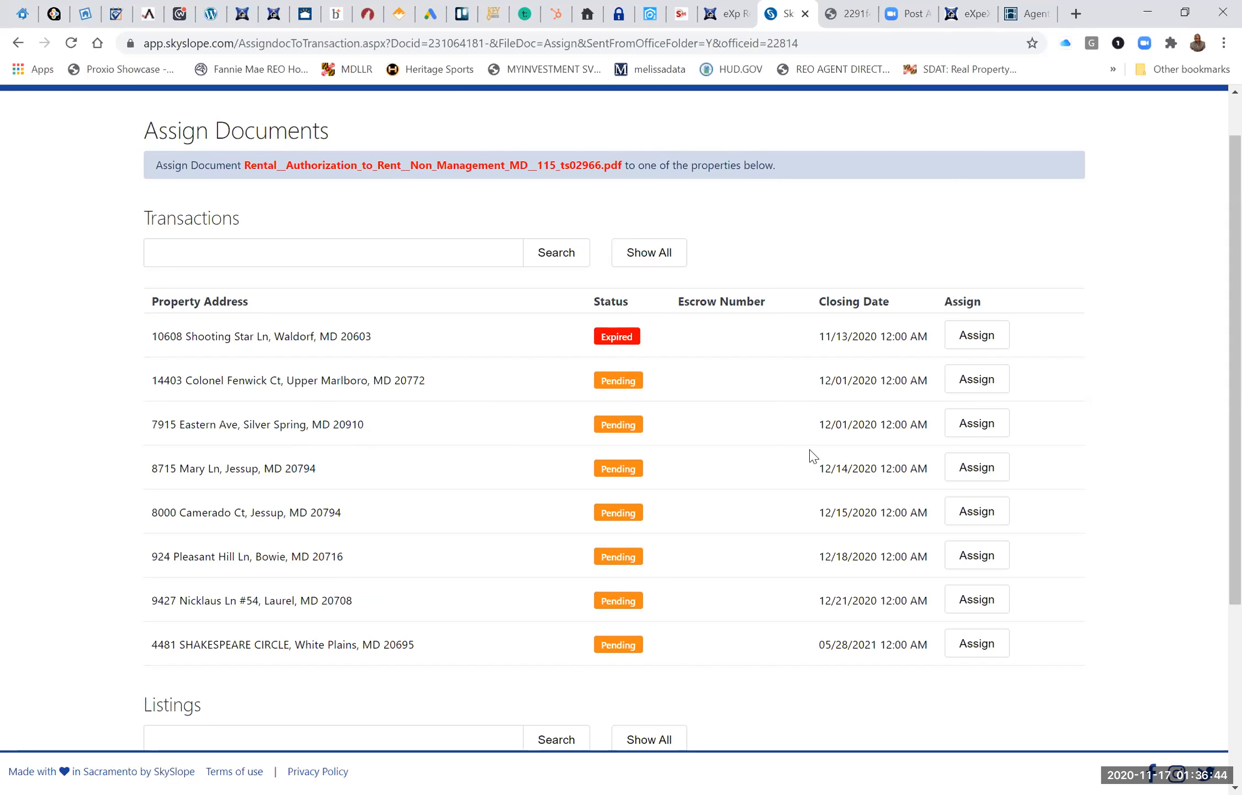
left_click(975, 429)
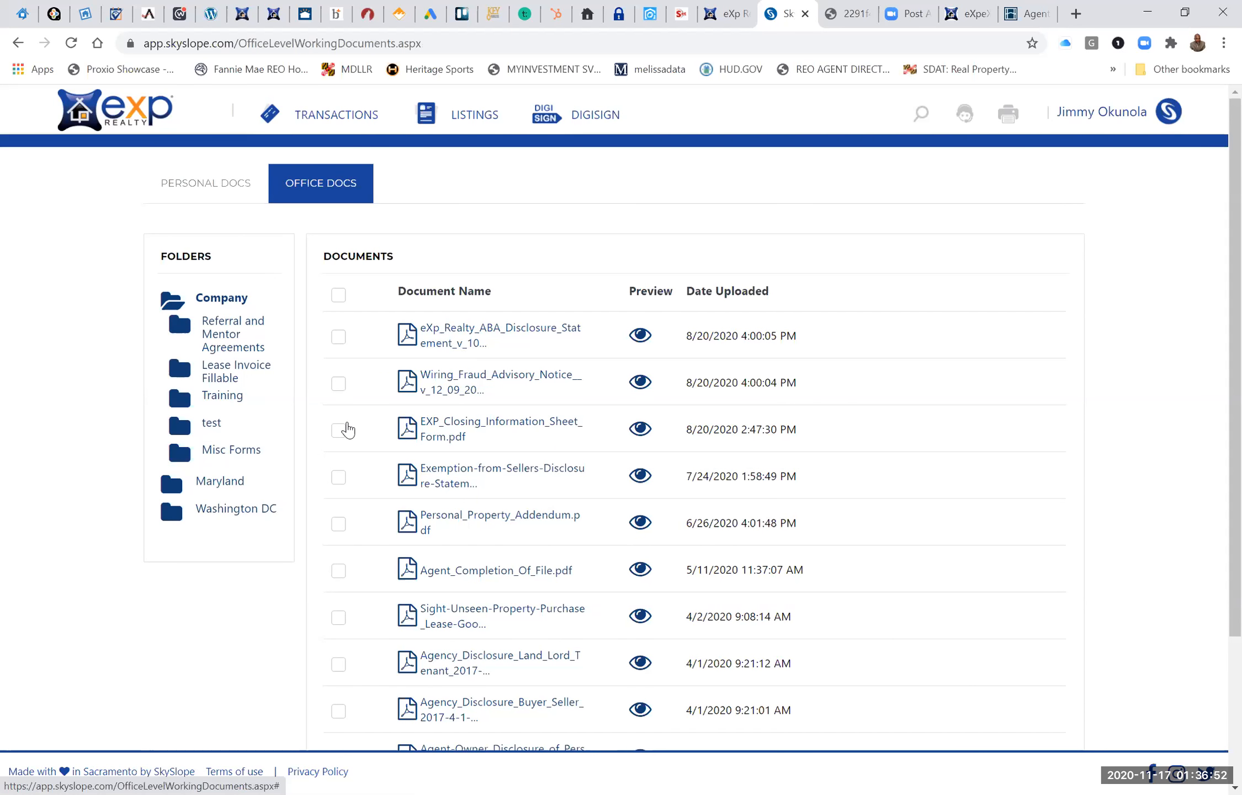
Open the Silver Spring rental transaction and check its documents for the assigned form.
left_click(327, 117)
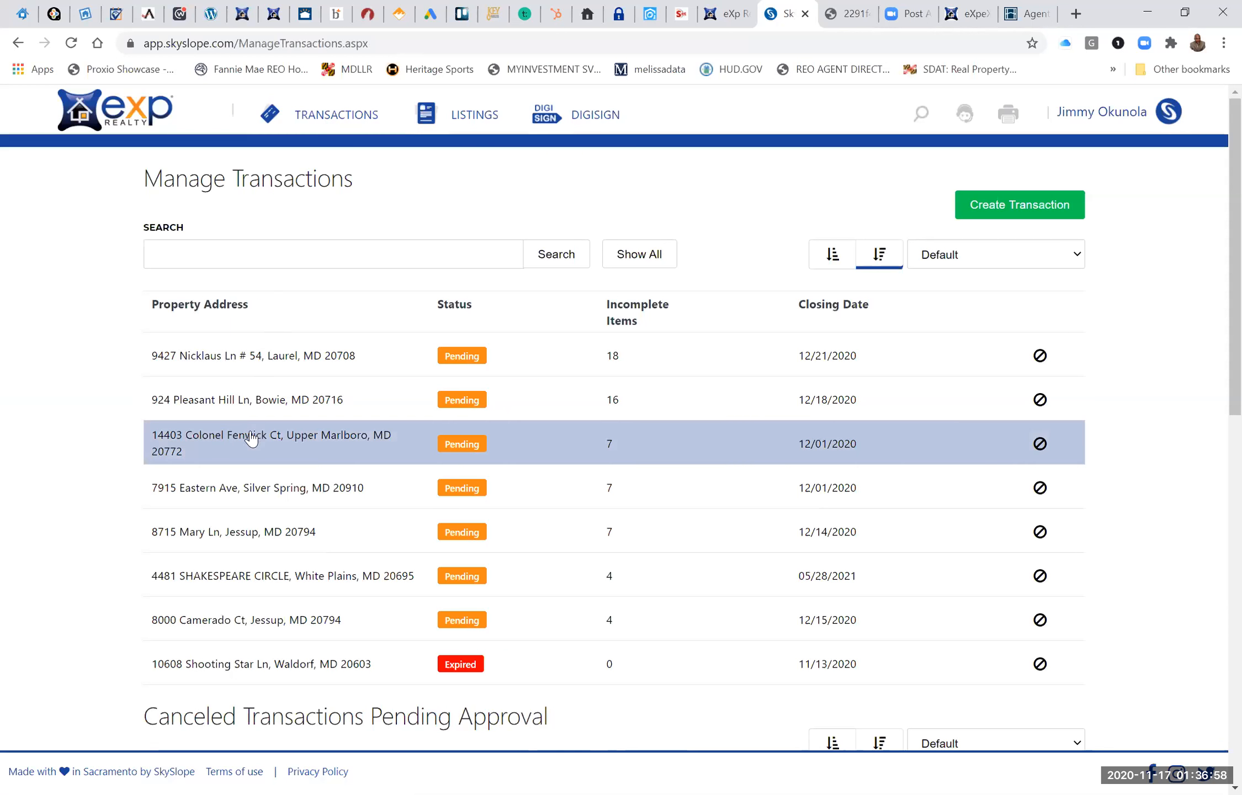
left_click(237, 489)
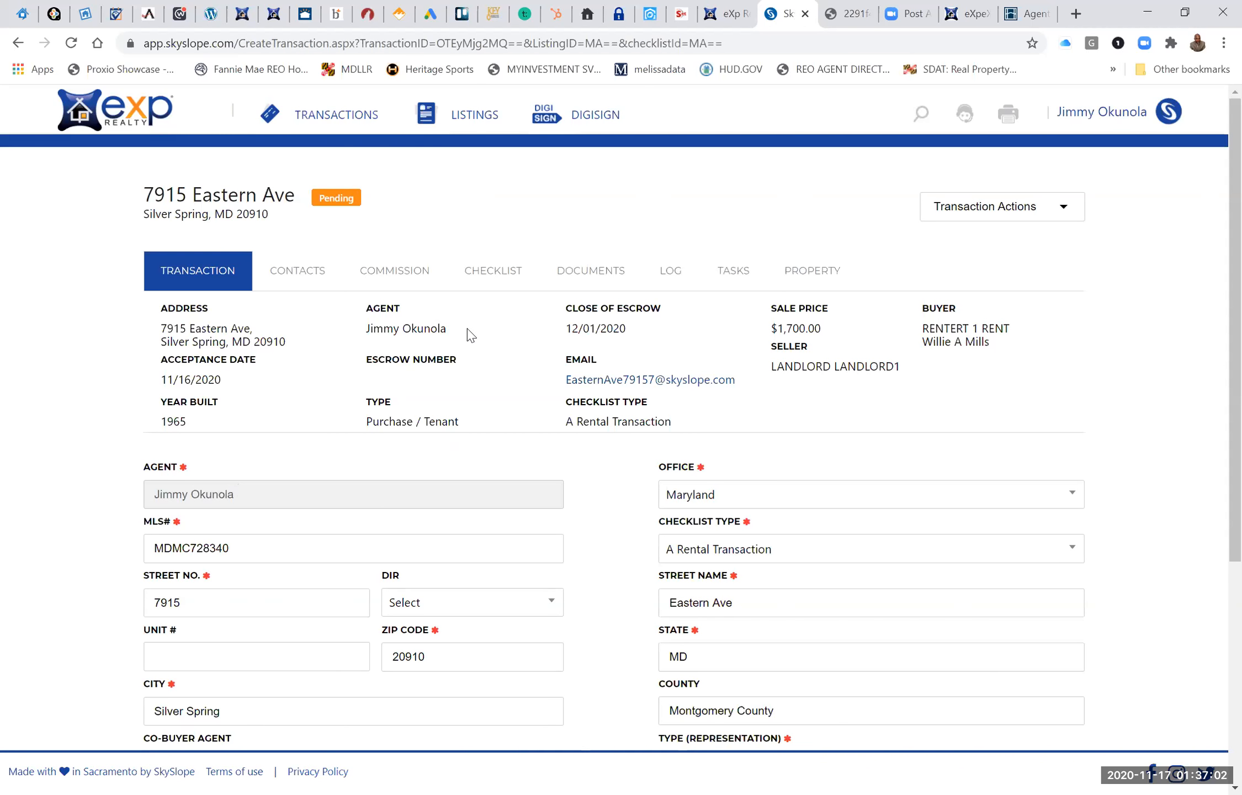
left_click(590, 272)
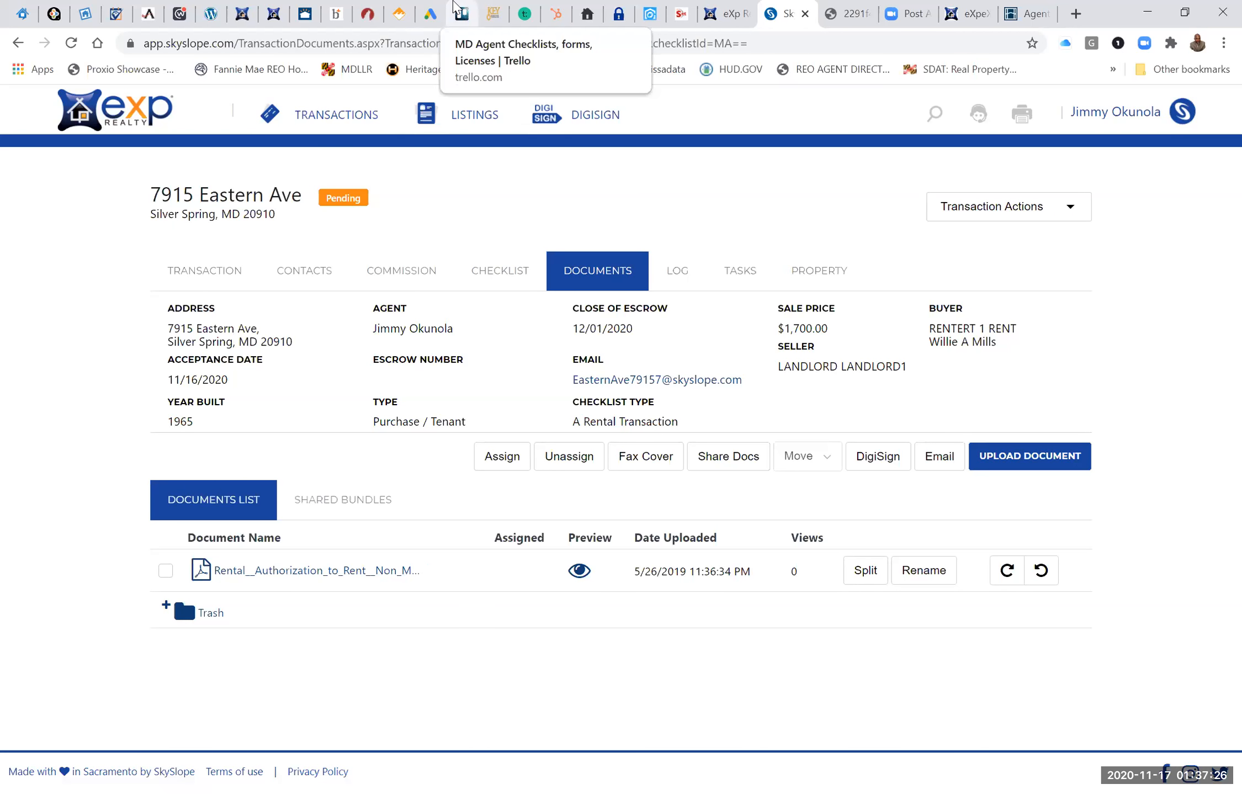
Switch to Trello's MD Agent Checklists, forms, Licenses board and look through the MD County Documents list.
left_click(455, 8)
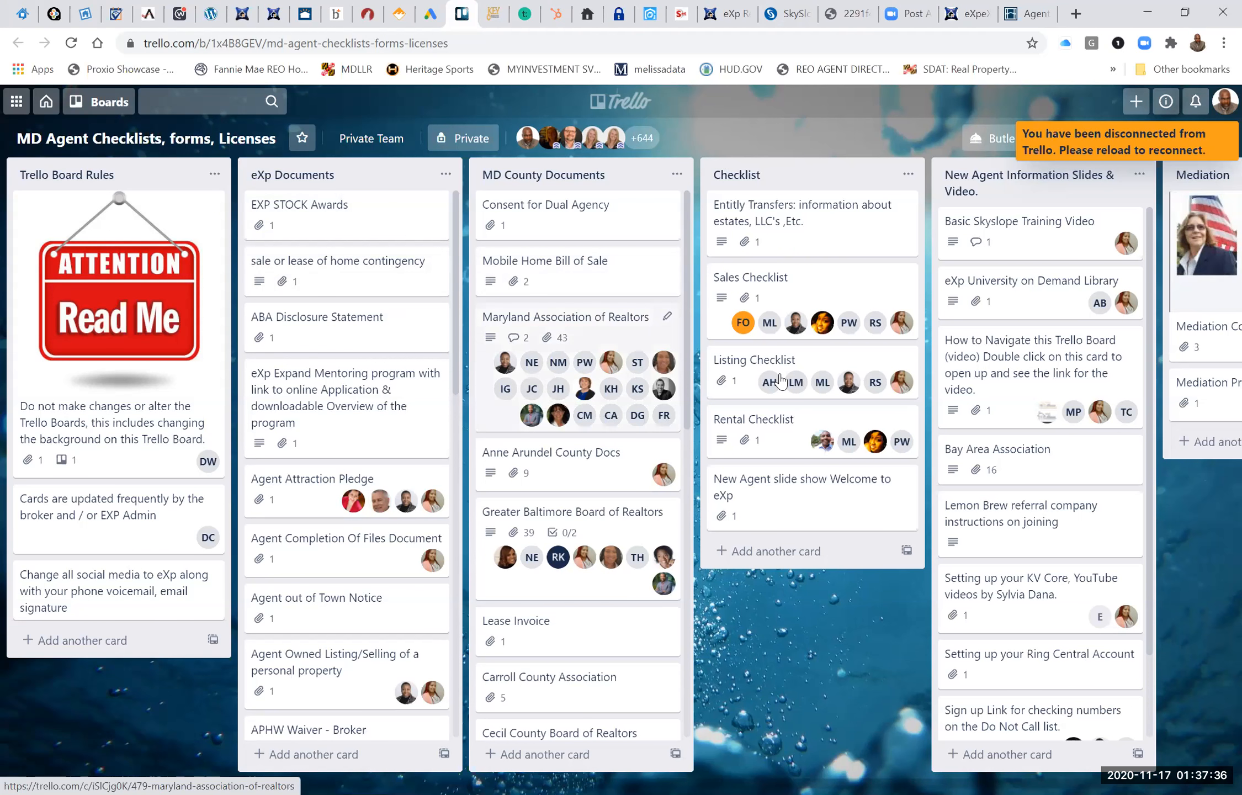
right_click(543, 170)
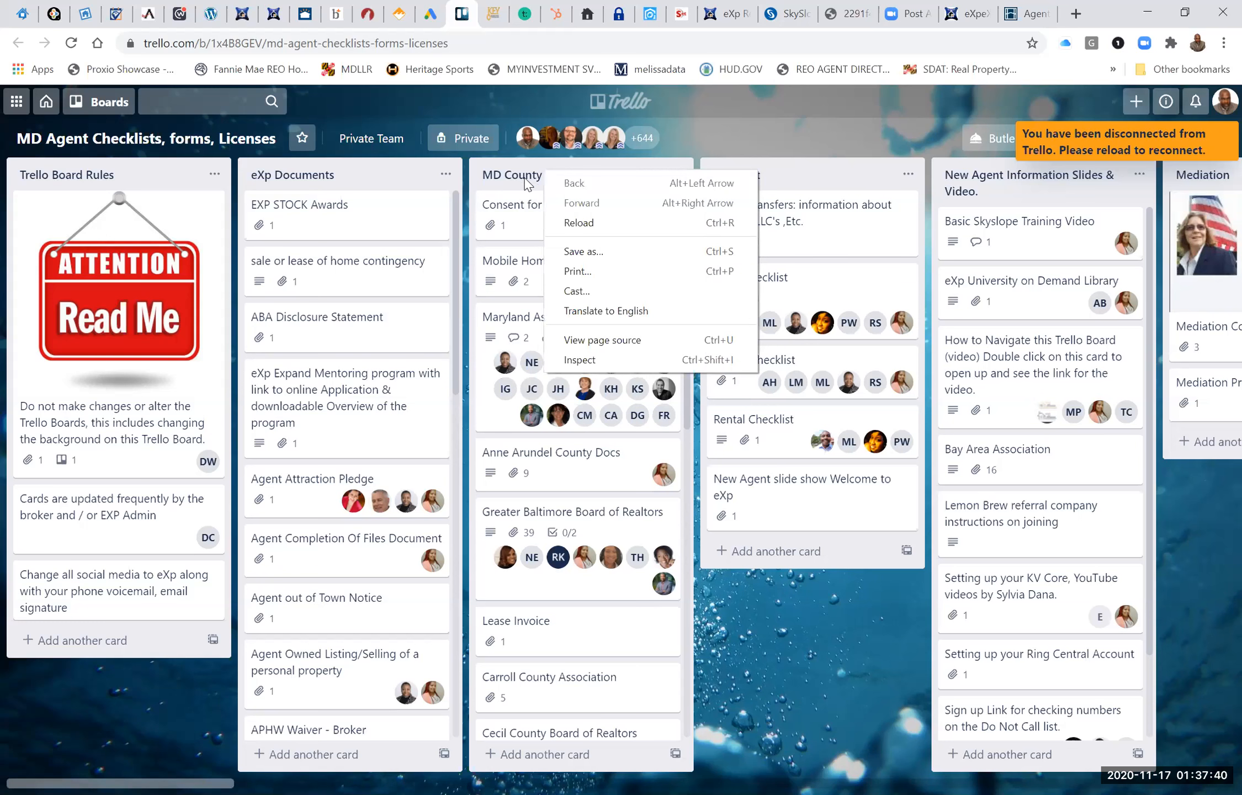
left_click(525, 178)
left_click(525, 178)
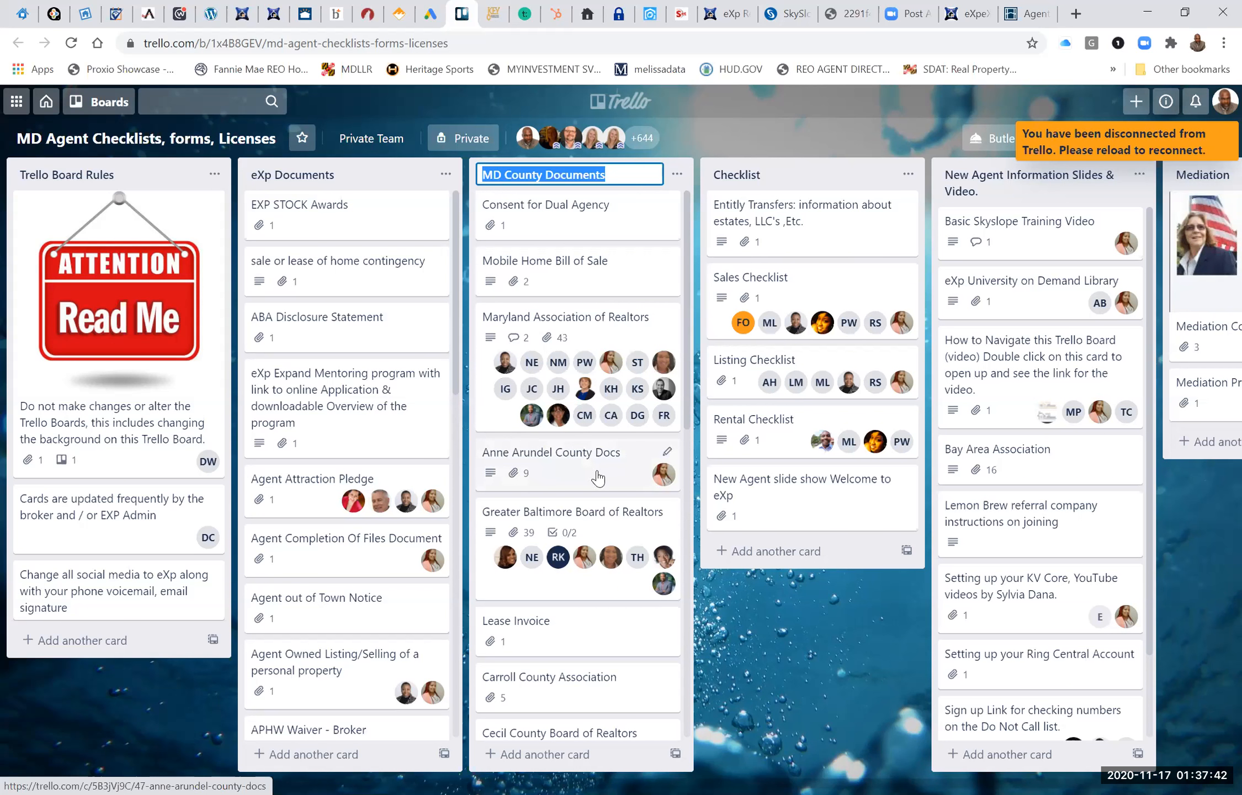
scroll(588, 539, "down", 1)
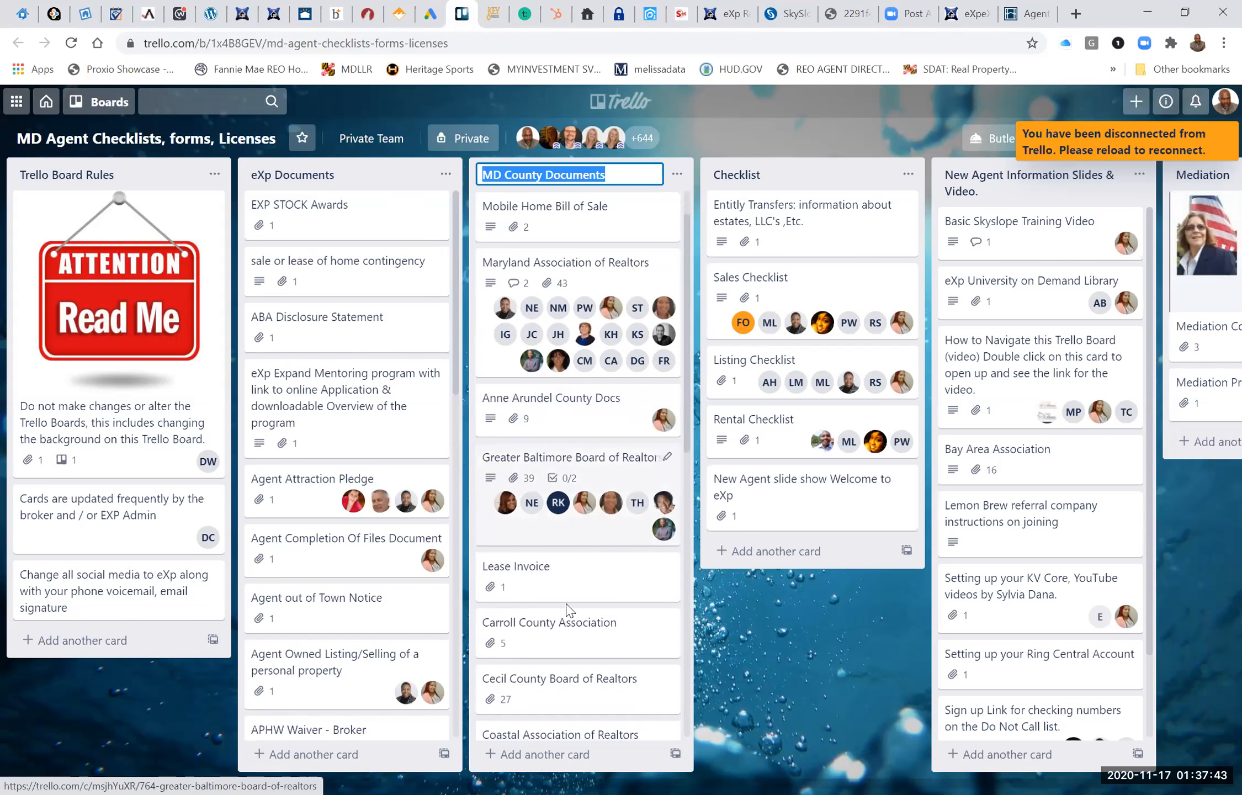
View the fillable Lease Invoice PDF attached to the Lease Invoice card, and close the preview and card.
left_click(530, 576)
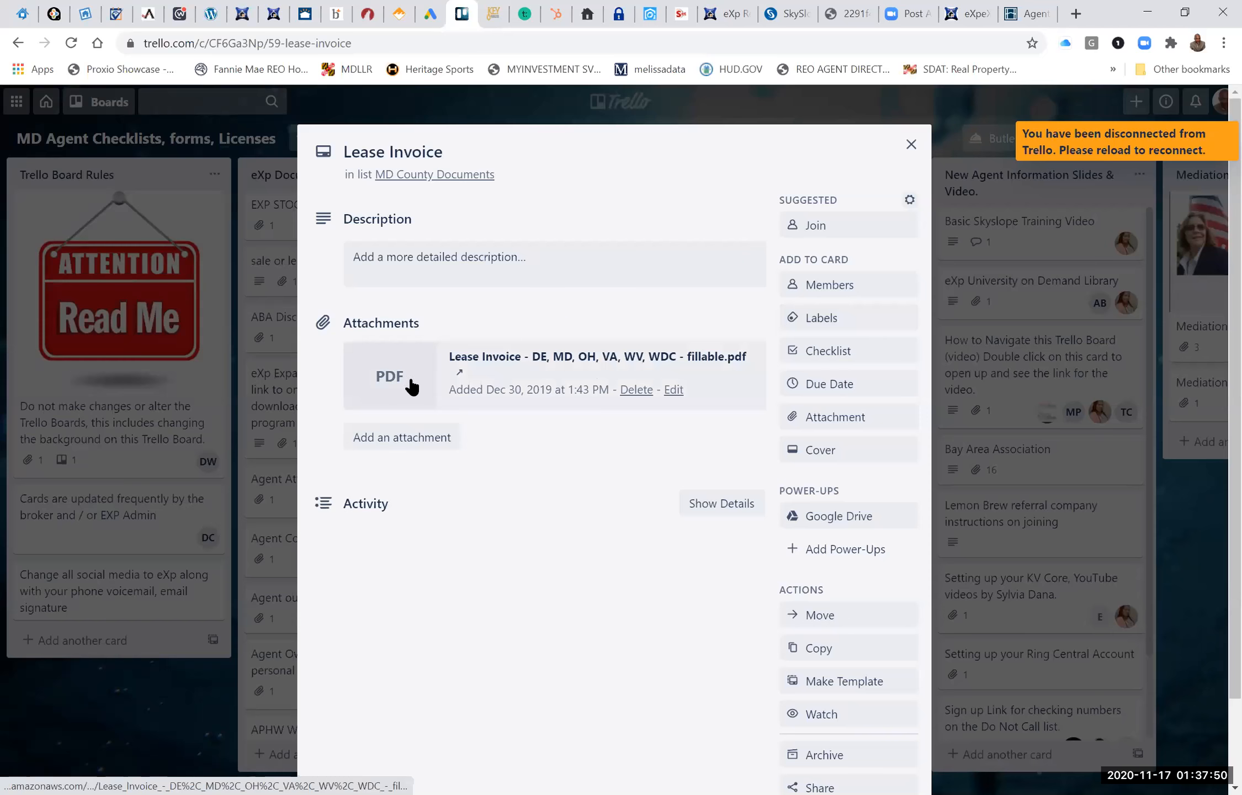
left_click(403, 387)
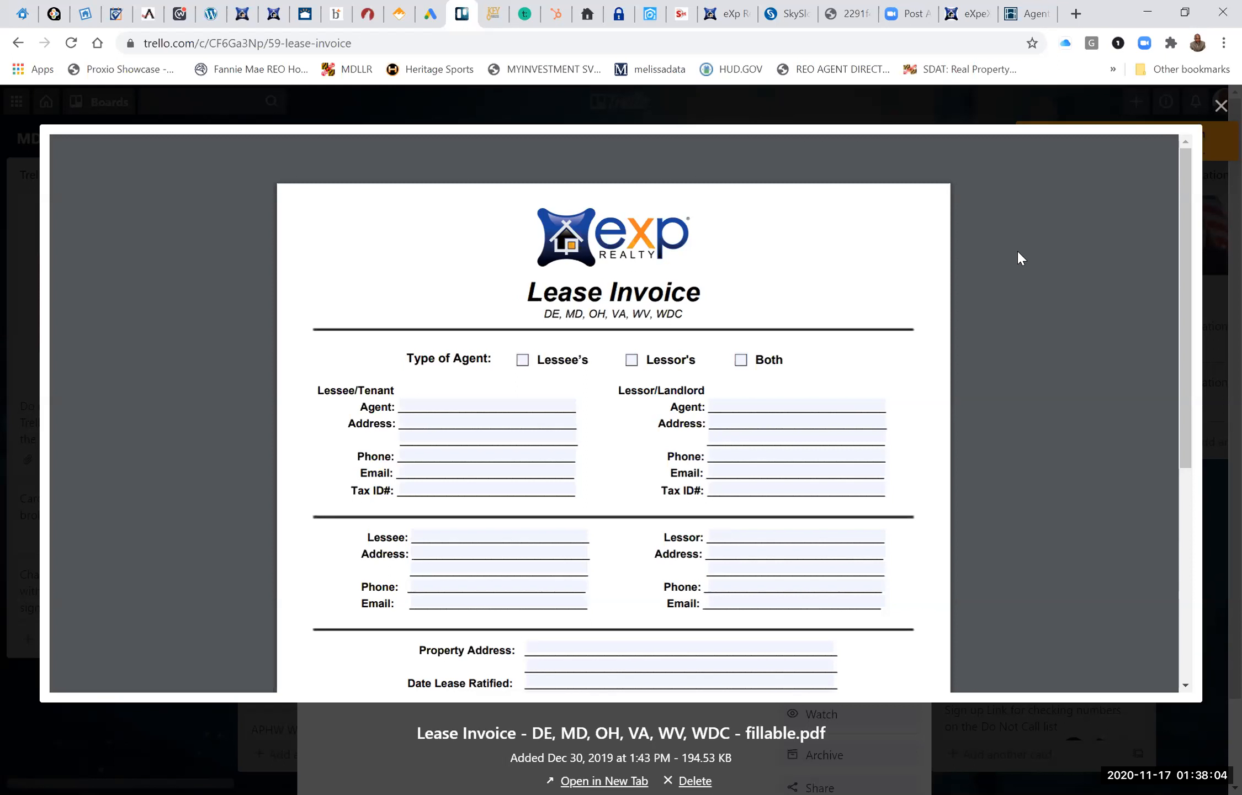
mouse_move(1085, 196)
left_click(1079, 268)
left_click(909, 141)
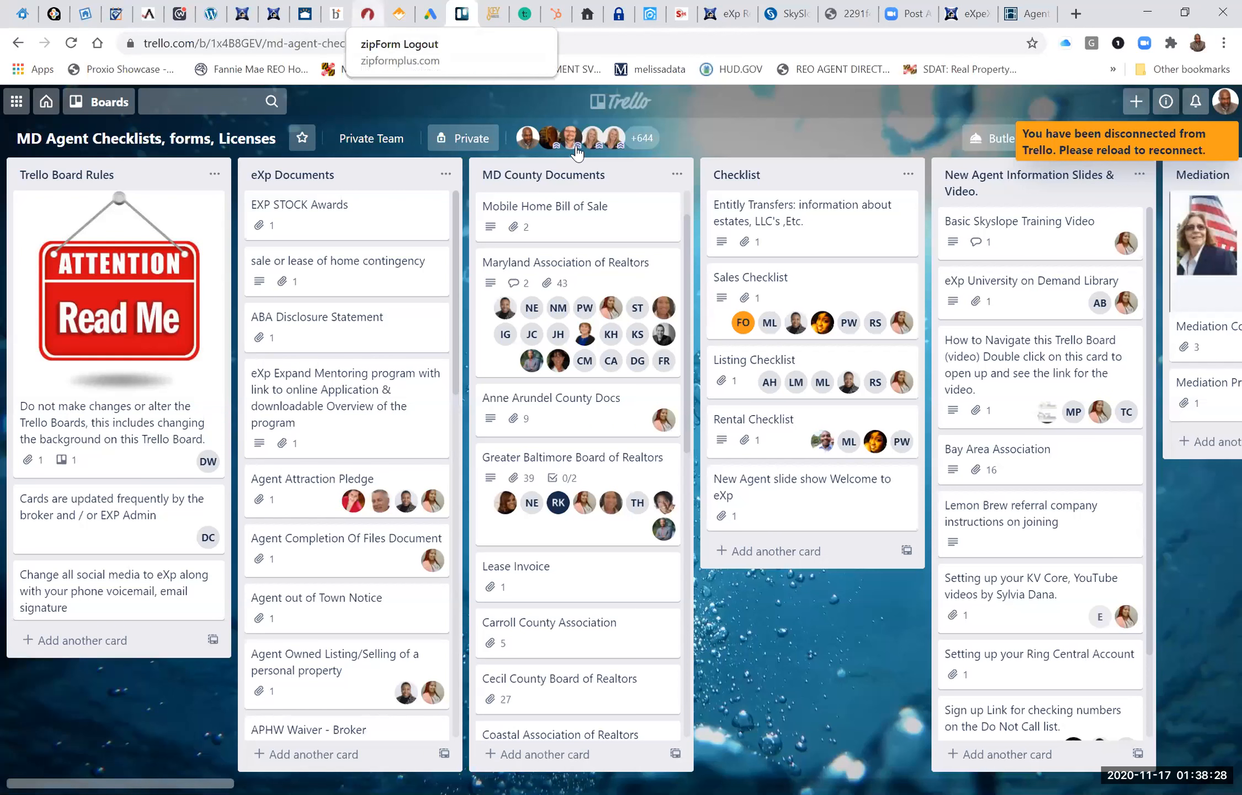
Switch to the zipForm site and sign back in with the saved credentials.
left_click(367, 14)
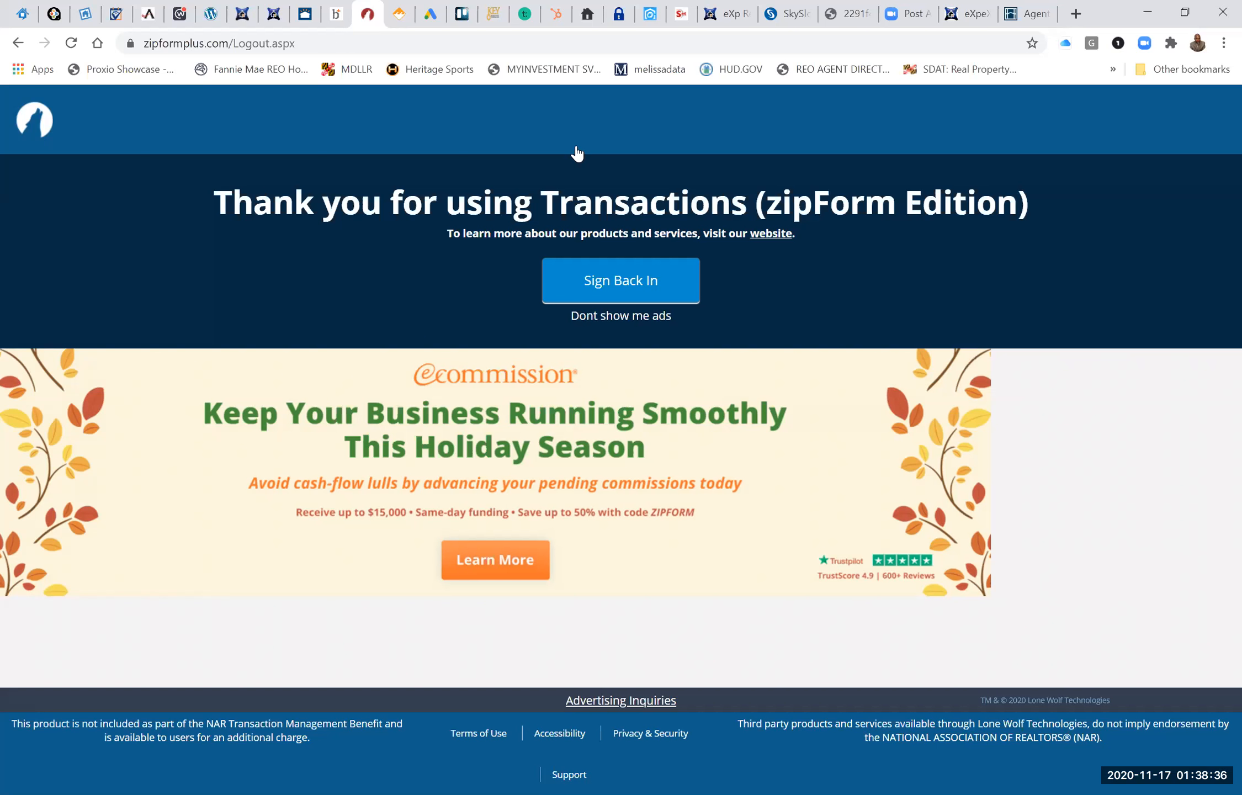
left_click(619, 292)
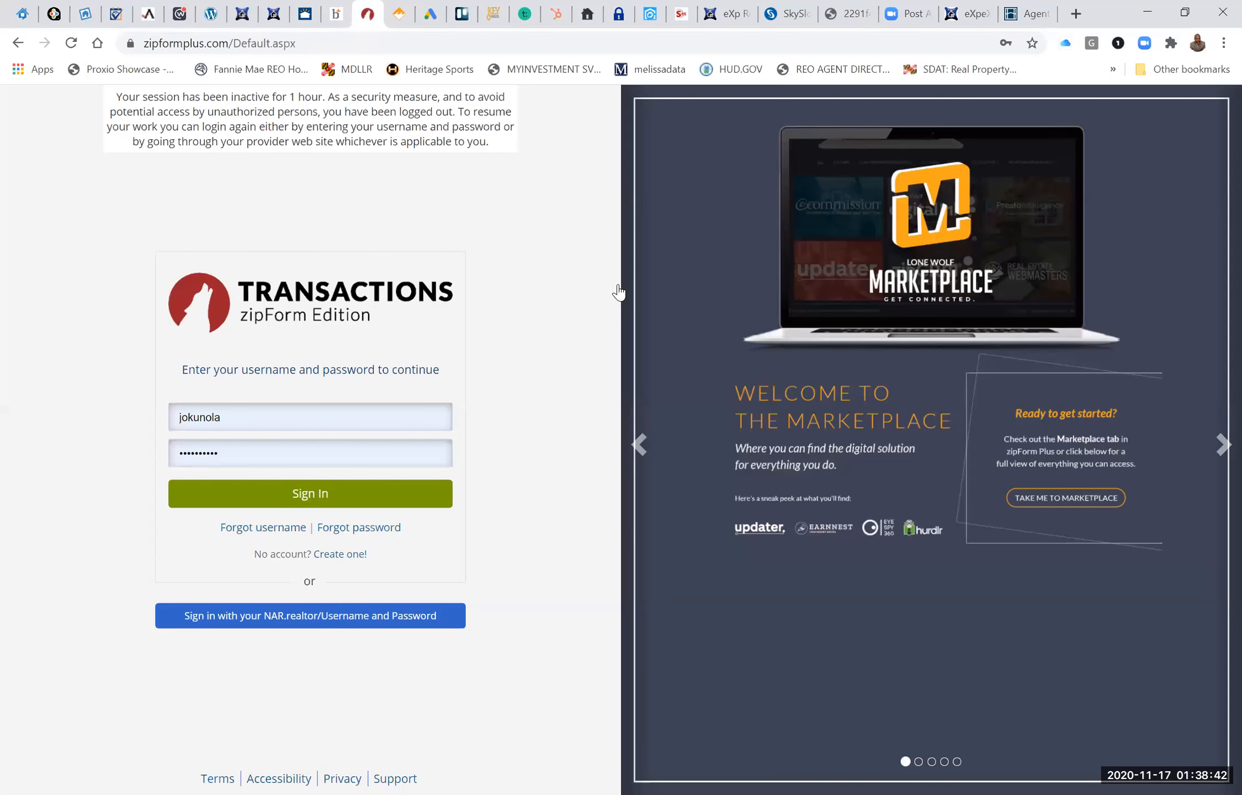
left_click(311, 492)
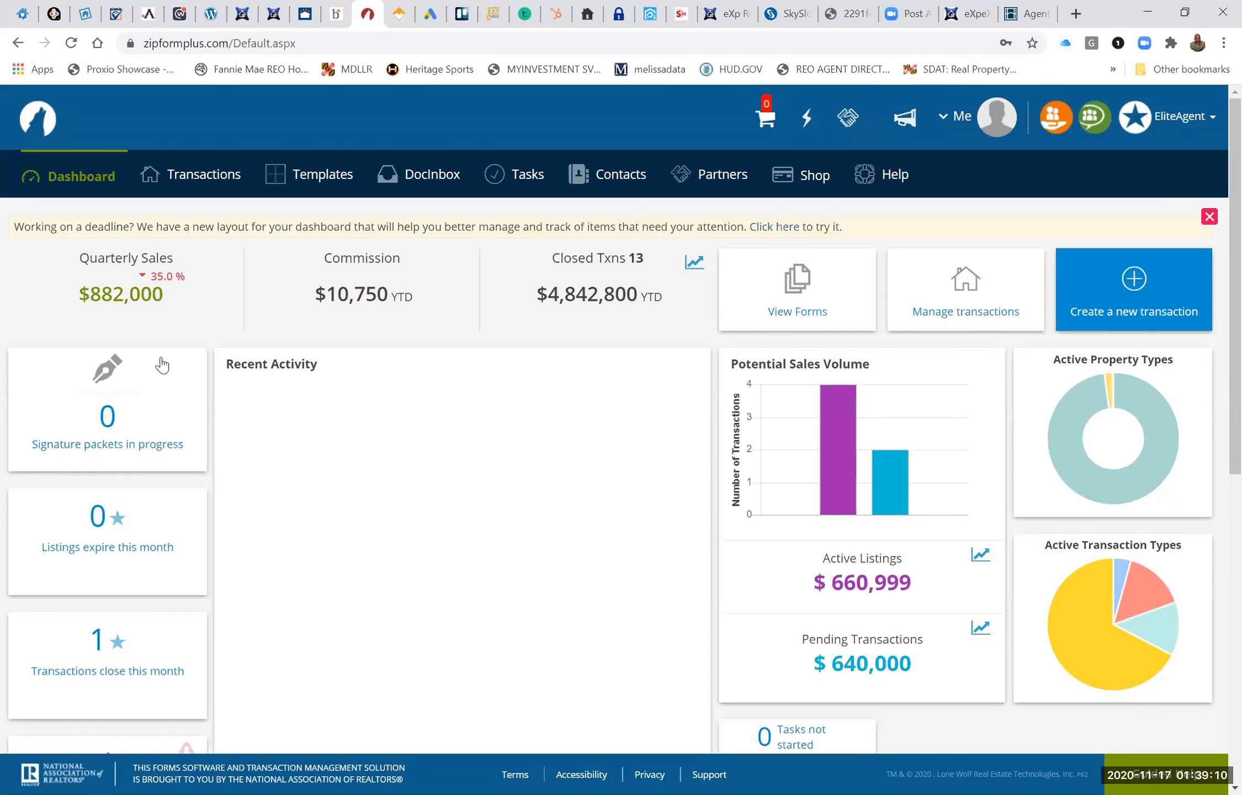
Go to the transactions list and start a new transaction of the New Lease type.
left_click(198, 185)
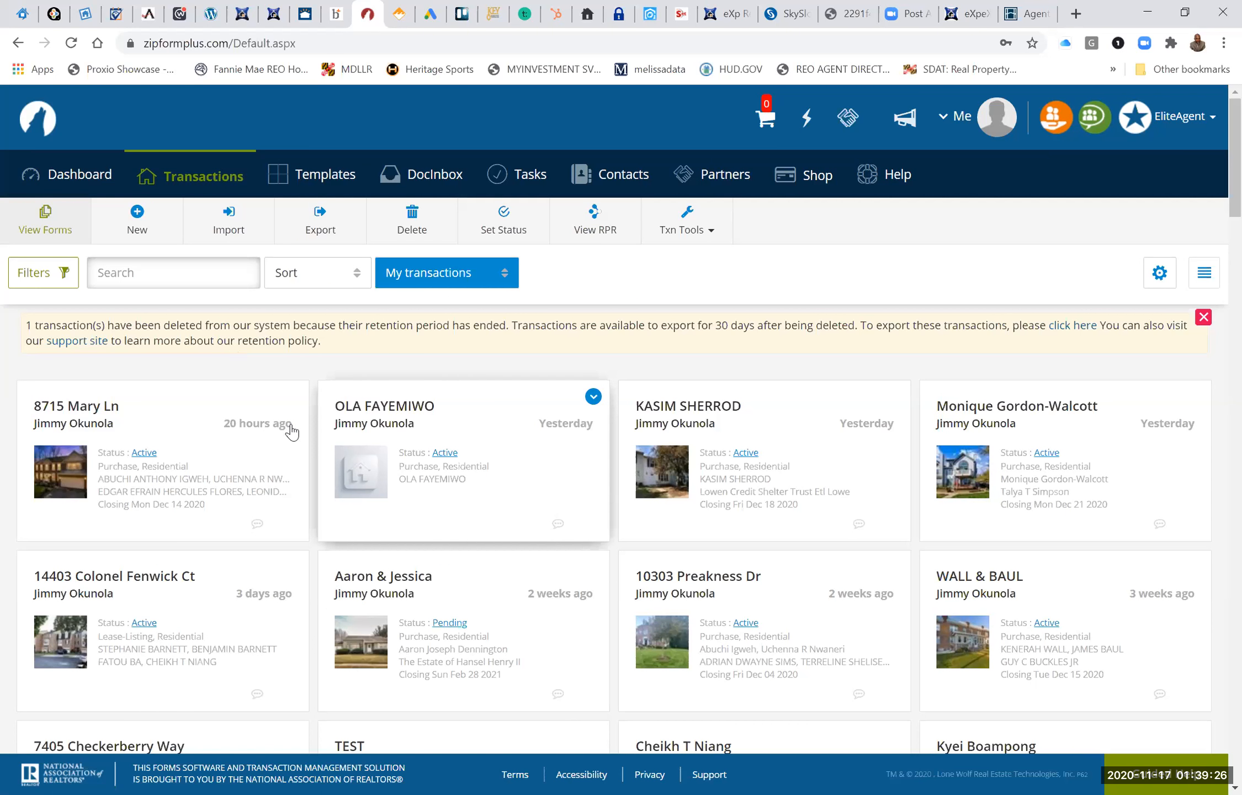
mouse_move(296, 391)
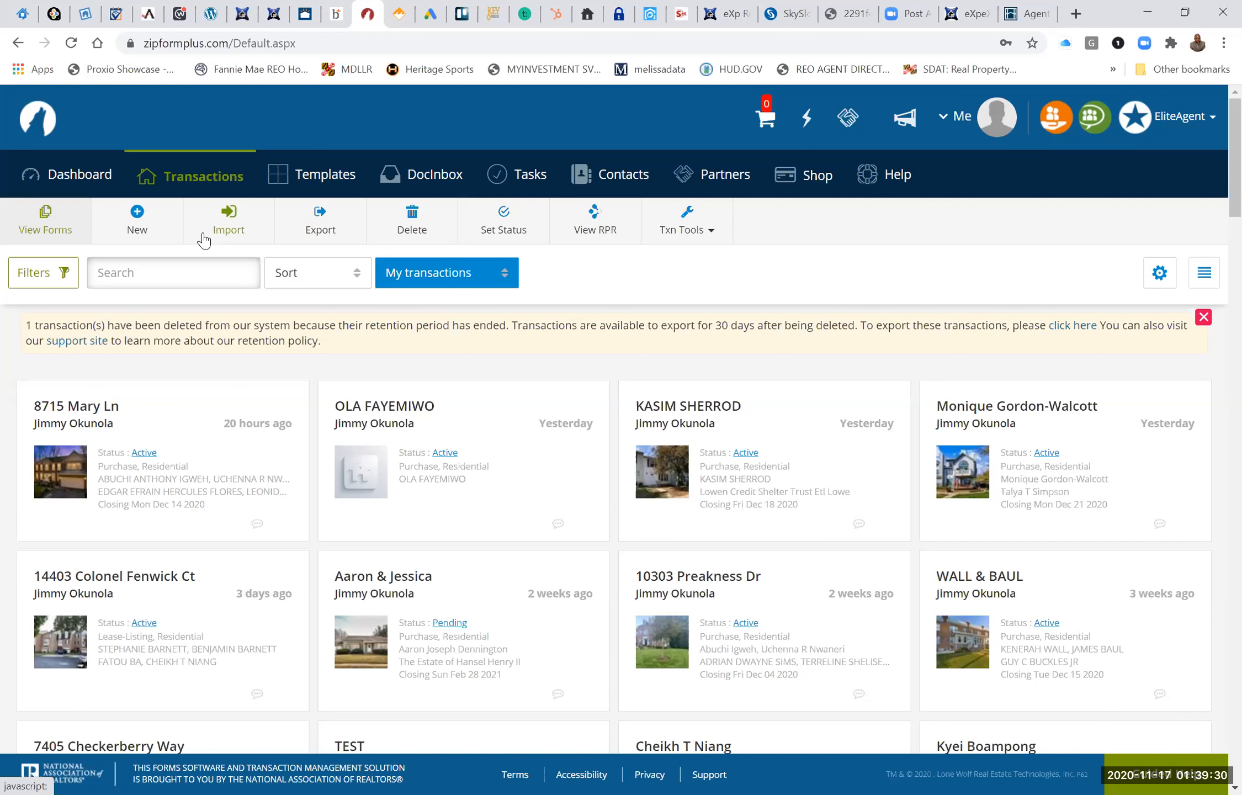
left_click(141, 214)
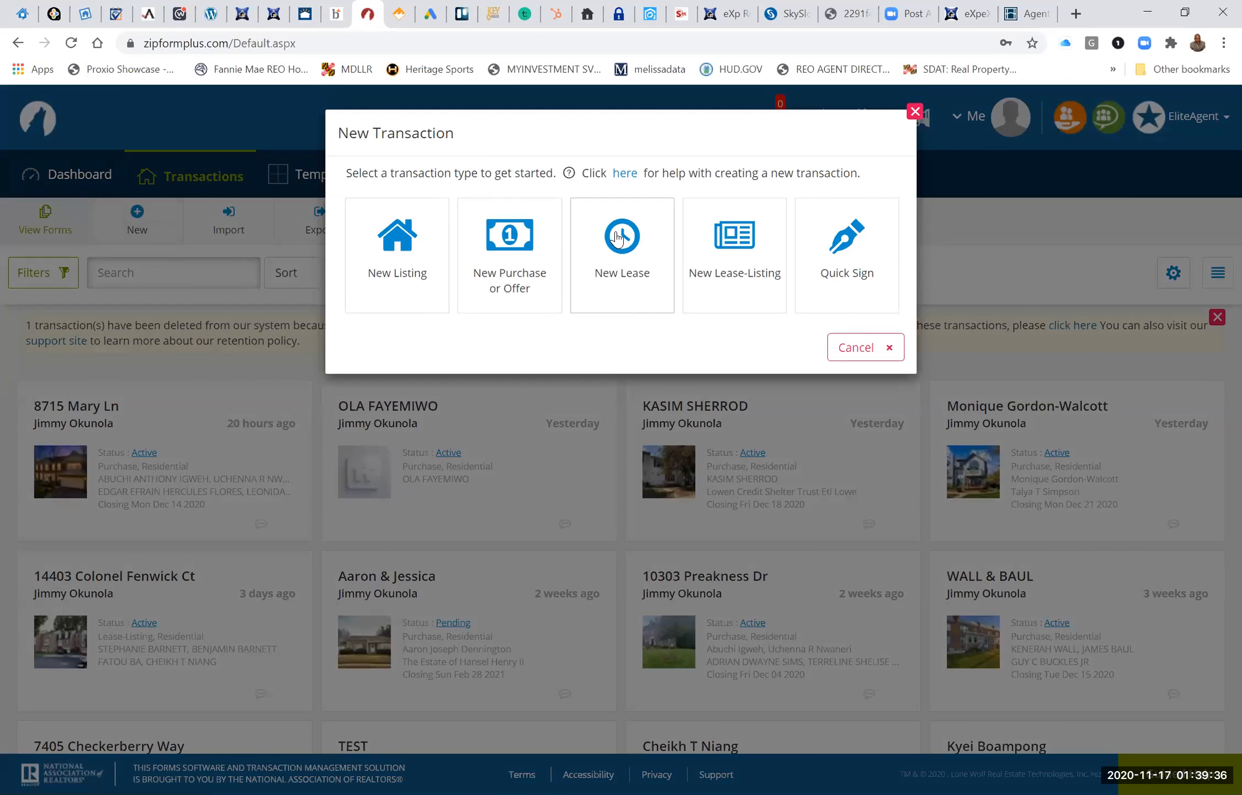
left_click(619, 238)
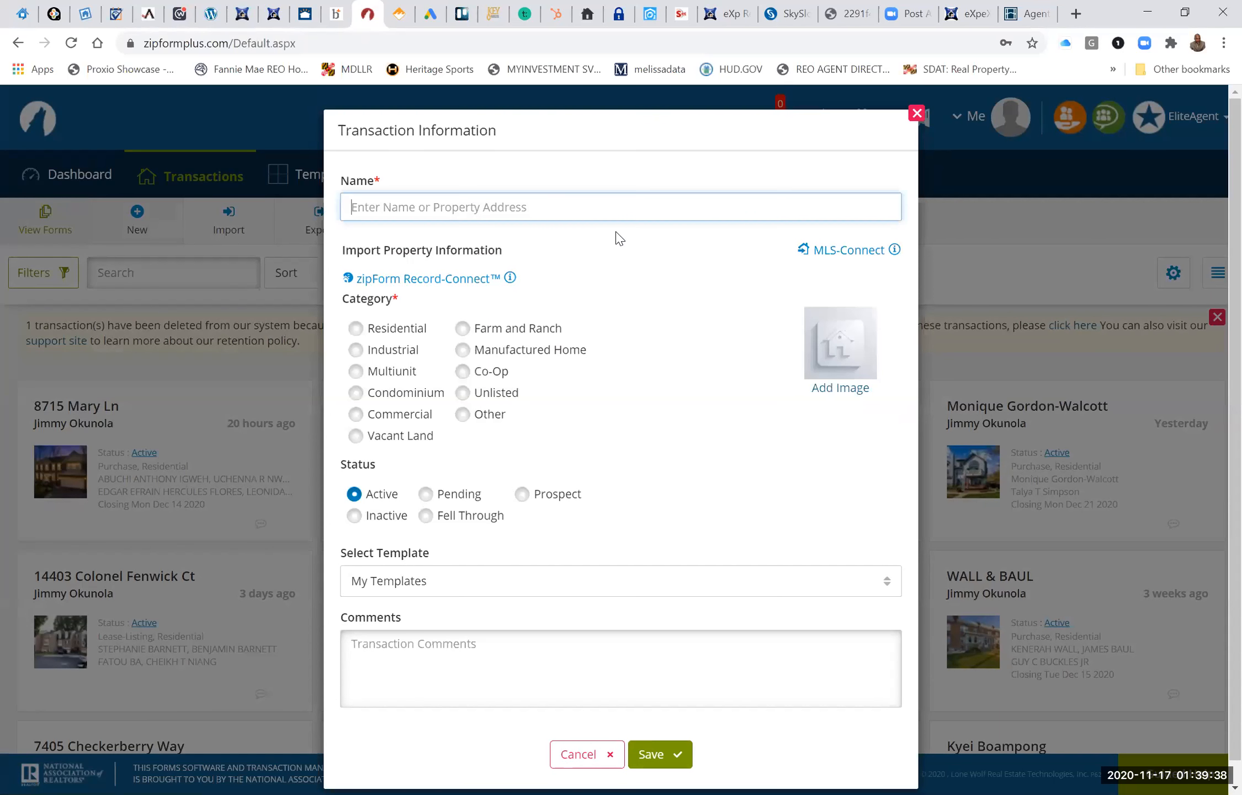
Name the new lease transaction with the rental property's street address.
left_click(492, 213)
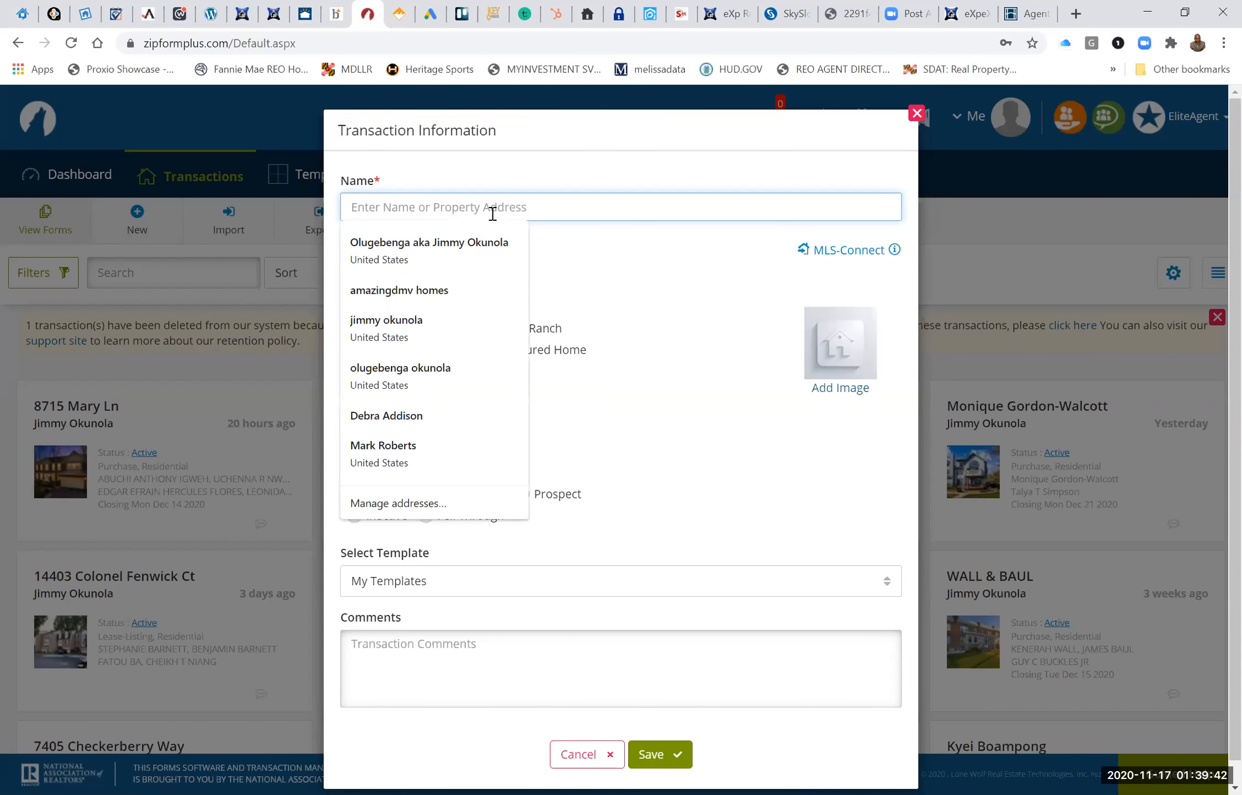
type("9715")
key("BackSpace")
key("BackSpace")
key("BackSpace")
key("BackSpace")
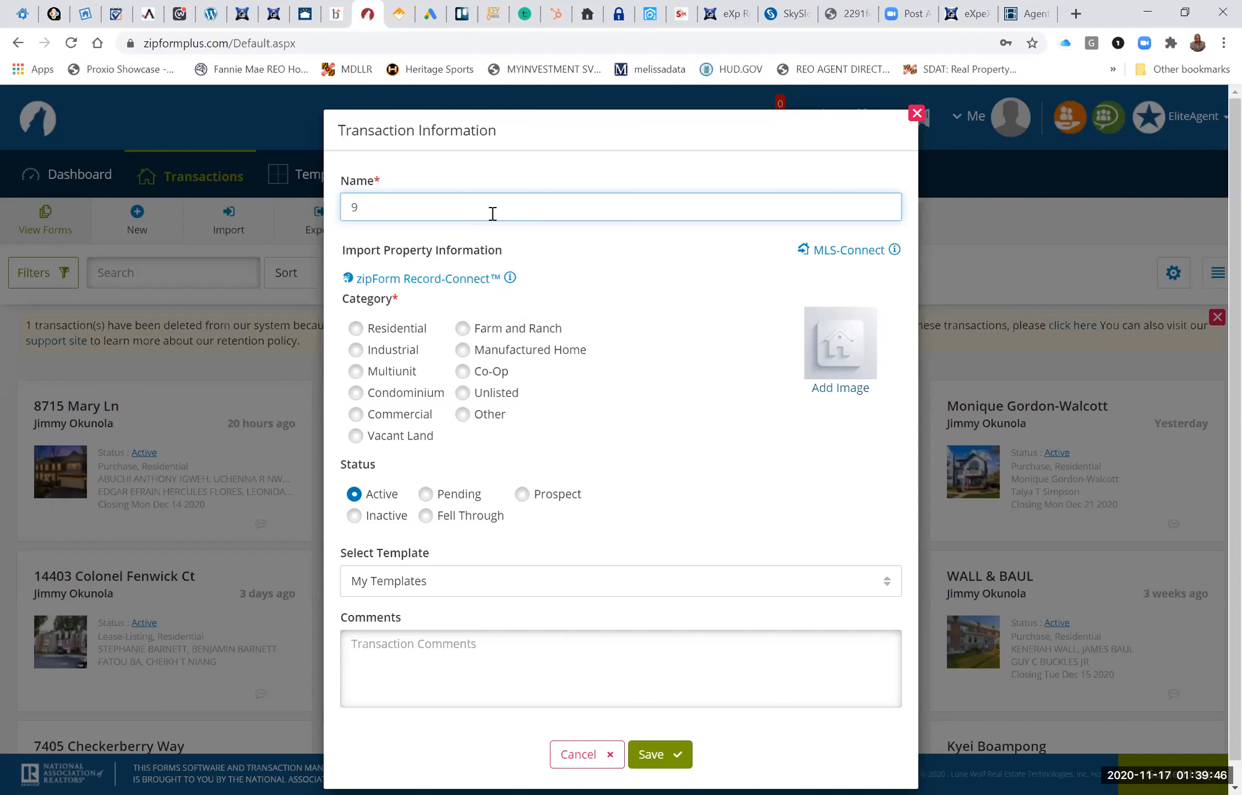
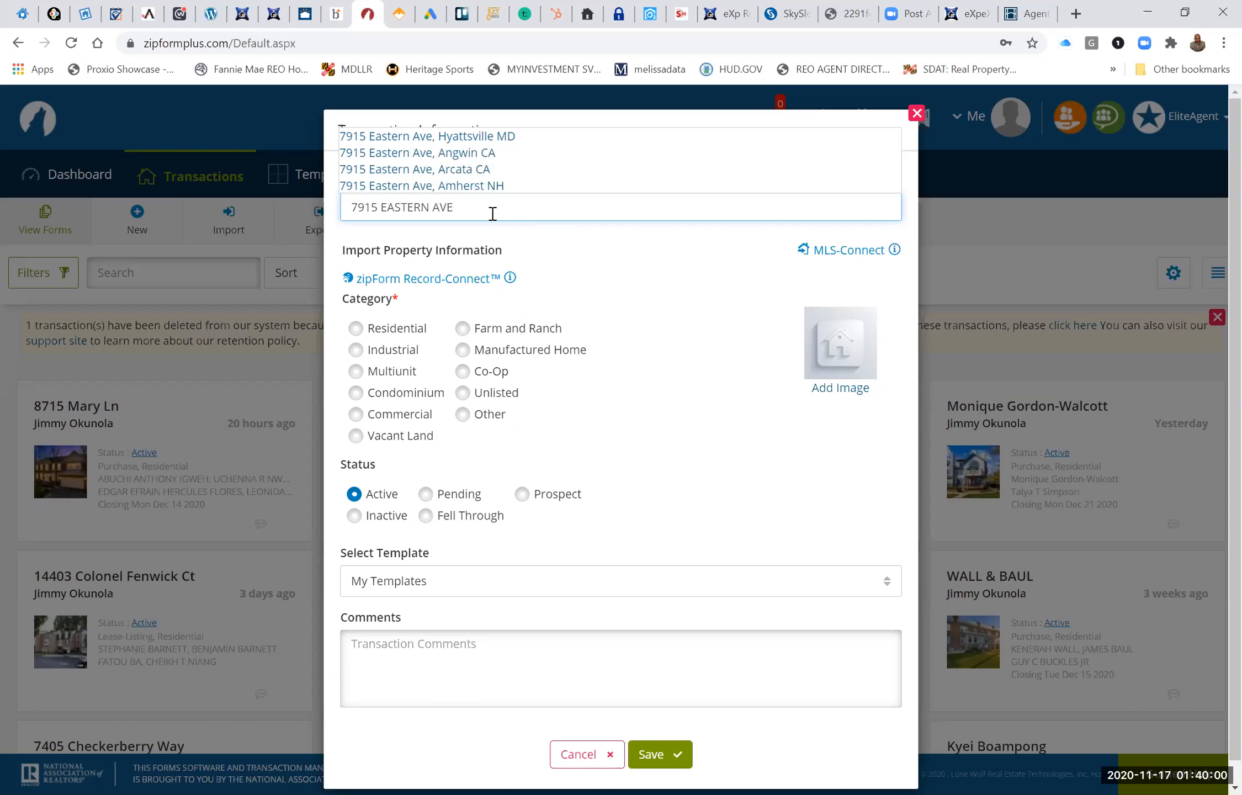
left_click(605, 281)
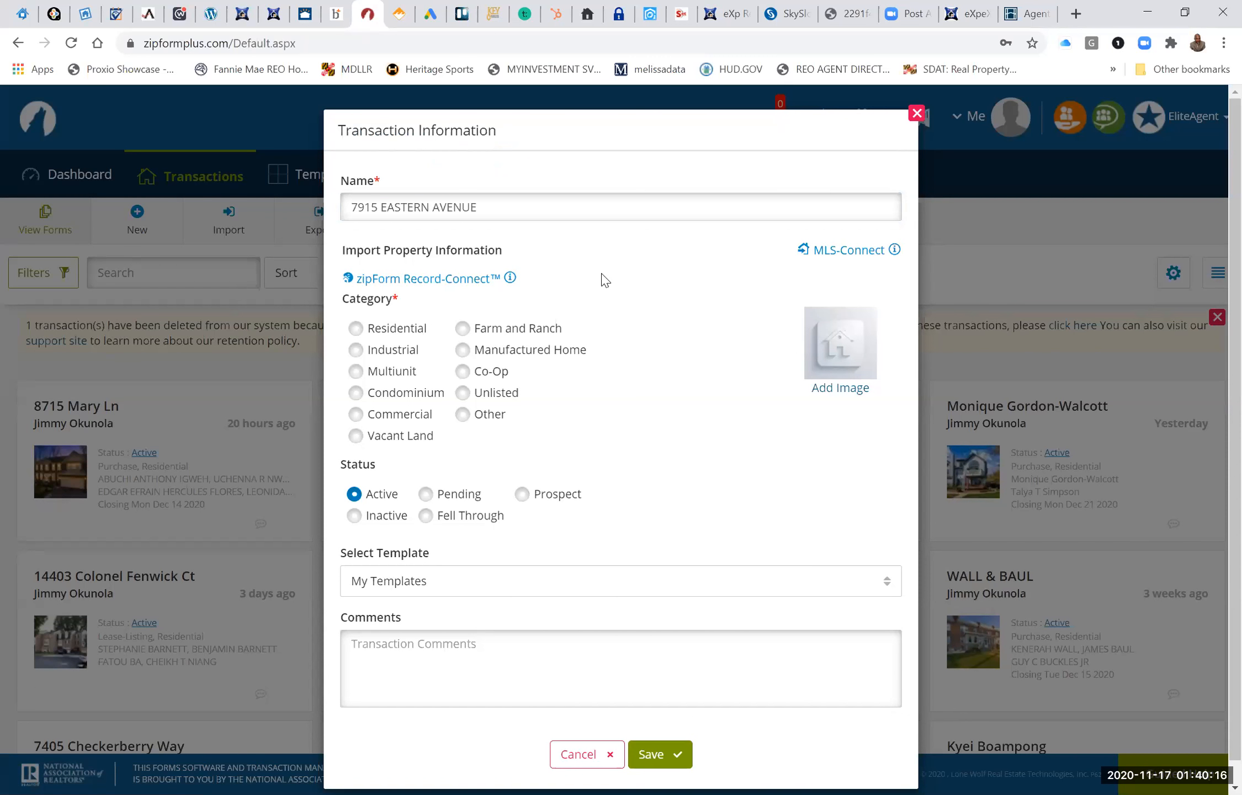
Look up residential listing MDMC728340 in the BRIGHT MLS through MLS-Connect, with the property photo included.
left_click(849, 250)
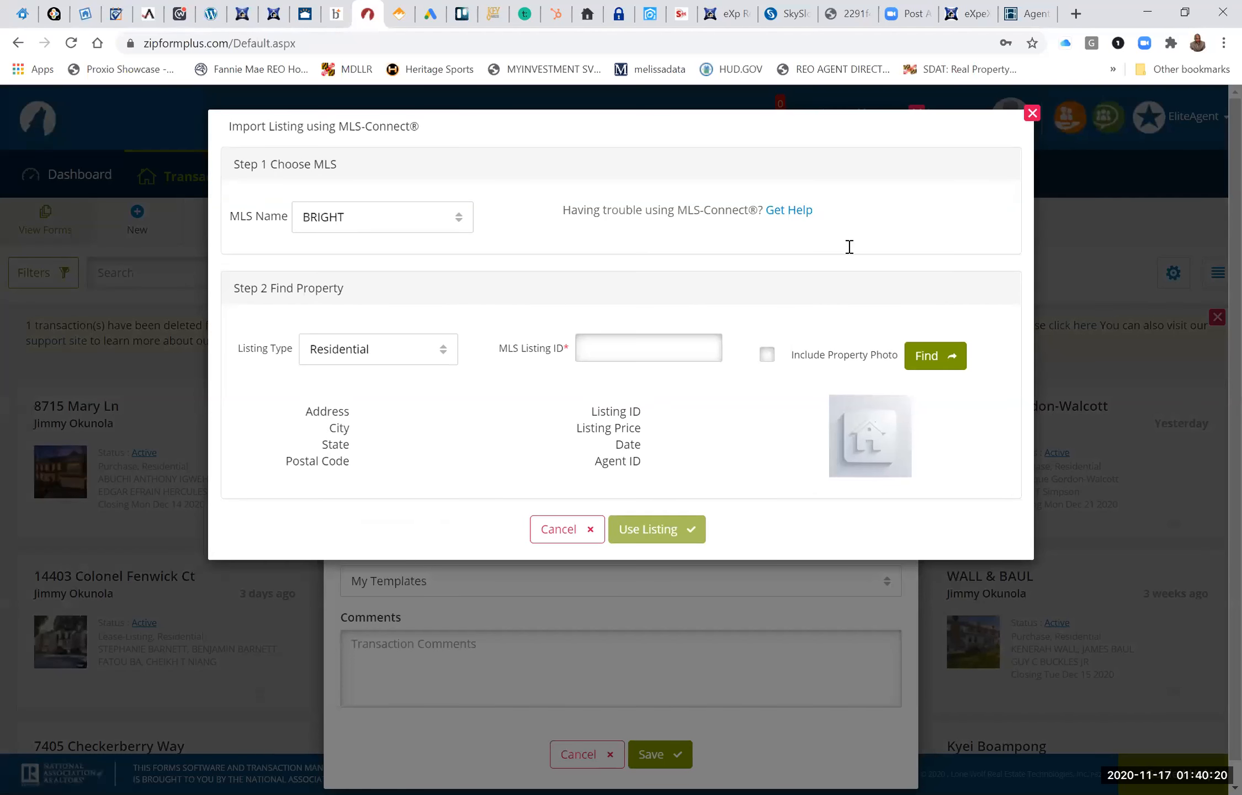
left_click(647, 347)
type("MDMC")
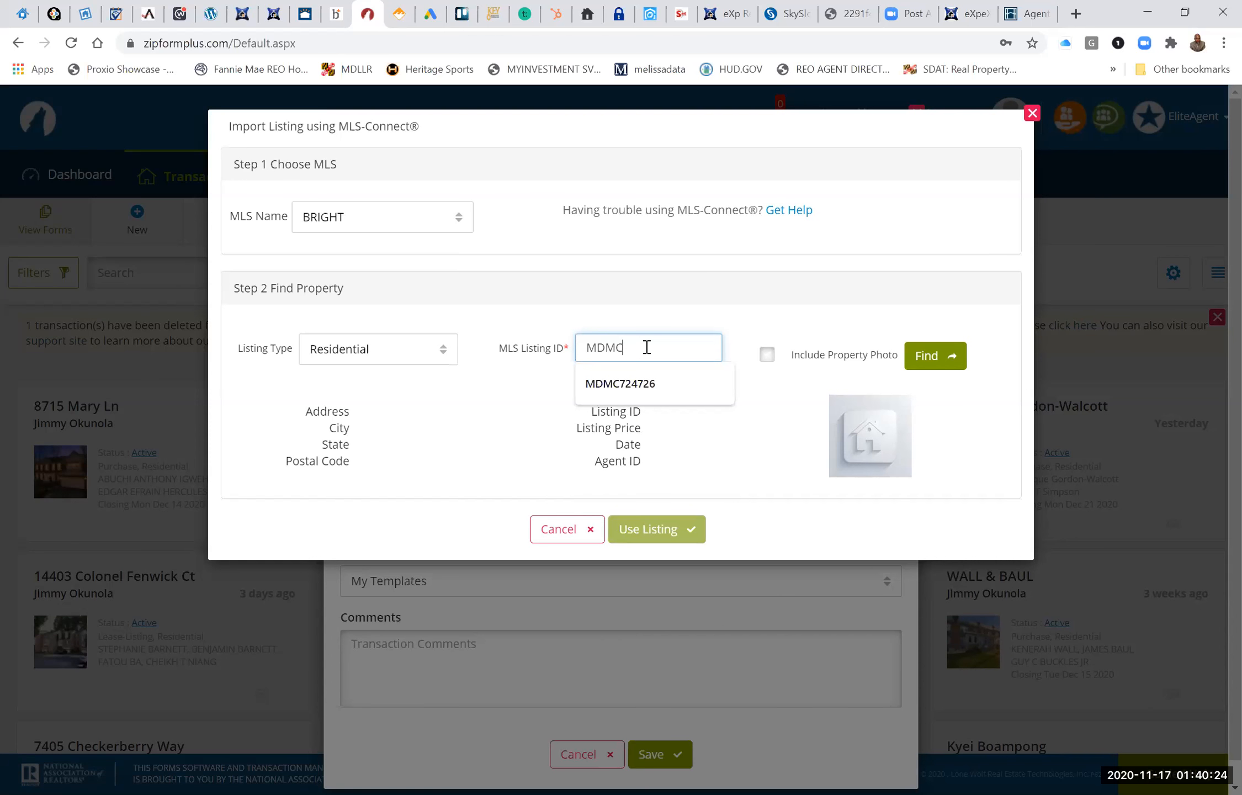
type("728")
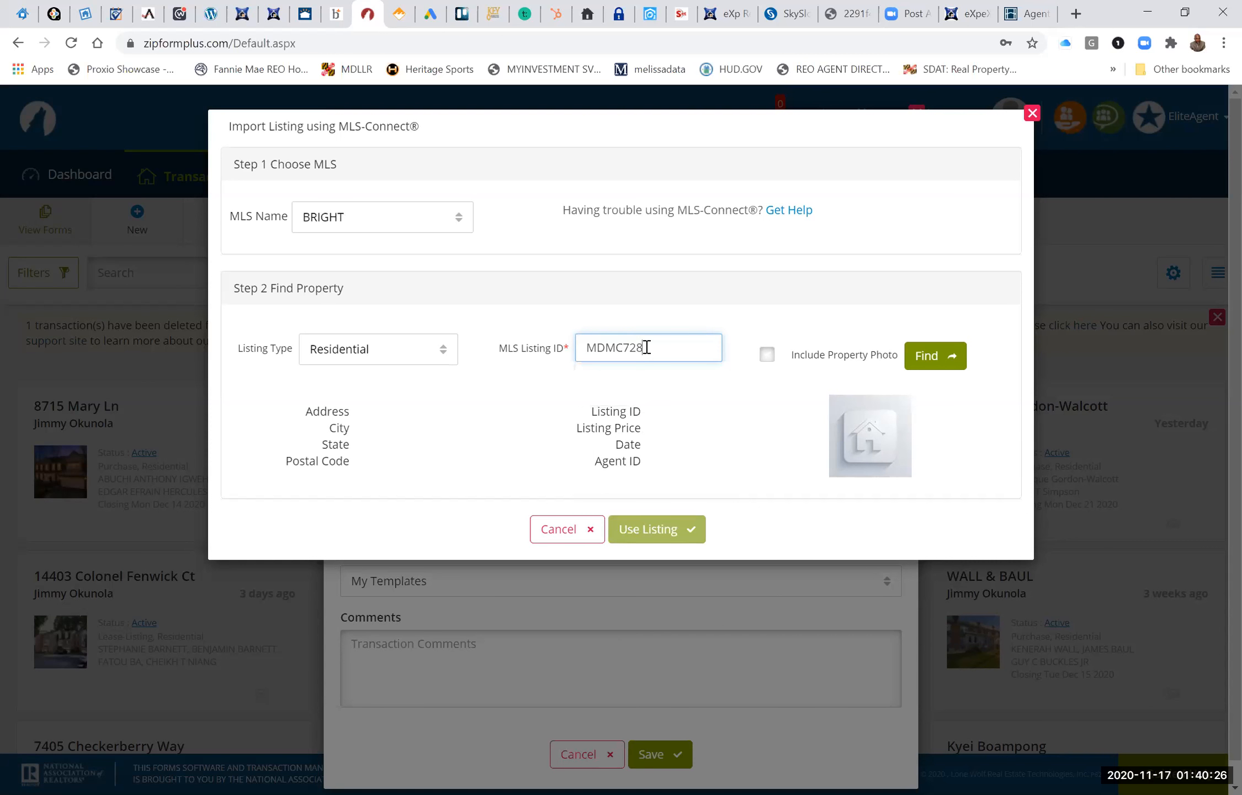
type("340")
left_click(767, 356)
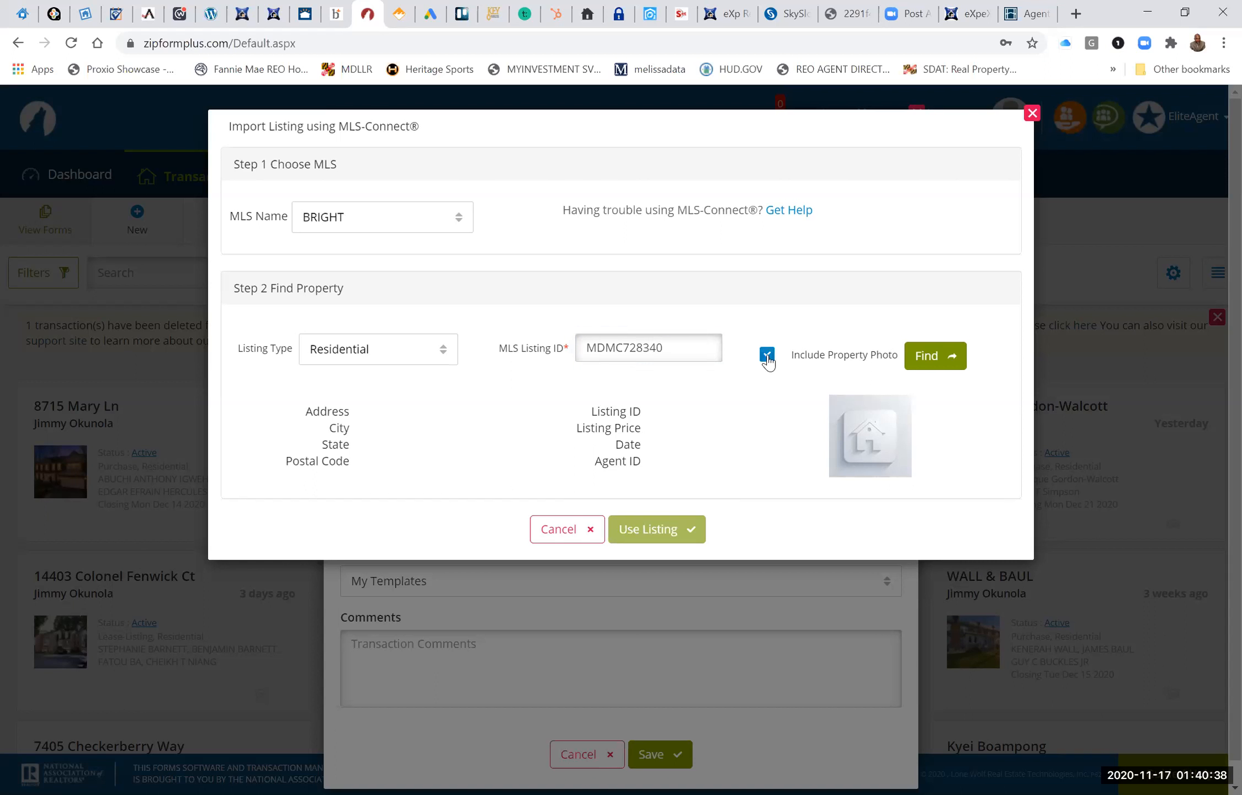
left_click(940, 357)
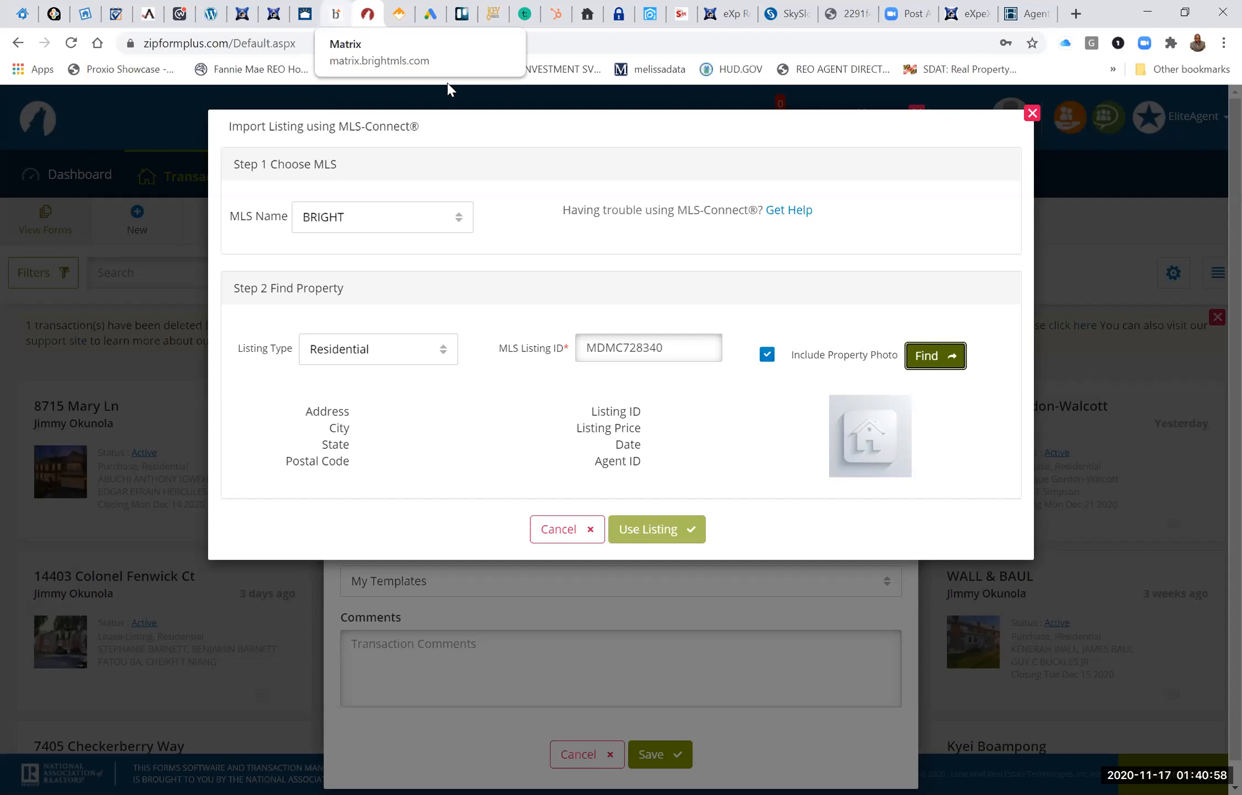
Switch to Bright MLS, open the Residential Lease search, and sign back in with the saved credentials.
left_click(336, 14)
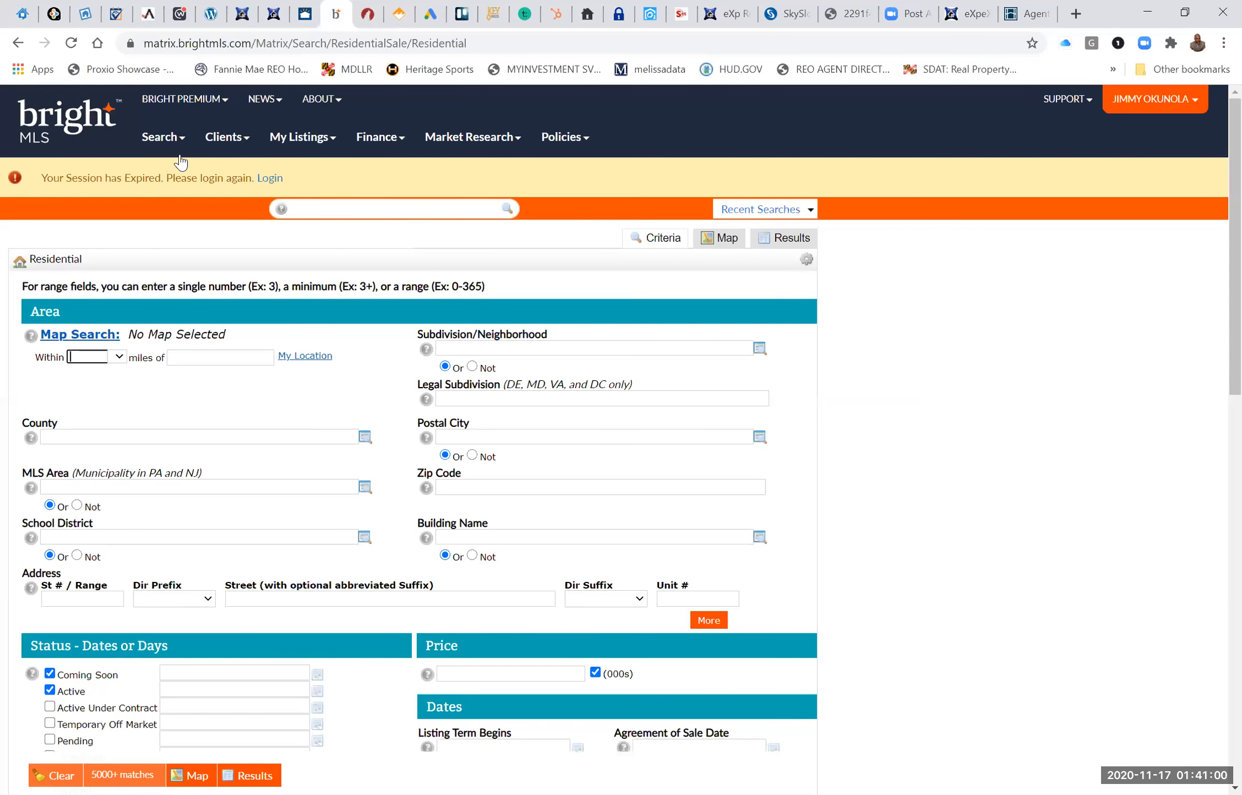
mouse_move(160, 139)
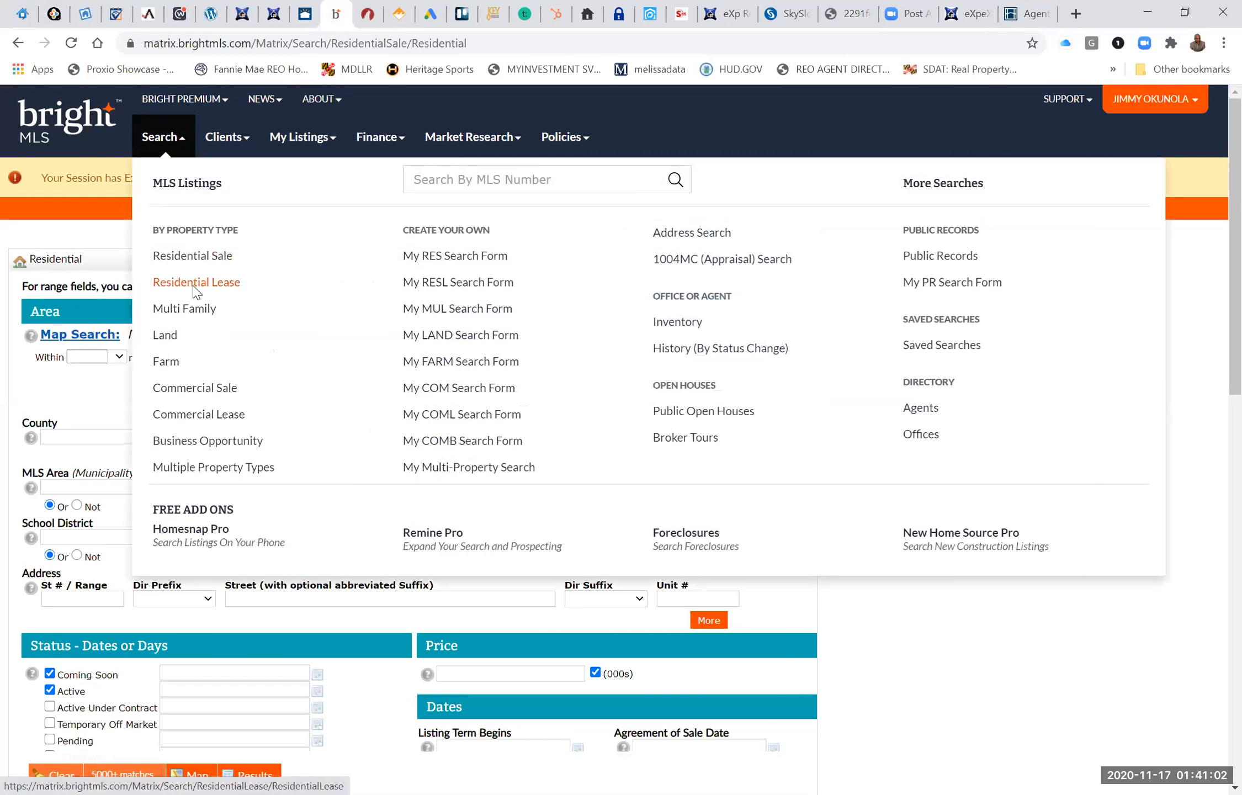
left_click(383, 291)
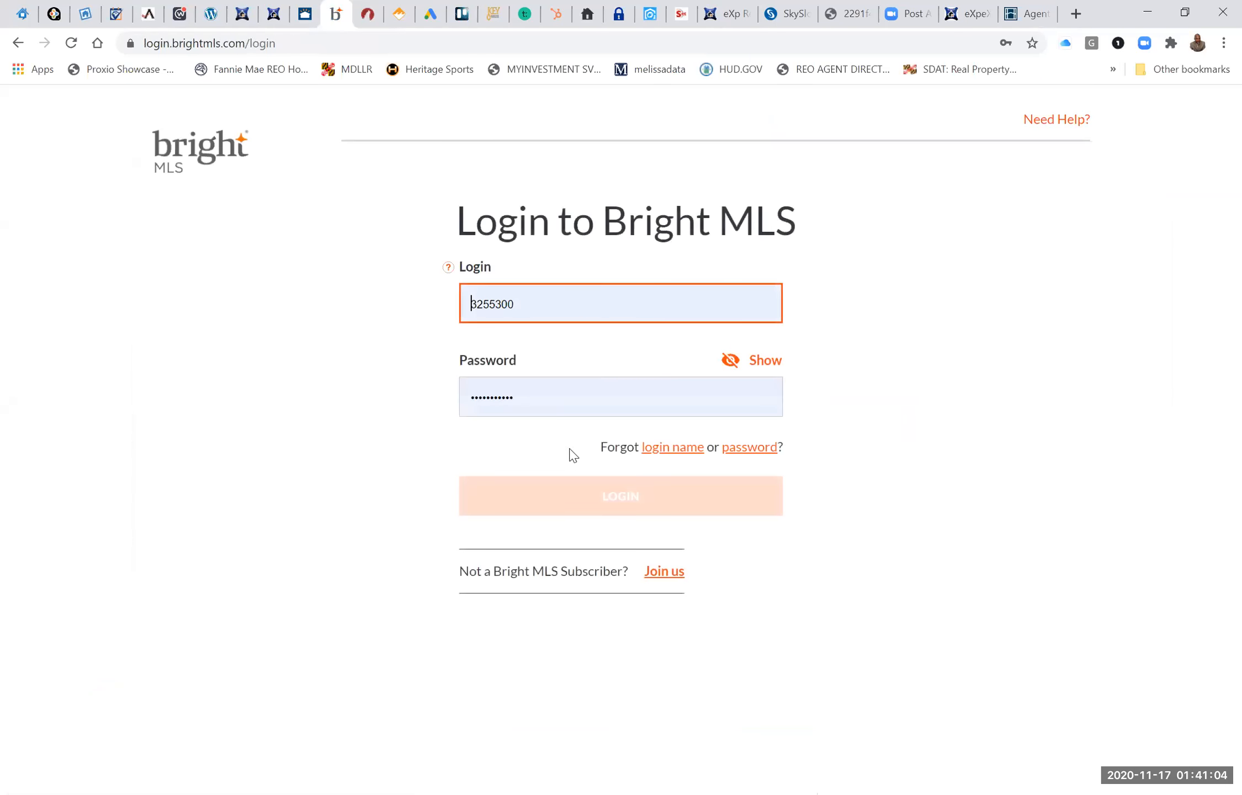
left_click(590, 503)
left_click(591, 502)
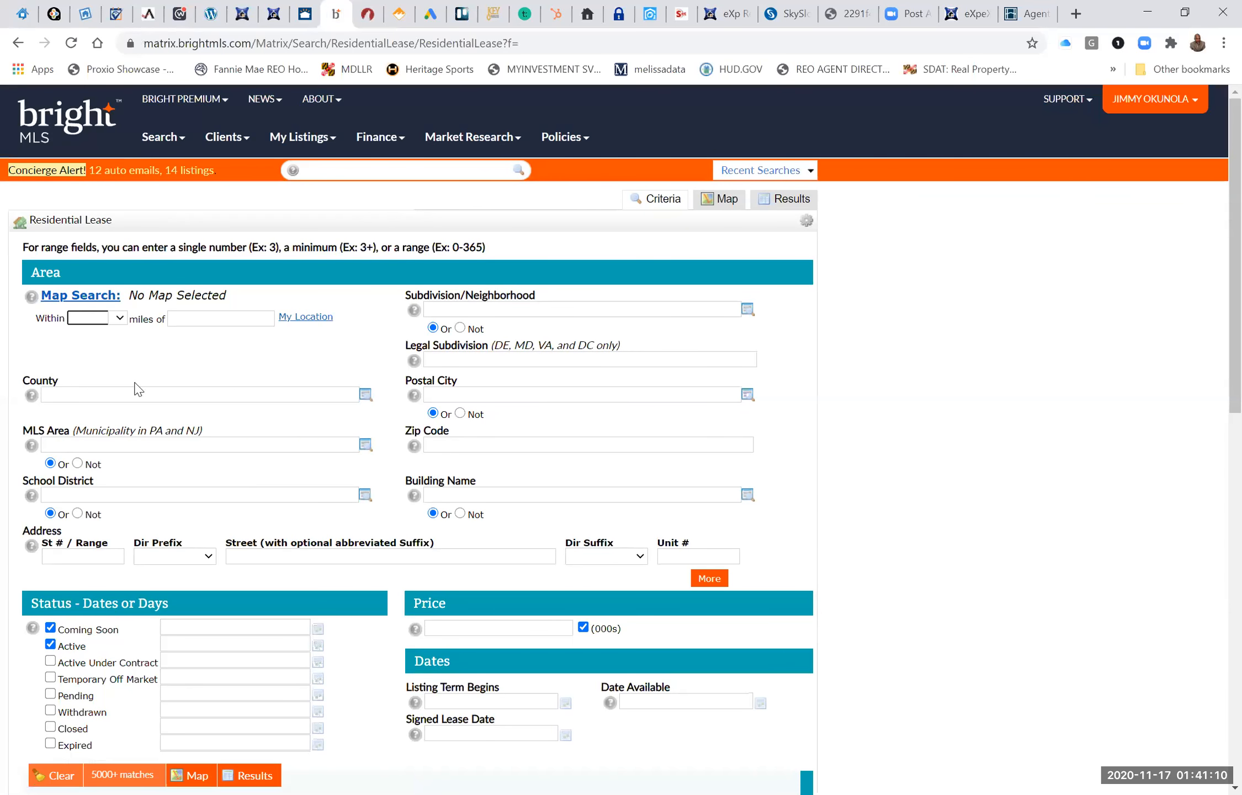
Search the Coming Soon and Active residential lease listings by the property's street number.
left_click(88, 556)
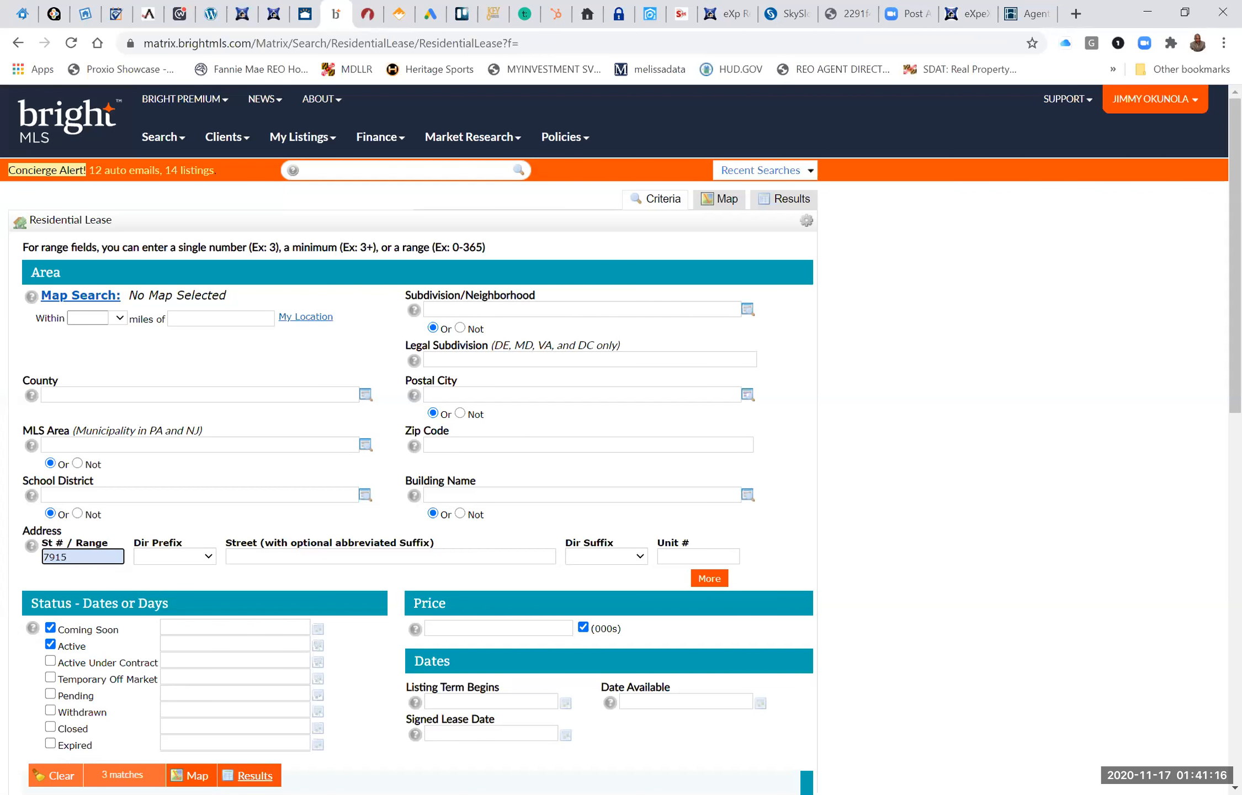
left_click(251, 776)
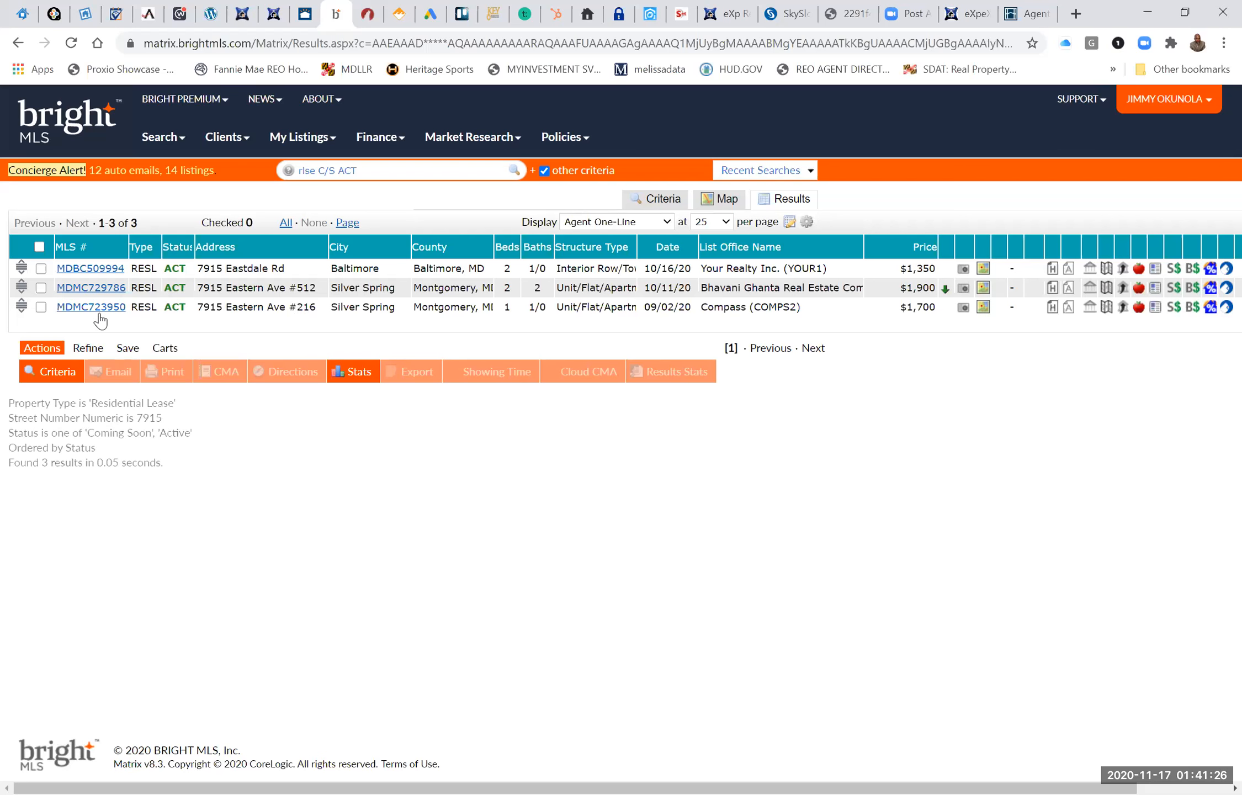
Refine the lease search with the property's street name, add the Pending and Active Under Contract statuses, and show the results.
left_click(58, 377)
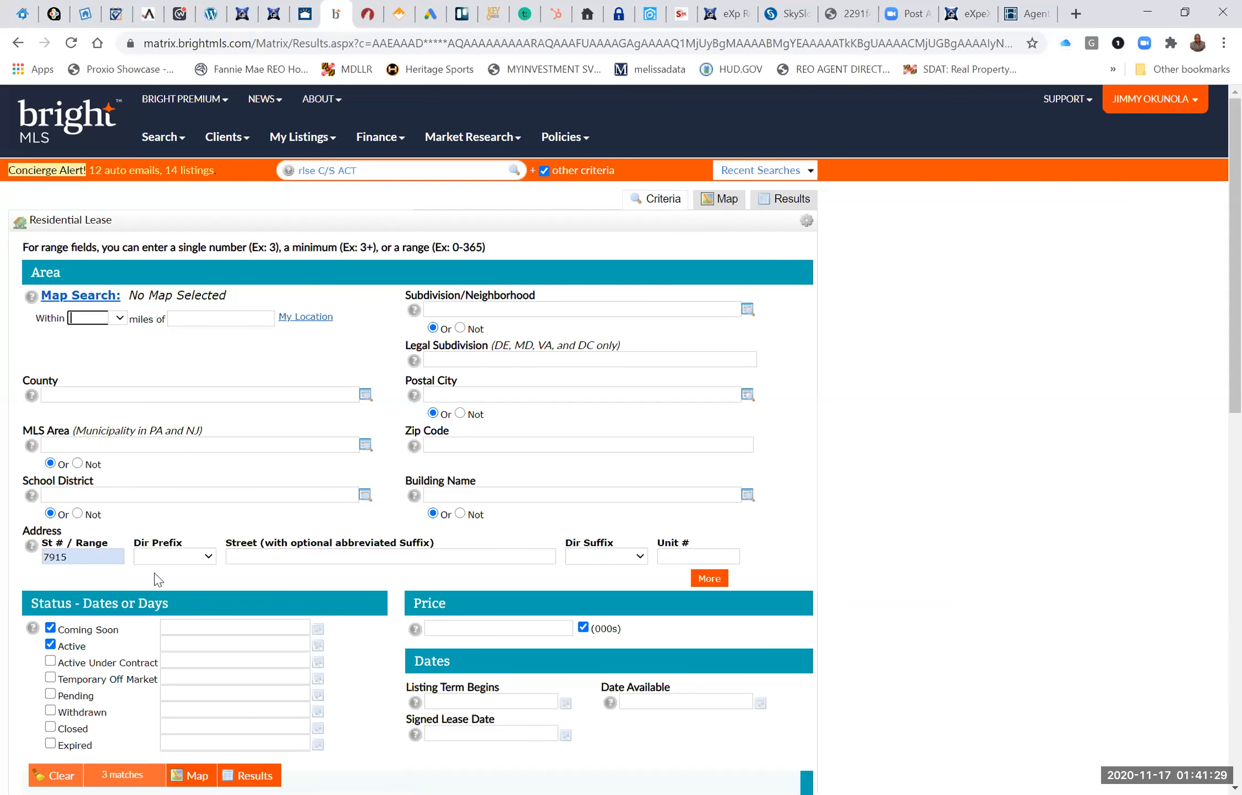
left_click(250, 555)
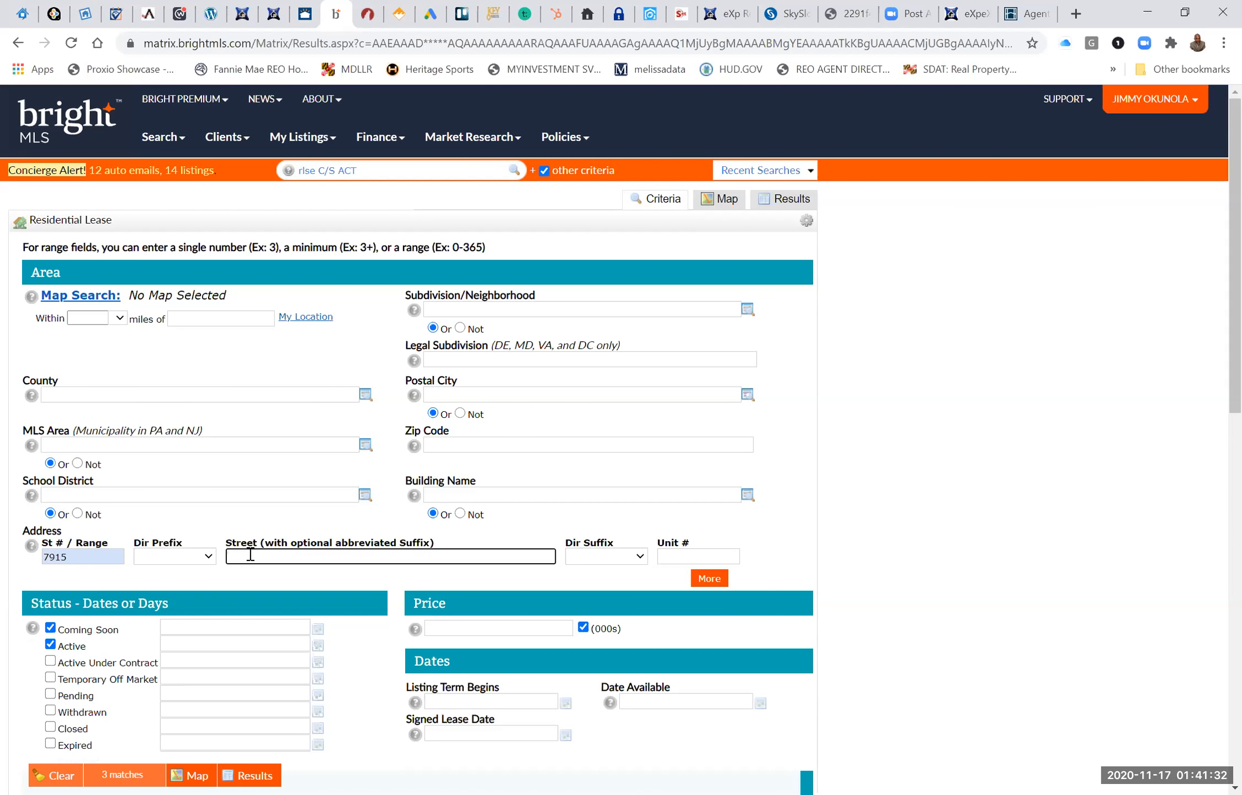
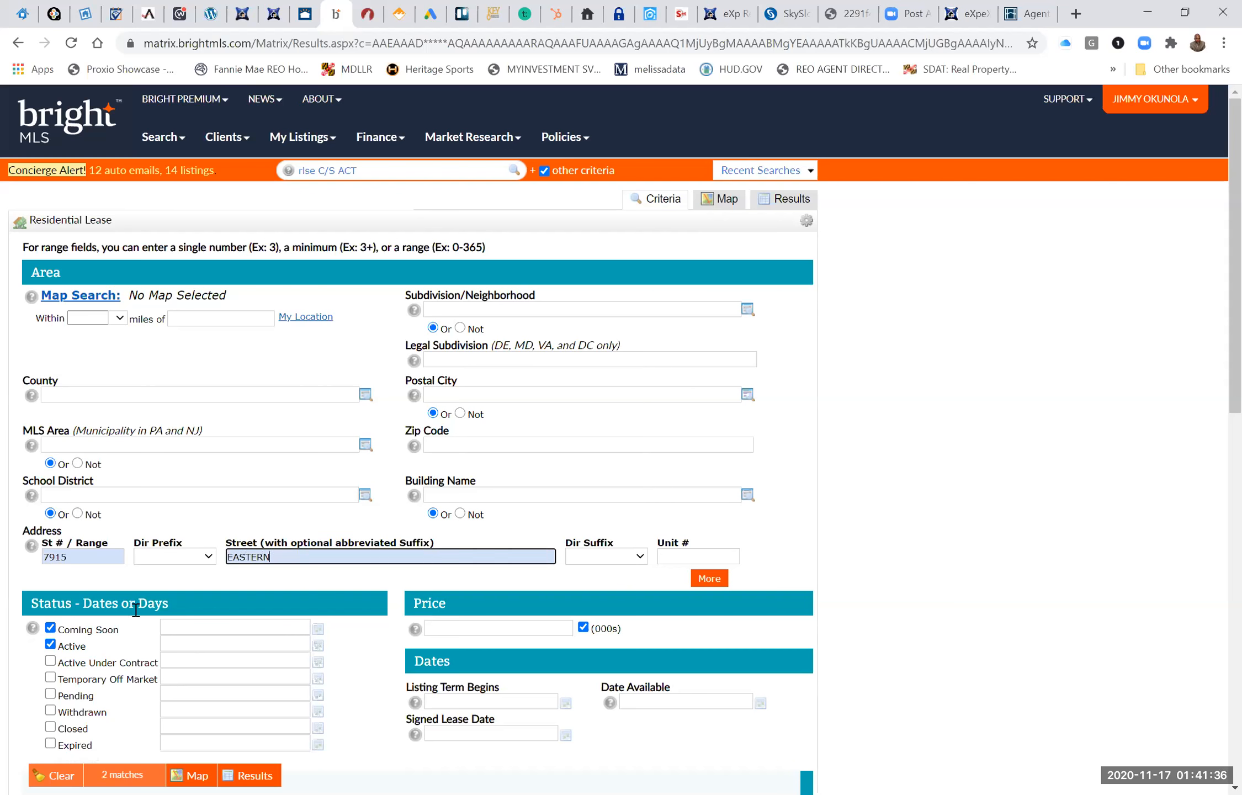
scroll(67, 604, "down", 2)
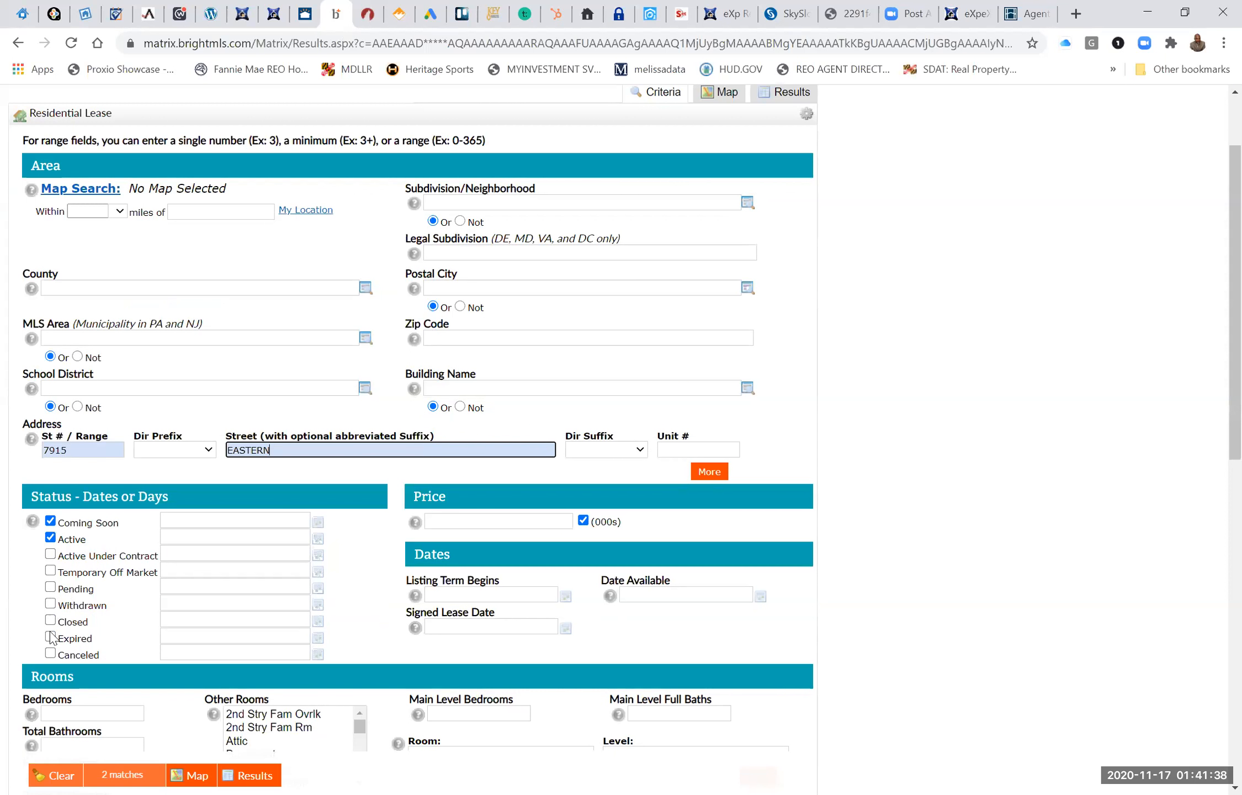
left_click(51, 587)
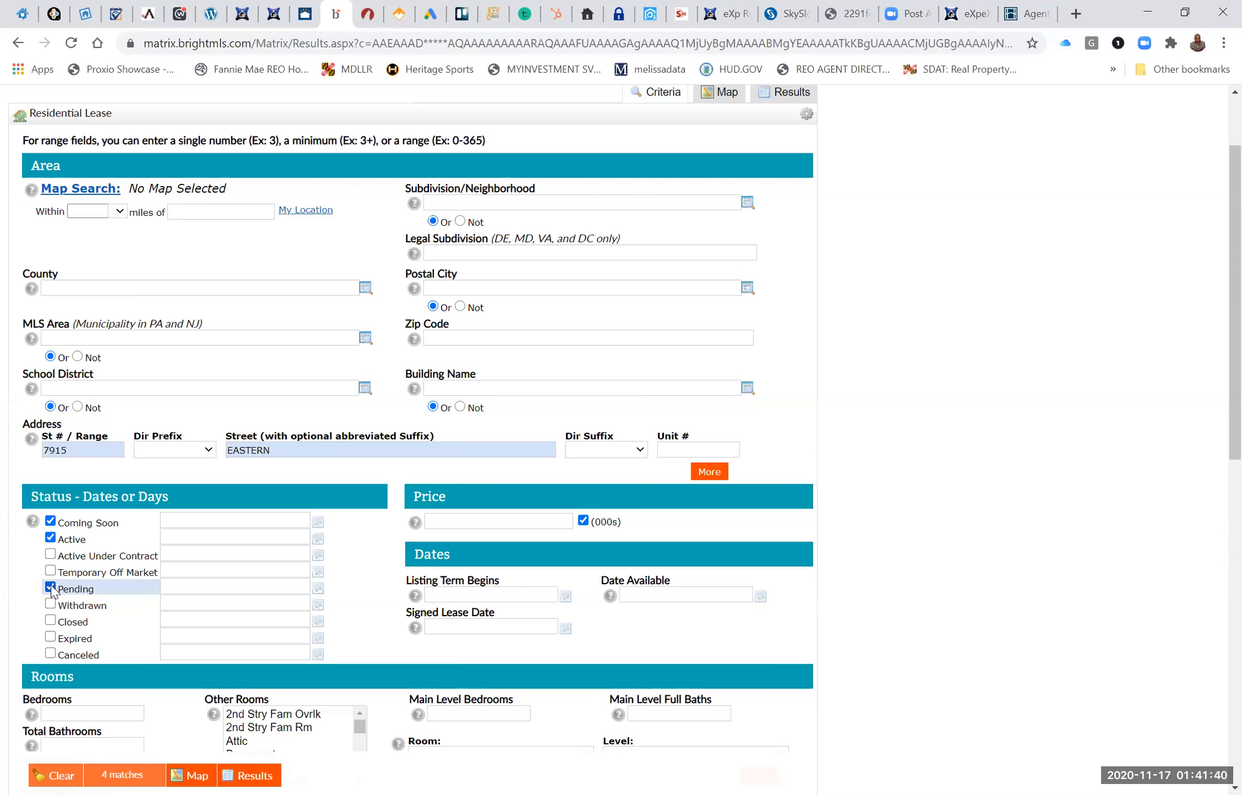
left_click(51, 555)
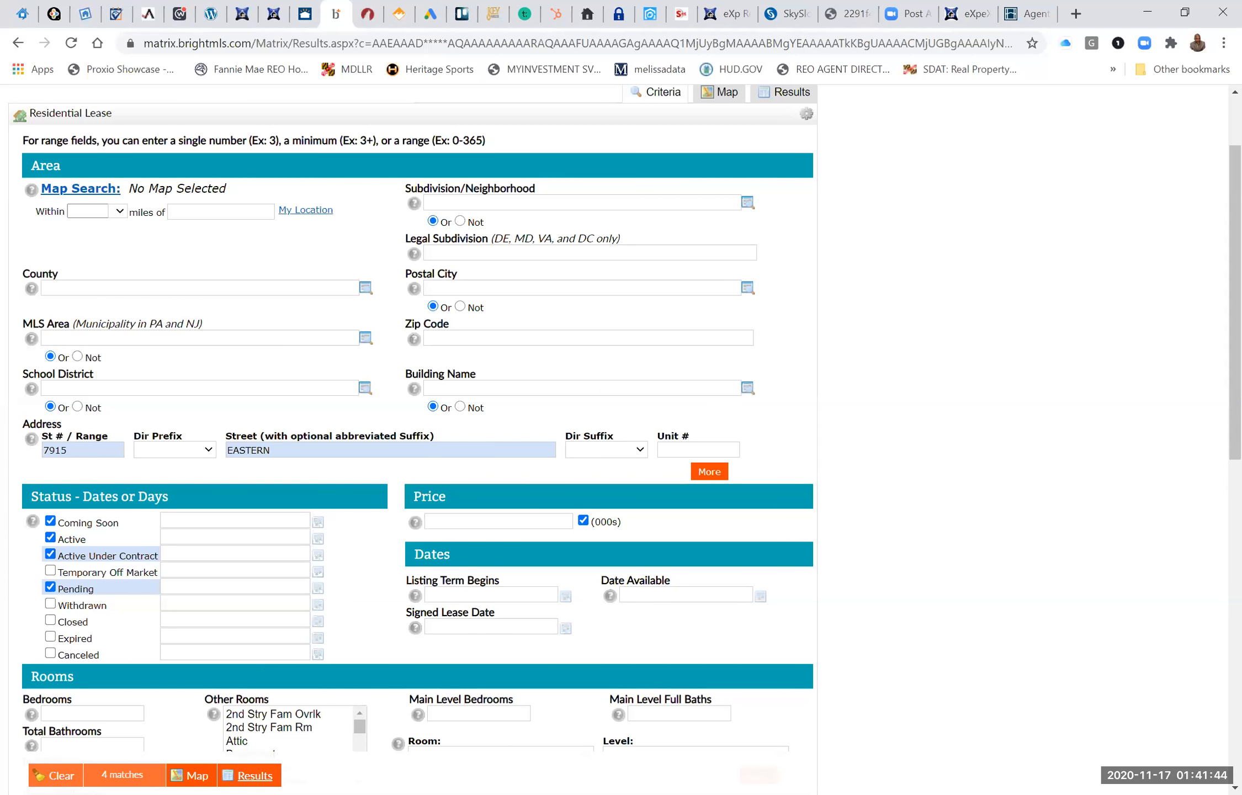
left_click(251, 776)
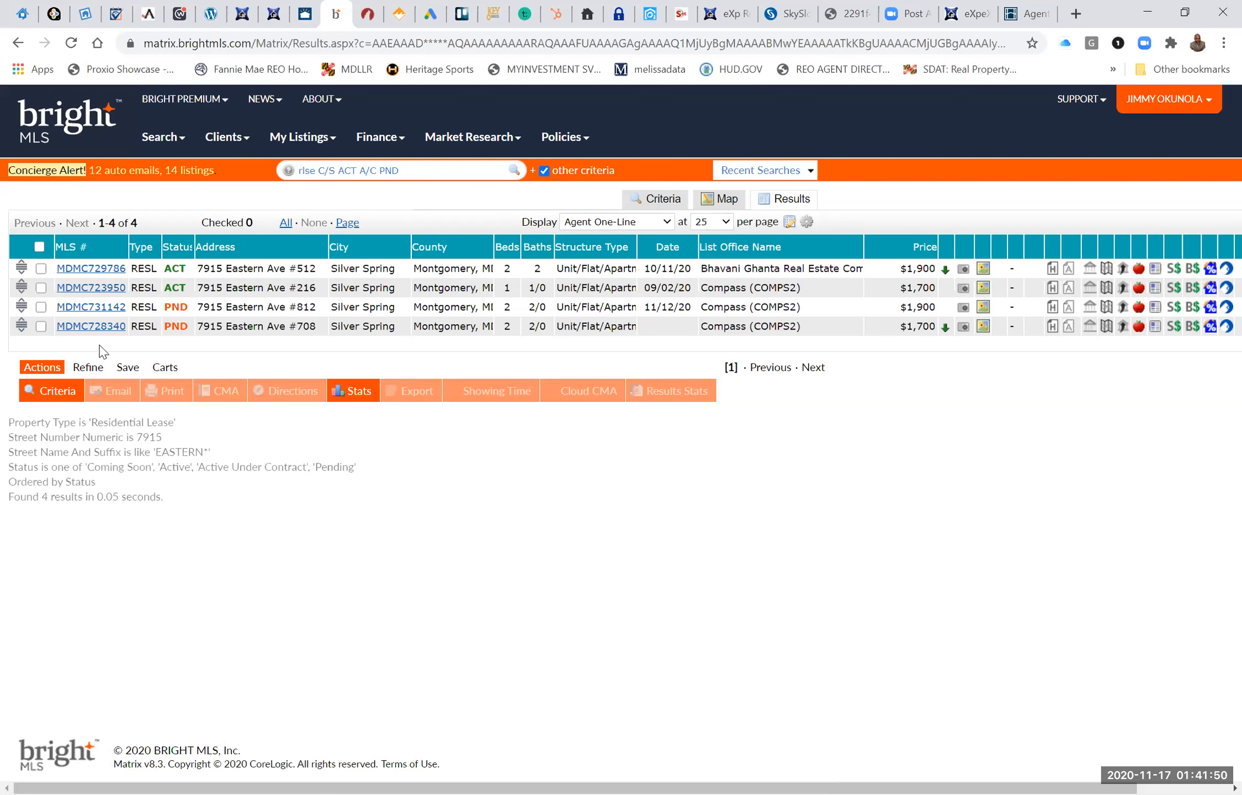
Open the pending lease listing MDMC728340 and copy its MLS number.
left_click(95, 326)
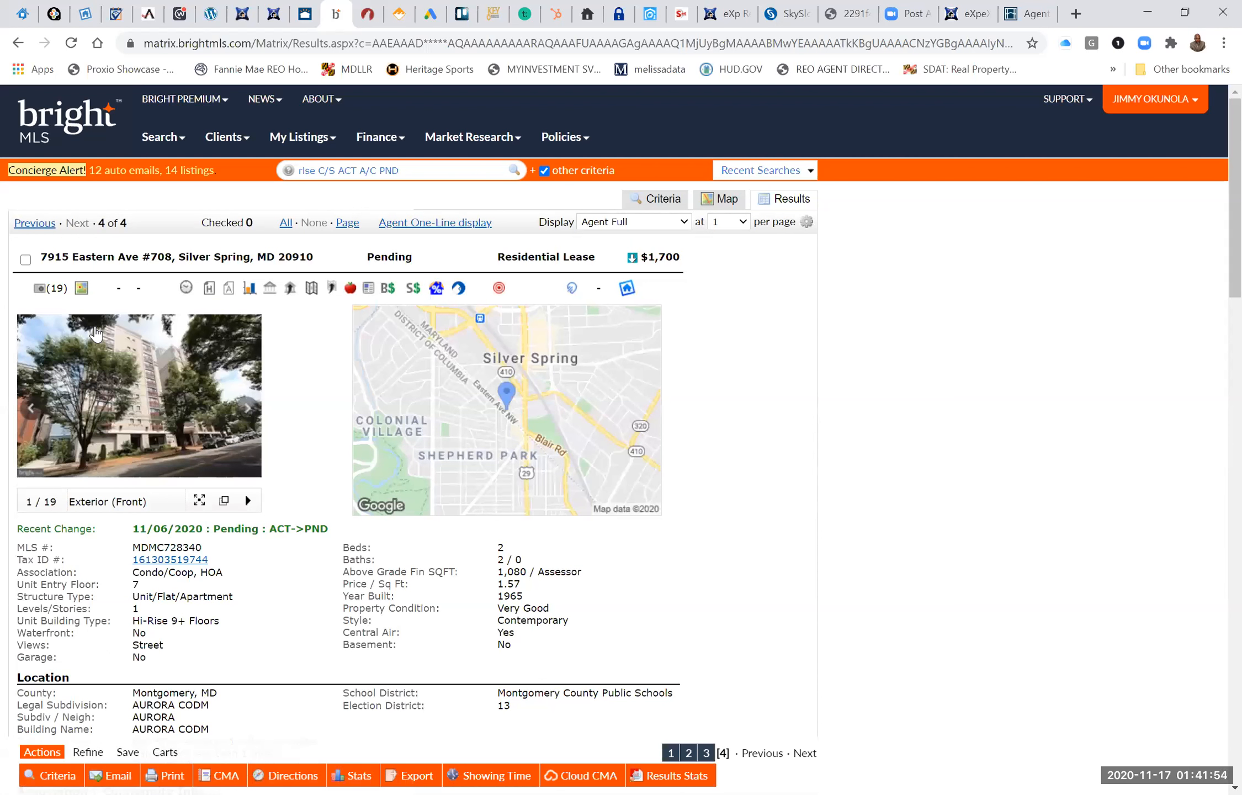
double_click(187, 547)
key("ctrl+c")
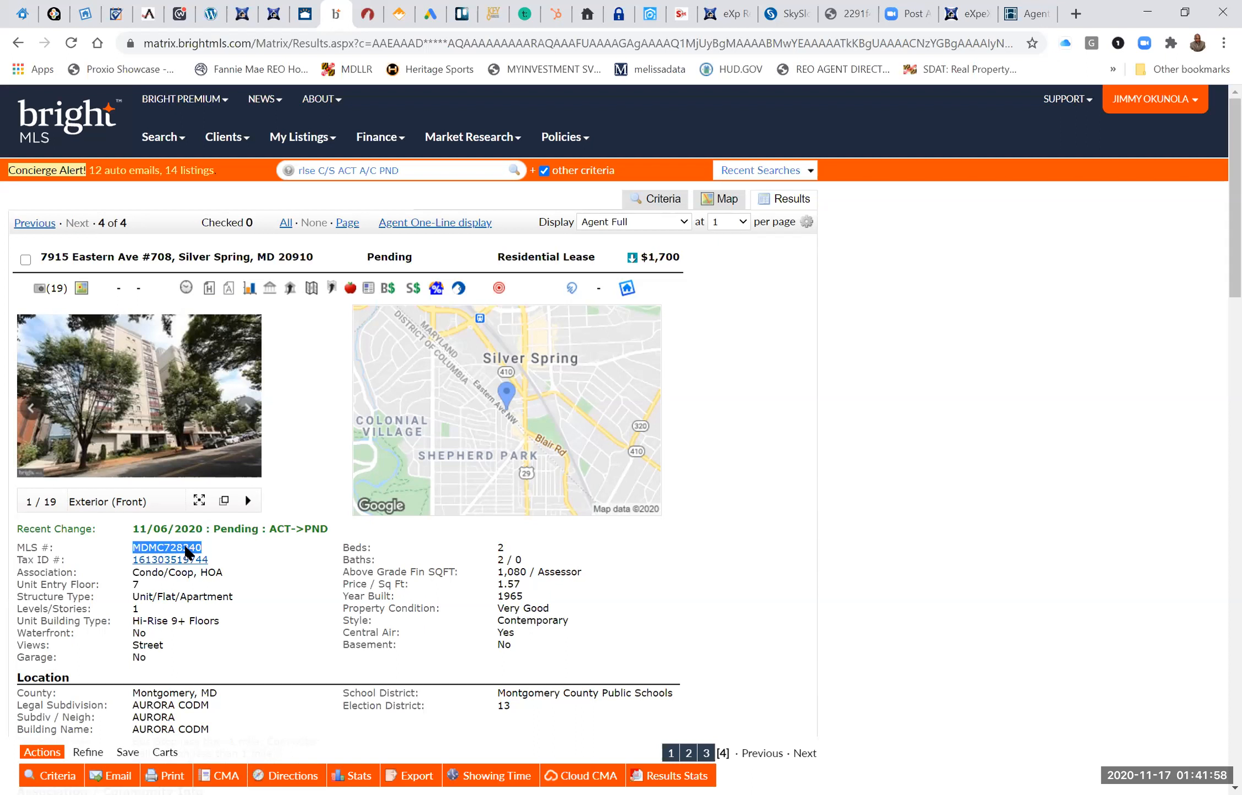
right_click(187, 547)
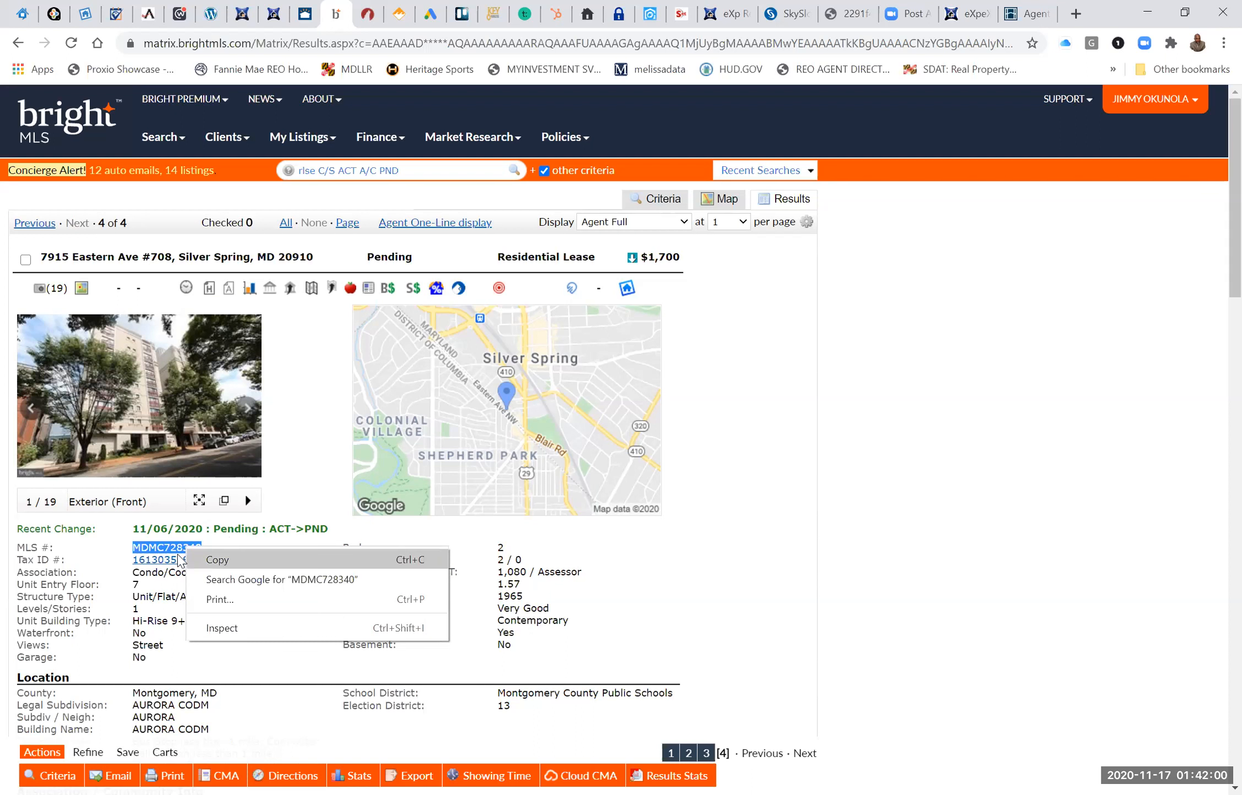
left_click(214, 559)
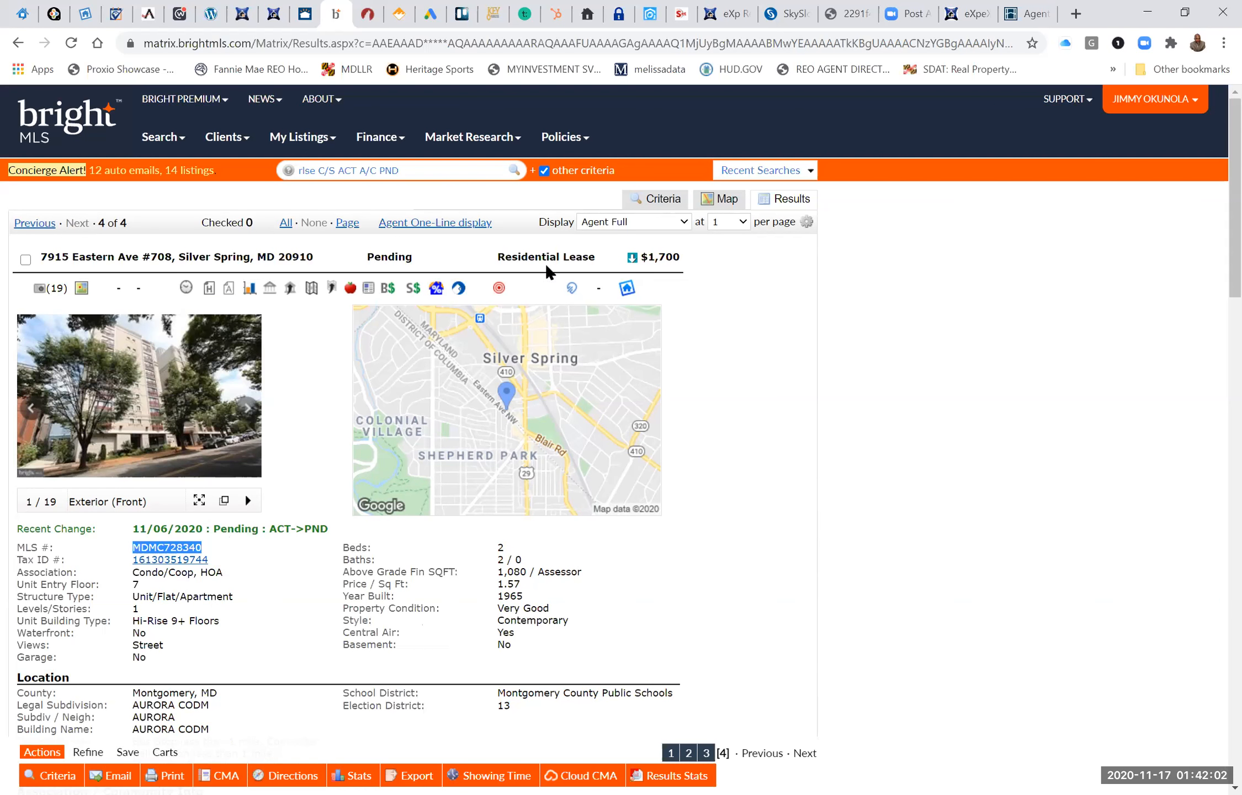
Return to zipForm, replace the MLS Listing ID with the copied number MDMC728340, and run the property lookup again.
key("ctrl+Tab")
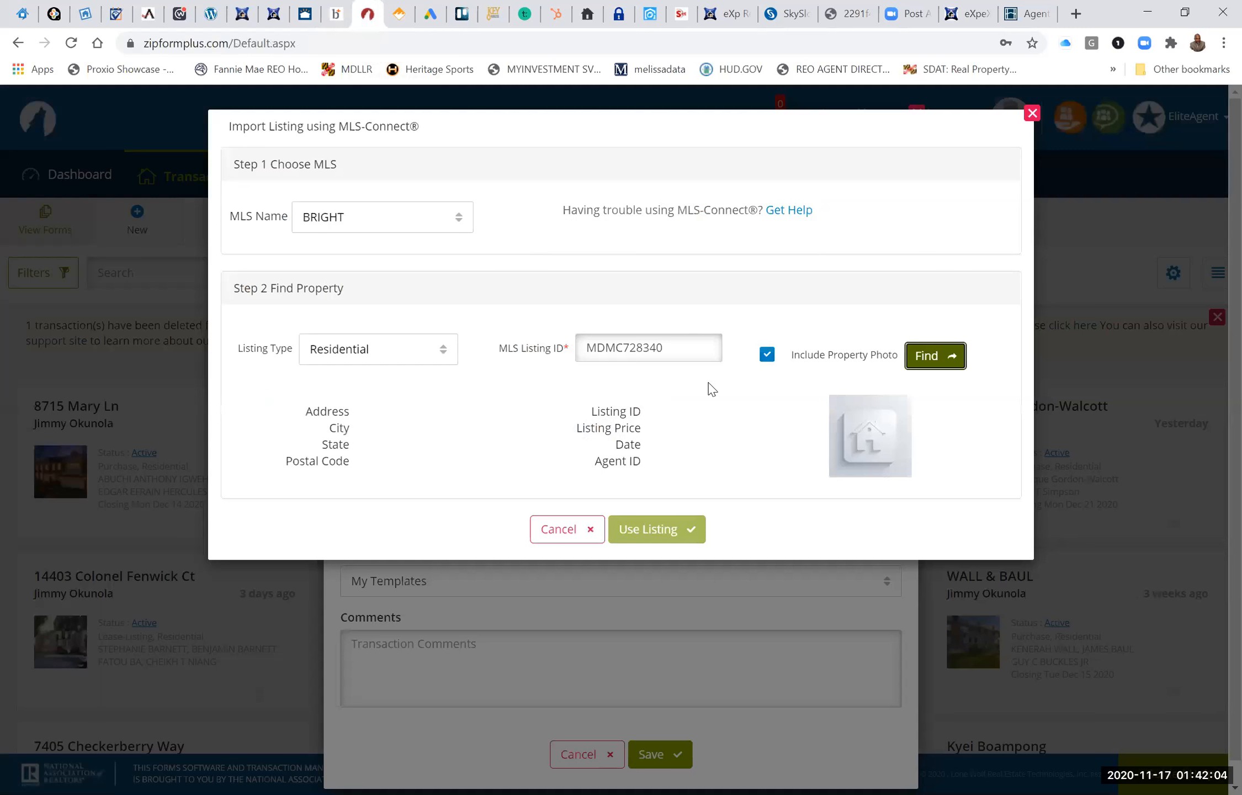
left_click(685, 350)
key("BackSpace")
key("BackSpace")
key("BackSpace")
key("BackSpace")
key("BackSpace")
key("BackSpace")
key("BackSpace")
key("BackSpace")
key("BackSpace")
key("BackSpace")
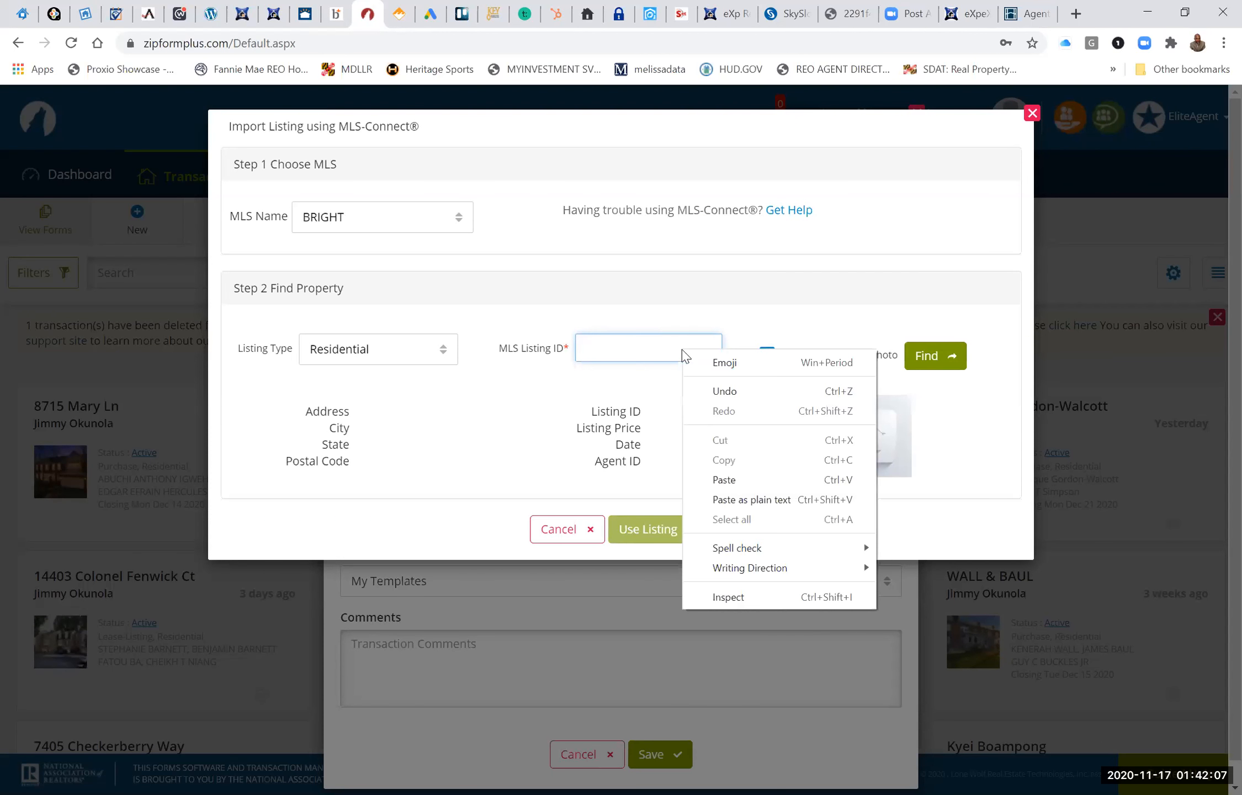
left_click(740, 480)
left_click(938, 357)
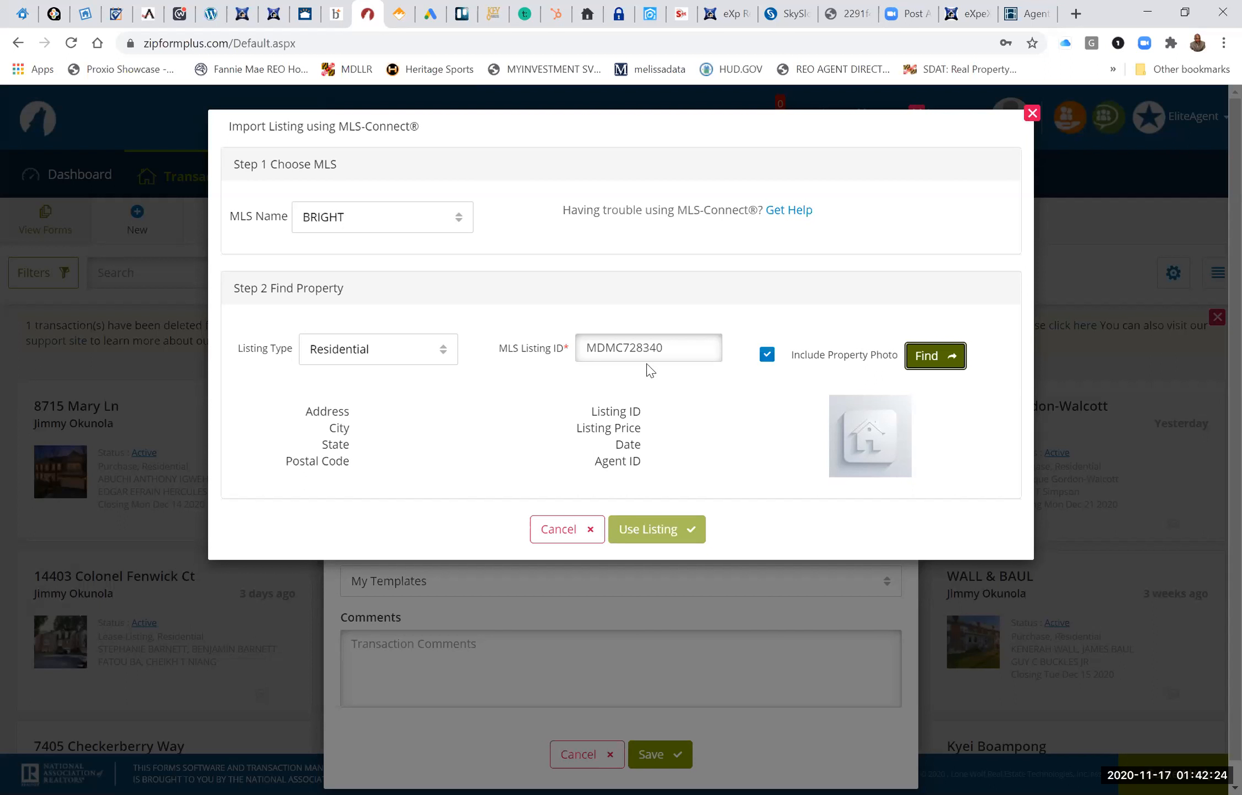
double_click(667, 347)
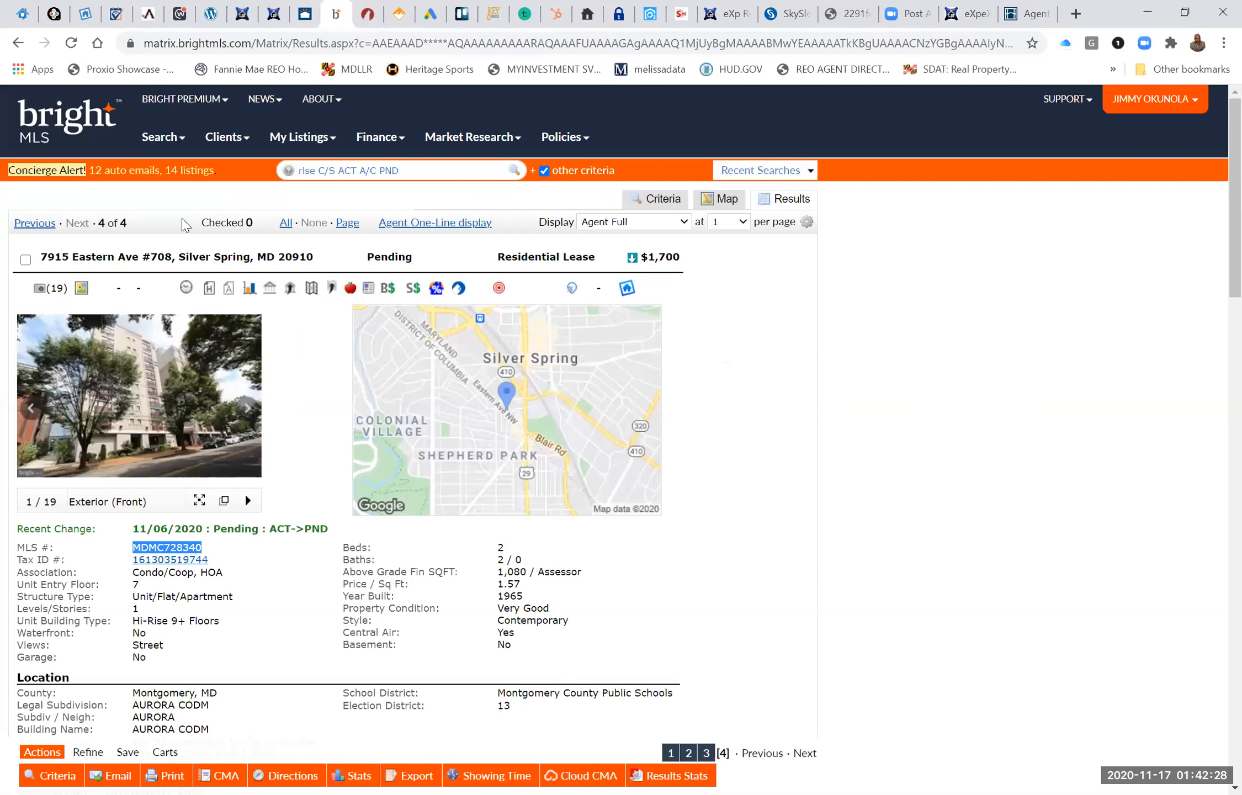
left_click(113, 172)
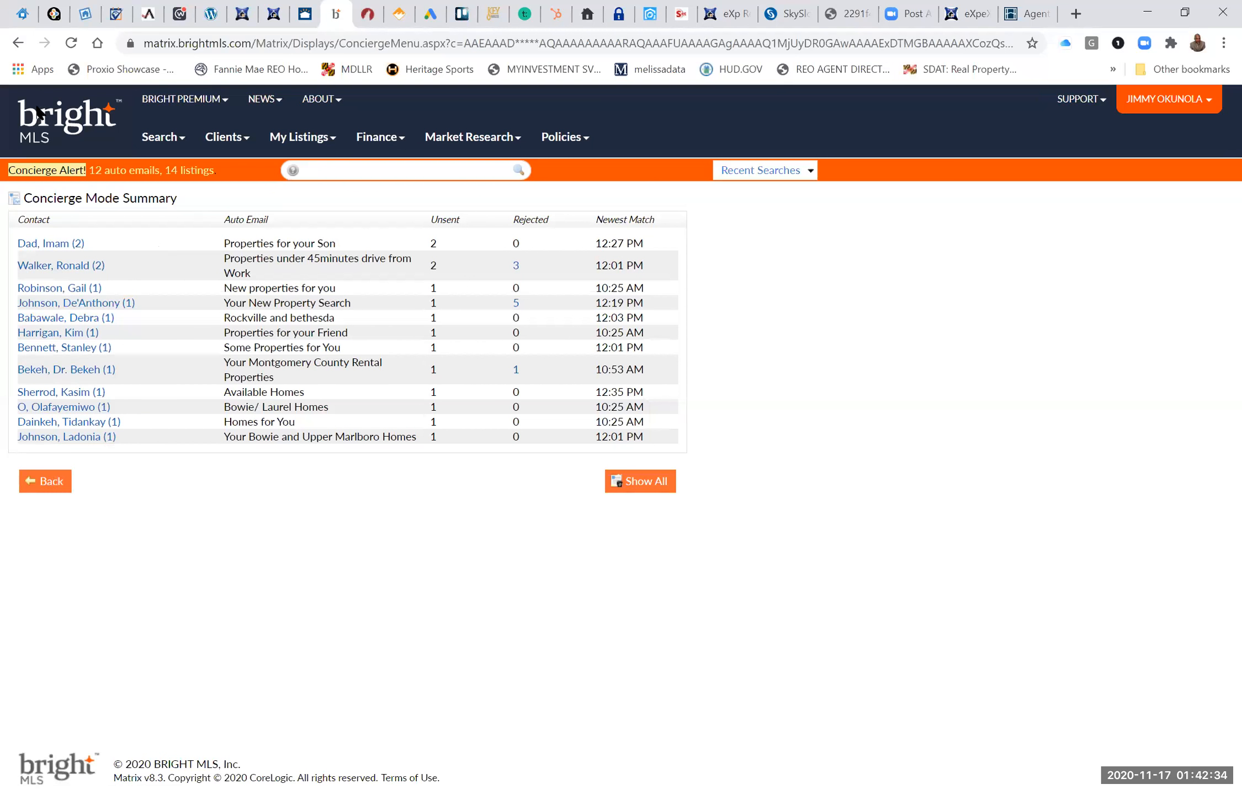
left_click(17, 44)
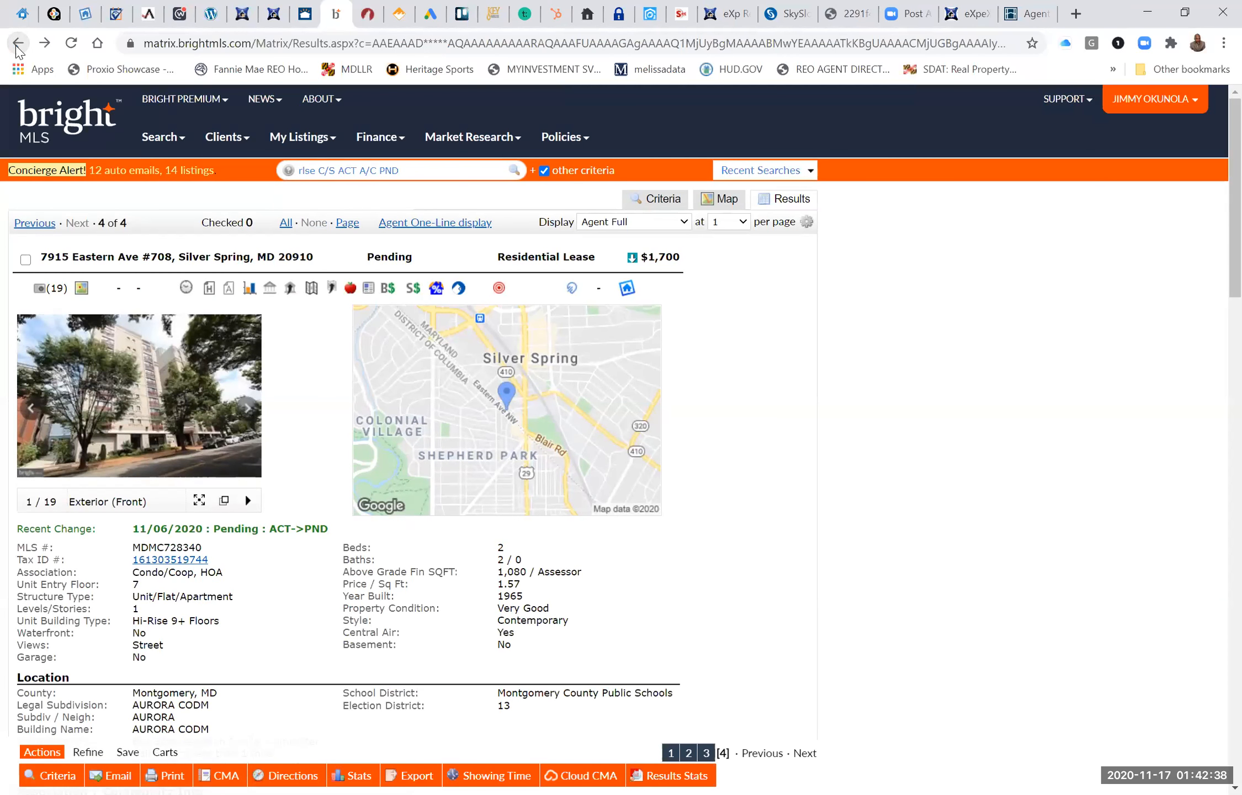
left_click(17, 44)
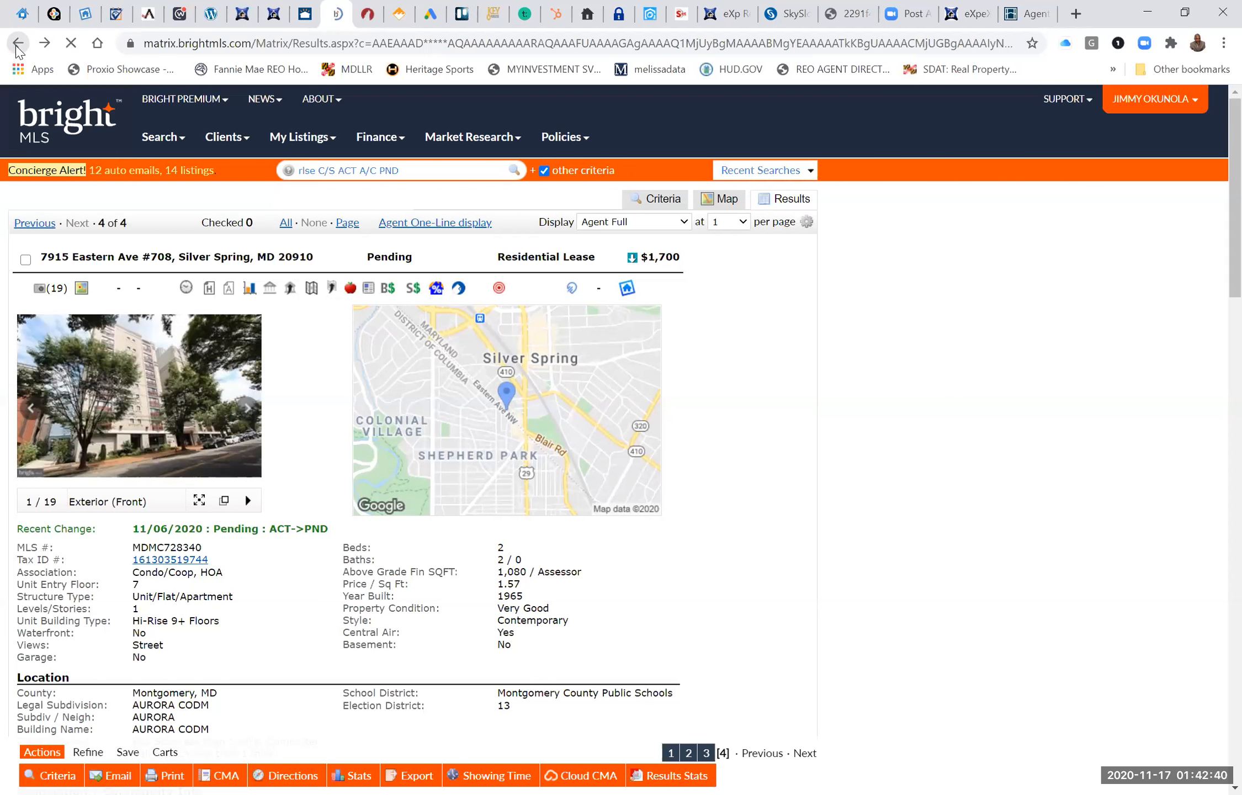
In Bright MLS, search the Coming Soon and Active Residential listings for street number 9724.
left_click(148, 138)
left_click(201, 257)
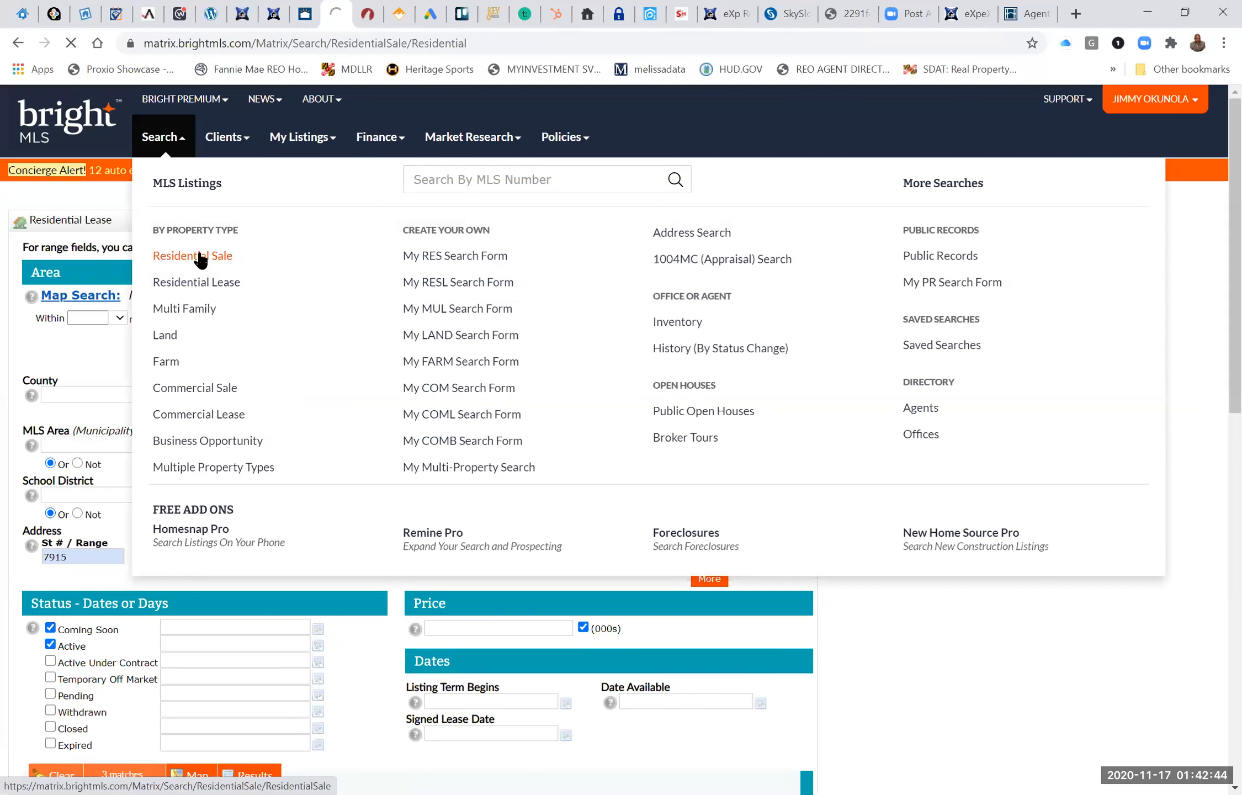
left_click(89, 560)
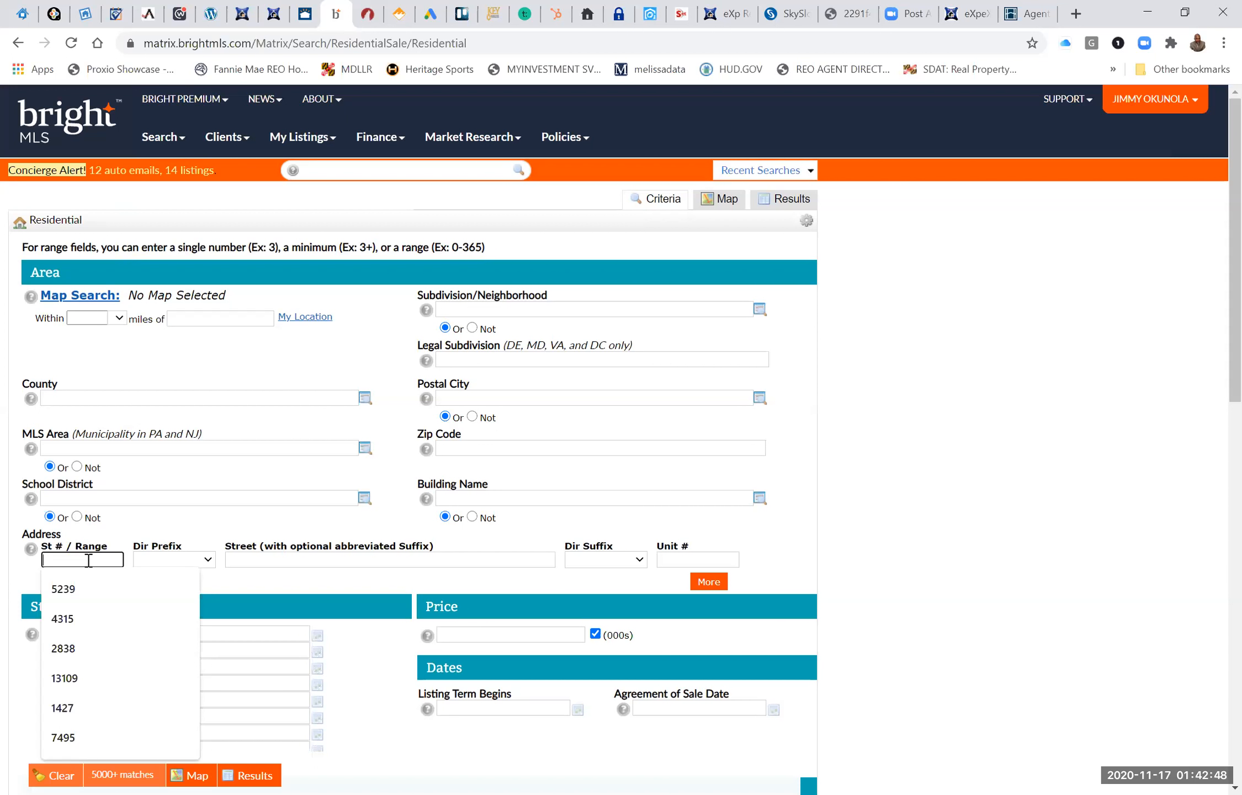
type("9724")
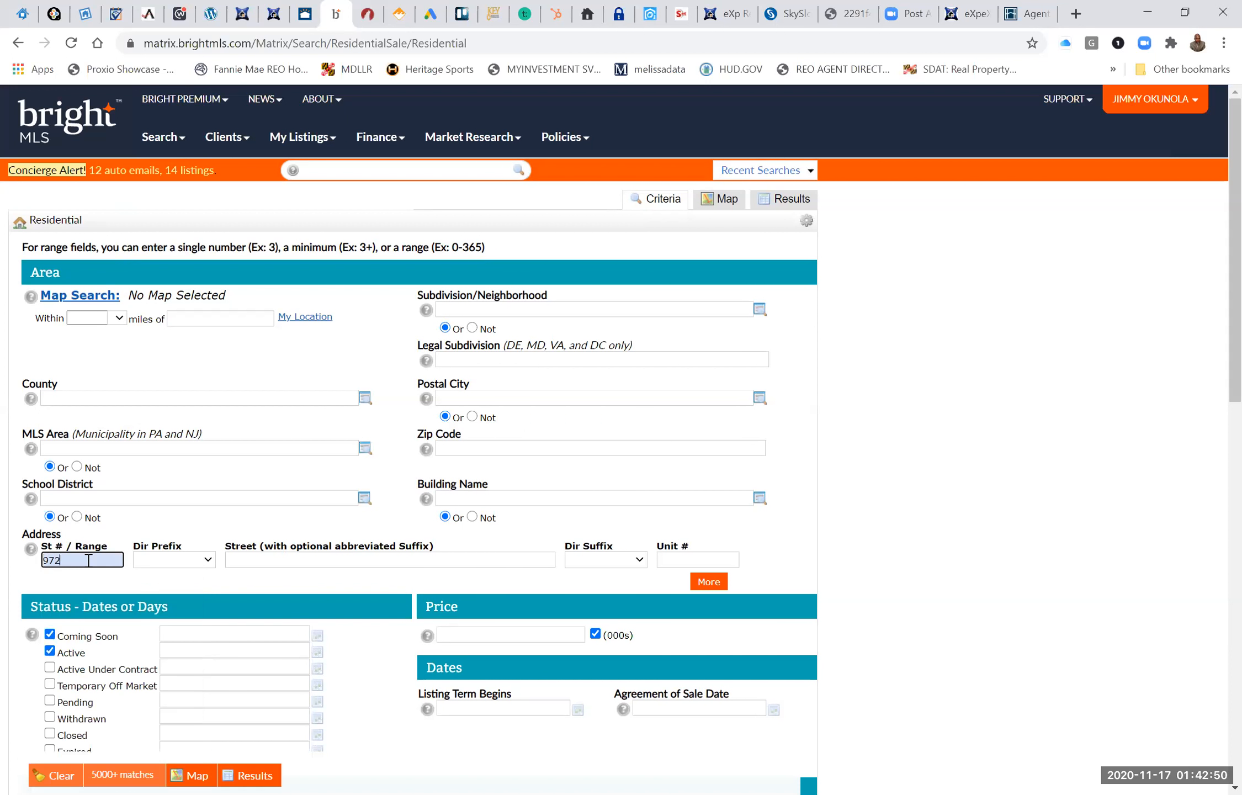
left_click(260, 775)
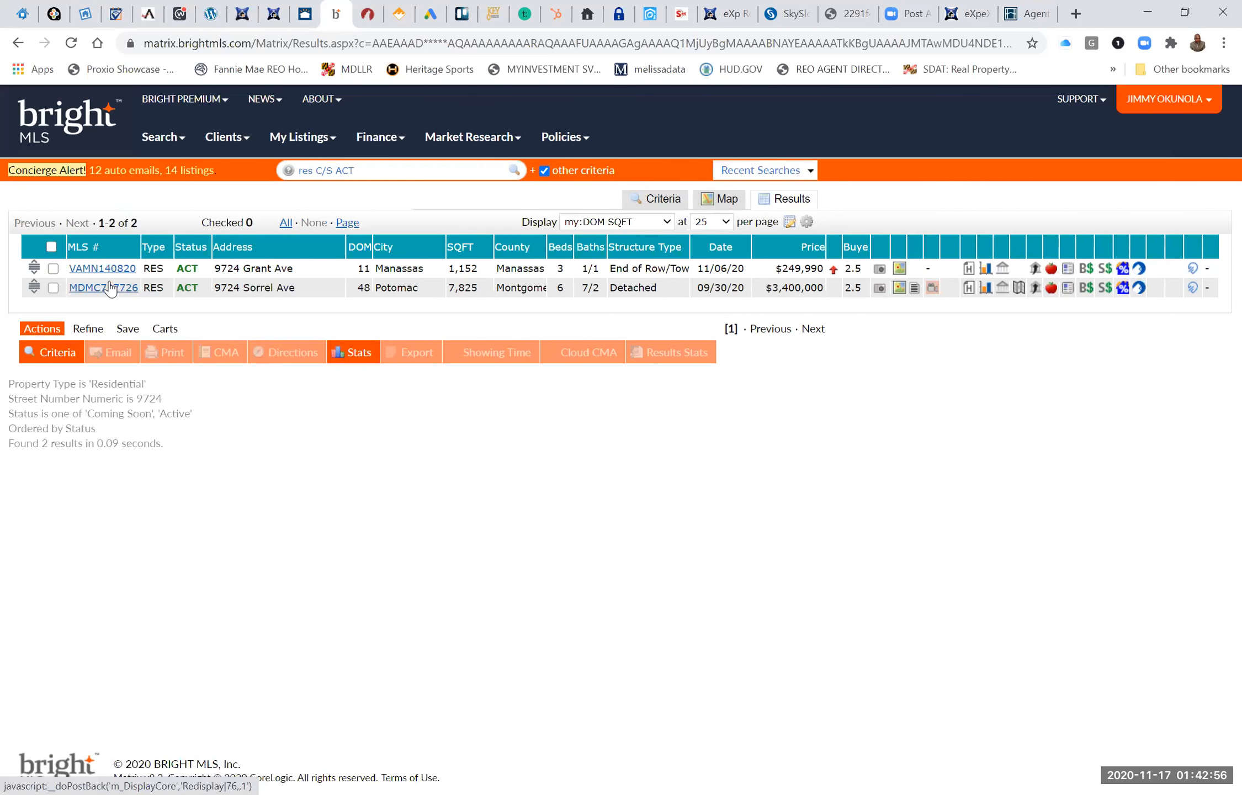
Open the active detached listing in Potomac, MDMC727726, and copy its MLS number.
left_click(53, 288)
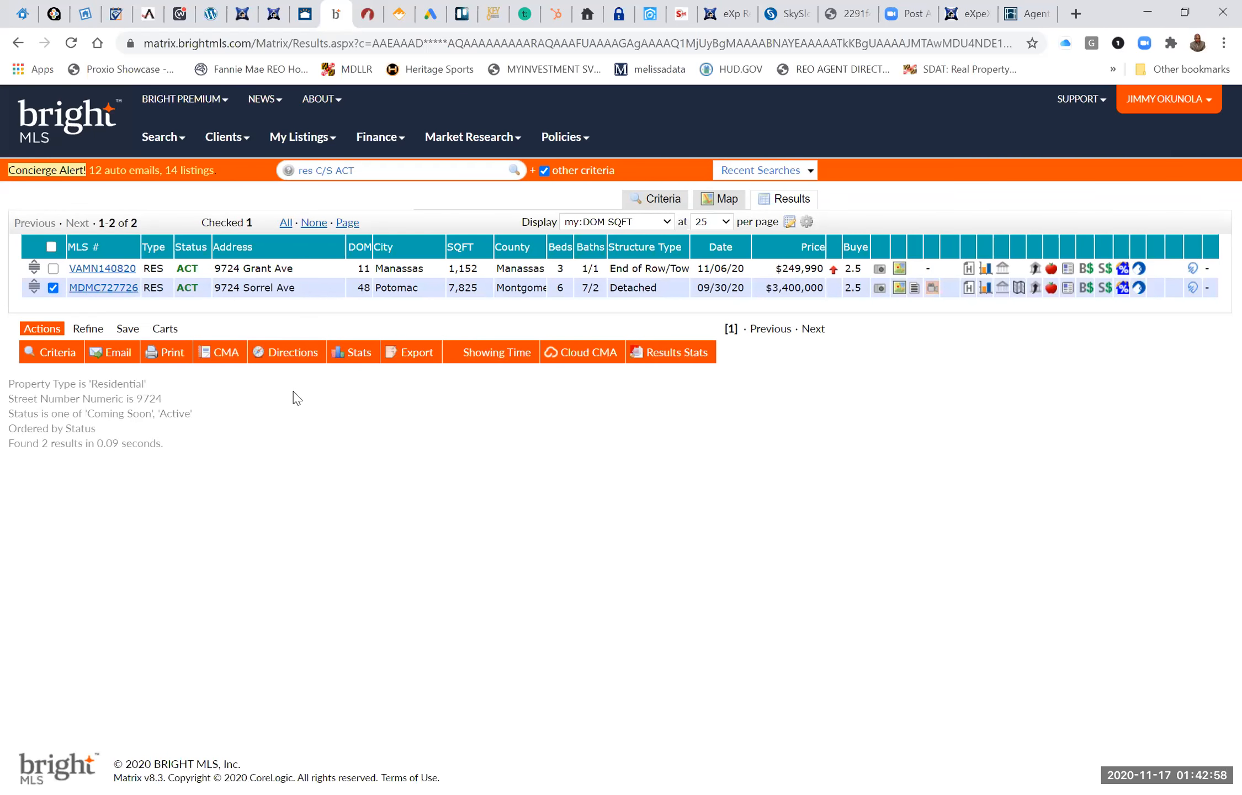
left_click(103, 287)
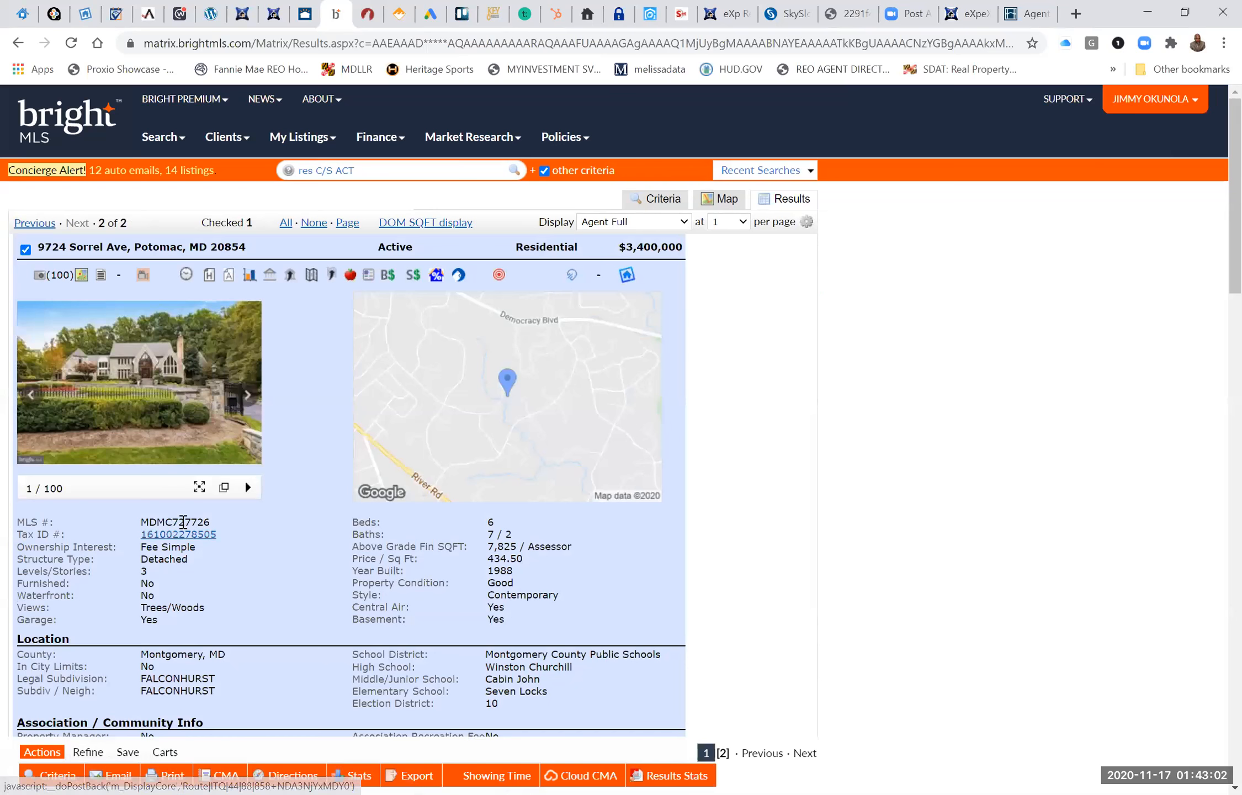
double_click(183, 522)
right_click(183, 523)
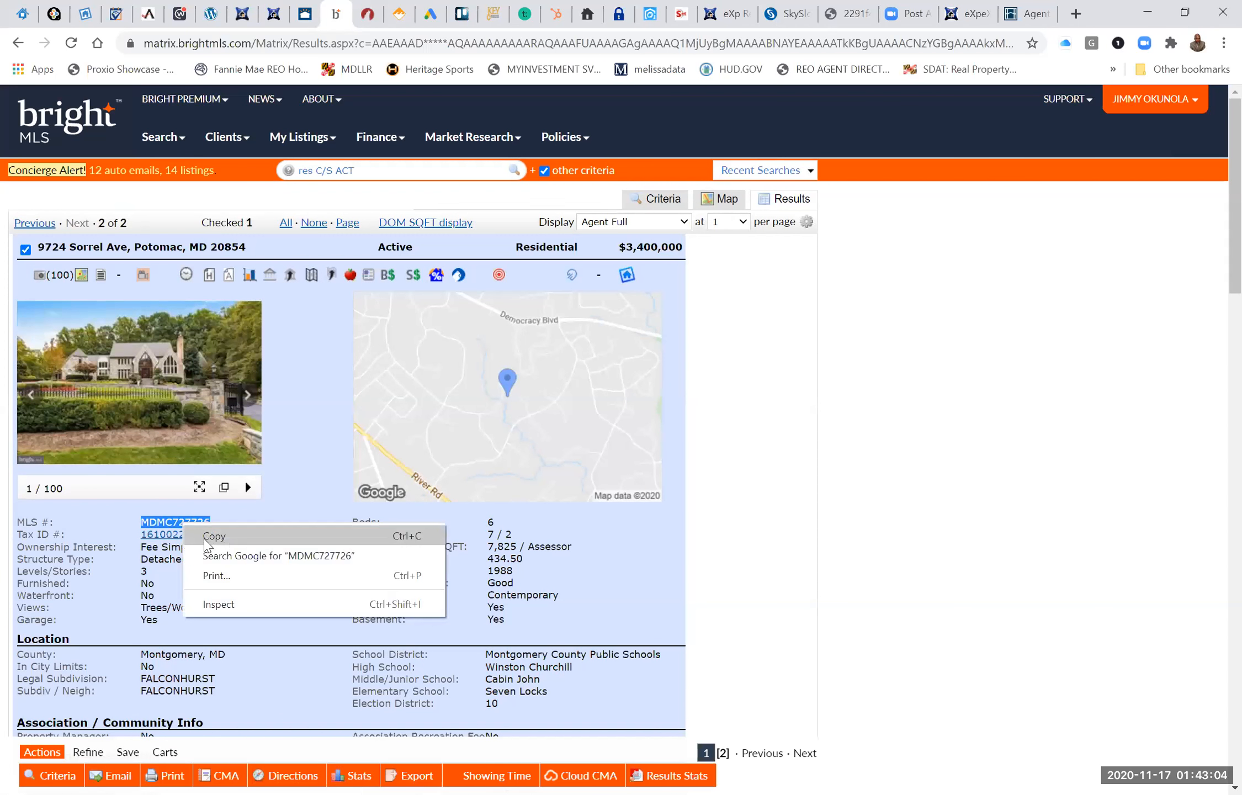
left_click(215, 536)
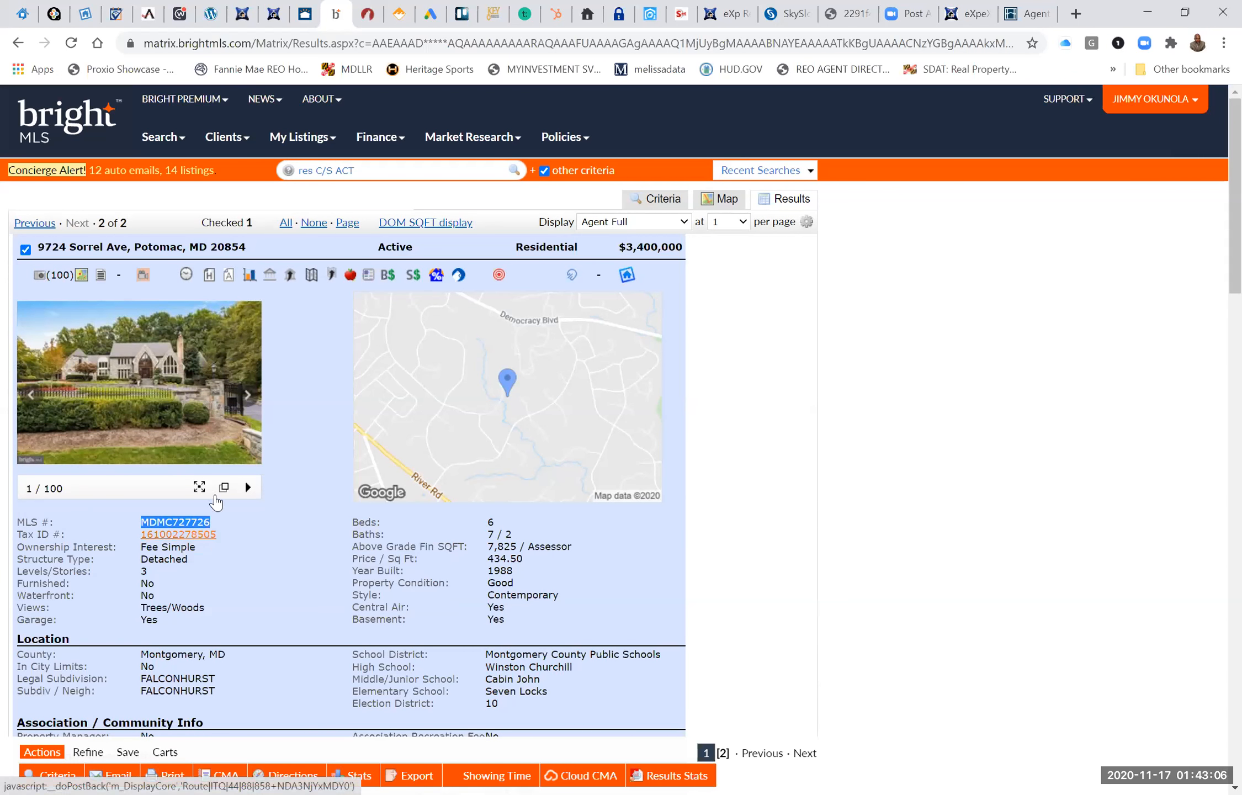
Return to zipForm, replace the MLS Listing ID with the copied number MDMC727726, and look up the property.
left_click(368, 13)
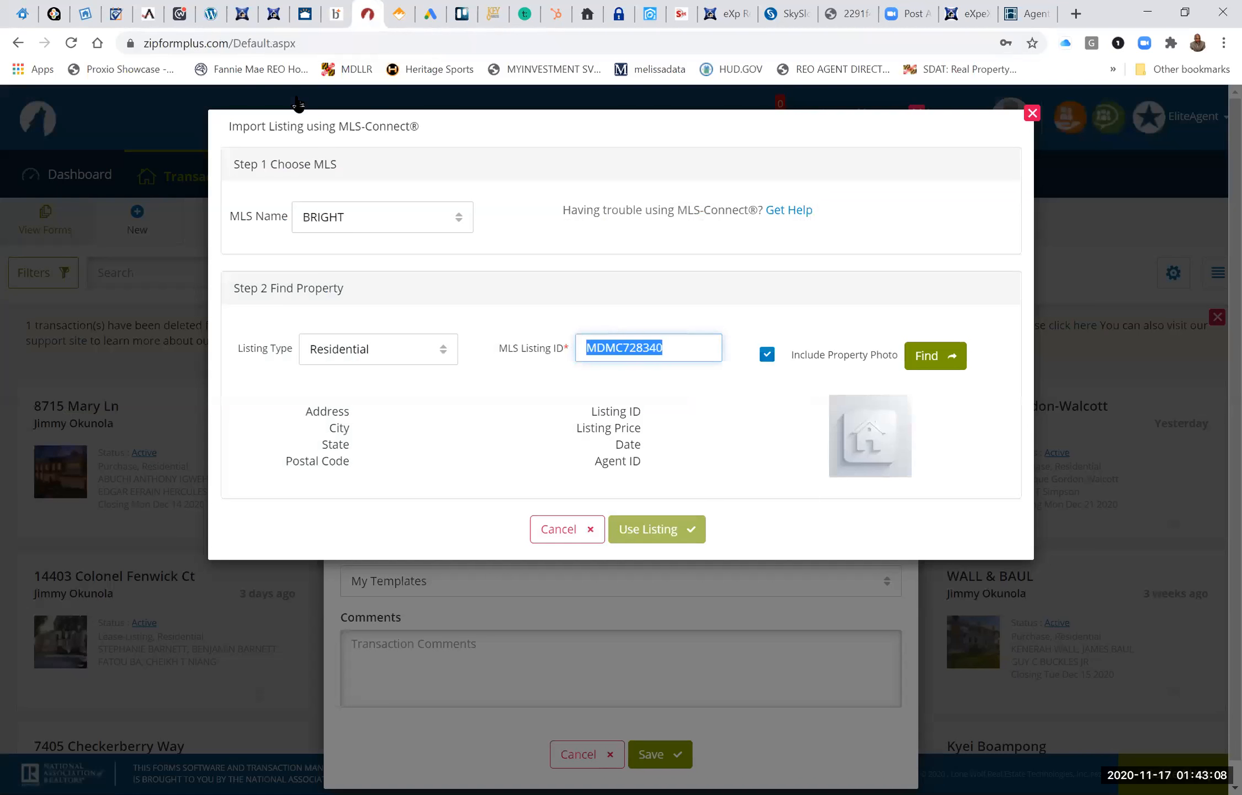
key("BackSpace")
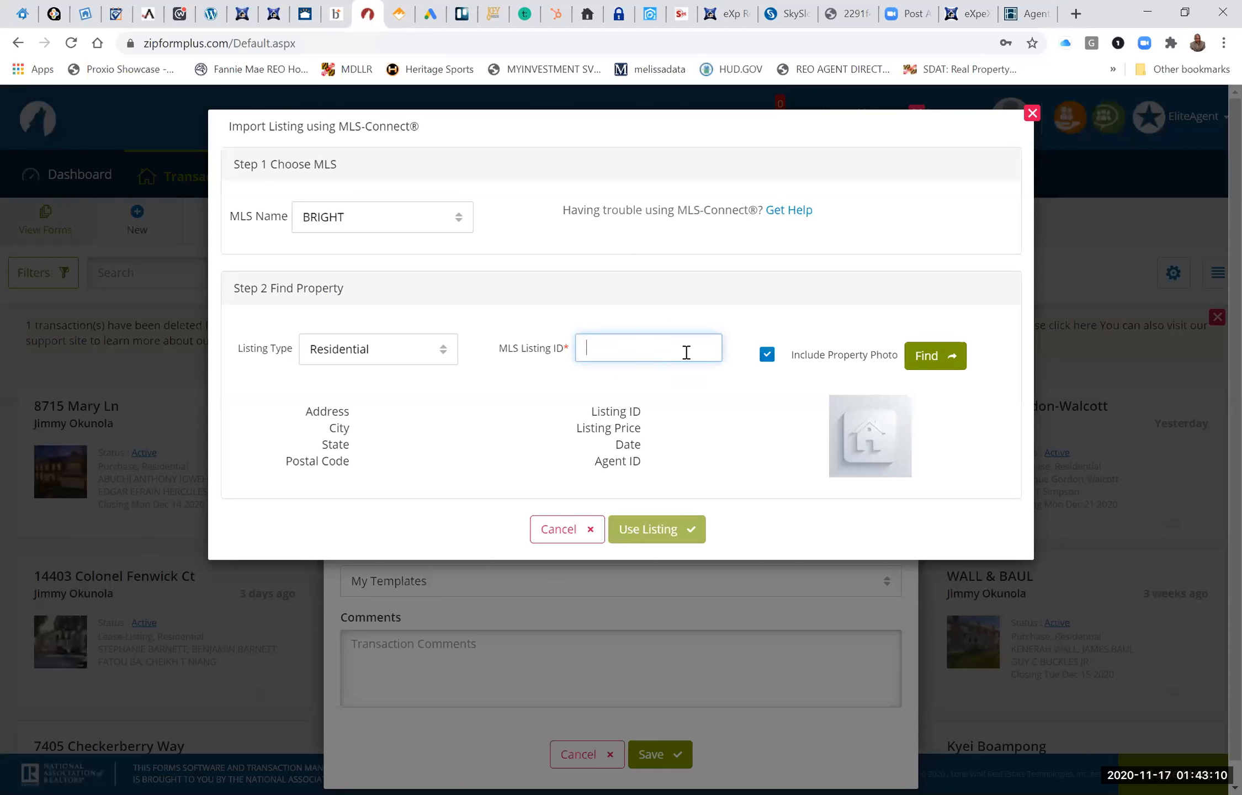
right_click(688, 353)
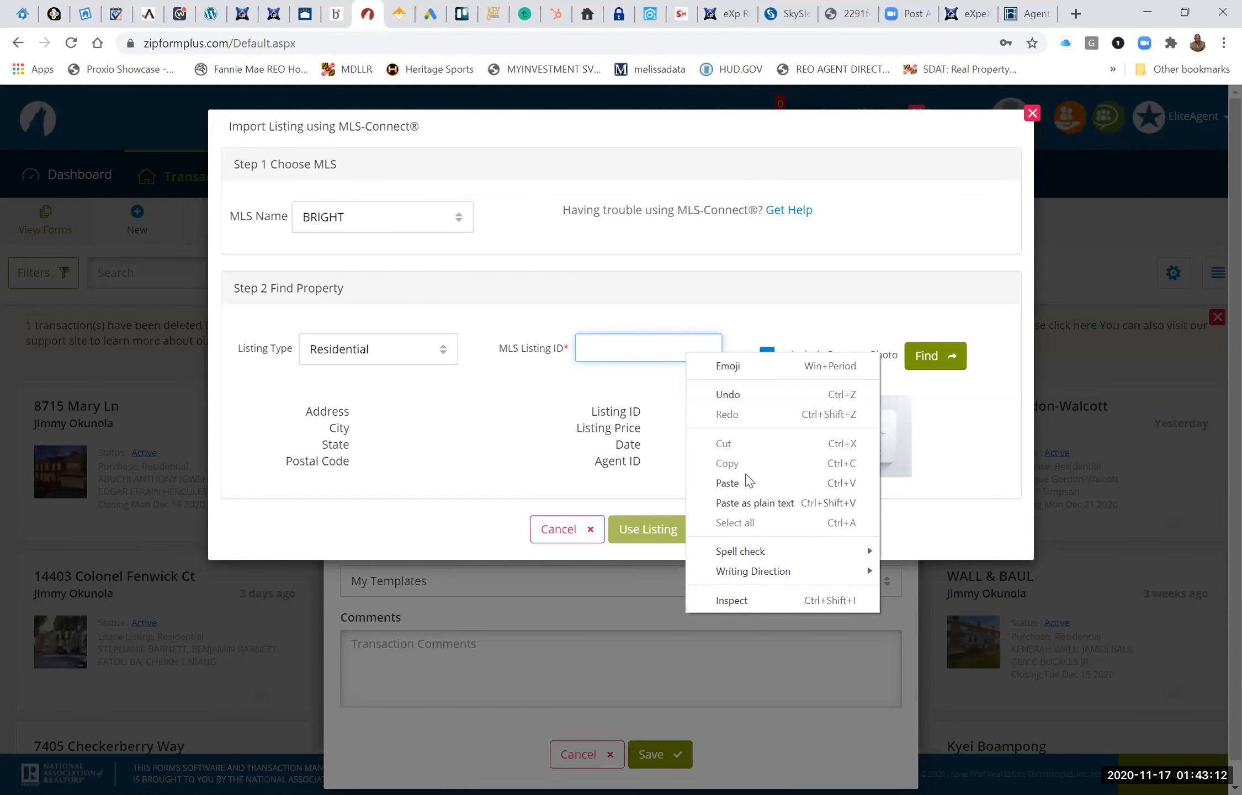
left_click(728, 483)
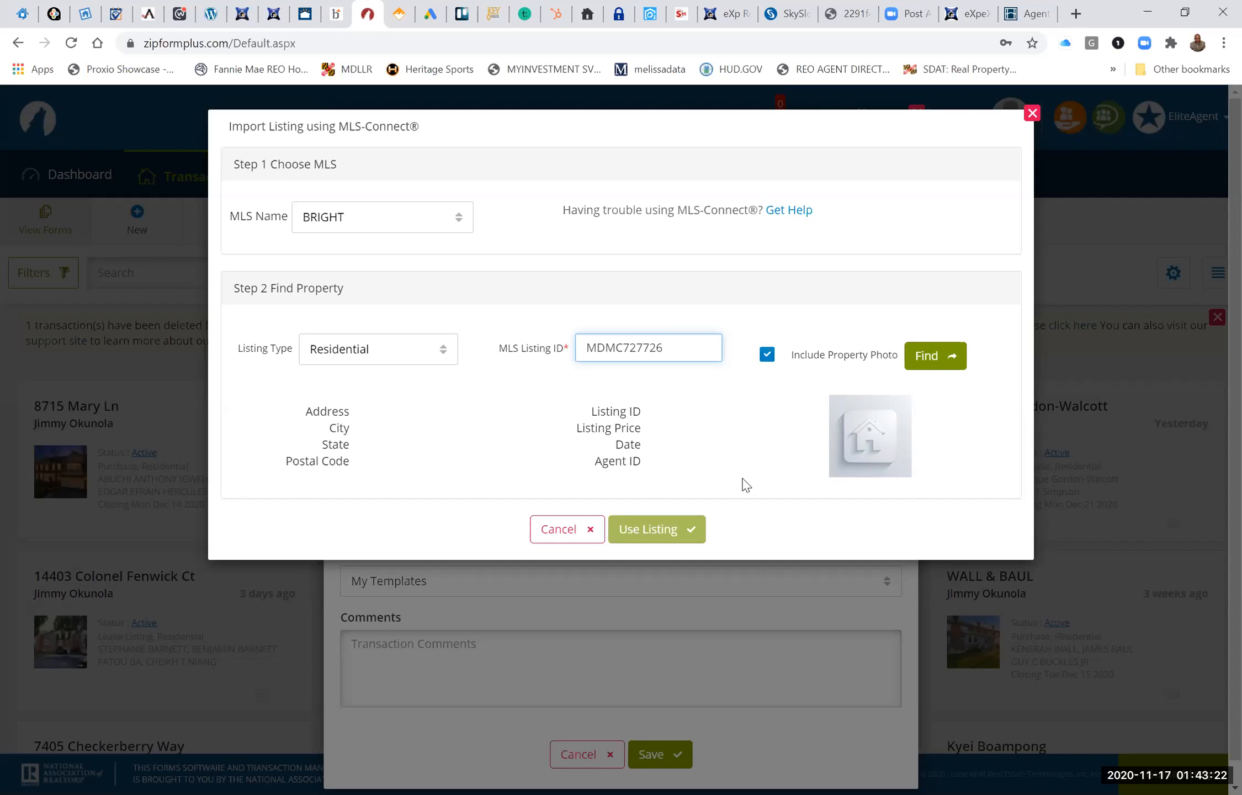
left_click(928, 356)
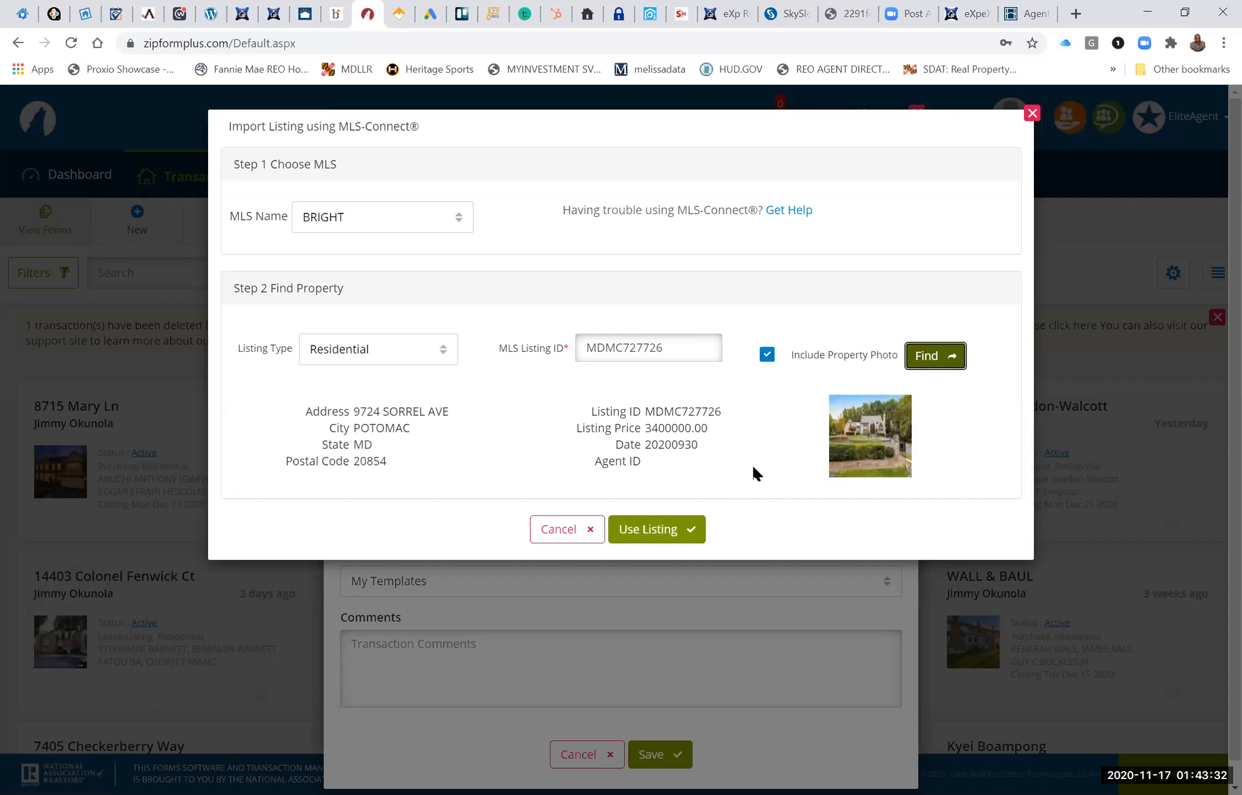
Use the found listing for the new transaction, set its category to Residential, and save it.
left_click(666, 531)
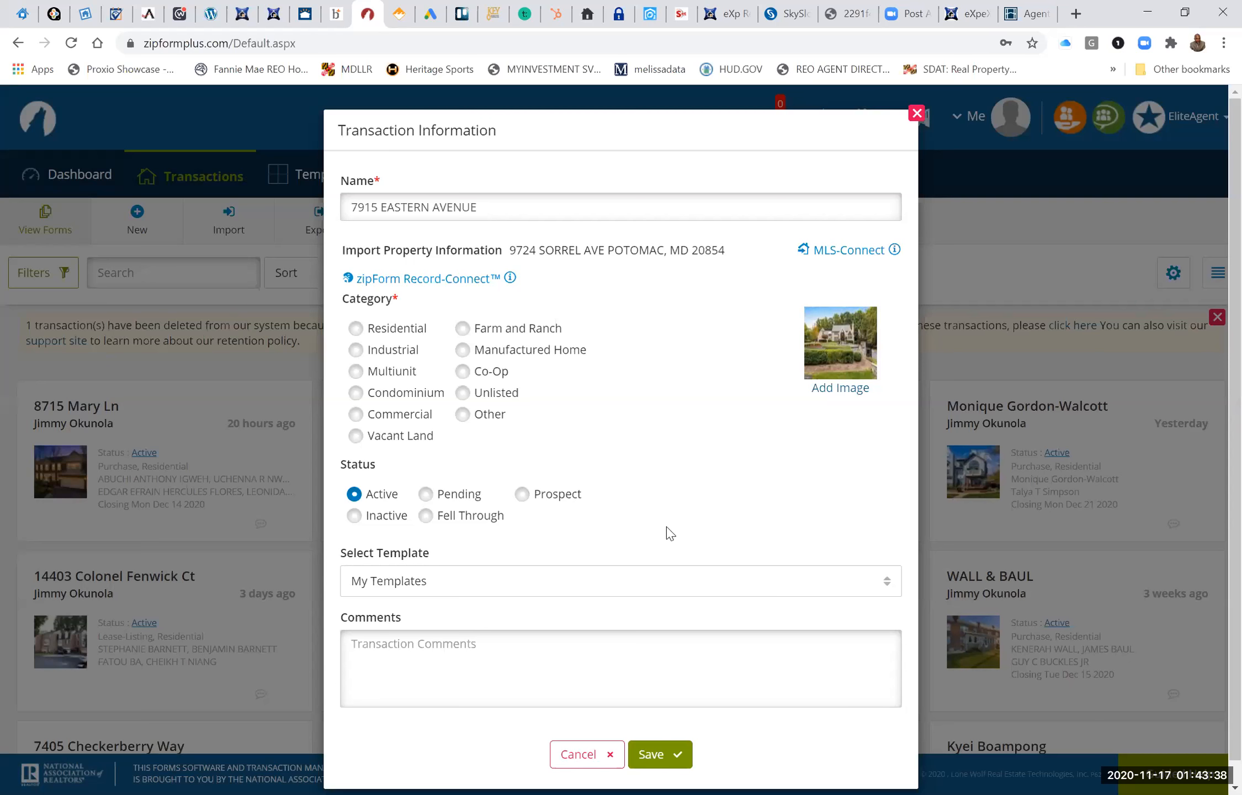
left_click(657, 757)
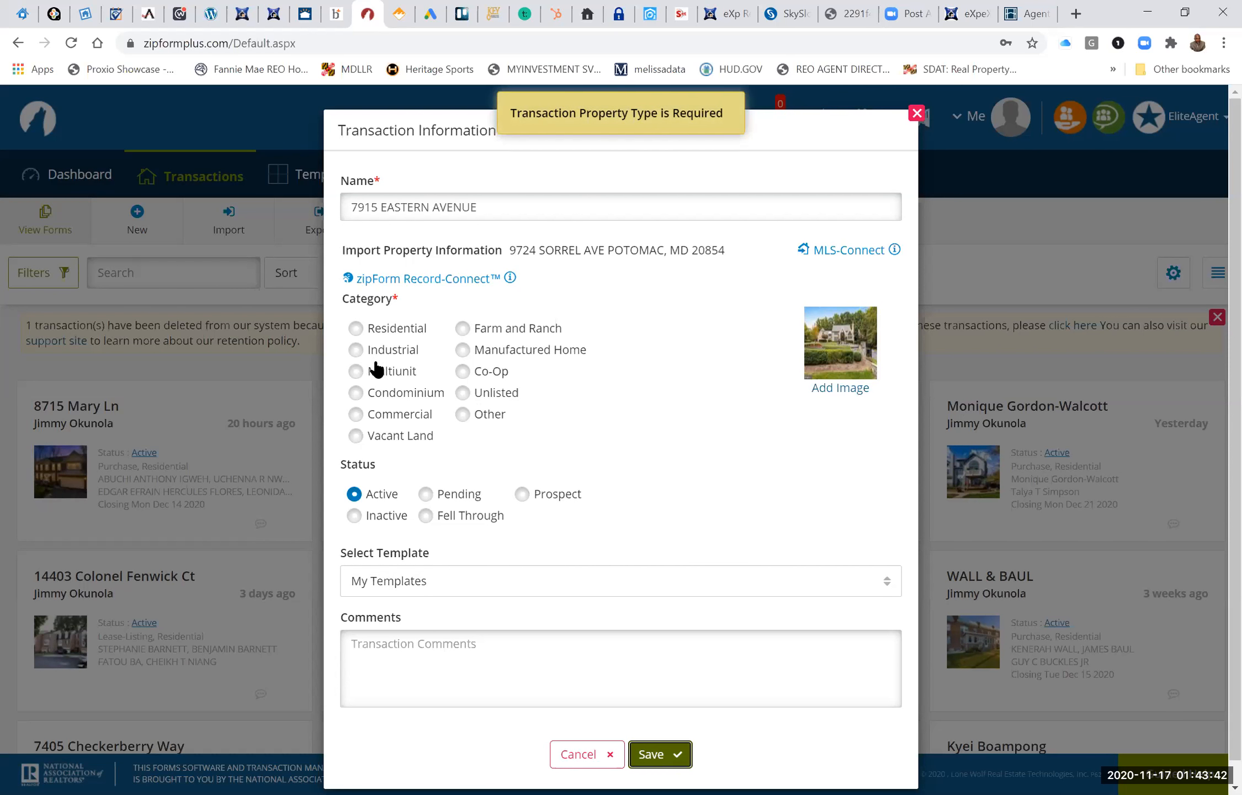
left_click(356, 328)
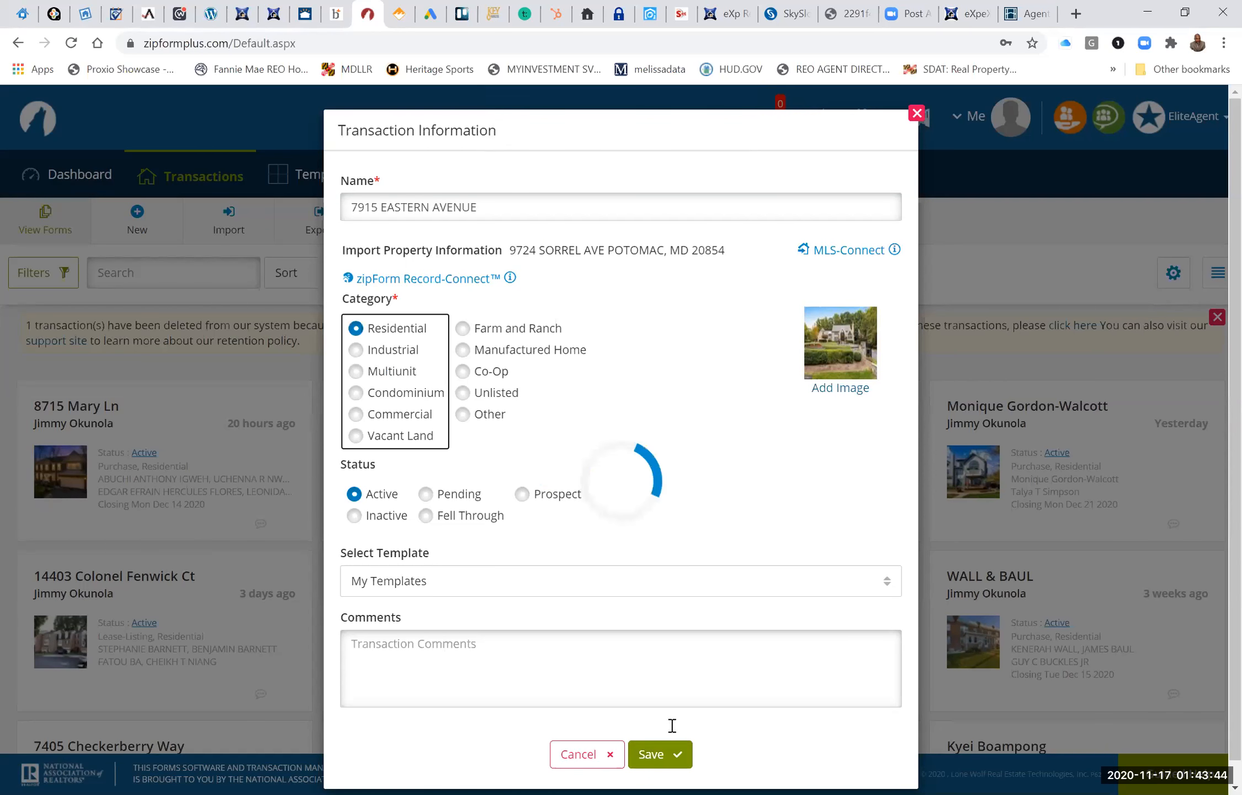
left_click(653, 754)
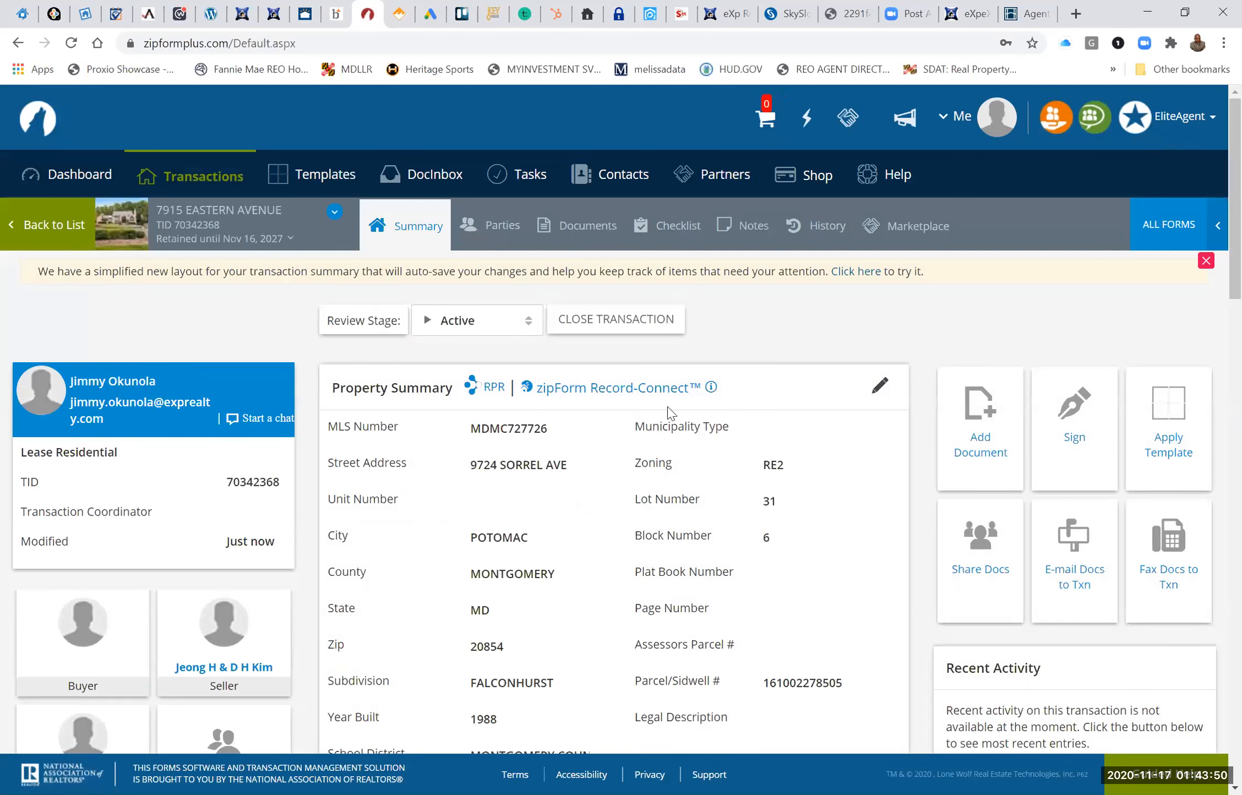
Open the Tenant One party of the transaction and enter first name TEST and last name TEST2.
left_click(582, 234)
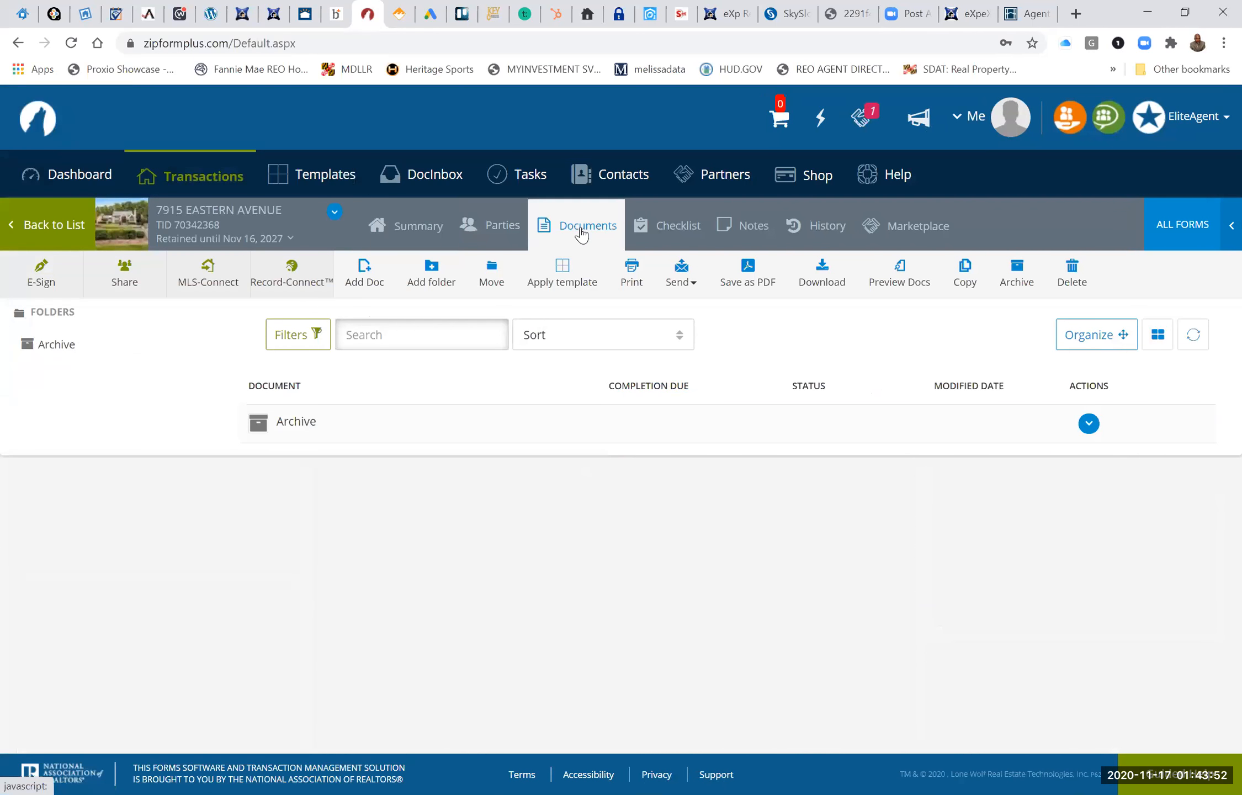
left_click(504, 228)
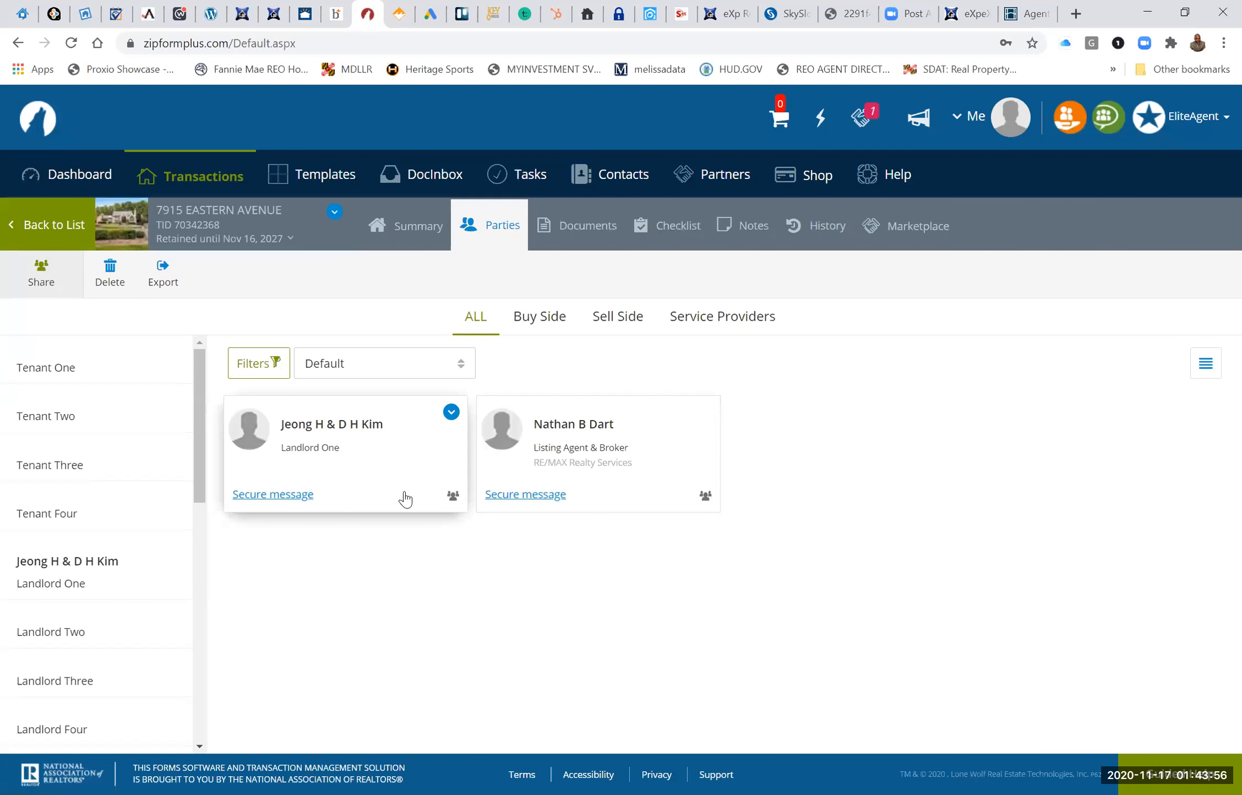
left_click(44, 368)
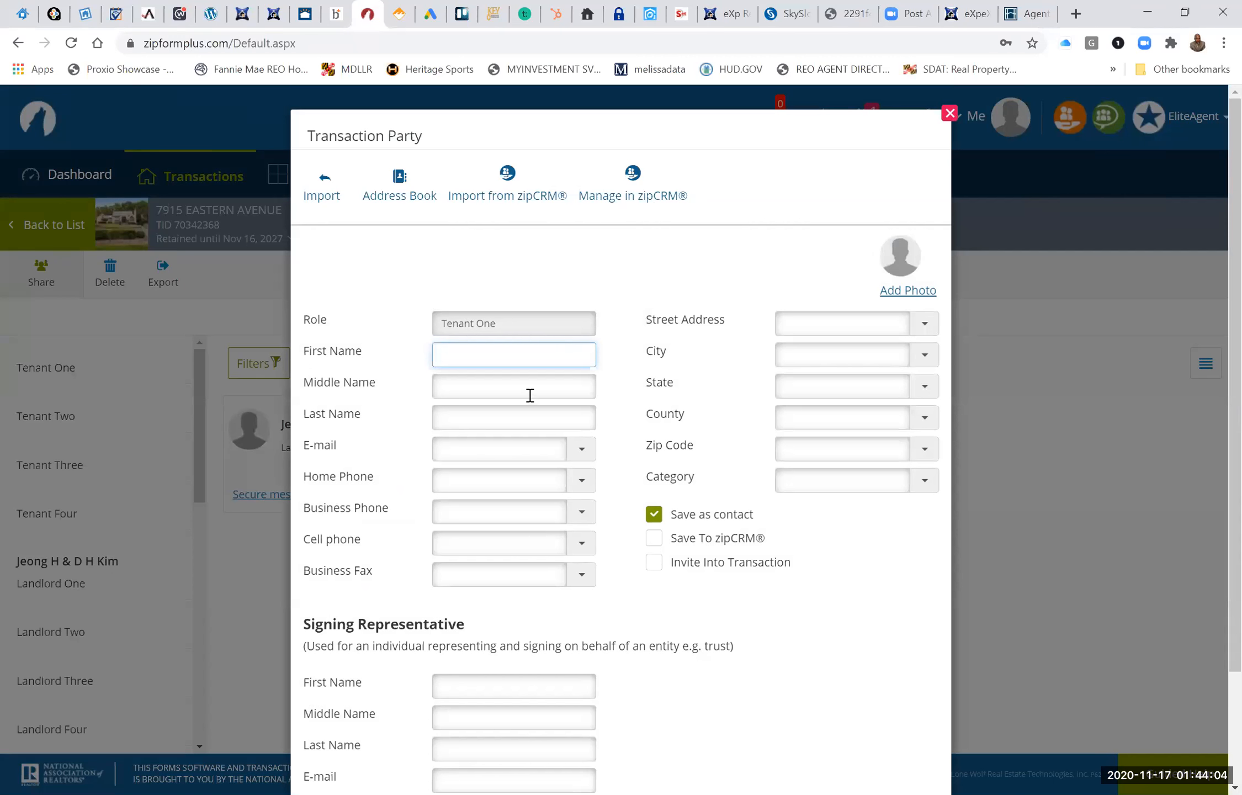
type("TEST")
left_click(513, 419)
type("TEST")
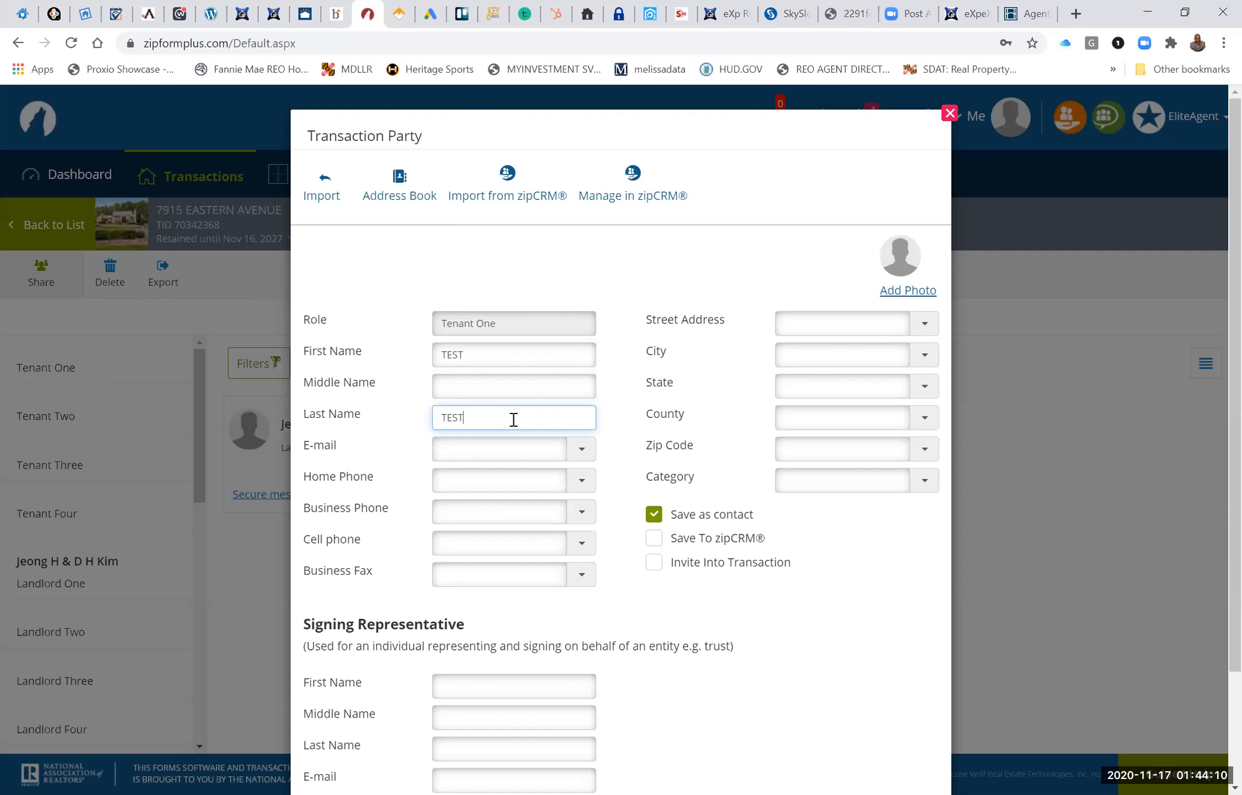
type("2")
Fill in Tenant One's contact details from the saved e-mail suggestion and save the party.
left_click(499, 452)
type("OAJIMMY")
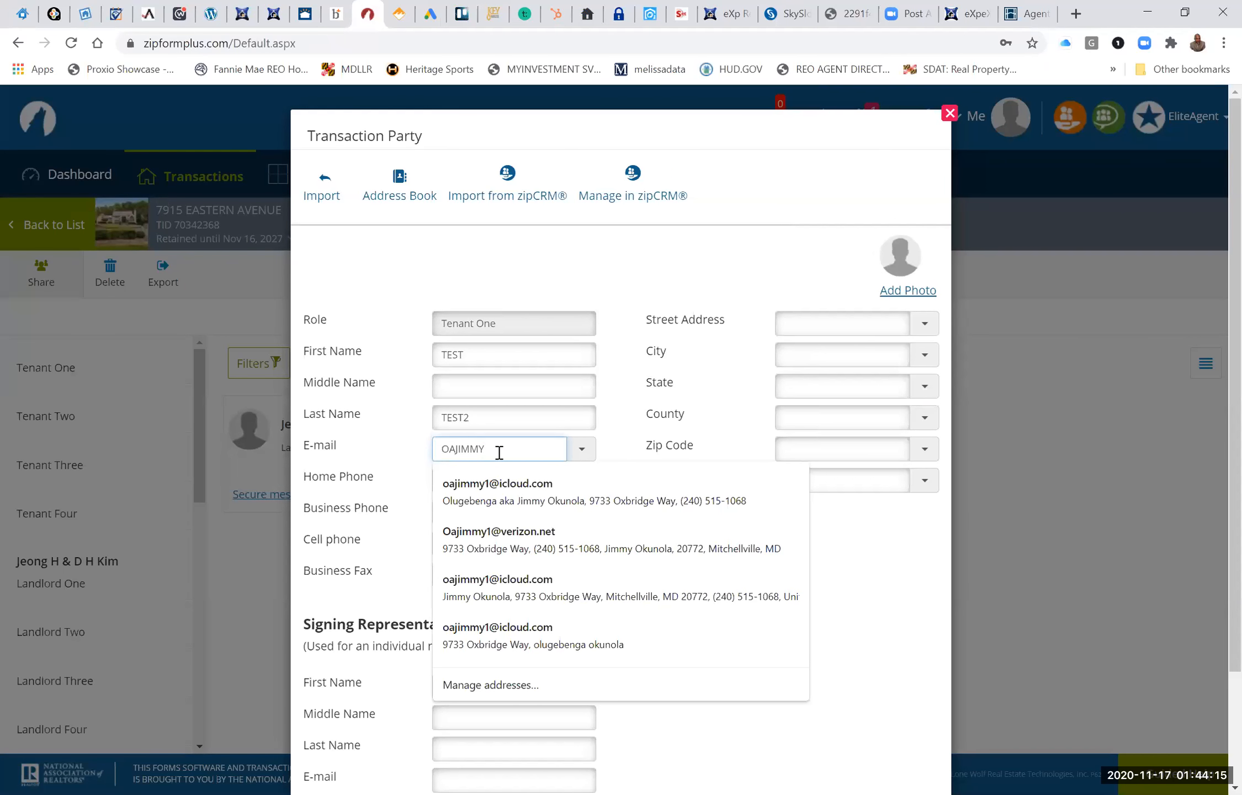
left_click(504, 491)
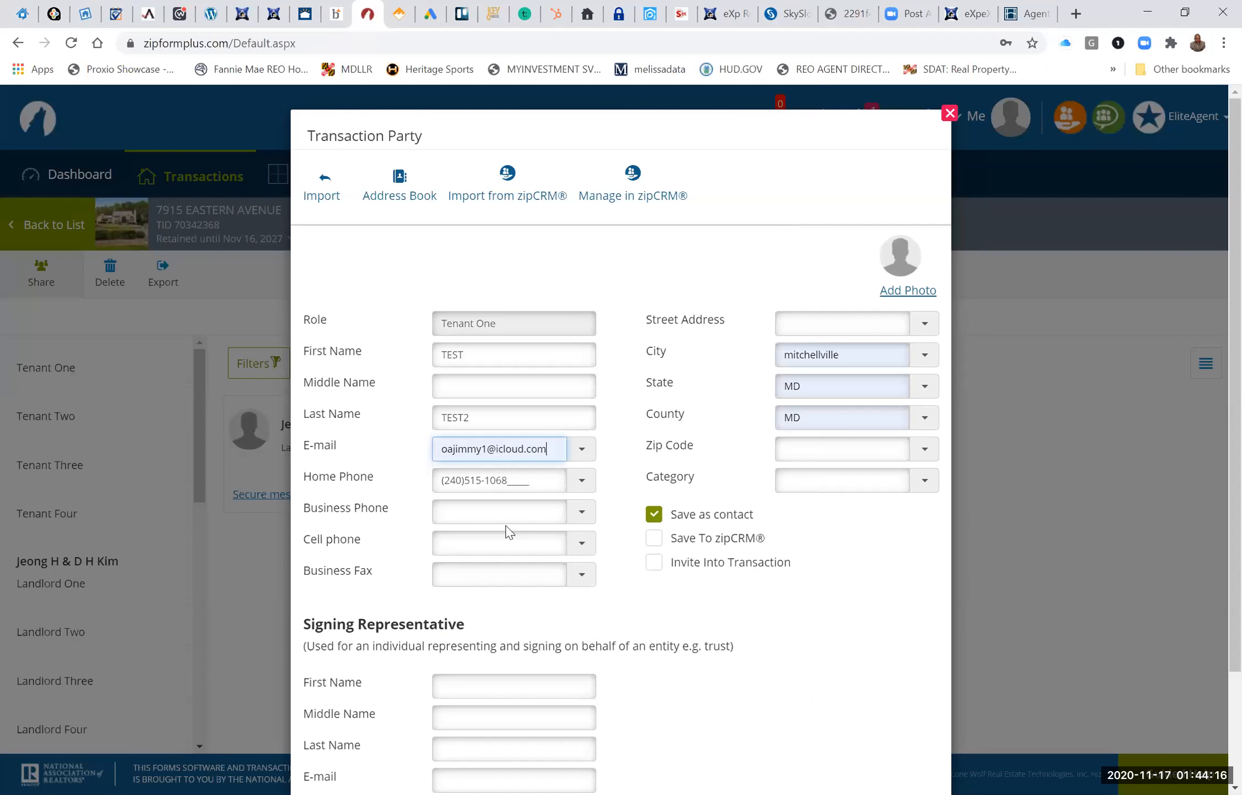
scroll(618, 602, "down", 3)
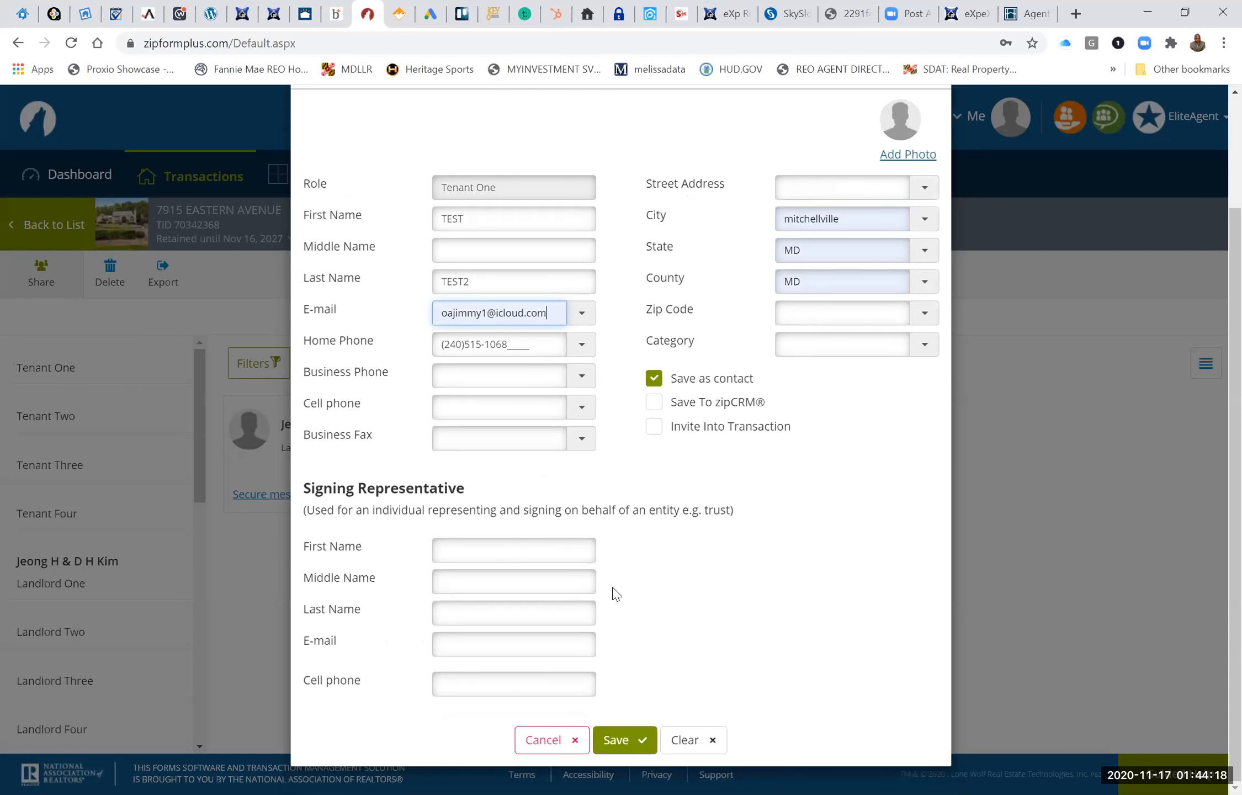
left_click(624, 743)
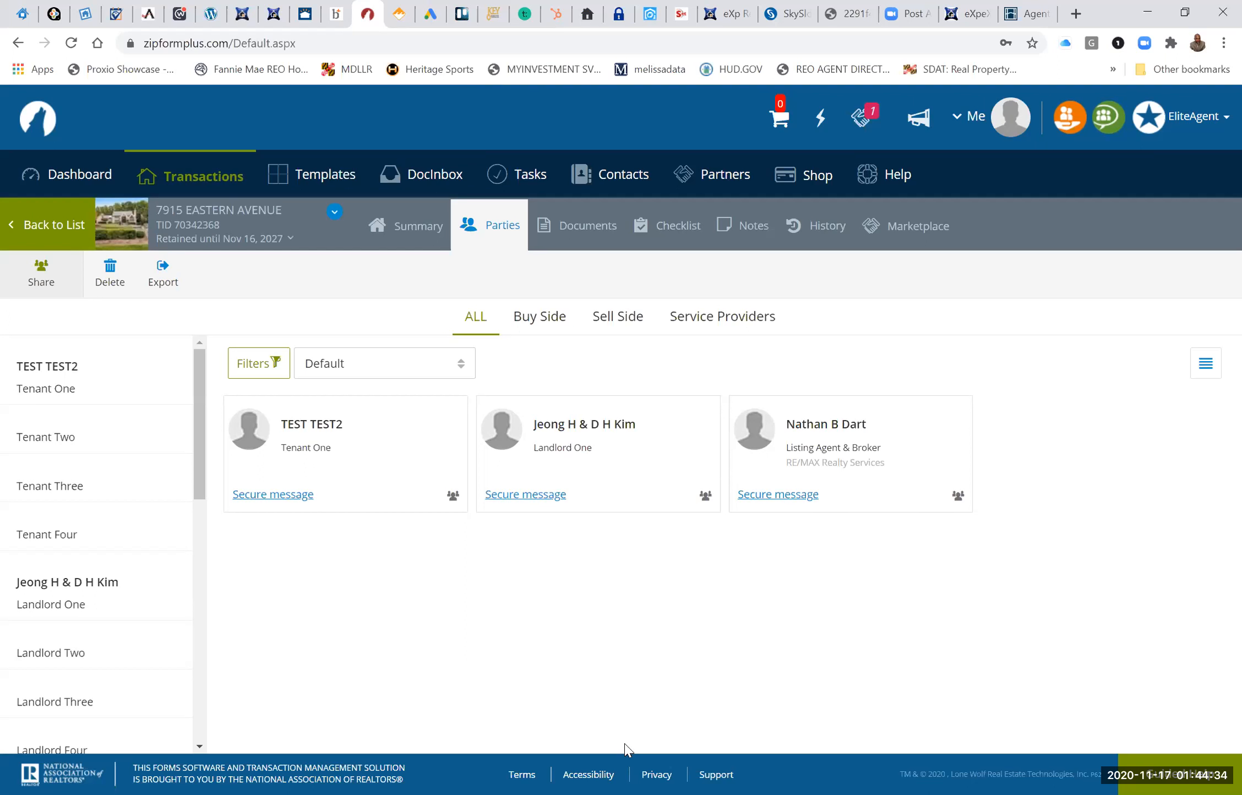
View the service provider parties, and search the Maryland Association of REALTORS form library for REN from the transaction's documents.
left_click(706, 316)
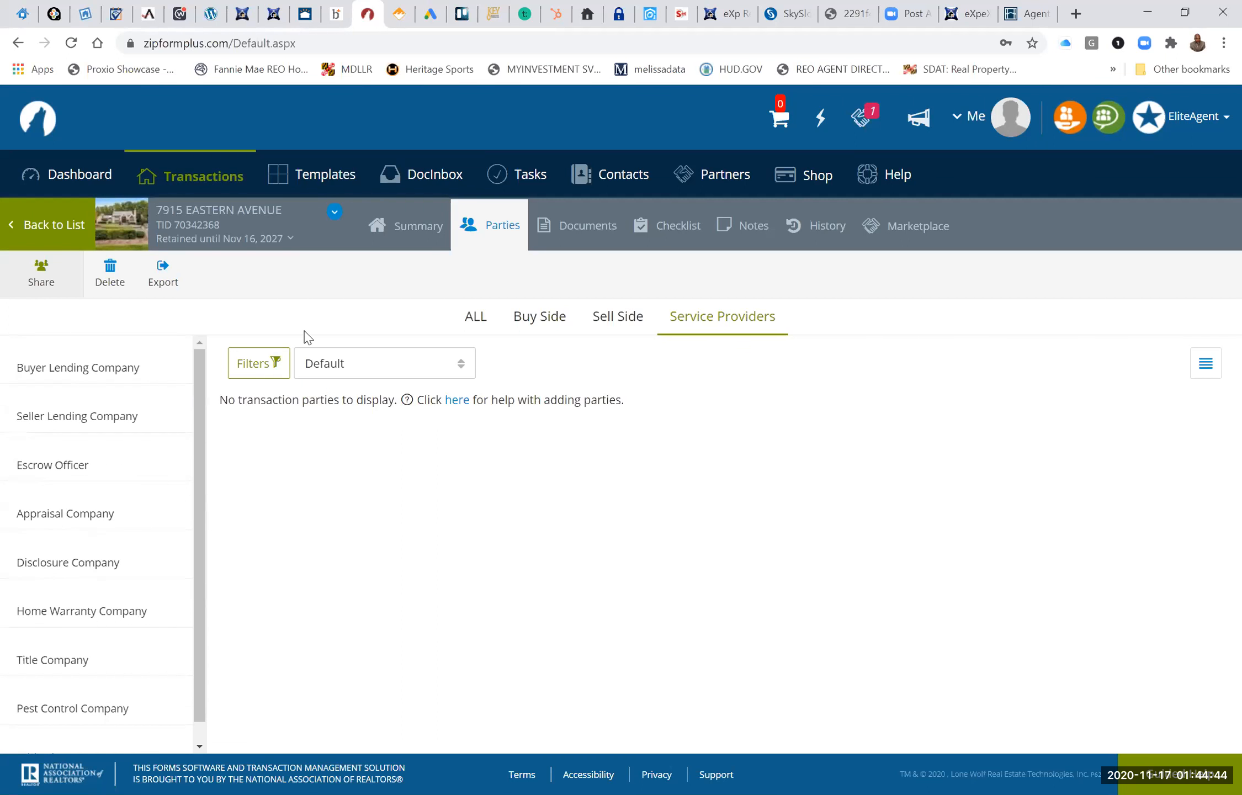
left_click(584, 231)
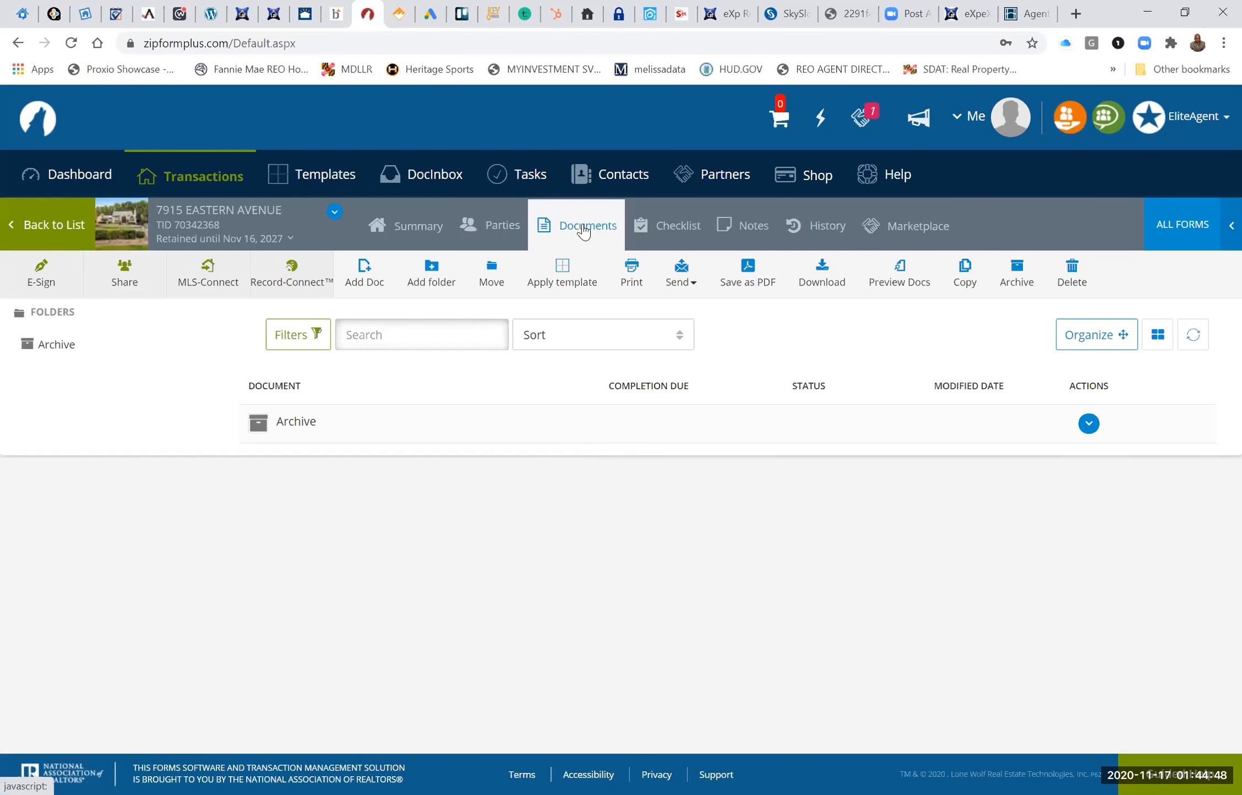
left_click(1182, 224)
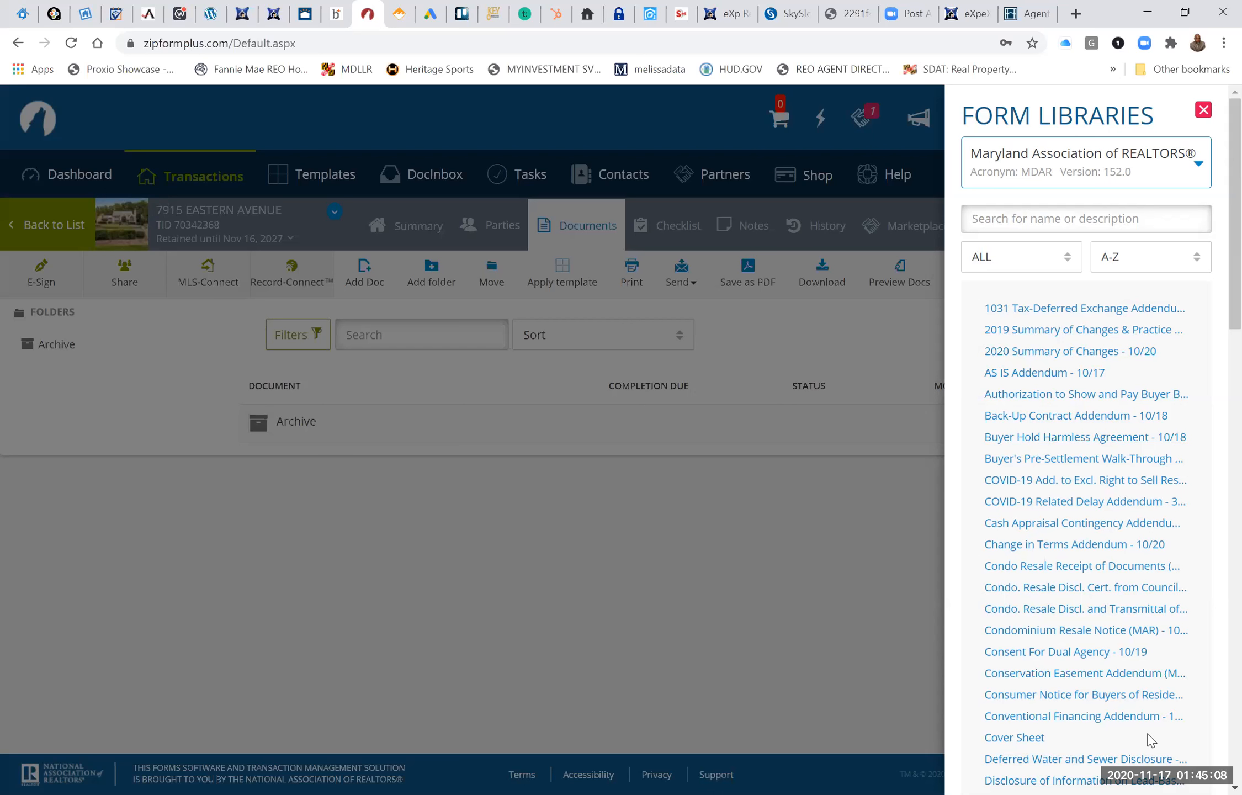
left_click(1071, 215)
type("REN")
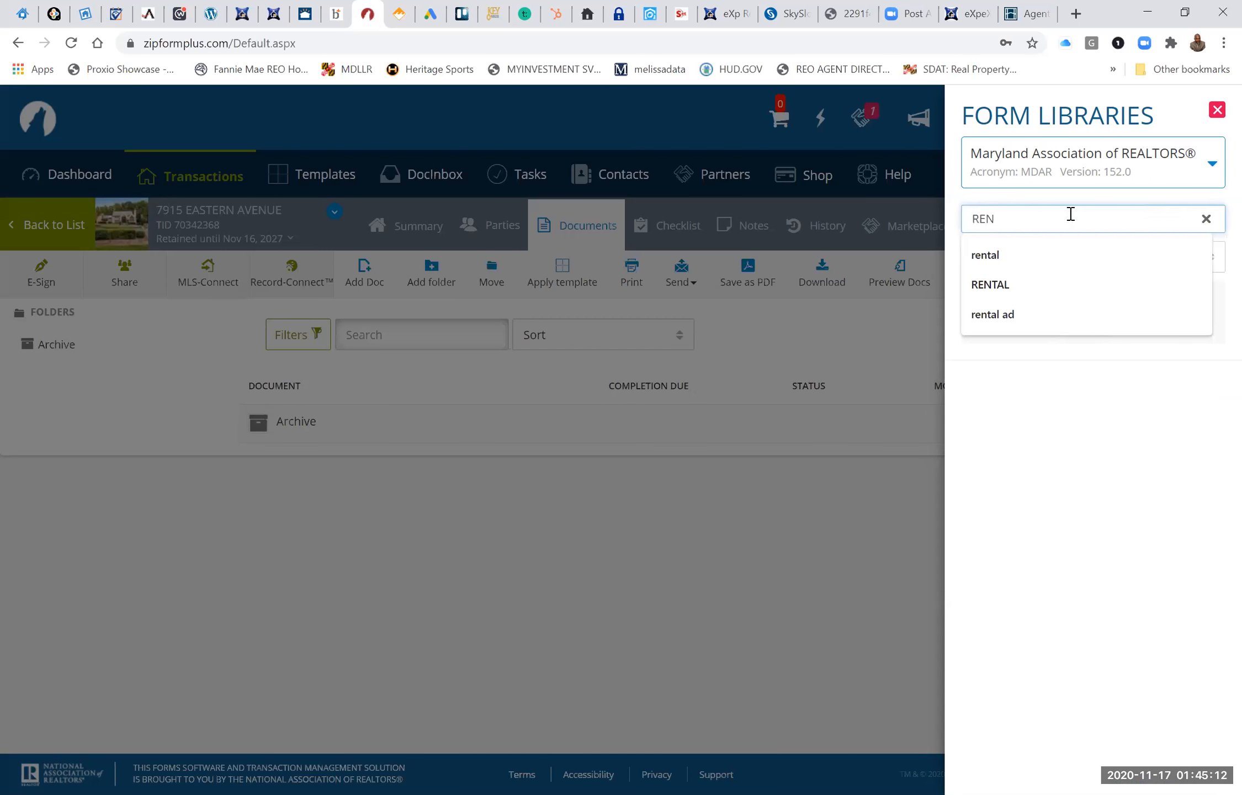
left_click(998, 399)
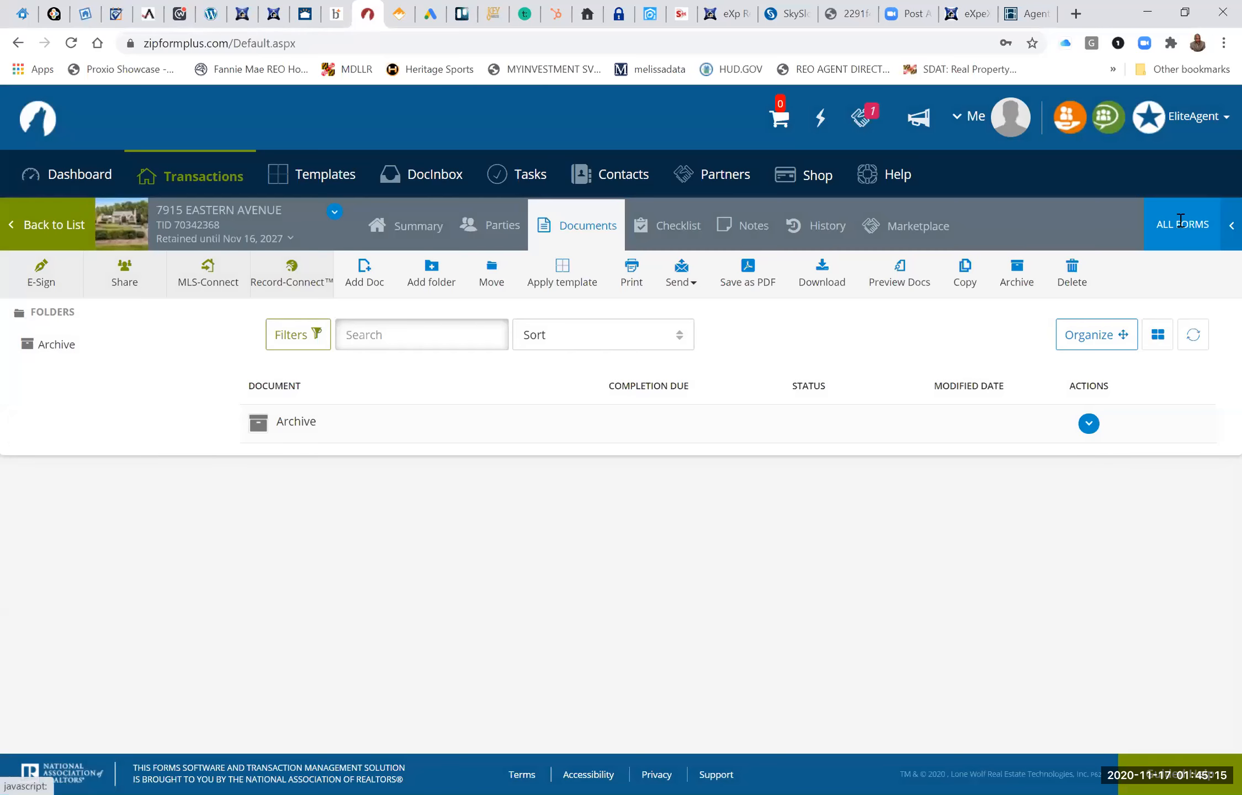
left_click(1182, 224)
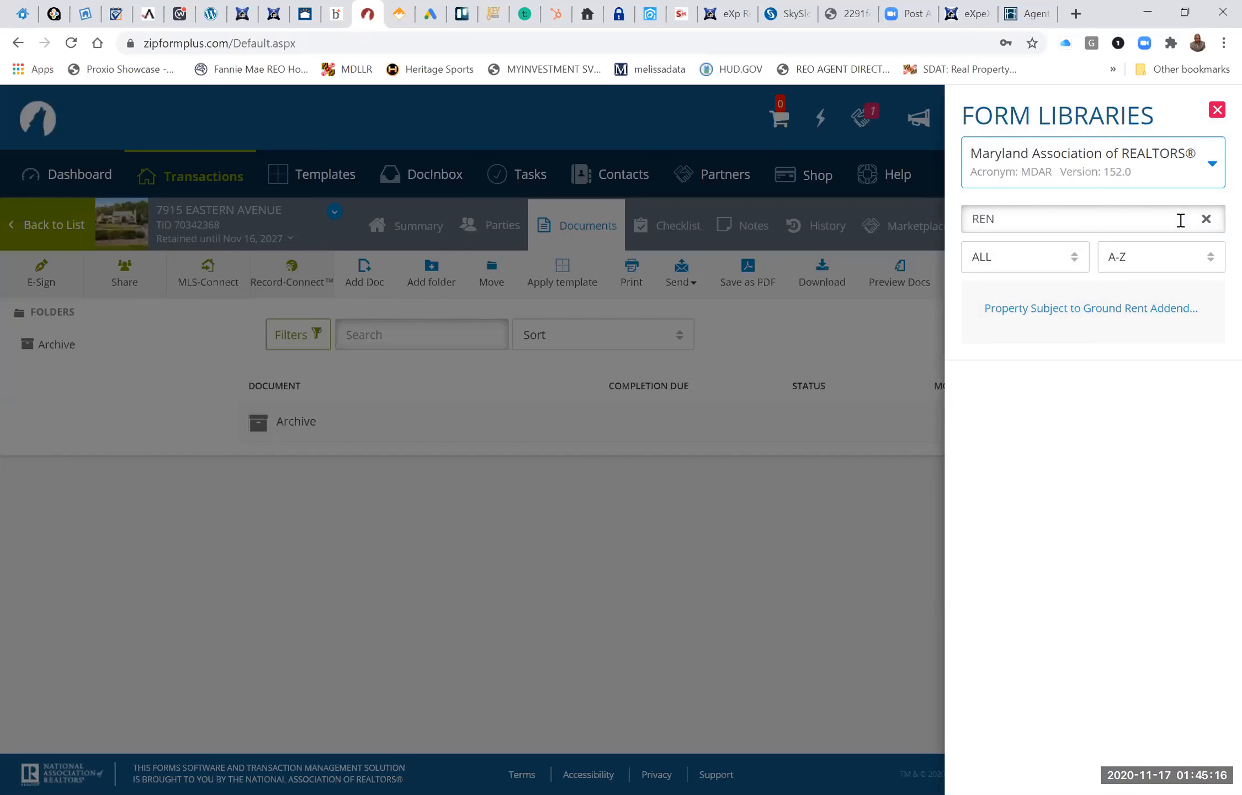
Add the Property Subject to Ground Rent Addendum, clear the form search, and widen the library selection to list all form libraries.
left_click(1202, 310)
left_click(1133, 341)
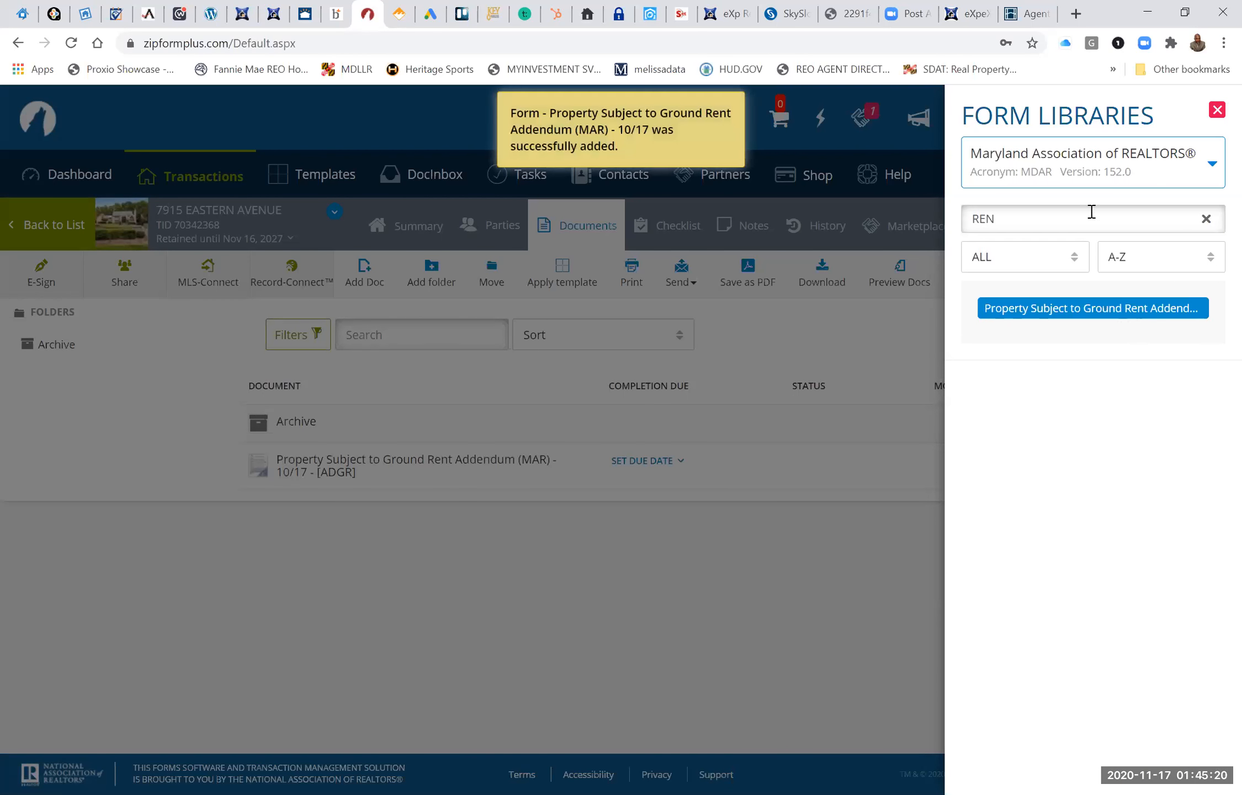
left_click(1207, 220)
left_click(1212, 164)
left_click(1082, 206)
scroll(973, 559, "down", 10)
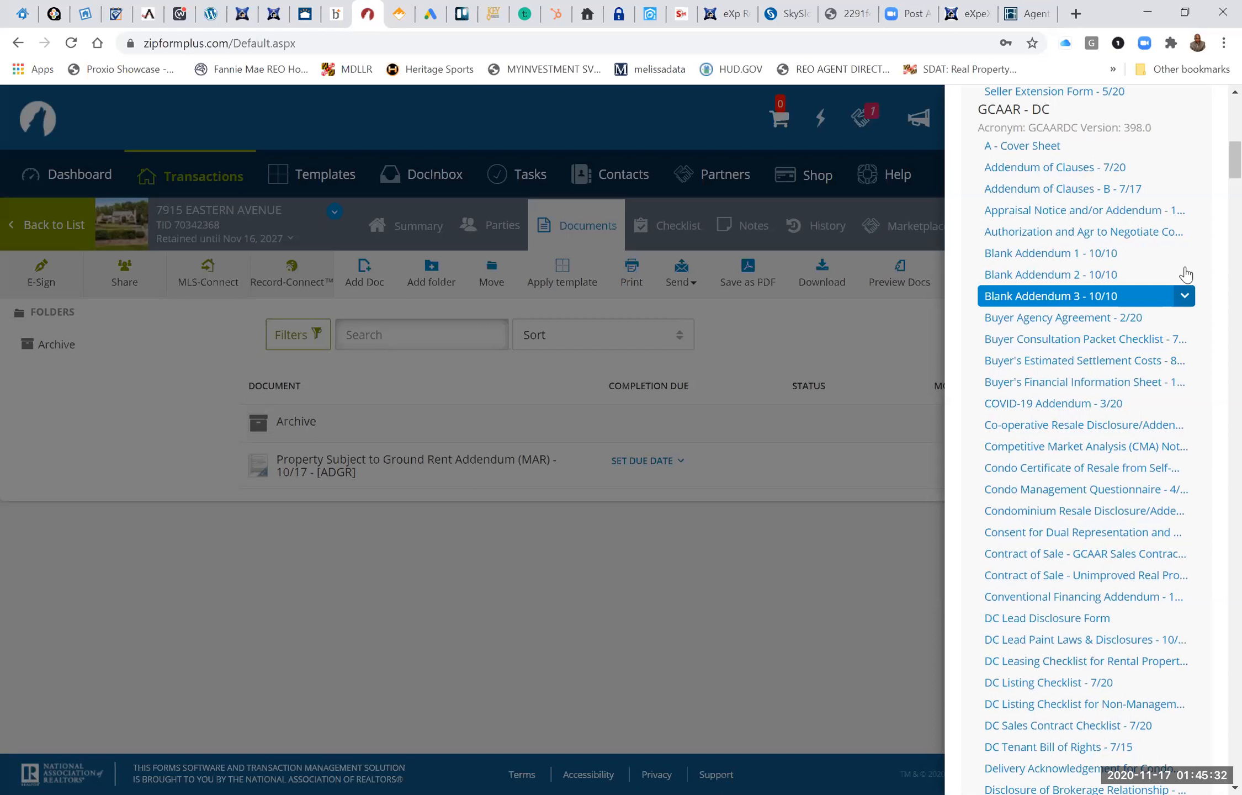
Add Blank Addendum 1, Buyer Agency Agreement and Lead Disclosure Form for DC Rental Properties from the GCAAR - DC library.
left_click(1185, 253)
left_click(1142, 283)
left_click(1184, 317)
left_click(1142, 348)
scroll(1143, 332, "down", 10)
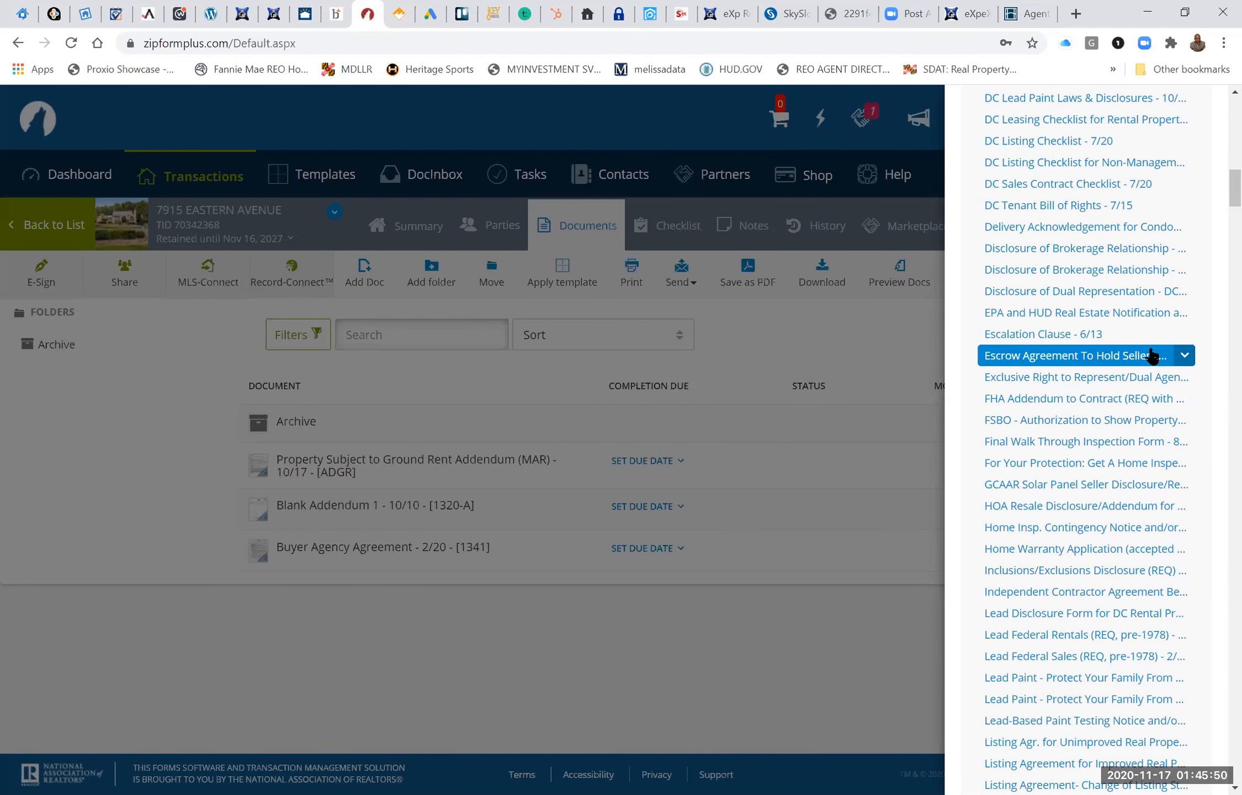
left_click(1084, 612)
Add the Consent for Dual Agency - MC, Contract of Sale - GCAAR Sales Contract and A - Cover Sheet forms to the transaction.
scroll(1089, 243, "up", 6)
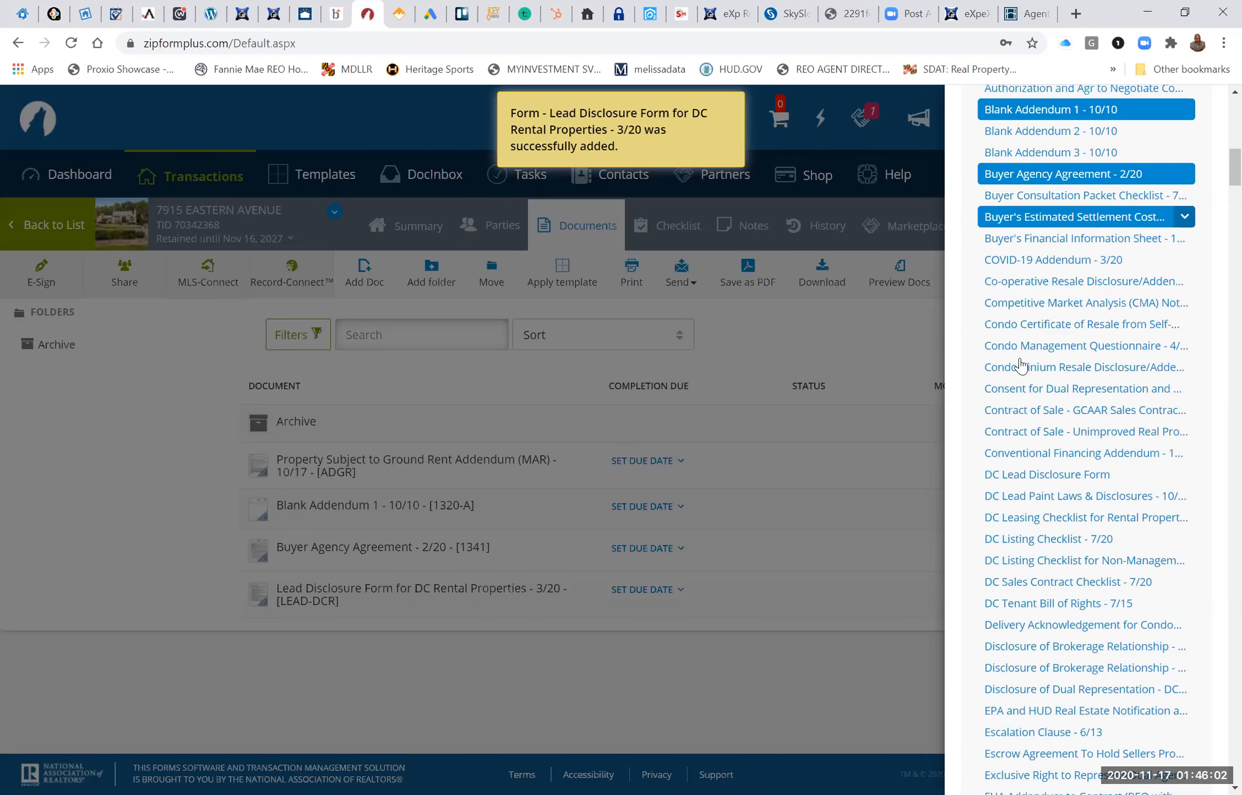
scroll(1020, 364, "down", 2)
scroll(1020, 365, "down", 15)
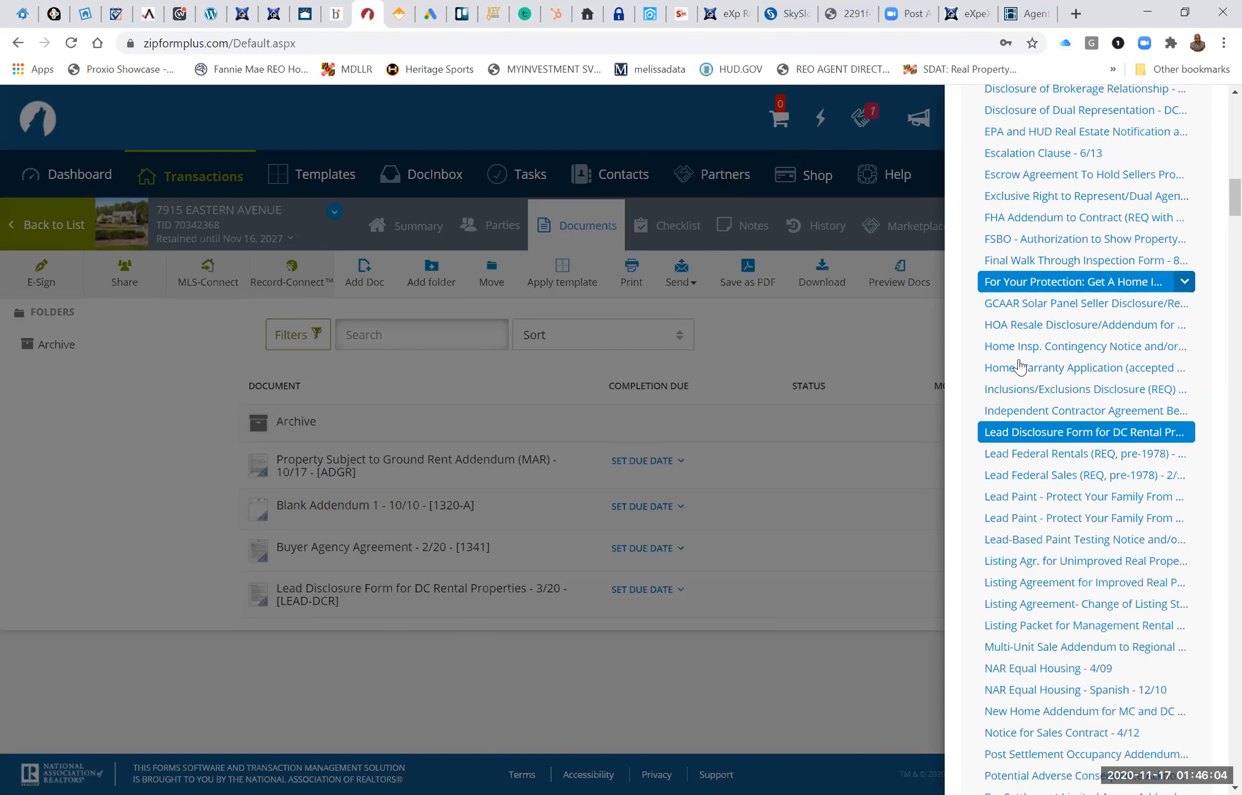
scroll(1020, 366, "down", 12)
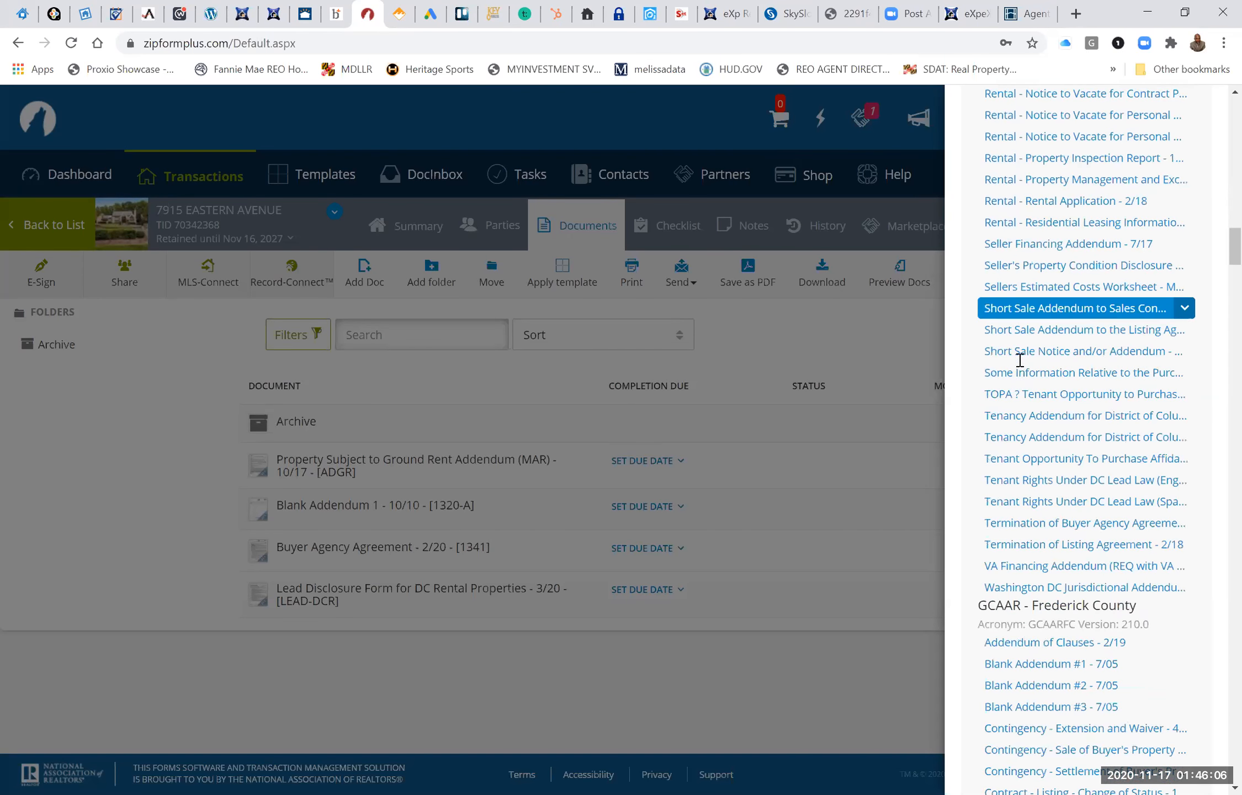
scroll(1020, 365, "down", 15)
left_click(1020, 365)
left_click(1020, 365)
left_click(1020, 365)
Reorganize the transaction's documents by moving A - Cover Sheet up the list, and open the cover sheet.
left_click(1103, 338)
scroll(470, 588, "down", 1)
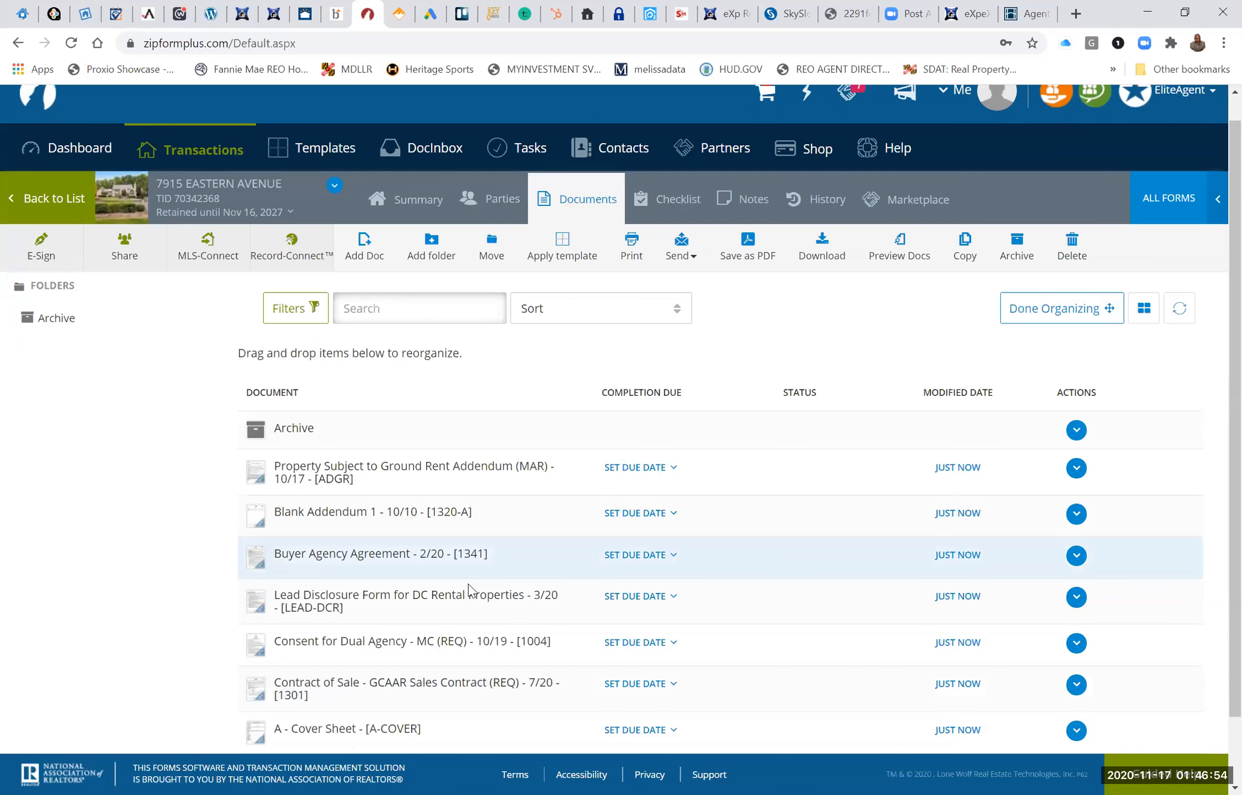
scroll(469, 589, "down", 1)
left_click_drag(361, 657, 401, 341)
left_click(347, 381)
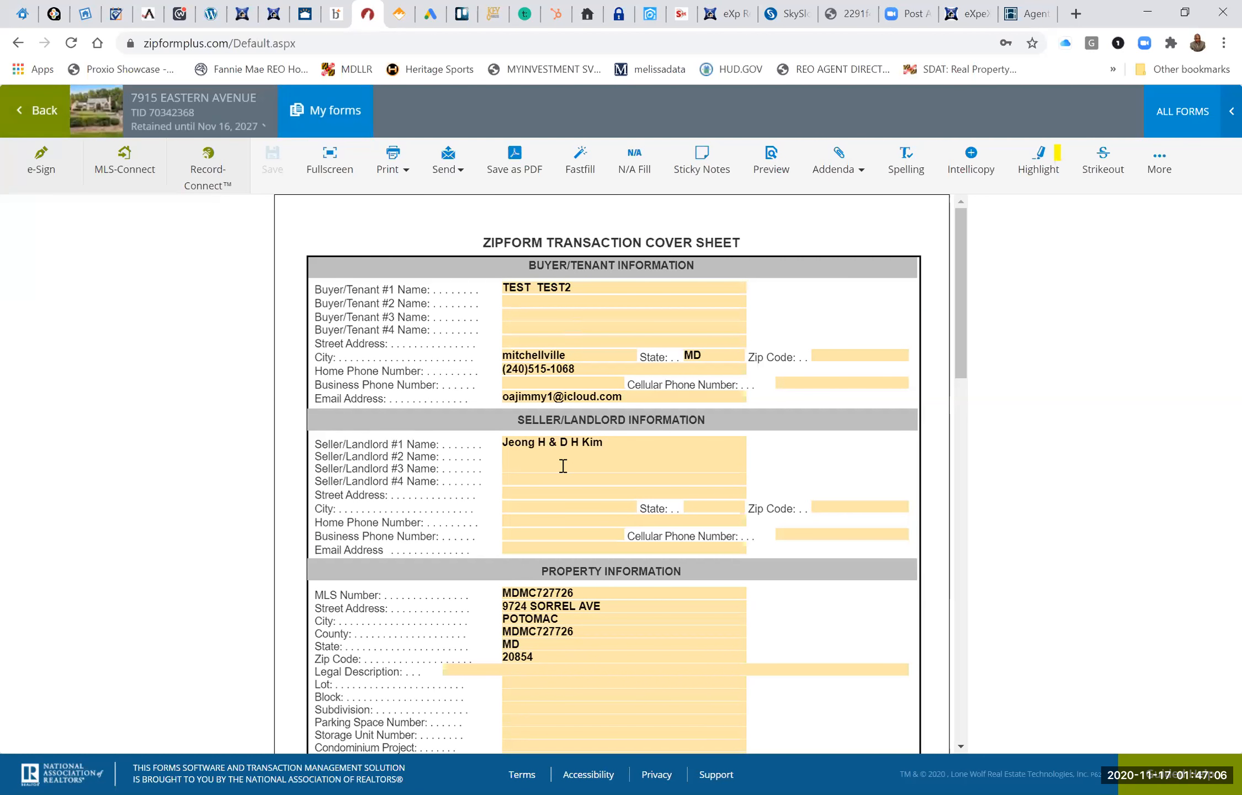
Review the cover sheet's prefilled data, enter 1700 as the purchase price, and open the settlement date for editing.
scroll(563, 466, "down", 5)
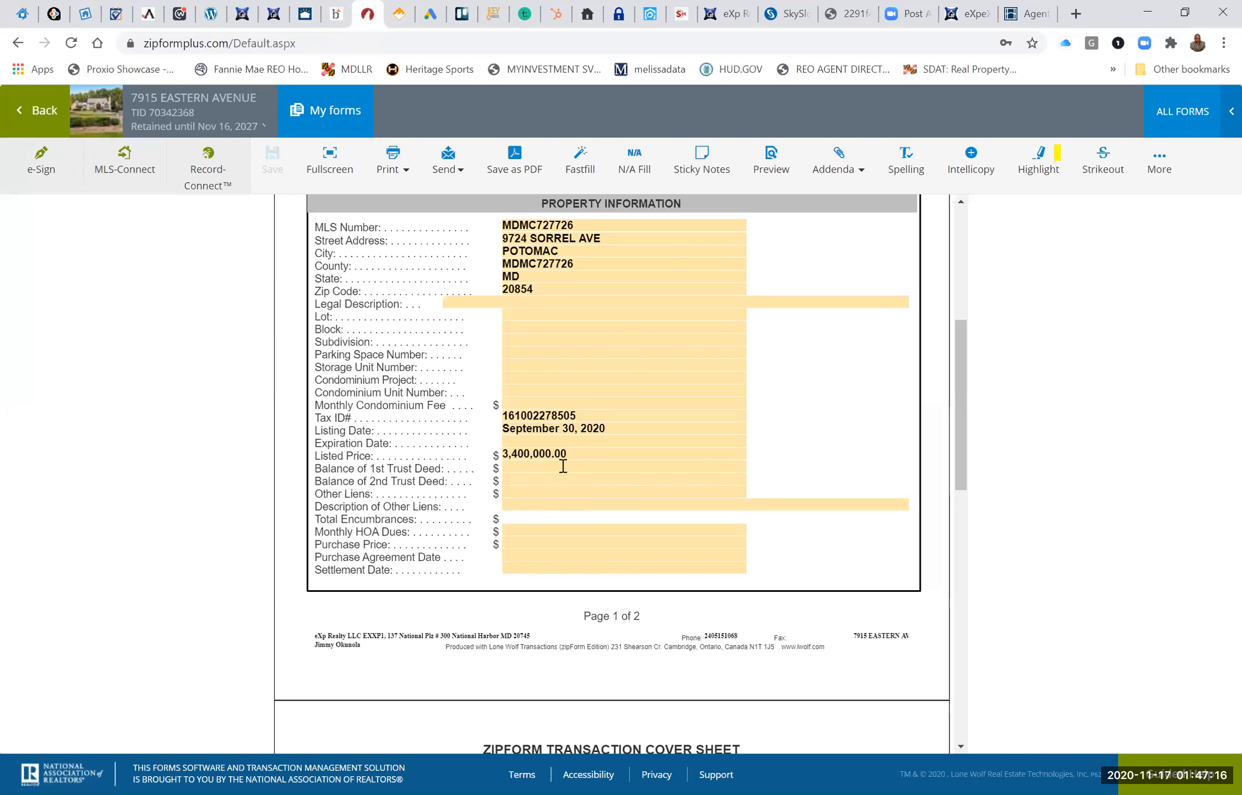
scroll(564, 466, "up", 2)
scroll(563, 466, "down", 3)
left_click(537, 479)
type("1")
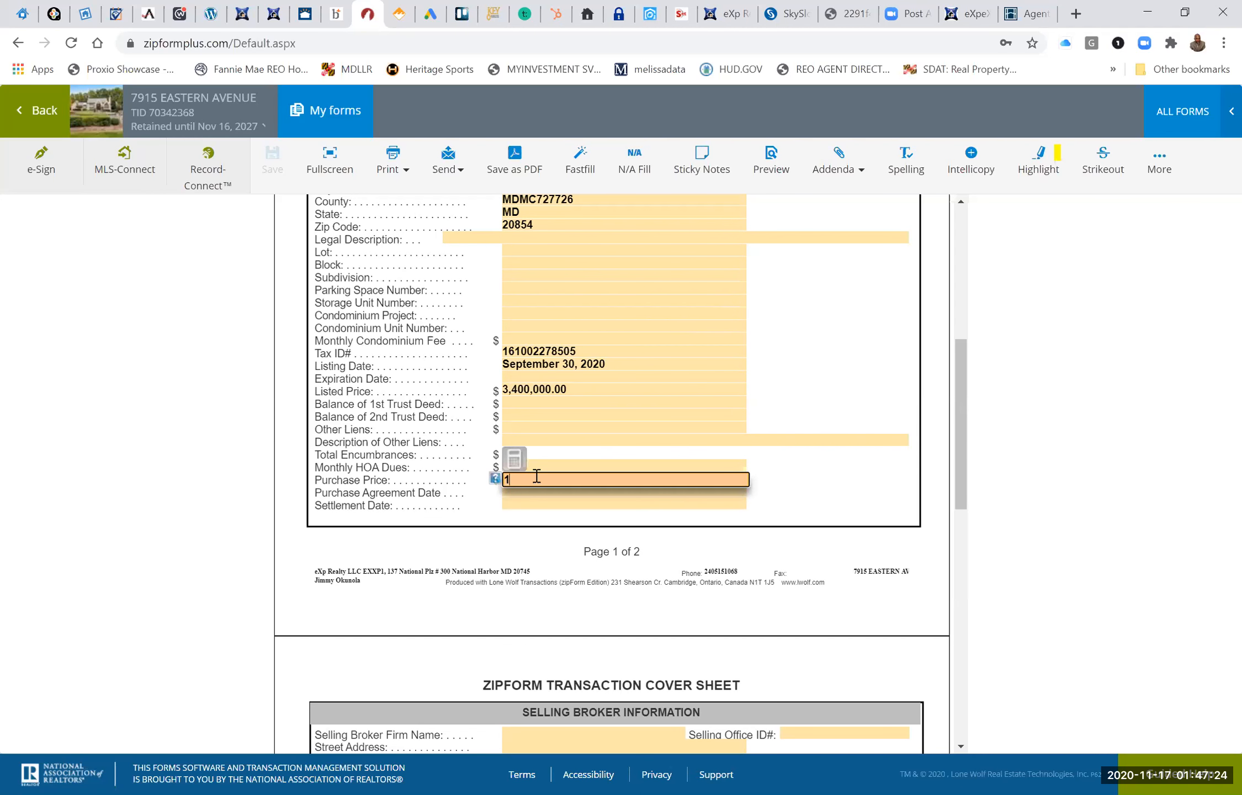
type("700")
left_click(550, 499)
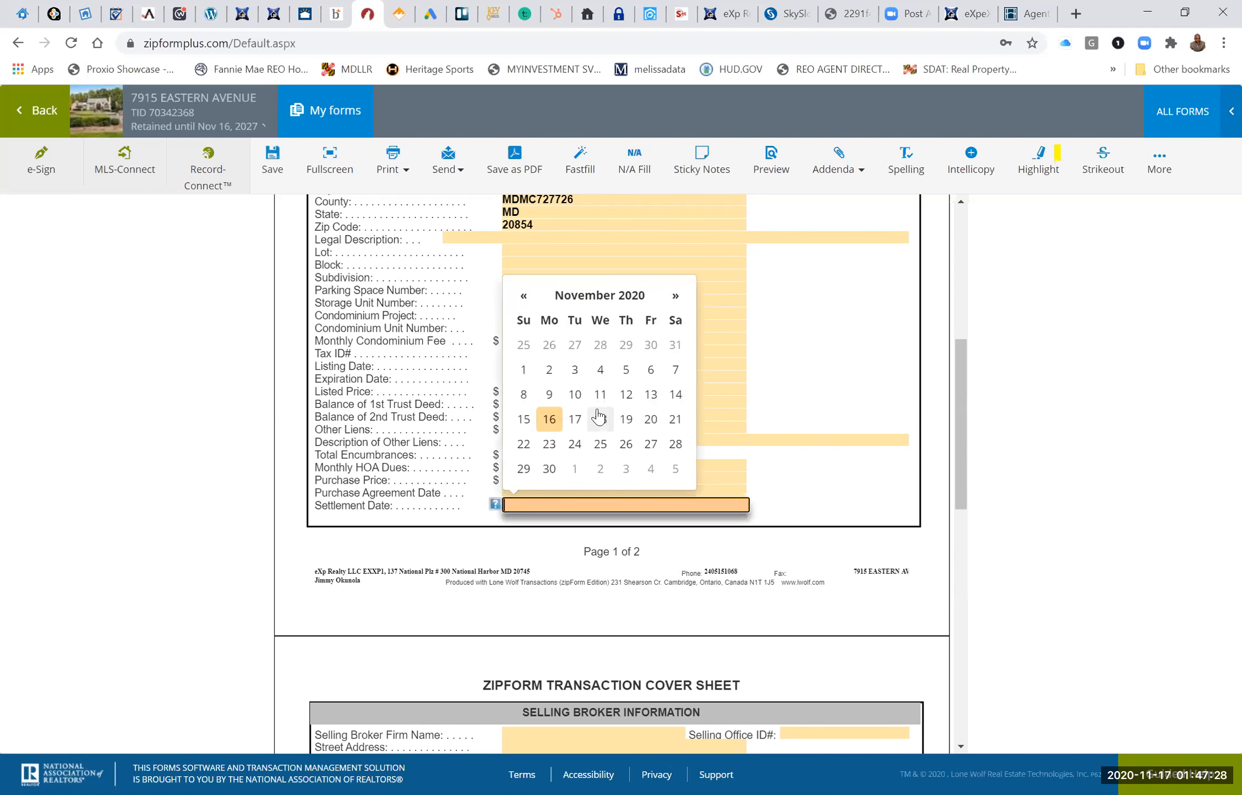
Fill in the Selling Broker Firm Name on the cover sheet with the agent's full name, replacing the picked suggestion.
scroll(575, 421, "down", 7)
left_click(555, 312)
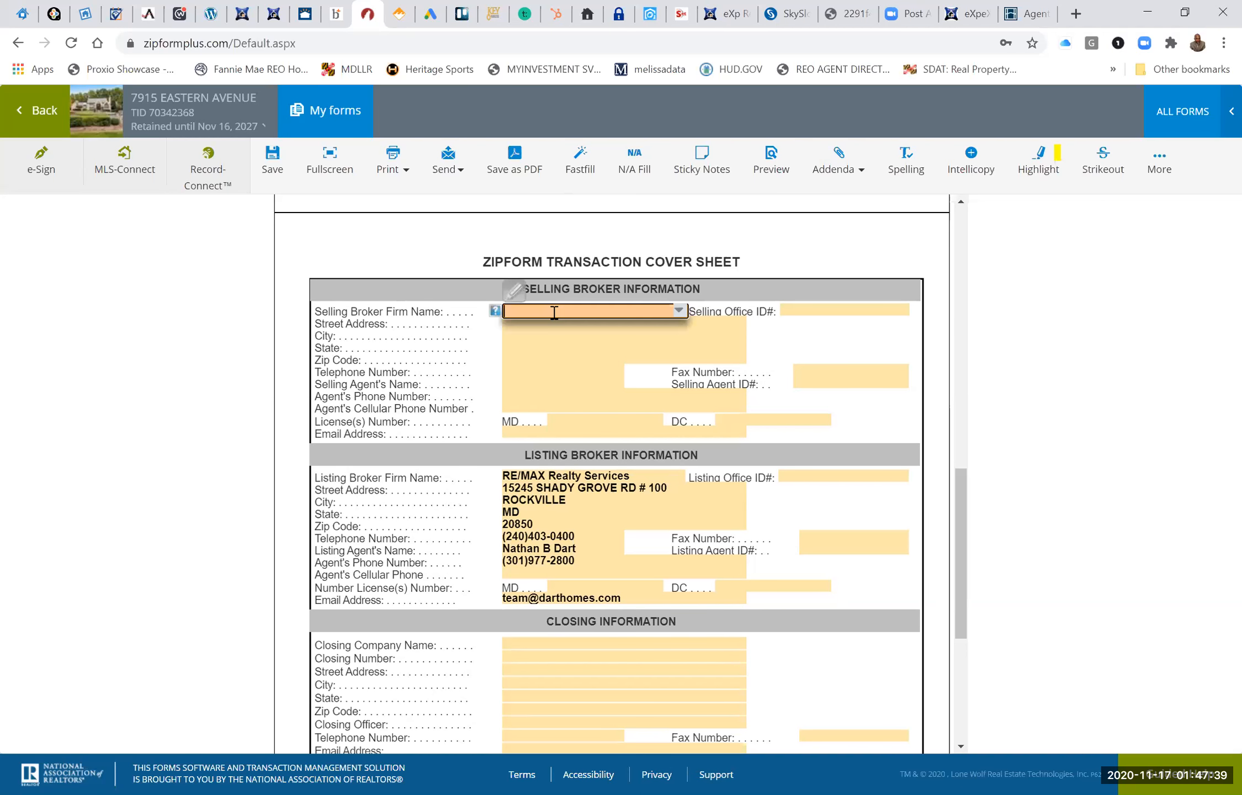
left_click(679, 311)
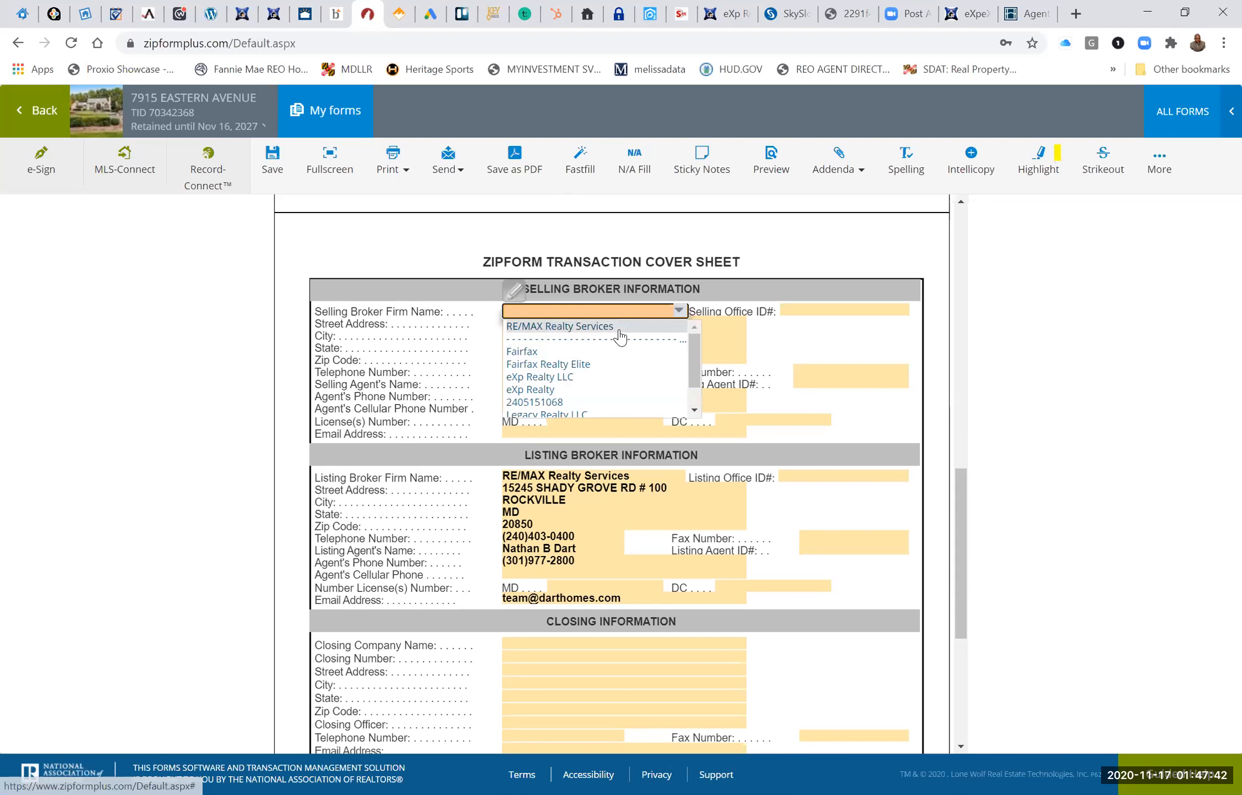
left_click(599, 402)
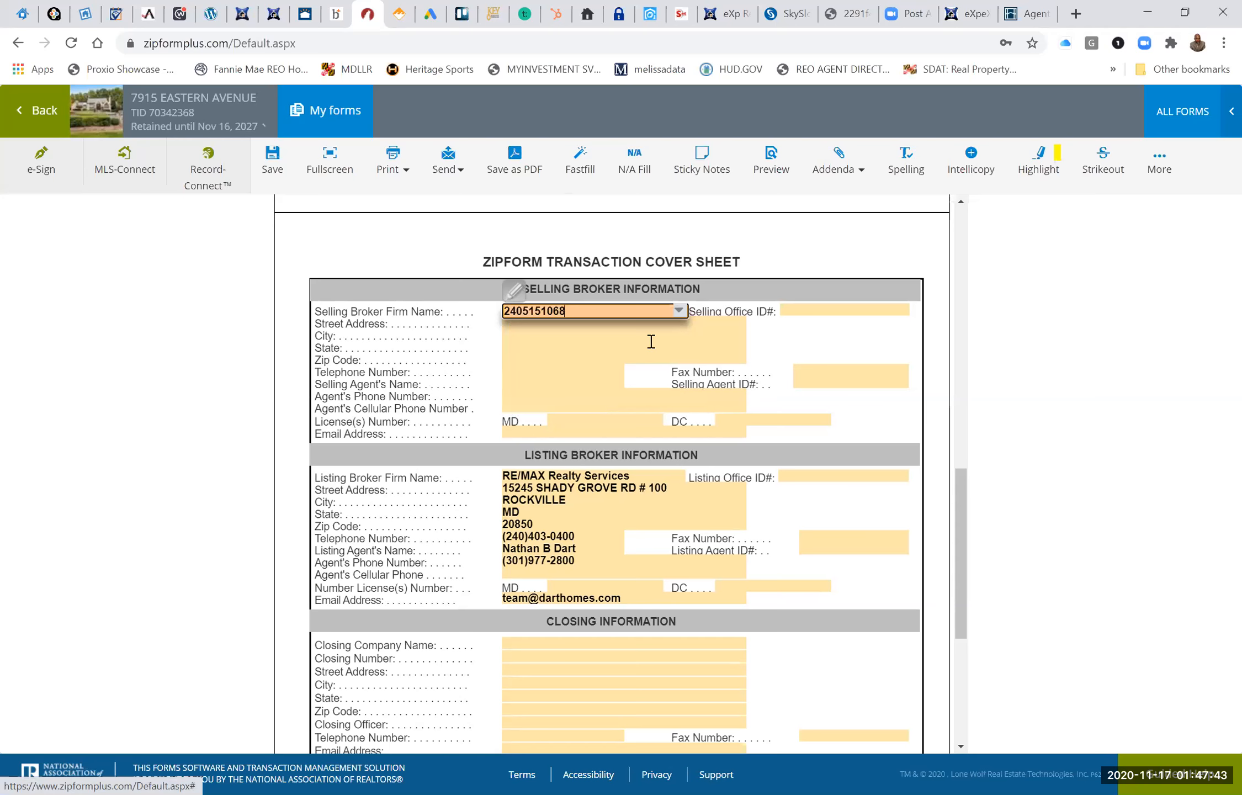
left_click(677, 312)
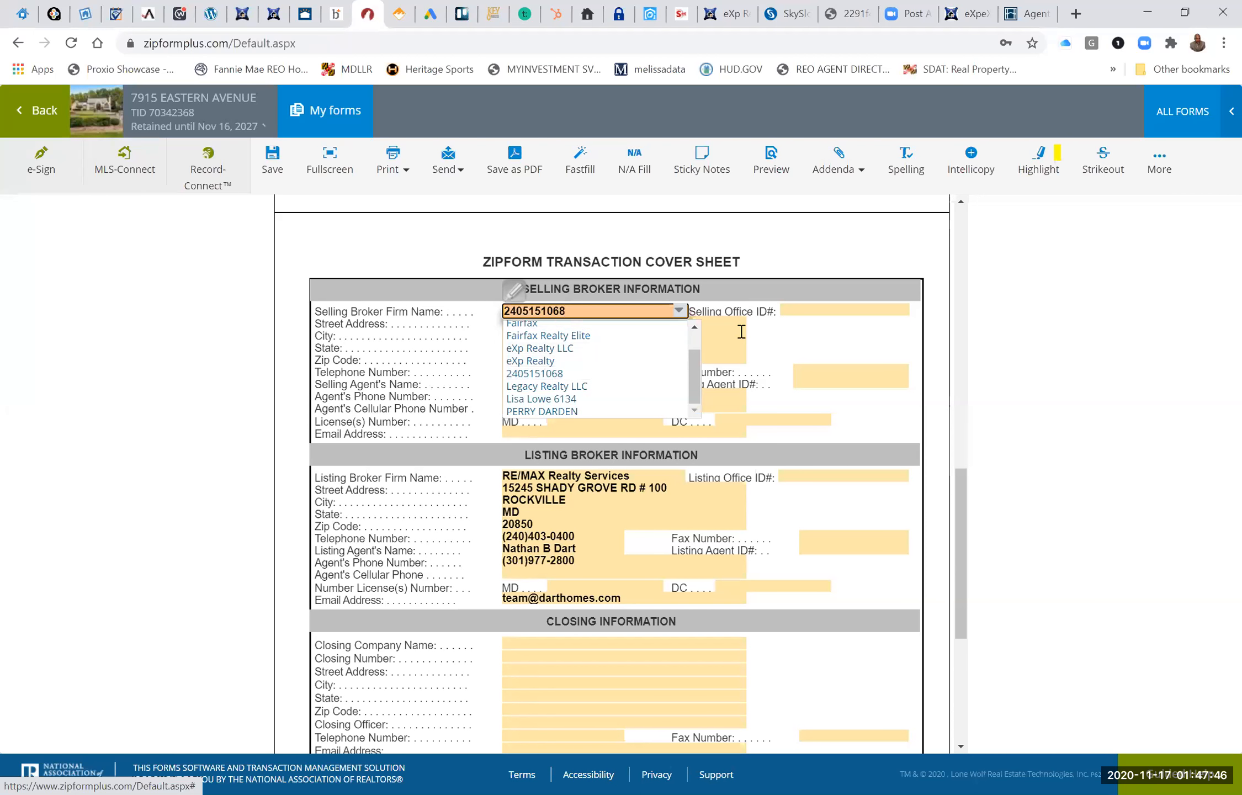
key("BackSpace")
key("BackSpace")
key("BackSpace")
key("BackSpace")
key("BackSpace")
key("BackSpace")
key("BackSpace")
key("BackSpace")
key("BackSpace")
key("BackSpace")
Fill in the selling agent's cellular phone number from the saved suggestions, and open the selling agent's name for editing.
left_click(678, 409)
left_click(740, 407)
left_click(677, 423)
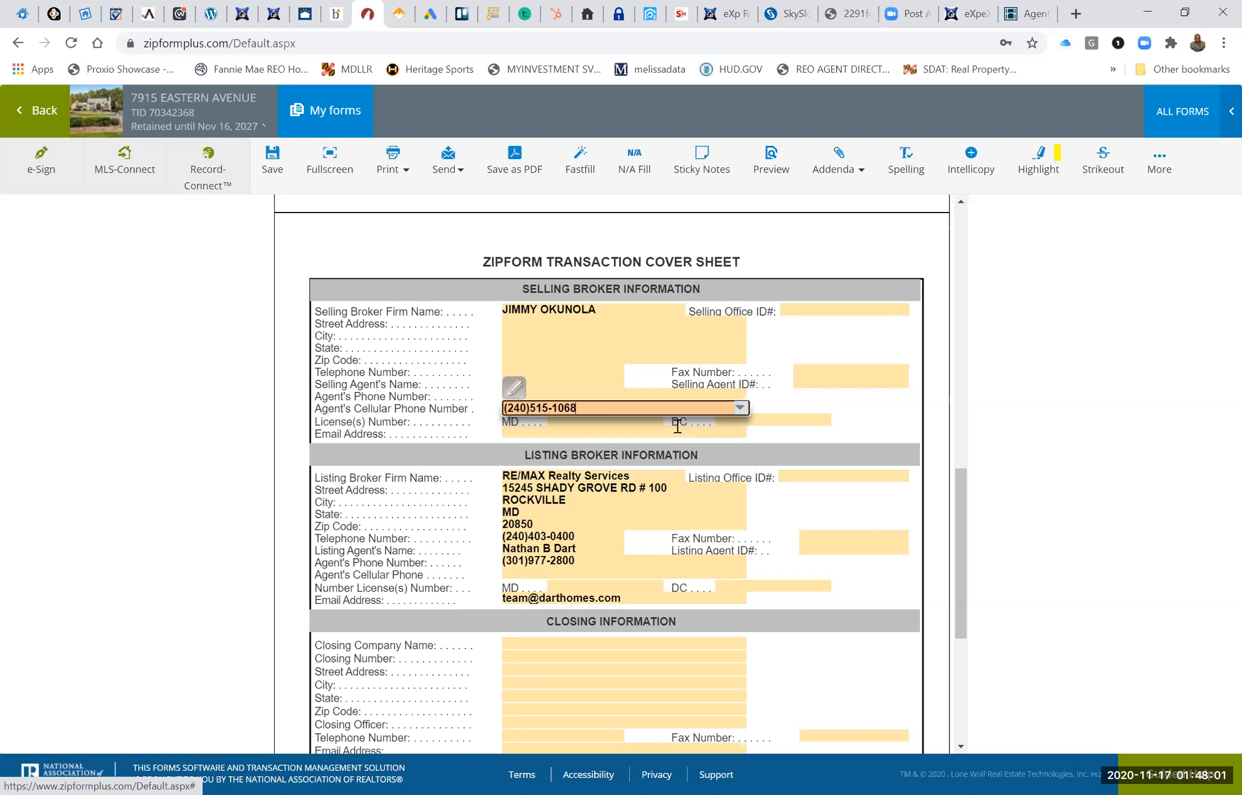
left_click(576, 384)
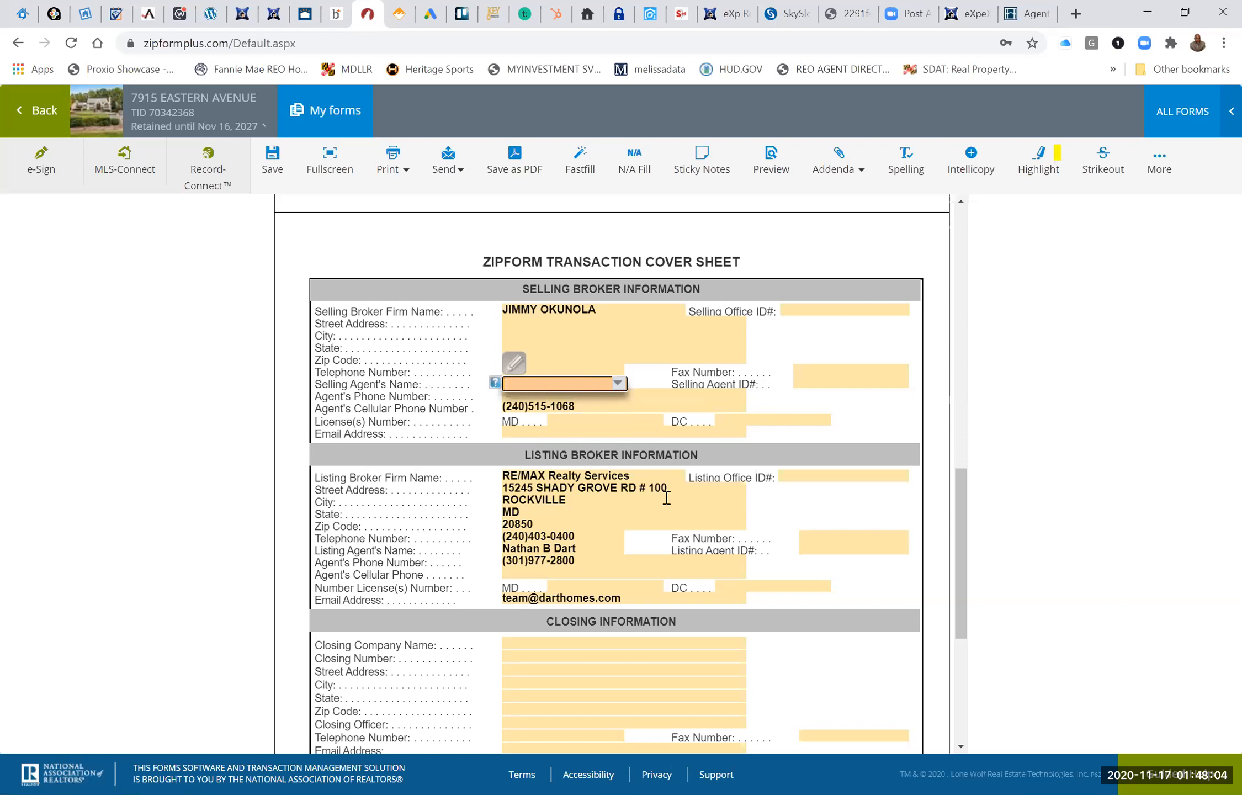
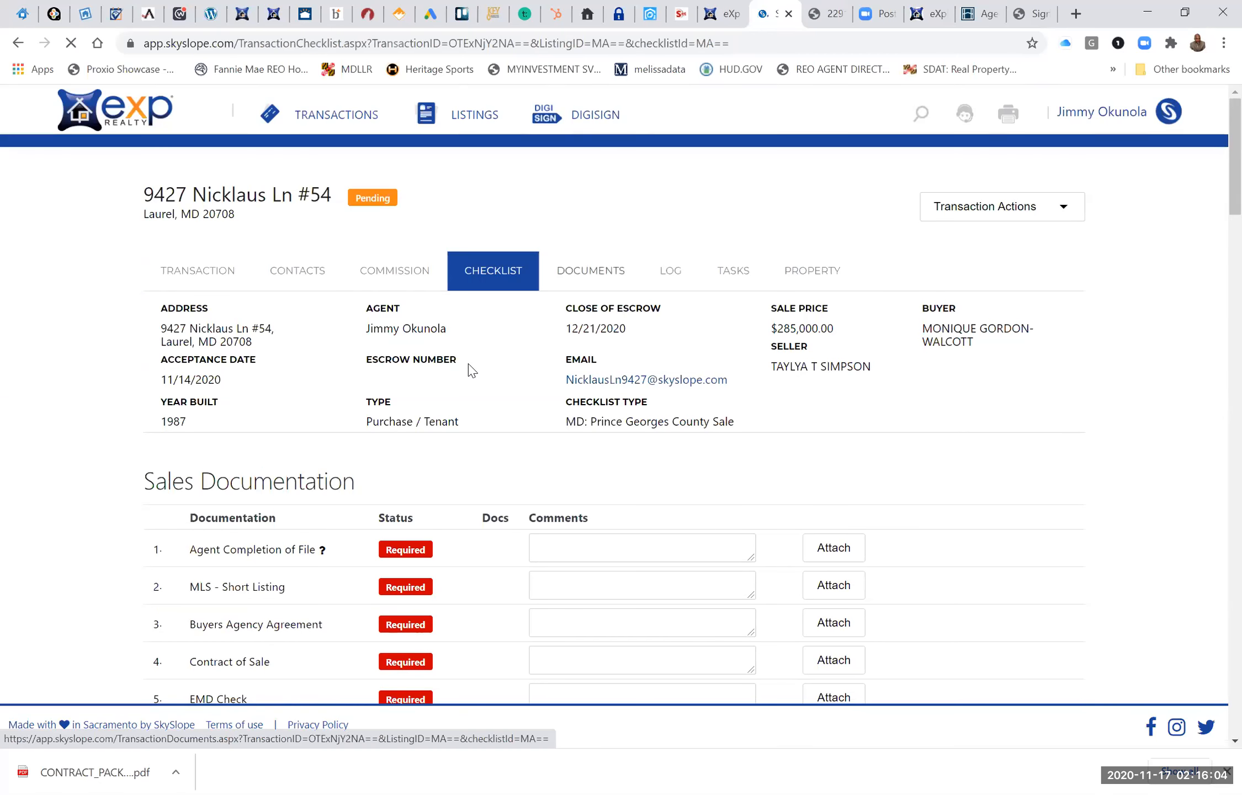
Open the Laurel transaction's document list and select the buyer's pre-approval PDF.
left_click(606, 267)
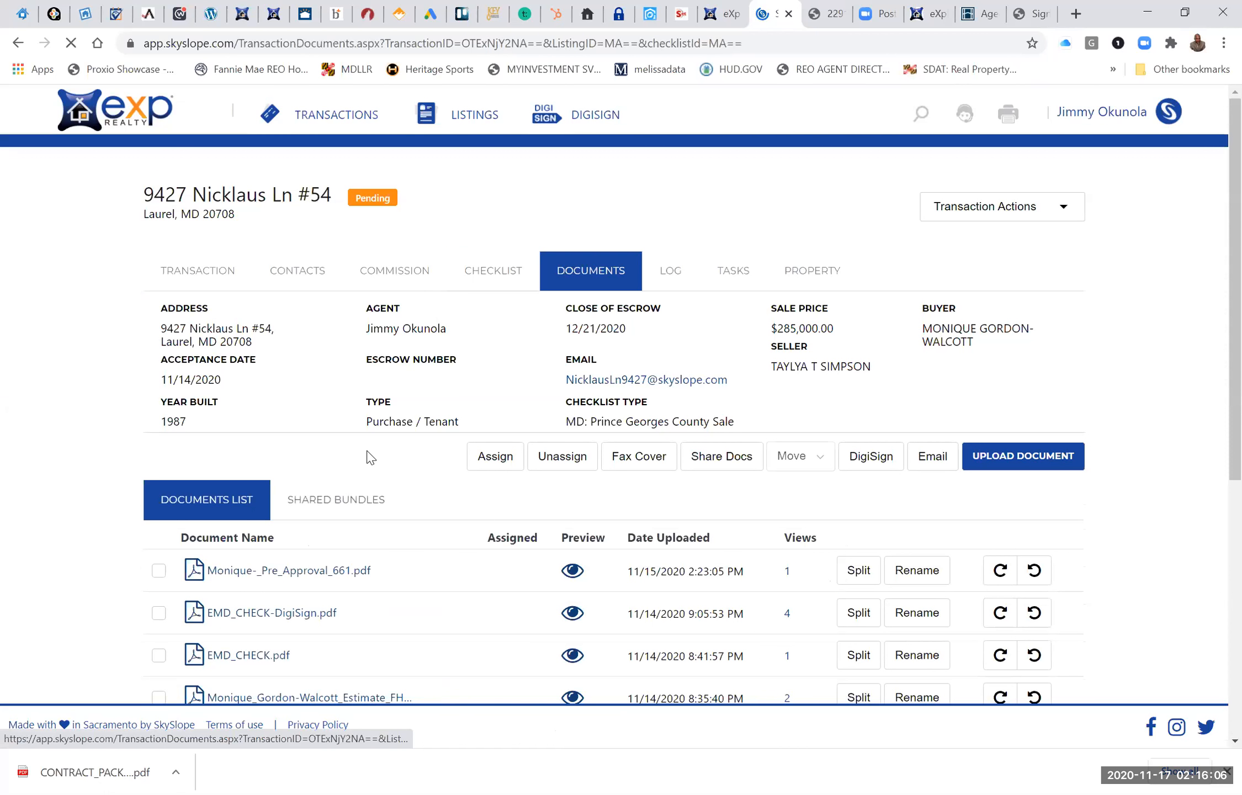
scroll(370, 457, "down", 6)
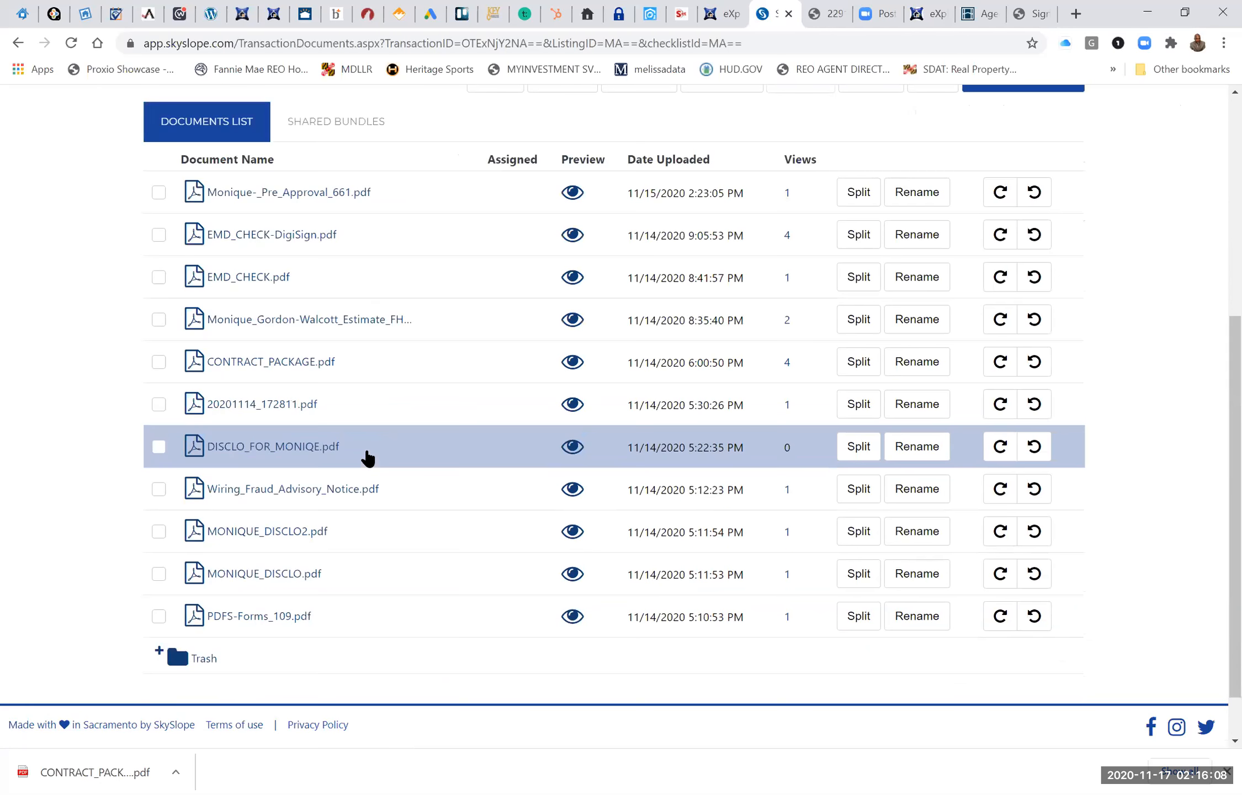
scroll(359, 441, "up", 1)
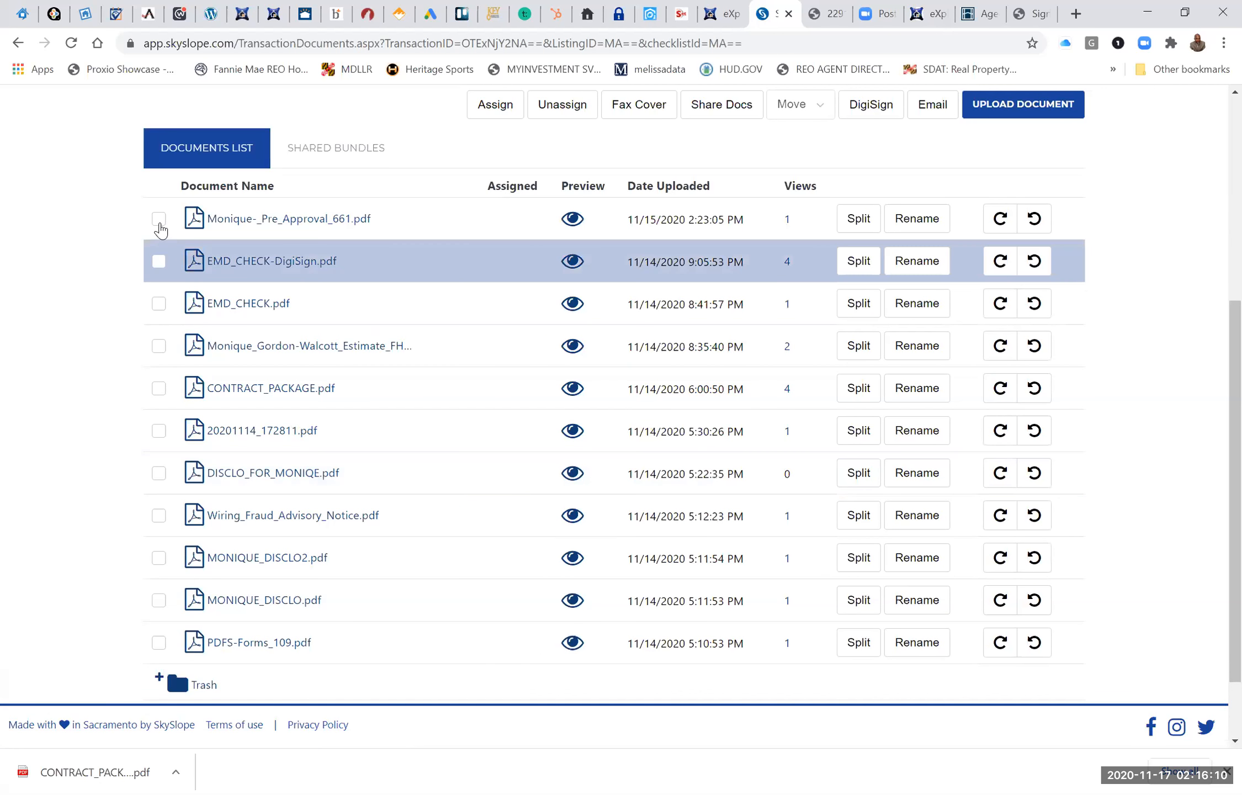
left_click(356, 235)
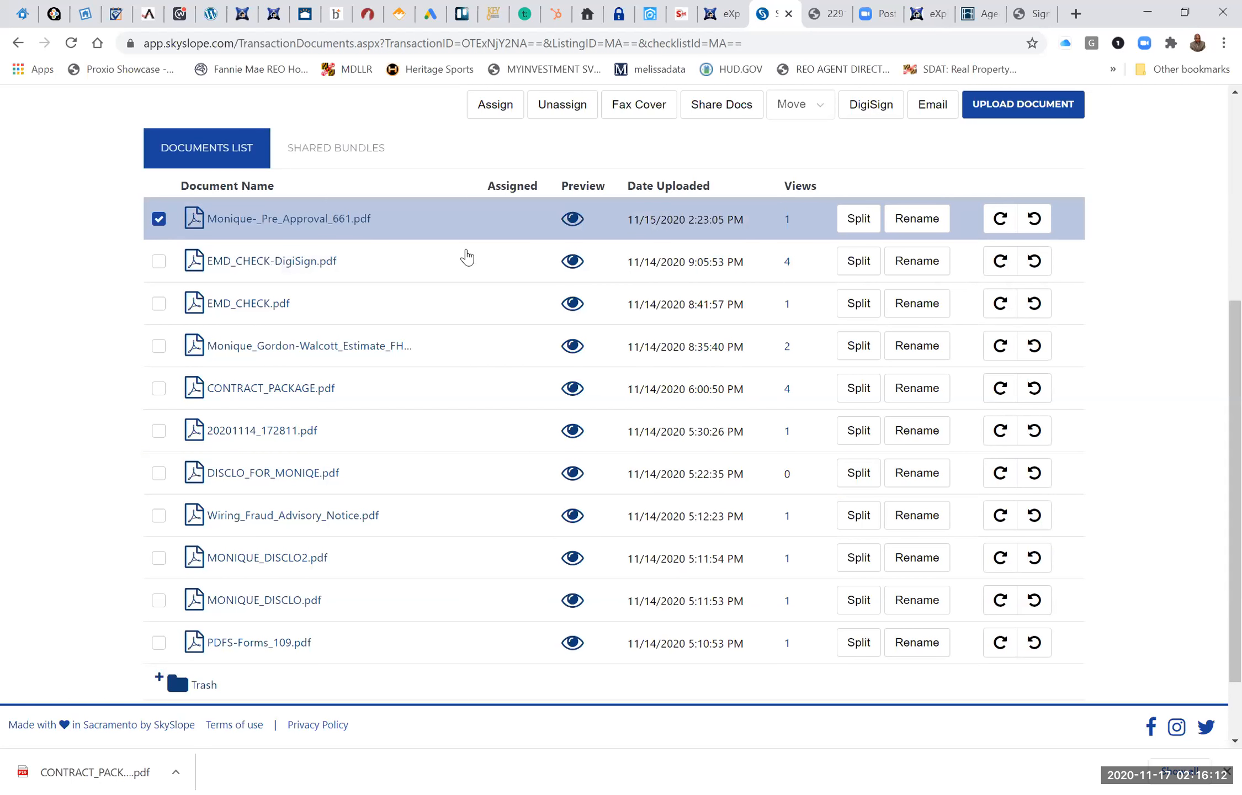
Return to the transactions overview and open the documents of the pending Bowie transaction.
scroll(331, 236, "up", 5)
left_click(337, 115)
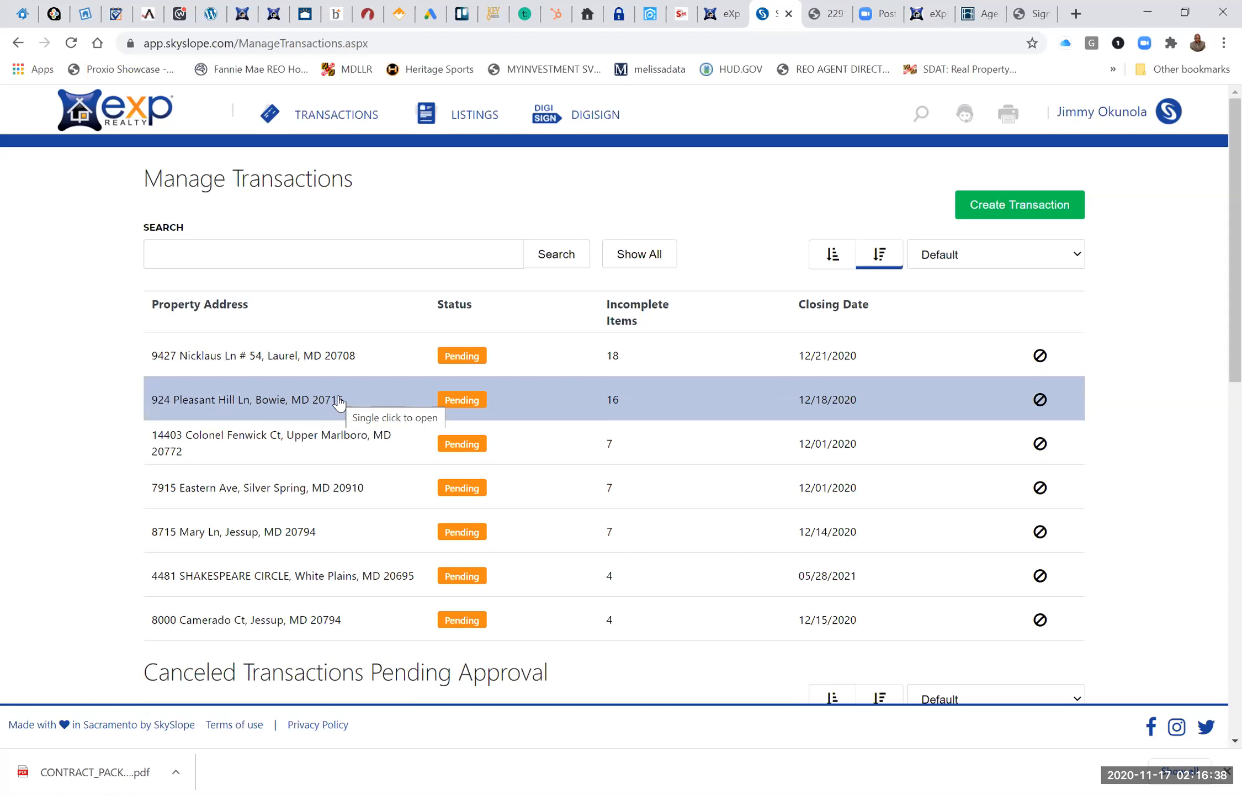
left_click(278, 406)
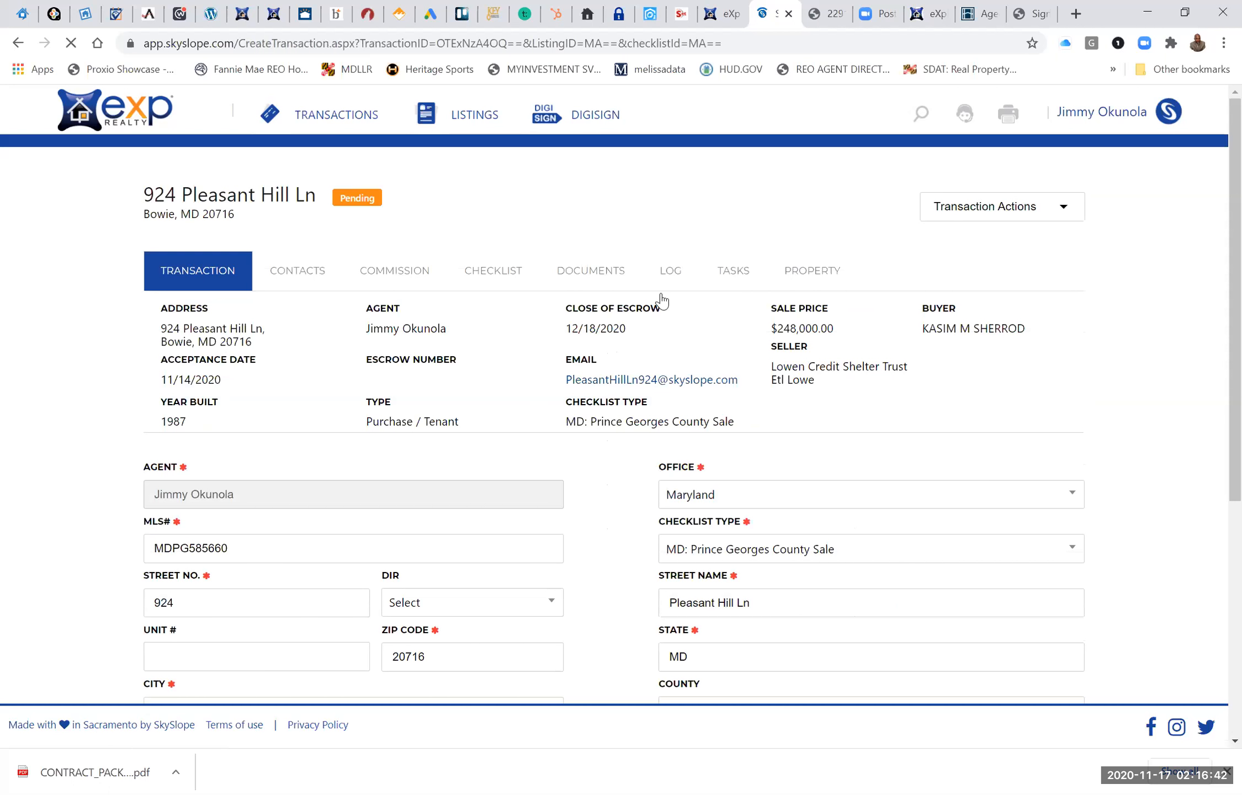
left_click(605, 275)
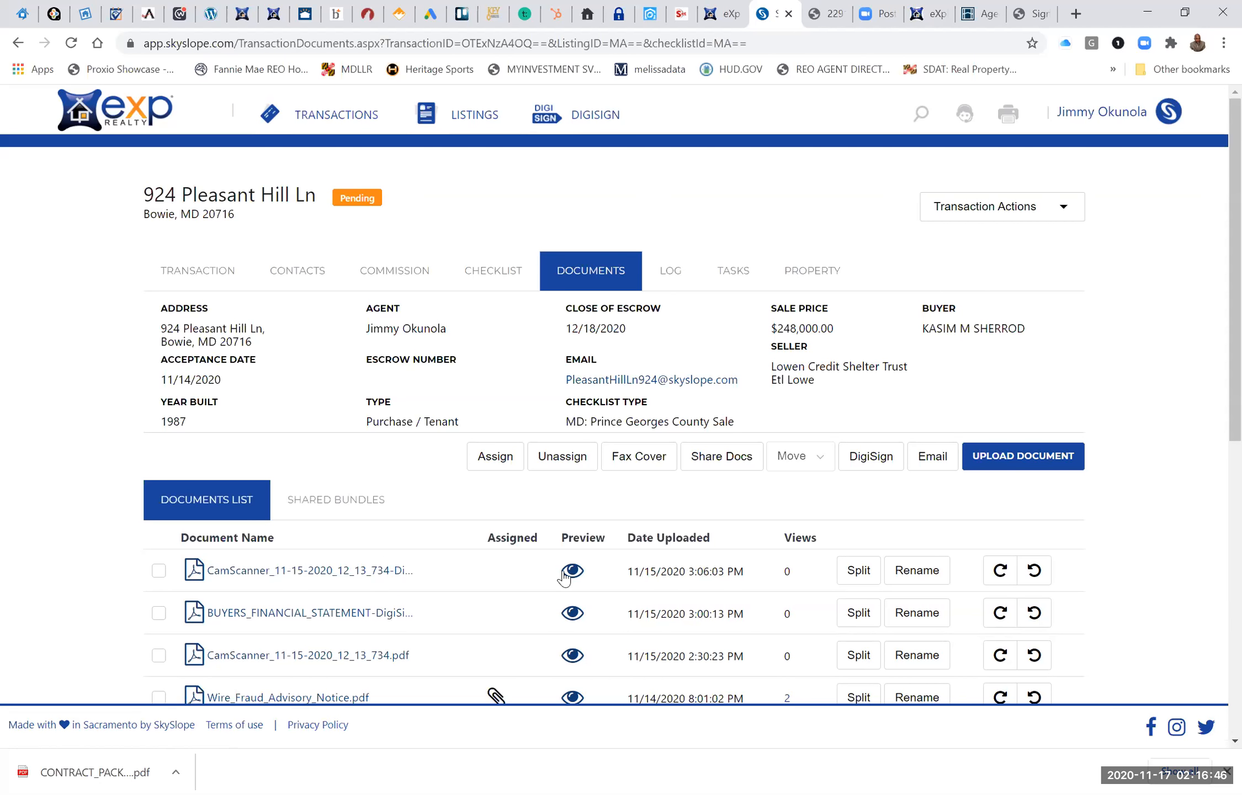
Select the agency PDF in the document list and open it for splitting.
scroll(564, 577, "down", 5)
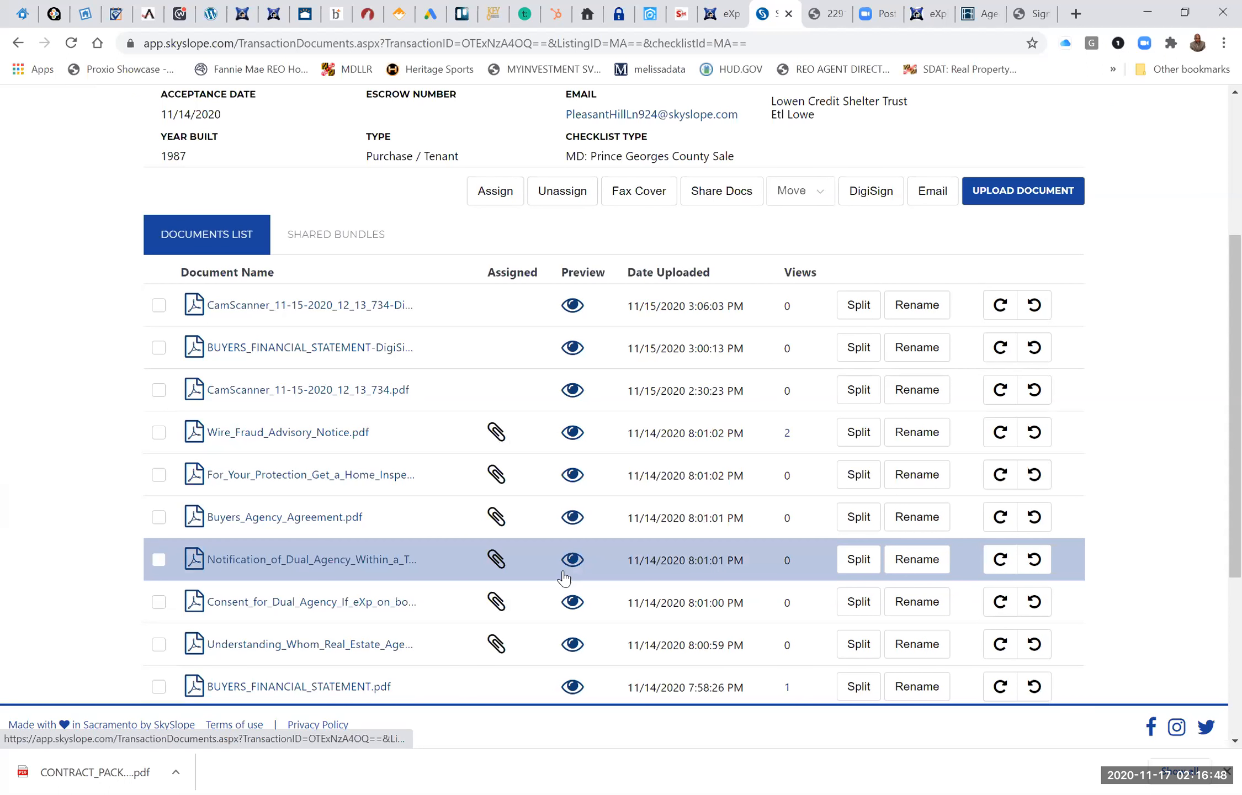
scroll(563, 577, "down", 3)
scroll(563, 577, "down", 3)
left_click(158, 469)
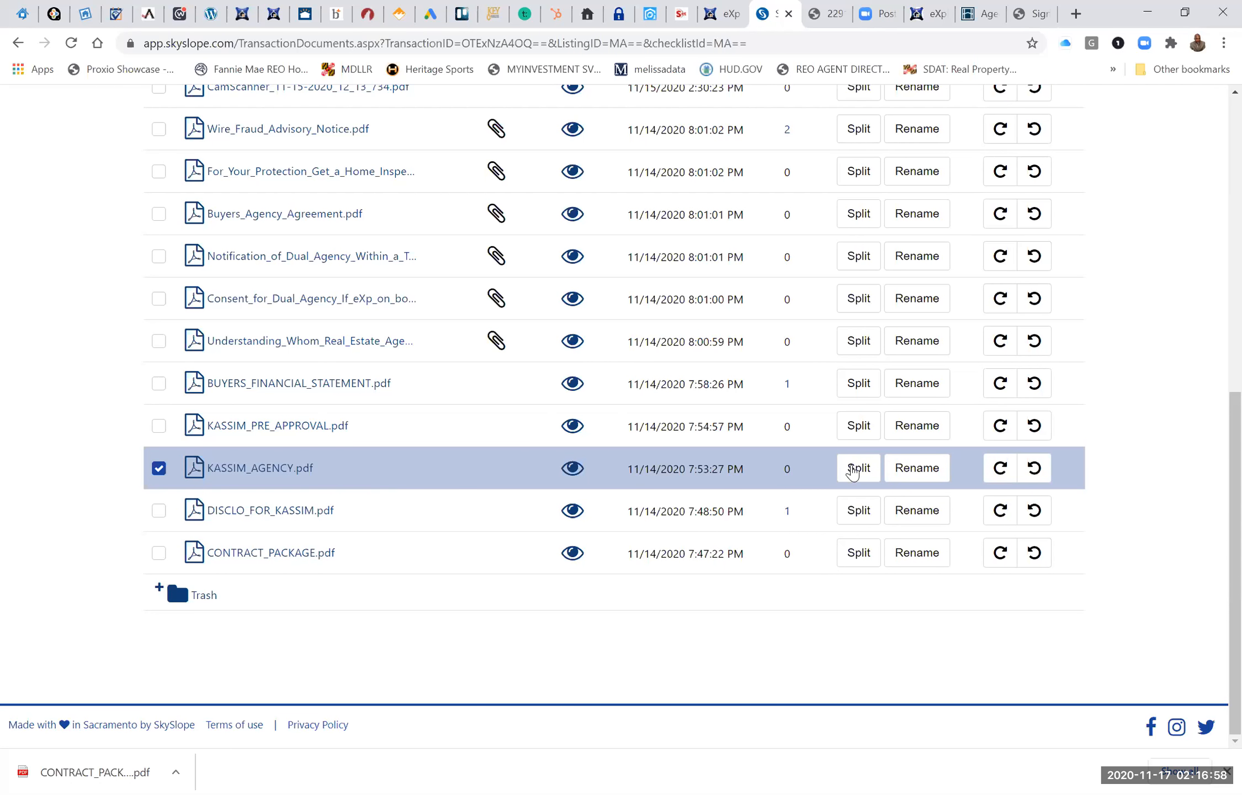
left_click(853, 471)
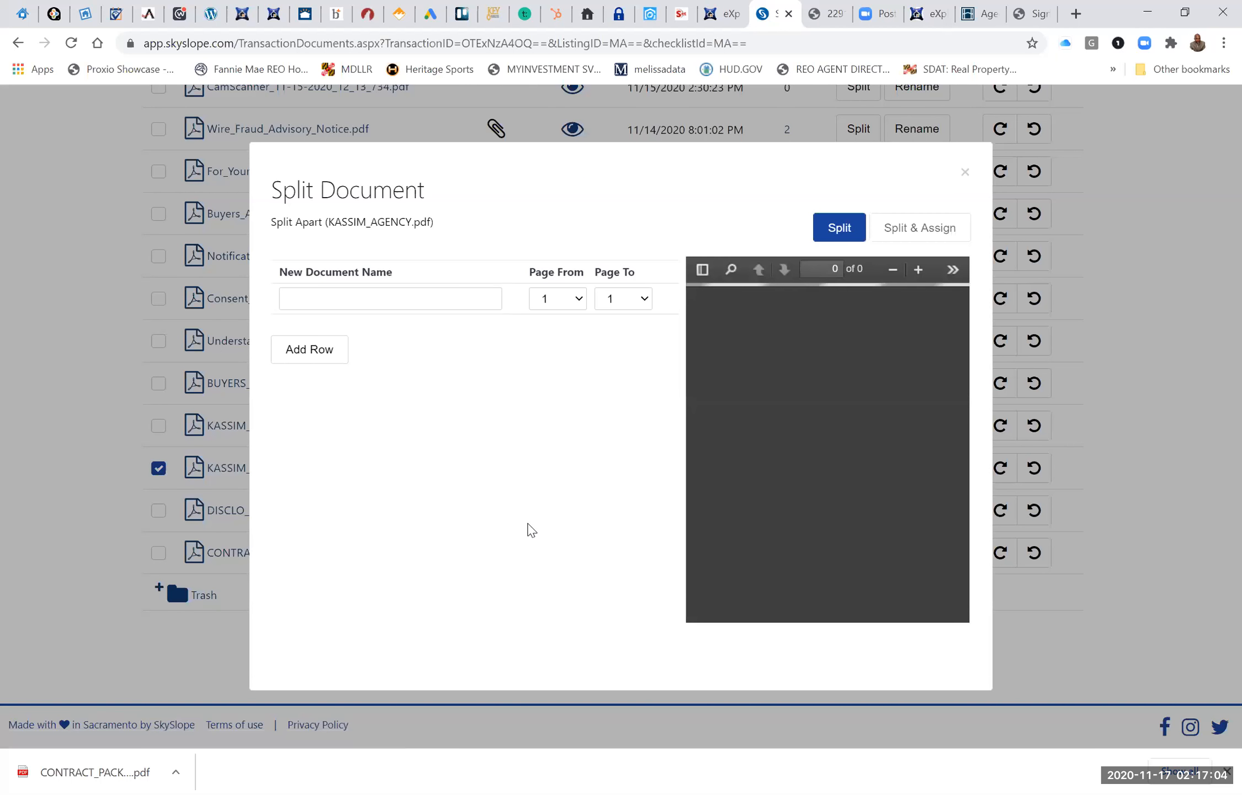
scroll(529, 523, "up", 2)
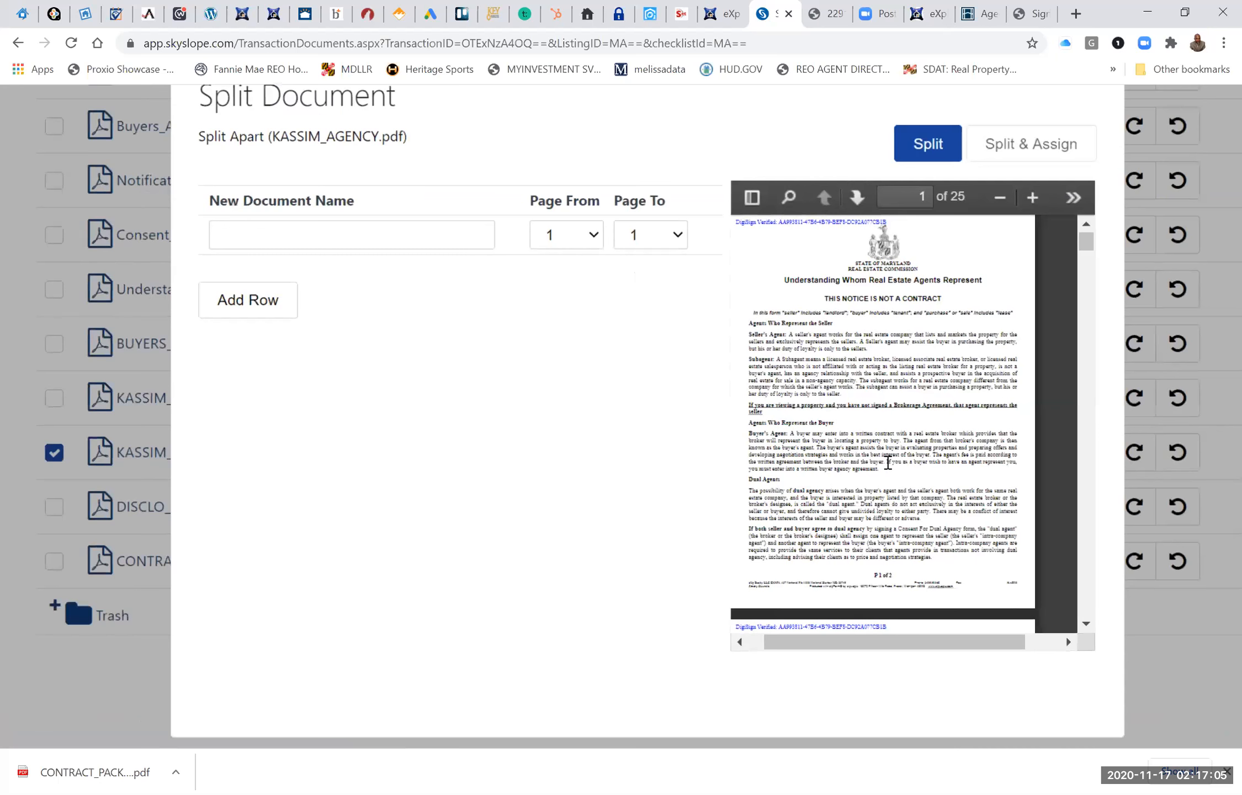
Name the first split document Understanding Whom Real Estate Agents Represent and assign it pages 1 to 2.
left_click(371, 234)
left_click(372, 234)
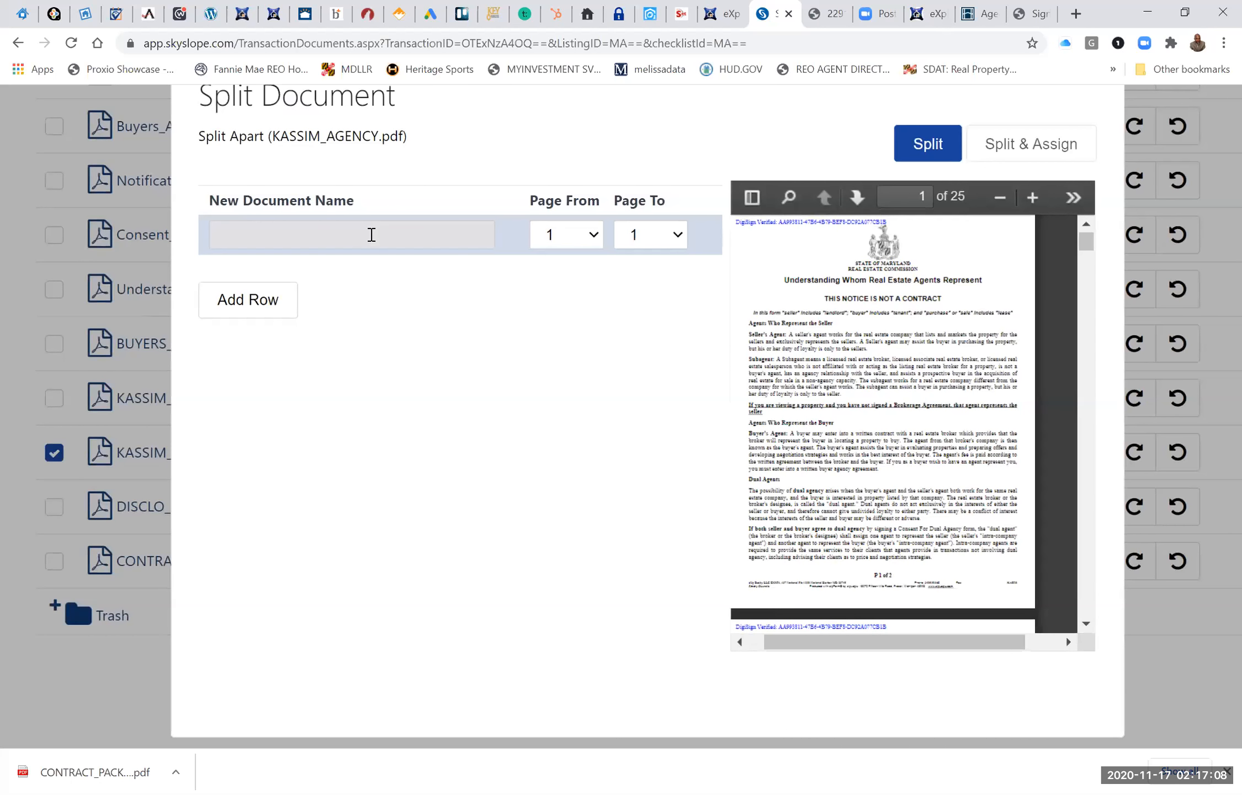
type("UNDER")
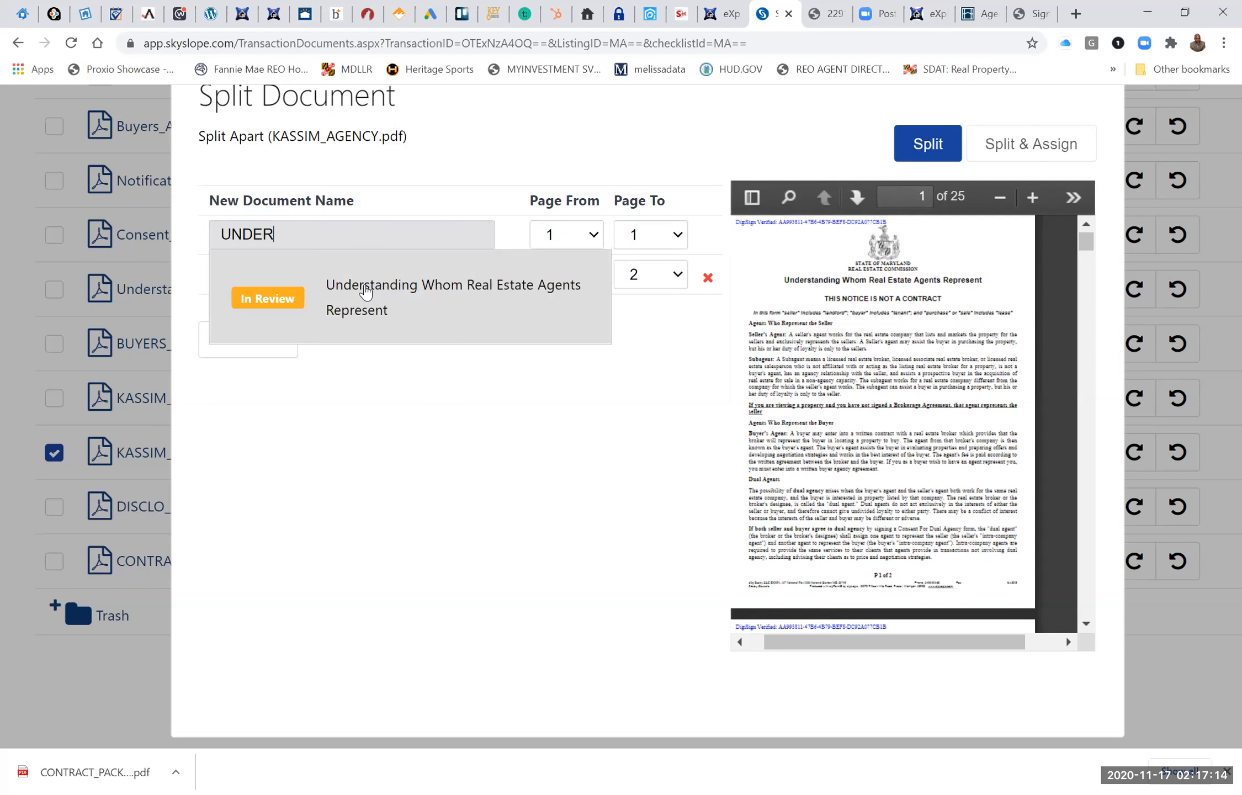
left_click(554, 297)
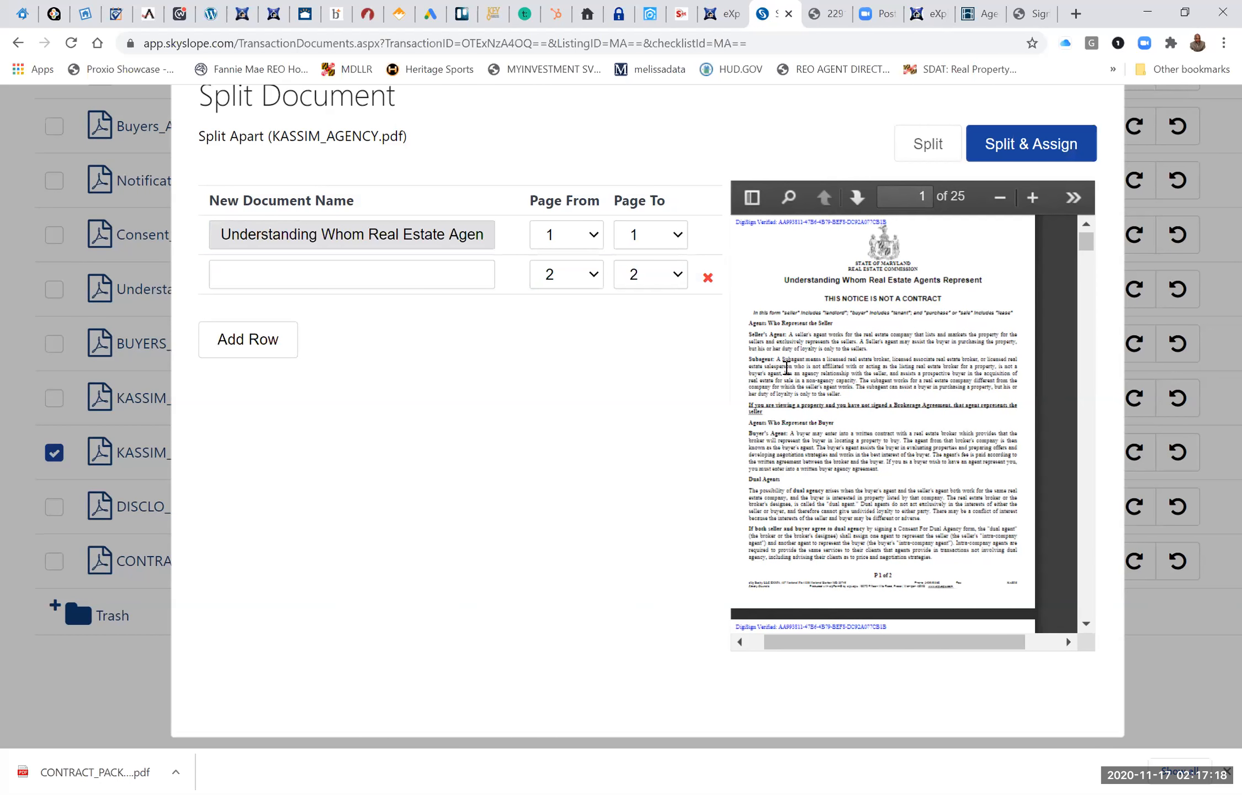
scroll(785, 361, "down", 4)
left_click(678, 238)
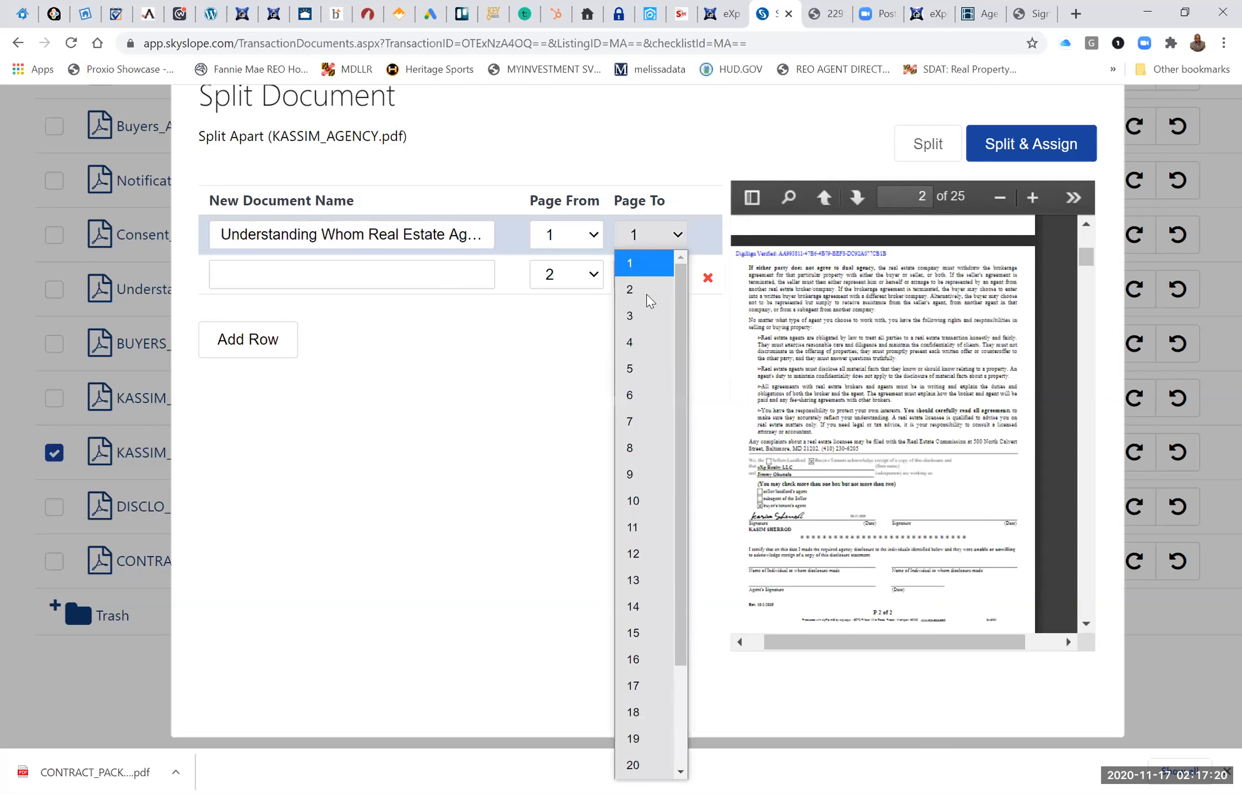
key("Return")
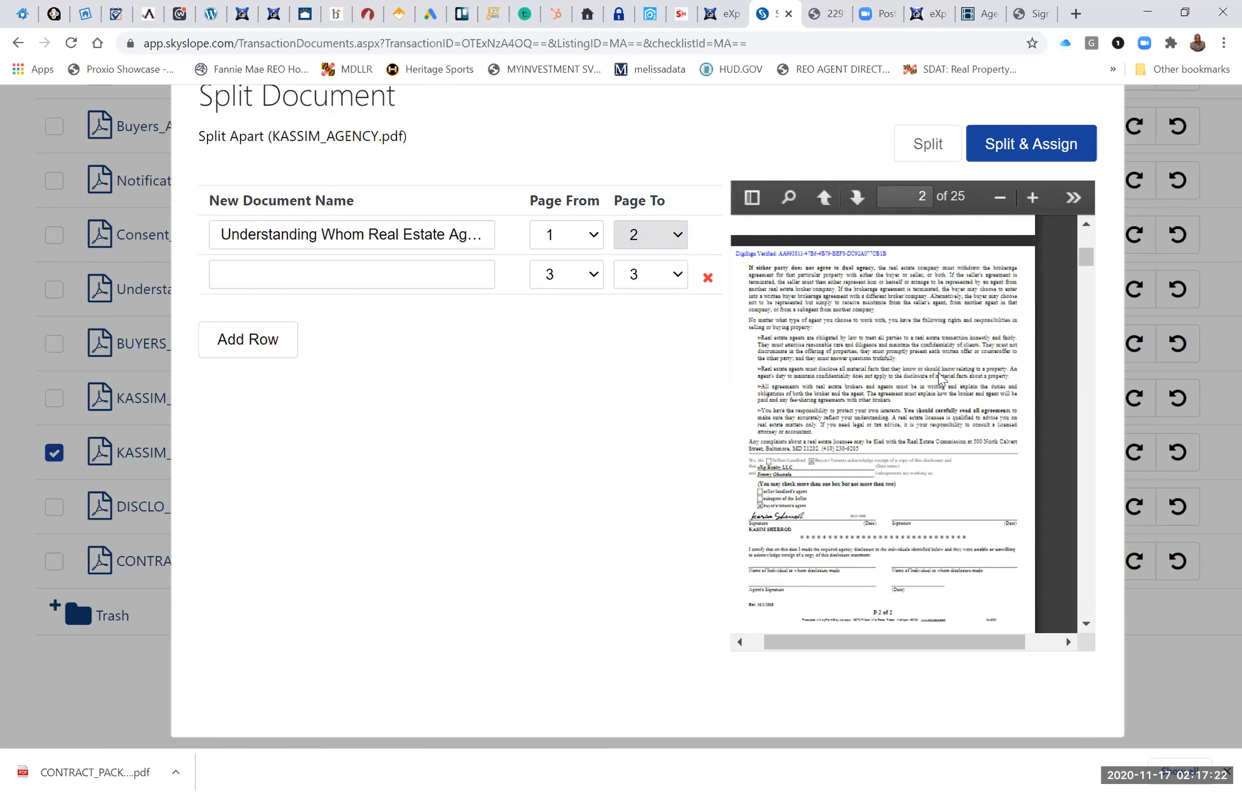
Define the second split document as Consent for Dual Agency (If eXp on both sides), covering pages 3 to 4.
scroll(940, 378, "down", 3)
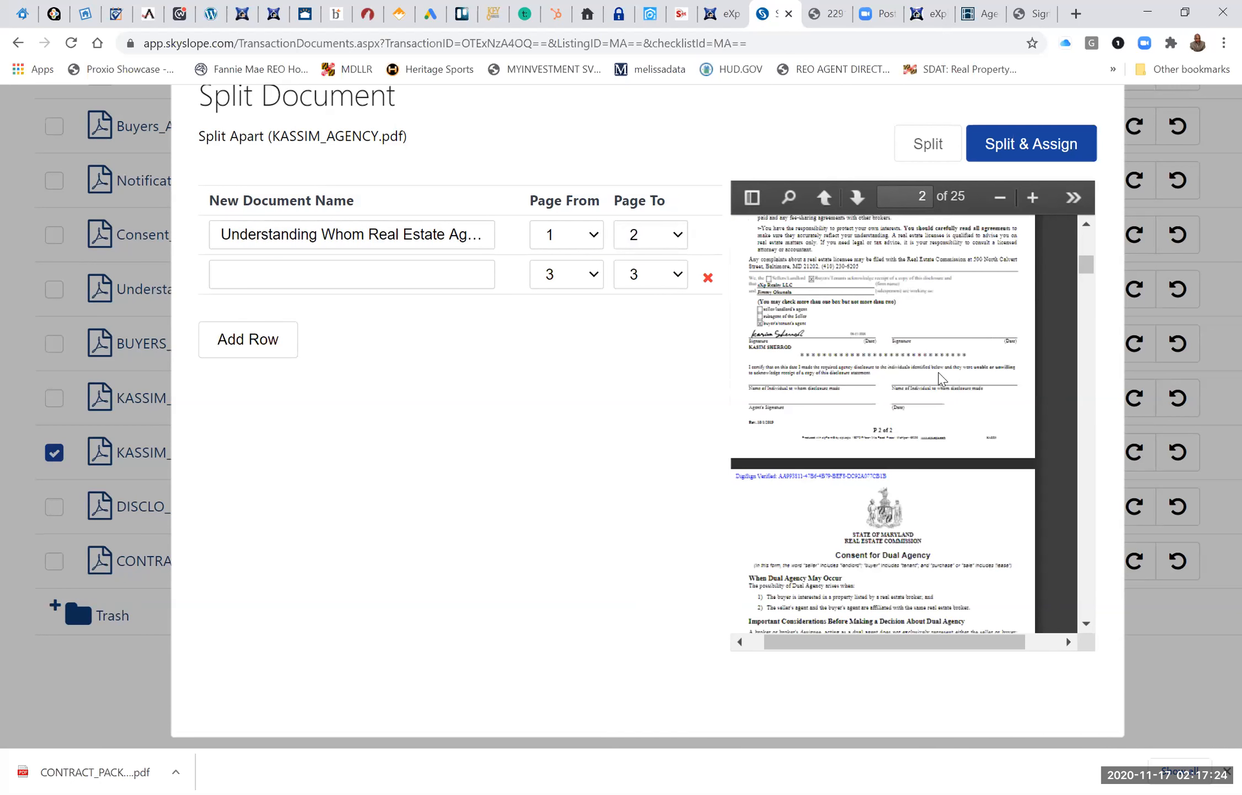
scroll(941, 377, "down", 3)
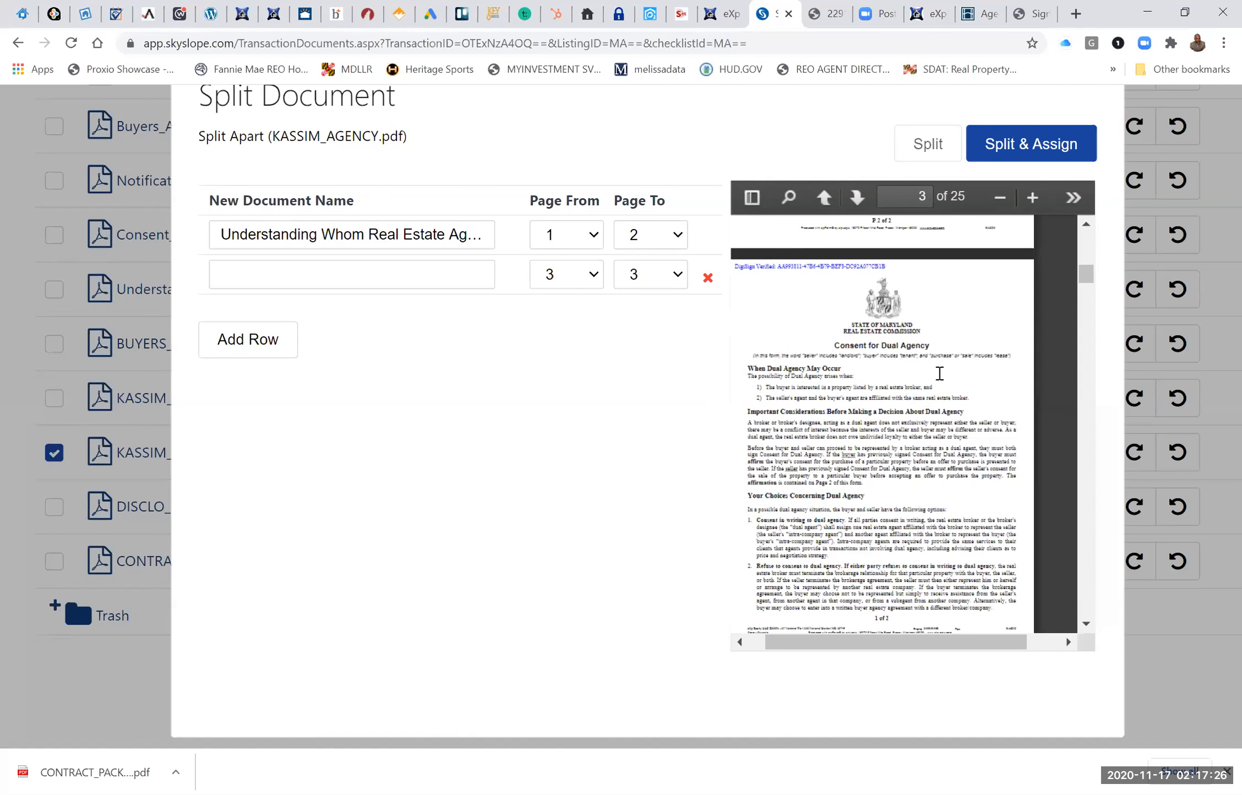
scroll(940, 374, "down", 2)
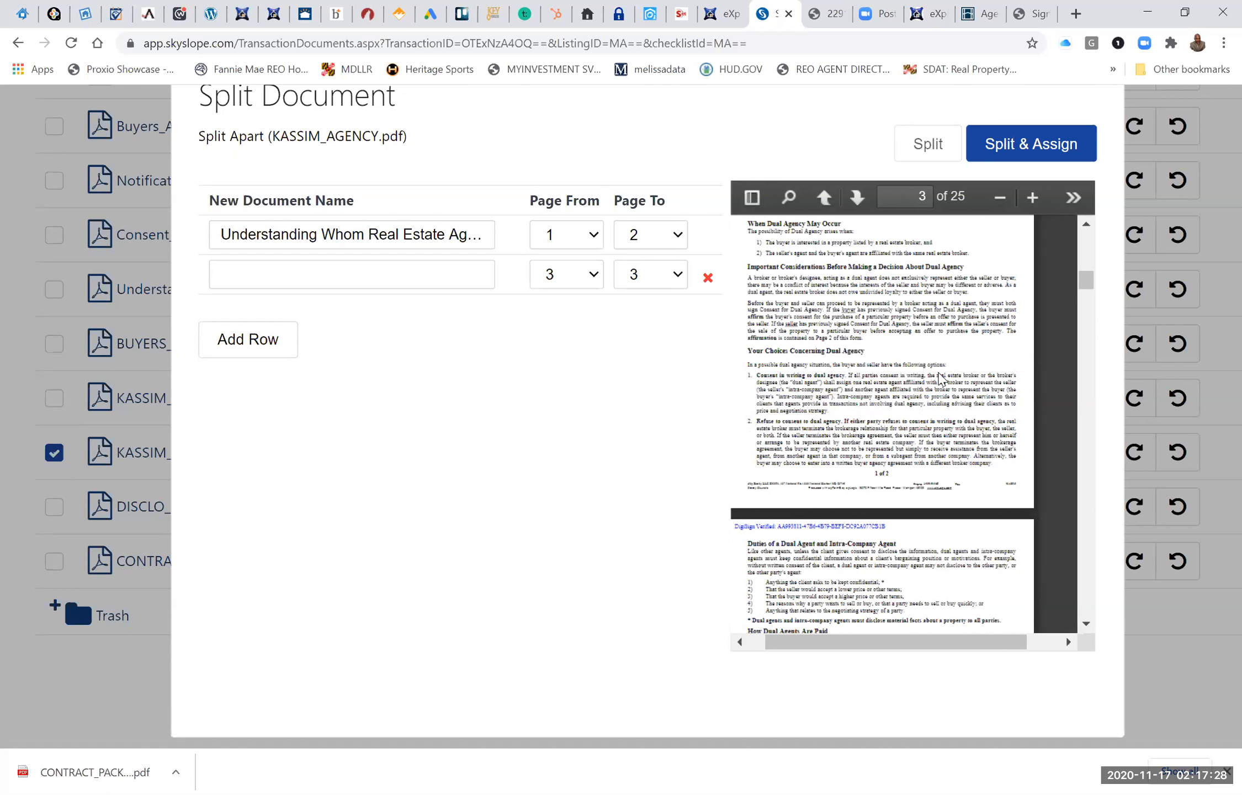
scroll(938, 379, "up", 3)
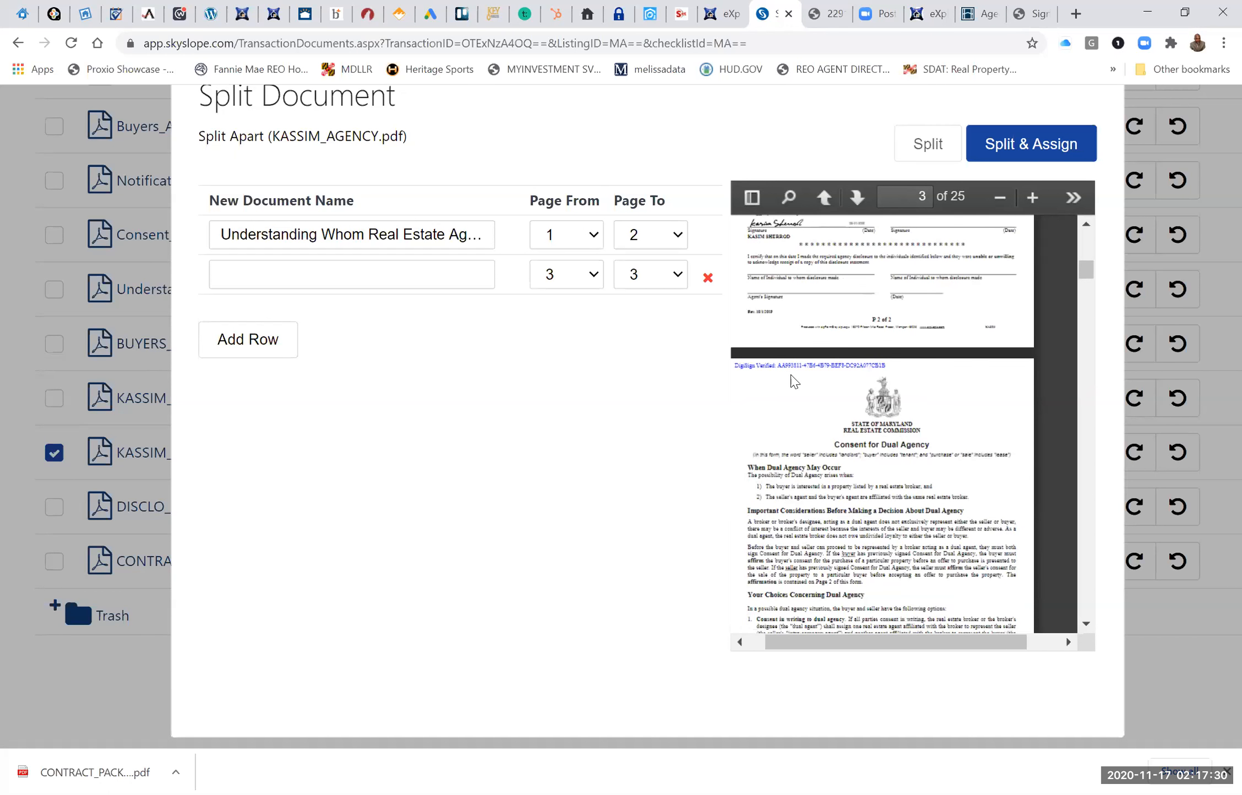
scroll(939, 379, "down", 2)
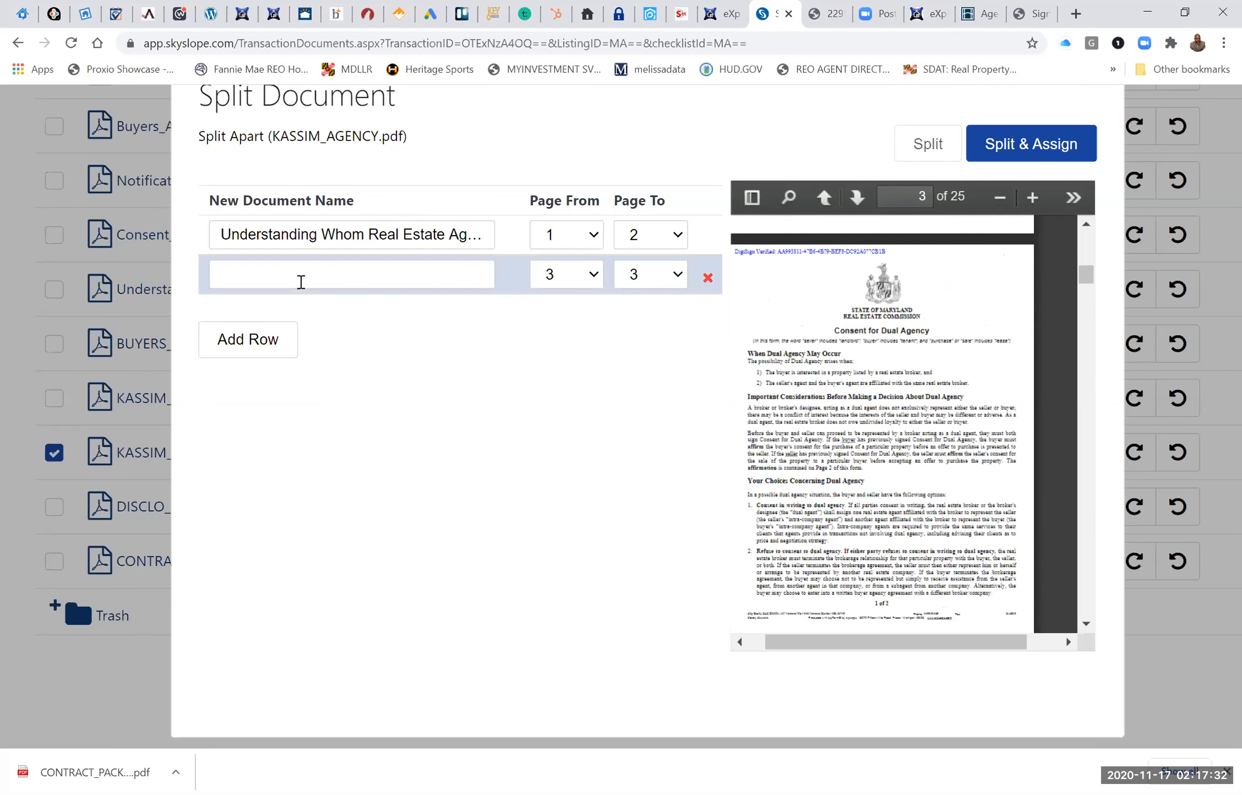
left_click(301, 282)
type("CONSE")
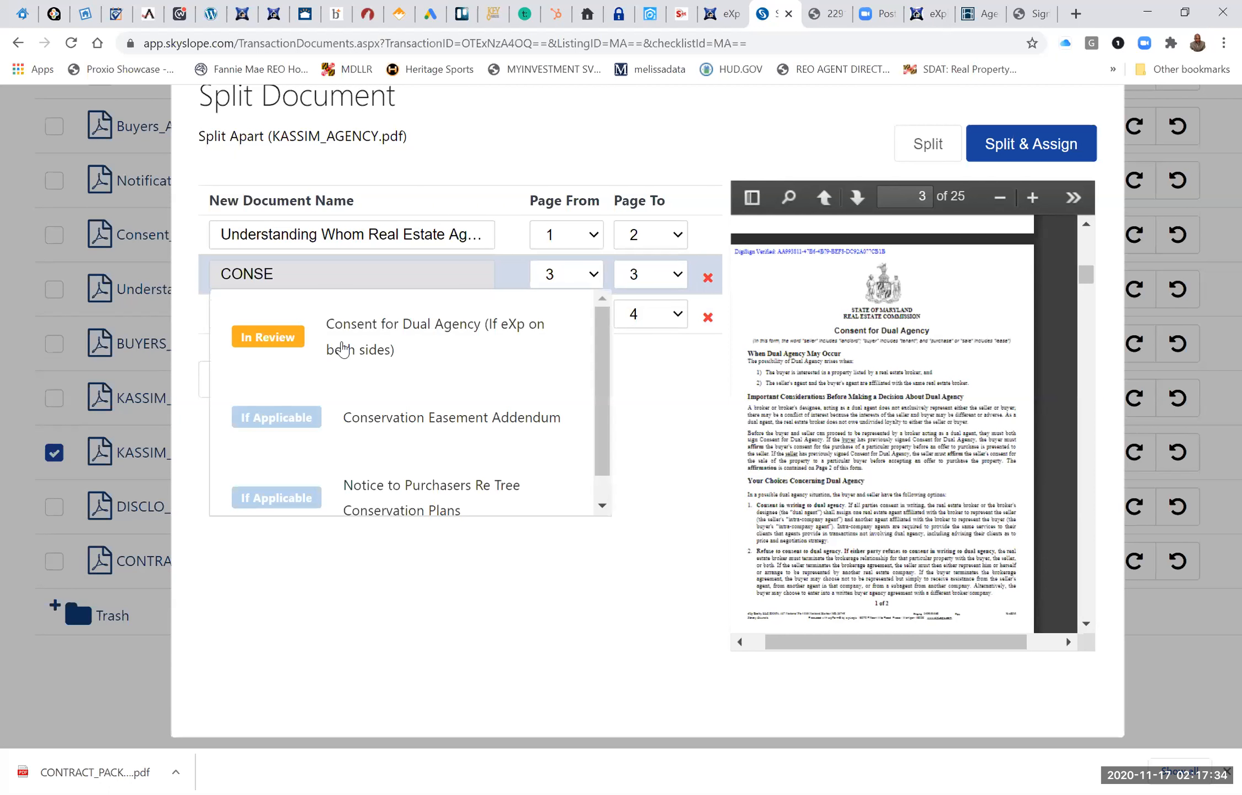
key("Return")
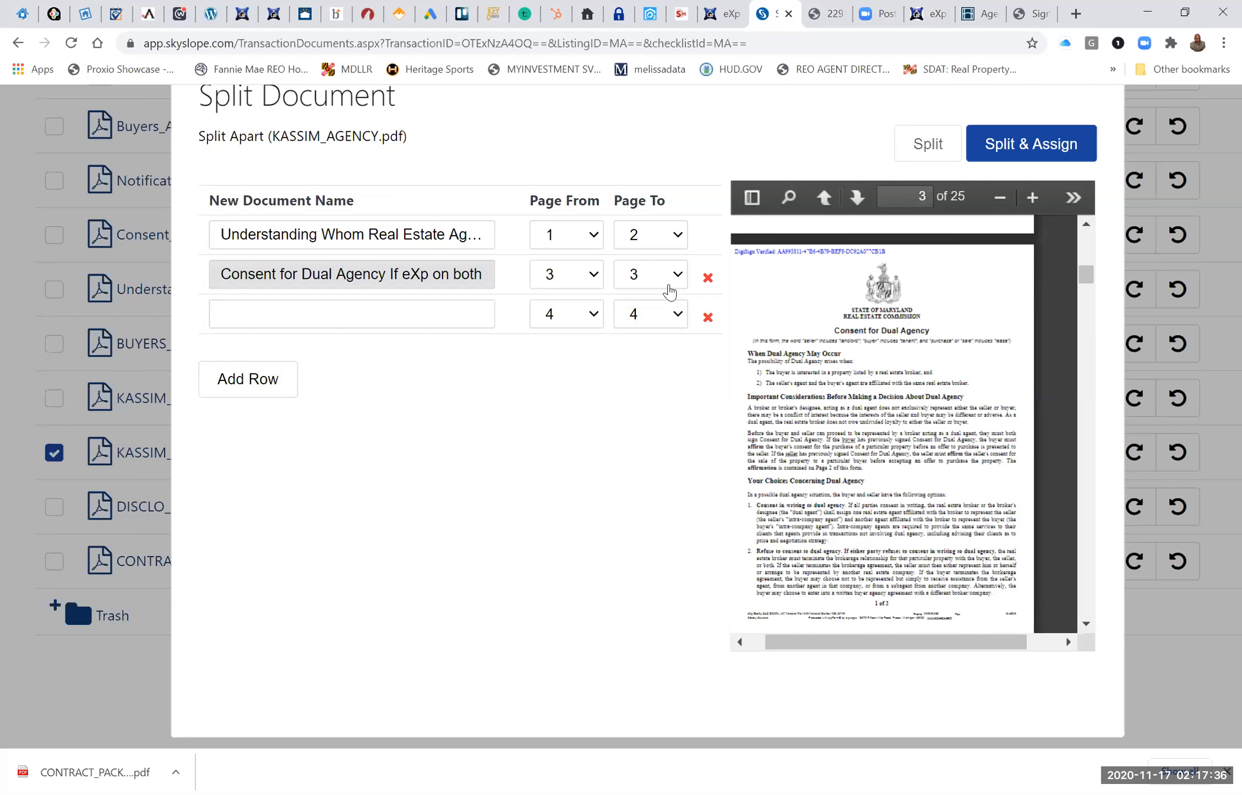
left_click(657, 275)
left_click(645, 383)
Define the third split document as Notification of Dual Agency Within a Team, covering page 5.
scroll(853, 365, "down", 2)
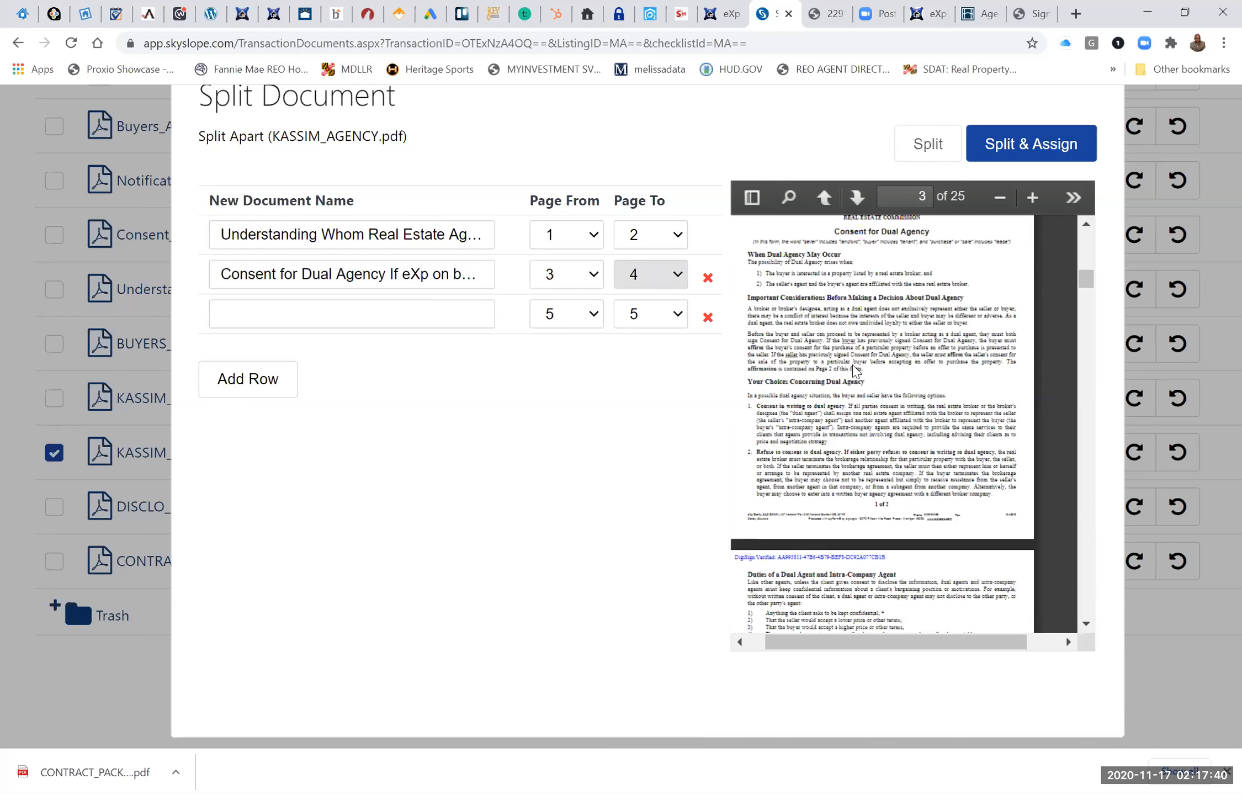
scroll(853, 365, "down", 6)
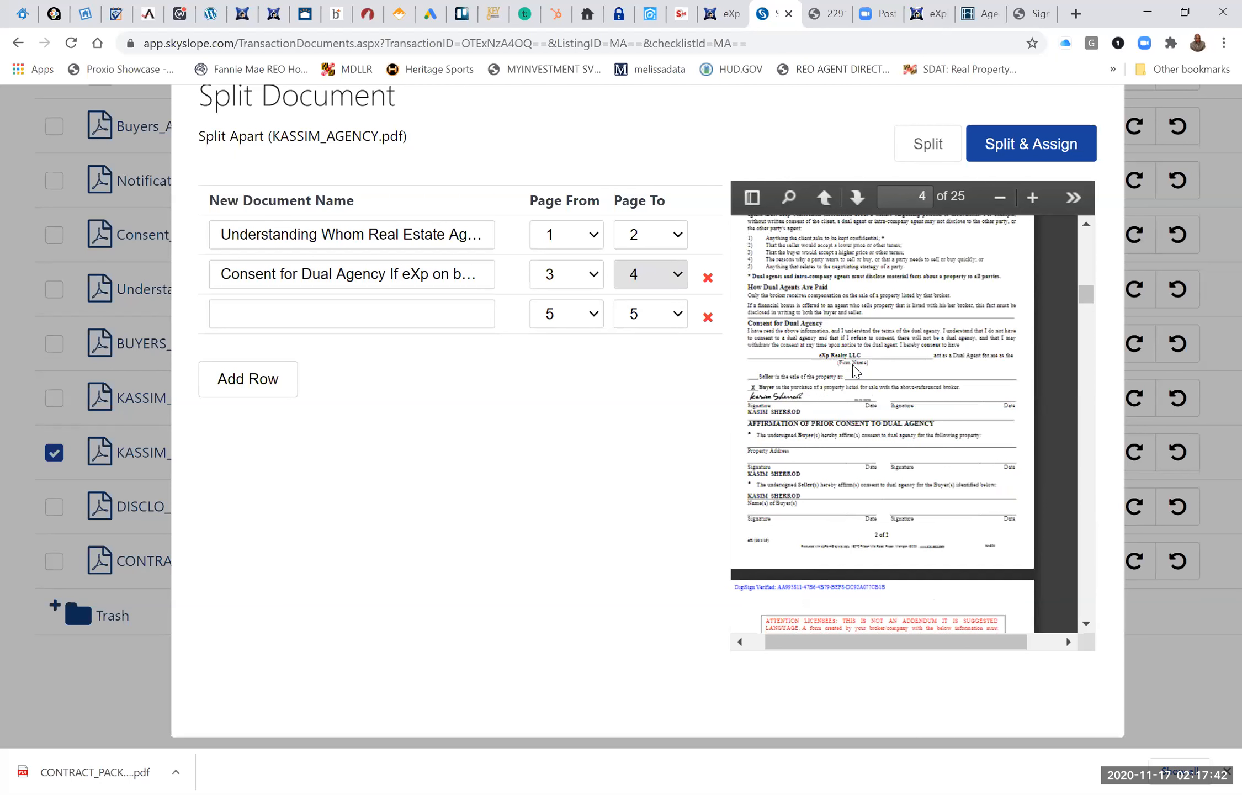
scroll(854, 366, "down", 5)
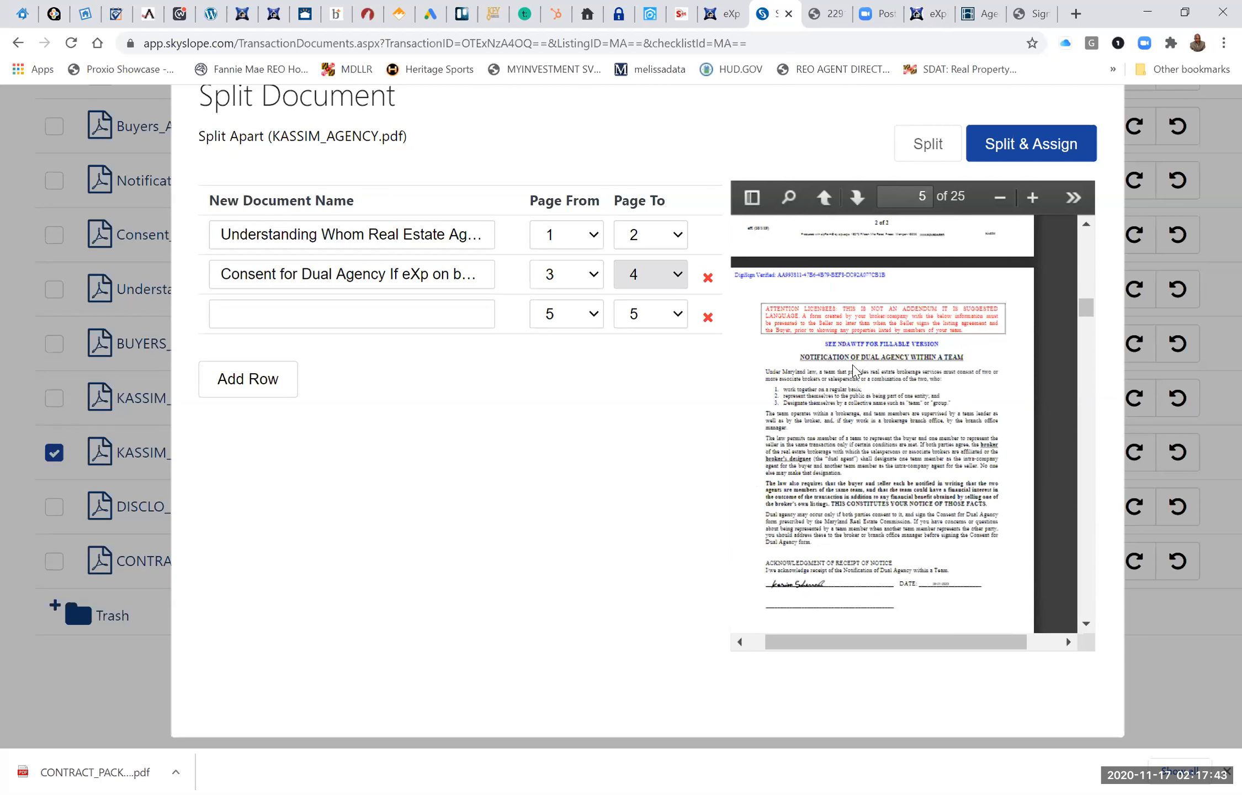
left_click(425, 309)
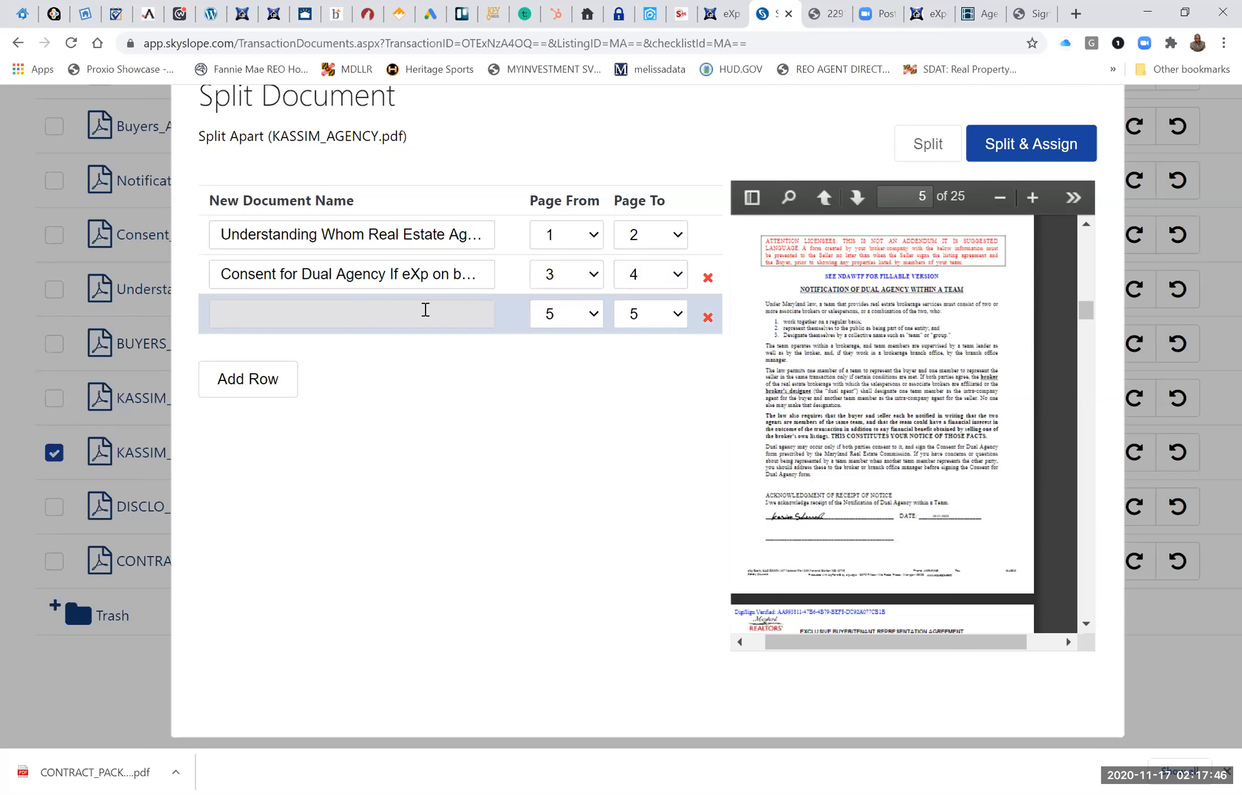
type("NOT")
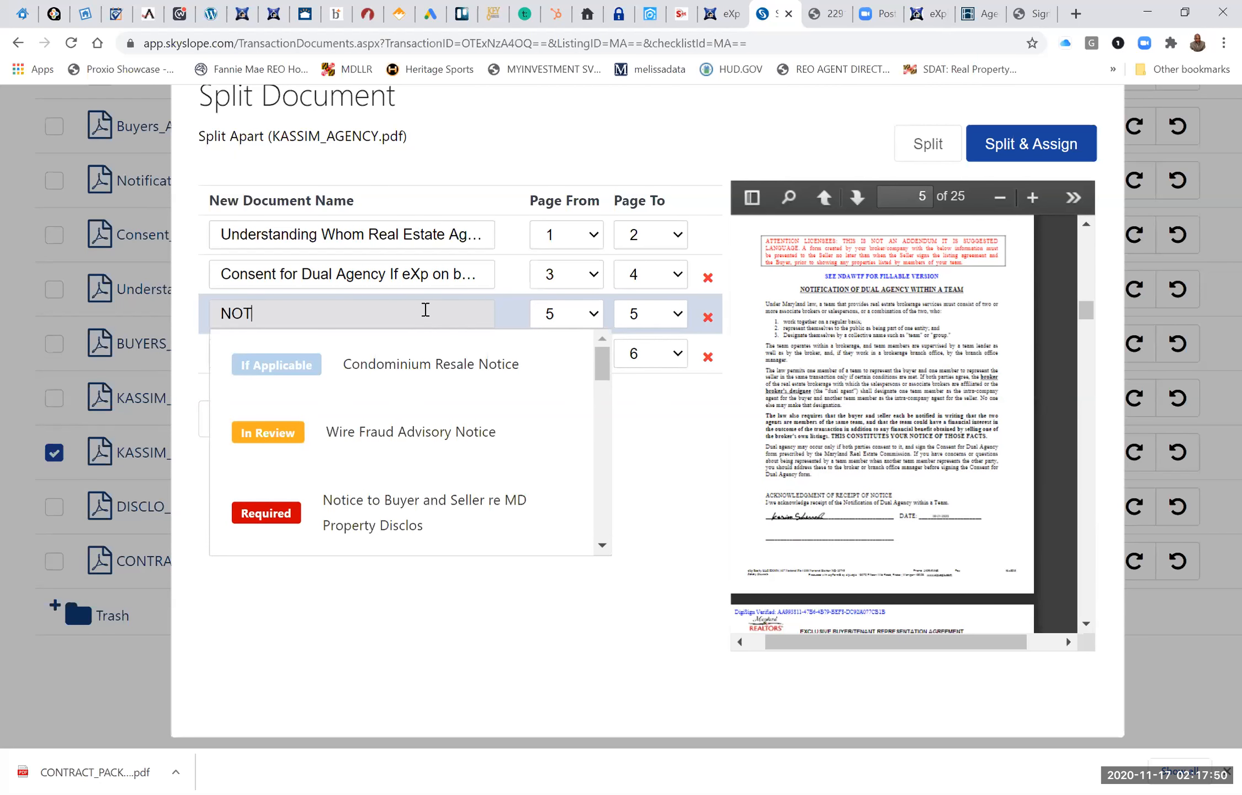
type("IFI")
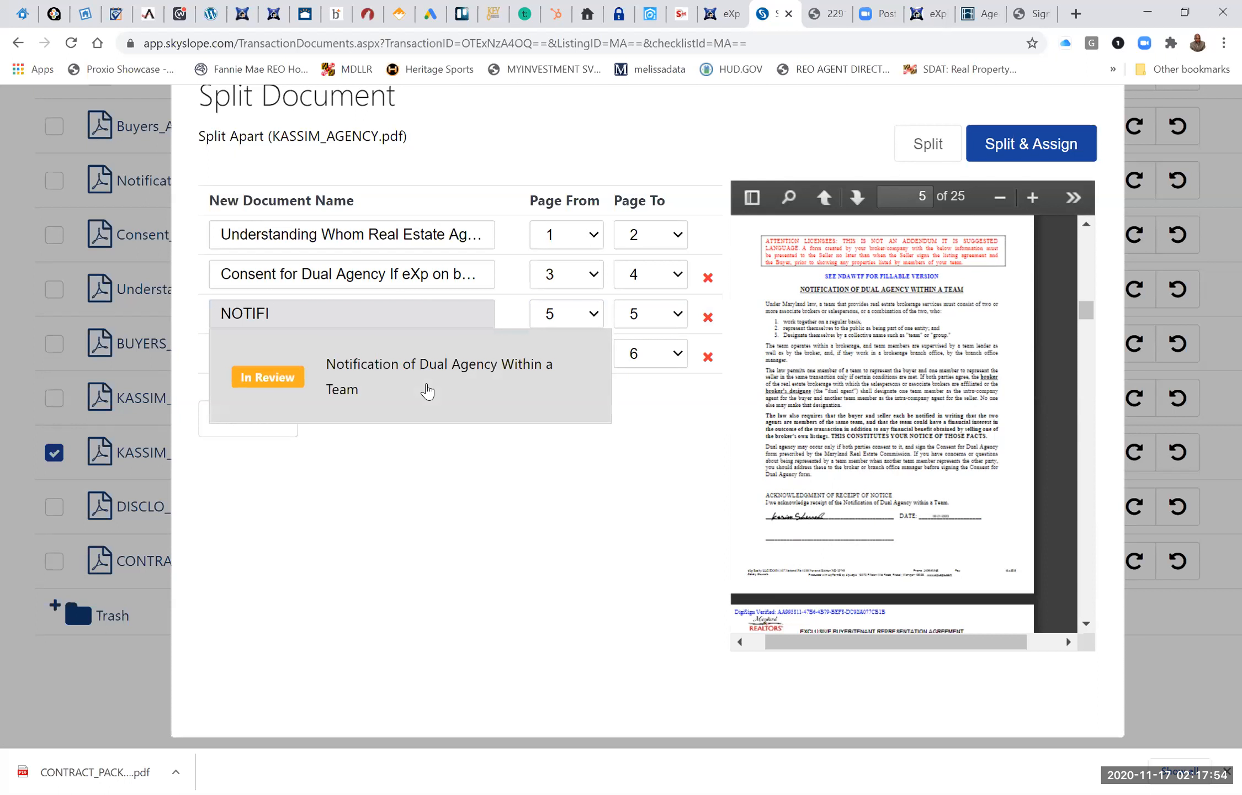
left_click(428, 390)
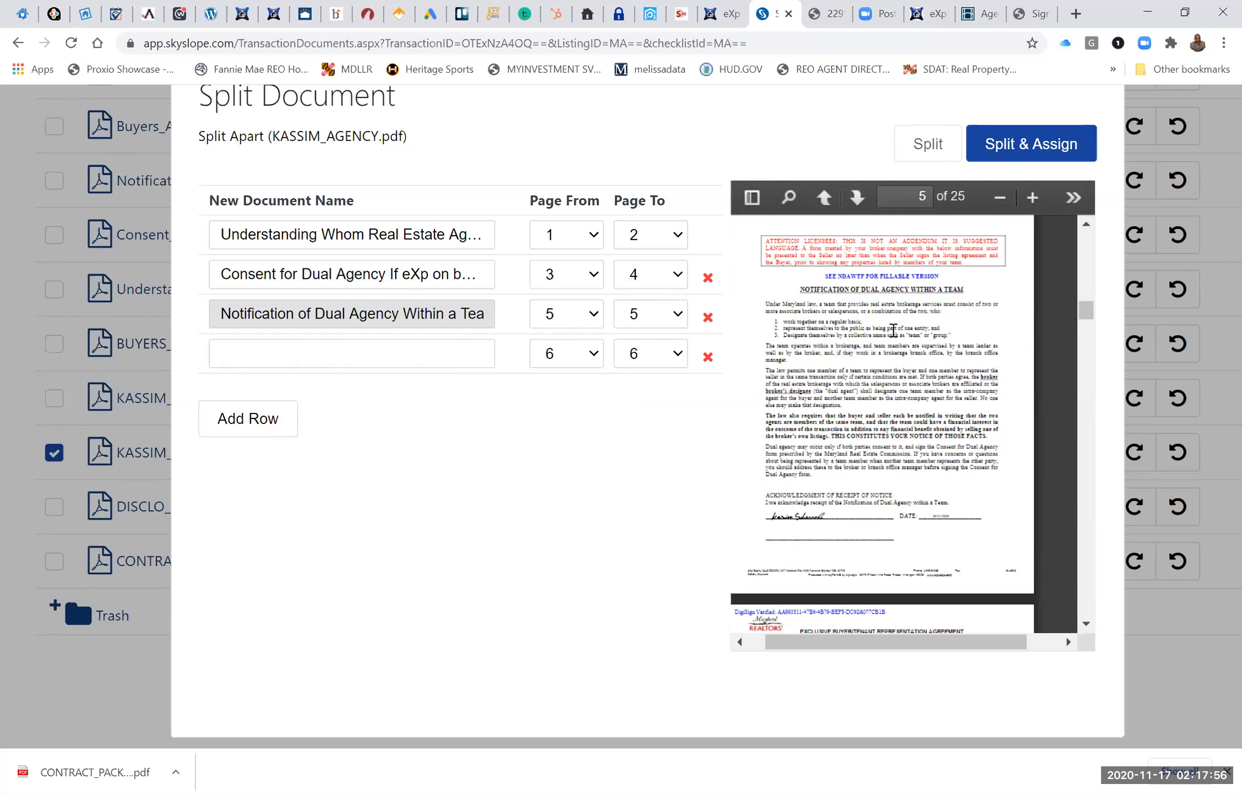
Split and assign the three named documents without naming a fourth, and go to the transaction's Sales Documentation checklist.
scroll(895, 335, "down", 4)
left_click(375, 364)
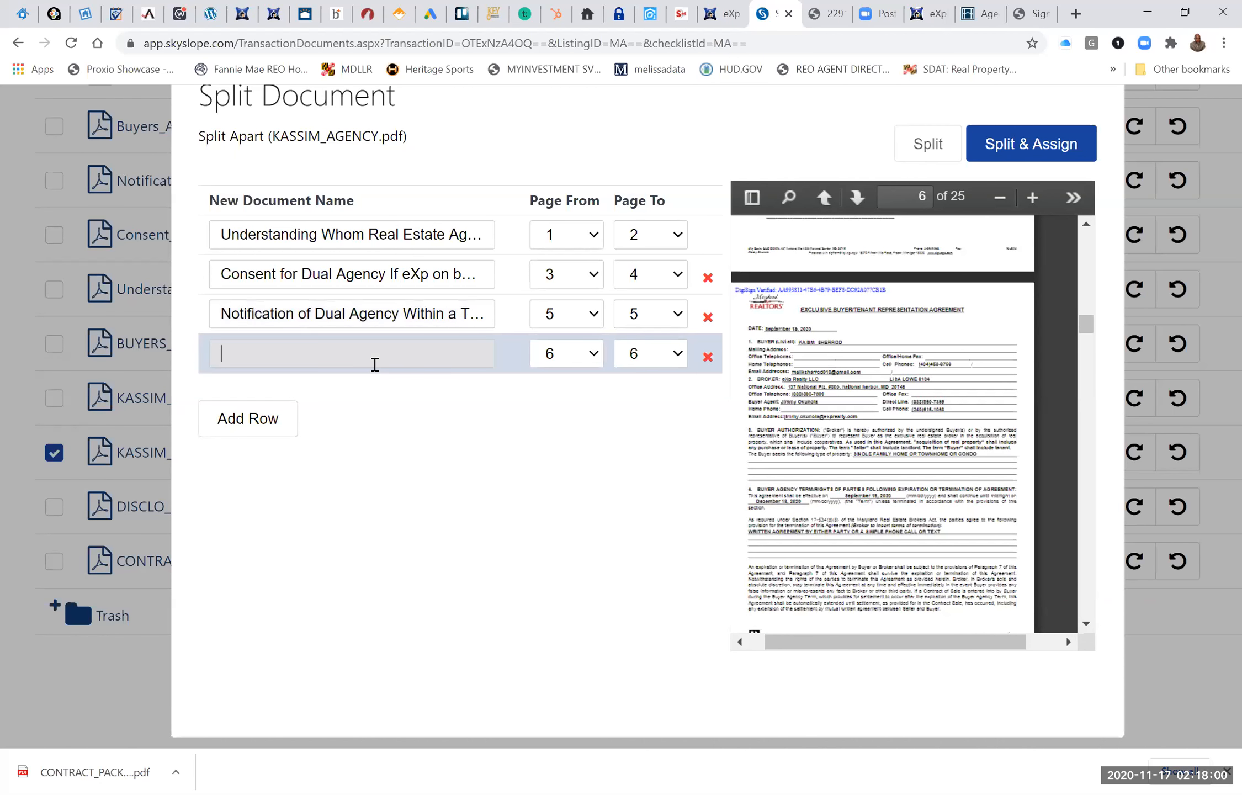
left_click(540, 529)
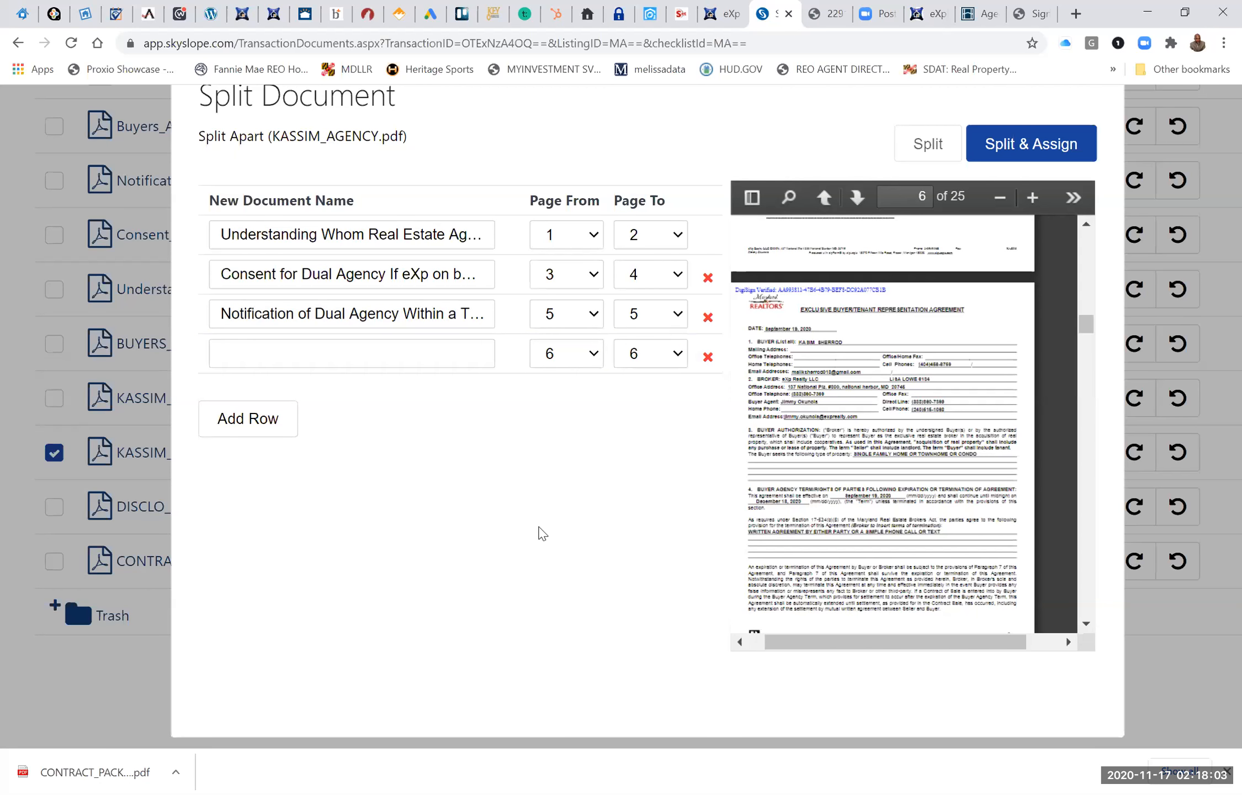
left_click(1036, 149)
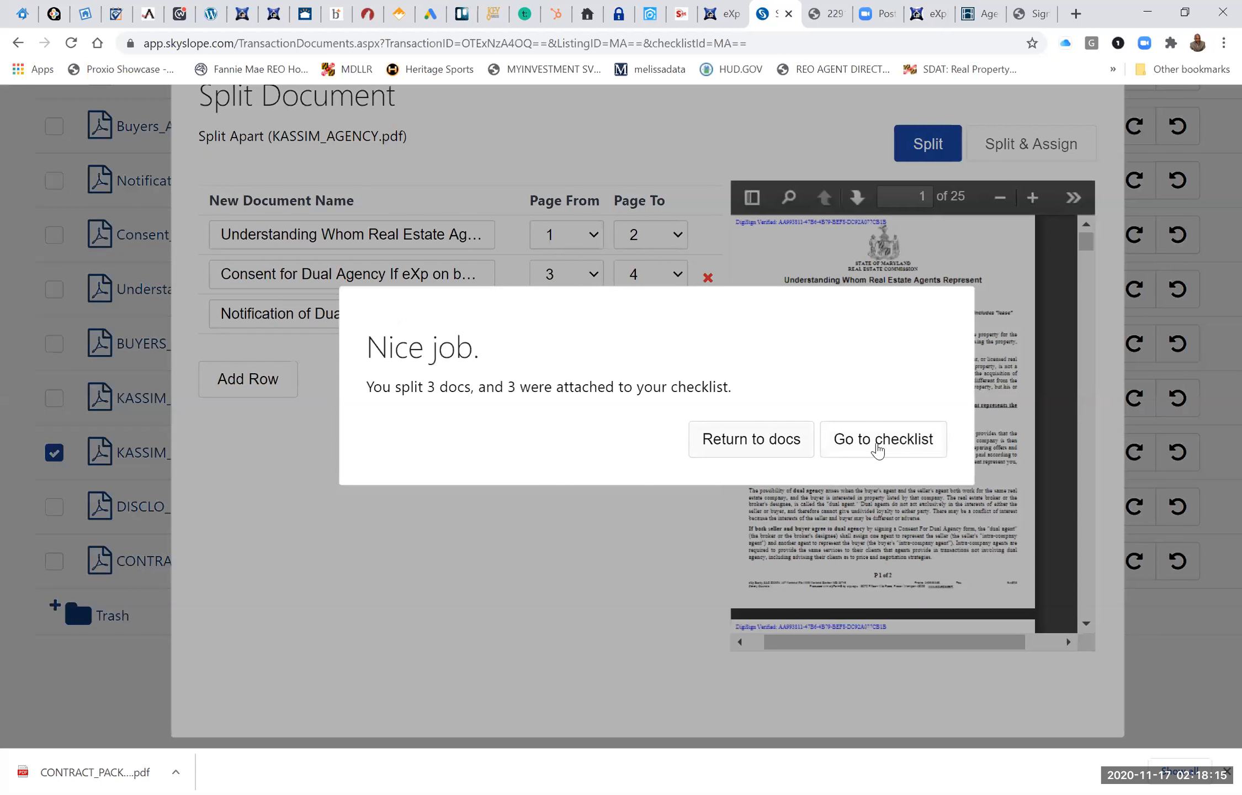
left_click(879, 448)
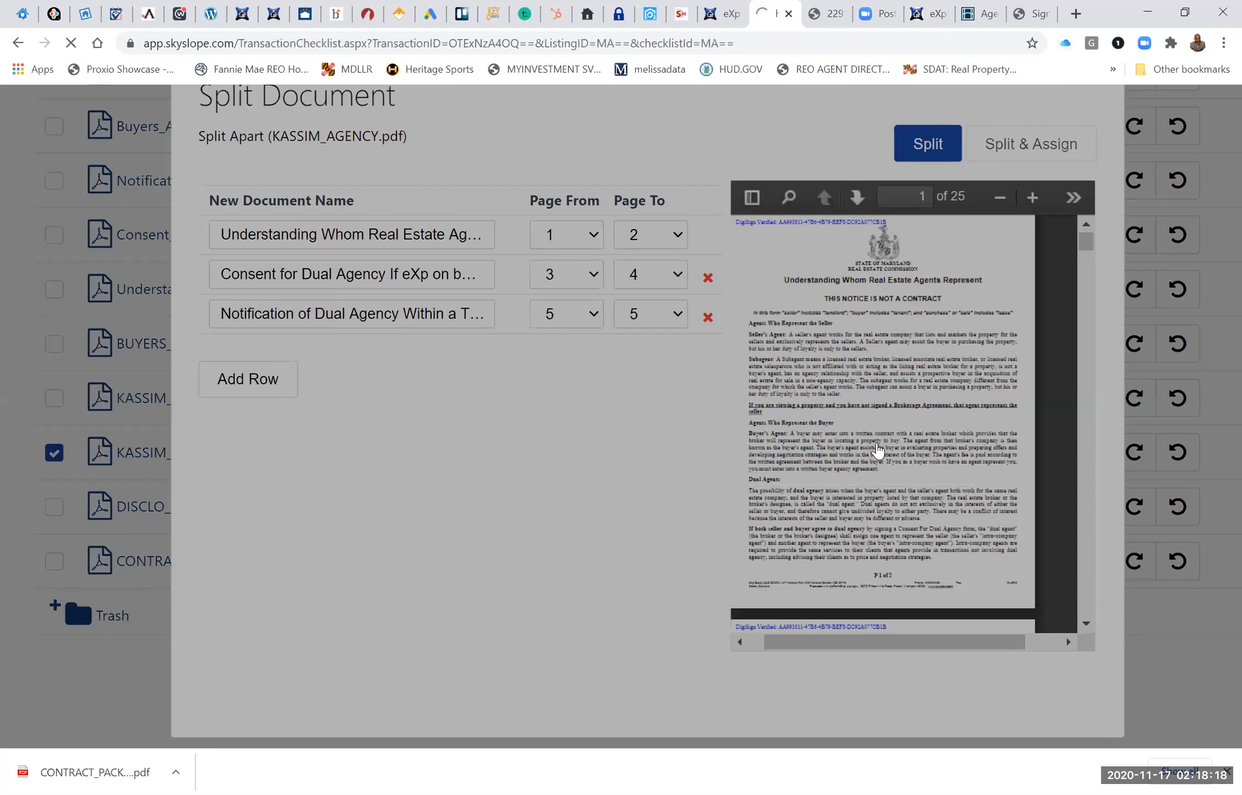
scroll(549, 535, "down", 5)
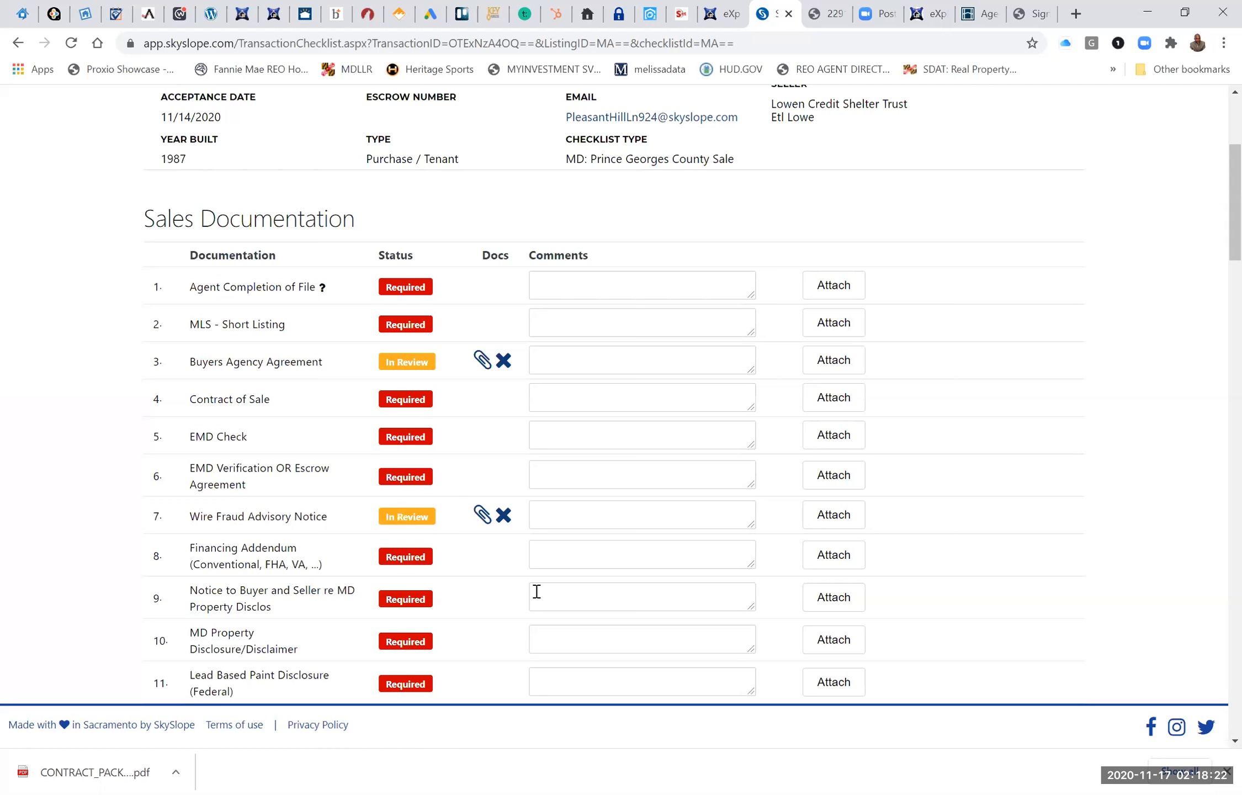
Examine the Sales and Disclosure Documentation checklist for the statuses and attachments of the split documents.
scroll(536, 597, "down", 8)
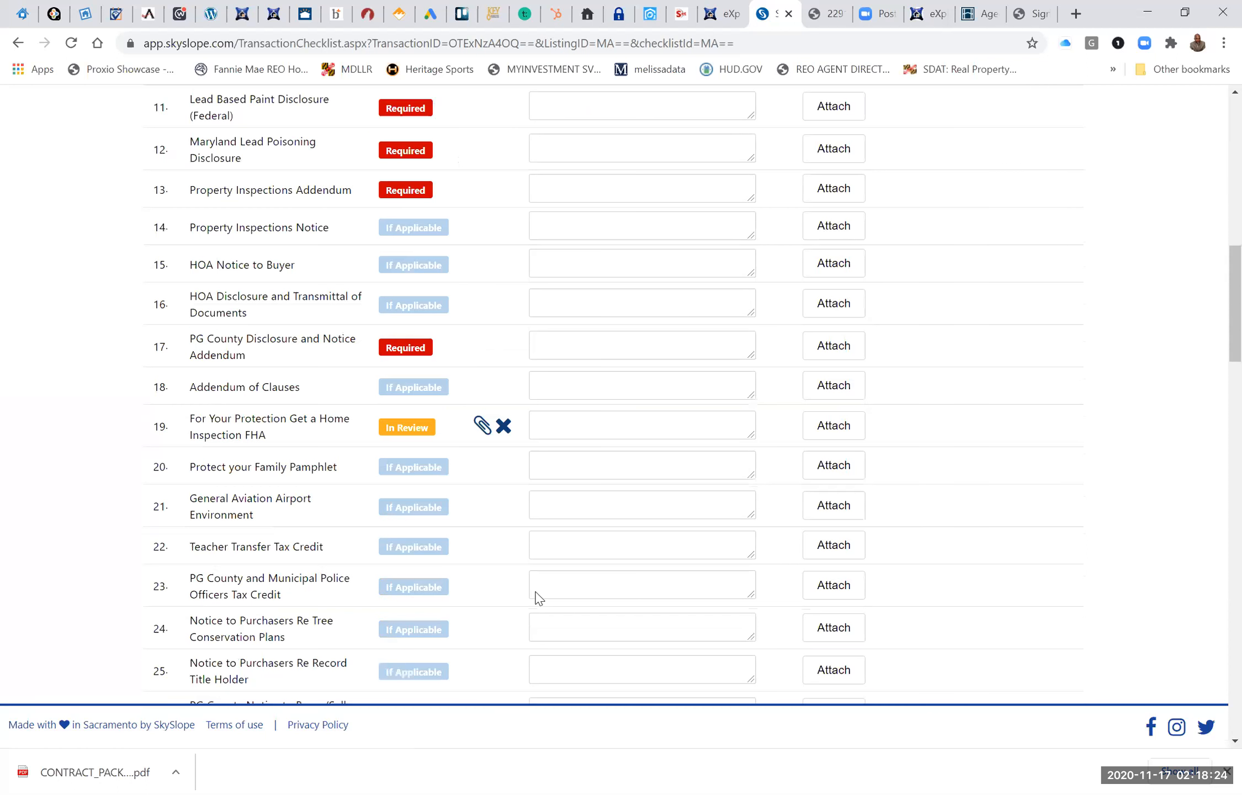
scroll(536, 594, "down", 6)
scroll(536, 591, "down", 5)
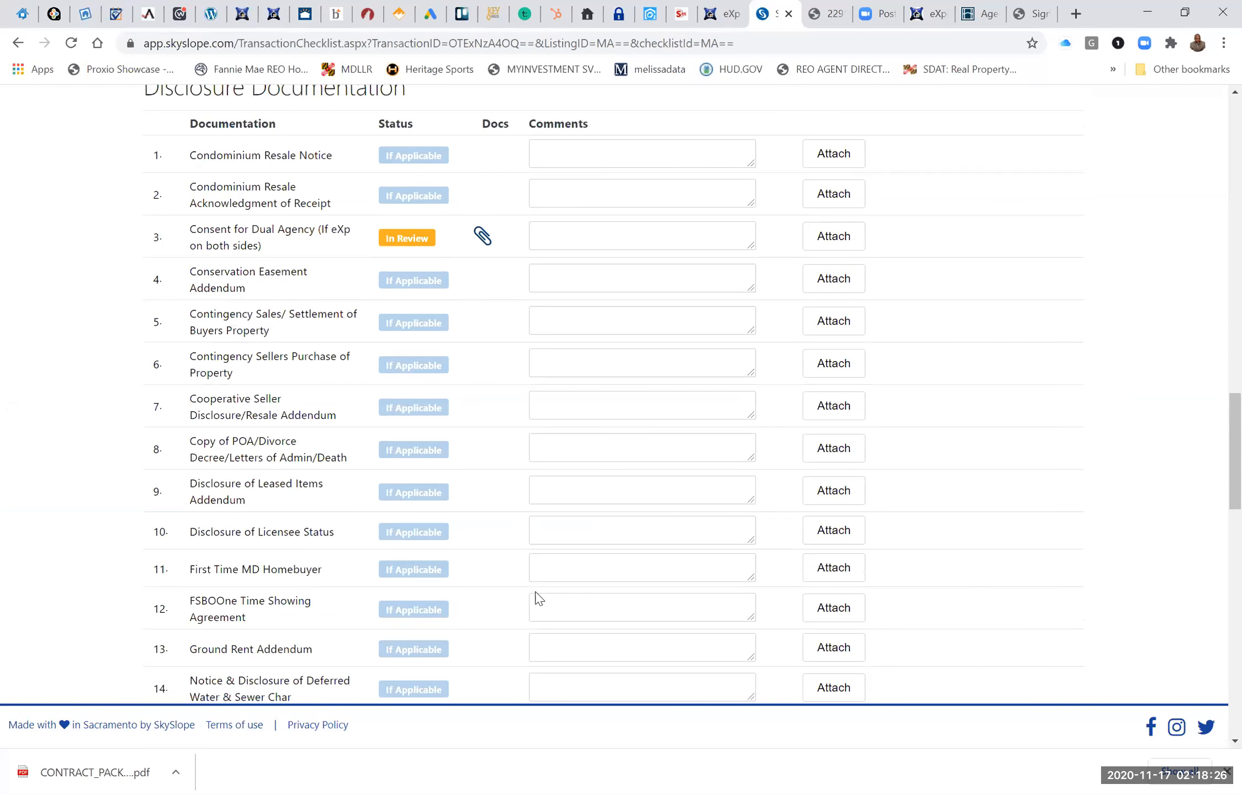
scroll(537, 592, "up", 7)
scroll(536, 591, "up", 8)
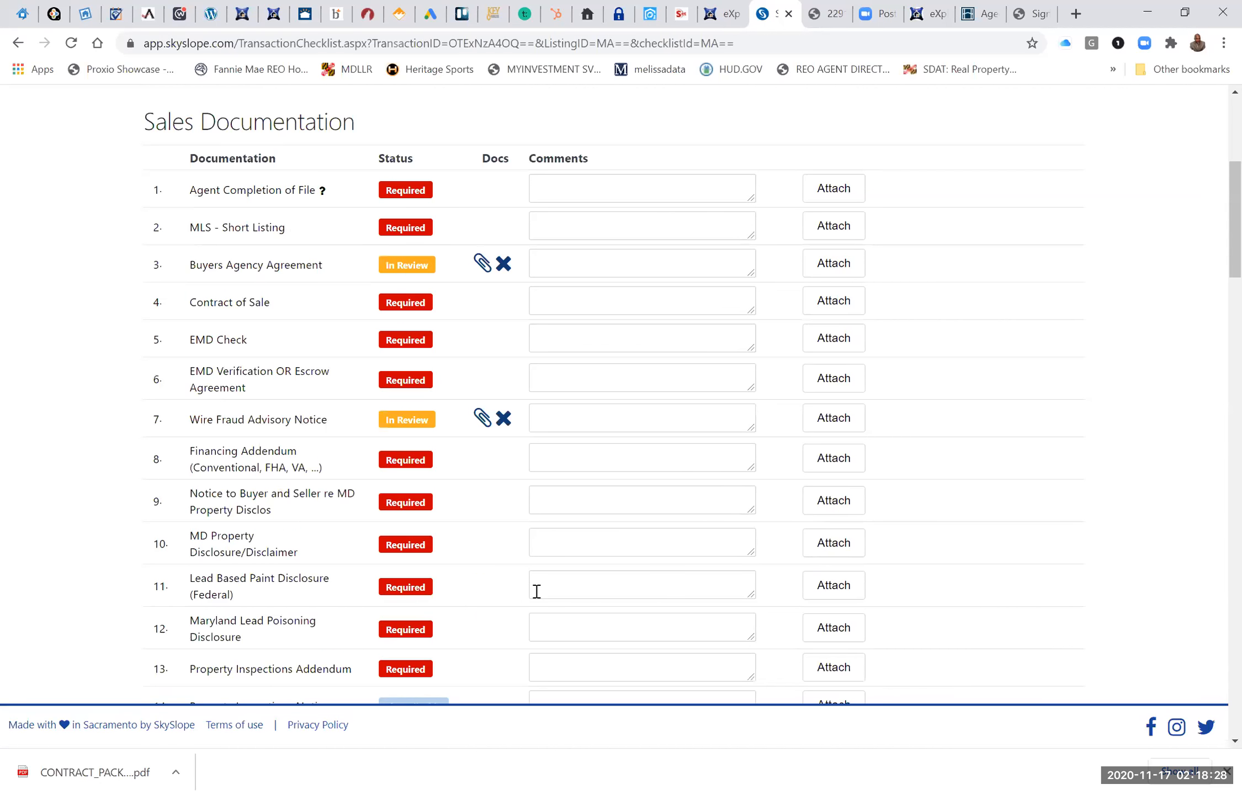
scroll(536, 591, "up", 4)
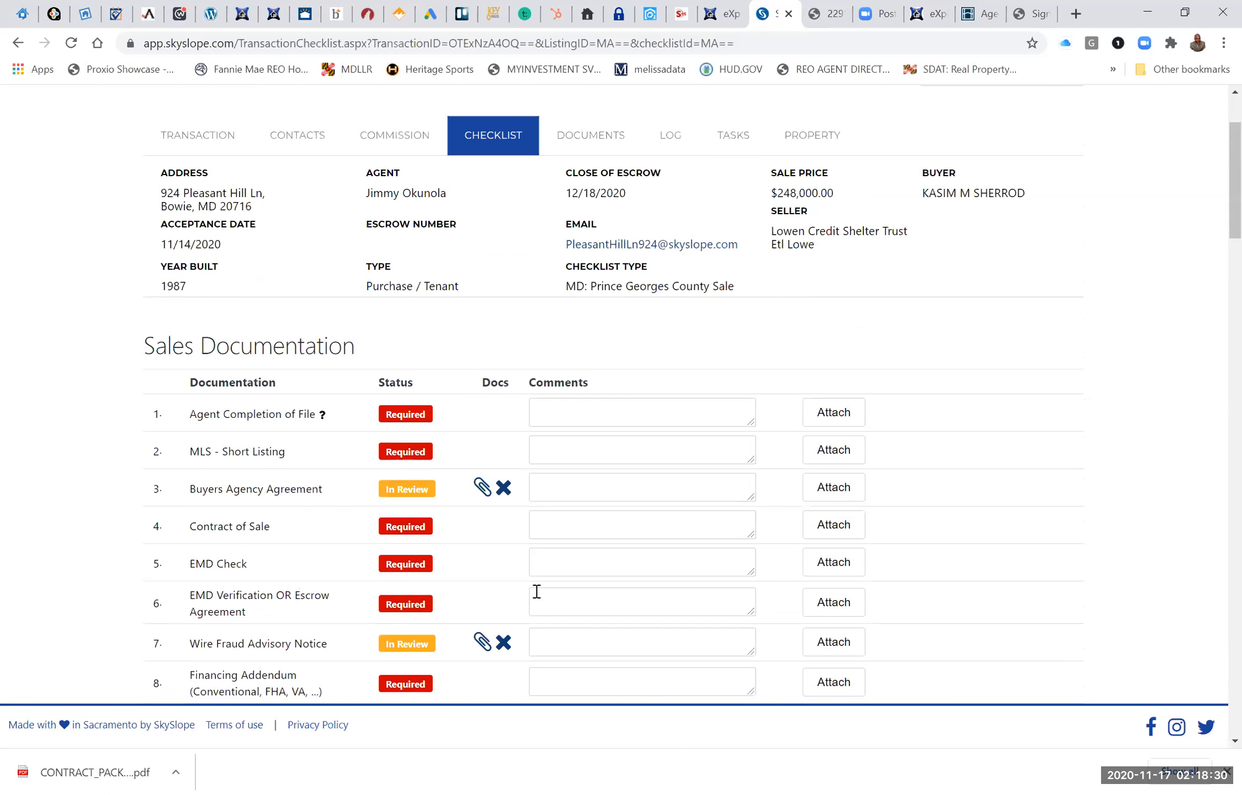
scroll(395, 519, "down", 1)
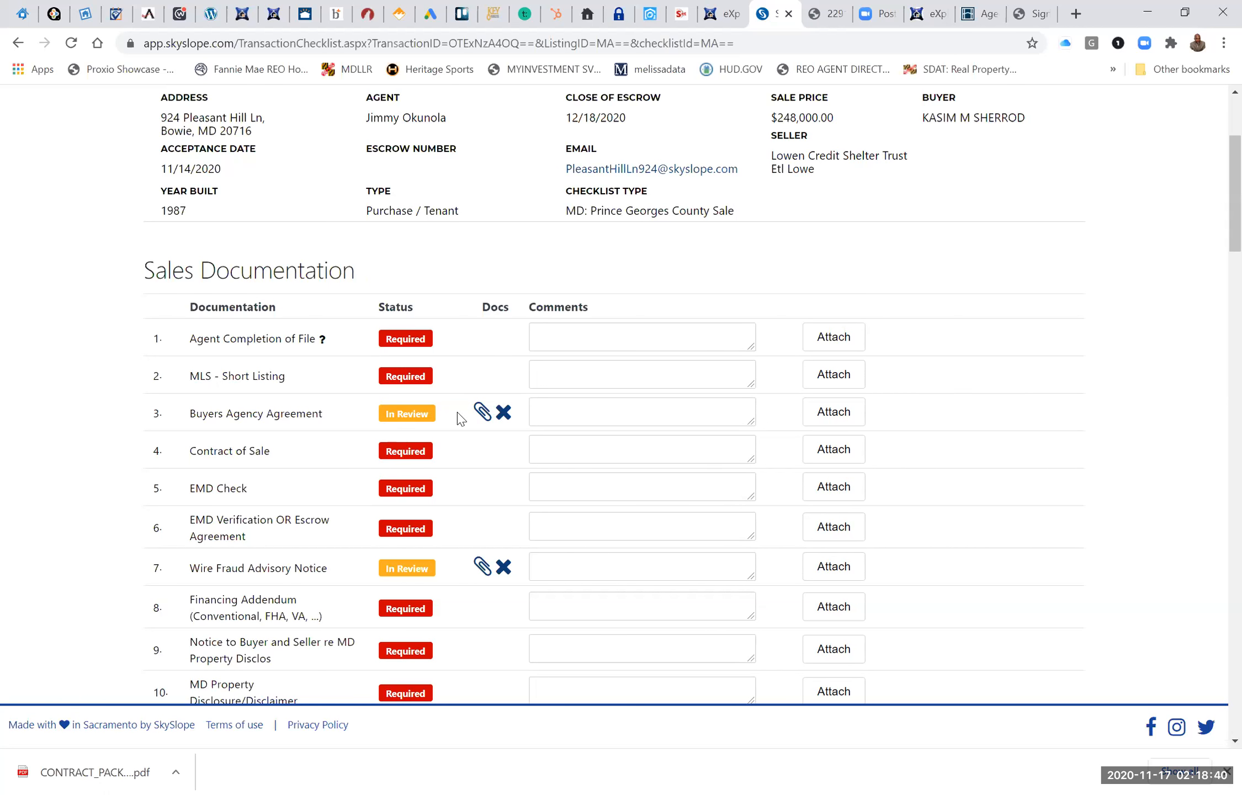
scroll(457, 417, "up", 4)
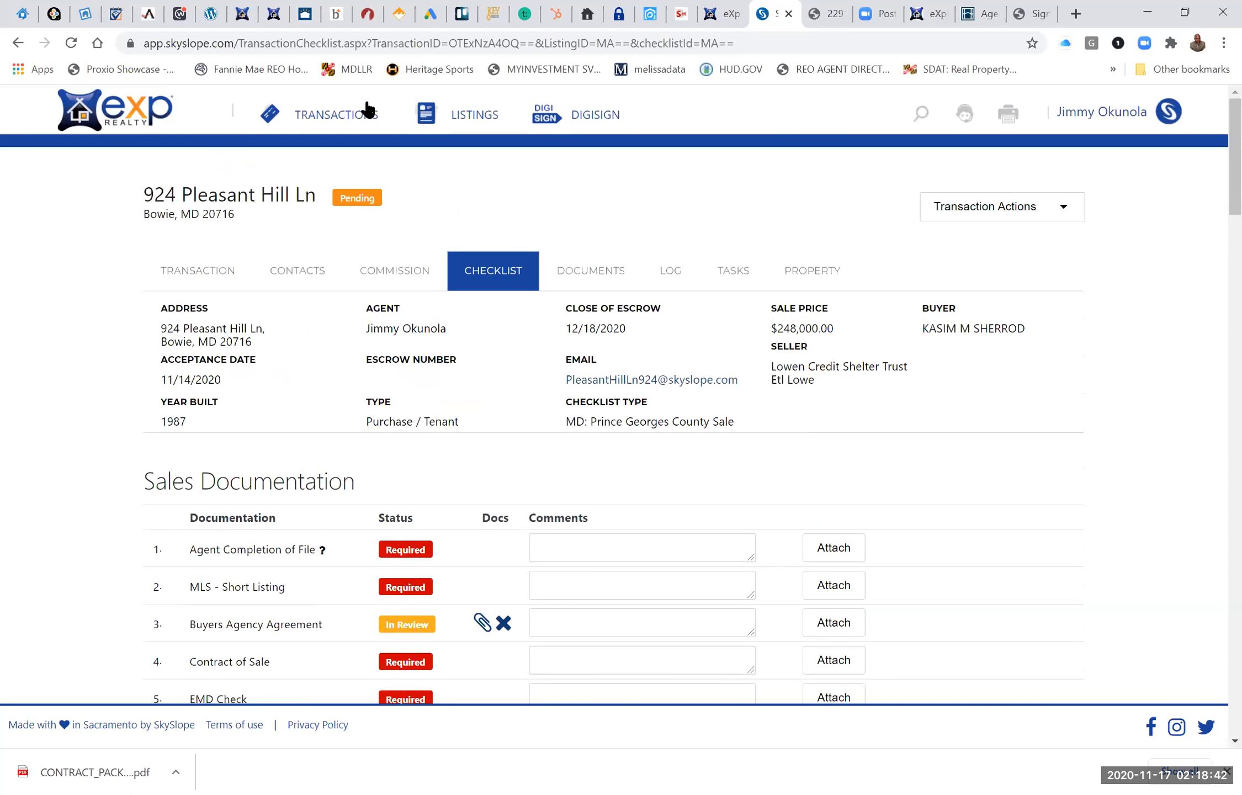
Open the pending Jessup transaction closing 12/14/2020 from the transactions list and review its Sales Documentation checklist.
left_click(337, 116)
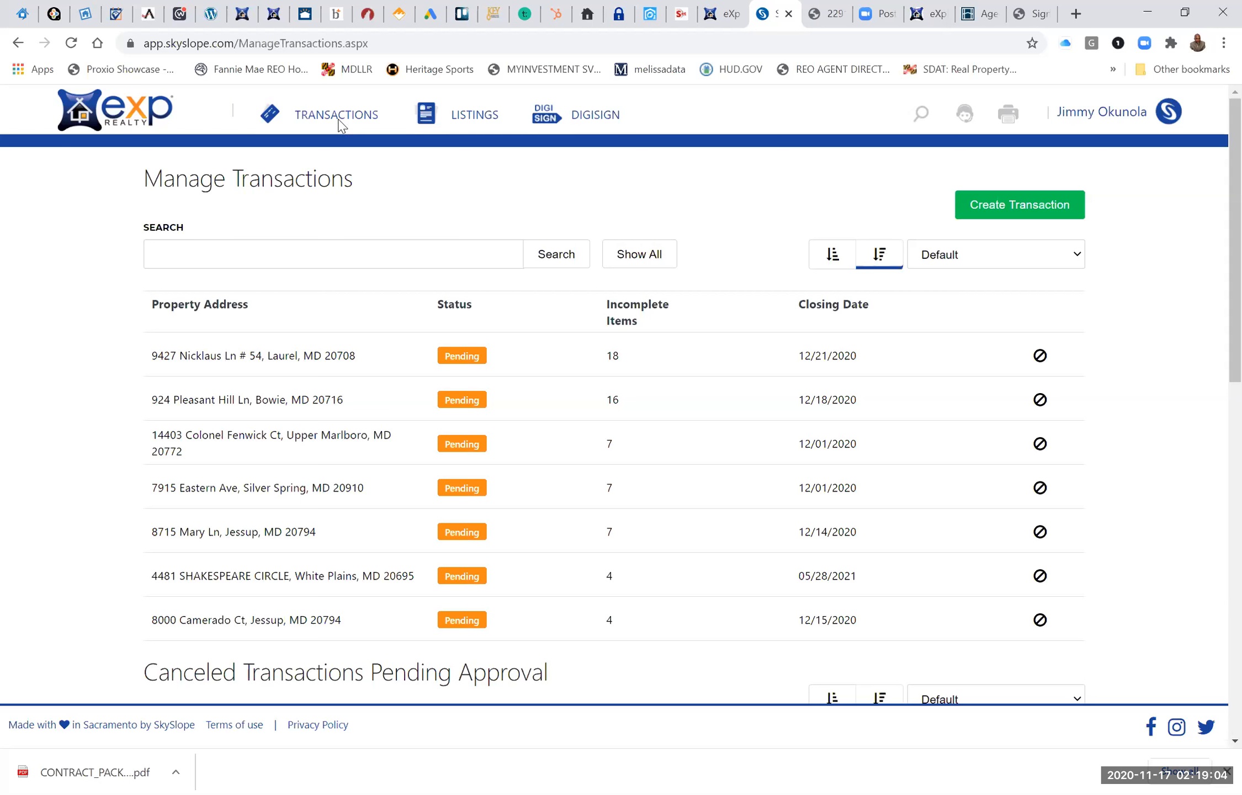
left_click(237, 574)
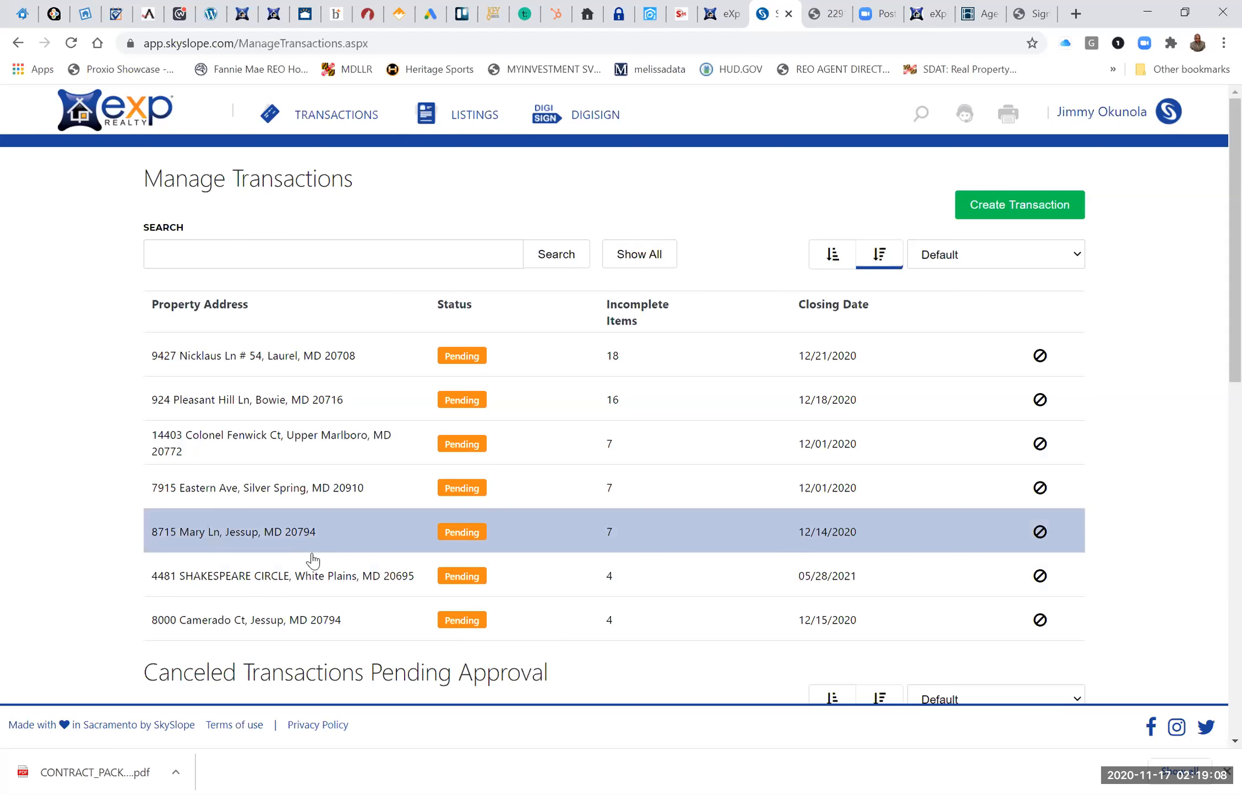
left_click(220, 536)
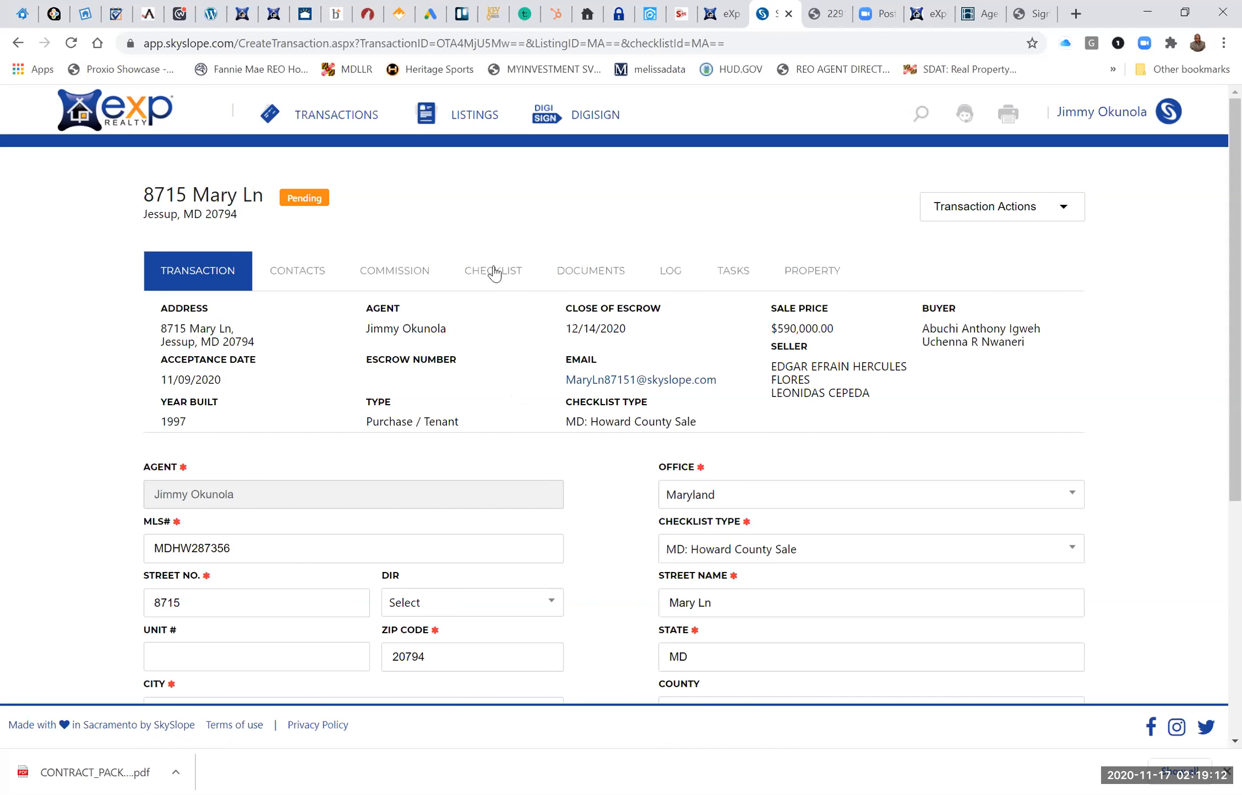
left_click(494, 271)
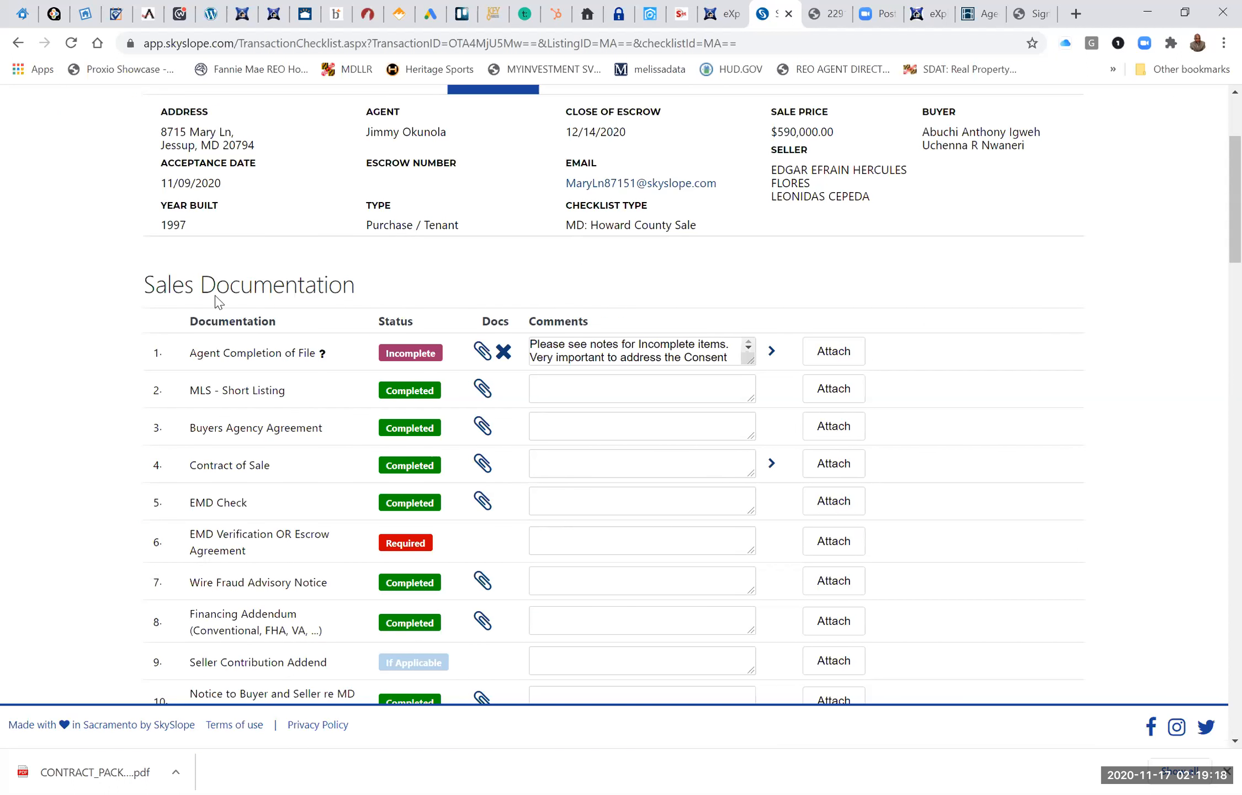
scroll(424, 352, "down", 1)
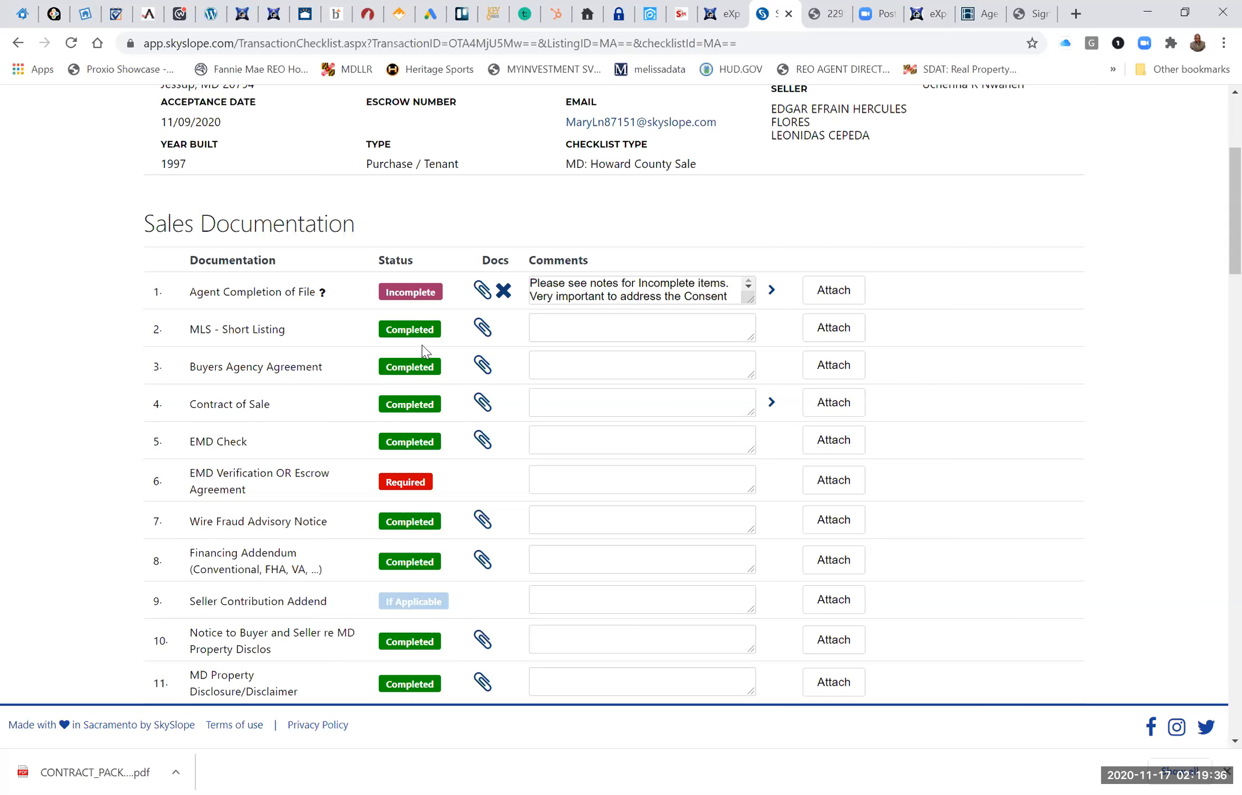
scroll(424, 351, "up", 2)
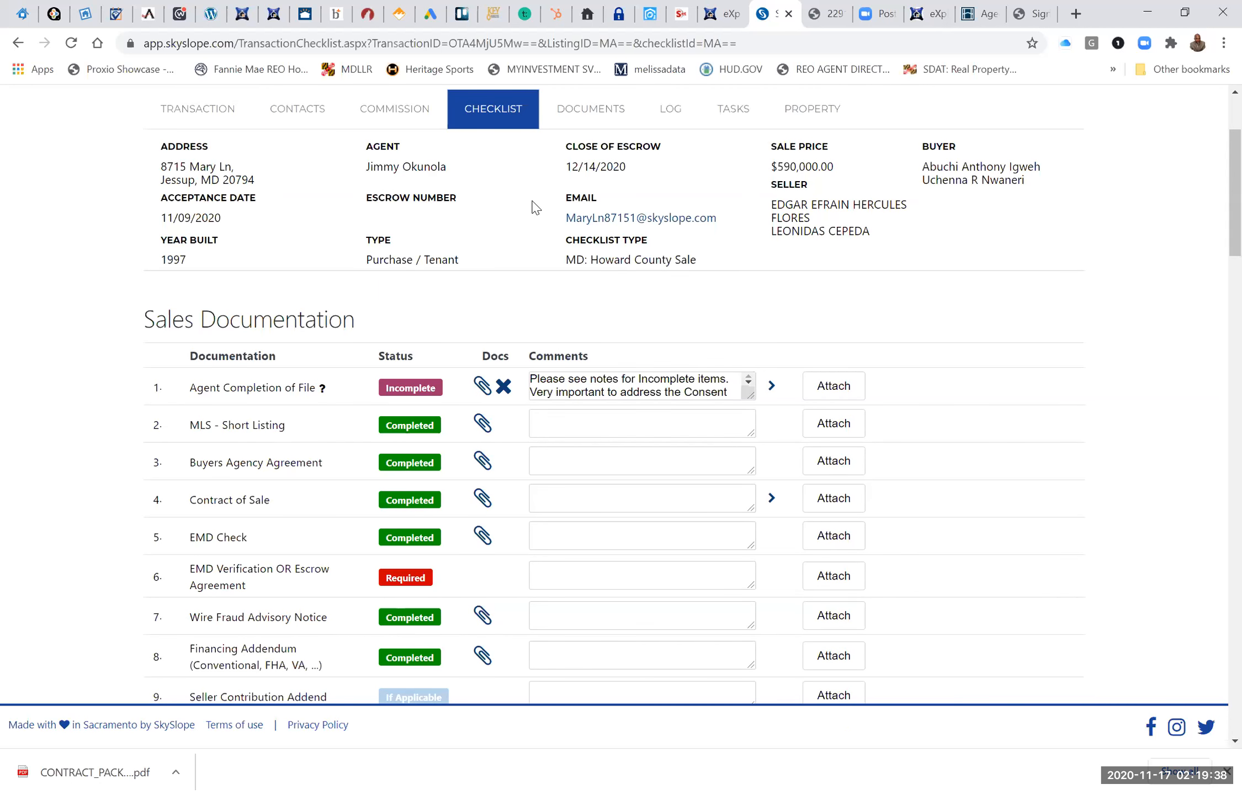
scroll(585, 174, "up", 1)
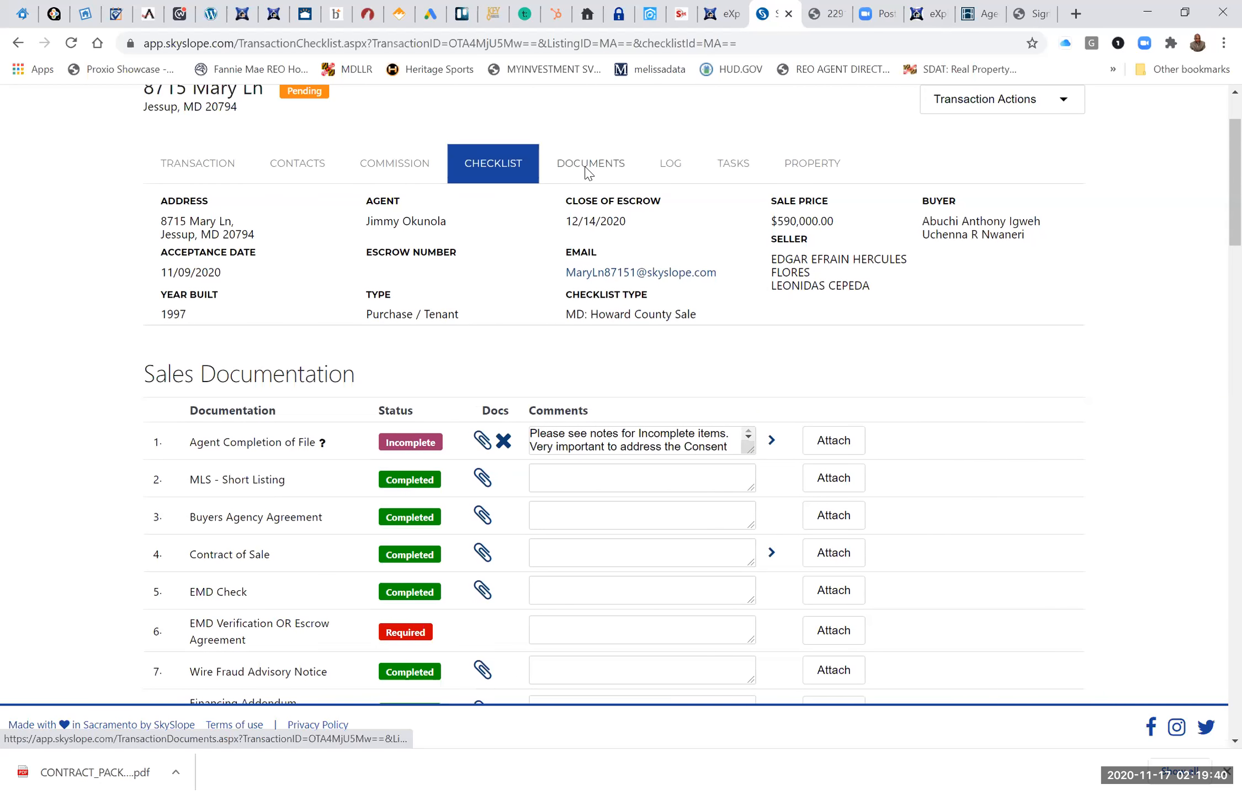
In the Jessup transaction's documents, select the DigiSign inspection PDF uploaded 11/15/2020 4:33:02 PM and open it for splitting.
left_click(585, 173)
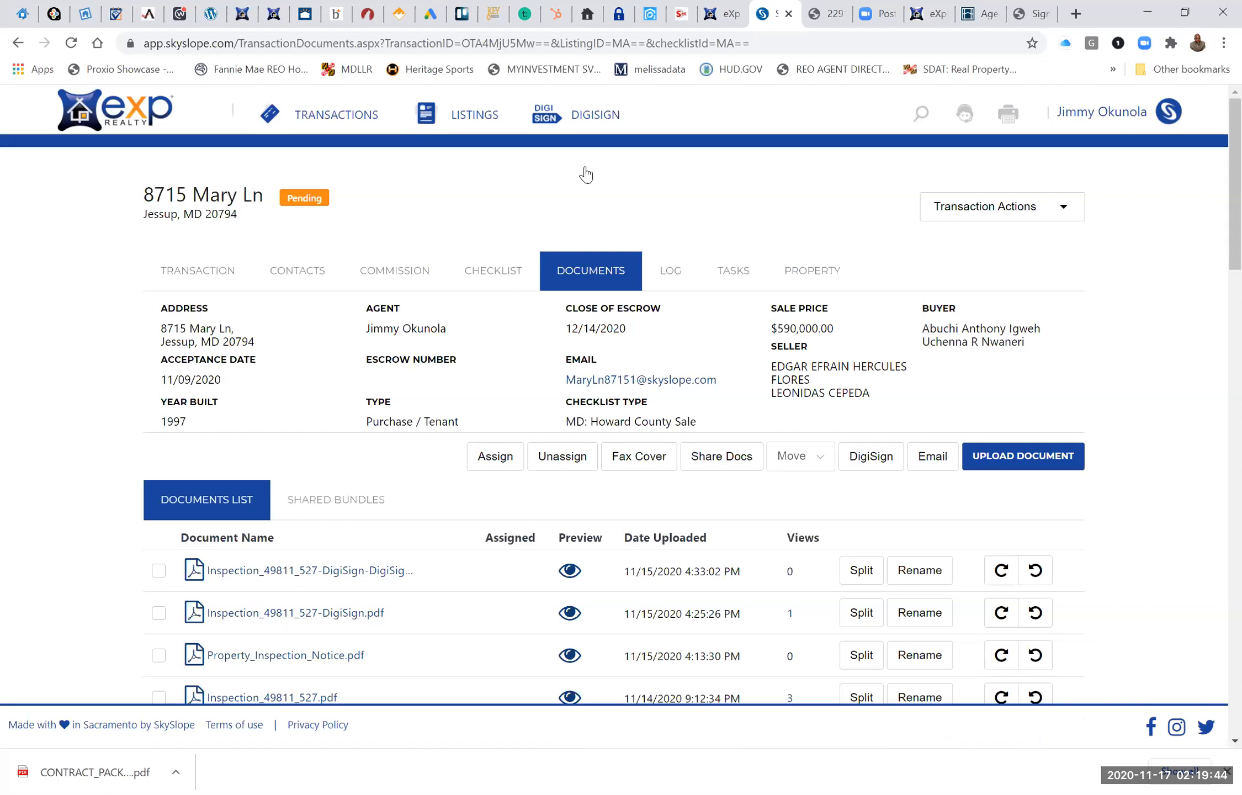
scroll(586, 175, "down", 7)
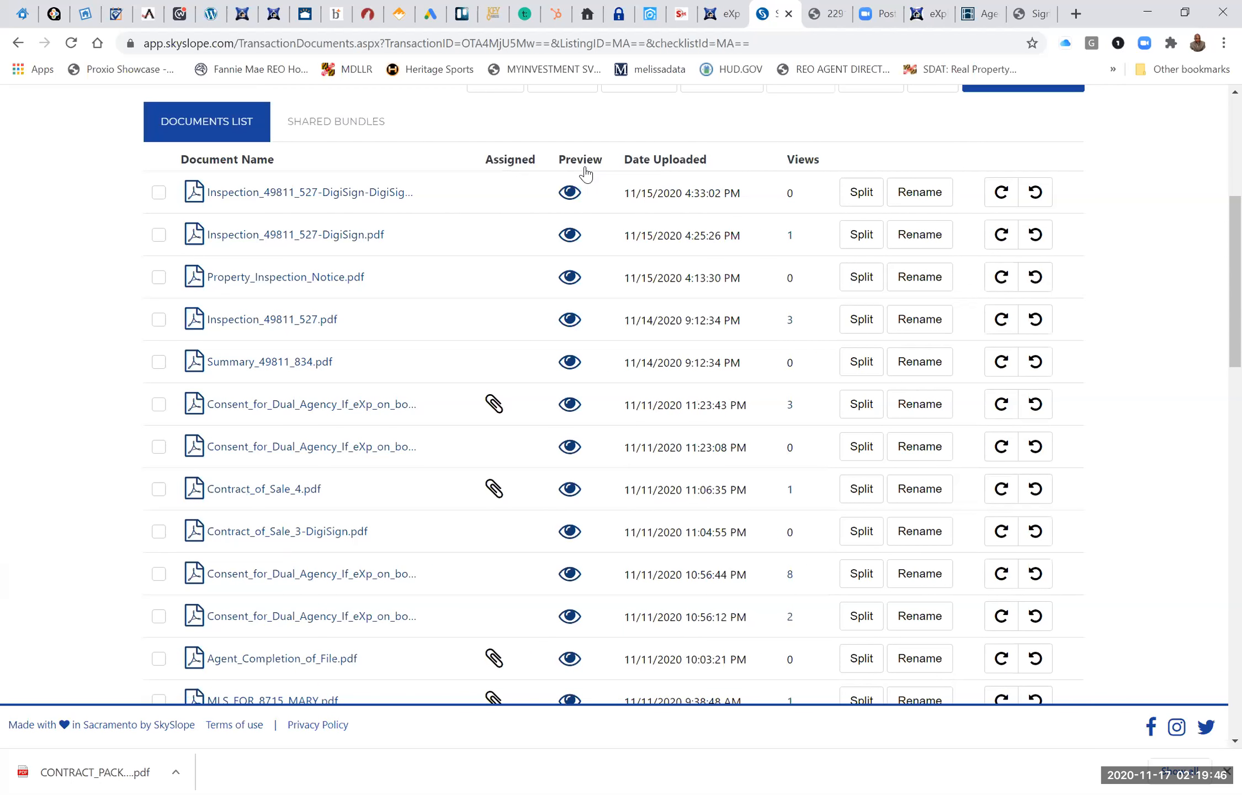
left_click(217, 296)
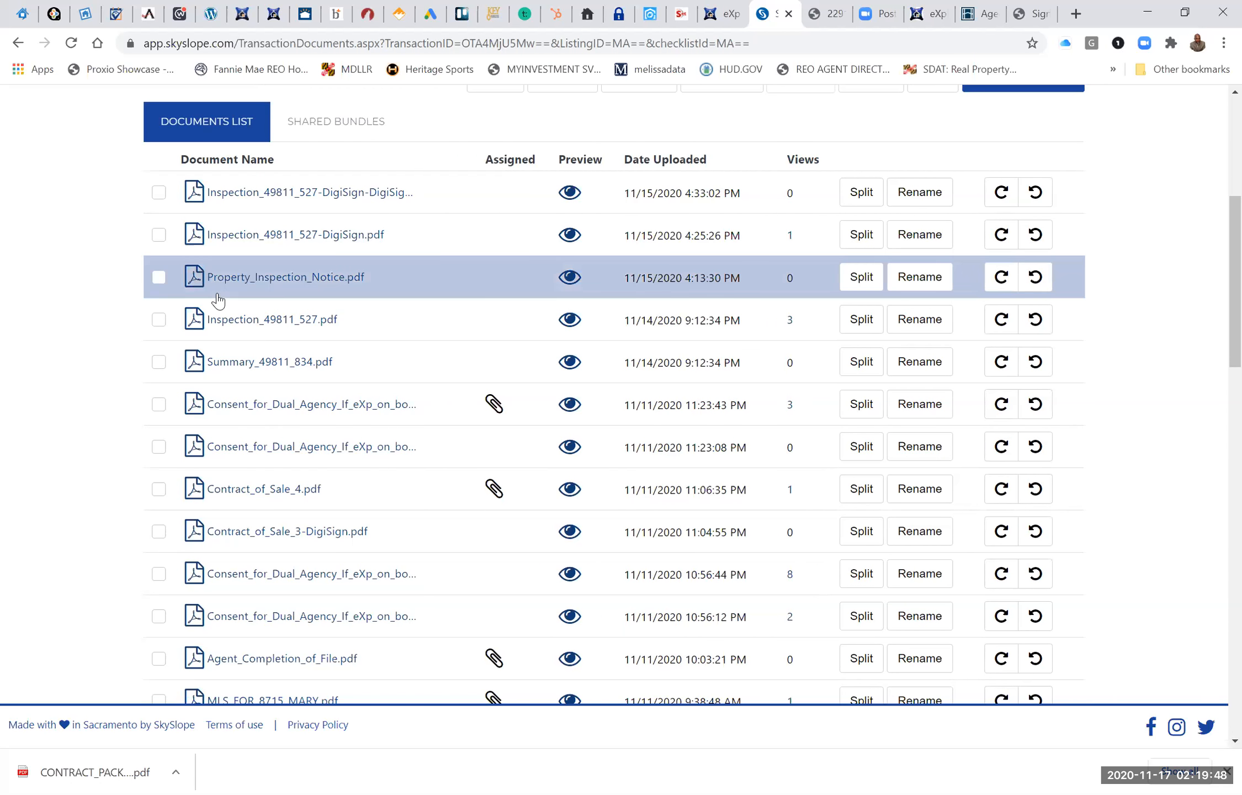
left_click(164, 197)
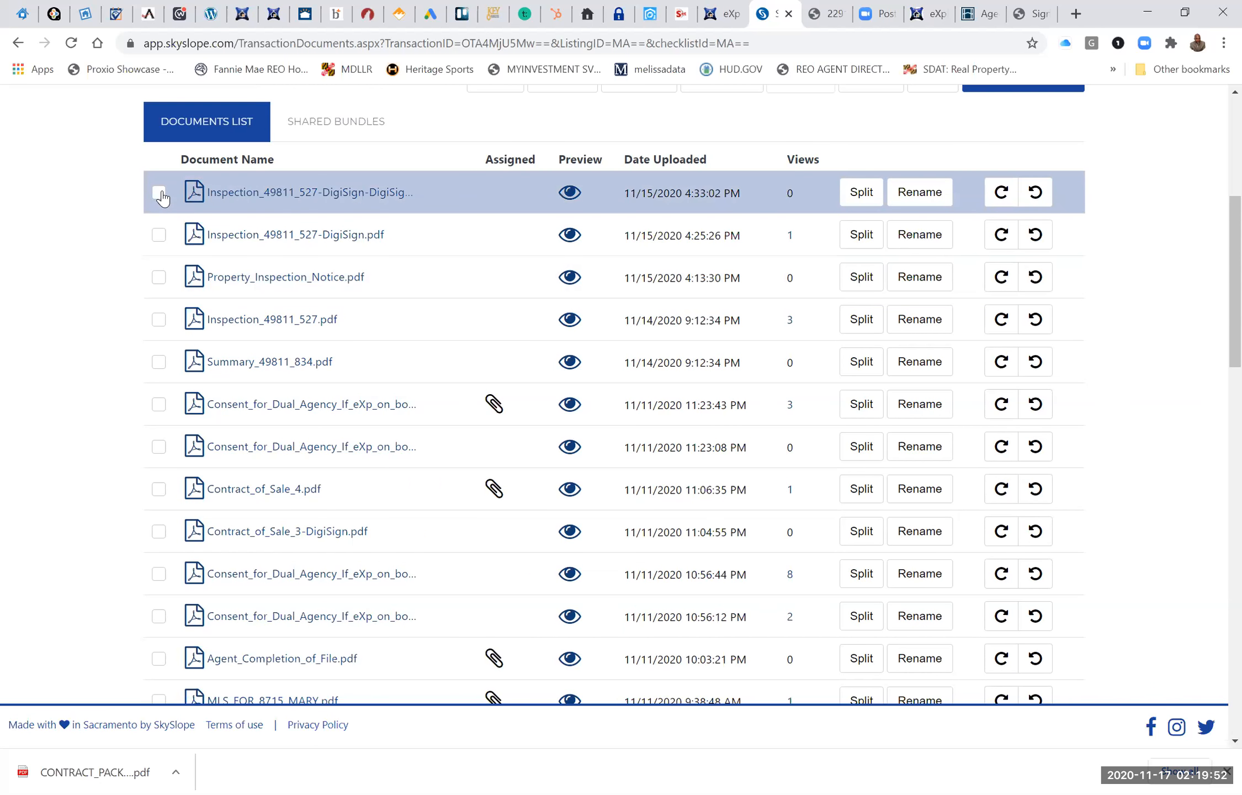
left_click(159, 195)
left_click(863, 193)
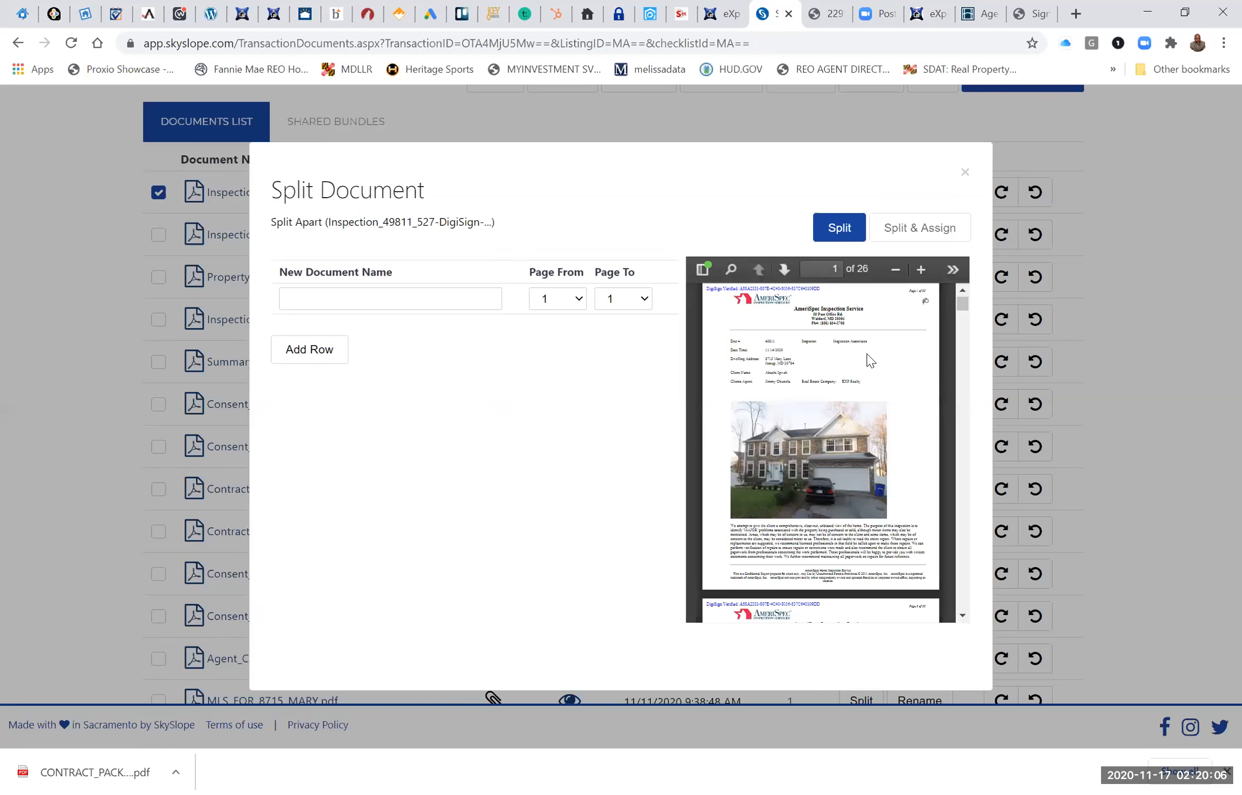
scroll(870, 360, "down", 1)
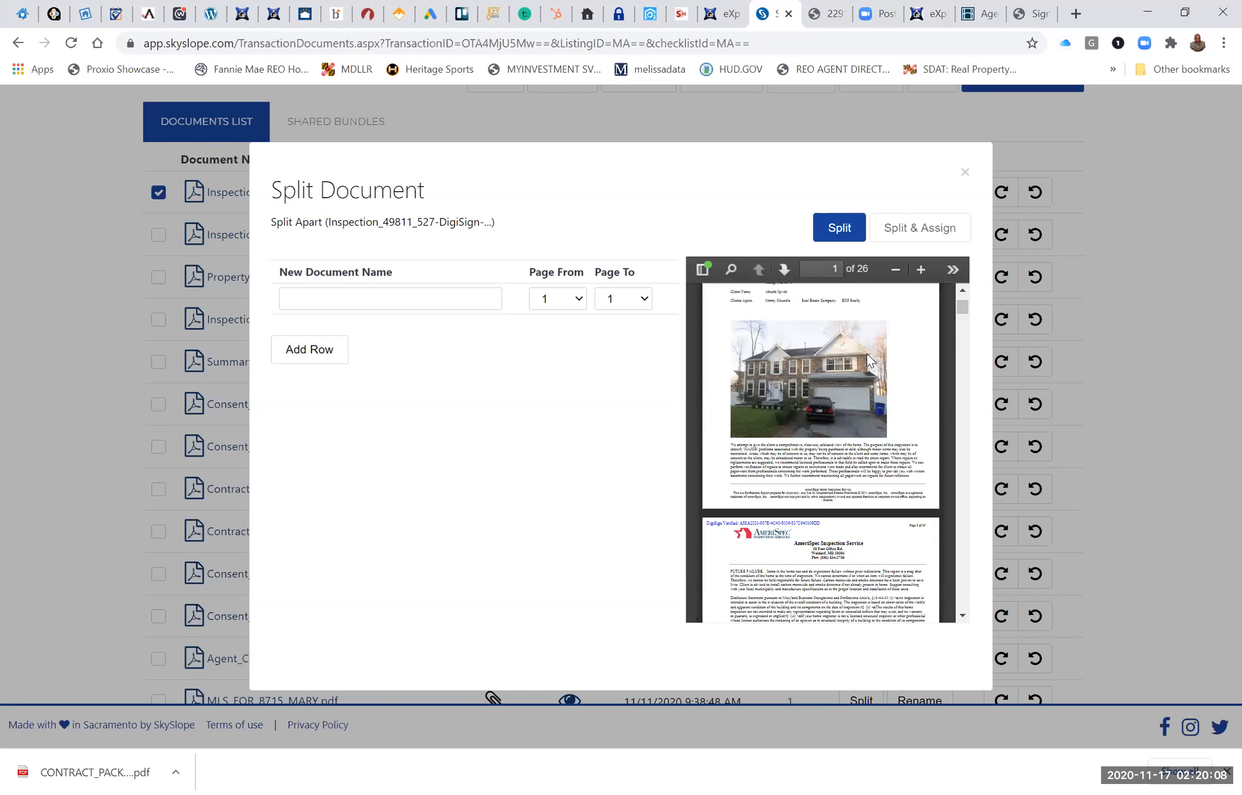
scroll(856, 327, "up", 1)
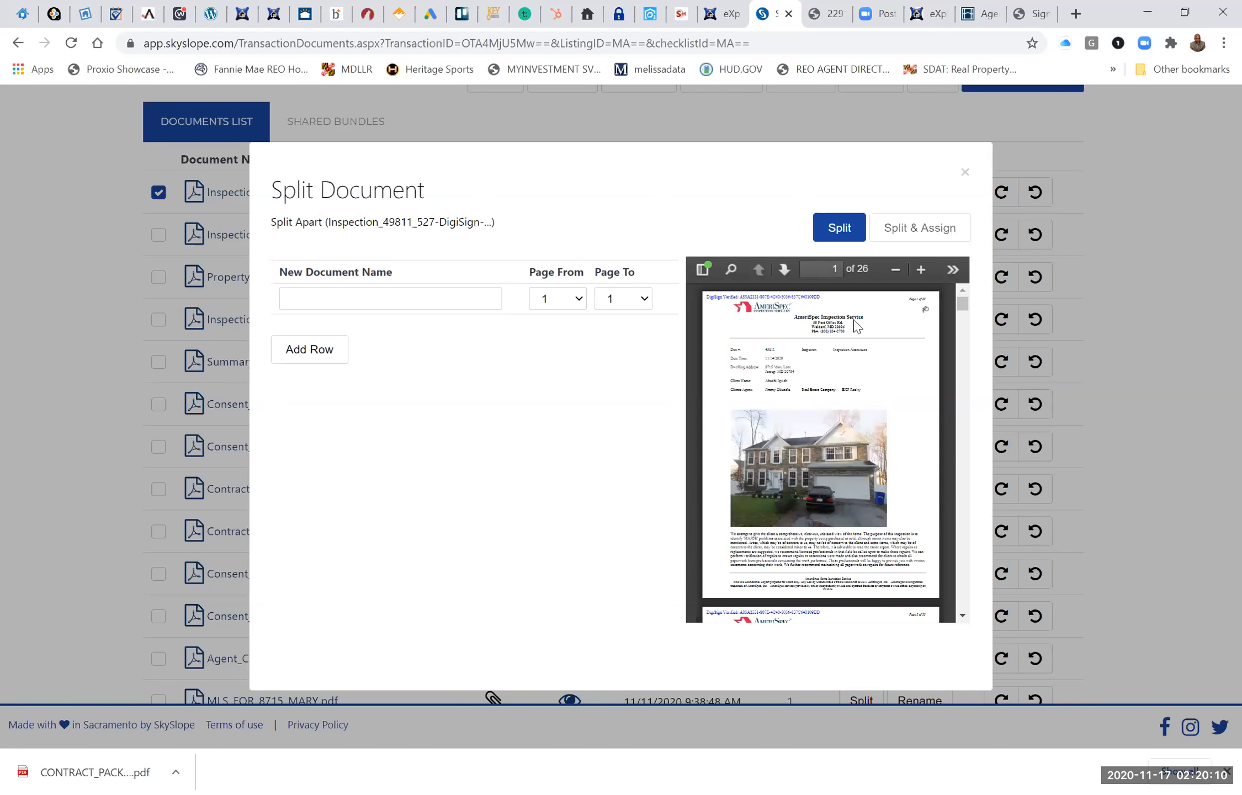
Name the first split document Property Inspection Report, using the matching checklist item.
left_click(434, 304)
type("P")
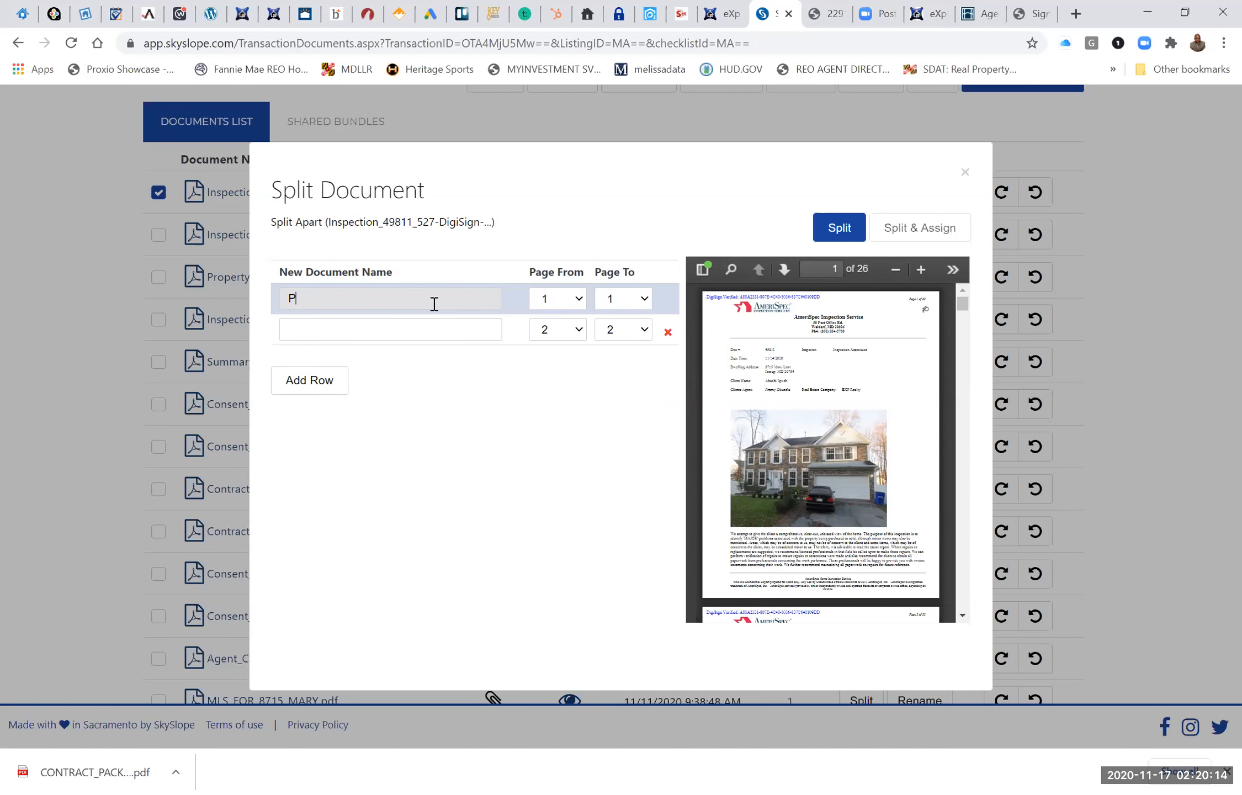
type("ROP")
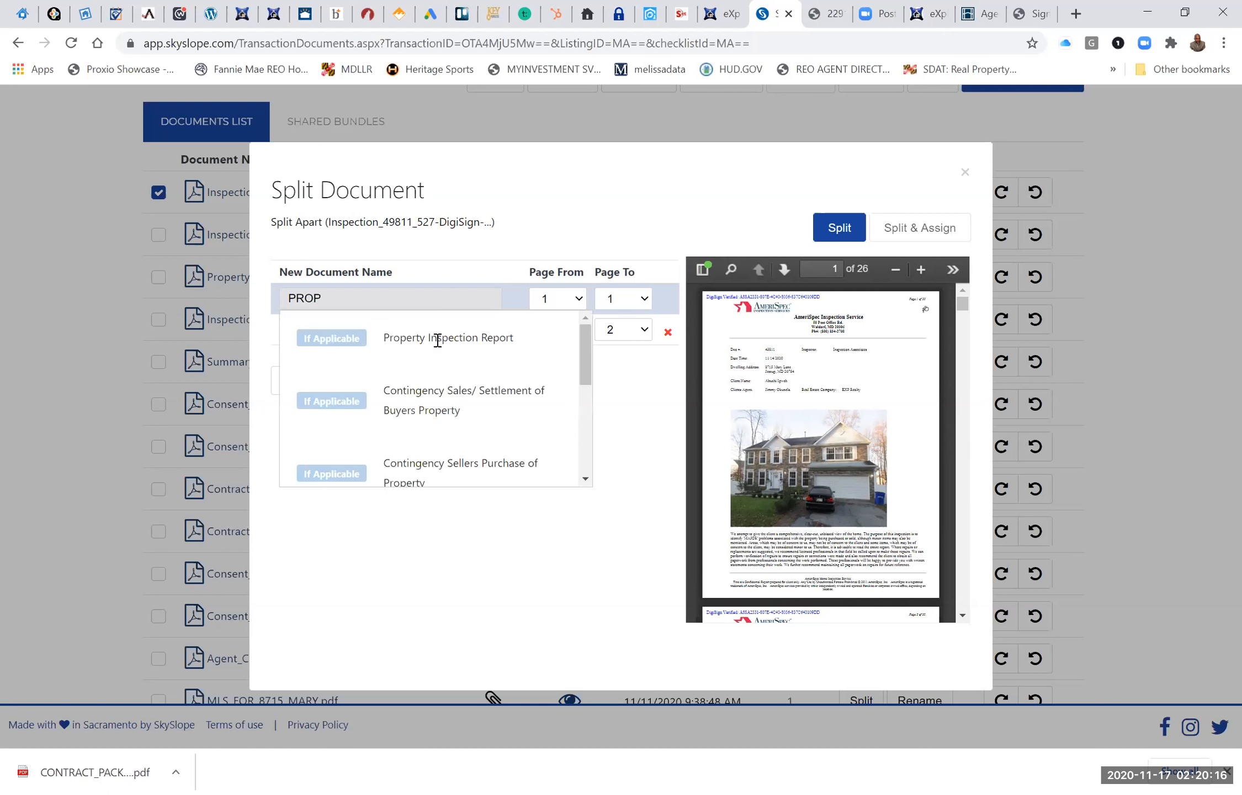
left_click(438, 338)
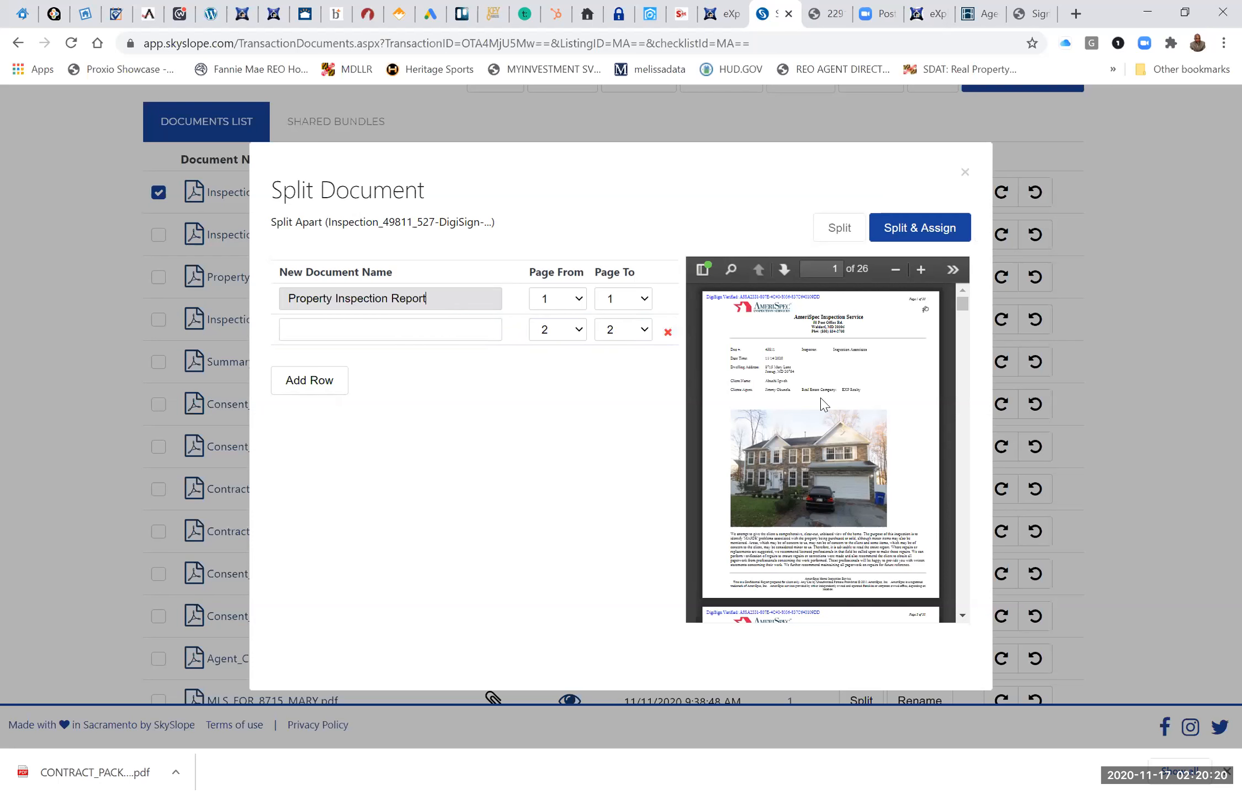
Find where the inspection report ends in the PDF preview and set the Property Inspection Report's page range to 1 to 23.
scroll(823, 403, "down", 2)
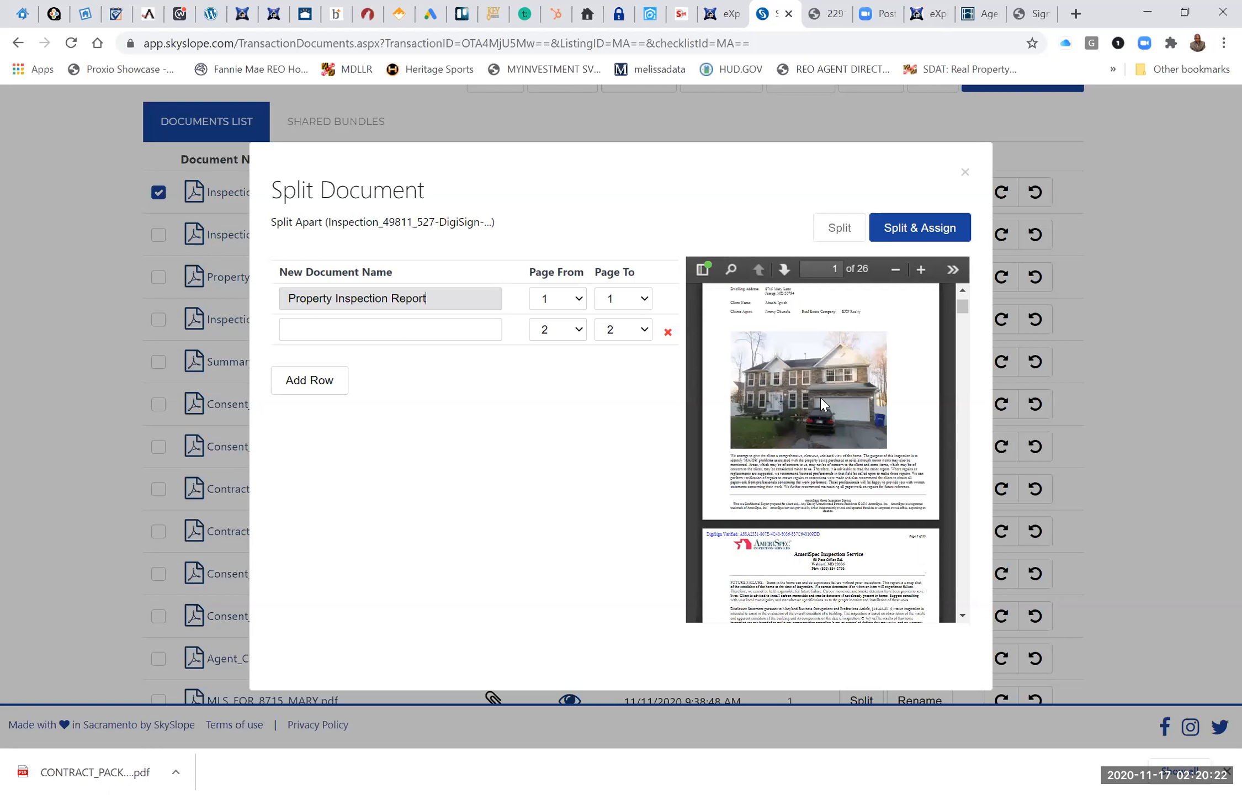
scroll(822, 404, "down", 15)
scroll(823, 404, "down", 20)
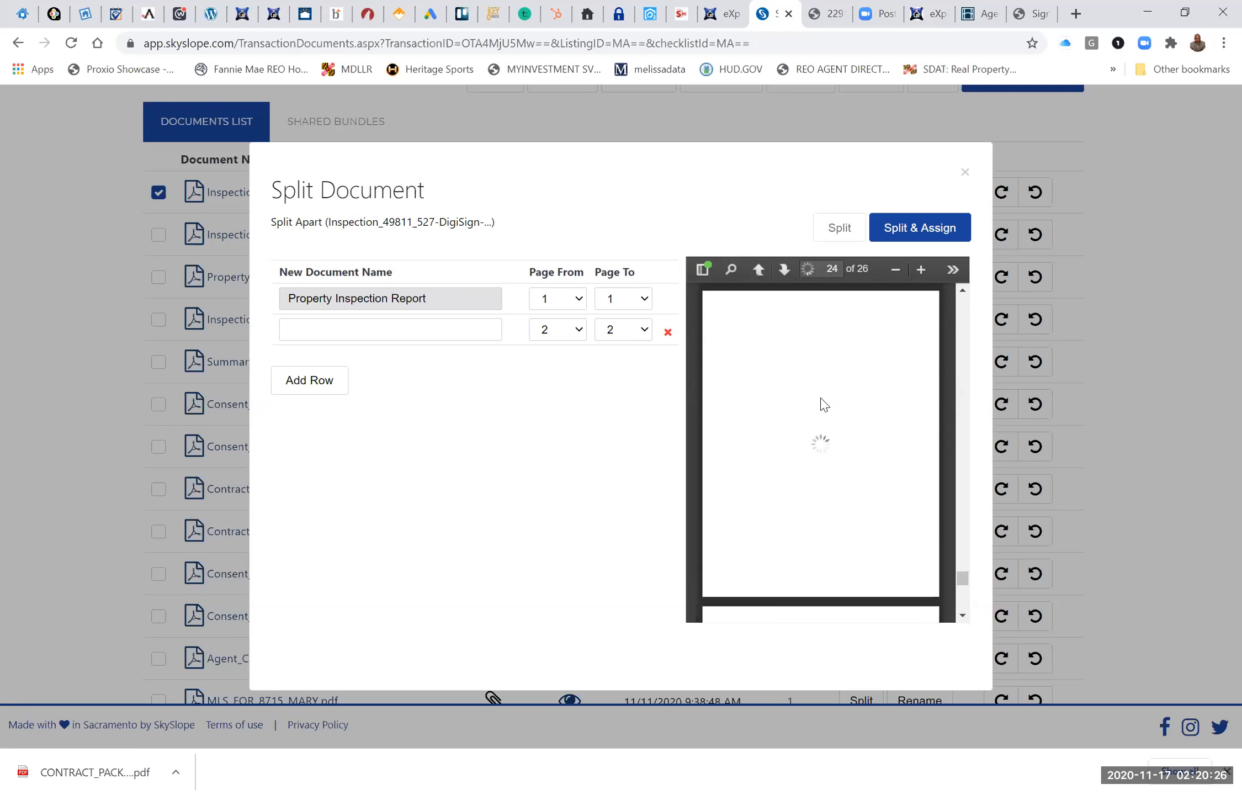
scroll(822, 404, "up", 5)
scroll(823, 404, "up", 3)
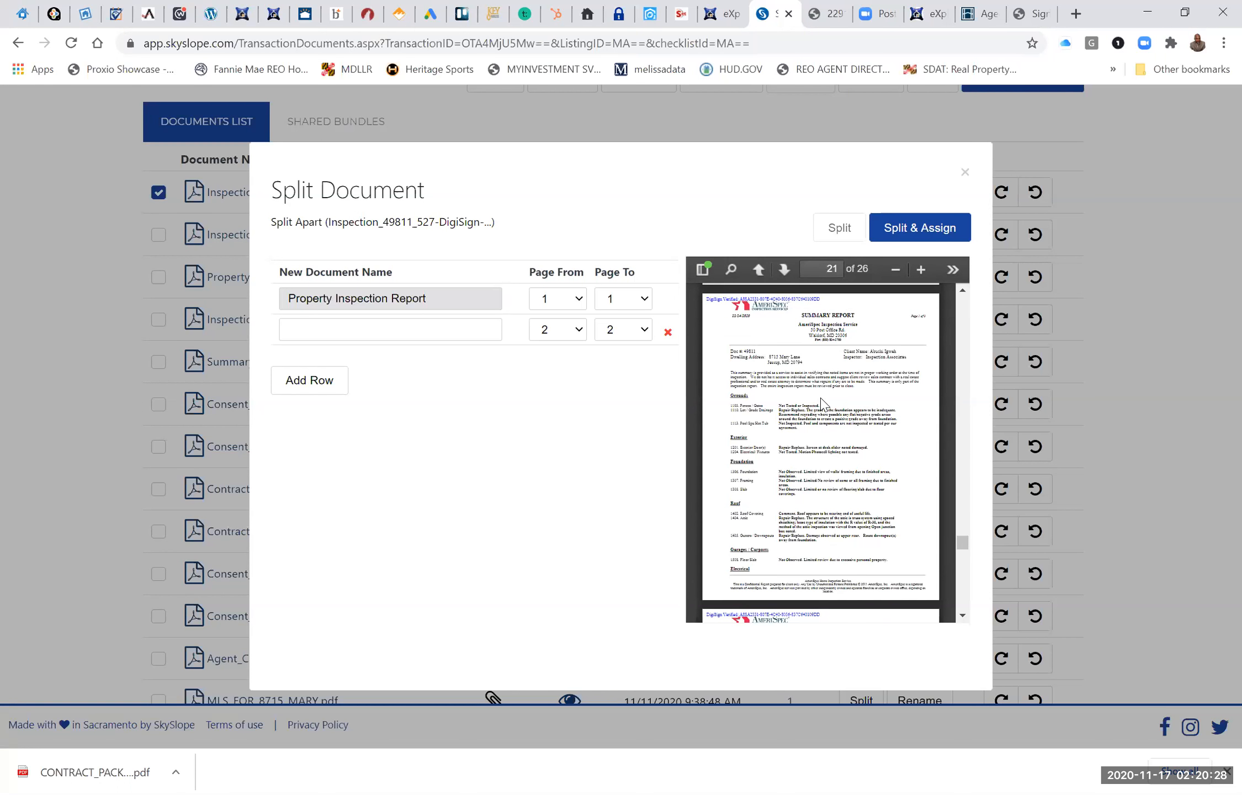
scroll(823, 404, "down", 3)
scroll(823, 406, "down", 2)
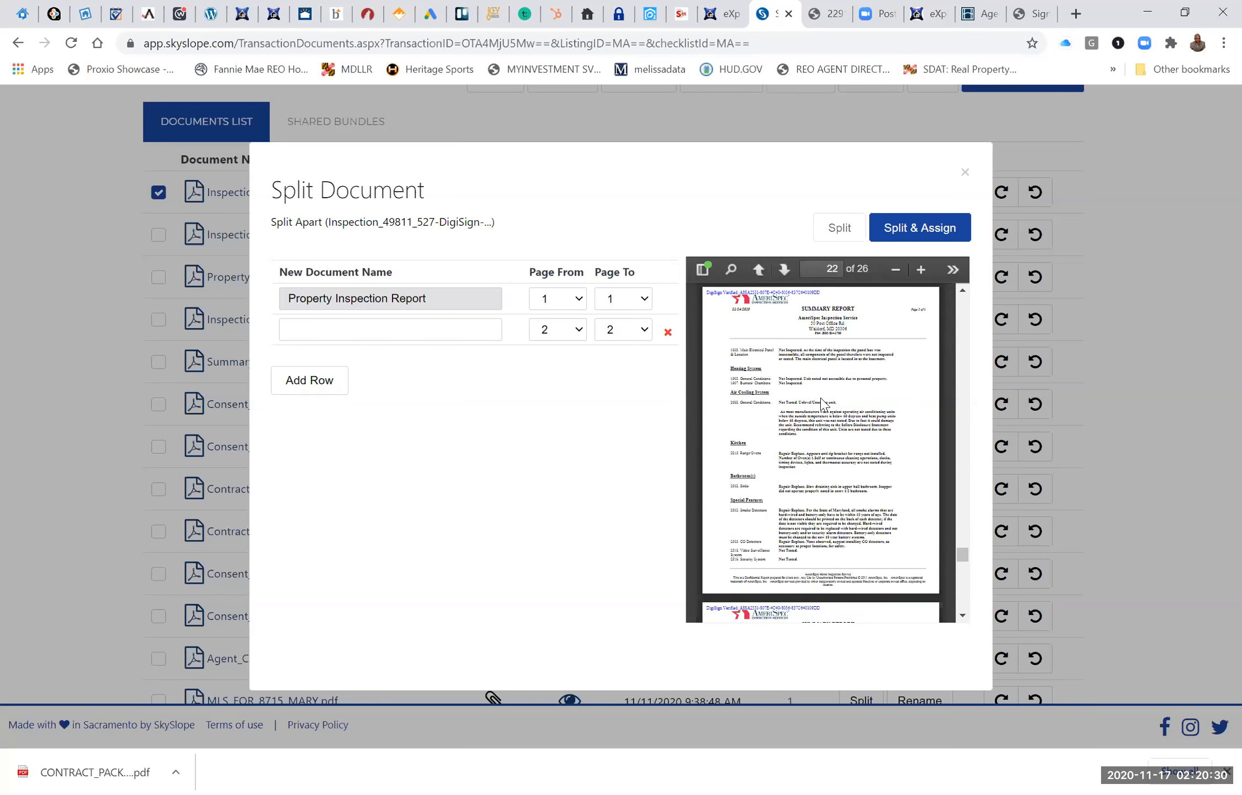
scroll(822, 406, "down", 2)
scroll(822, 405, "down", 3)
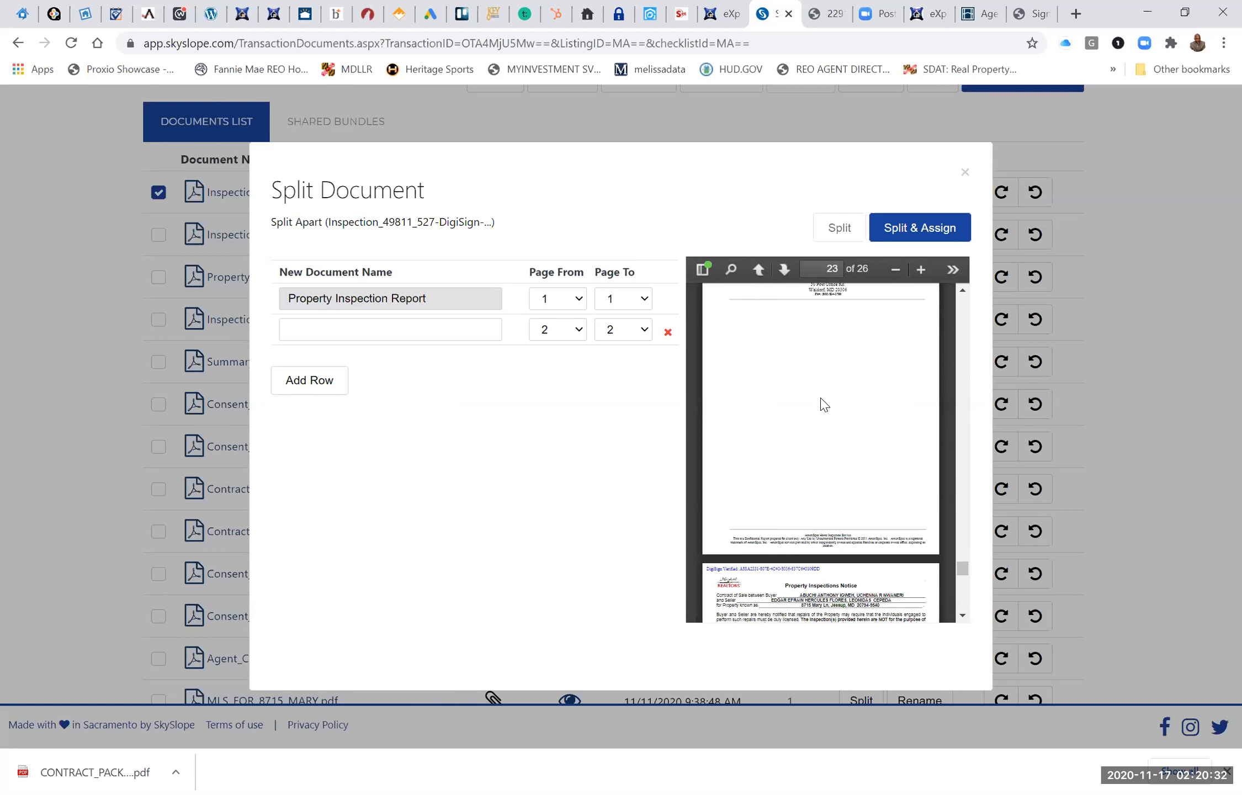
scroll(823, 404, "up", 1)
left_click(645, 298)
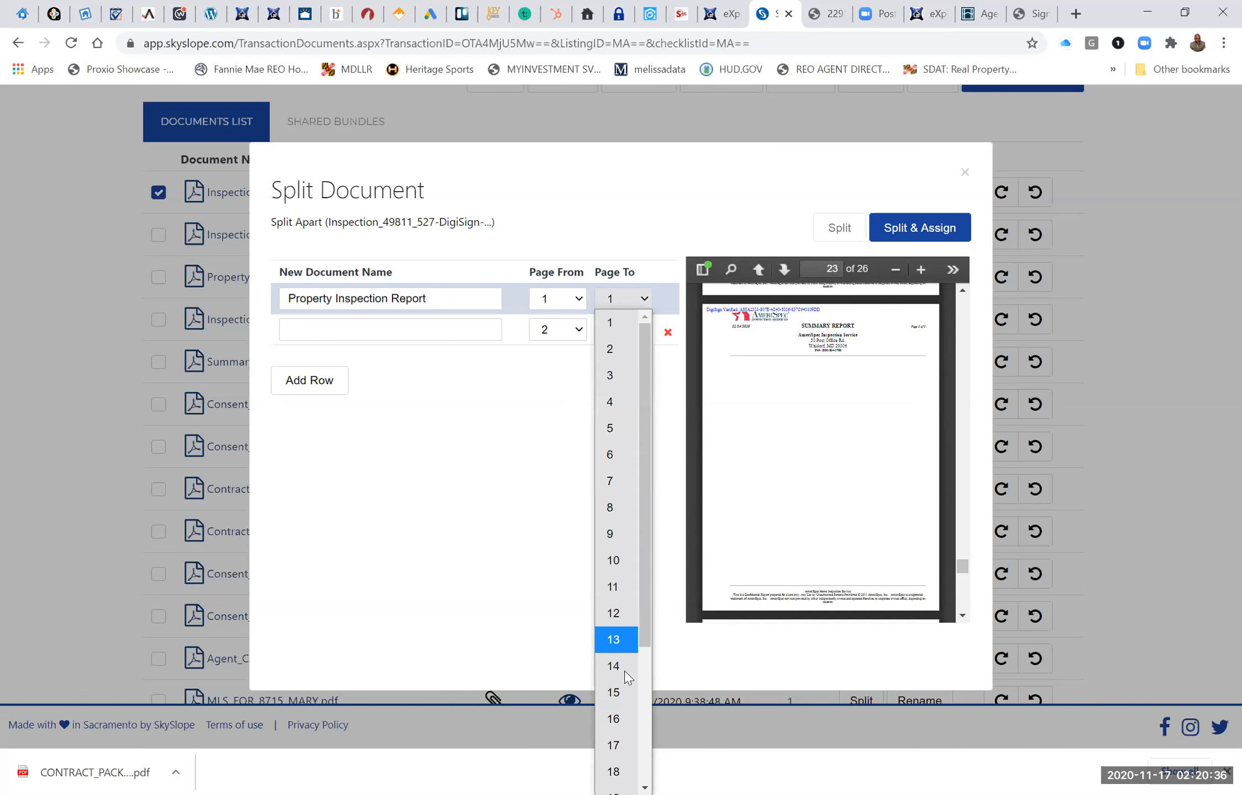
scroll(626, 706, "down", 3)
left_click(627, 704)
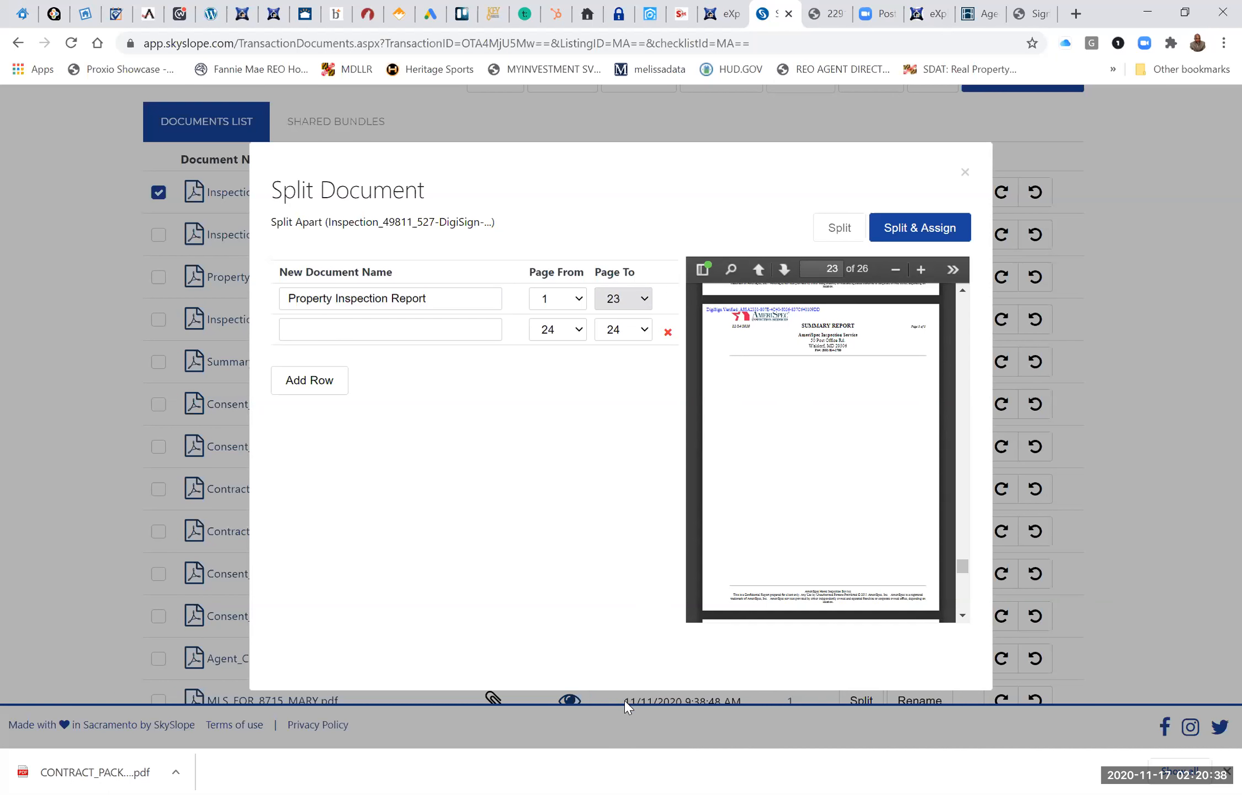
Split and assign the Property Inspection Report, then open its attached PDF from the checklist's Reports section.
left_click(942, 232)
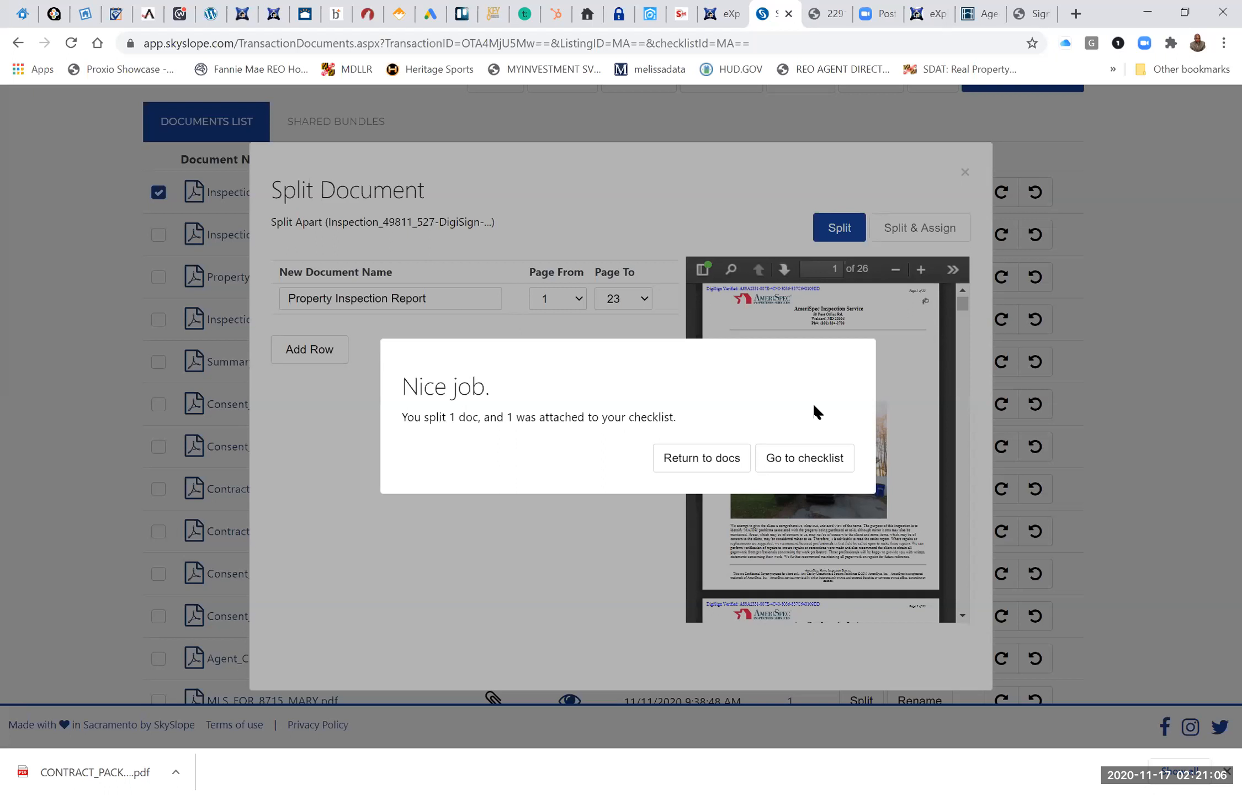
left_click(801, 454)
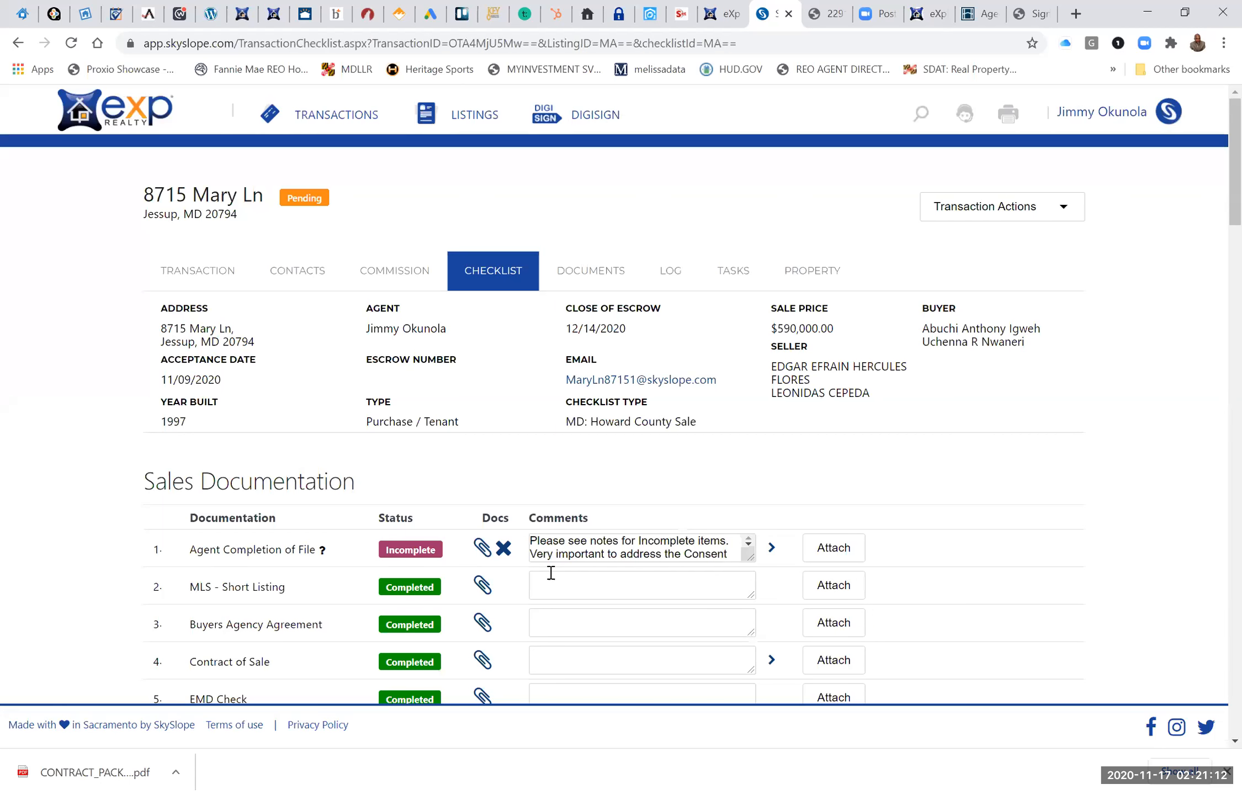
scroll(551, 572, "down", 9)
scroll(551, 573, "down", 15)
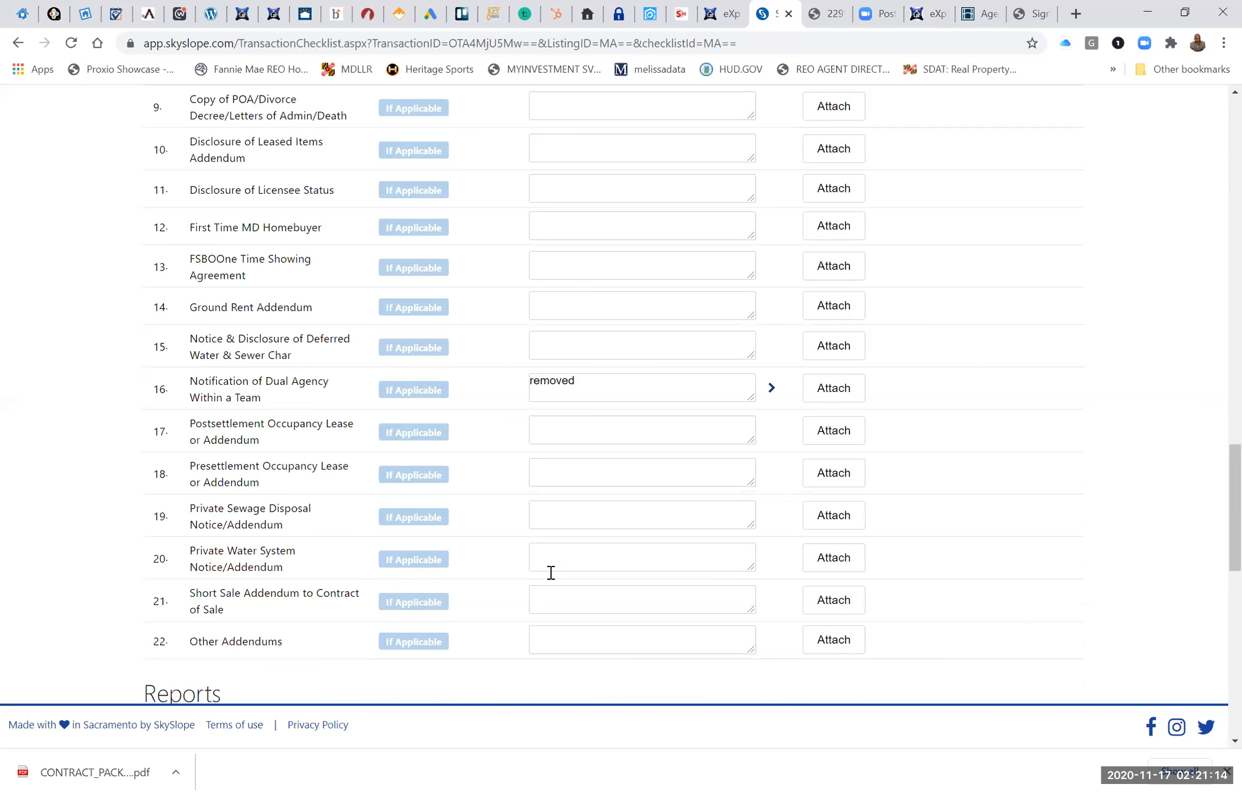
scroll(551, 573, "down", 8)
scroll(396, 485, "up", 2)
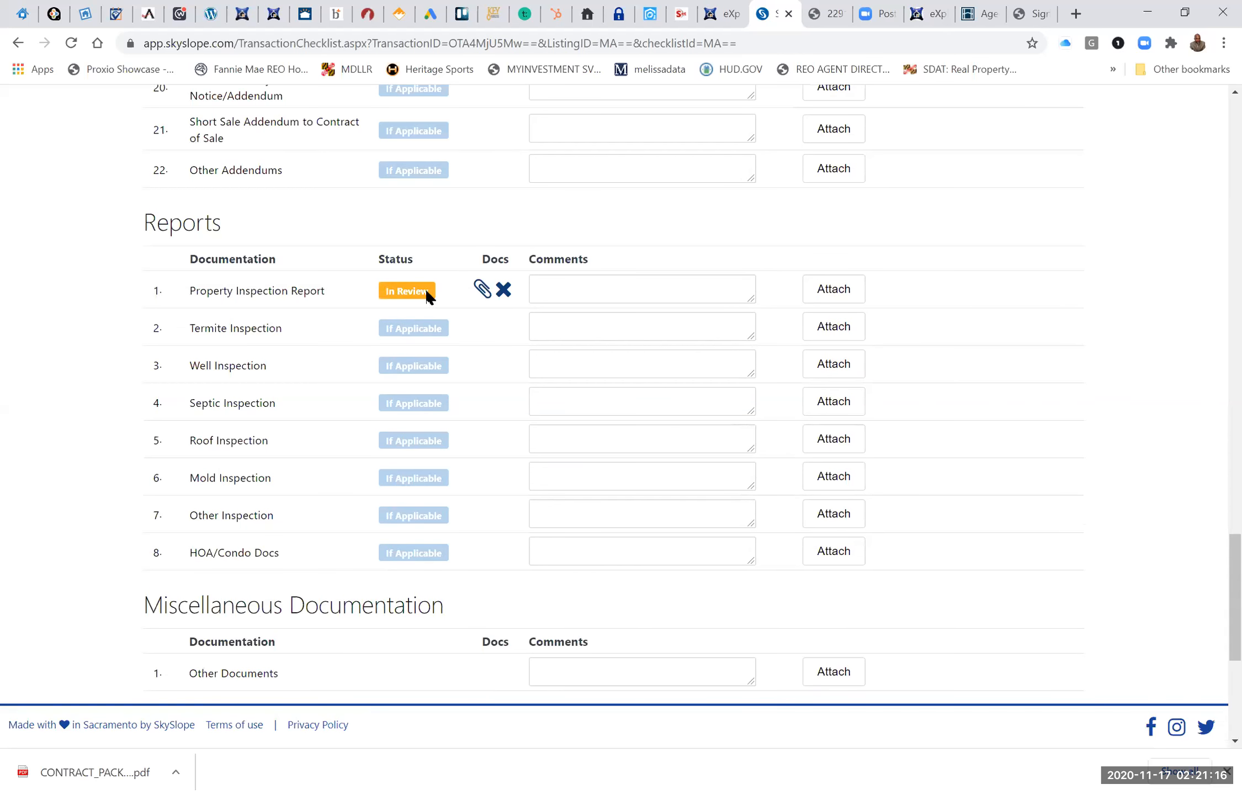
left_click(482, 291)
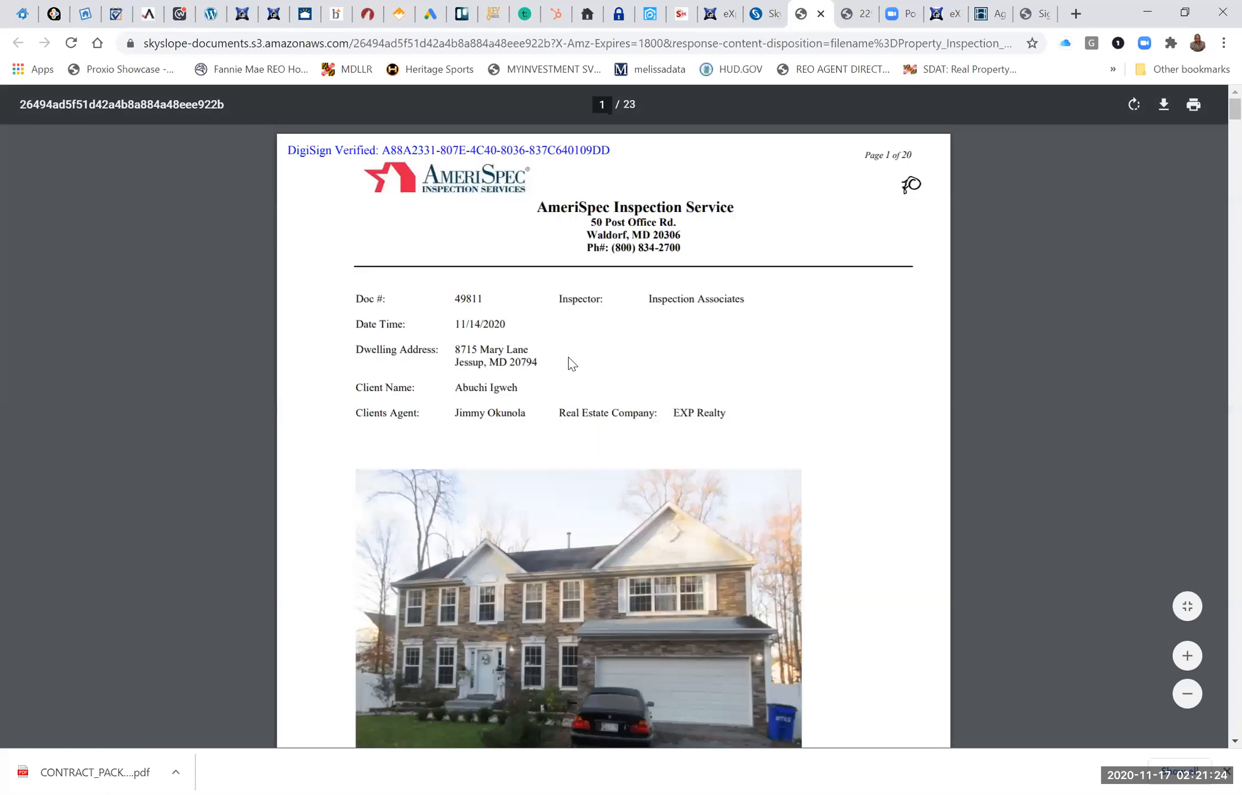
Look through the first pages of the attached inspection report PDF and close it.
scroll(572, 363, "down", 5)
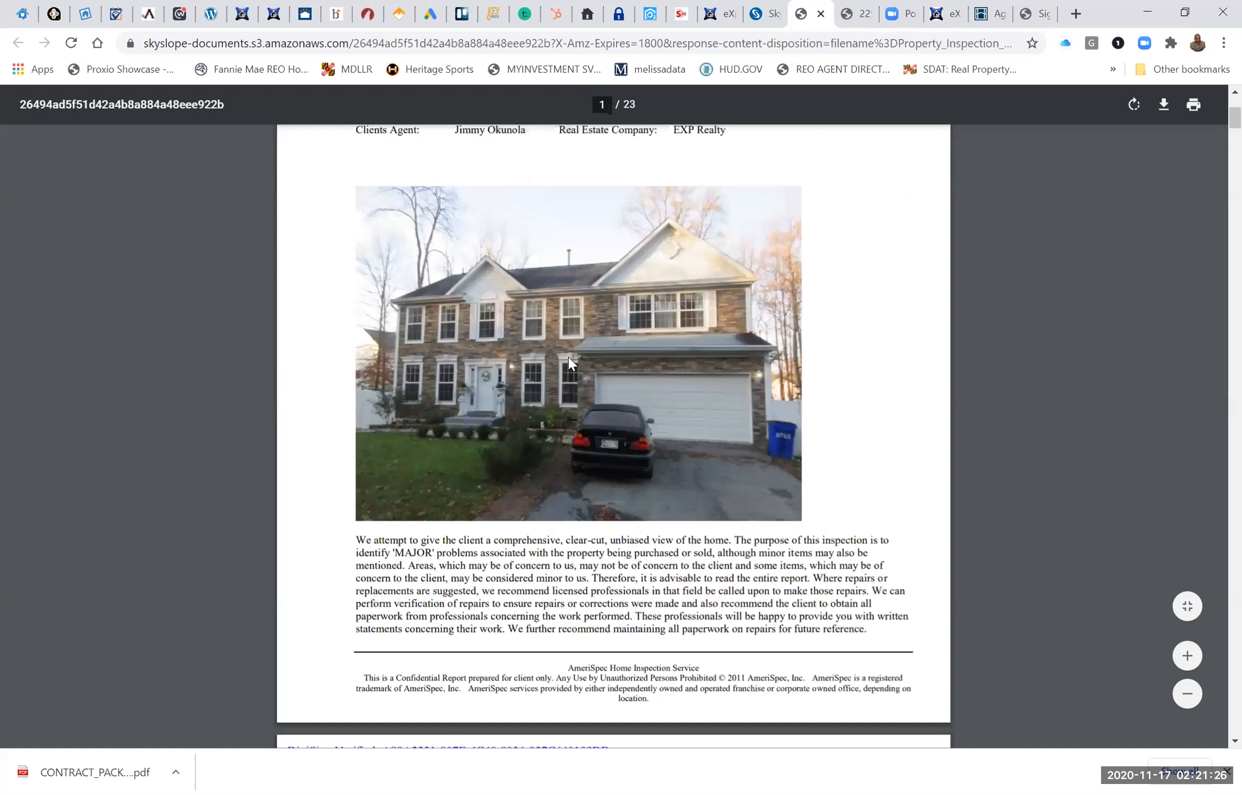
scroll(571, 363, "down", 5)
scroll(788, 252, "down", 4)
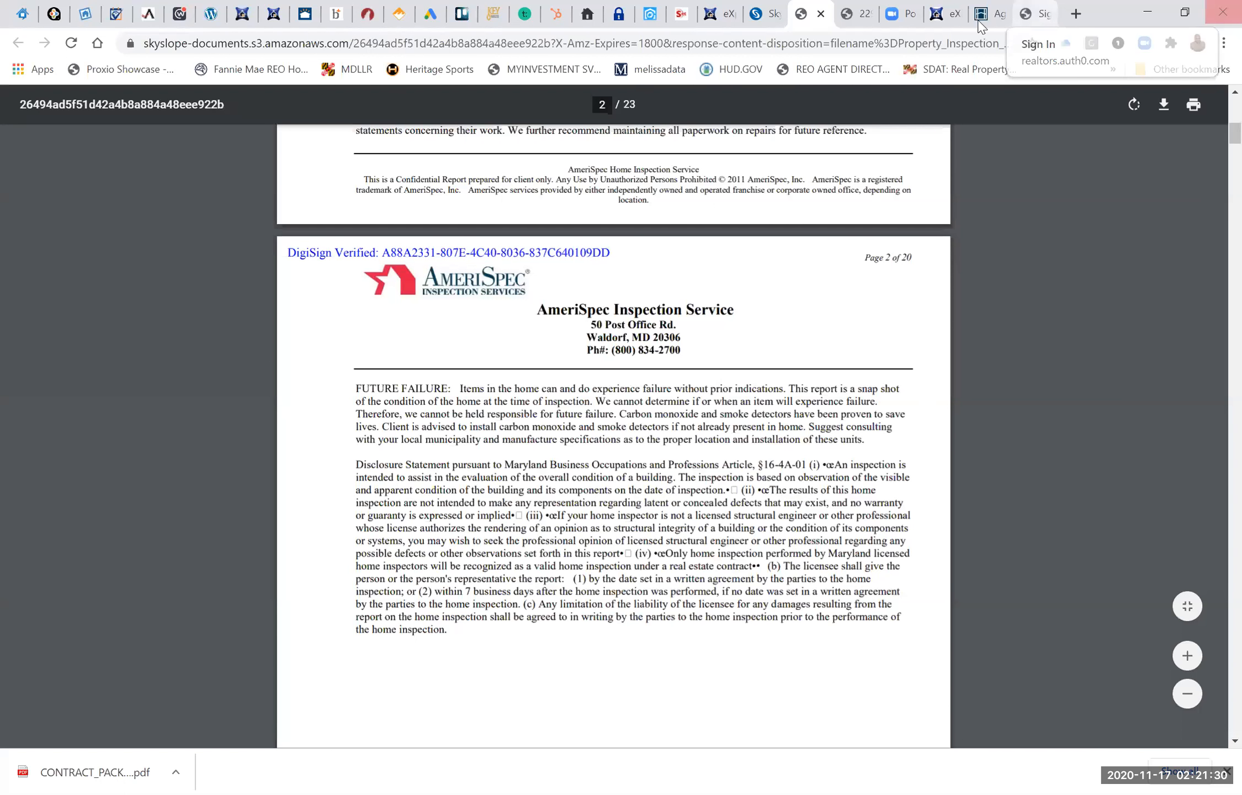
key("ctrl+w")
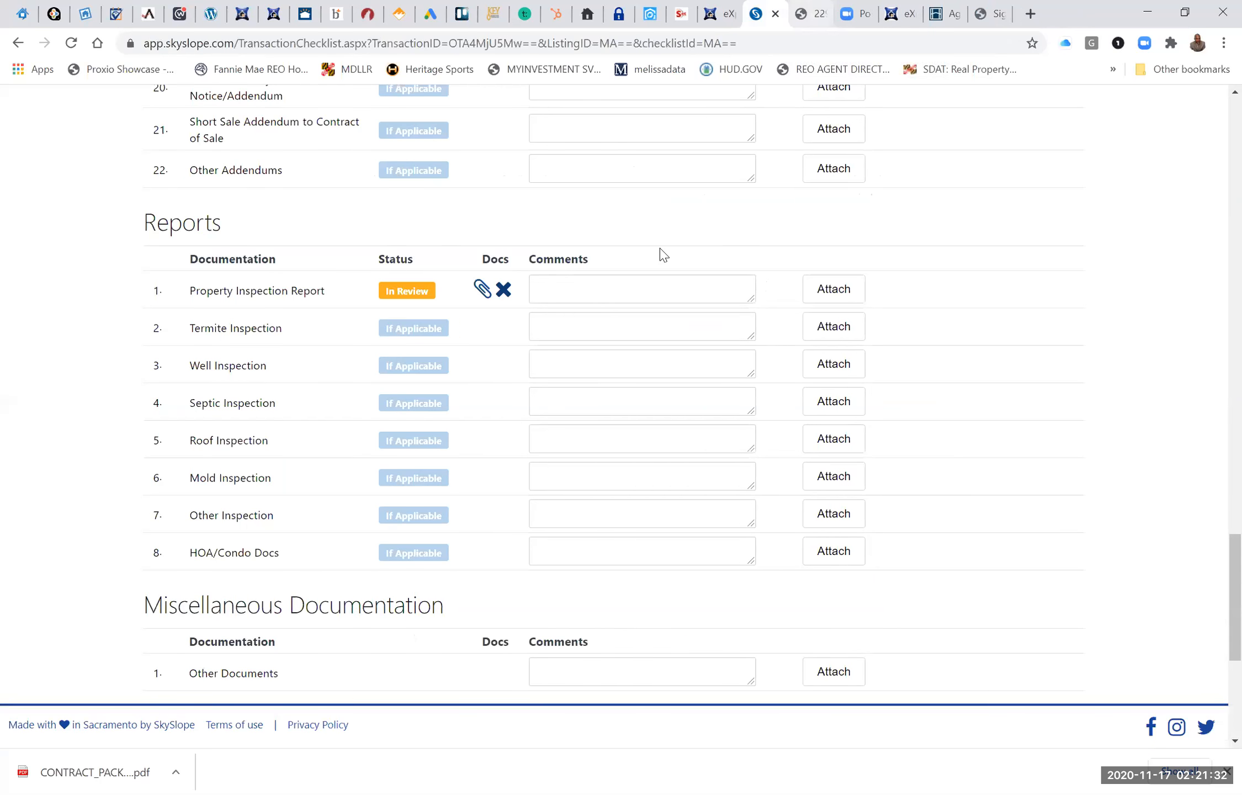
Review the Jessup transaction's checklist items and statuses, and read the full comment on Agent Completion of File.
scroll(660, 247, "up", 4)
scroll(661, 248, "up", 9)
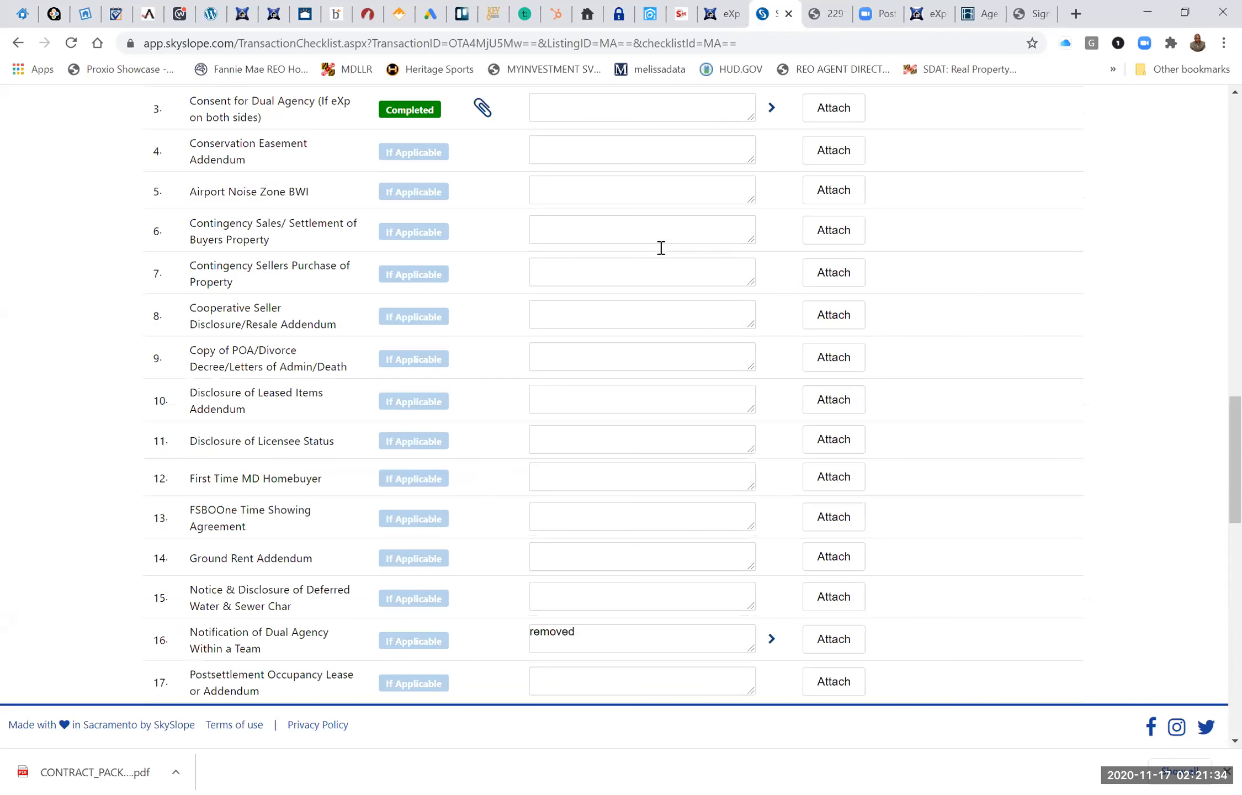
scroll(661, 247, "up", 2)
scroll(661, 248, "up", 1)
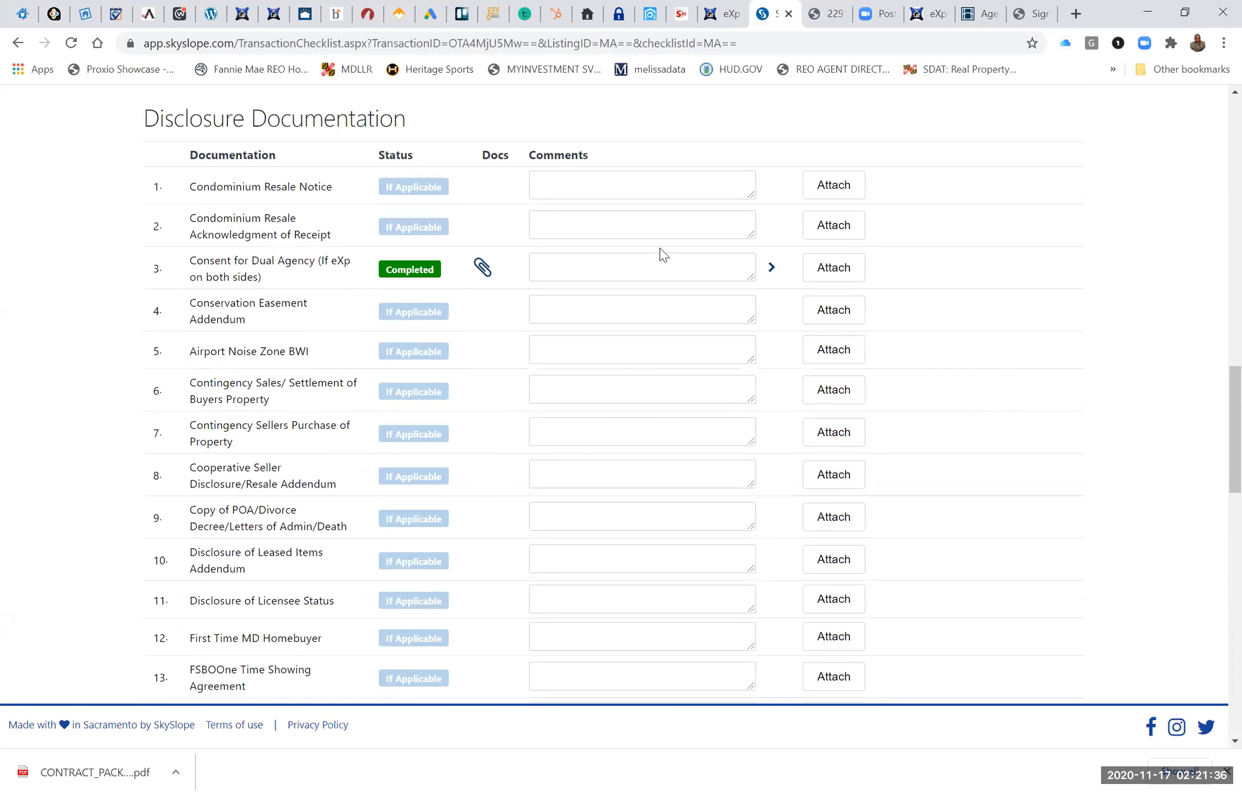
scroll(661, 248, "up", 10)
scroll(661, 248, "up", 5)
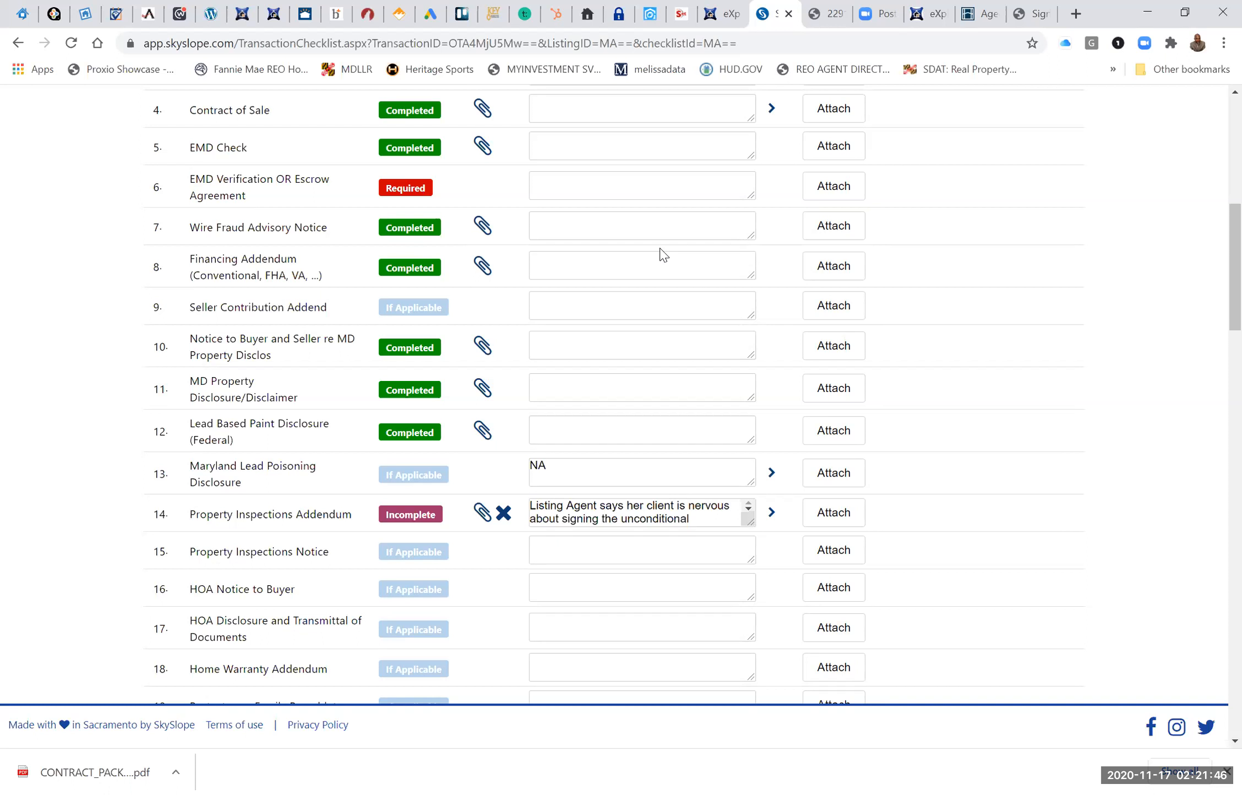
scroll(660, 247, "up", 8)
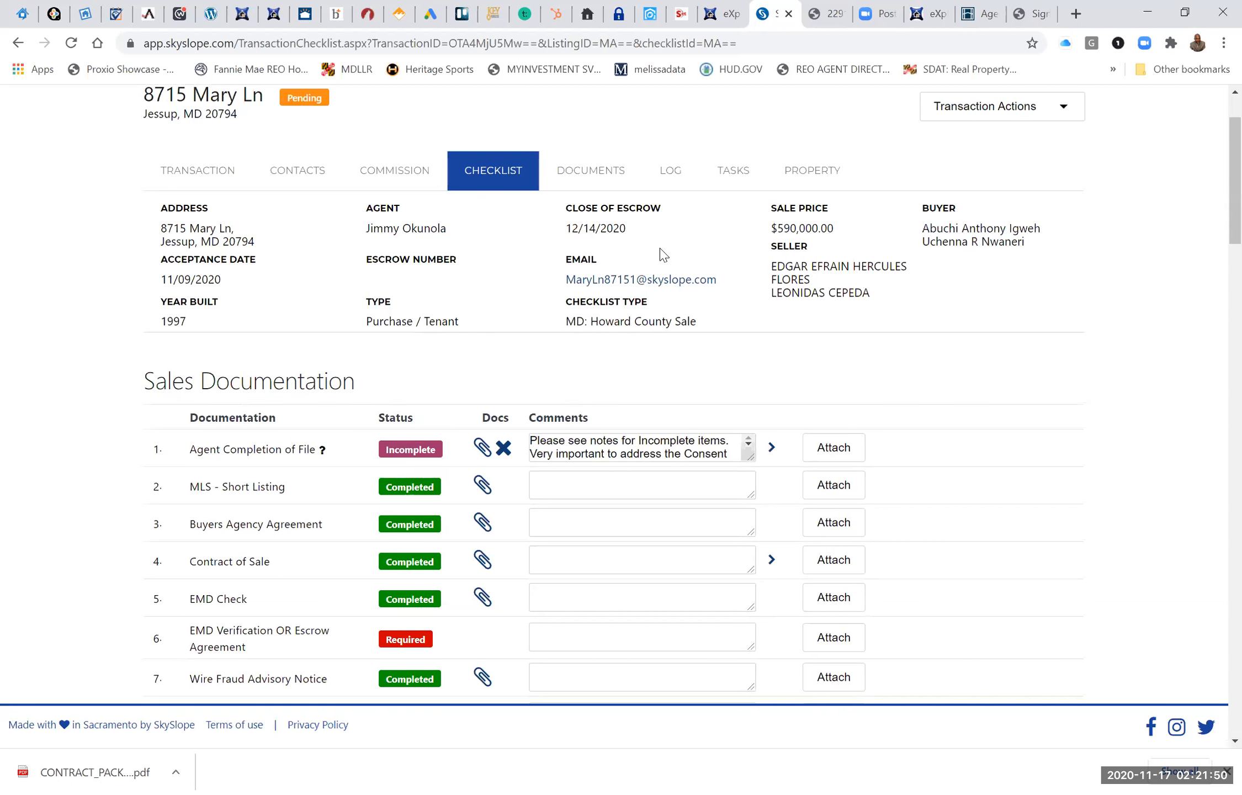
scroll(662, 255, "up", 1)
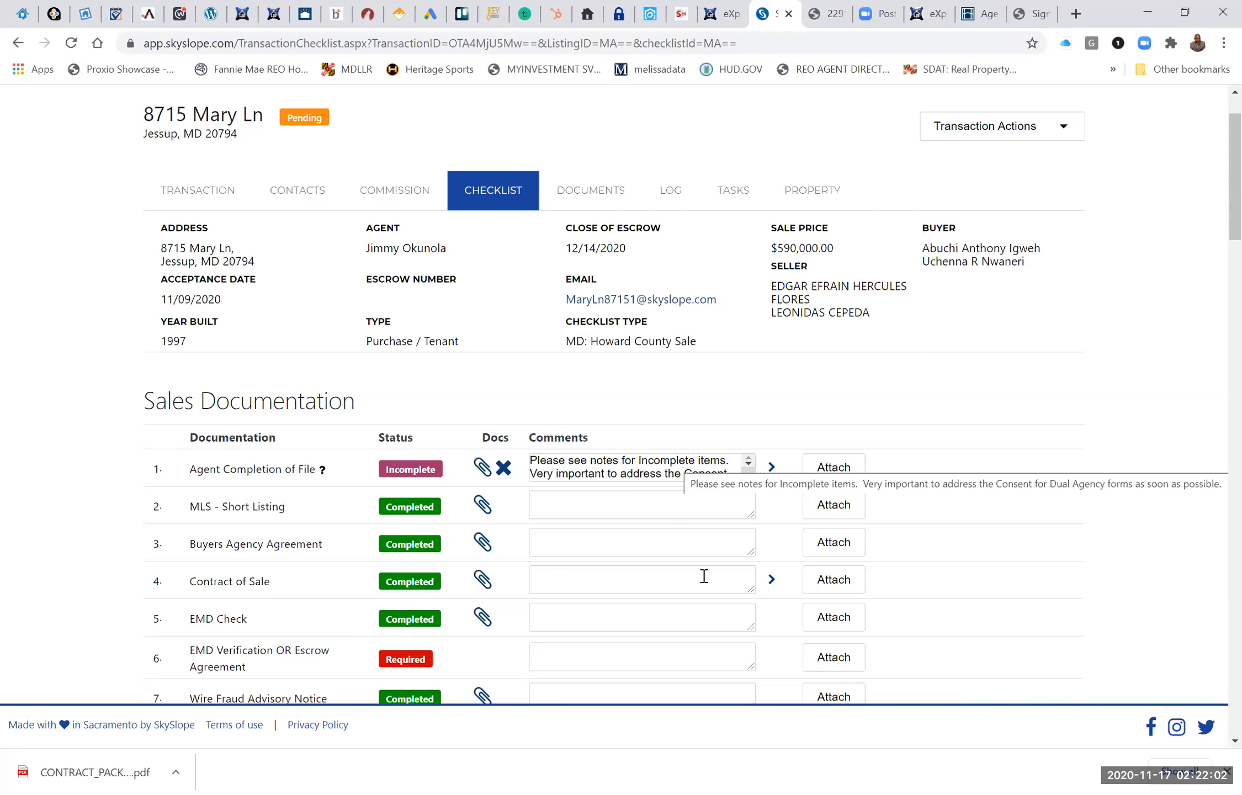
left_click(750, 468)
left_click(750, 468)
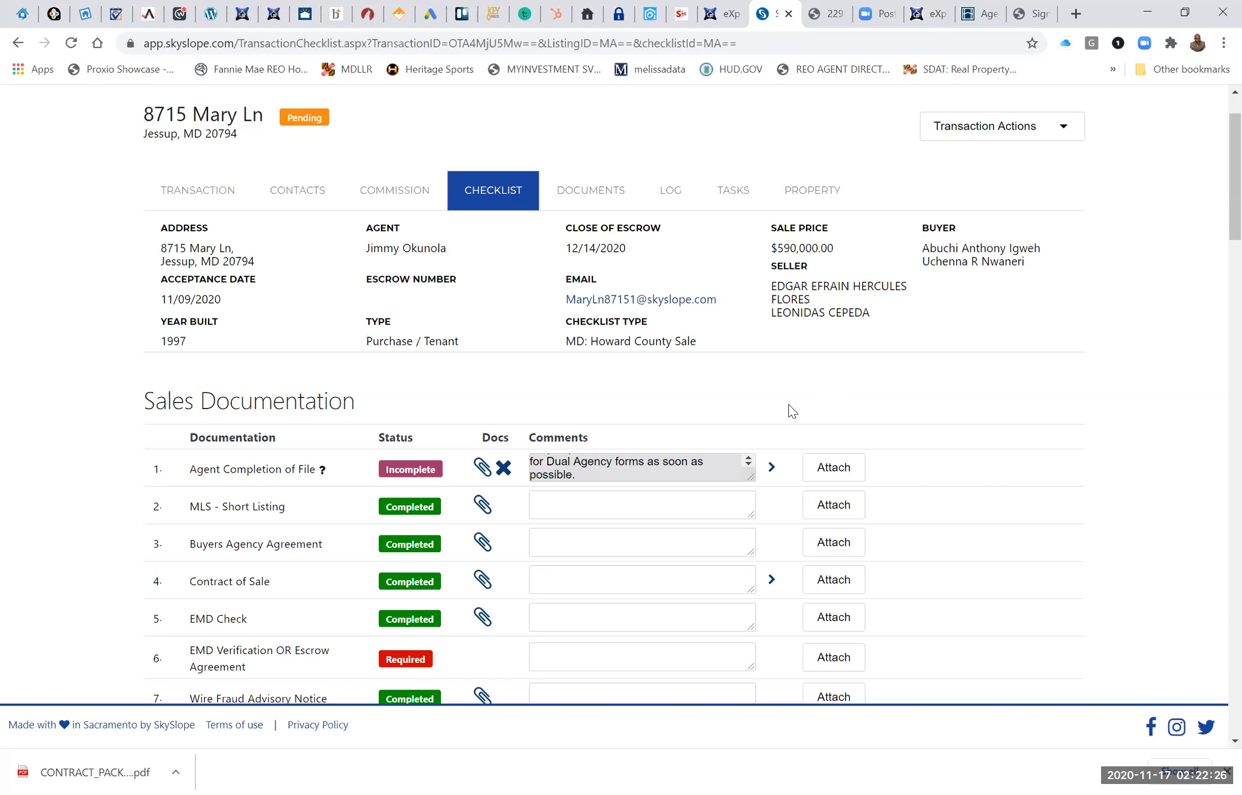
Open Contract_of_Sale_4.pdf from the Jessup transaction's documents for splitting and look up checklist names matching "AD" for the new document.
left_click(588, 193)
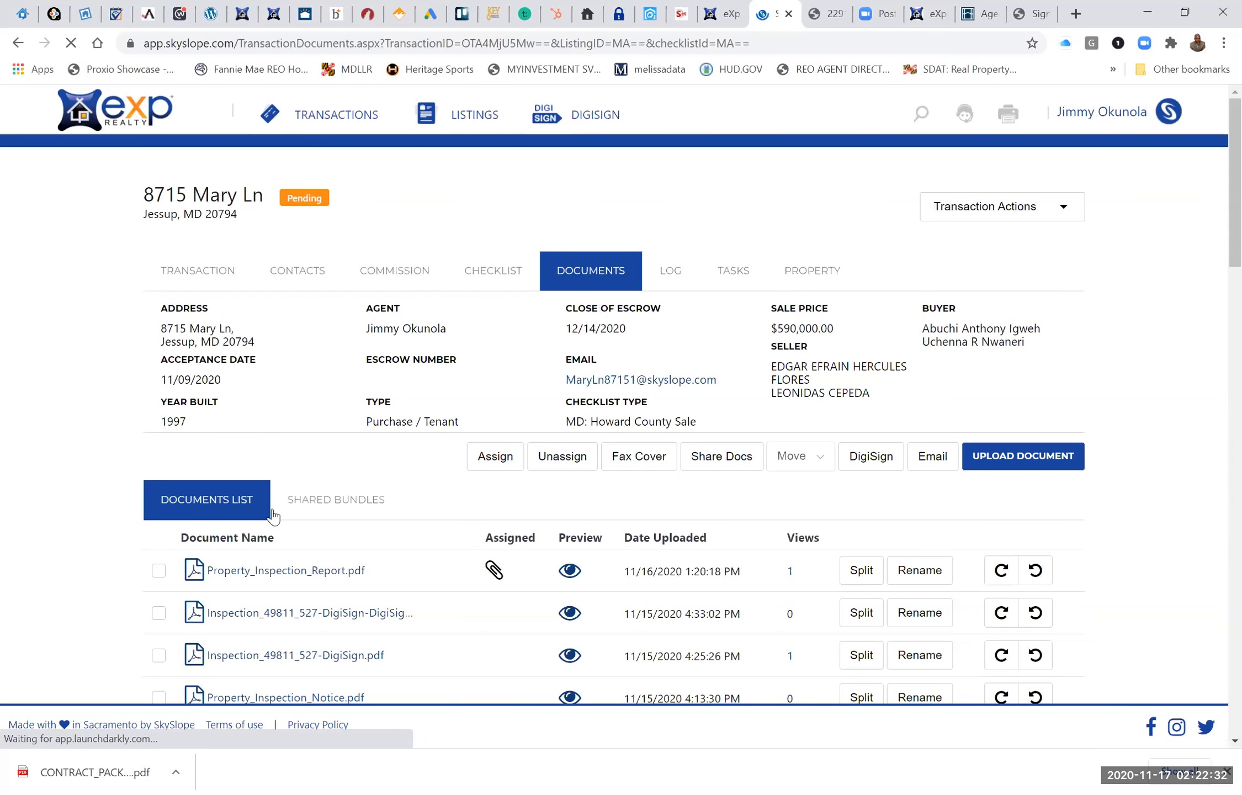
scroll(271, 519, "down", 5)
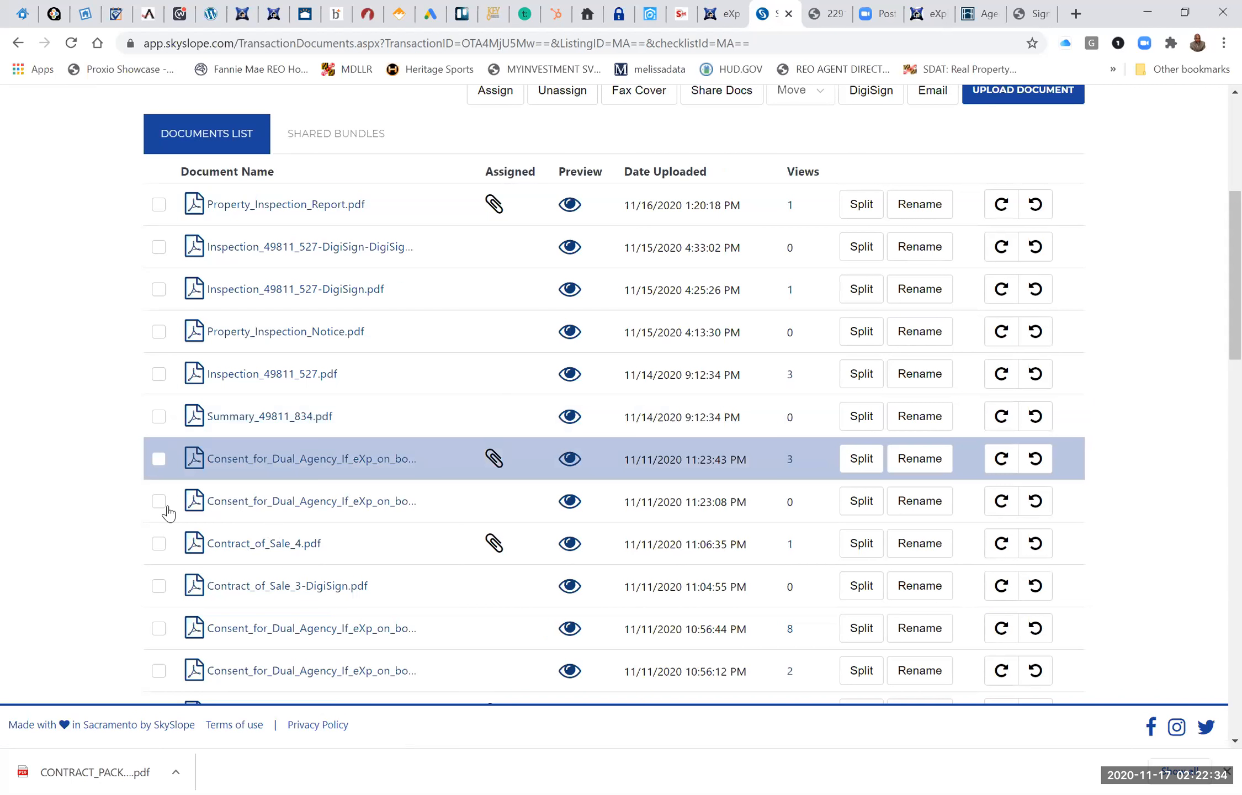
scroll(166, 502, "down", 1)
left_click(859, 494)
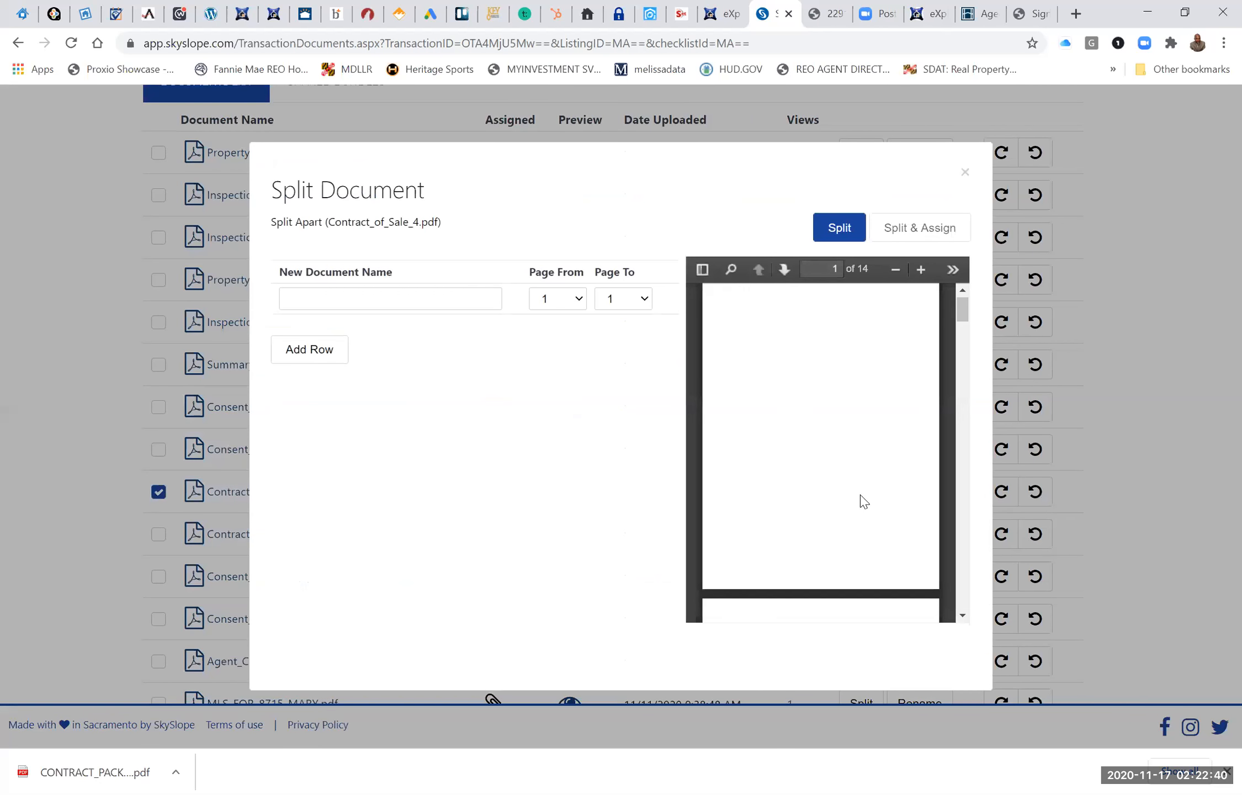
left_click(472, 298)
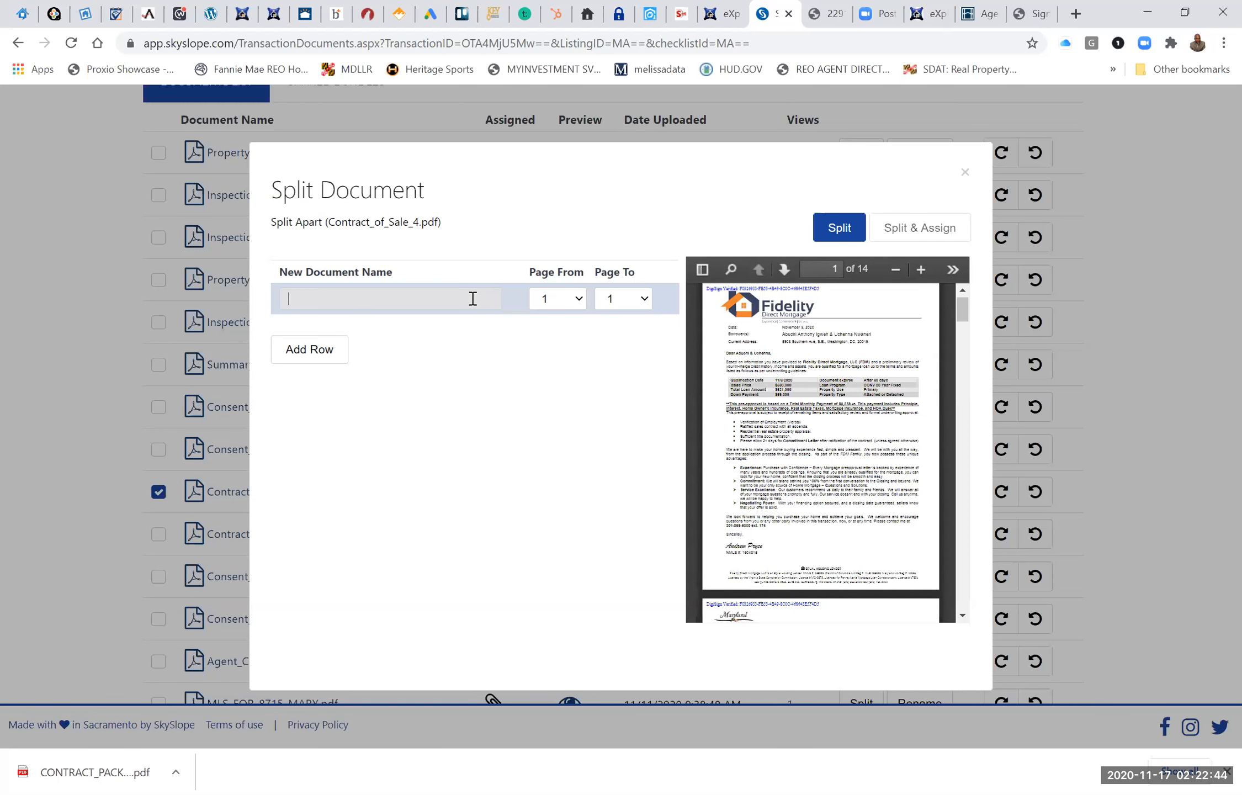
type("A")
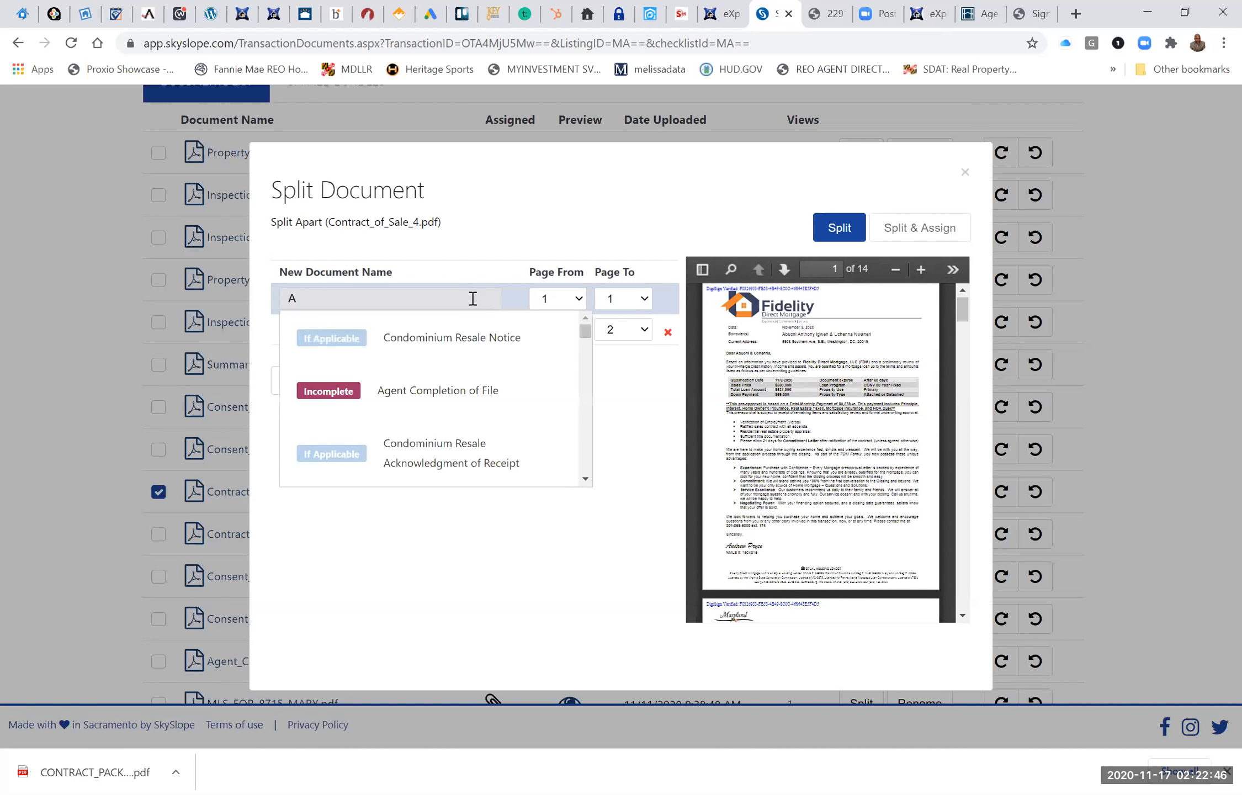
type("D")
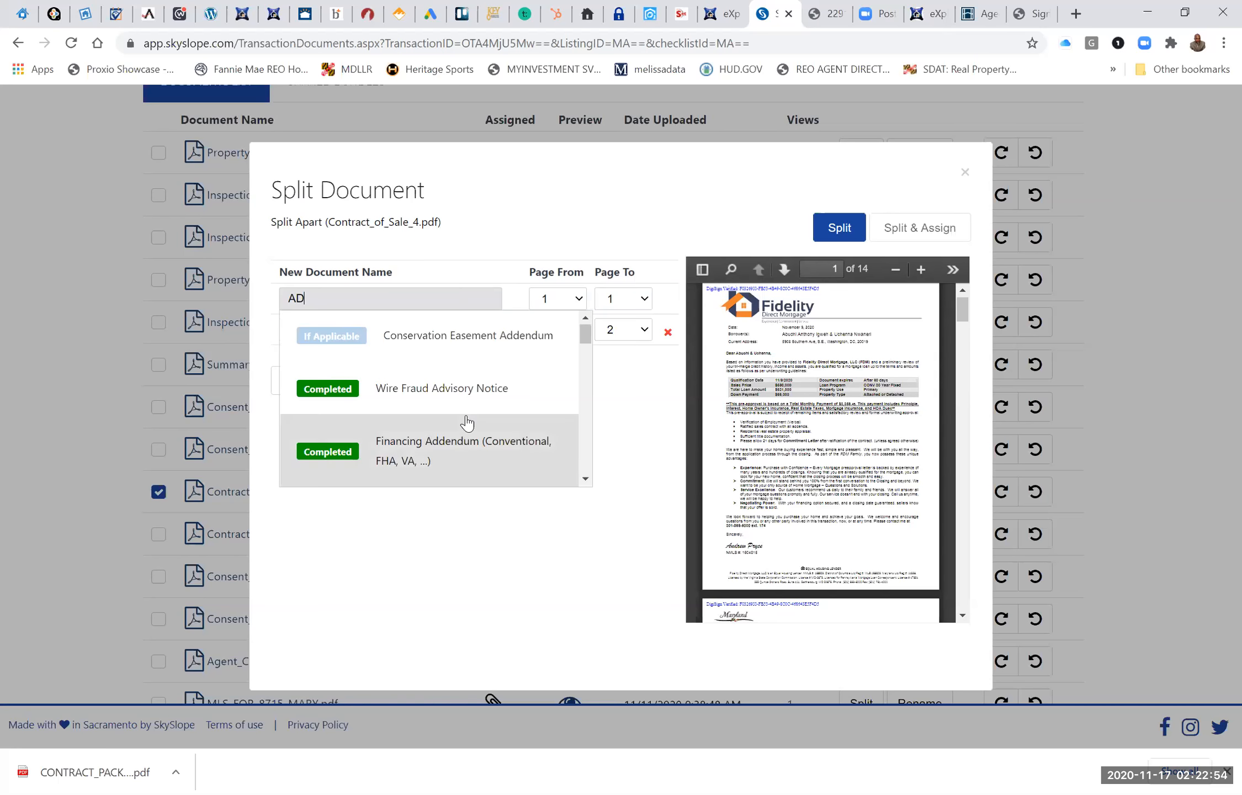
scroll(467, 422, "down", 3)
scroll(467, 422, "down", 3)
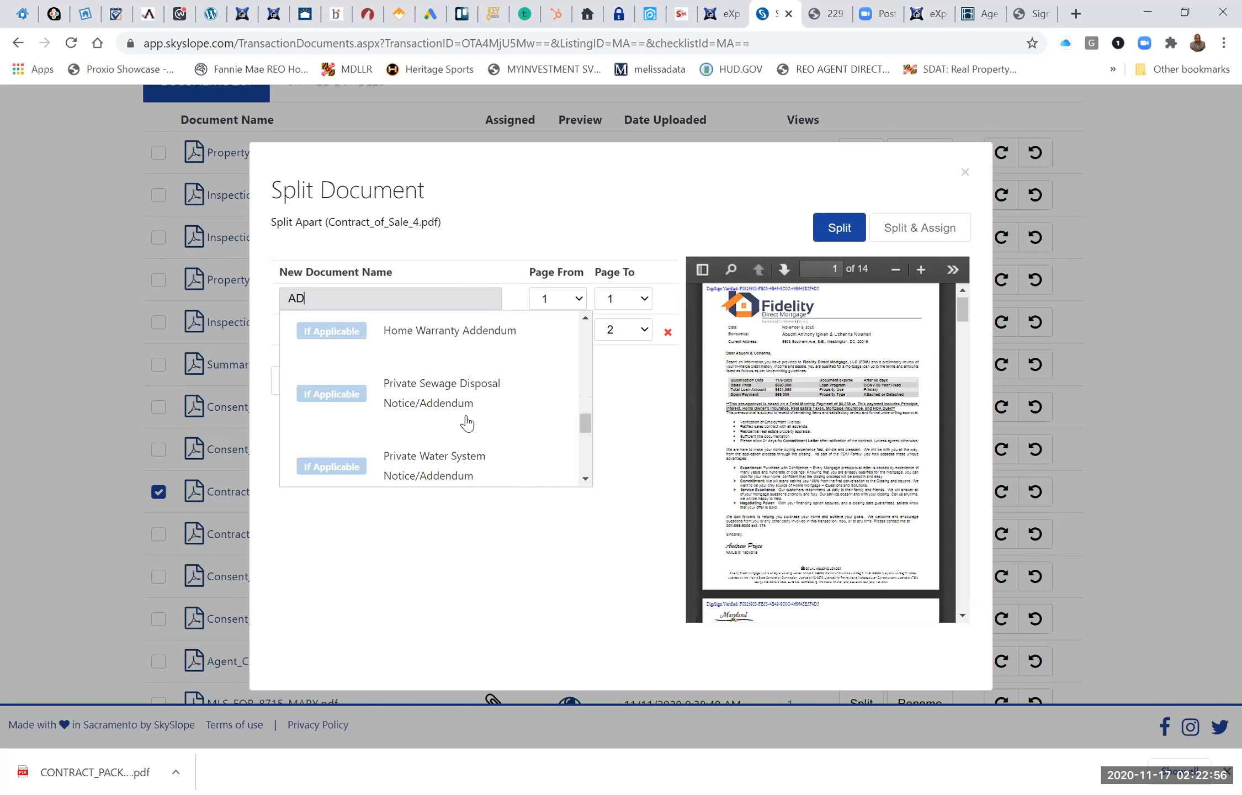
scroll(466, 422, "down", 3)
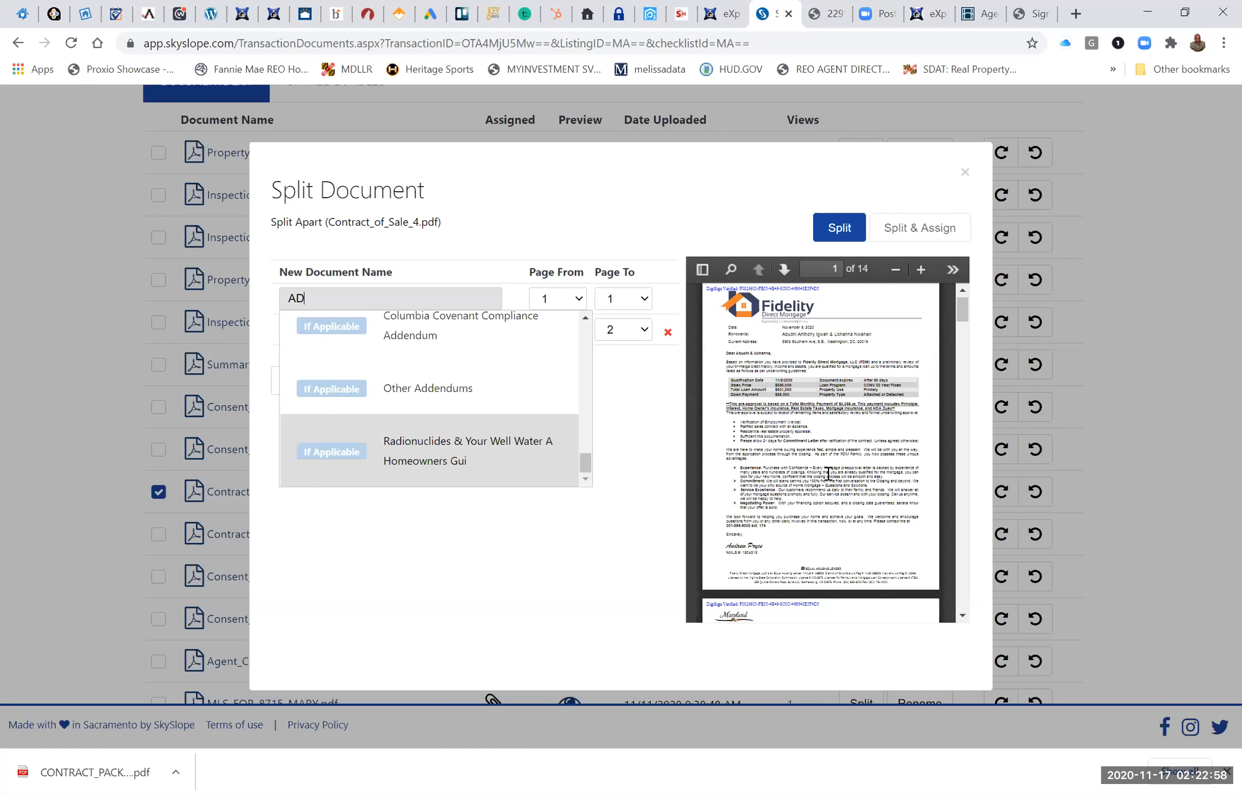
Look through the opening pages of the contract in the split preview and close the dialog without splitting.
scroll(931, 410, "down", 3)
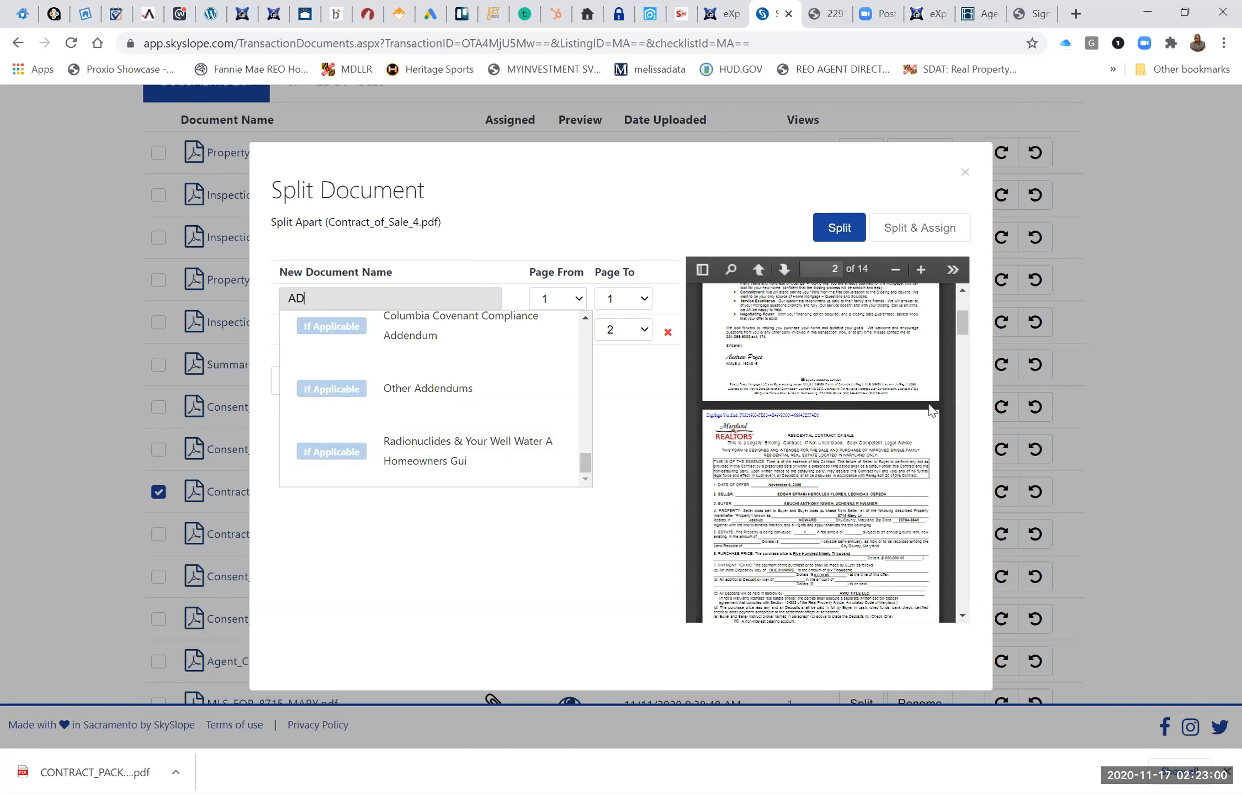
scroll(931, 410, "down", 3)
scroll(930, 410, "down", 3)
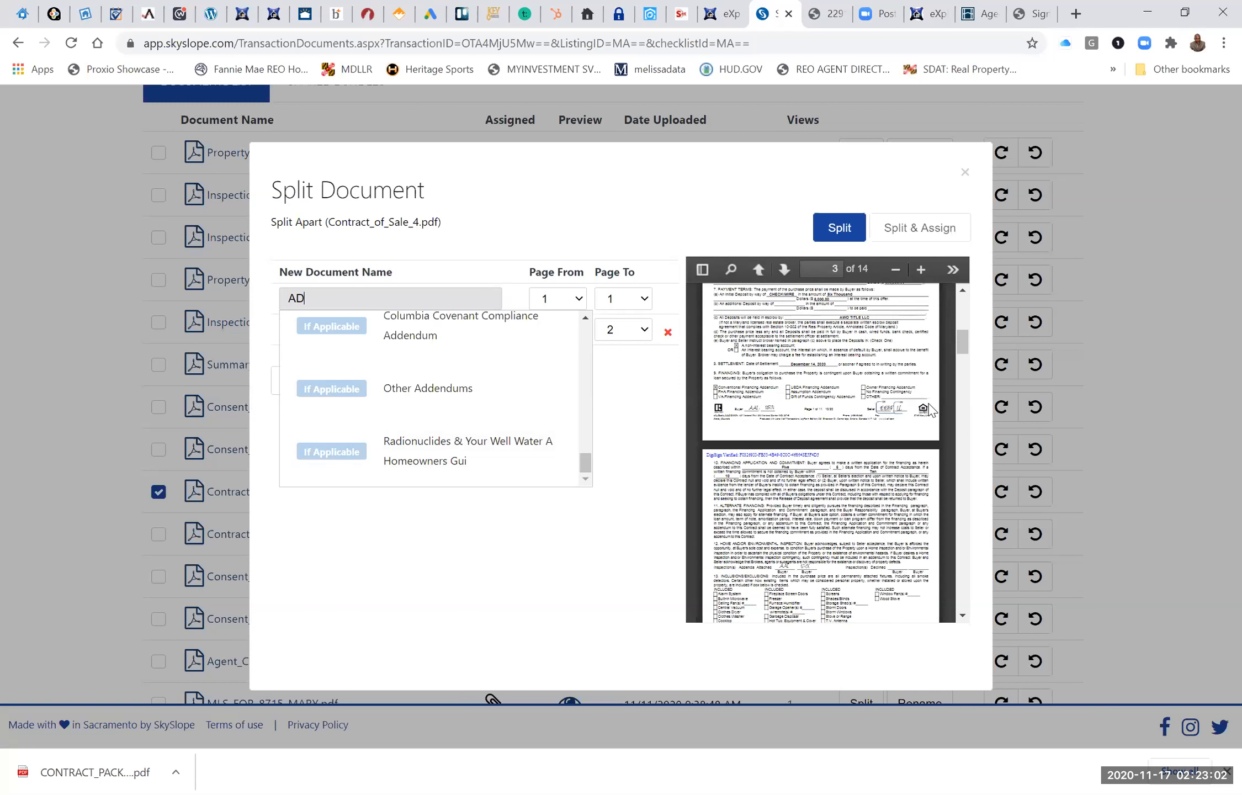
left_click_drag(962, 351, 970, 171)
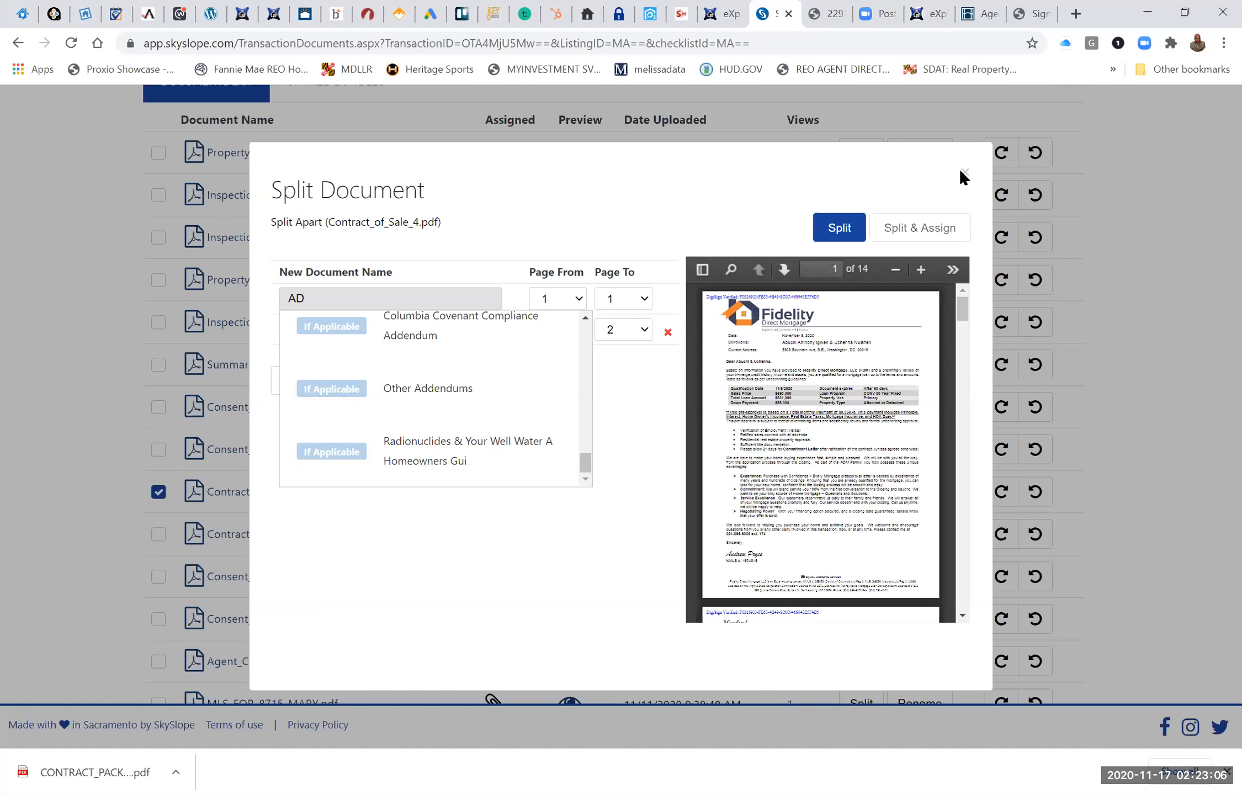
left_click(962, 172)
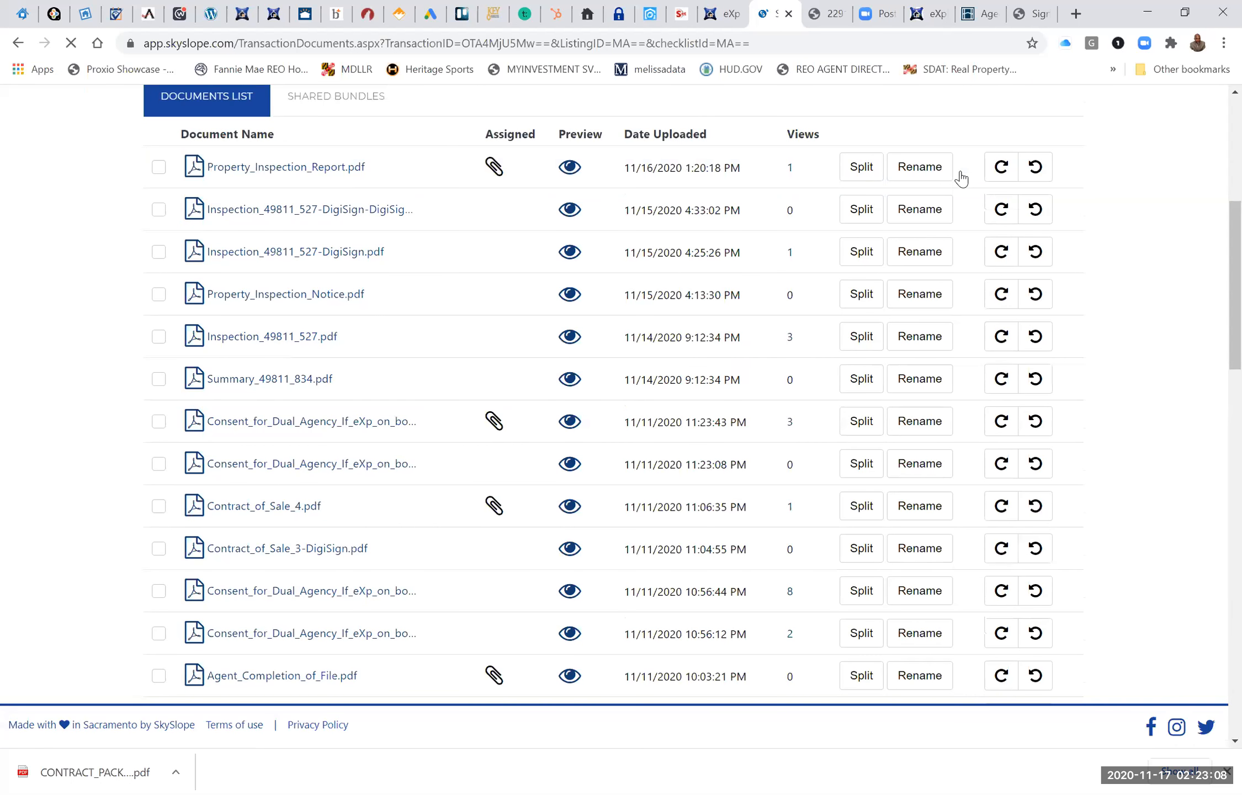
Open the Silver Spring rental transaction from the transactions list and show its checklist's Sales Documentation.
scroll(962, 178, "up", 1)
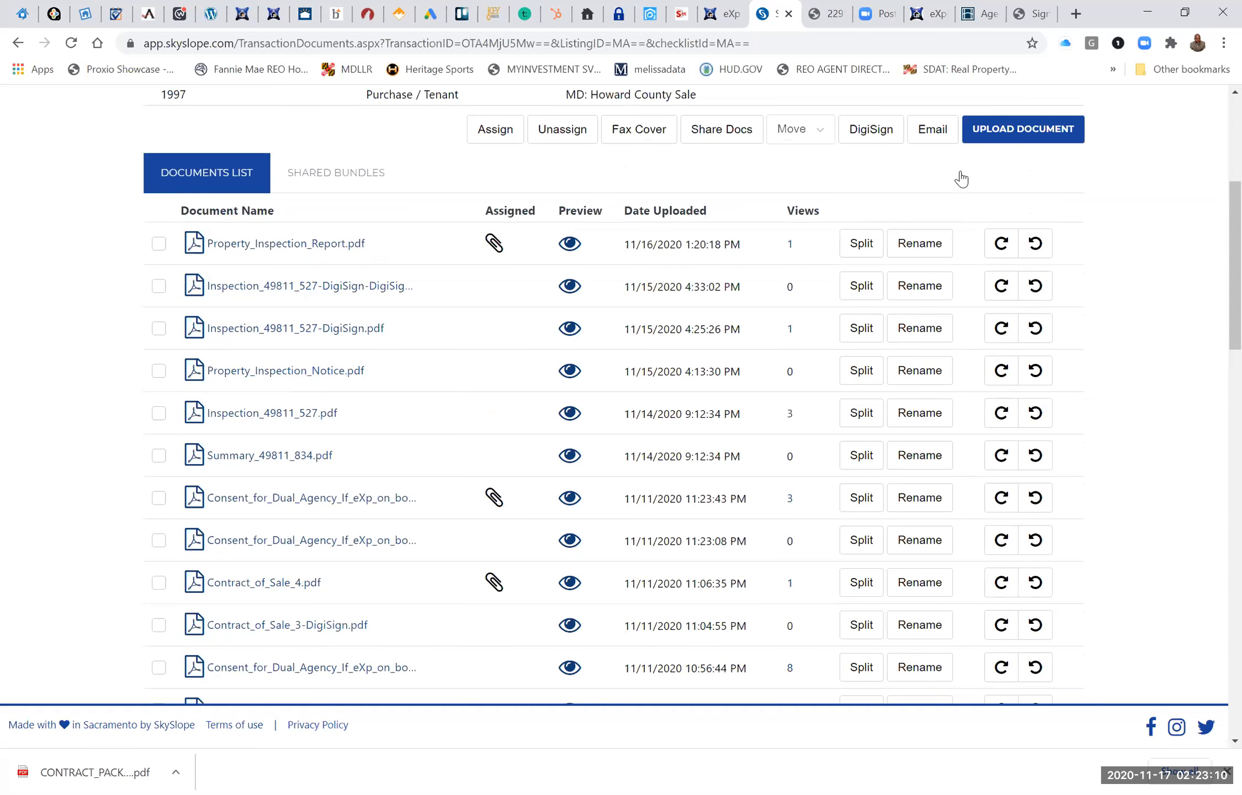
scroll(962, 178, "up", 5)
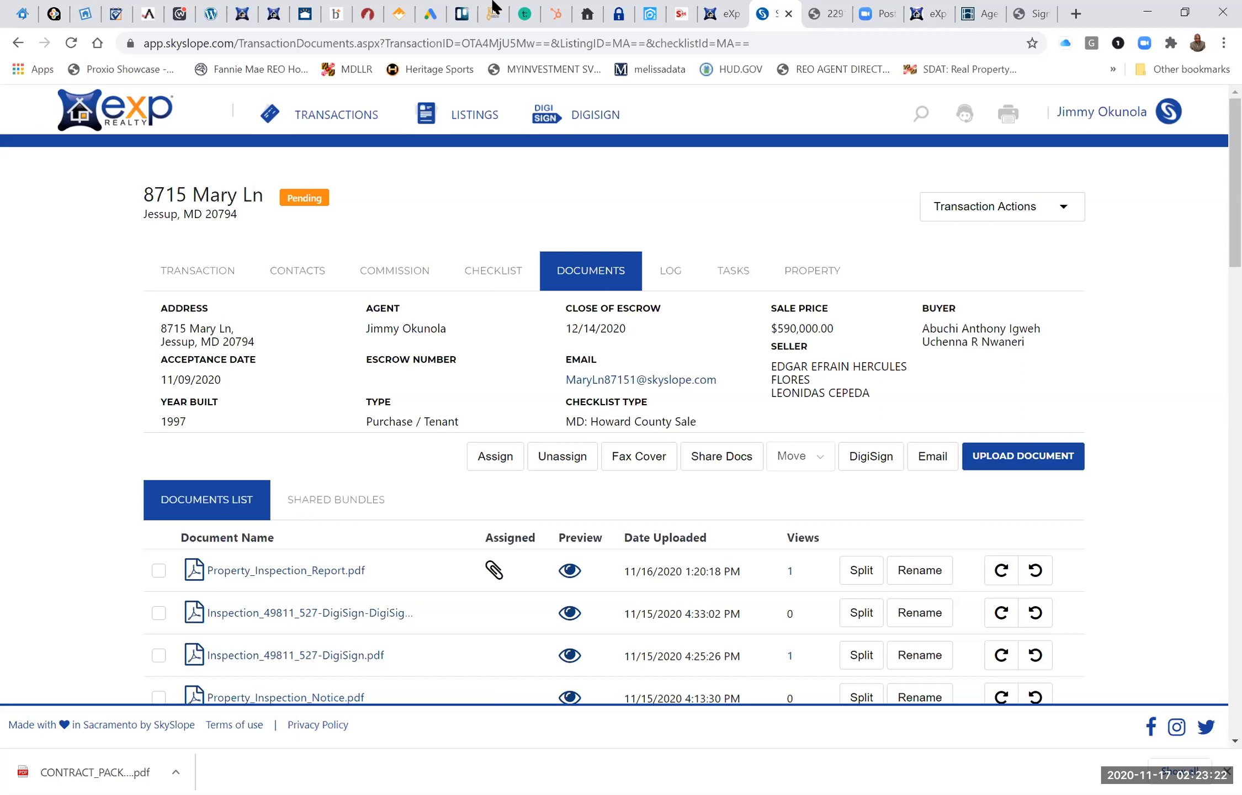
left_click(347, 117)
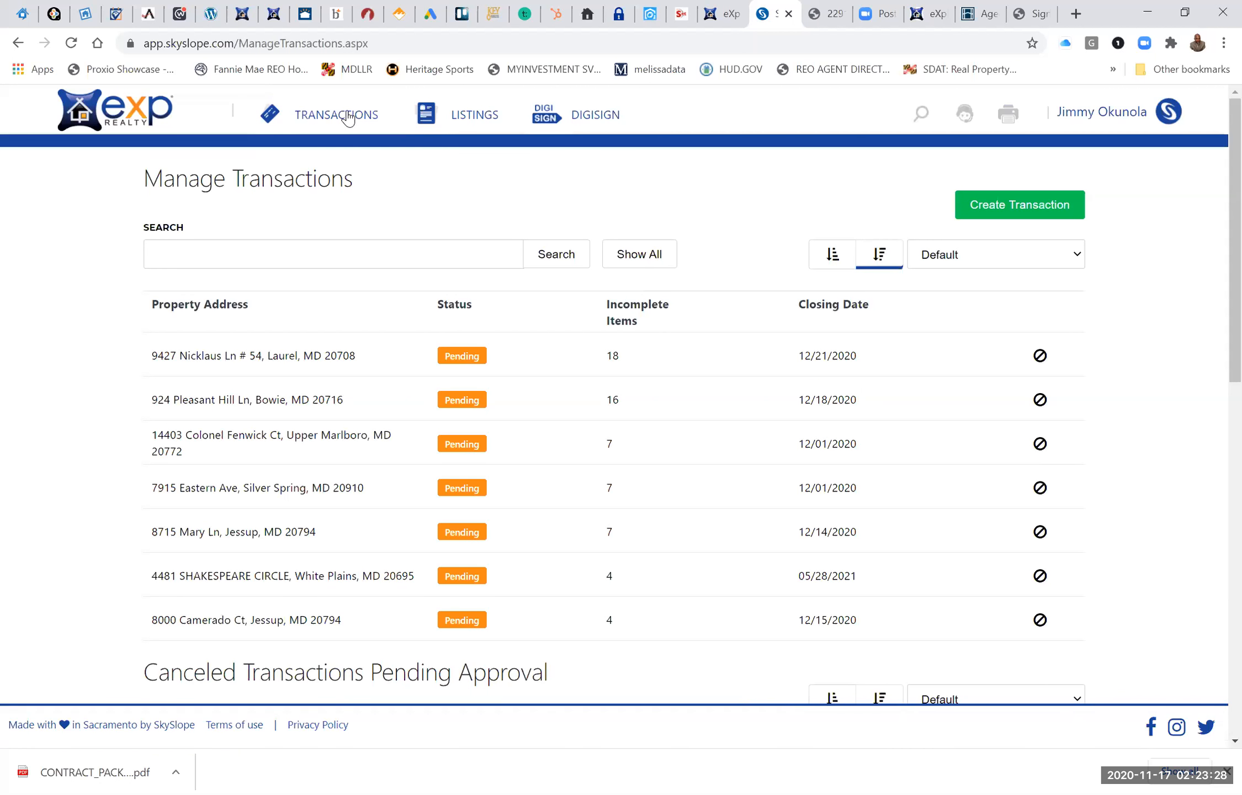
left_click(221, 488)
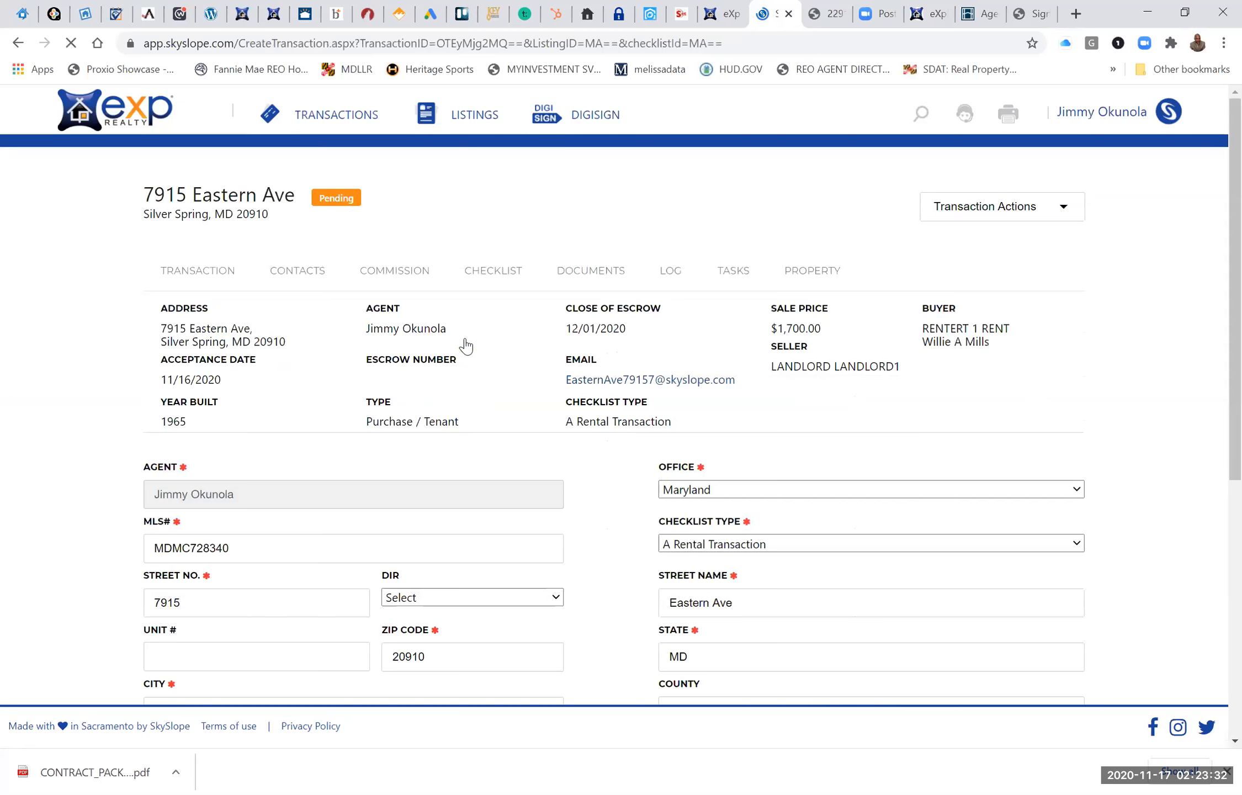
left_click(500, 276)
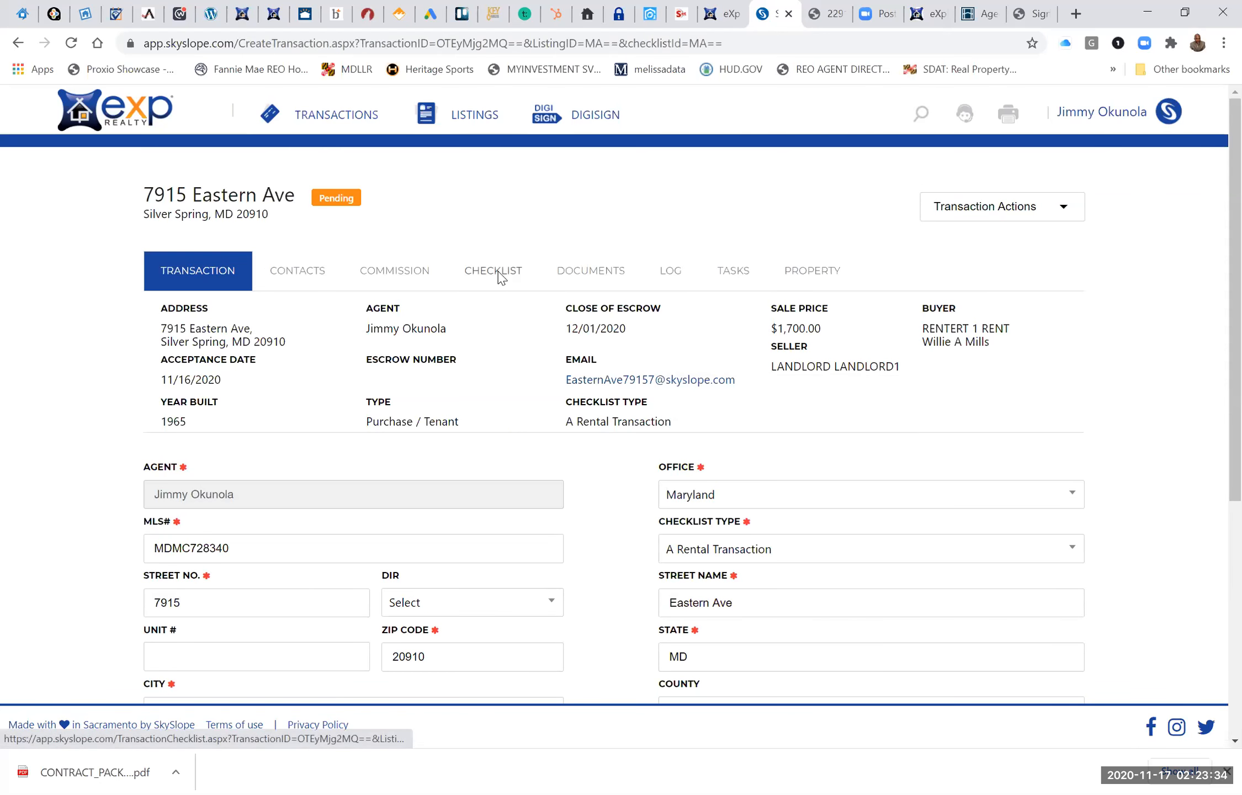
scroll(498, 424, "down", 2)
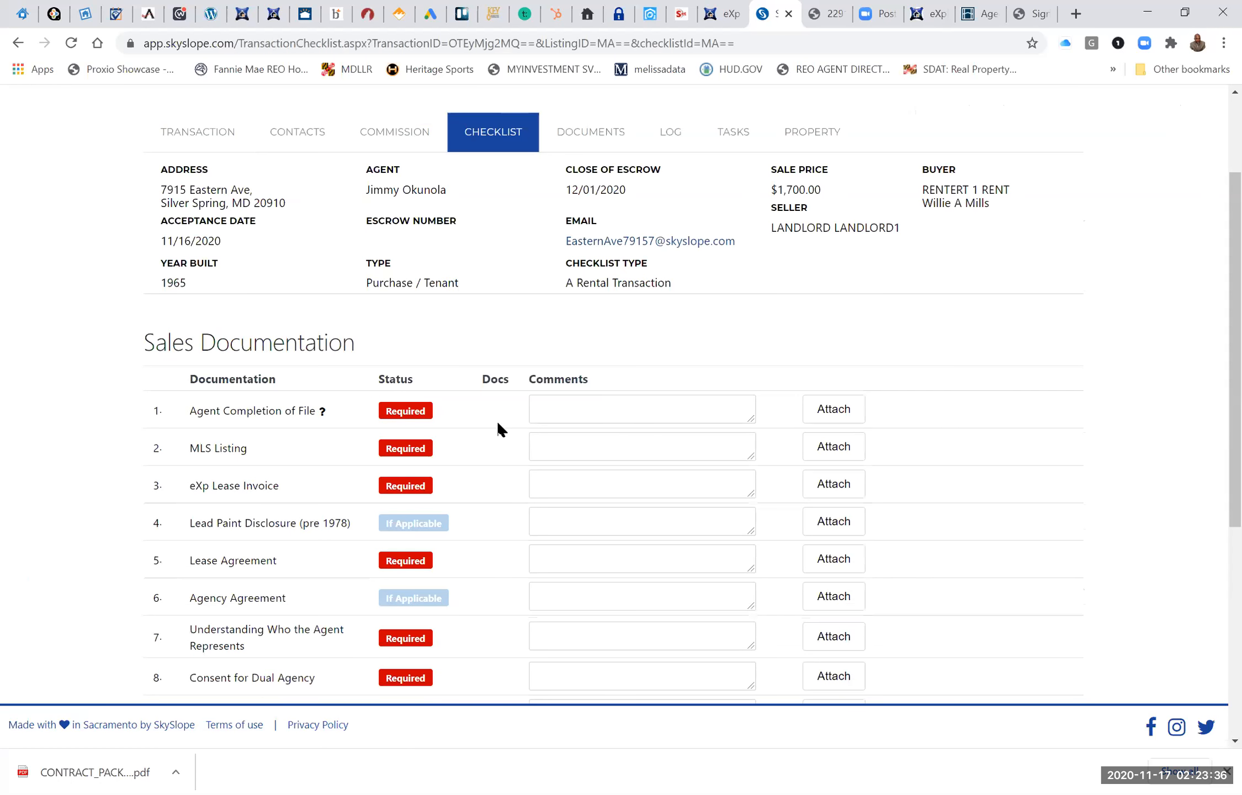
scroll(496, 429, "down", 1)
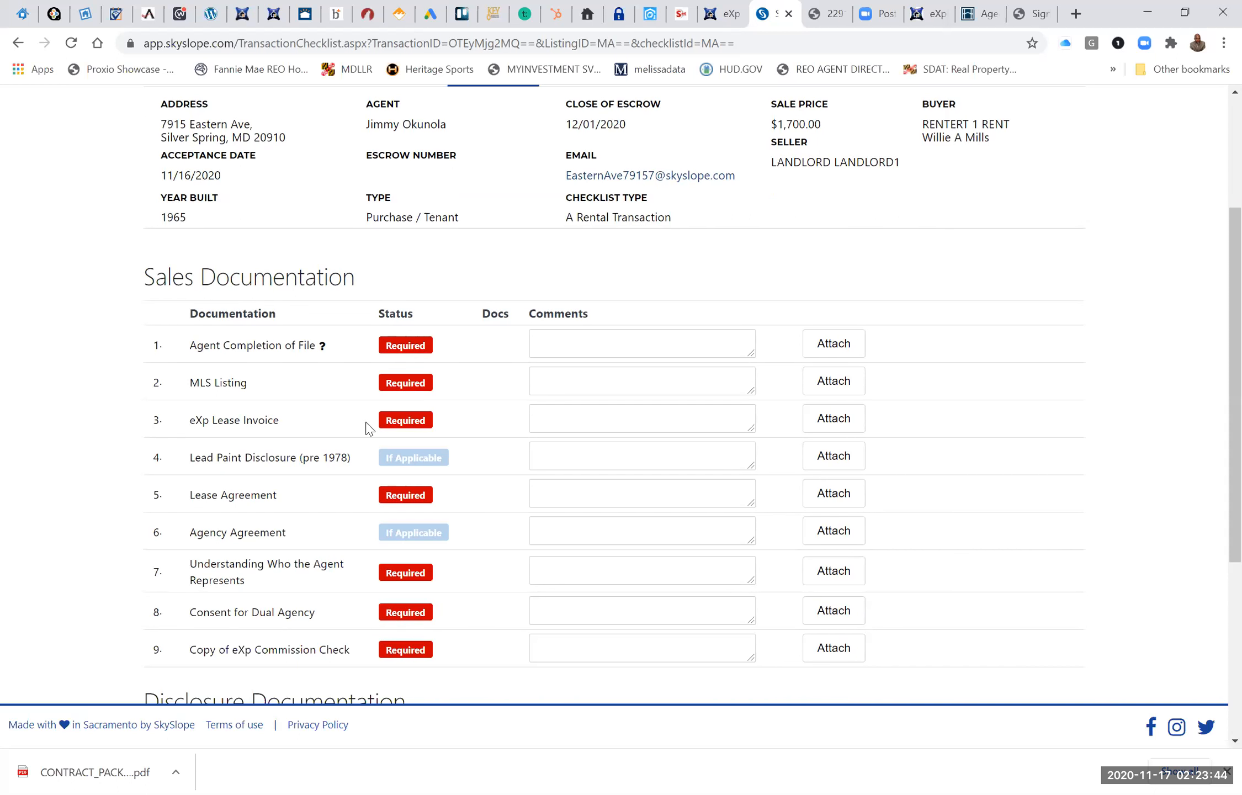
Attach the Desktop PDF whose name starts with "MLS FOR" to the MLS Listing item of the rental checklist.
left_click(835, 388)
left_click(838, 392)
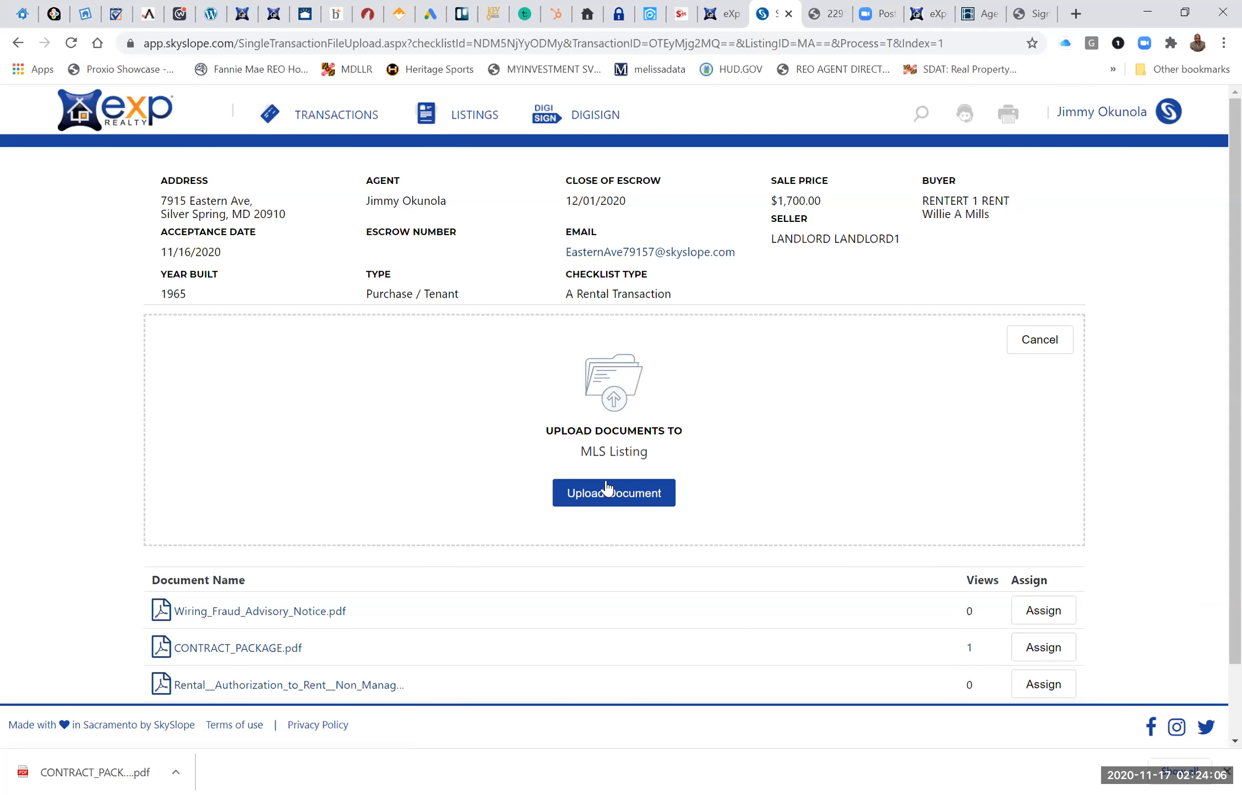
left_click(605, 493)
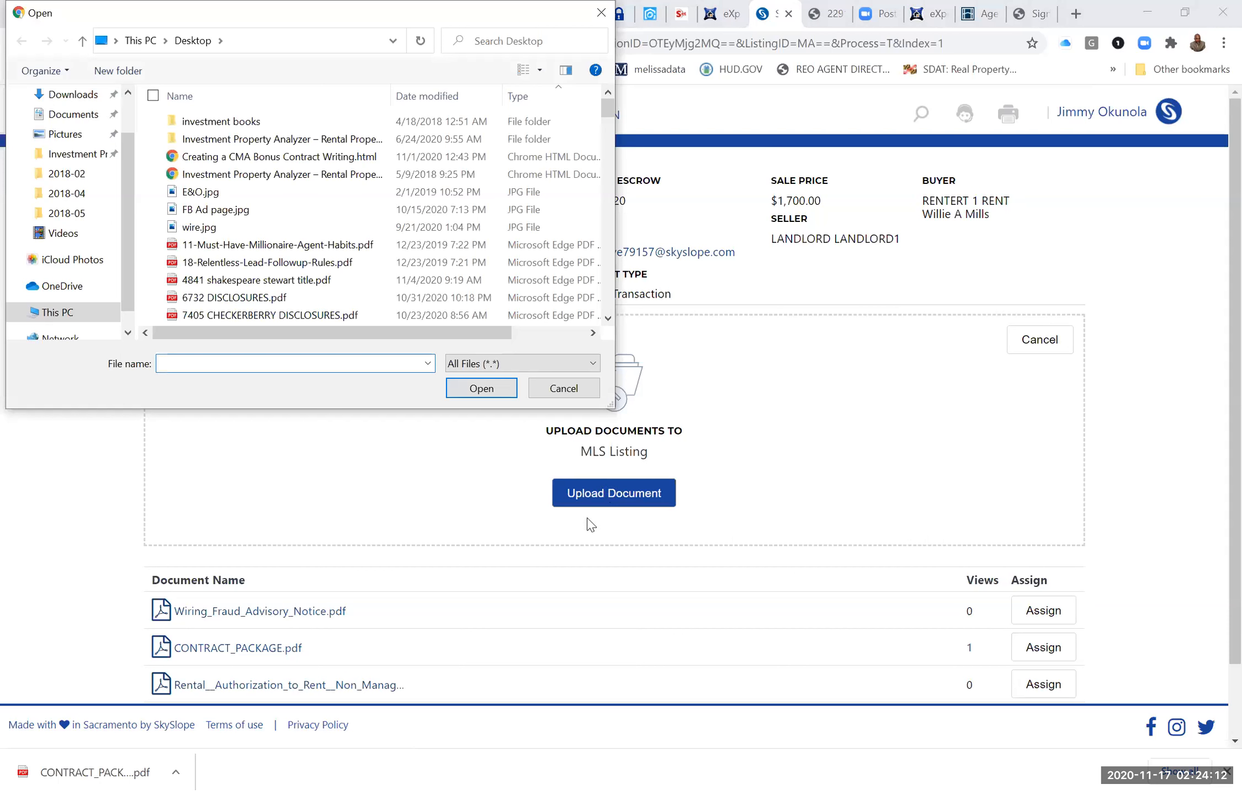
type("ML")
left_click(243, 380)
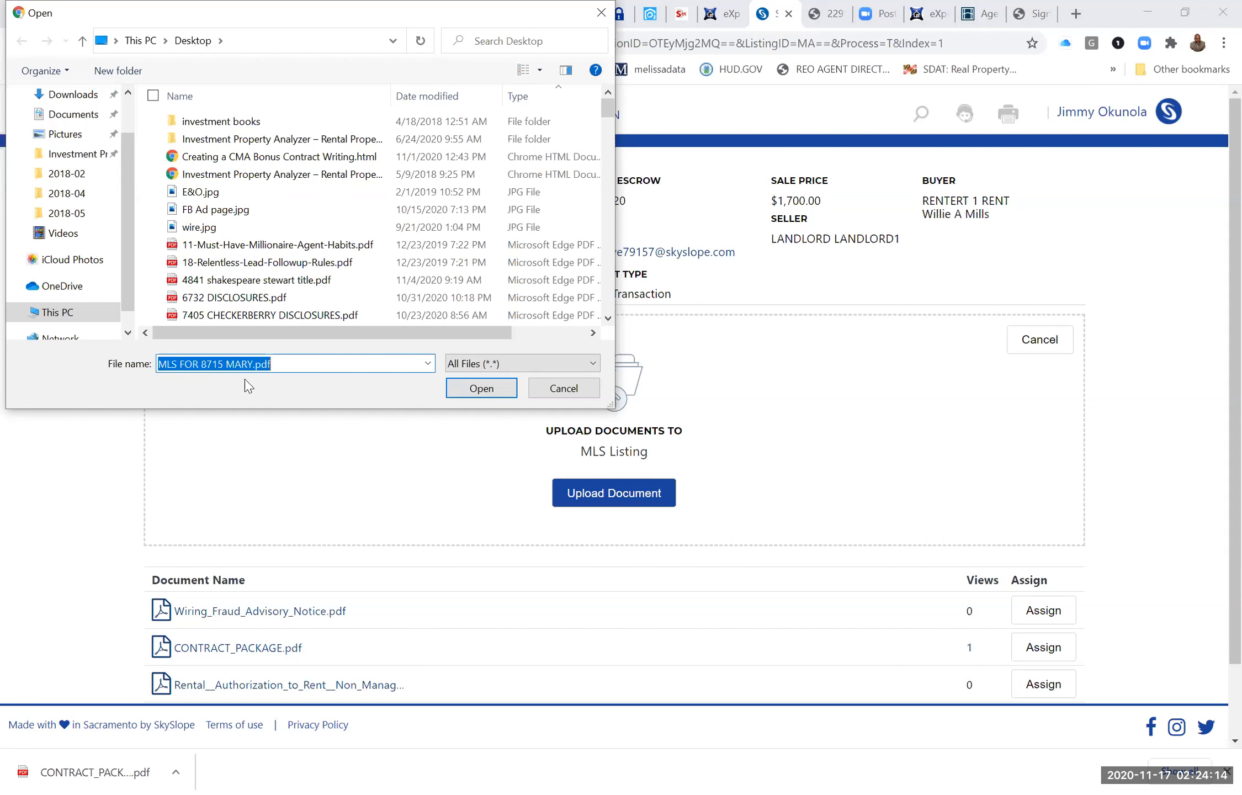
left_click(480, 388)
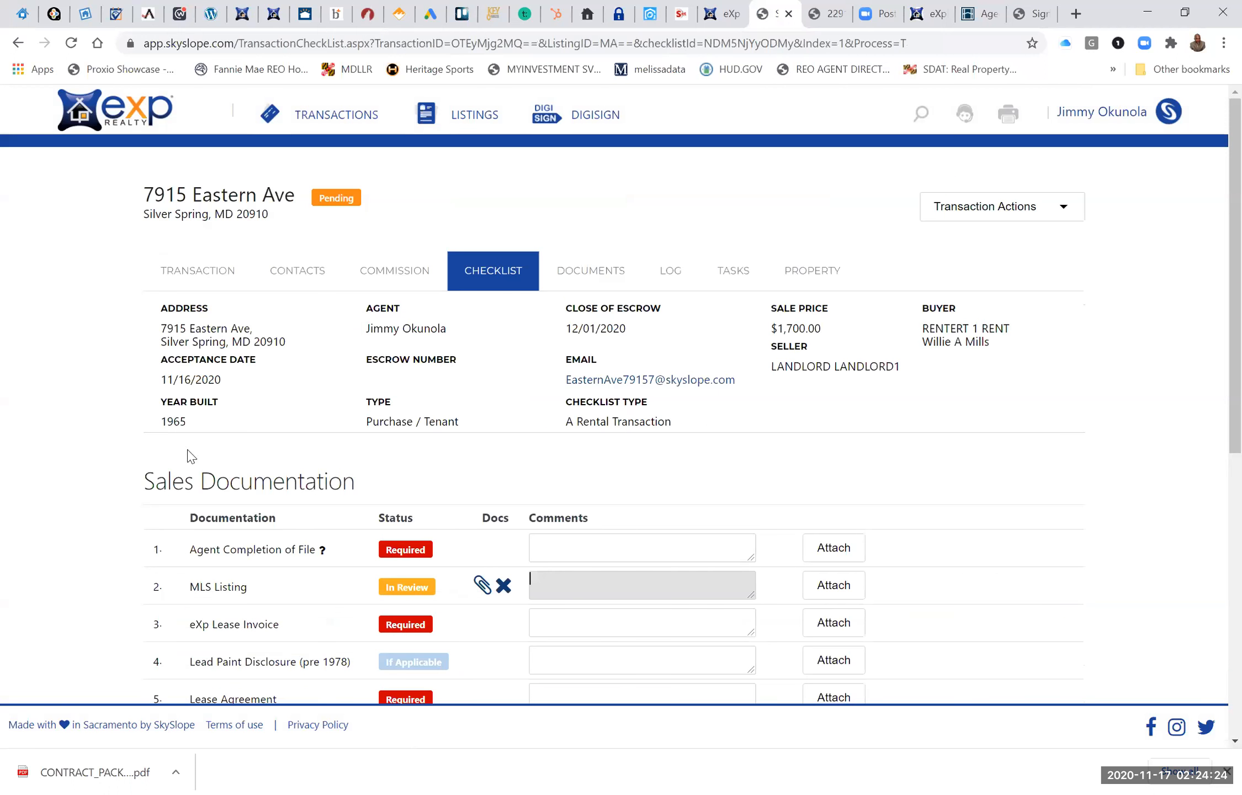
Open the PDF attached to the MLS Listing item and view its first page.
left_click(482, 584)
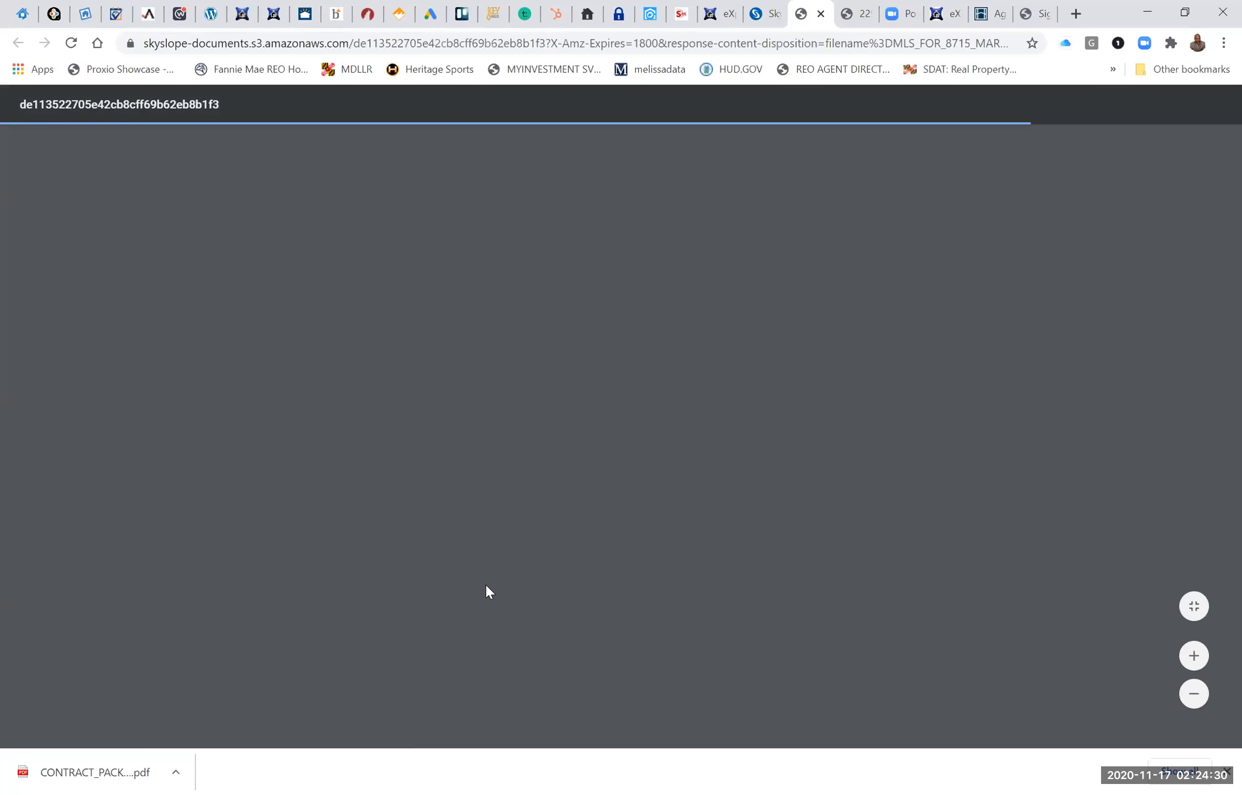
scroll(486, 591, "down", 1)
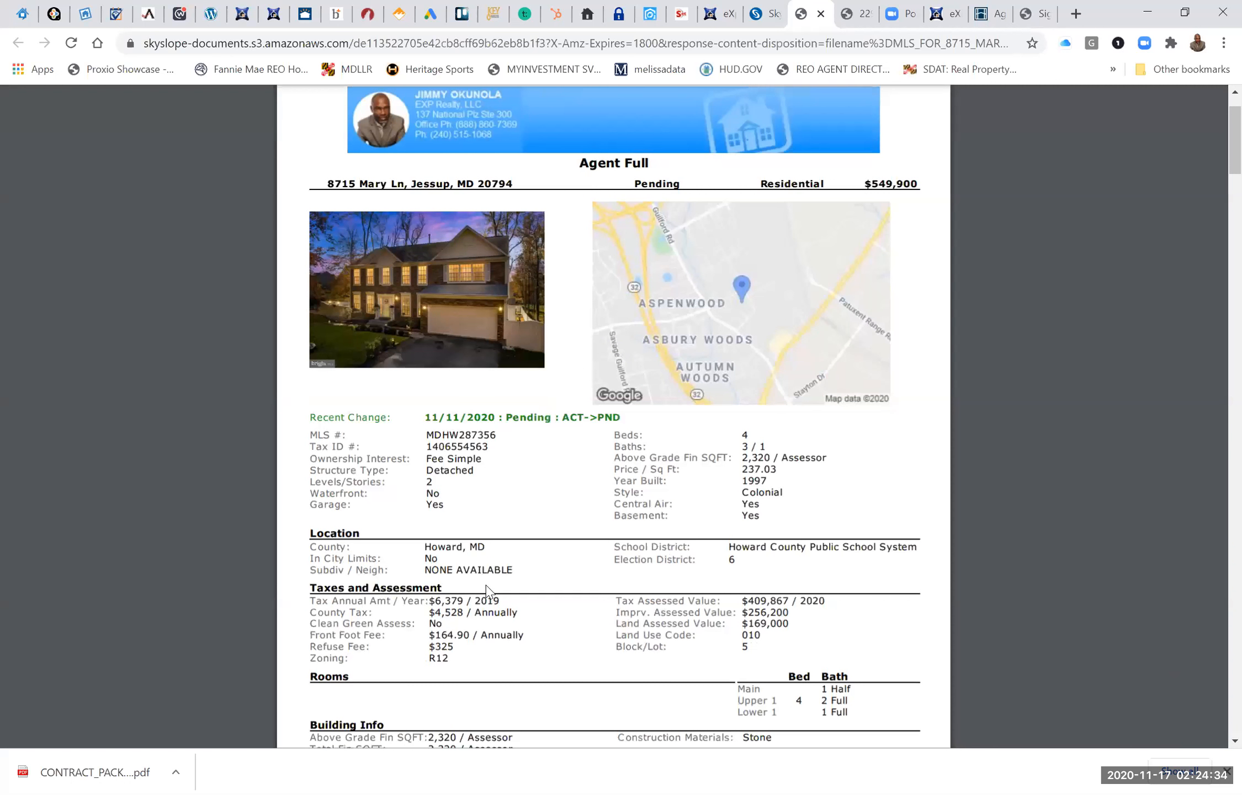
scroll(679, 277, "up", 1)
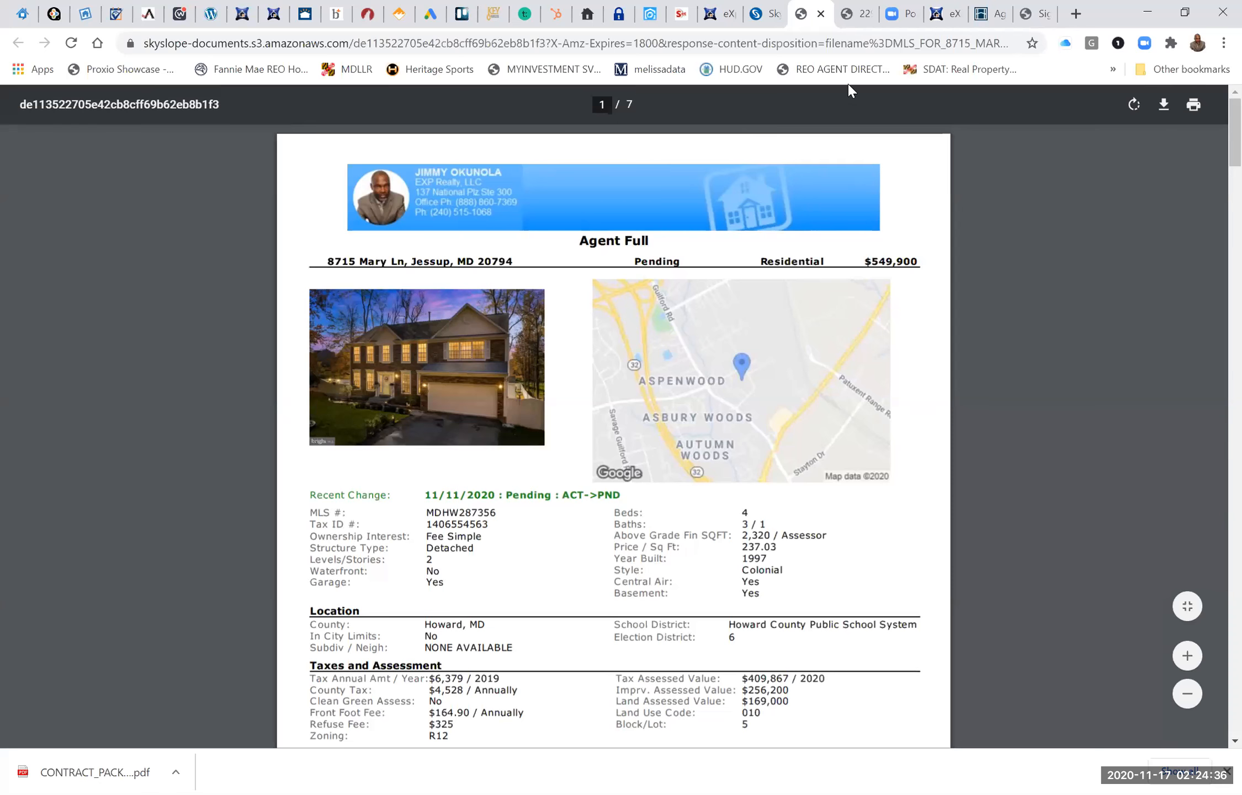
Close the opened MLS PDF and remove the document attached to the rental checklist's MLS Listing item.
key("ctrl+w")
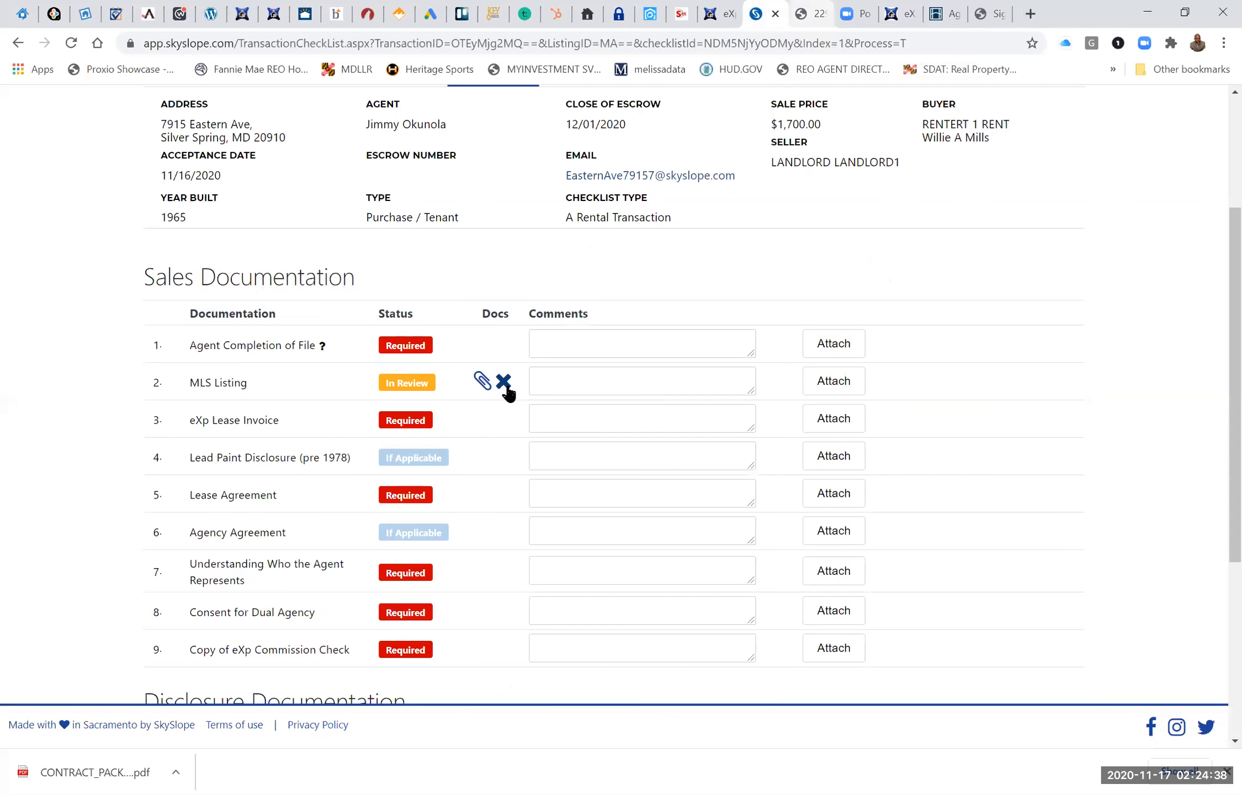
left_click(508, 387)
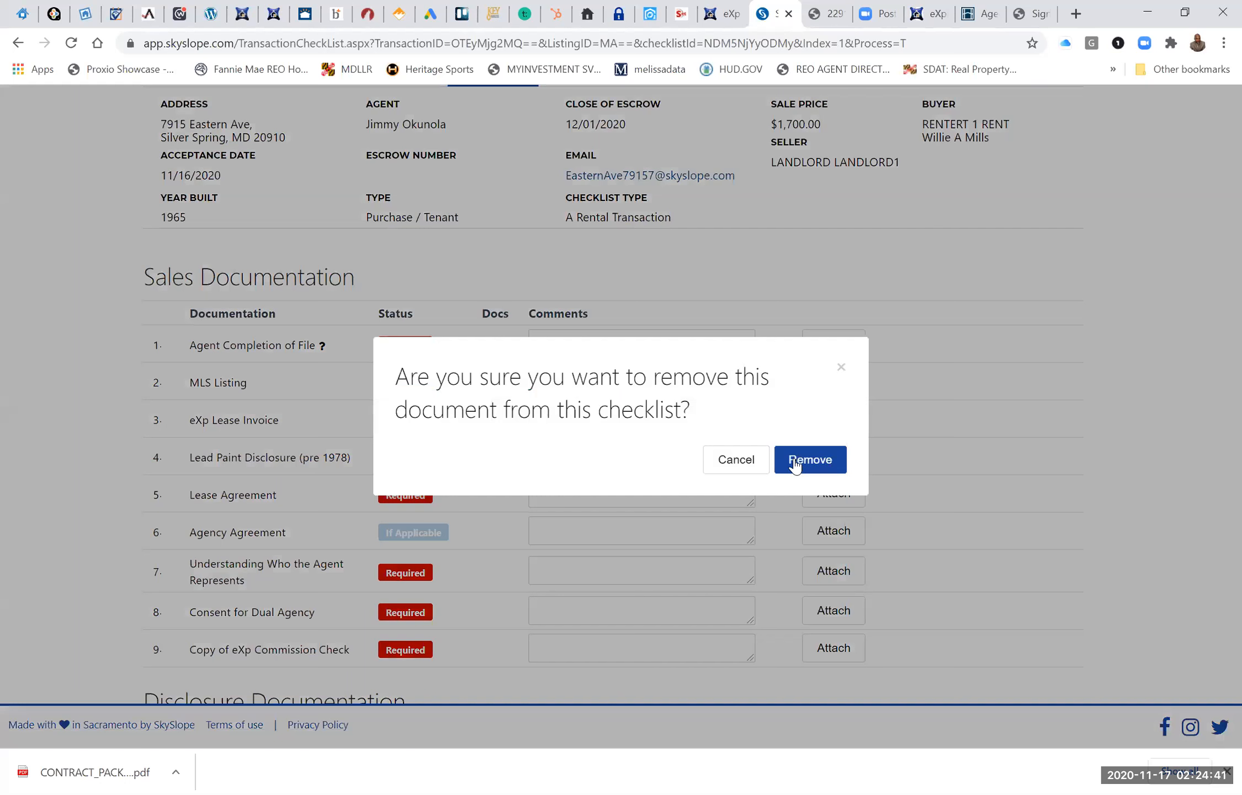
left_click(795, 466)
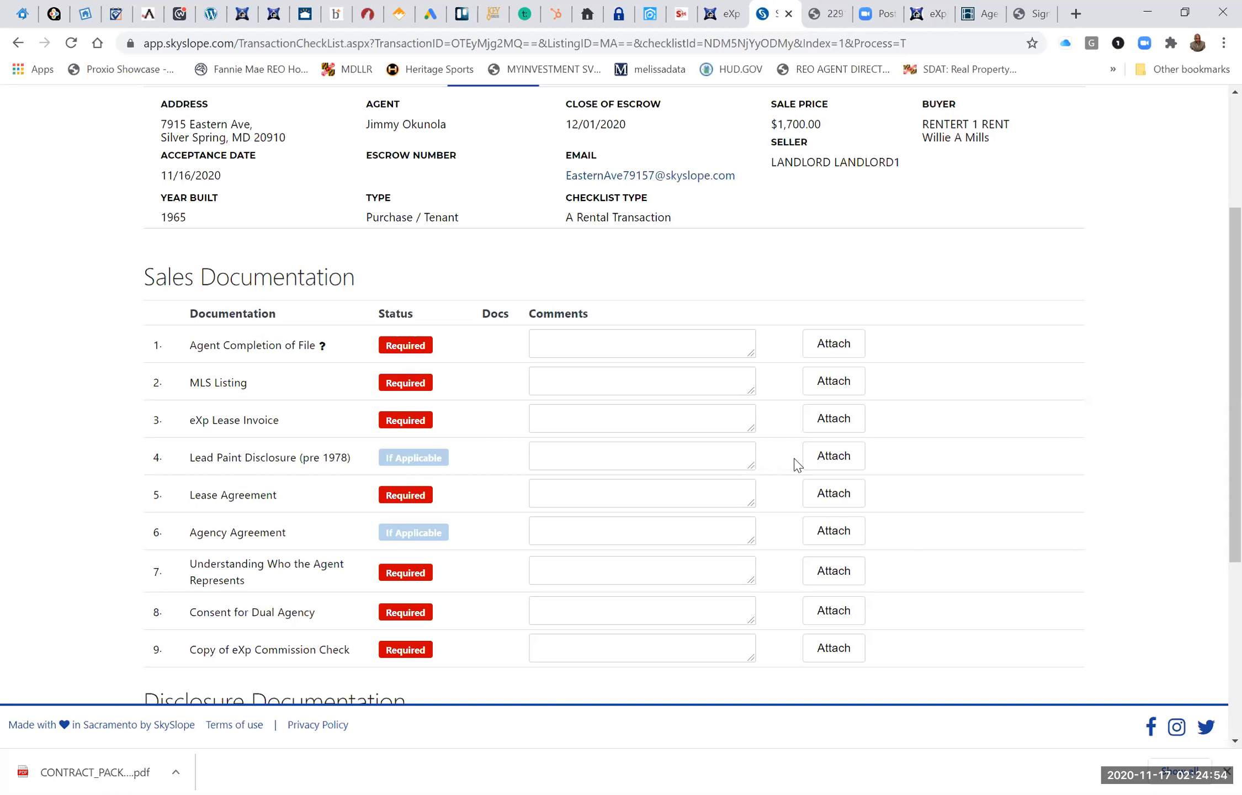
Select the uploaded MLS PDF in the Silver Spring transaction's documents and open it for splitting.
scroll(797, 465, "up", 4)
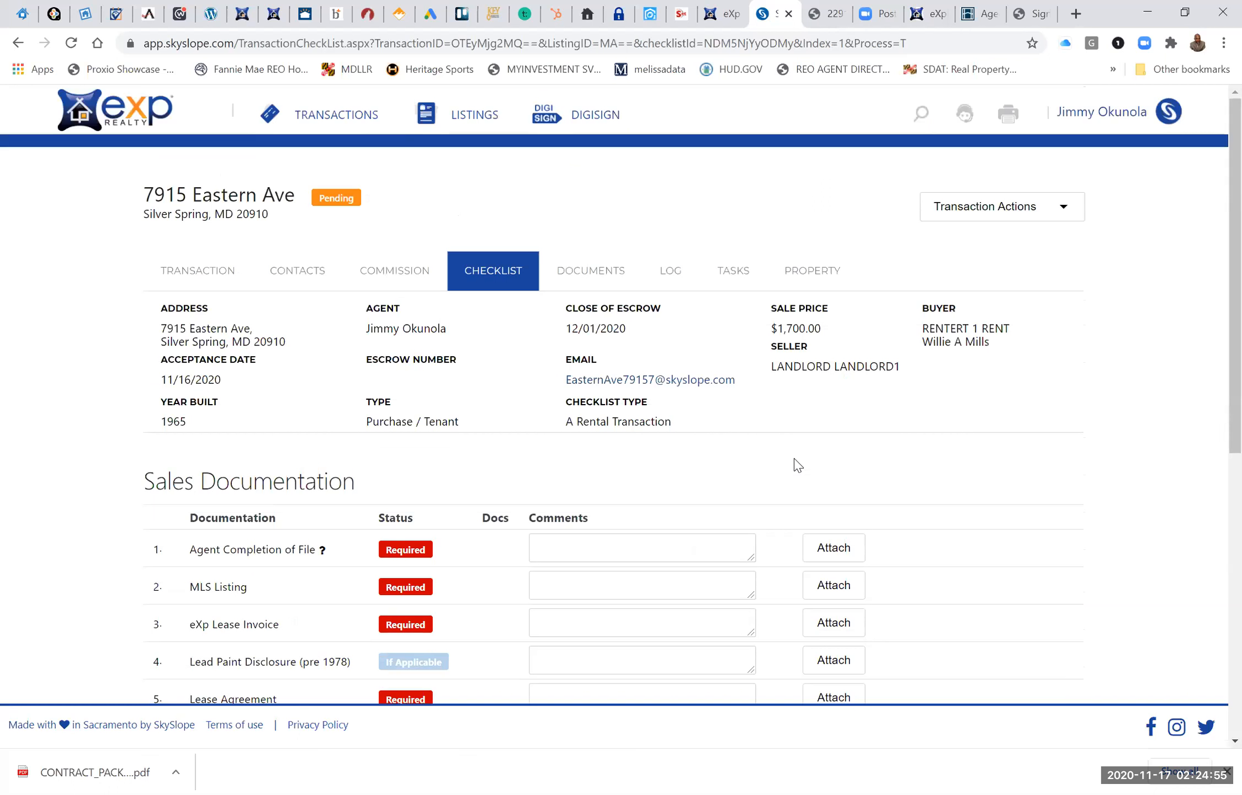
left_click(590, 274)
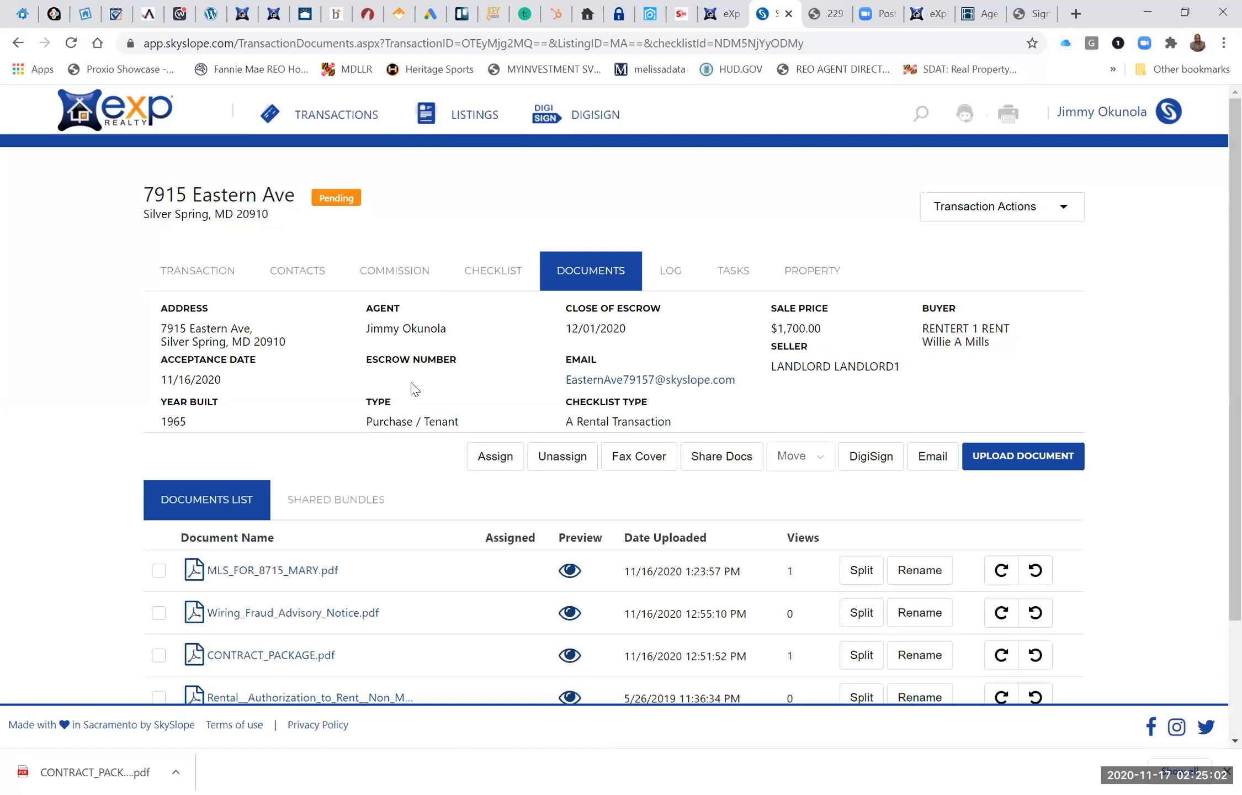
scroll(411, 388, "down", 2)
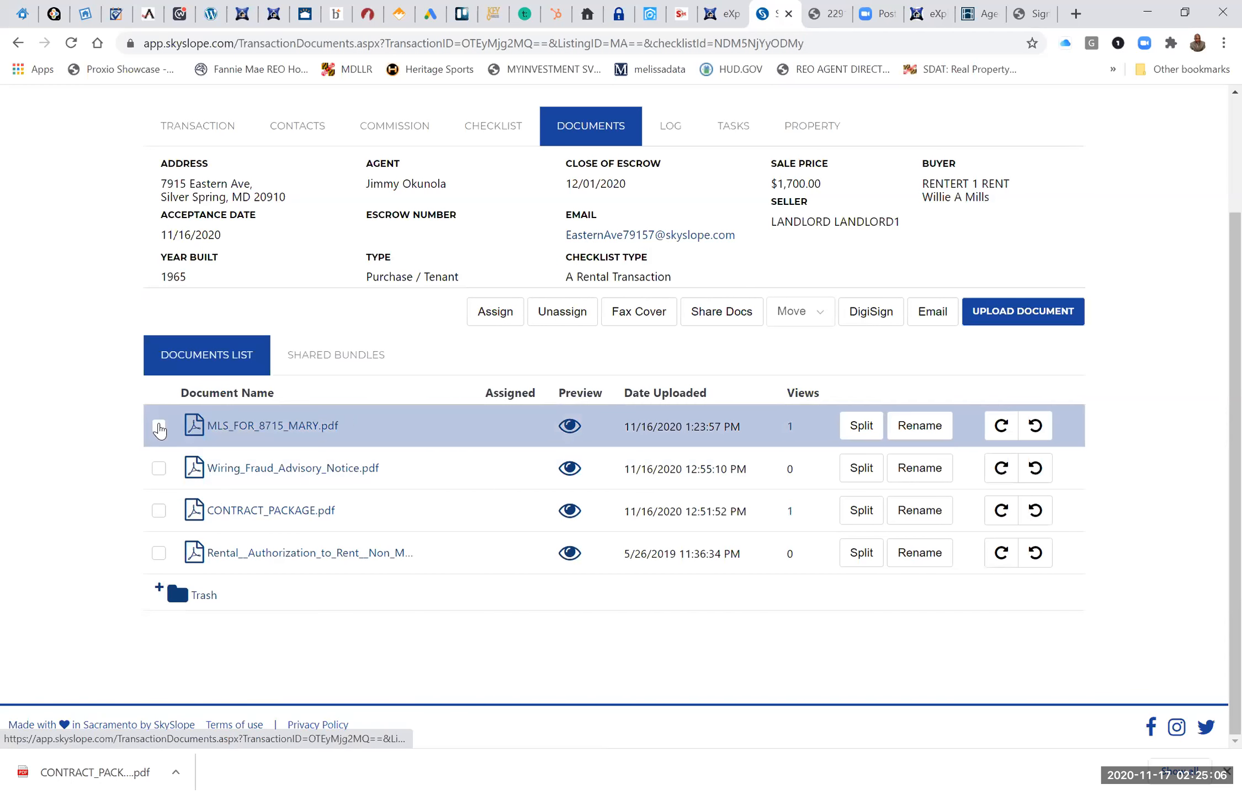
left_click(158, 426)
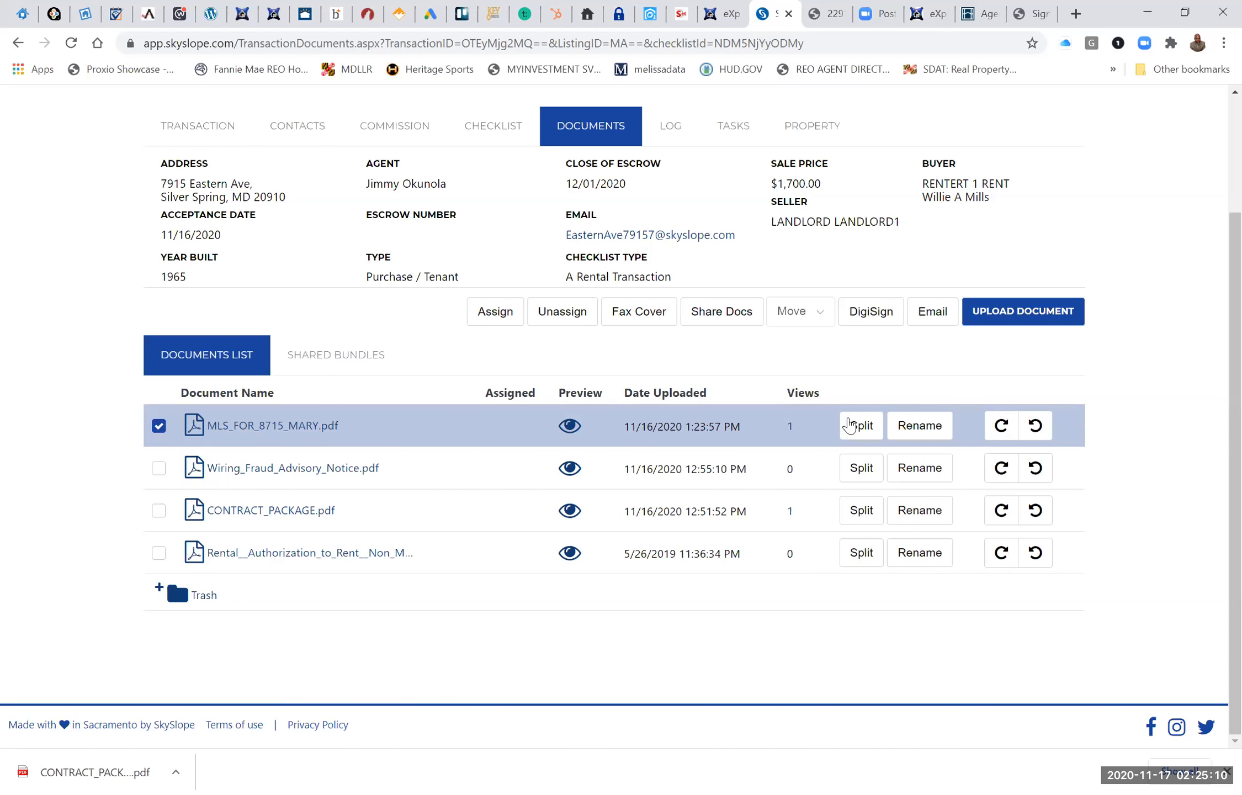
left_click(854, 423)
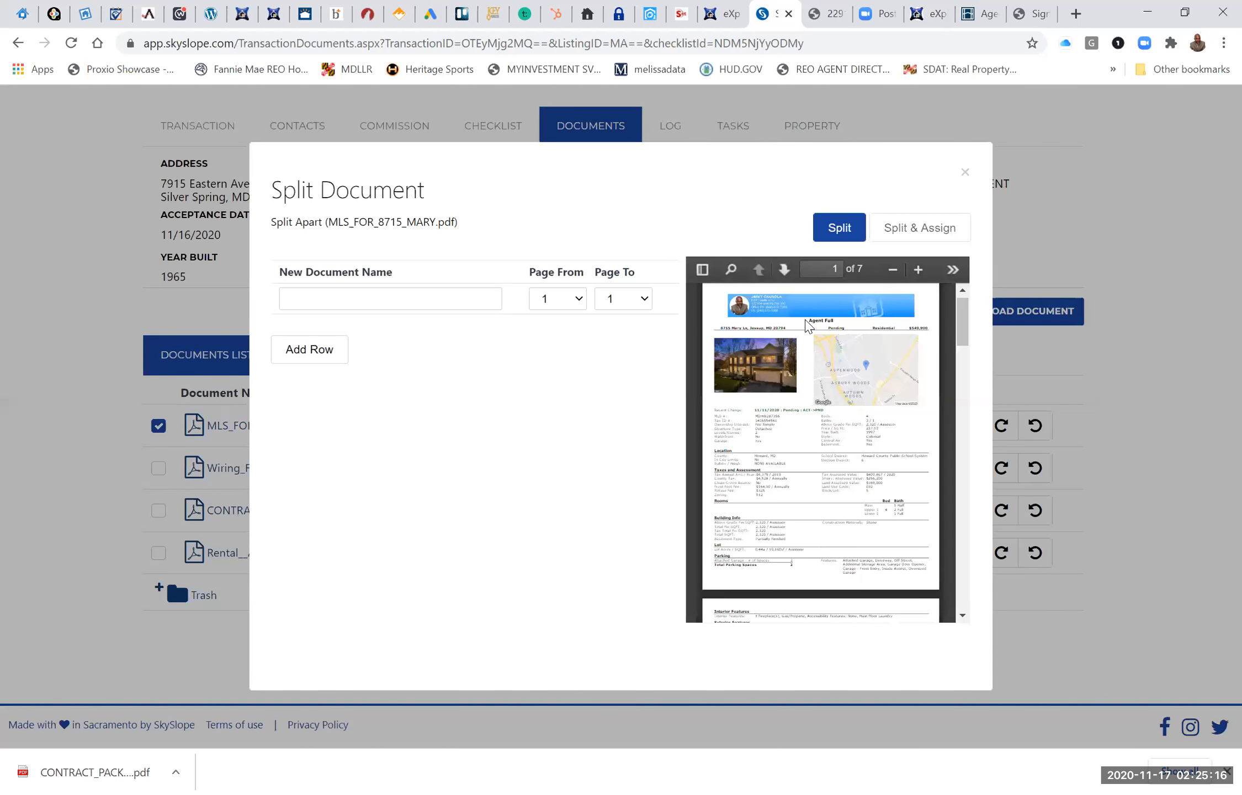
Name the first split document MLS Listing, using the matching checklist item, and set its page range to 1 through 2.
left_click(437, 290)
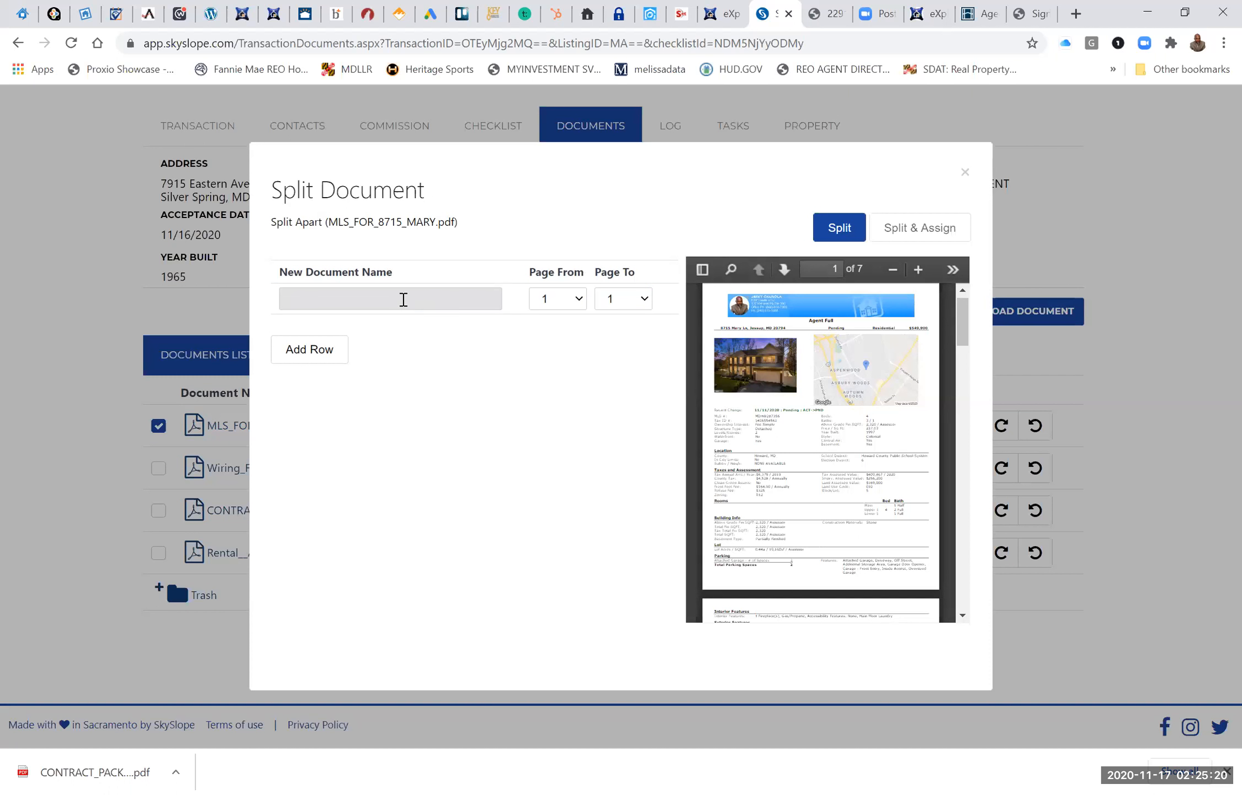
left_click(404, 300)
type("M")
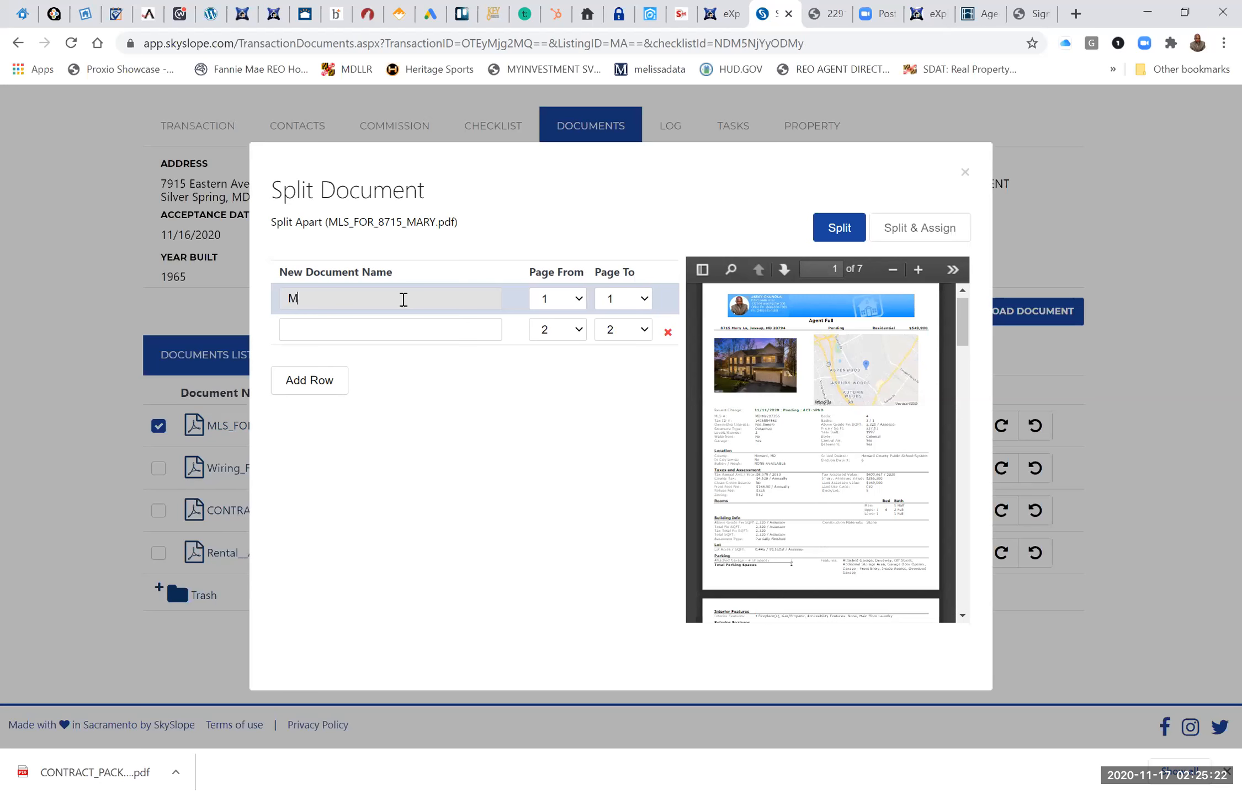
type("LS")
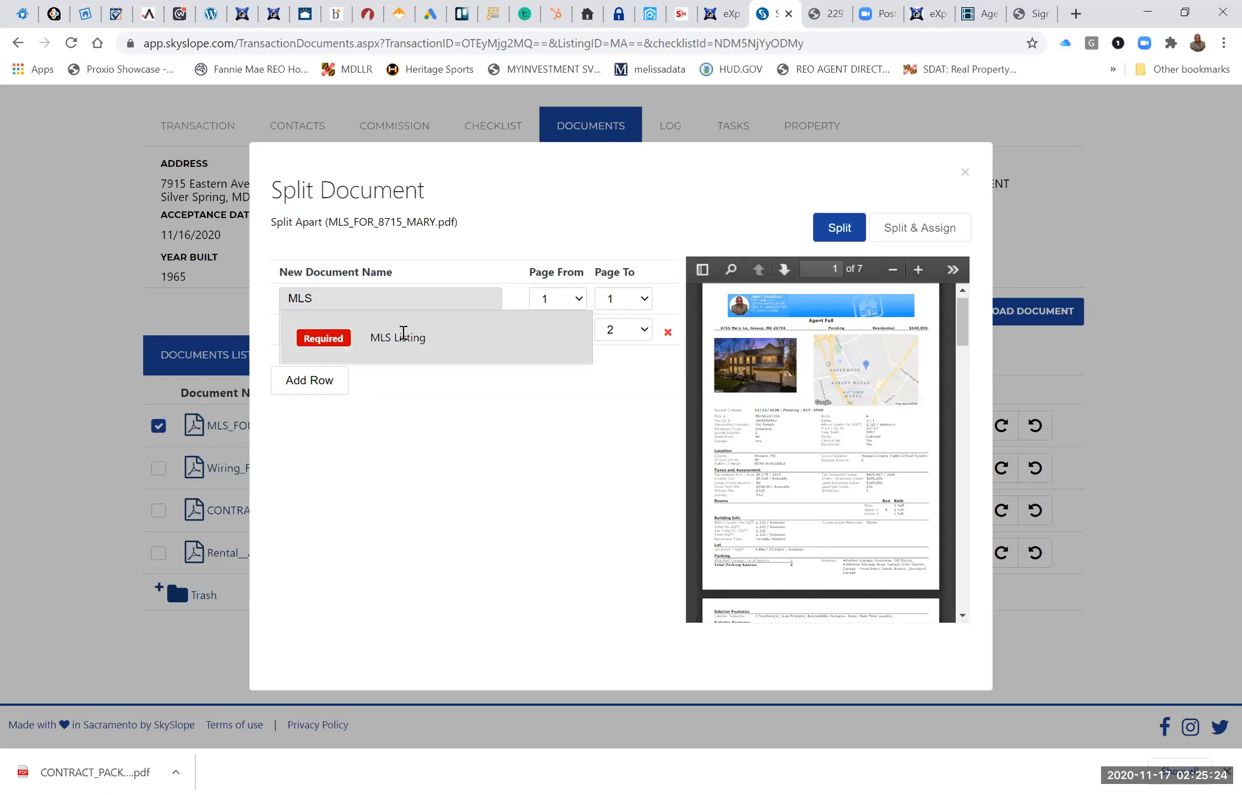
key("Return")
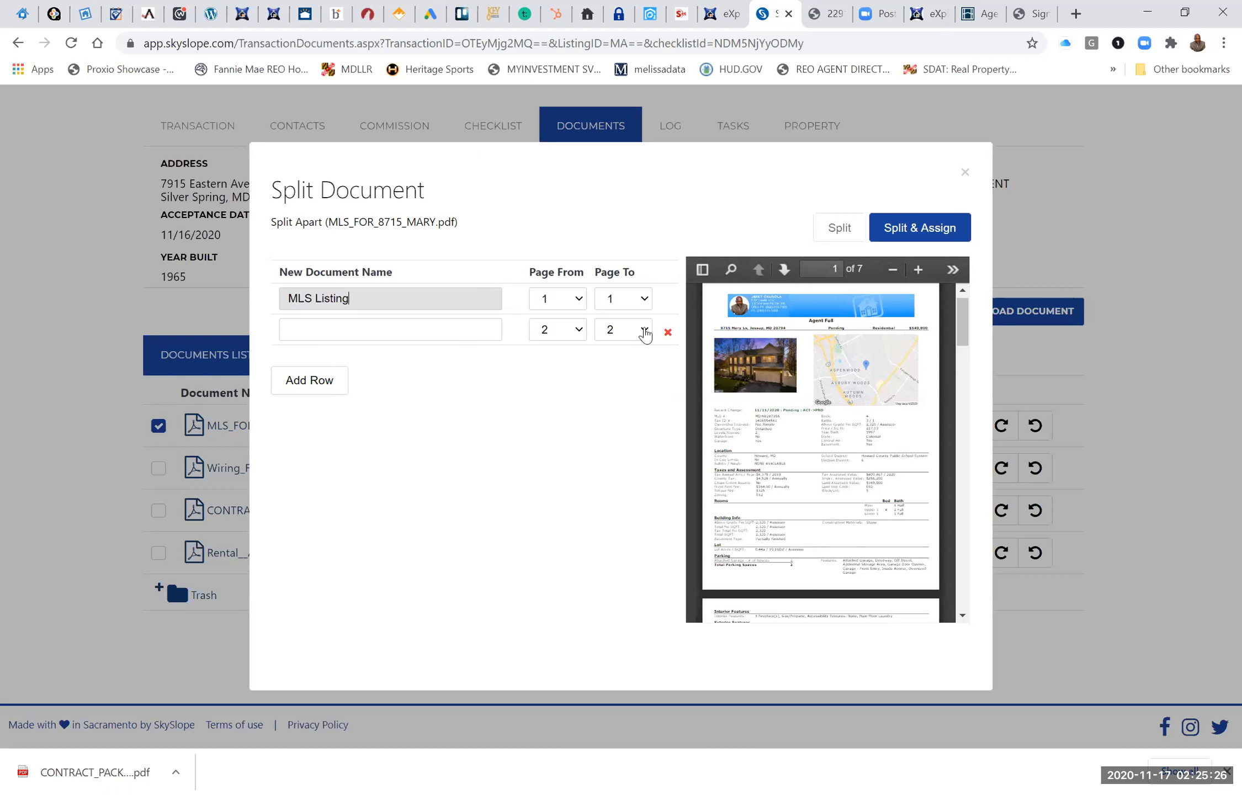
left_click(630, 299)
left_click(631, 348)
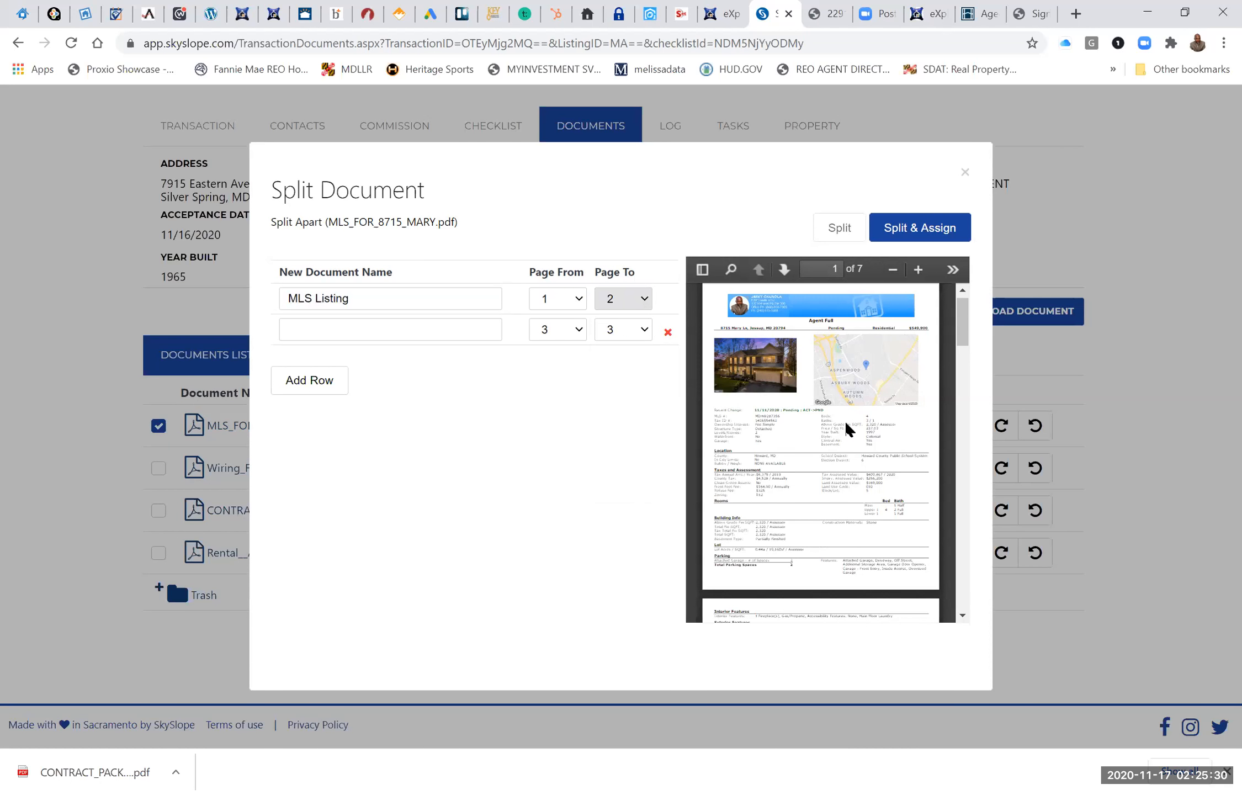
Check the following pages in the split preview and name the second split document Addendums from the checklist suggestions.
scroll(847, 429, "down", 10)
scroll(848, 429, "down", 3)
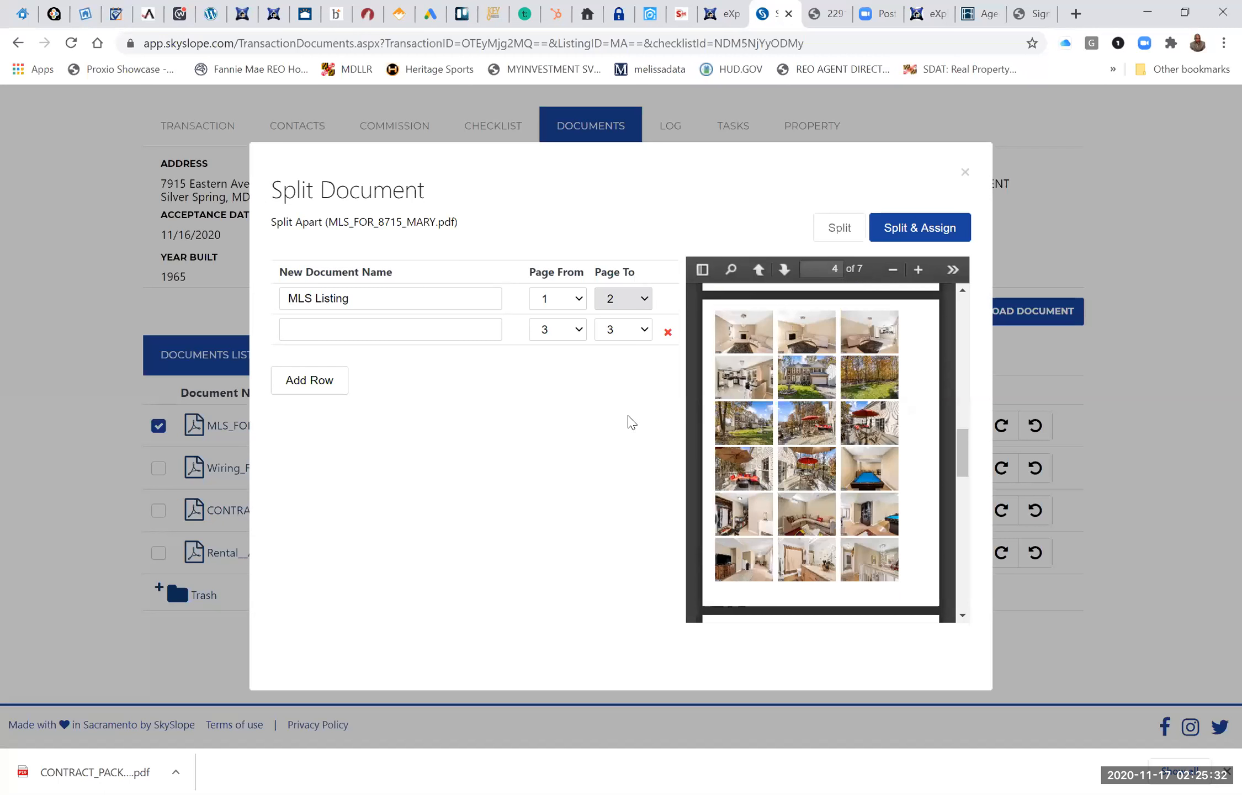
left_click(402, 341)
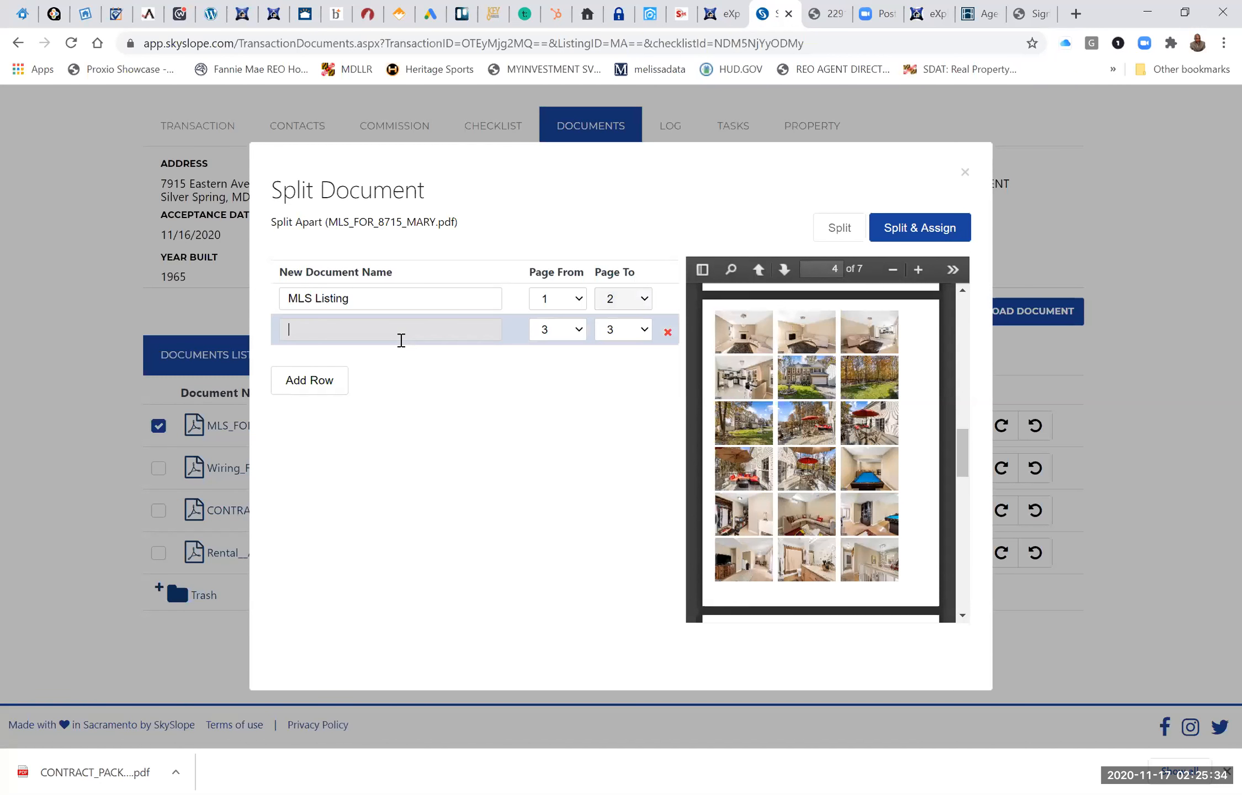
type("ADDE")
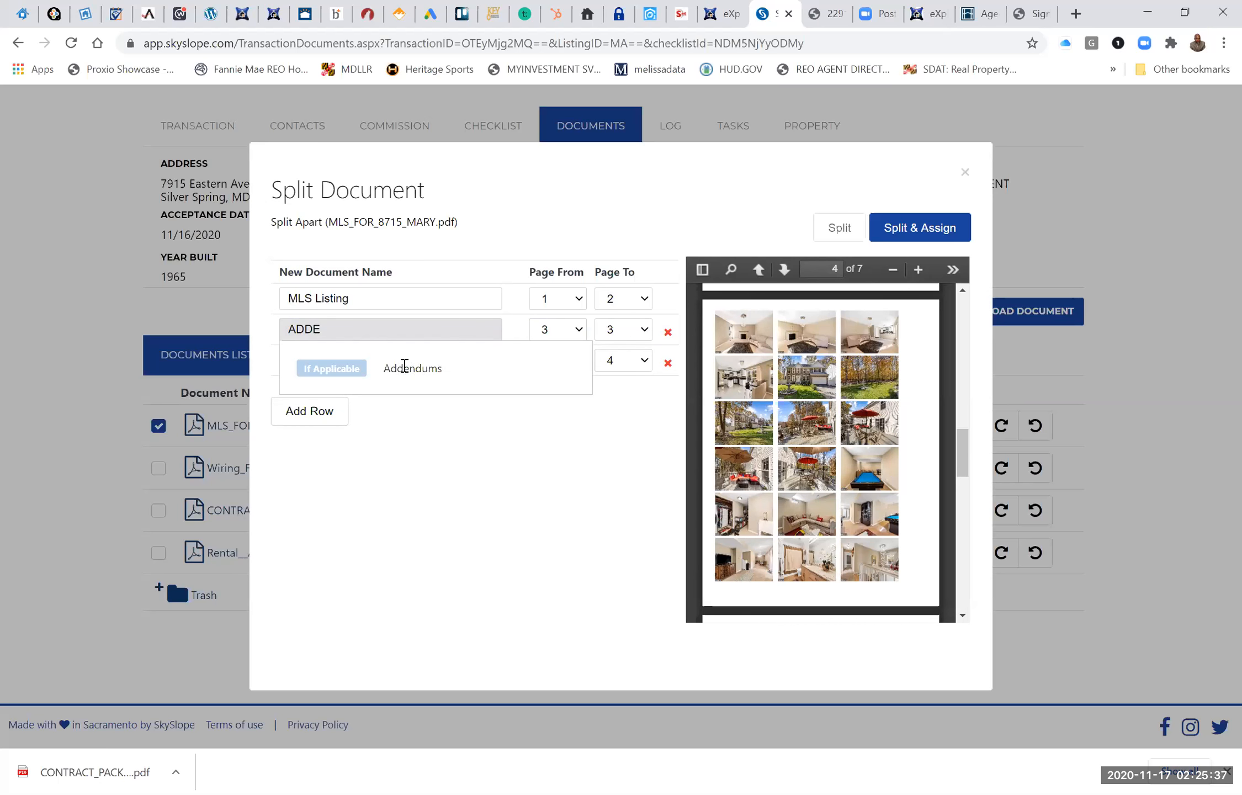
left_click(405, 366)
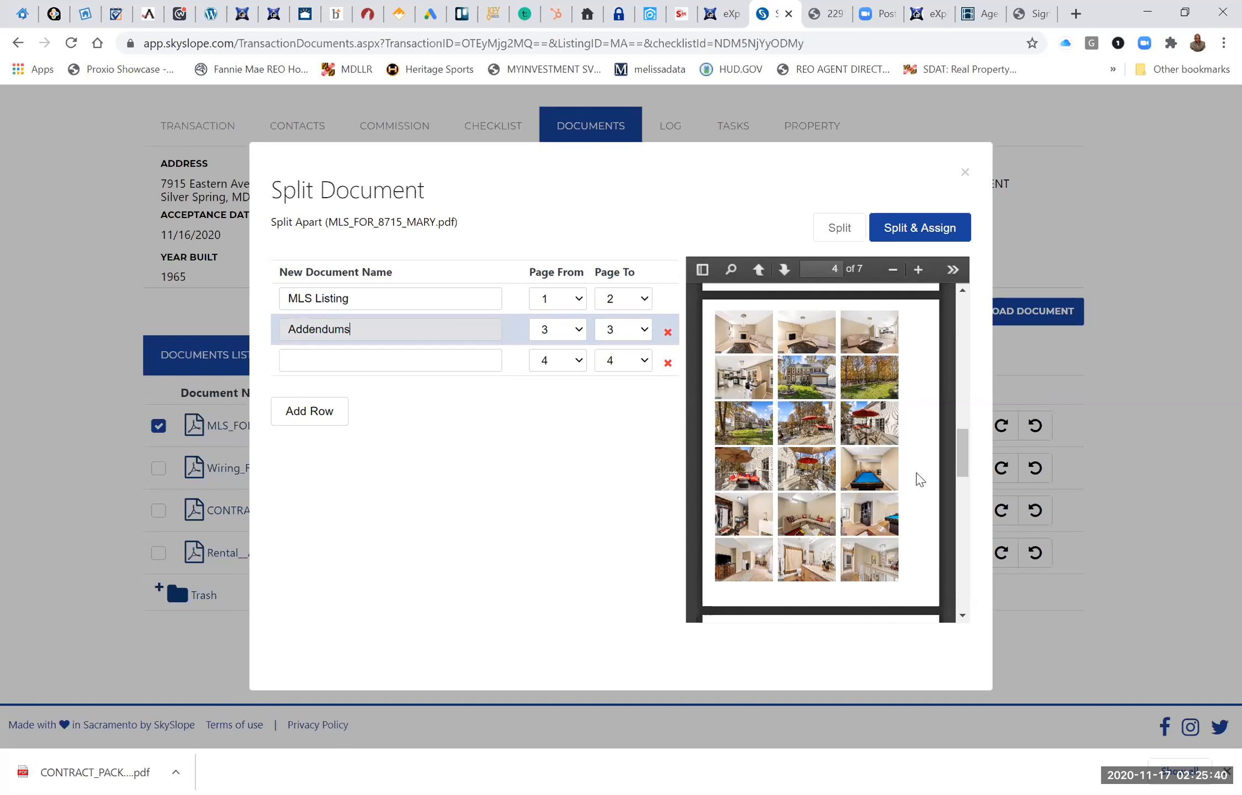
Close the Split Document dialog without splitting and return to the Silver Spring transaction's checklist.
scroll(919, 479, "down", 1)
scroll(919, 480, "down", 3)
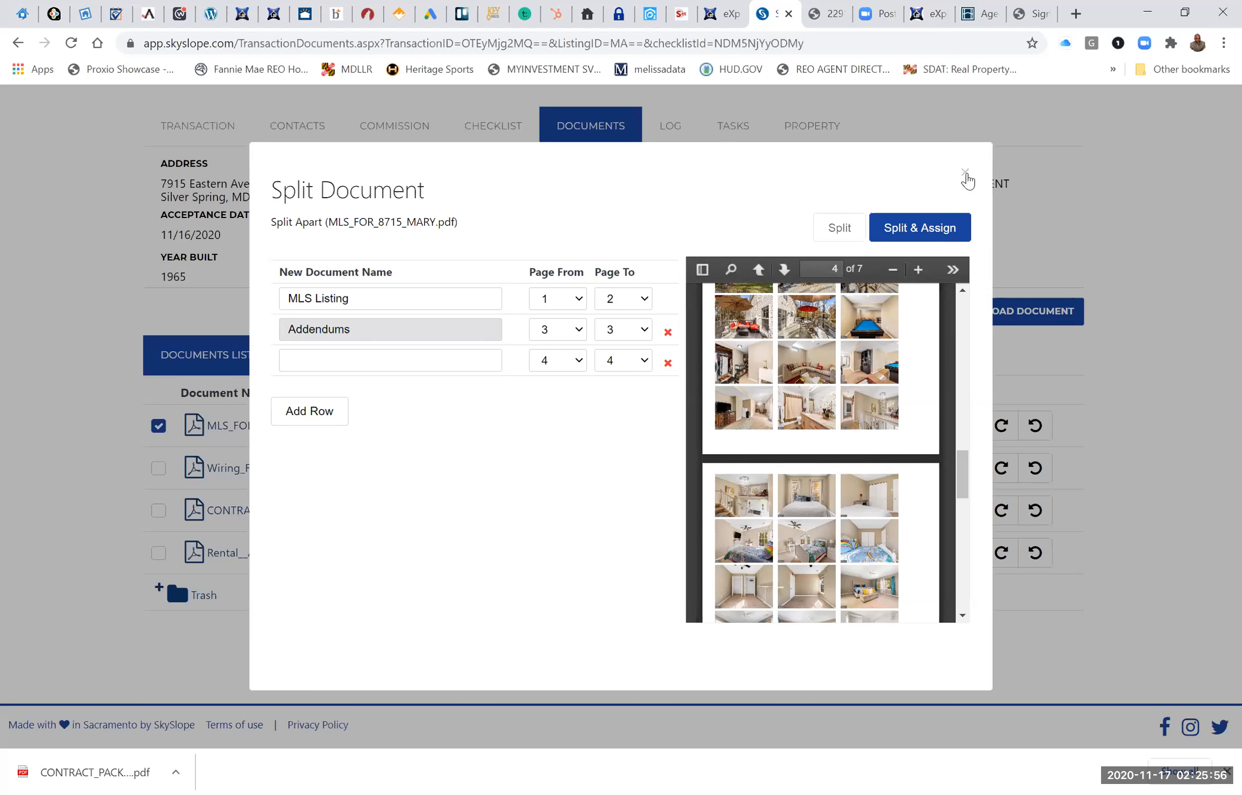
left_click(966, 174)
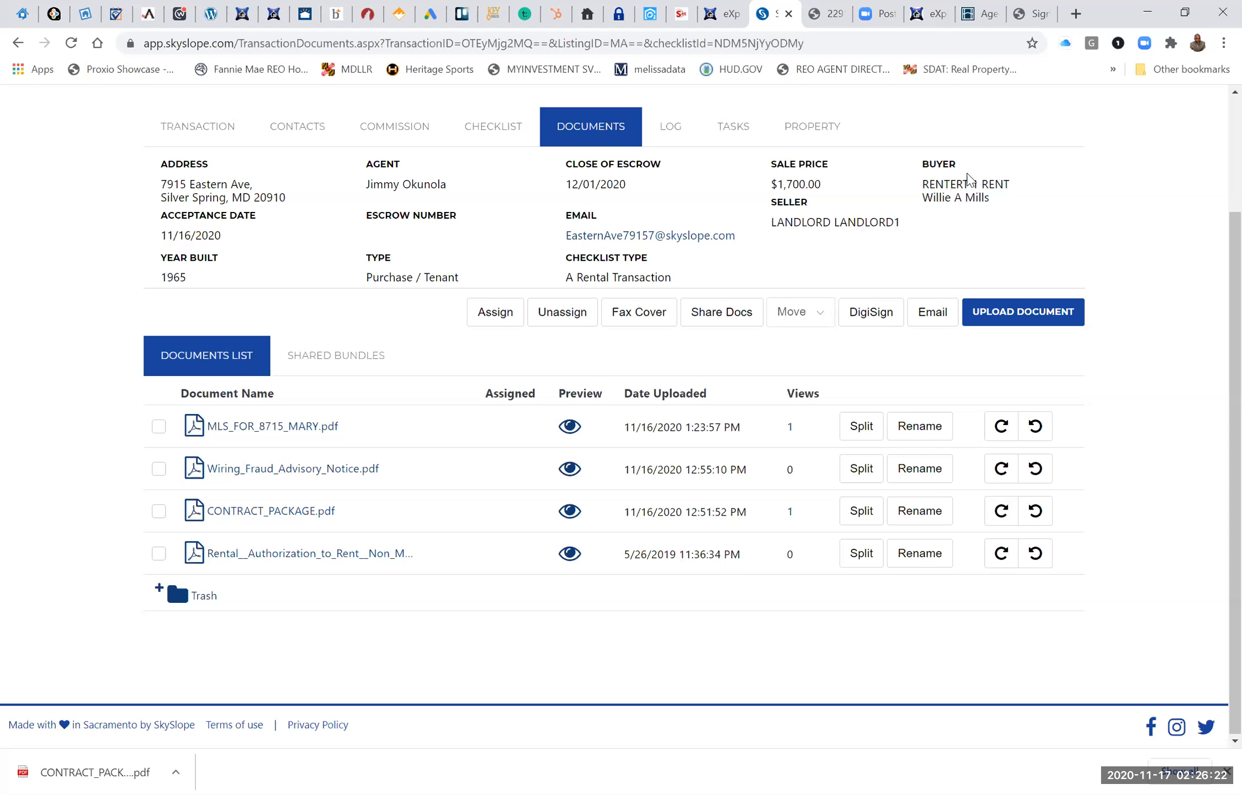
scroll(849, 138, "up", 3)
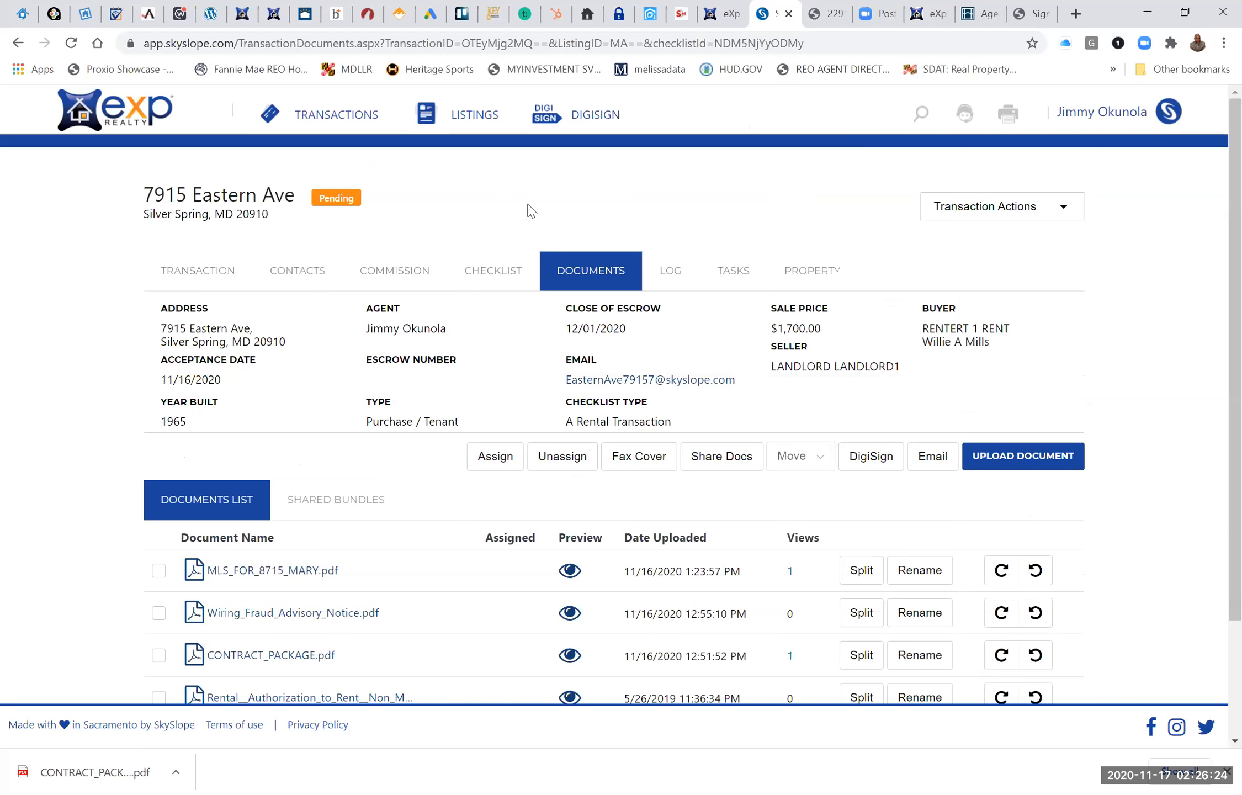
left_click(480, 273)
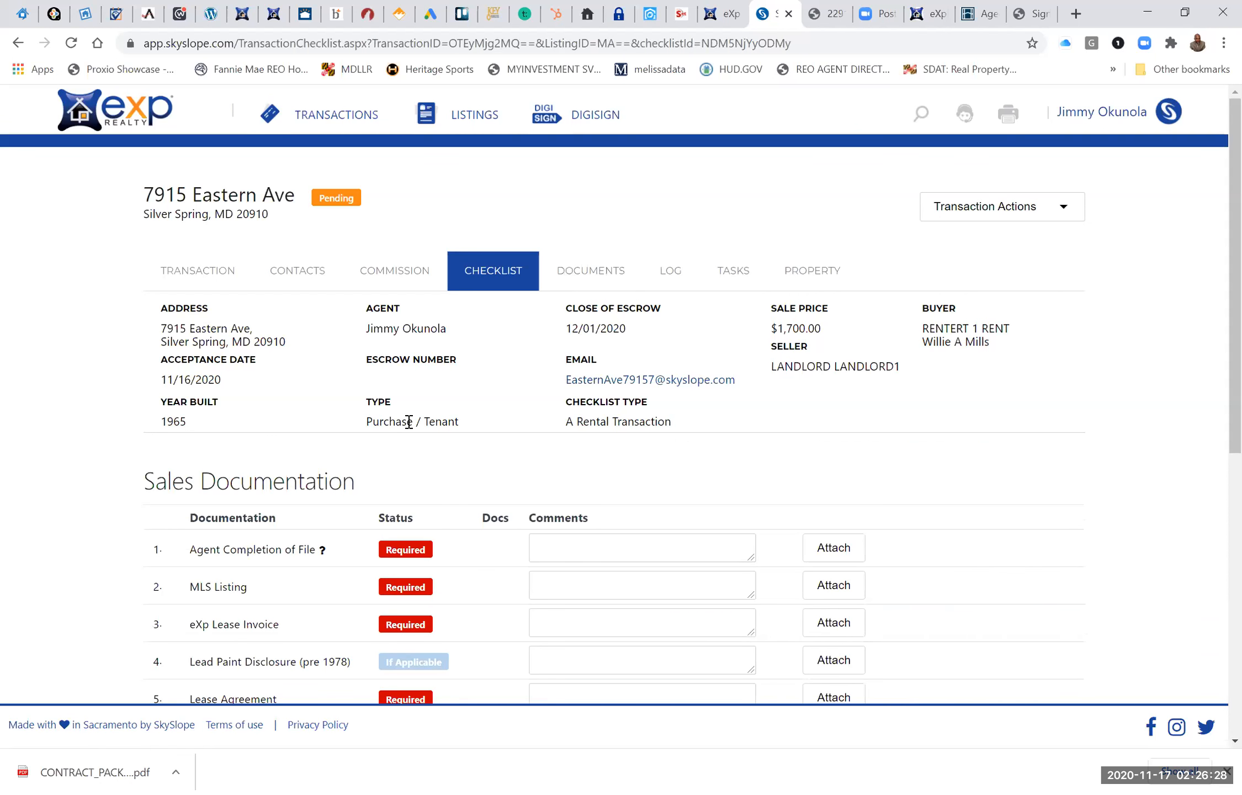
Open the Jessup transaction closing 12/15/2020 from the transactions list and review the Sales Documentation in its checklist.
left_click(325, 117)
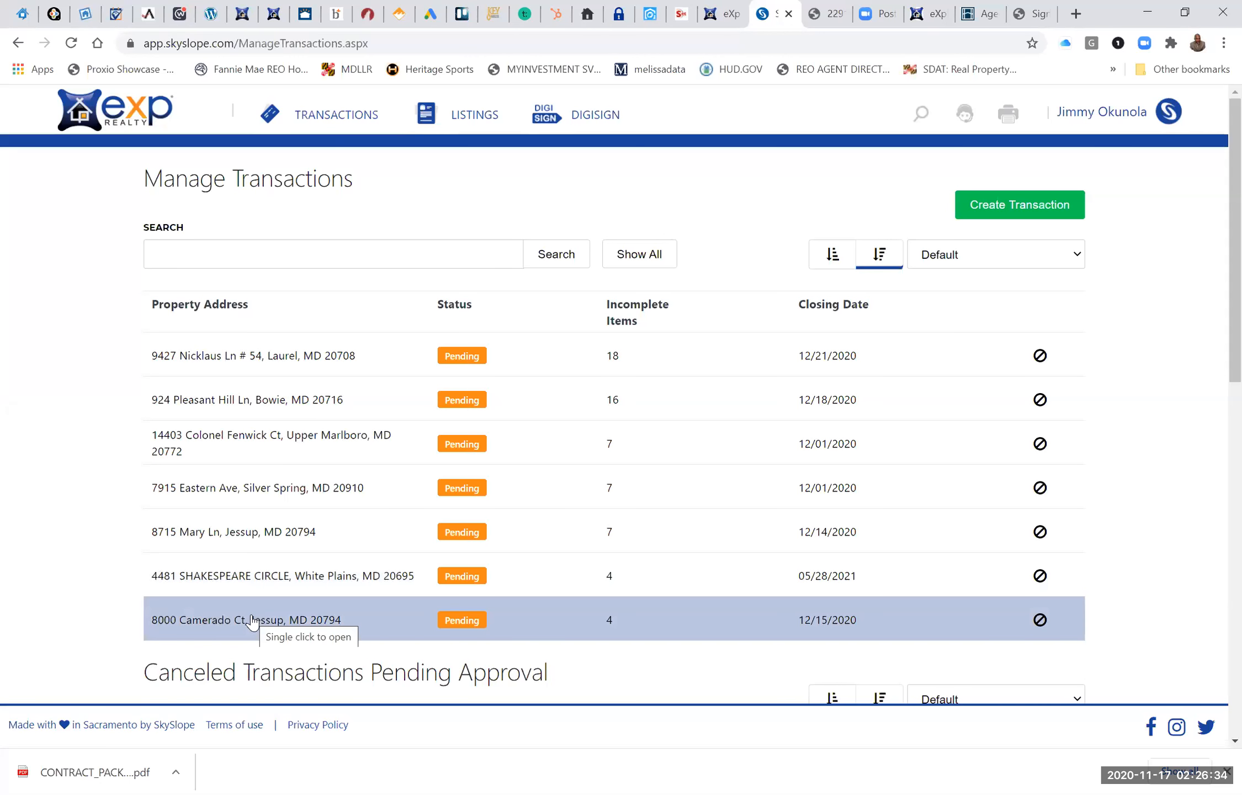
left_click(252, 620)
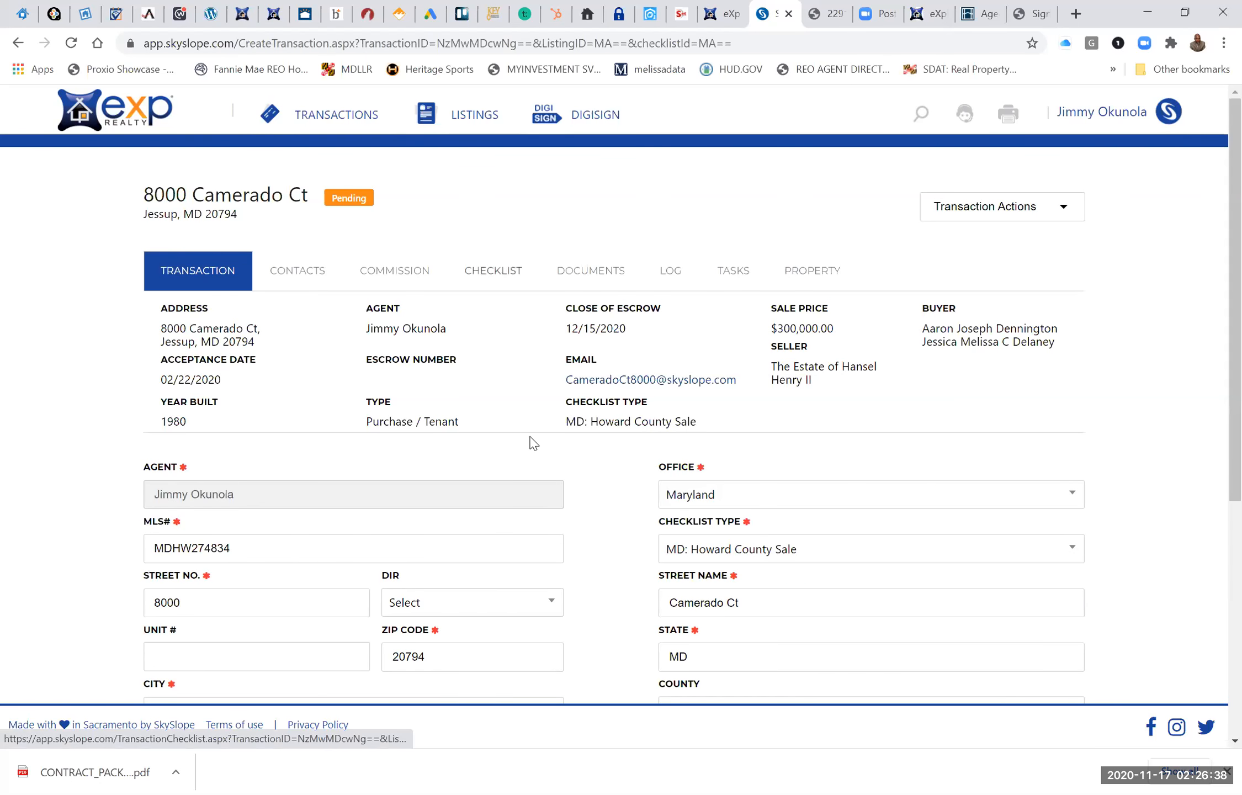
scroll(532, 436, "down", 2)
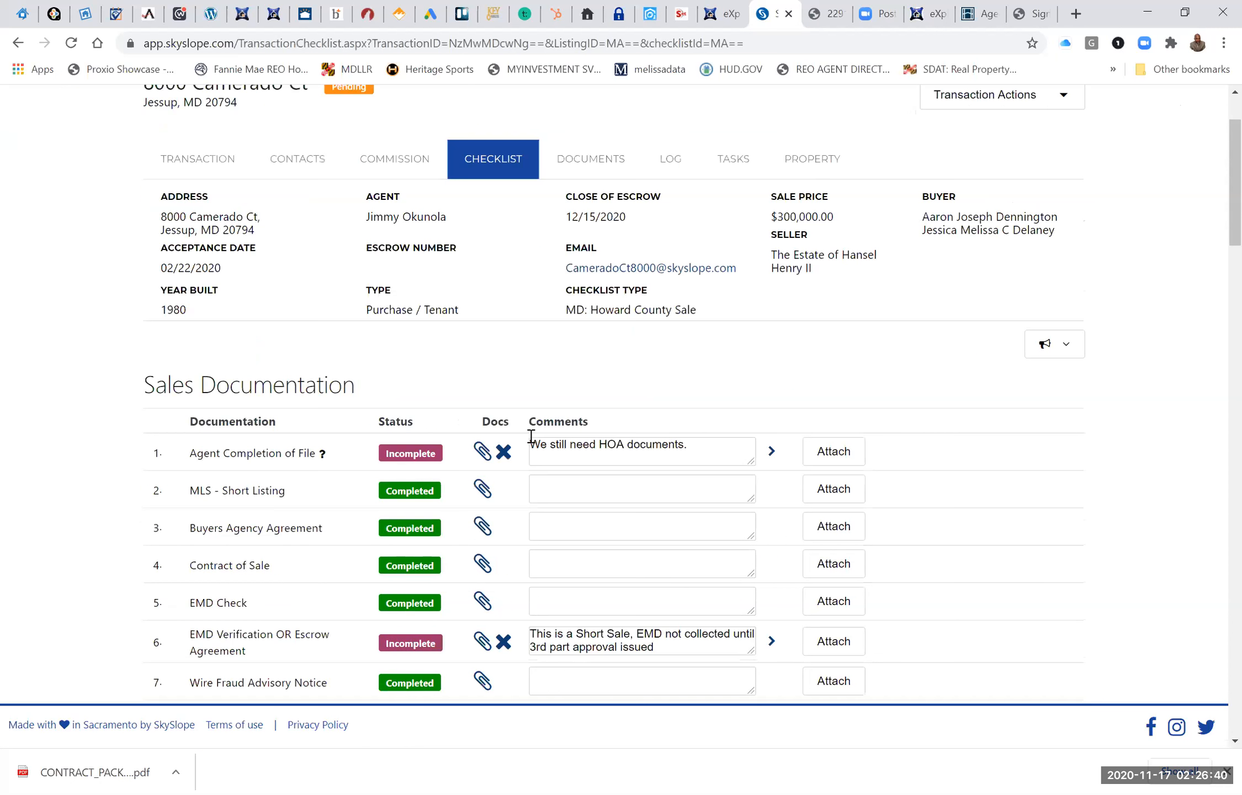
scroll(493, 389, "down", 2)
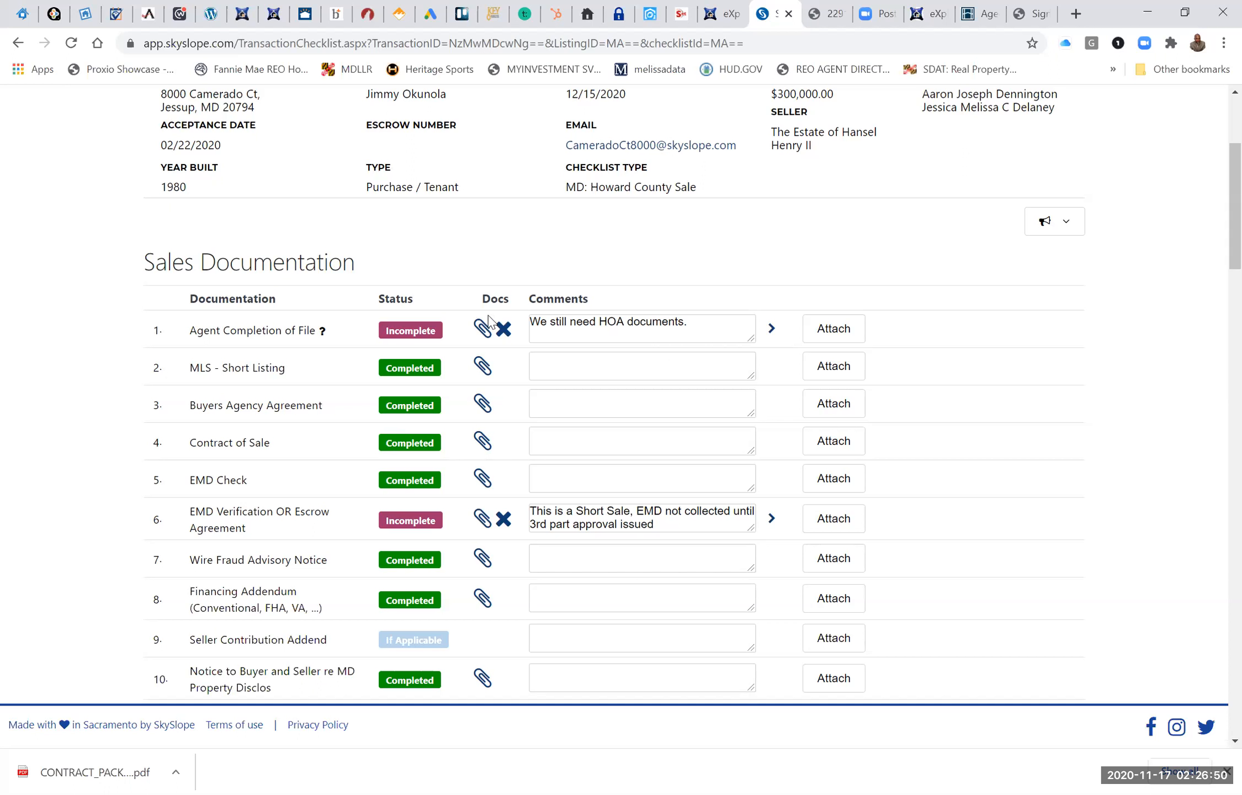
scroll(326, 301, "up", 4)
Return to the transactions list and show the checklist of the pending Upper Marlboro transaction closing 12/01/2020.
left_click(330, 116)
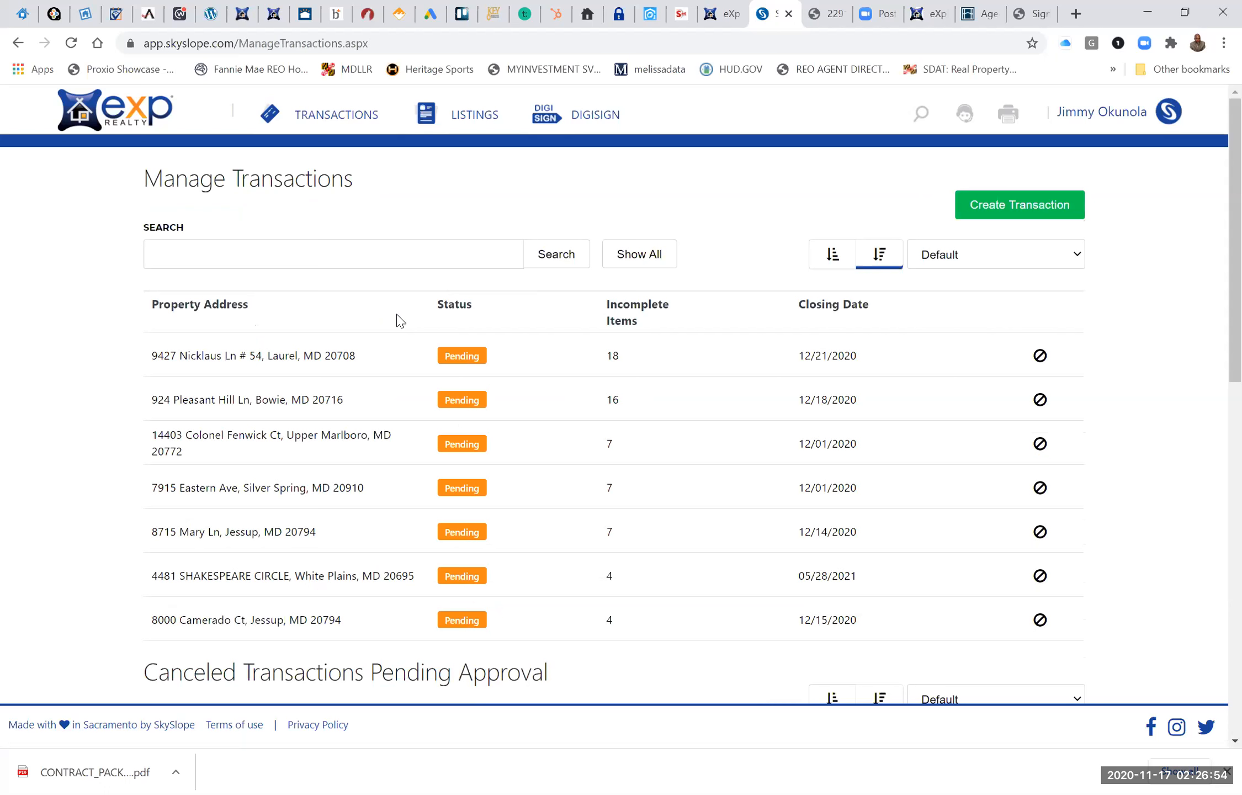
left_click(411, 495)
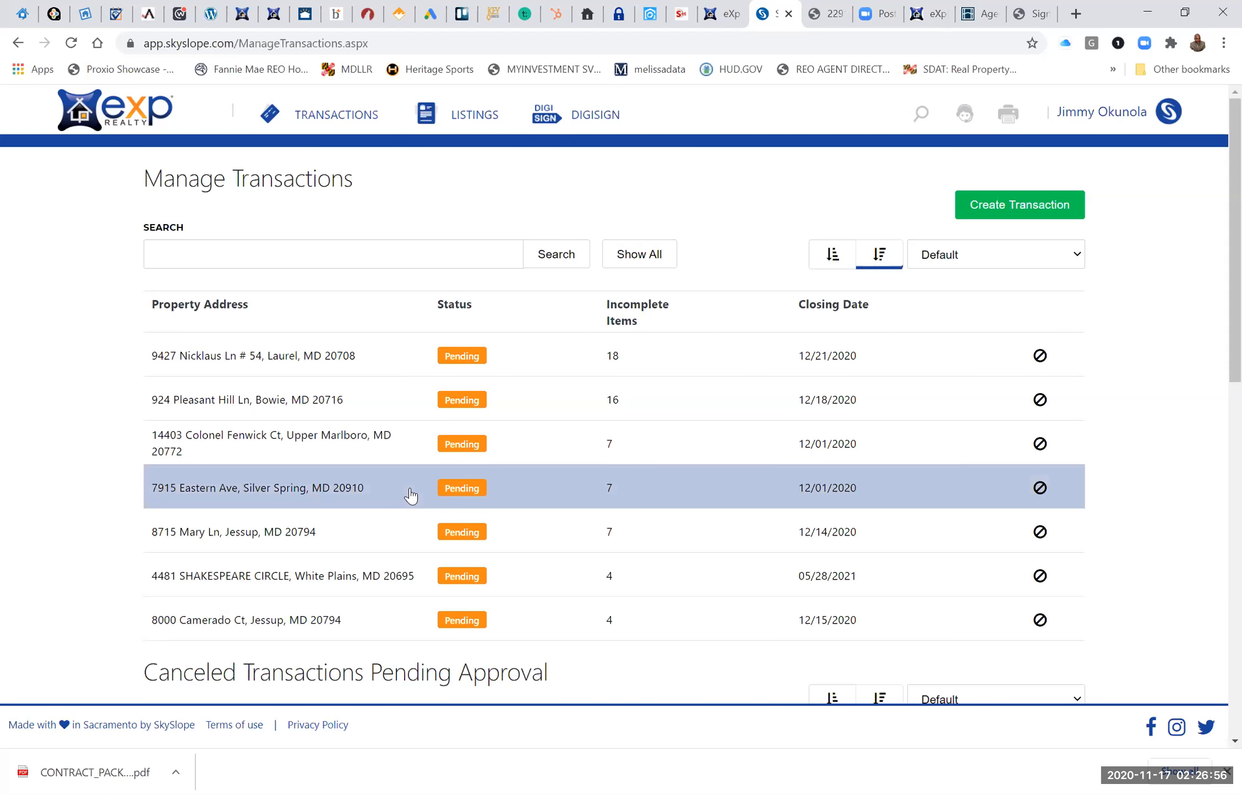
scroll(411, 495, "down", 2)
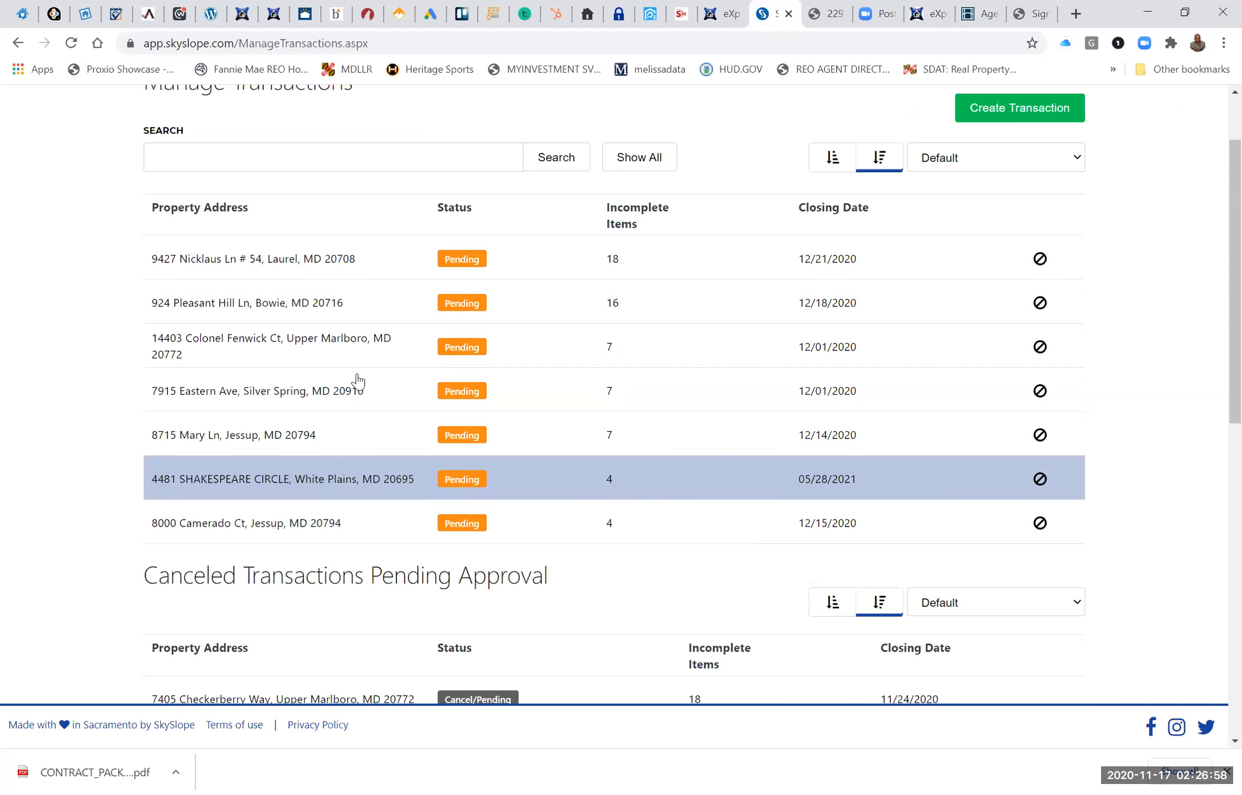
left_click(353, 348)
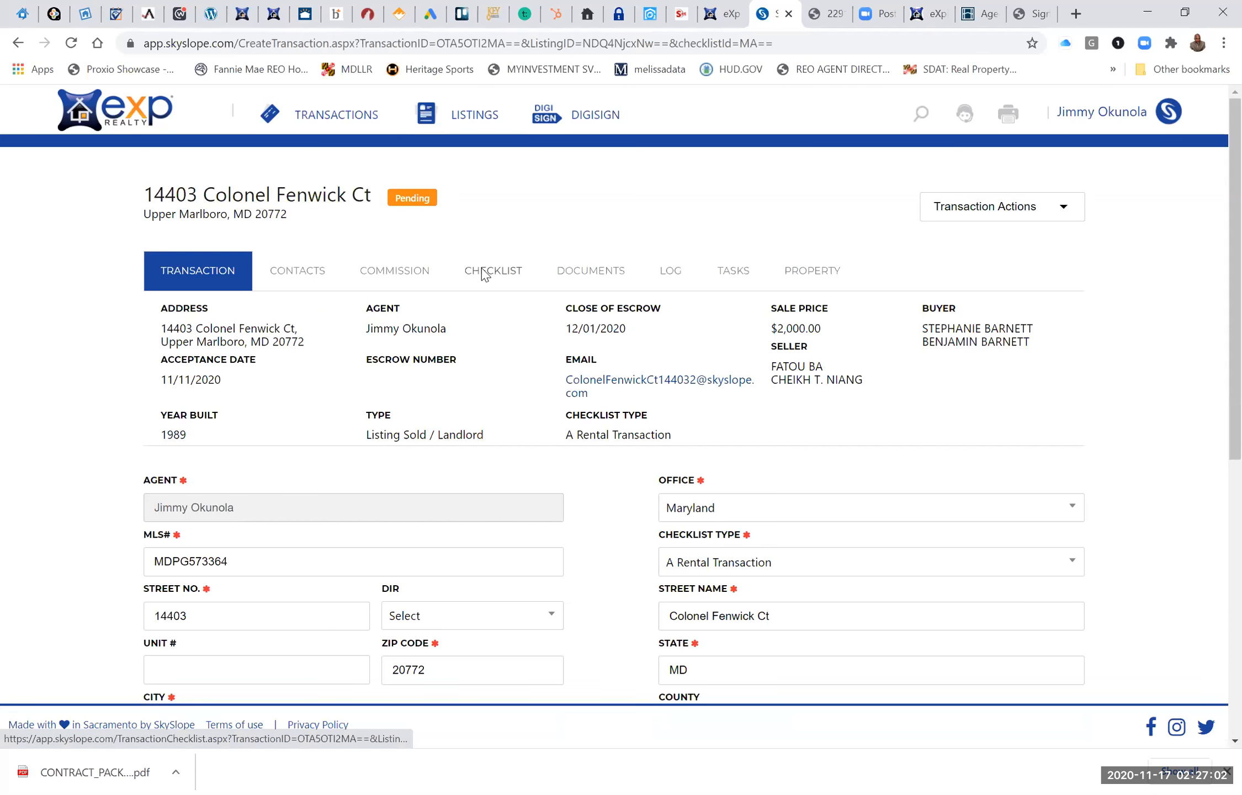
left_click(482, 273)
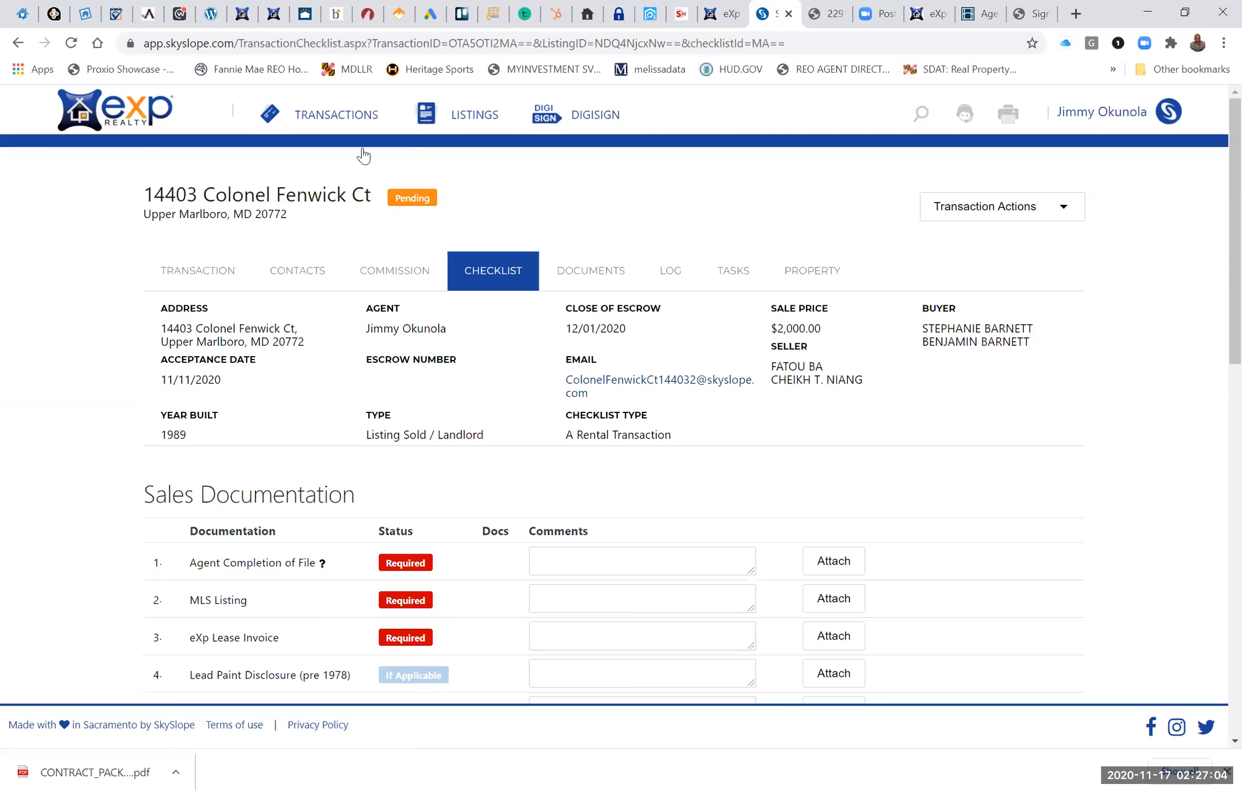
Open the Jessup transaction closing 12/14/2020 and review its checklist from Sales Documentation down to Closing Documents.
left_click(347, 116)
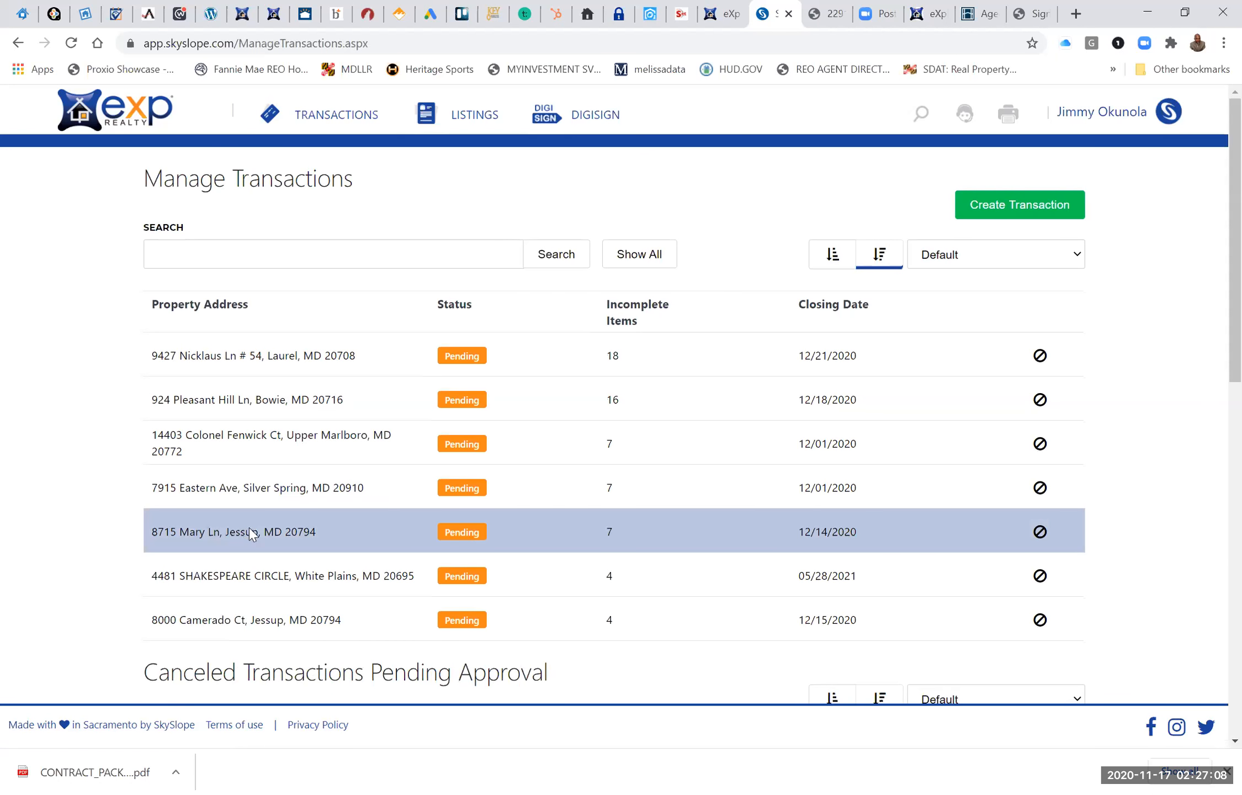
left_click(250, 535)
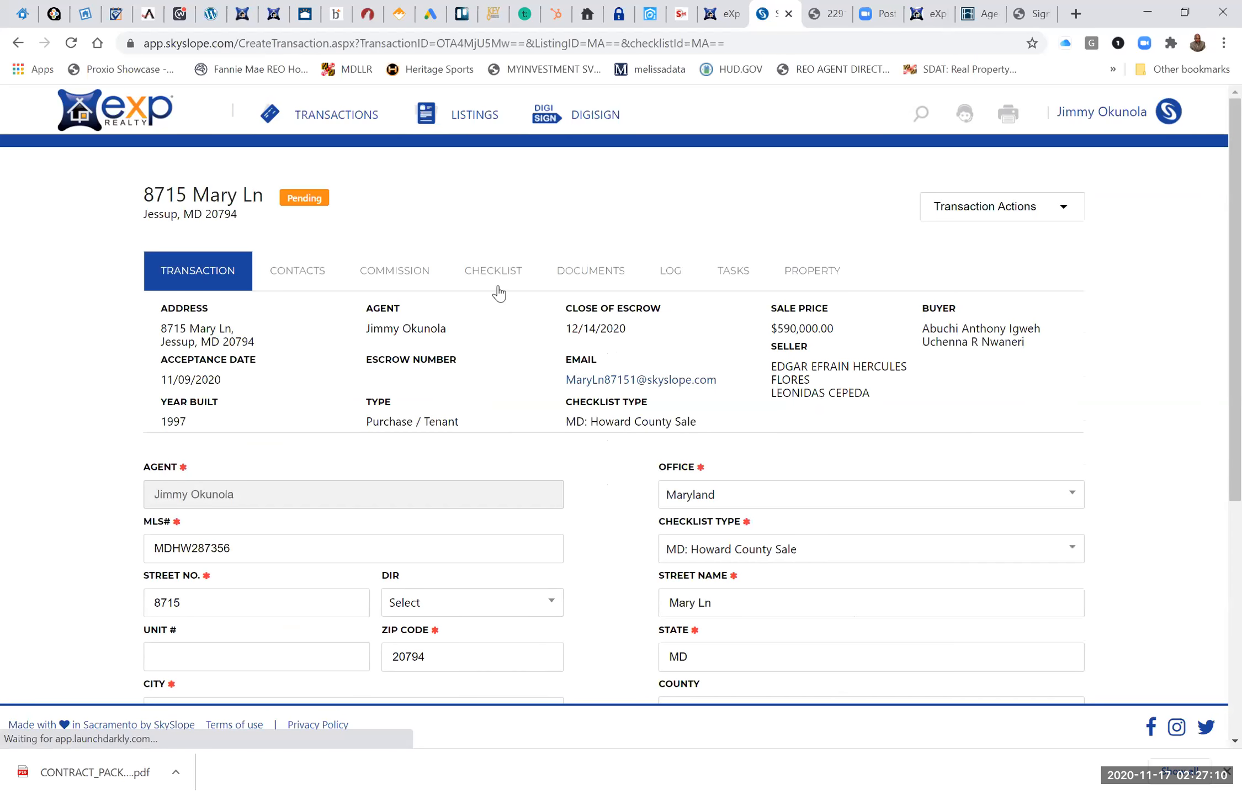
left_click(500, 273)
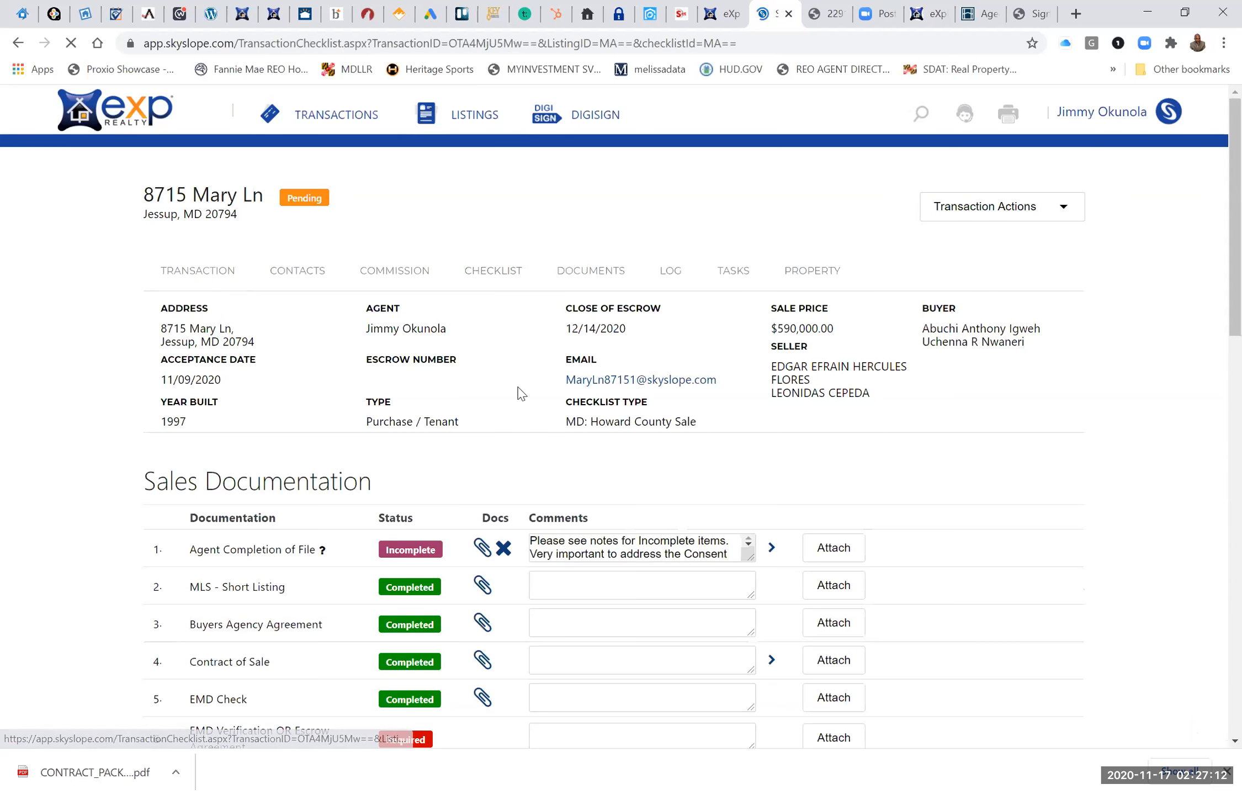
scroll(486, 580, "down", 5)
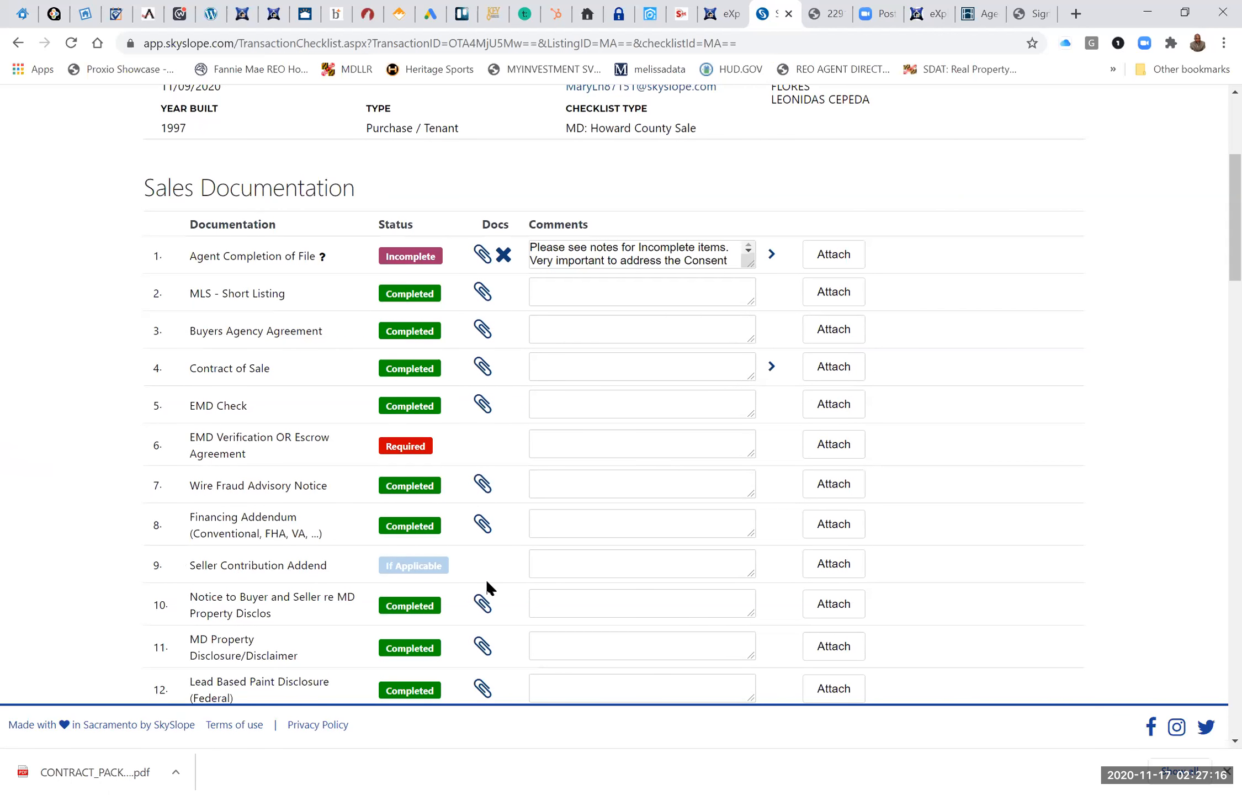
scroll(486, 587, "down", 3)
scroll(487, 579, "down", 15)
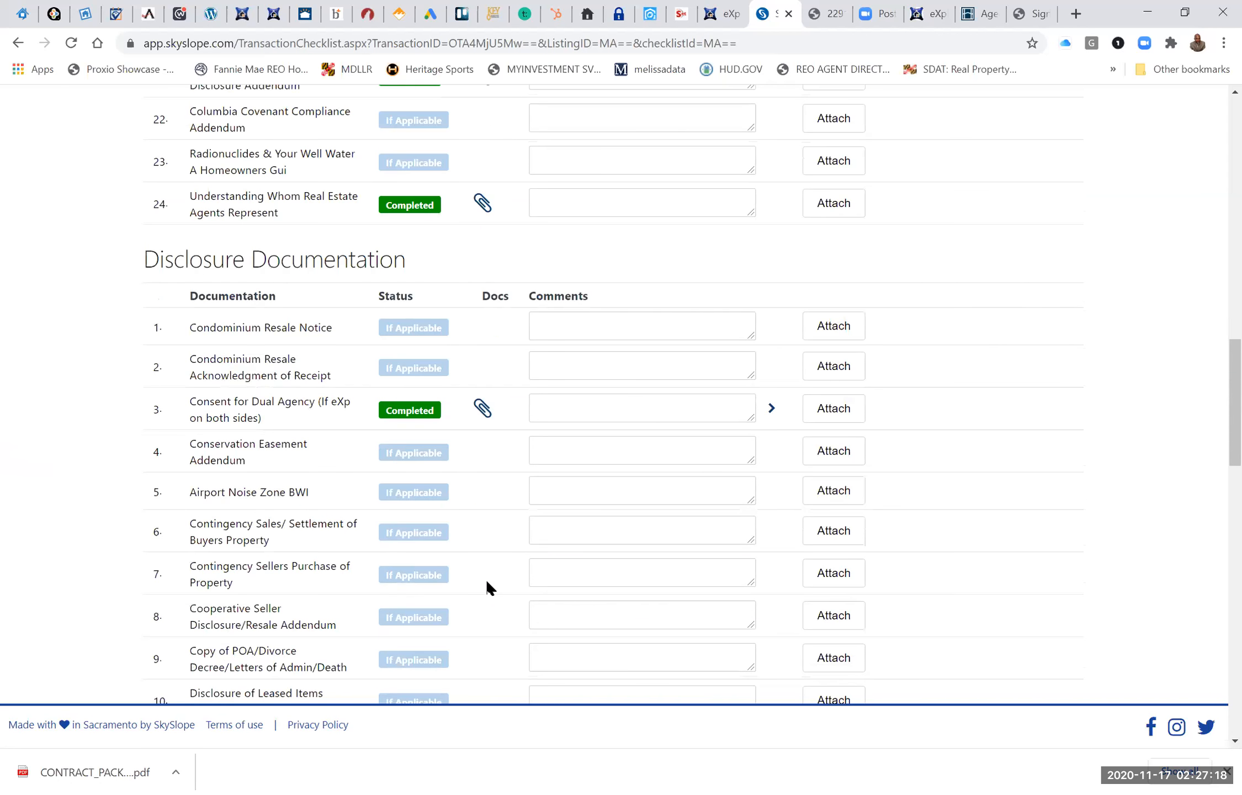
scroll(487, 590, "down", 13)
scroll(486, 579, "down", 15)
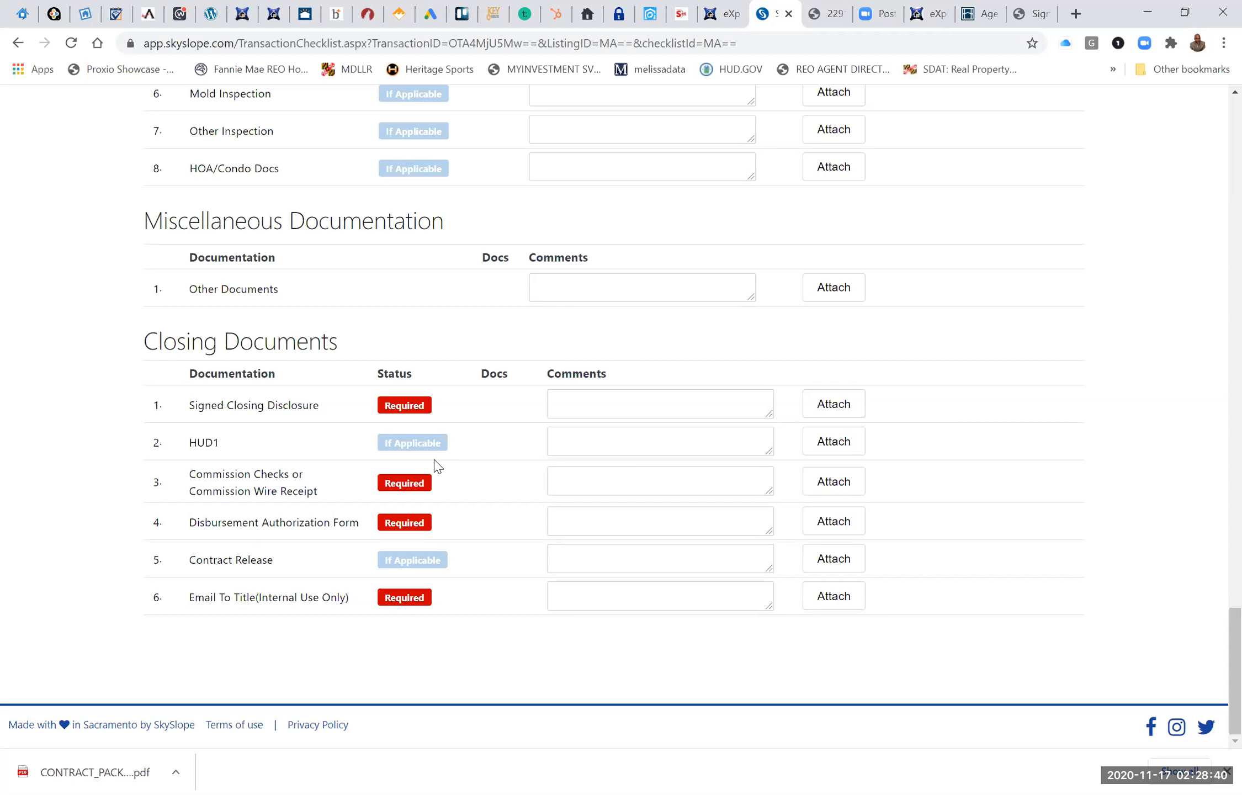
Look back over the checklist's Reports section and return to the transactions list.
scroll(436, 466, "up", 6)
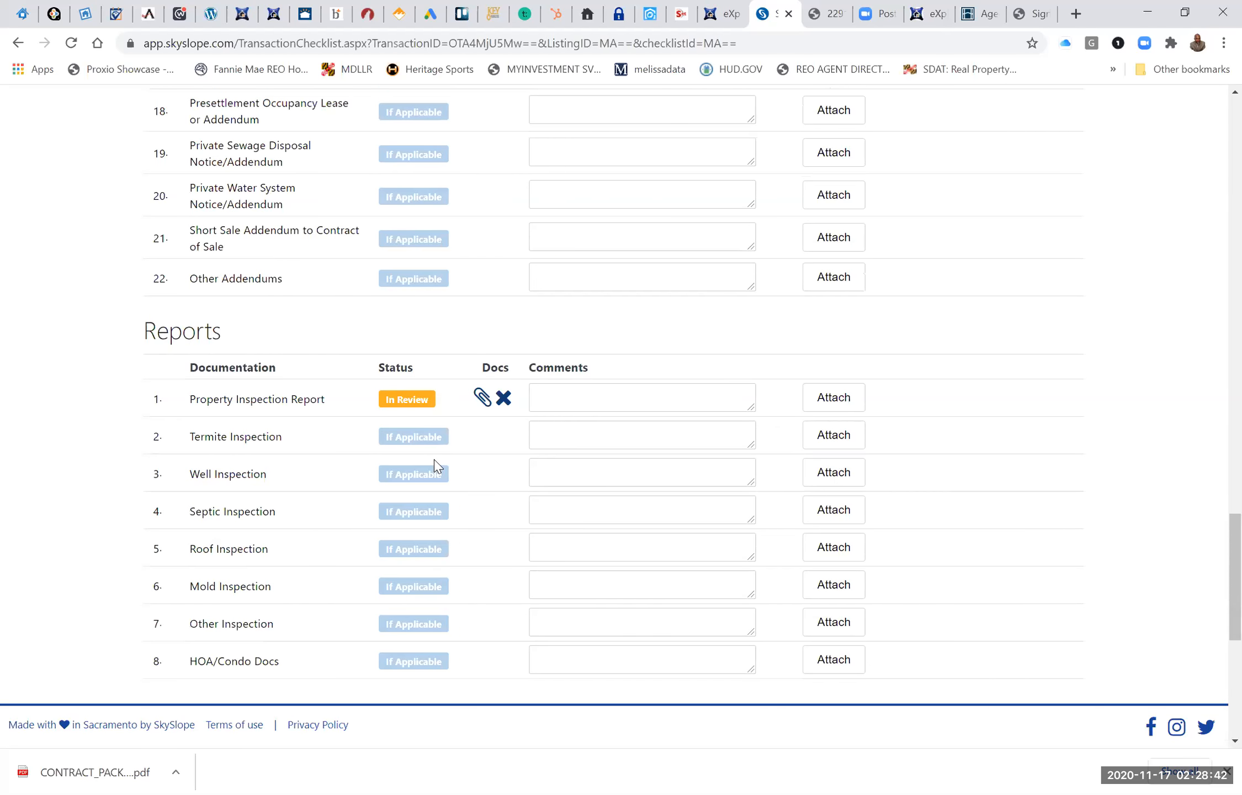
scroll(436, 466, "up", 11)
scroll(436, 467, "up", 15)
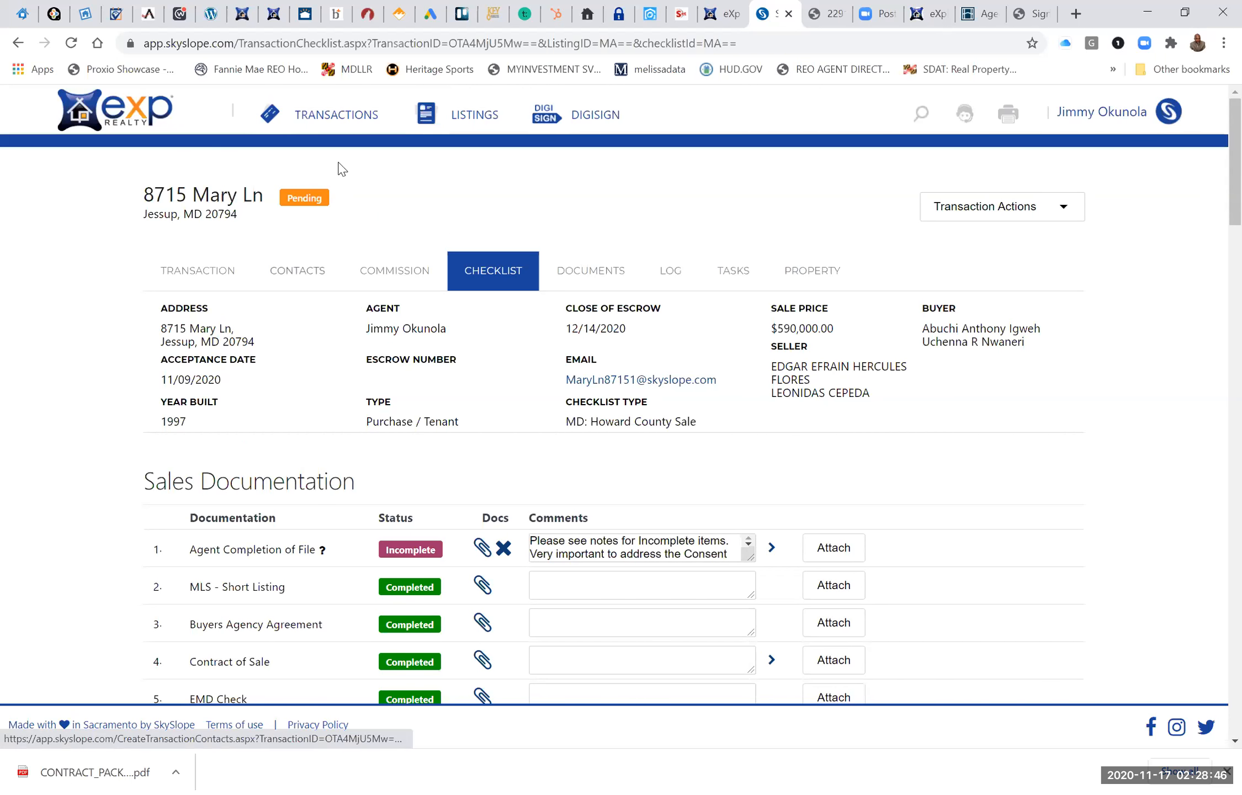
left_click(332, 117)
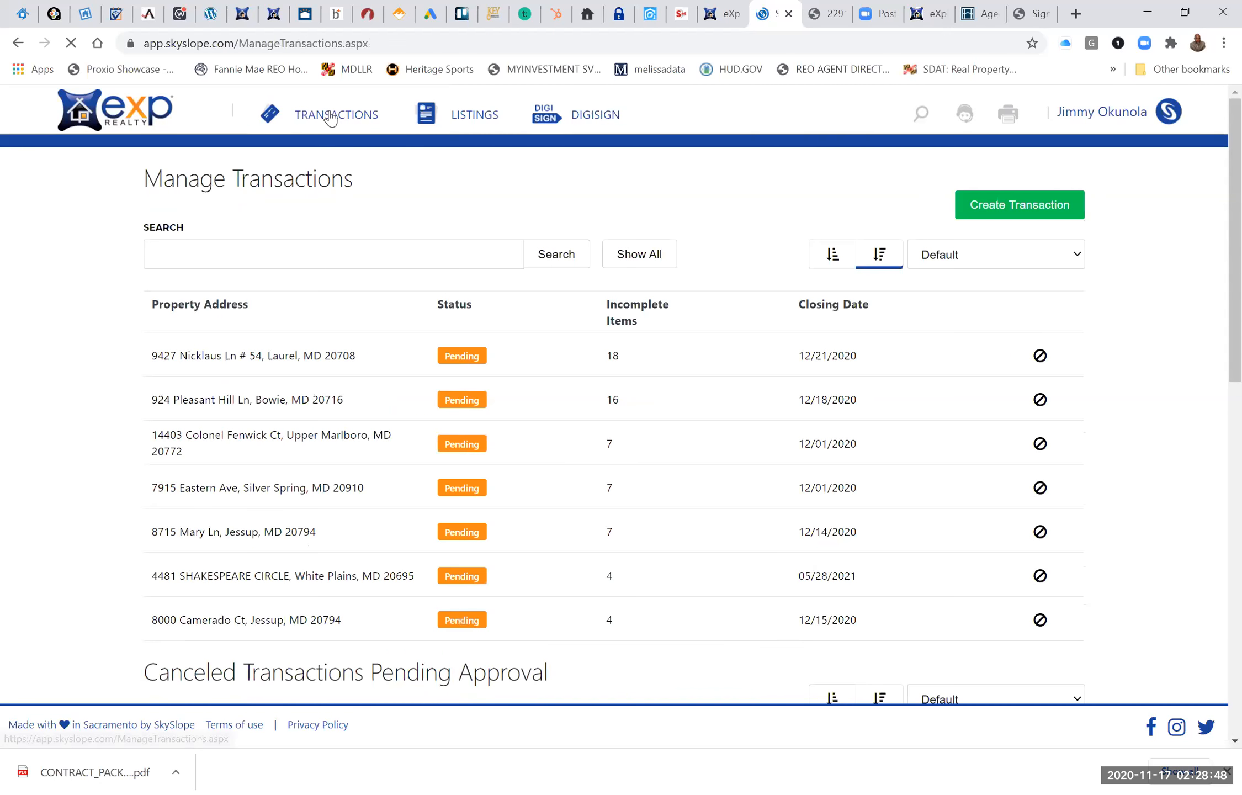